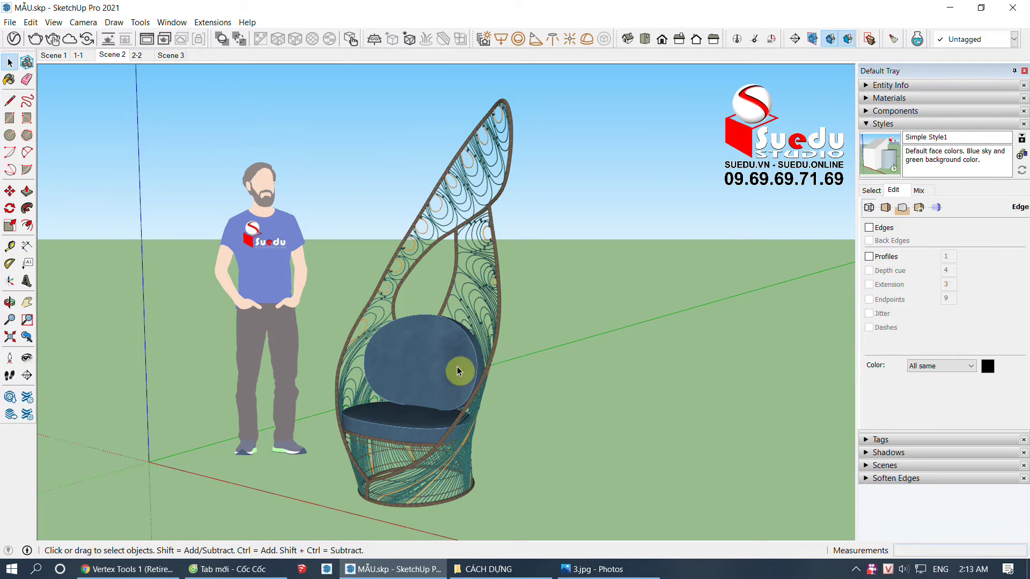
# Step: Orbit the finished chair, then check the 3.jpg blue-cushion reference photo in Photos
pyautogui.moveTo(460, 370); pyautogui.dragTo(694, 310, button='middle')
pyautogui.moveTo(547, 450)
pyautogui.mouseDown(button='middle')
pyautogui.moveTo(524, 419)
pyautogui.moveTo(211, 324)
pyautogui.moveTo(356, 423)
pyautogui.moveTo(606, 558)
pyautogui.mouseUp(button='middle')
pyautogui.click(606, 568)
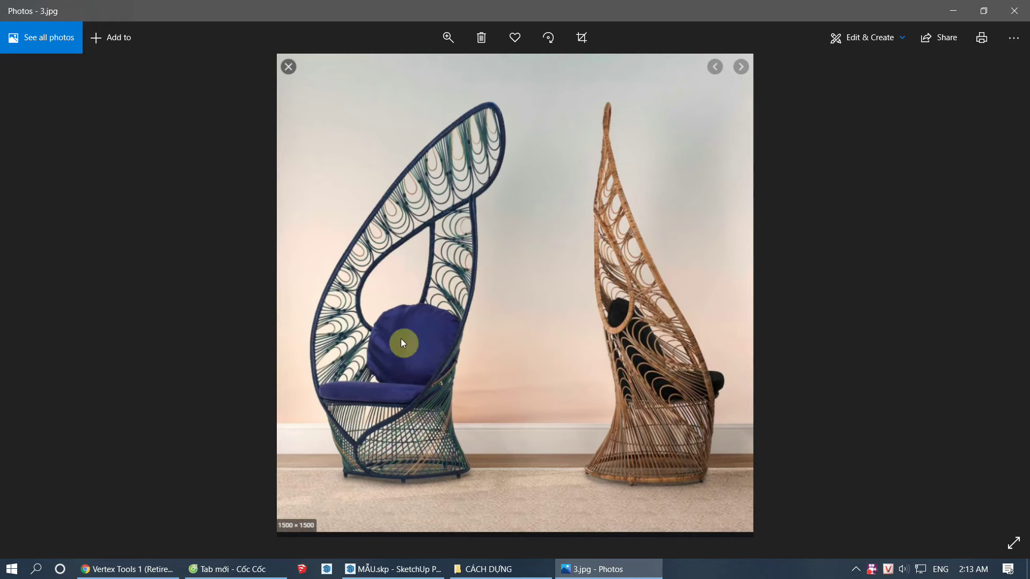
pyautogui.click(385, 568)
# Step: Turn on Edges in the Styles Edit panel and orbit to a close view of the chair
pyautogui.moveTo(408, 434)
pyautogui.mouseDown()
pyautogui.moveTo(397, 442)
pyautogui.moveTo(426, 476)
pyautogui.moveTo(724, 475)
pyautogui.moveTo(264, 425)
pyautogui.moveTo(119, 364)
pyautogui.moveTo(241, 298)
pyautogui.moveTo(475, 379)
pyautogui.moveTo(322, 441)
pyautogui.moveTo(628, 403)
pyautogui.mouseUp()
pyautogui.moveTo(542, 417)
pyautogui.mouseDown()
pyautogui.moveTo(381, 439)
pyautogui.moveTo(472, 435)
pyautogui.mouseUp()
pyautogui.press('space')
pyautogui.click(872, 230)
pyautogui.moveTo(558, 340)
pyautogui.mouseDown(button='middle')
pyautogui.moveTo(469, 413)
pyautogui.moveTo(538, 542)
pyautogui.mouseUp(button='middle')
pyautogui.scroll(3, 509, 521)
pyautogui.moveTo(483, 499)
pyautogui.mouseDown(button='middle')
pyautogui.moveTo(614, 418)
pyautogui.moveTo(473, 386)
pyautogui.moveTo(673, 261)
pyautogui.moveTo(410, 219)
pyautogui.moveTo(525, 341)
pyautogui.moveTo(517, 380)
pyautogui.moveTo(396, 398)
pyautogui.moveTo(290, 349)
pyautogui.moveTo(260, 301)
pyautogui.moveTo(496, 340)
pyautogui.moveTo(593, 449)
pyautogui.moveTo(545, 405)
pyautogui.moveTo(423, 396)
pyautogui.moveTo(522, 475)
pyautogui.moveTo(405, 419)
pyautogui.mouseUp(button='middle')
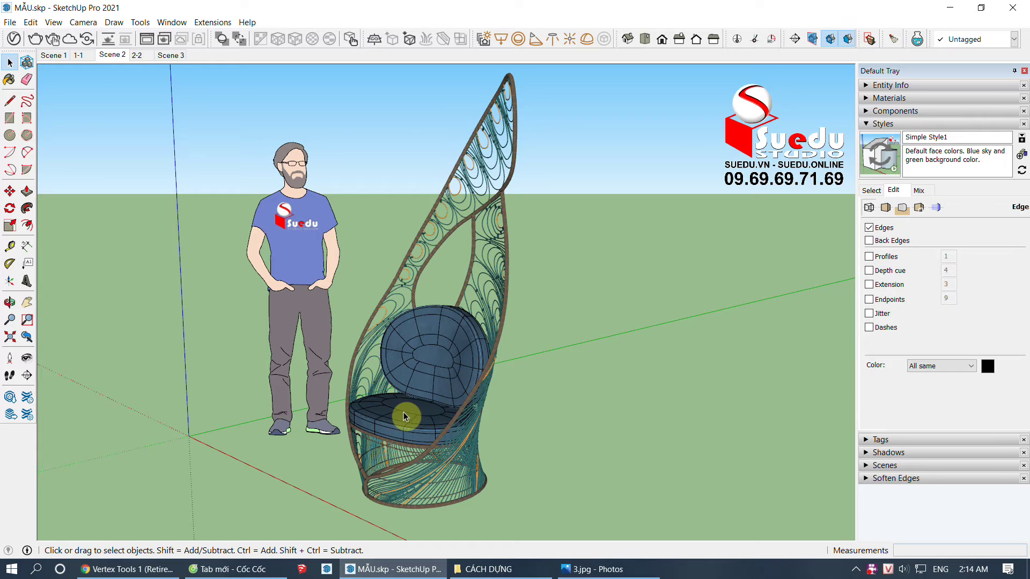
pyautogui.moveTo(402, 416)
pyautogui.mouseDown(button='middle')
pyautogui.moveTo(492, 375)
pyautogui.moveTo(457, 437)
pyautogui.moveTo(554, 419)
pyautogui.moveTo(573, 428)
pyautogui.mouseUp(button='middle')
pyautogui.moveTo(501, 374); pyautogui.dragTo(572, 386, button='middle')
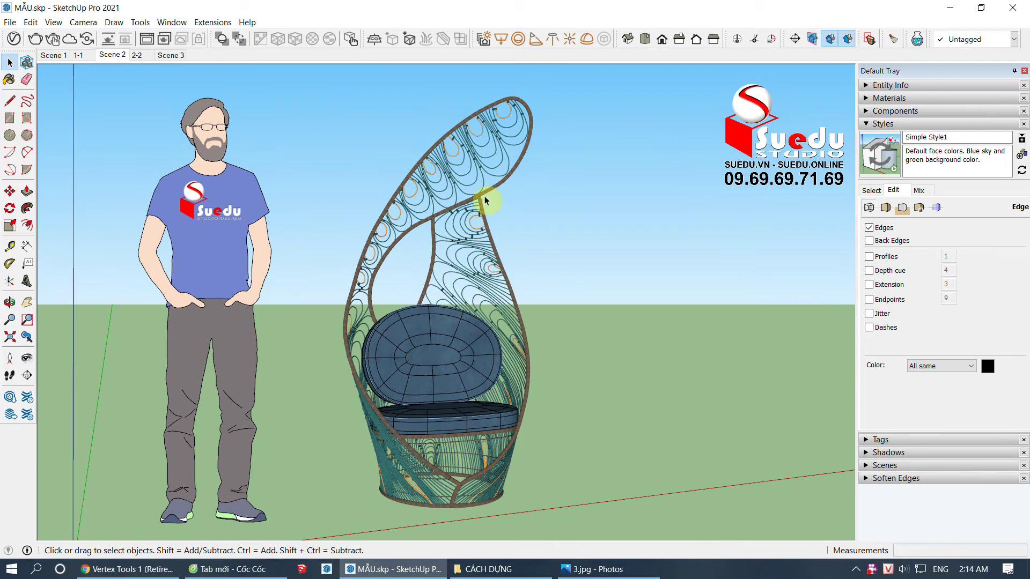
pyautogui.moveTo(489, 196); pyautogui.dragTo(375, 223, button='middle')
pyautogui.moveTo(560, 382)
pyautogui.mouseDown(button='middle')
pyautogui.moveTo(448, 409)
pyautogui.moveTo(674, 394)
pyautogui.moveTo(395, 405)
pyautogui.moveTo(398, 390)
pyautogui.moveTo(453, 368)
pyautogui.moveTo(689, 391)
pyautogui.moveTo(658, 403)
pyautogui.moveTo(288, 418)
pyautogui.moveTo(541, 294)
pyautogui.moveTo(552, 423)
pyautogui.moveTo(361, 443)
pyautogui.moveTo(588, 407)
pyautogui.moveTo(599, 416)
pyautogui.moveTo(336, 375)
pyautogui.moveTo(554, 193)
pyautogui.mouseUp(button='middle')
# Step: Orbit and zoom around the chair model from low, top, side and front angles
pyautogui.moveTo(574, 303)
pyautogui.mouseDown(button='middle')
pyautogui.moveTo(469, 348)
pyautogui.moveTo(300, 294)
pyautogui.moveTo(667, 248)
pyautogui.moveTo(354, 444)
pyautogui.moveTo(458, 405)
pyautogui.mouseUp(button='middle')
pyautogui.moveTo(581, 284)
pyautogui.mouseDown(button='middle')
pyautogui.moveTo(515, 416)
pyautogui.moveTo(395, 451)
pyautogui.moveTo(55, 288)
pyautogui.moveTo(192, 200)
pyautogui.moveTo(471, 350)
pyautogui.moveTo(317, 384)
pyautogui.mouseUp(button='middle')
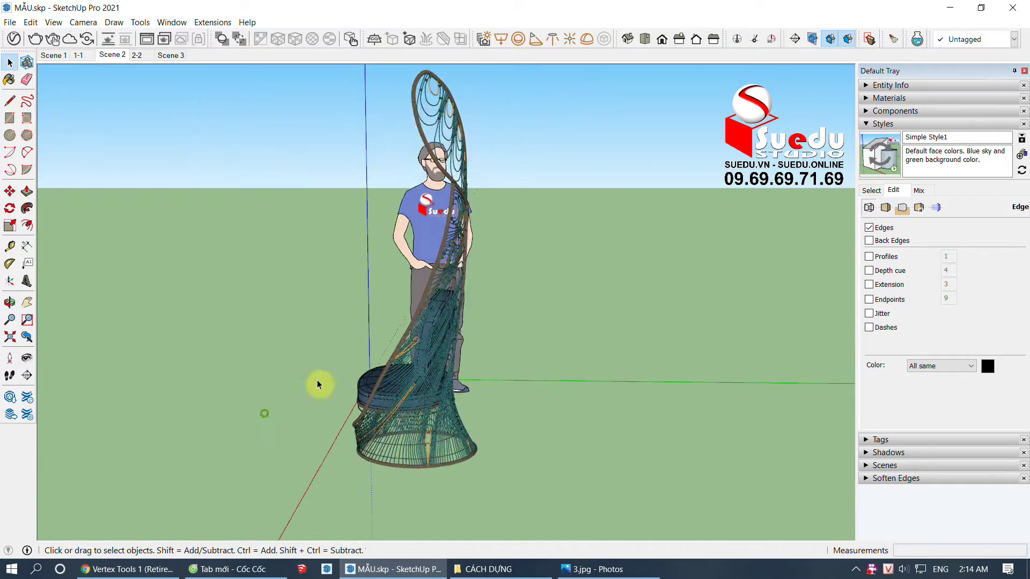
pyautogui.scroll(3, 317, 384)
pyautogui.moveTo(535, 550)
pyautogui.mouseDown(button='middle')
pyautogui.moveTo(427, 455)
pyautogui.moveTo(333, 403)
pyautogui.moveTo(472, 402)
pyautogui.moveTo(489, 461)
pyautogui.moveTo(211, 340)
pyautogui.moveTo(240, 301)
pyautogui.moveTo(501, 326)
pyautogui.moveTo(693, 421)
pyautogui.moveTo(678, 431)
pyautogui.mouseUp(button='middle')
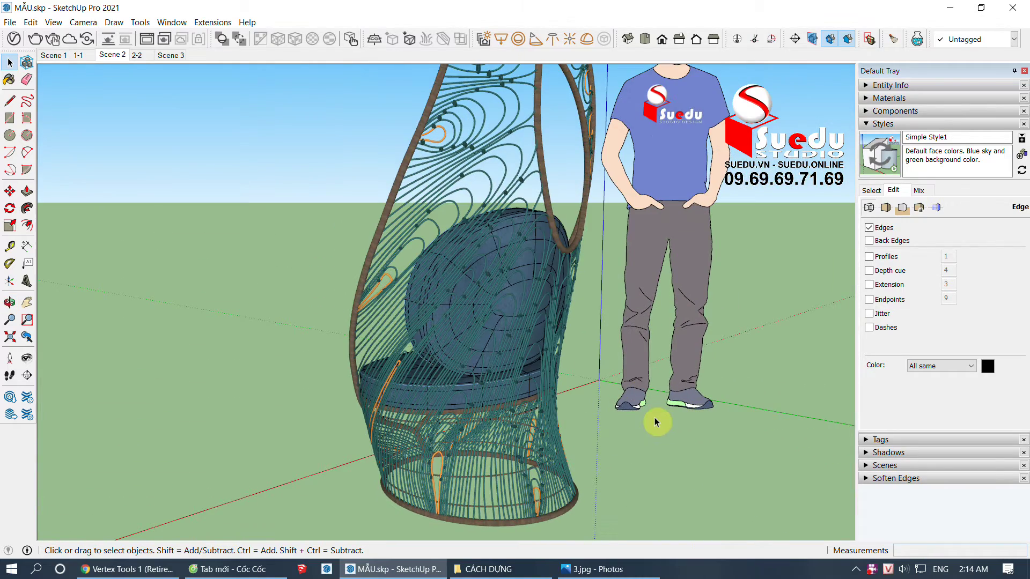
pyautogui.moveTo(413, 368)
pyautogui.mouseDown(button='middle')
pyautogui.moveTo(584, 452)
pyautogui.moveTo(338, 363)
pyautogui.moveTo(636, 413)
pyautogui.mouseUp(button='middle')
pyautogui.moveTo(350, 337); pyautogui.dragTo(462, 331, button='middle')
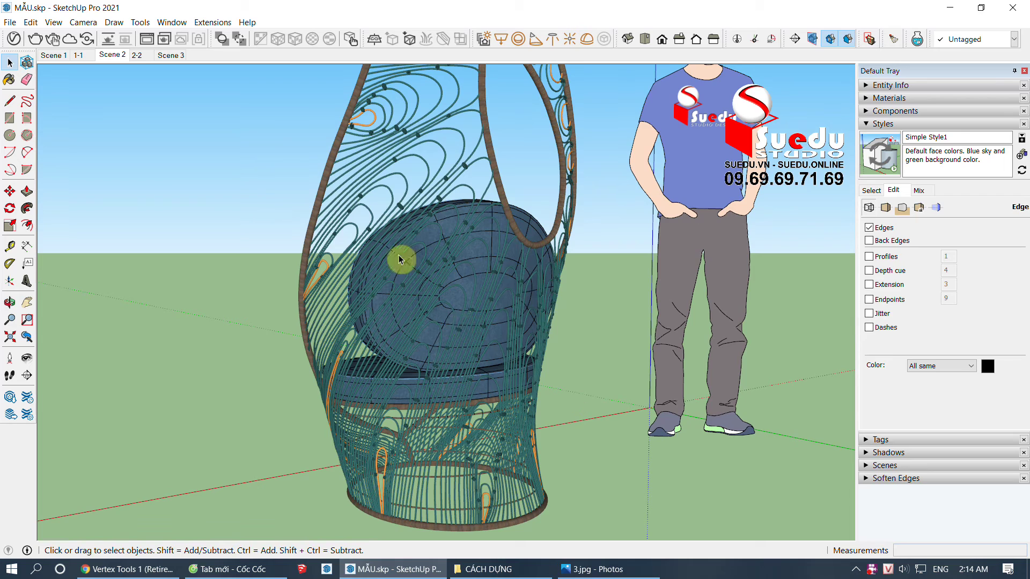
pyautogui.moveTo(435, 157)
pyautogui.mouseDown(button='middle')
pyautogui.moveTo(526, 319)
pyautogui.moveTo(517, 258)
pyautogui.moveTo(427, 329)
pyautogui.moveTo(361, 453)
pyautogui.moveTo(458, 469)
pyautogui.moveTo(395, 306)
pyautogui.moveTo(407, 187)
pyautogui.moveTo(593, 444)
pyautogui.moveTo(419, 227)
pyautogui.moveTo(466, 367)
pyautogui.moveTo(234, 391)
pyautogui.moveTo(455, 483)
pyautogui.moveTo(735, 488)
pyautogui.moveTo(331, 396)
pyautogui.moveTo(637, 382)
pyautogui.moveTo(527, 357)
pyautogui.moveTo(557, 364)
pyautogui.mouseUp(button='middle')
pyautogui.moveTo(528, 440)
pyautogui.mouseDown(button='middle')
pyautogui.moveTo(631, 457)
pyautogui.moveTo(244, 335)
pyautogui.moveTo(345, 172)
pyautogui.moveTo(603, 235)
pyautogui.moveTo(632, 506)
pyautogui.moveTo(341, 493)
pyautogui.moveTo(490, 526)
pyautogui.moveTo(446, 467)
pyautogui.moveTo(642, 405)
pyautogui.moveTo(409, 416)
pyautogui.moveTo(517, 356)
pyautogui.moveTo(454, 378)
pyautogui.mouseUp(button='middle')
pyautogui.moveTo(654, 450); pyautogui.dragTo(527, 529, button='middle')
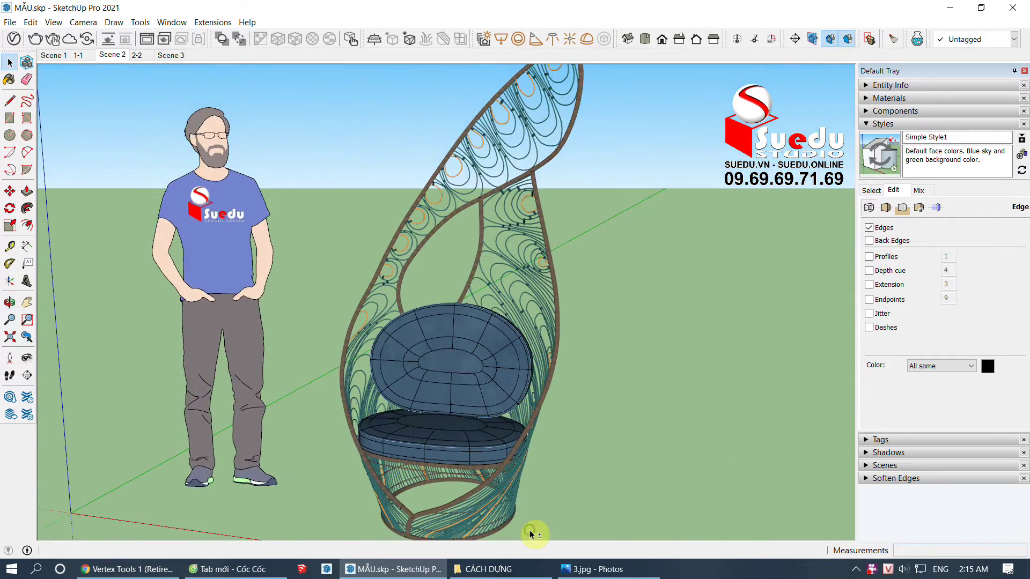
pyautogui.moveTo(442, 420)
pyautogui.mouseDown(button='middle')
pyautogui.moveTo(396, 414)
pyautogui.moveTo(449, 435)
pyautogui.moveTo(455, 402)
pyautogui.moveTo(473, 399)
pyautogui.mouseUp(button='middle')
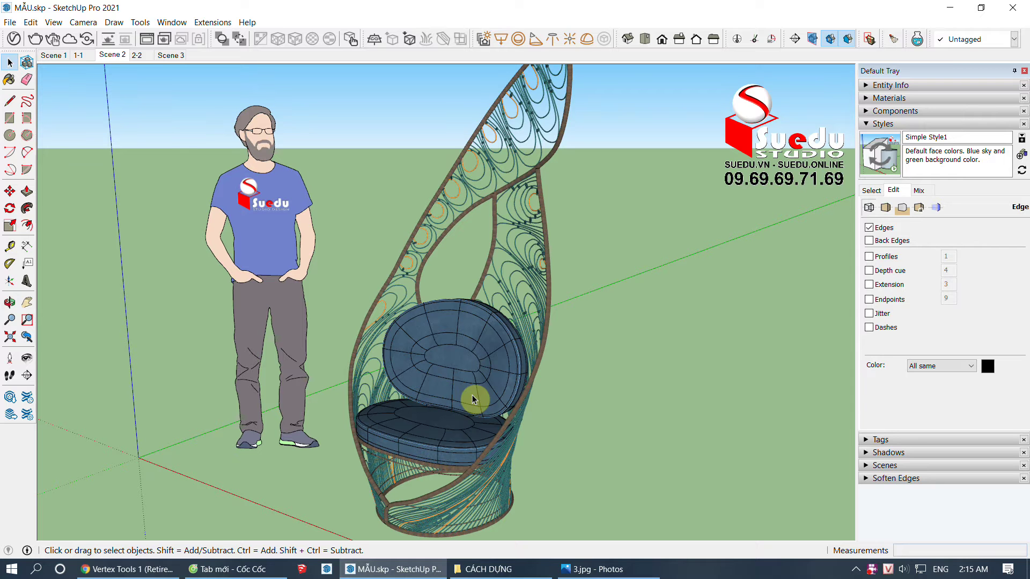
pyautogui.scroll(-1, 387, 406)
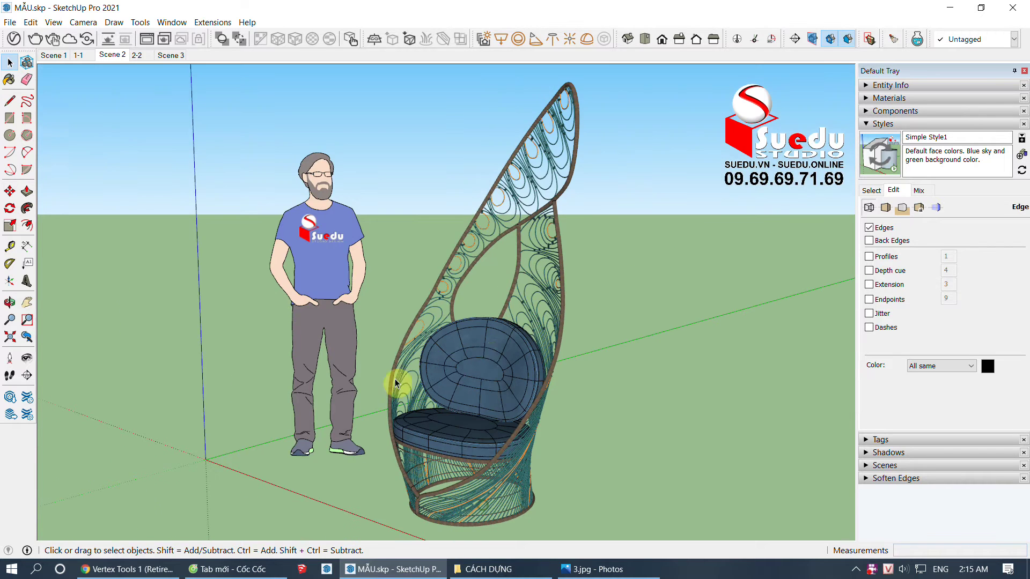
pyautogui.moveTo(489, 357)
pyautogui.mouseDown(button='middle')
pyautogui.moveTo(533, 433)
pyautogui.moveTo(434, 424)
pyautogui.moveTo(579, 536)
pyautogui.moveTo(560, 380)
pyautogui.moveTo(345, 396)
pyautogui.moveTo(404, 391)
pyautogui.moveTo(510, 489)
pyautogui.mouseUp(button='middle')
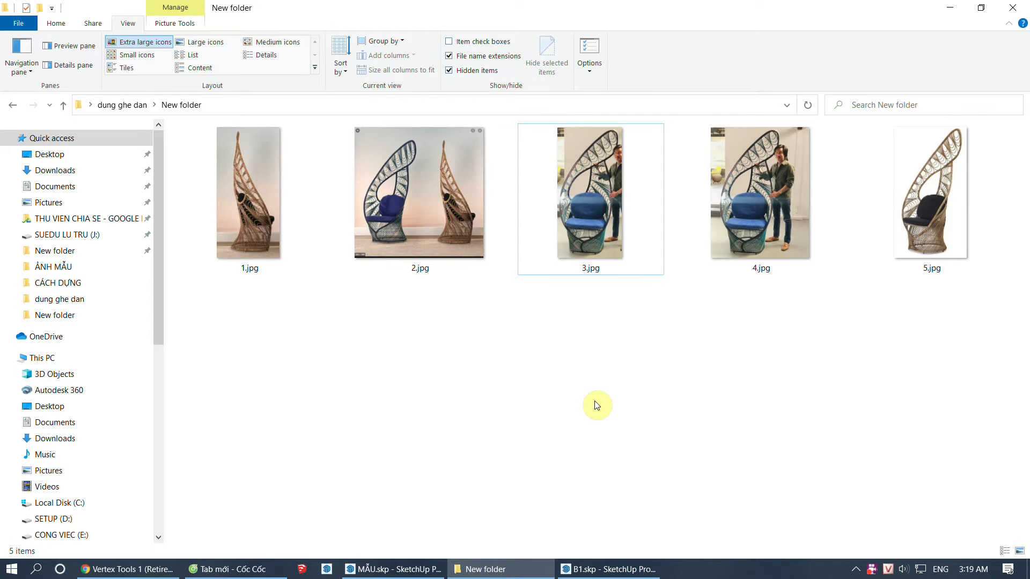
# Step: Select 3.jpg in File Explorer, then orbit B1.skp until both photo panels face forward
pyautogui.click(600, 220)
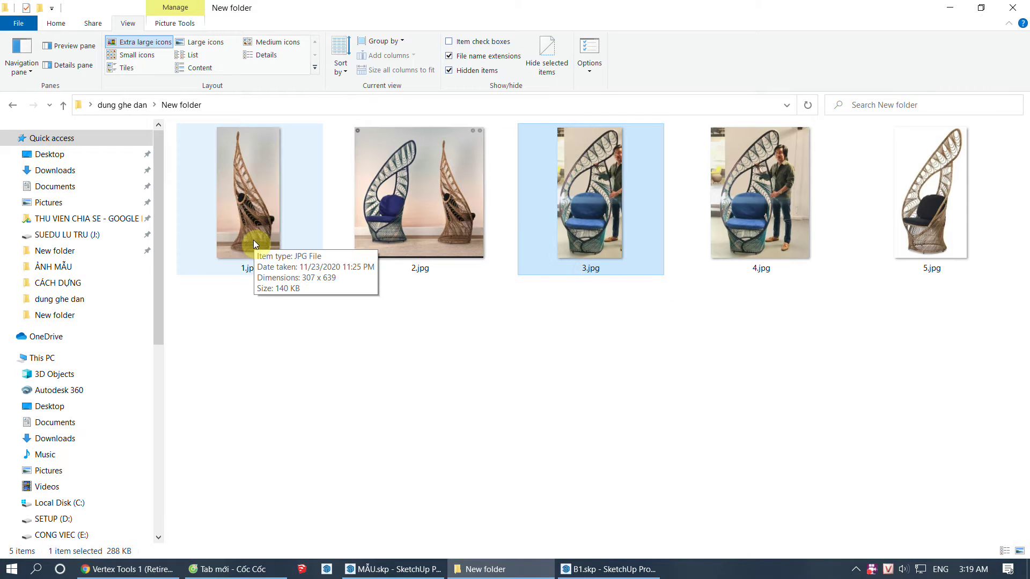
pyautogui.click(610, 570)
pyautogui.moveTo(600, 388); pyautogui.dragTo(719, 343)
pyautogui.moveTo(761, 476)
pyautogui.mouseDown()
pyautogui.moveTo(582, 379)
pyautogui.moveTo(662, 471)
pyautogui.moveTo(502, 310)
pyautogui.moveTo(689, 353)
pyautogui.moveTo(455, 374)
pyautogui.mouseUp()
pyautogui.press('space')
pyautogui.moveTo(454, 374); pyautogui.dragTo(491, 380, button='middle')
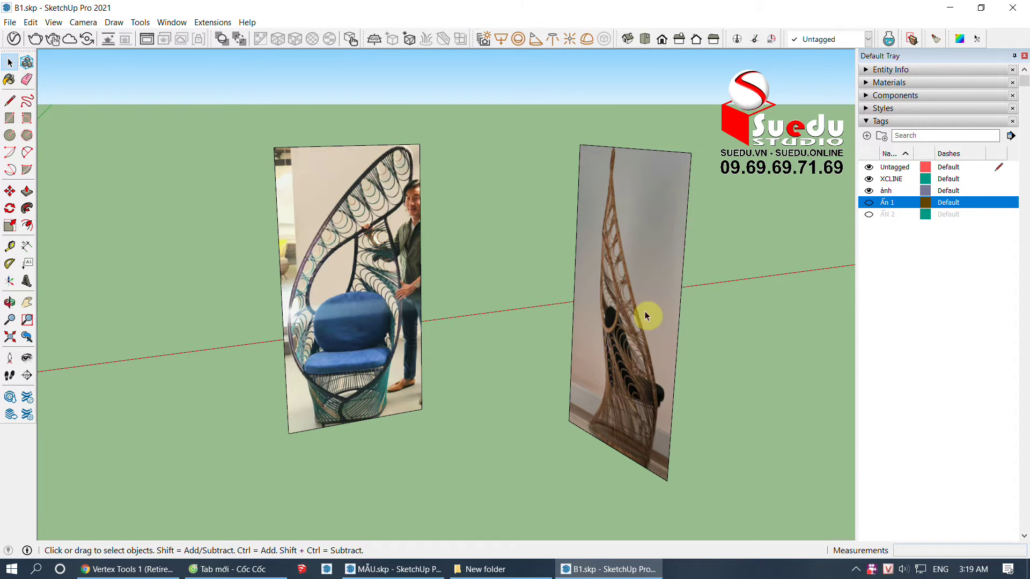
# Step: Draw a vertical line on the blue chair photo from the panel's bottom edge to the seat cushion
pyautogui.scroll(-2, 474, 416)
pyautogui.scroll(4, 497, 451)
pyautogui.scroll(3, 503, 469)
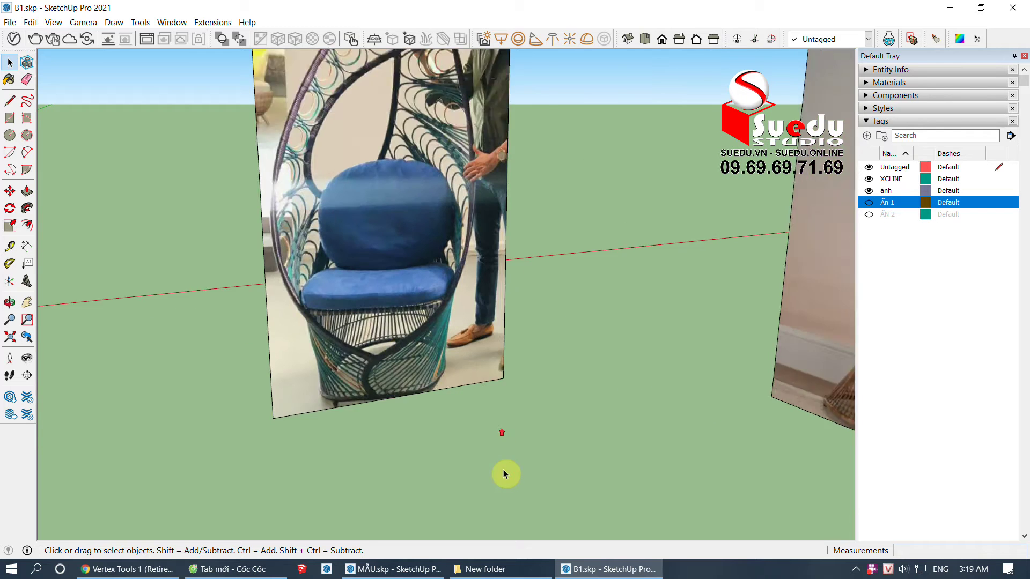
pyautogui.press('l')
pyautogui.click(401, 402)
pyautogui.scroll(1, 416, 313)
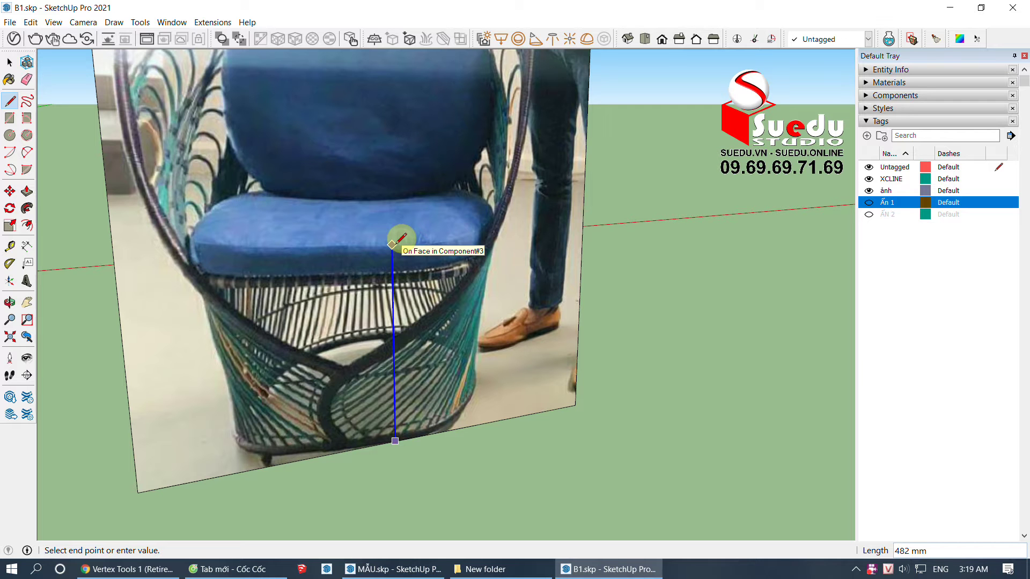
pyautogui.click(392, 244)
pyautogui.press('space')
# Step: Orbit and zoom out to frame both photo panels, turning the right one nearly edge-on
pyautogui.scroll(-8, 507, 423)
pyautogui.moveTo(511, 436)
pyautogui.mouseDown(button='middle')
pyautogui.moveTo(580, 428)
pyautogui.moveTo(584, 292)
pyautogui.moveTo(356, 340)
pyautogui.moveTo(591, 308)
pyautogui.moveTo(595, 248)
pyautogui.moveTo(582, 295)
pyautogui.mouseUp(button='middle')
pyautogui.scroll(3, 320, 221)
pyautogui.scroll(2, 301, 142)
pyautogui.moveTo(302, 143)
pyautogui.mouseDown(button='middle')
pyautogui.moveTo(270, 243)
pyautogui.moveTo(282, 281)
pyautogui.moveTo(266, 191)
pyautogui.mouseUp(button='middle')
pyautogui.scroll(2, 281, 112)
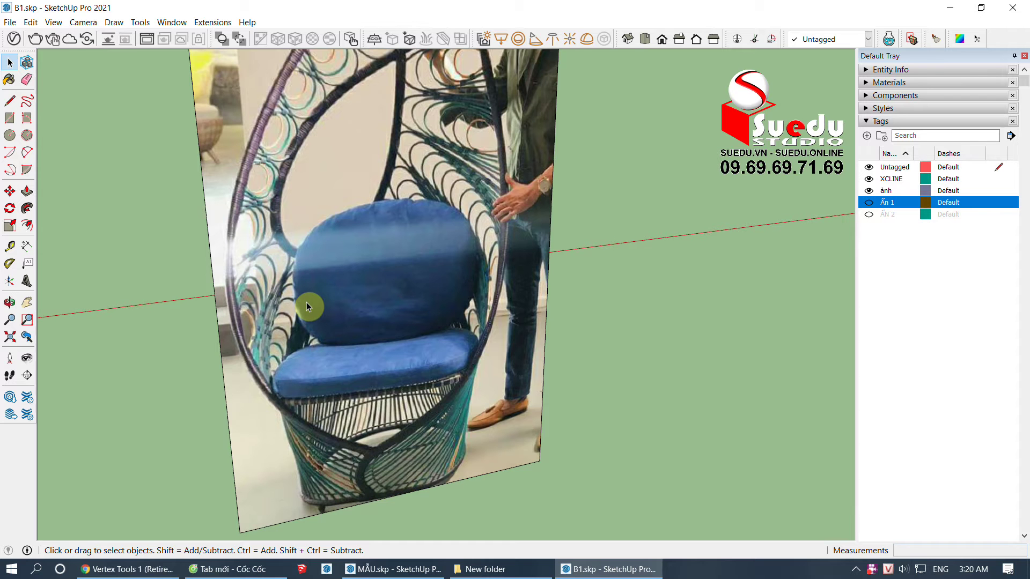
pyautogui.scroll(-4, 307, 302)
pyautogui.moveTo(336, 366)
pyautogui.mouseDown(button='middle')
pyautogui.moveTo(642, 347)
pyautogui.moveTo(384, 458)
pyautogui.moveTo(506, 412)
pyautogui.moveTo(657, 398)
pyautogui.mouseUp(button='middle')
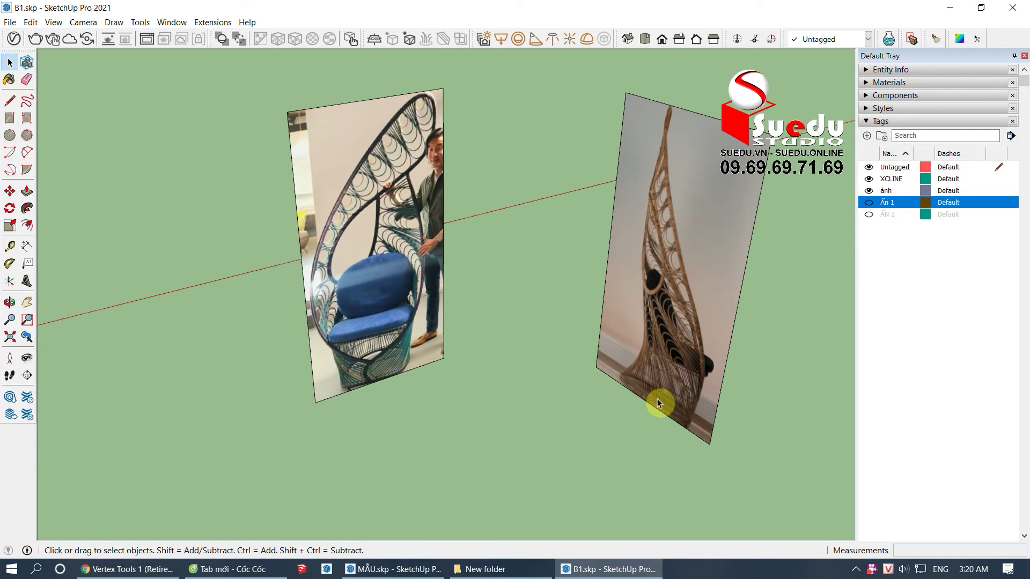
pyautogui.scroll(3, 657, 398)
pyautogui.scroll(-2, 714, 357)
pyautogui.moveTo(660, 356)
pyautogui.mouseDown(button='middle')
pyautogui.moveTo(359, 478)
pyautogui.moveTo(422, 403)
pyautogui.moveTo(446, 433)
pyautogui.mouseUp(button='middle')
pyautogui.press('c')
pyautogui.scroll(2, 446, 434)
# Step: Draw a circle on the ground beneath the blue chair photo and select its face and edge
pyautogui.click(417, 430)
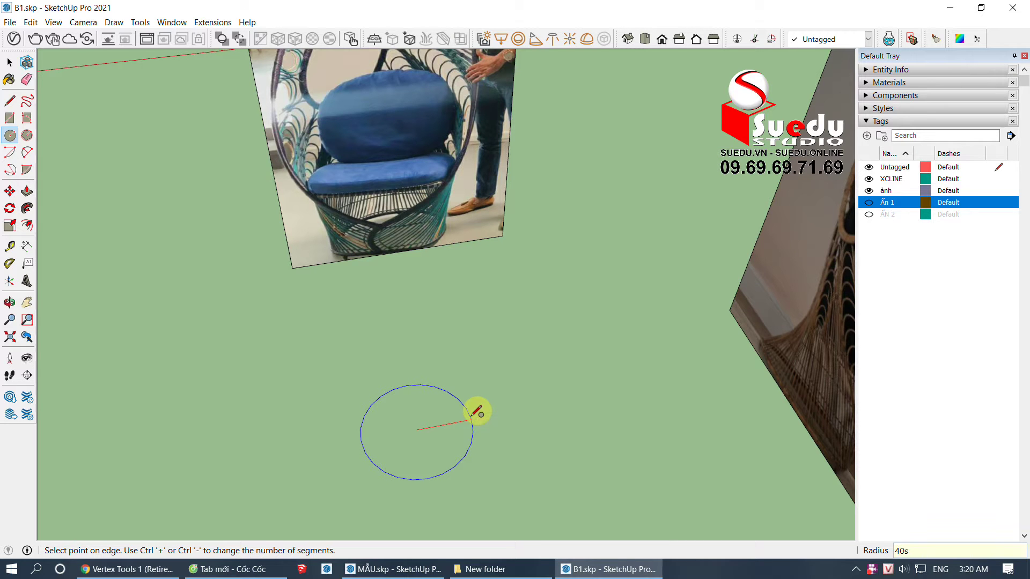
pyautogui.click(472, 418)
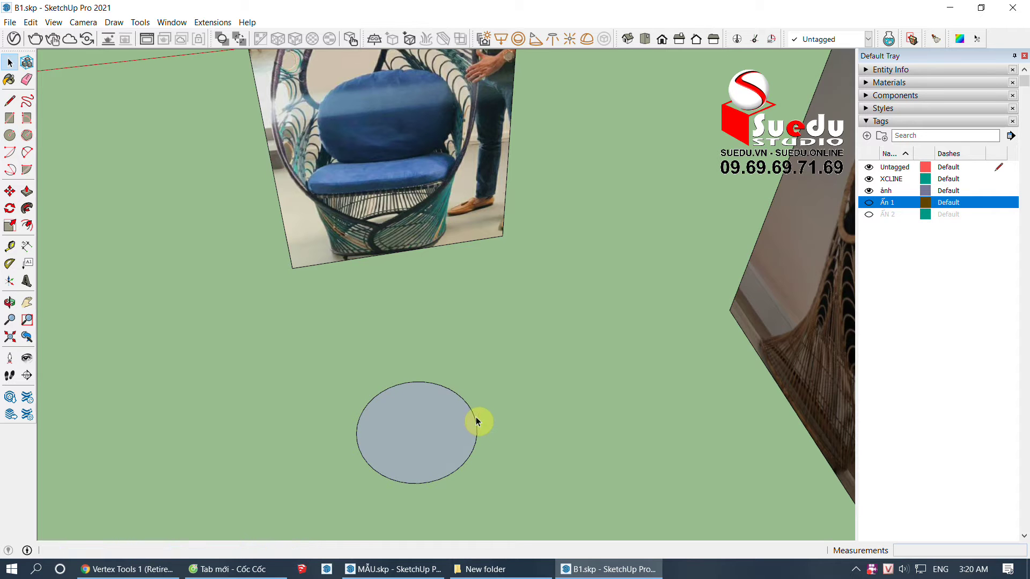
pyautogui.press('space')
pyautogui.doubleClick(440, 424)
pyautogui.moveTo(440, 424)
pyautogui.mouseDown(button='middle')
pyautogui.moveTo(460, 370)
pyautogui.moveTo(466, 413)
pyautogui.mouseUp(button='middle')
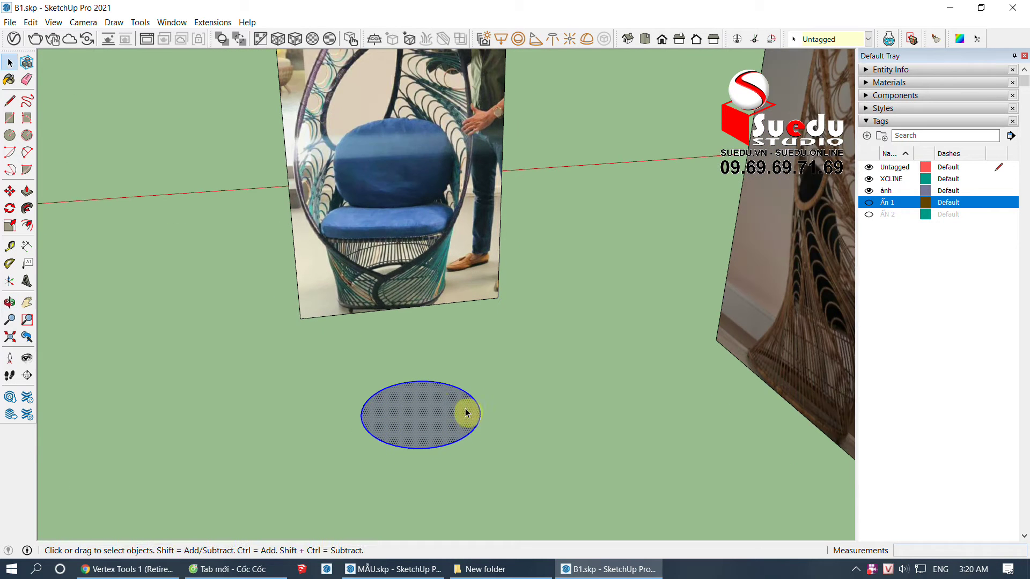
# Step: Try moving the circle, cancel, activate Scale on it and orbit out to see both photos
pyautogui.press('m')
pyautogui.click(443, 405)
pyautogui.scroll(2, 343, 372)
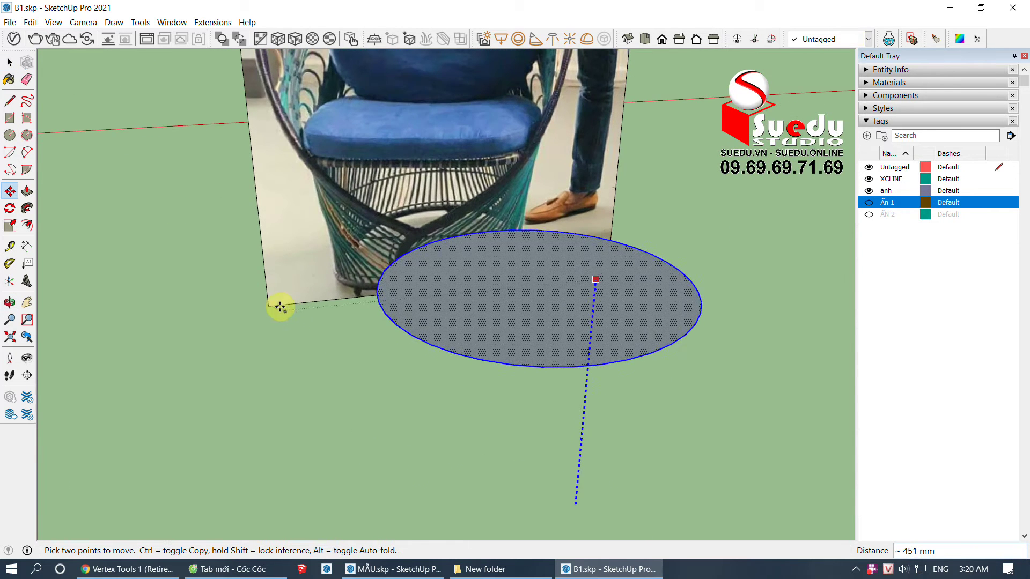
pyautogui.press('Escape')
pyautogui.scroll(-2, 345, 299)
pyautogui.scroll(2, 512, 416)
pyautogui.press('s')
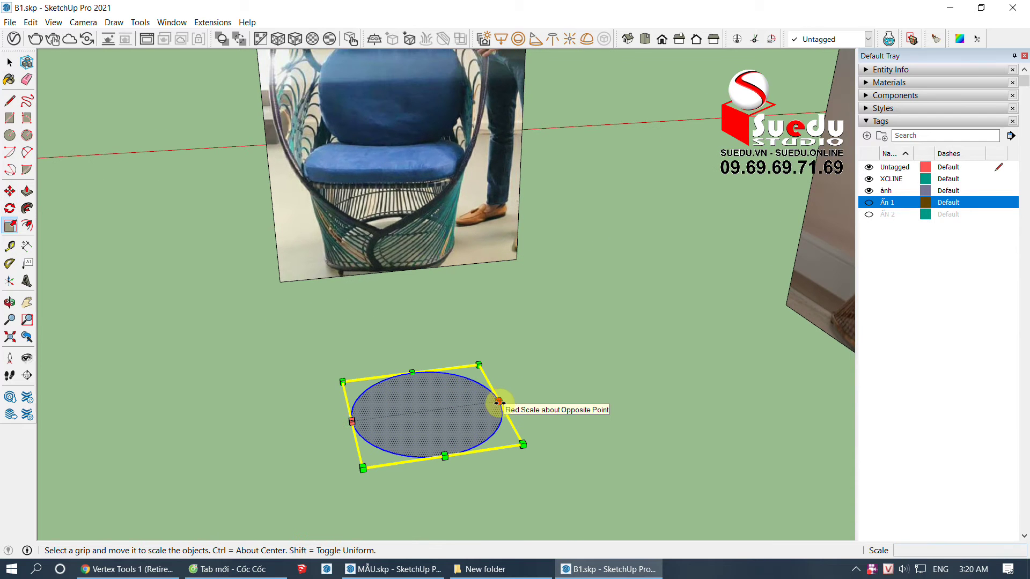
pyautogui.moveTo(499, 401); pyautogui.dragTo(408, 310, button='middle')
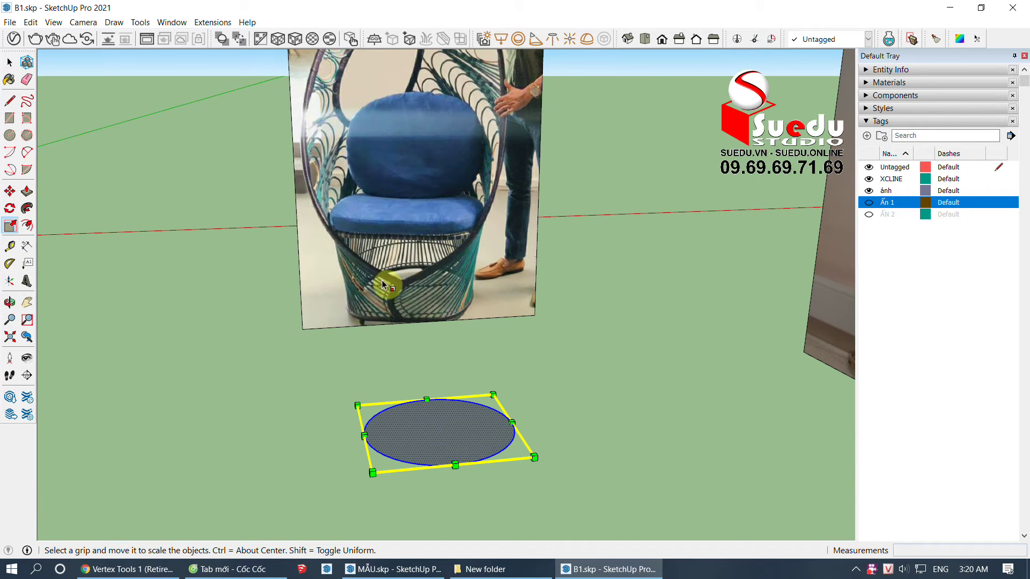
pyautogui.moveTo(451, 381)
pyautogui.mouseDown(button='middle')
pyautogui.moveTo(445, 363)
pyautogui.moveTo(459, 361)
pyautogui.moveTo(338, 337)
pyautogui.moveTo(468, 328)
pyautogui.moveTo(520, 339)
pyautogui.mouseUp(button='middle')
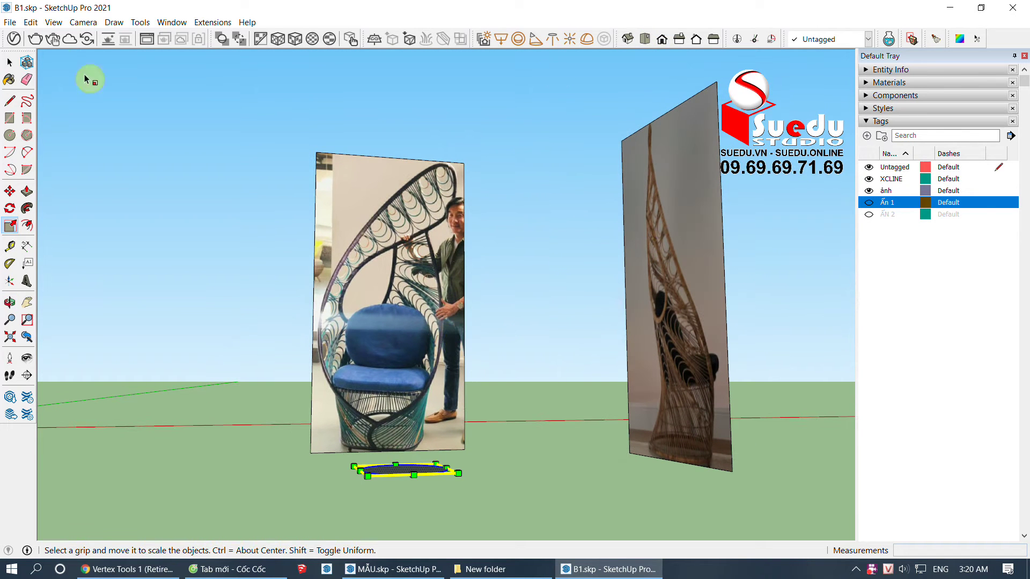
pyautogui.click(79, 27)
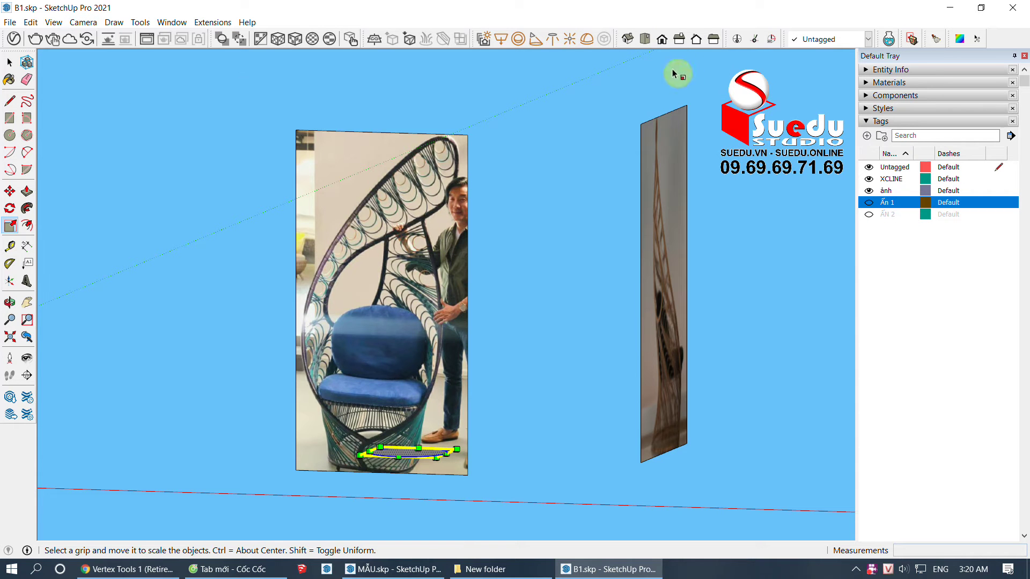
# Step: Switch to the Front standard view and save it as Scene 1
pyautogui.click(665, 42)
pyautogui.scroll(5, 349, 476)
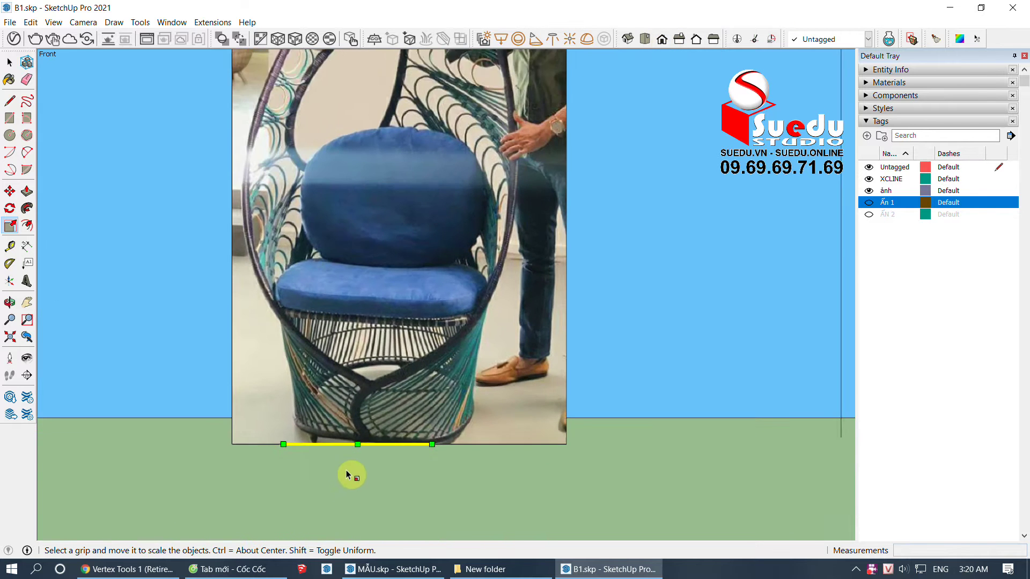
pyautogui.press('space')
pyautogui.scroll(-3, 435, 452)
pyautogui.scroll(-1, 469, 378)
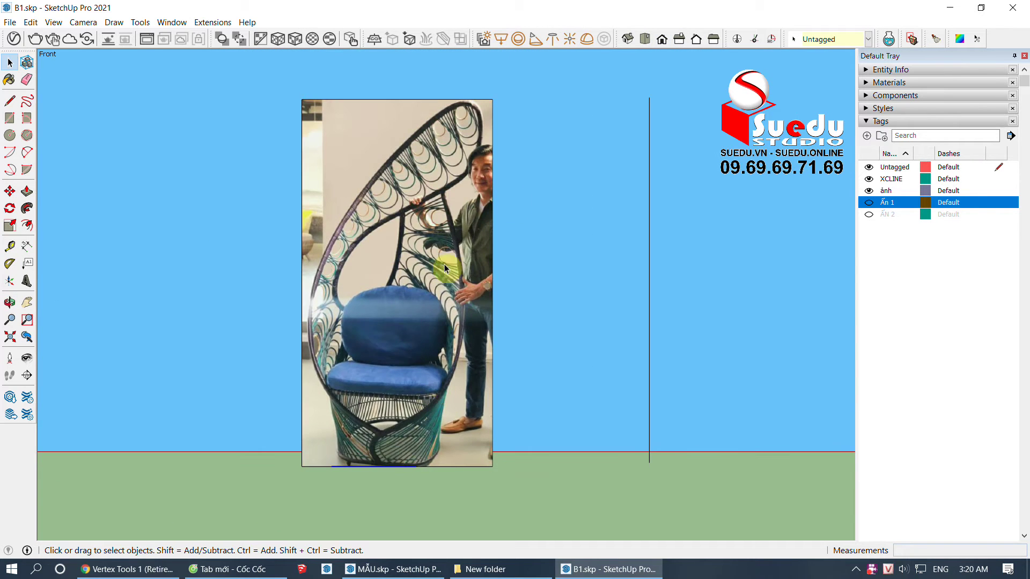
pyautogui.scroll(2, 444, 268)
pyautogui.scroll(1, 464, 270)
pyautogui.click(54, 21)
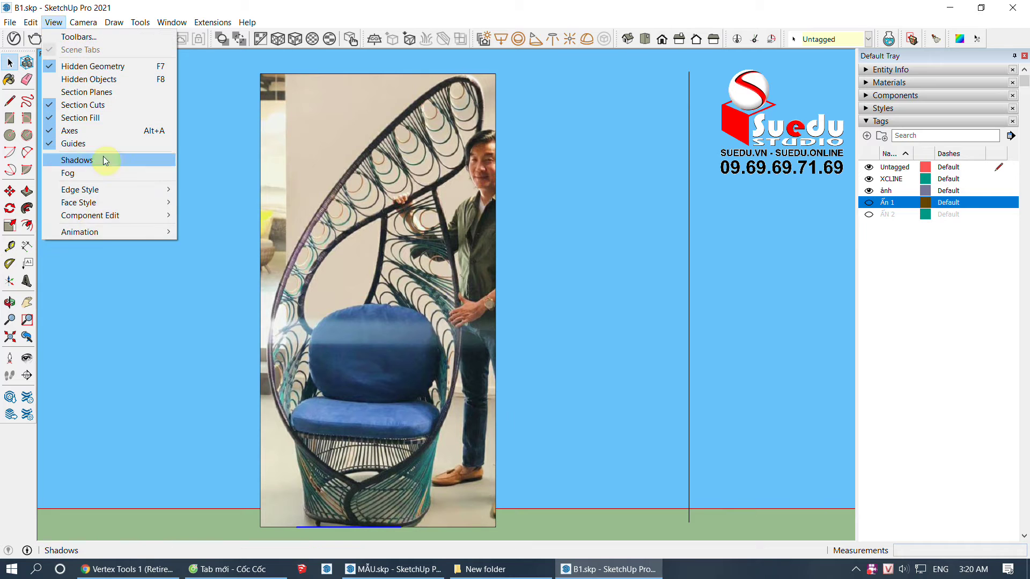
pyautogui.moveTo(79, 232)
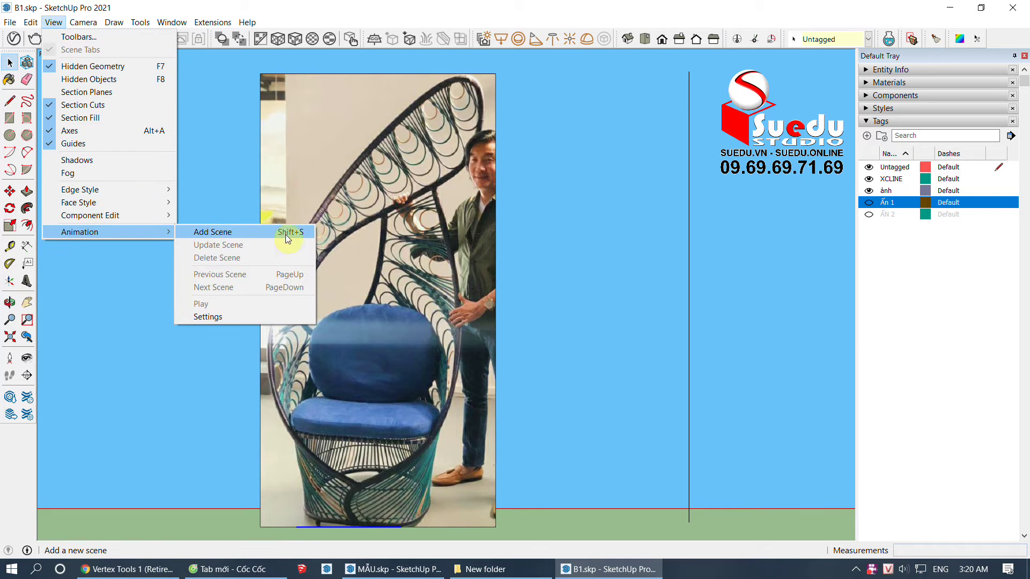
pyautogui.click(276, 236)
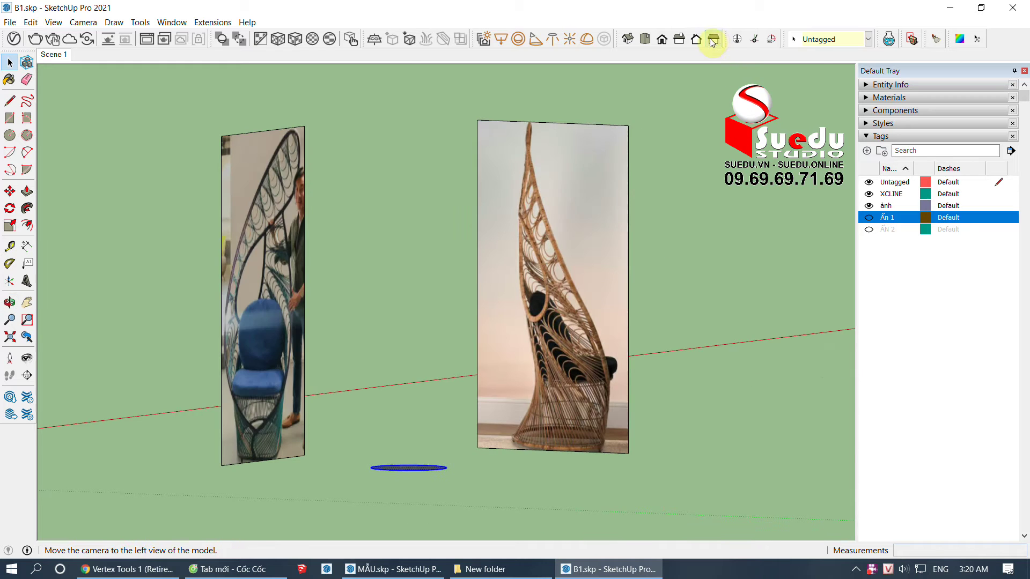
# Step: Switch to the Left view framed on the chair photo and add it as Scene 2
pyautogui.click(713, 38)
pyautogui.scroll(2, 568, 384)
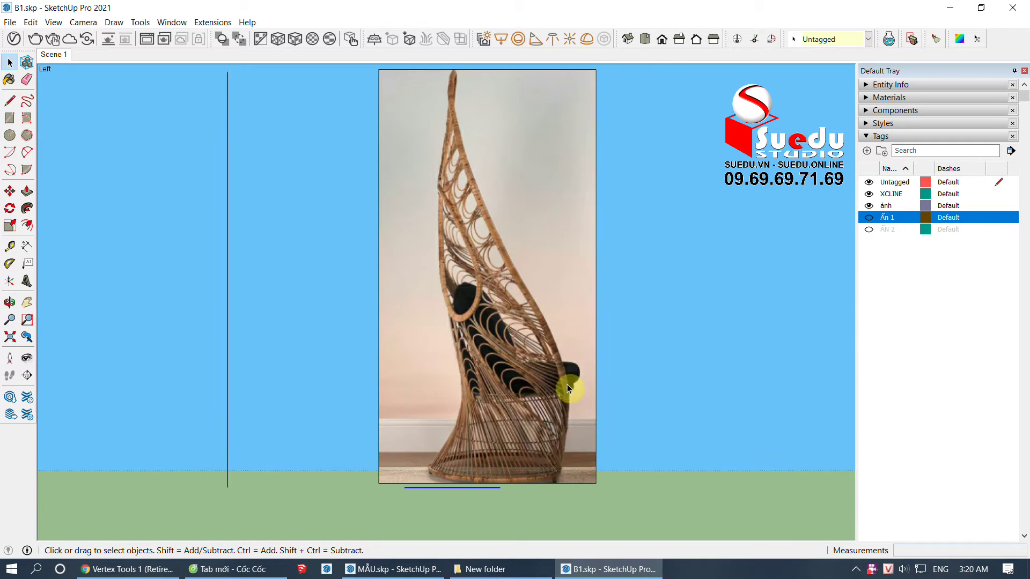
pyautogui.keyDown('shift'); pyautogui.moveTo(568, 384); pyautogui.dragTo(505, 409, button='middle'); pyautogui.keyUp('shift')
pyautogui.rightClick(55, 58)
pyautogui.click(82, 92)
# Step: Toggle between Scene 1 and Scene 2 to compare the front and side views
pyautogui.click(56, 58)
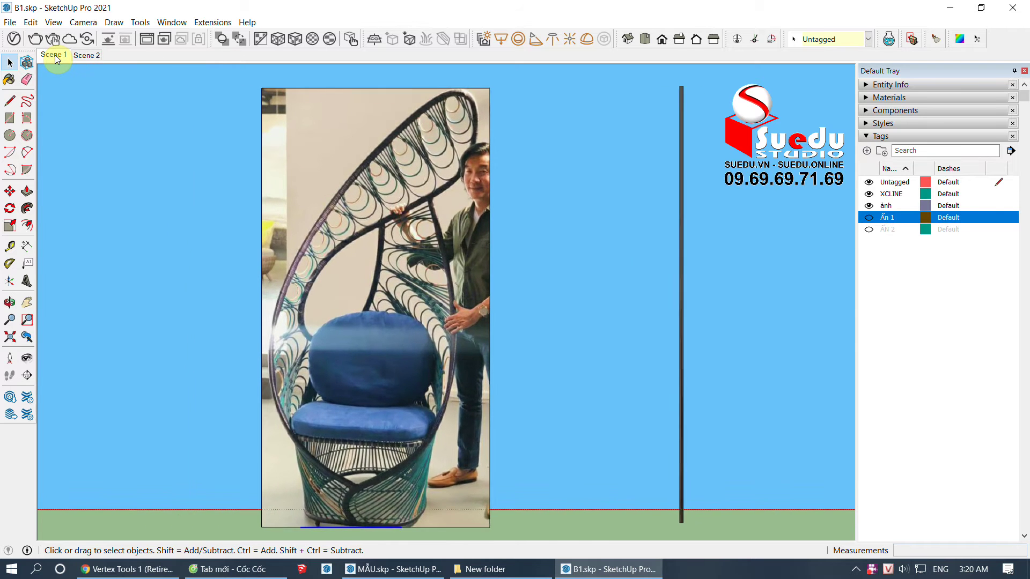
pyautogui.click(86, 55)
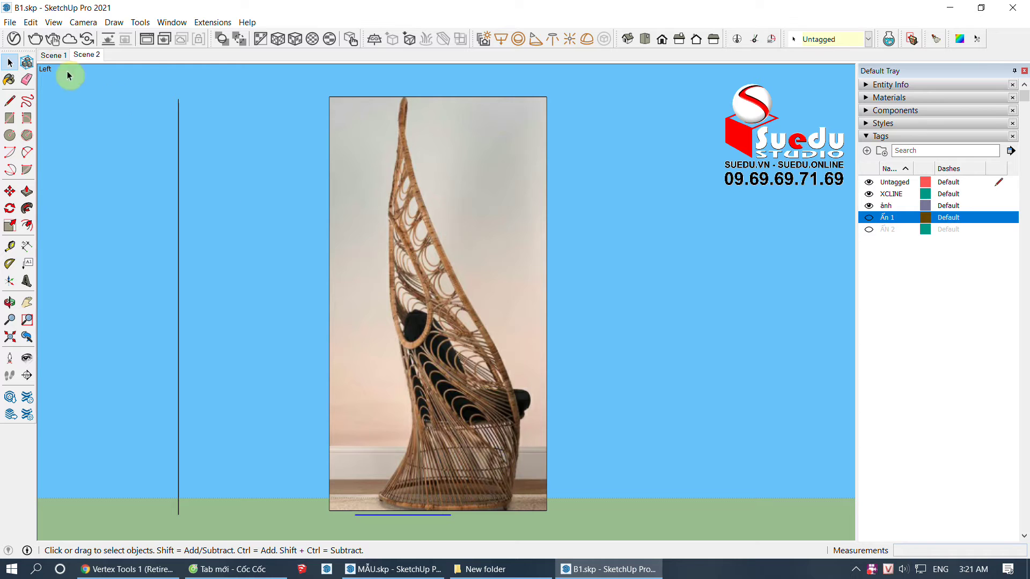
pyautogui.click(50, 57)
pyautogui.click(51, 58)
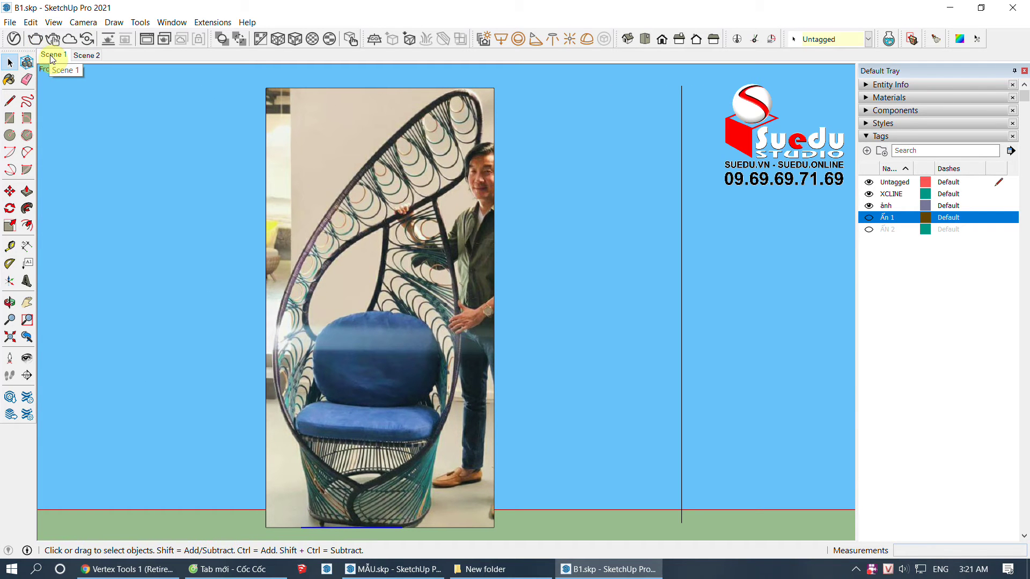
pyautogui.click(86, 55)
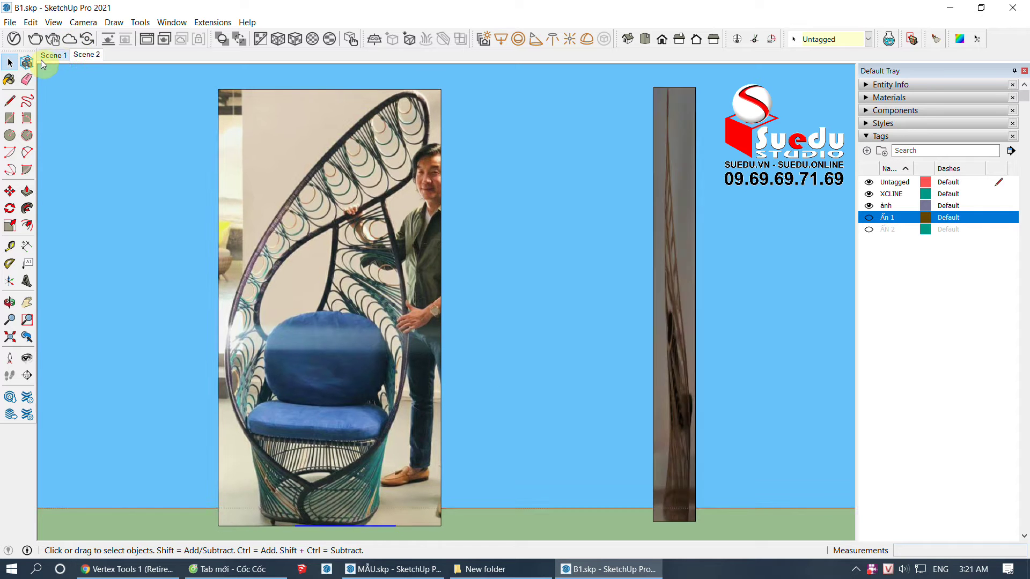
# Step: Uncheck Enable scene transitions in Model Info > Animation, then switch between Scene 2 and Scene 1
pyautogui.click(167, 25)
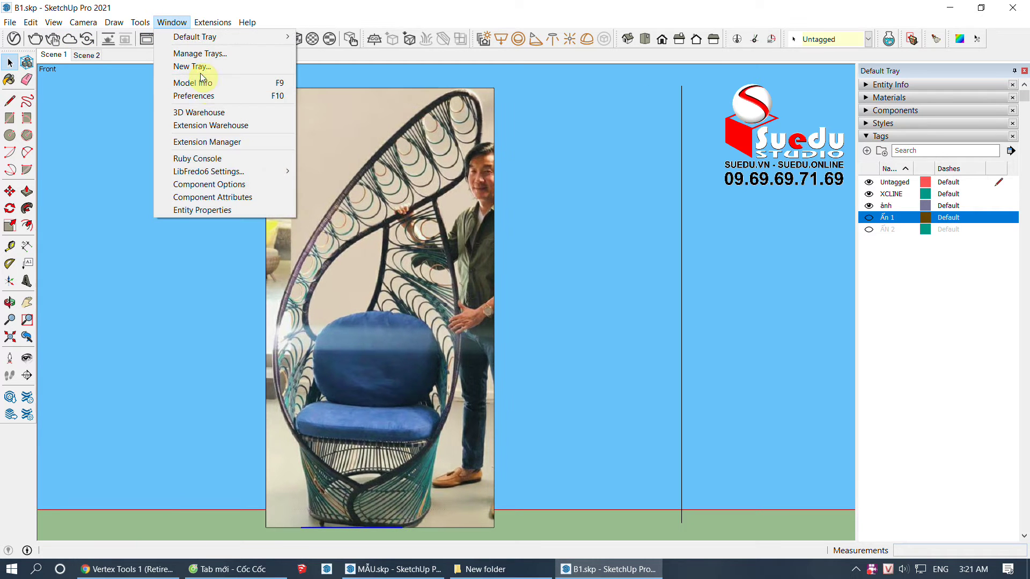
pyautogui.click(199, 85)
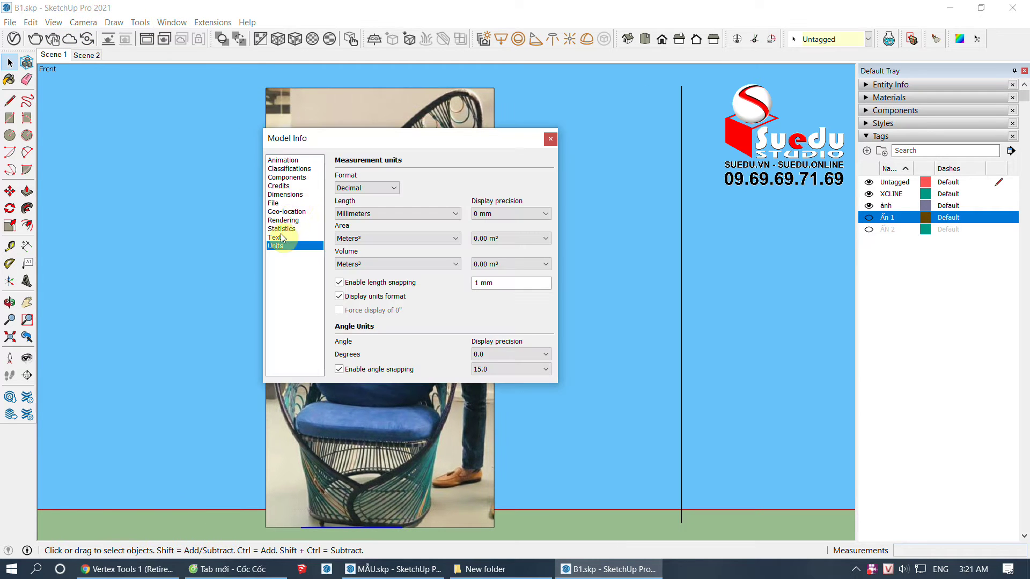
pyautogui.click(283, 160)
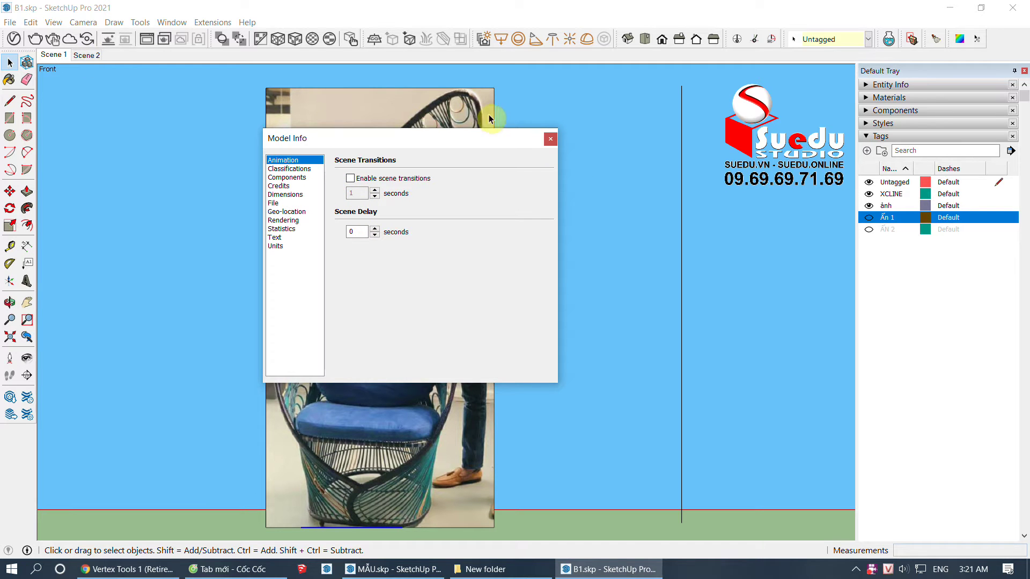
pyautogui.click(550, 139)
pyautogui.click(86, 55)
pyautogui.click(57, 61)
# Step: Move the base ellipse right under the chair and stretch it along red to the base width
pyautogui.moveTo(213, 436); pyautogui.dragTo(476, 523)
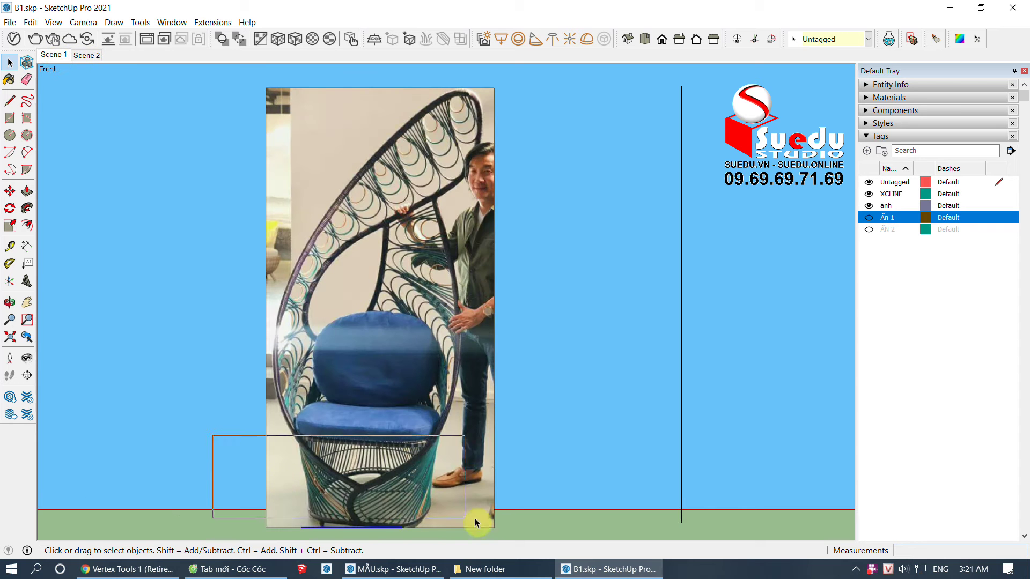
pyautogui.scroll(3, 364, 416)
pyautogui.scroll(3, 524, 384)
pyautogui.scroll(3, 526, 409)
pyautogui.press('m')
pyautogui.moveTo(464, 368); pyautogui.dragTo(486, 370)
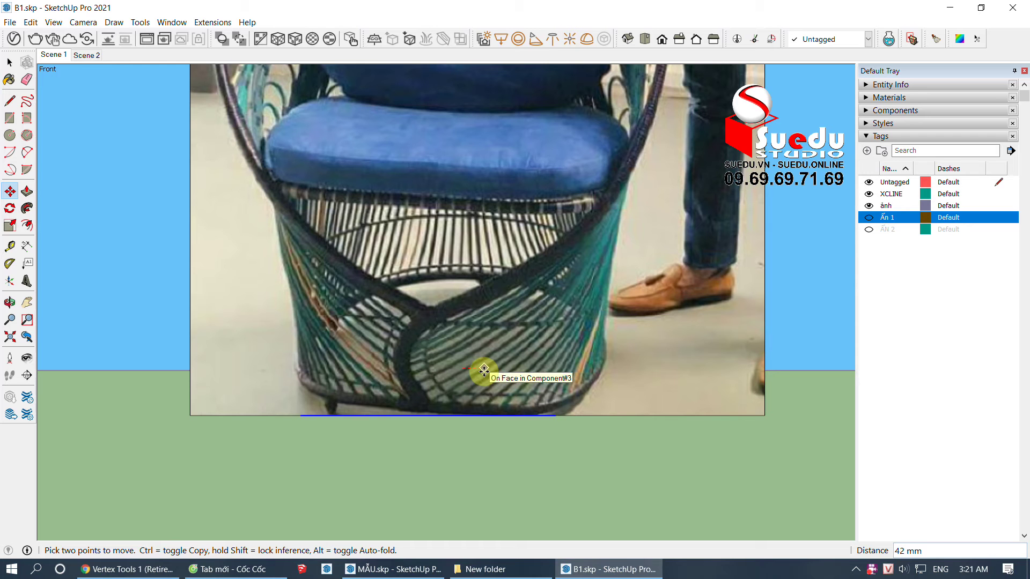
pyautogui.click(484, 370)
pyautogui.press('s')
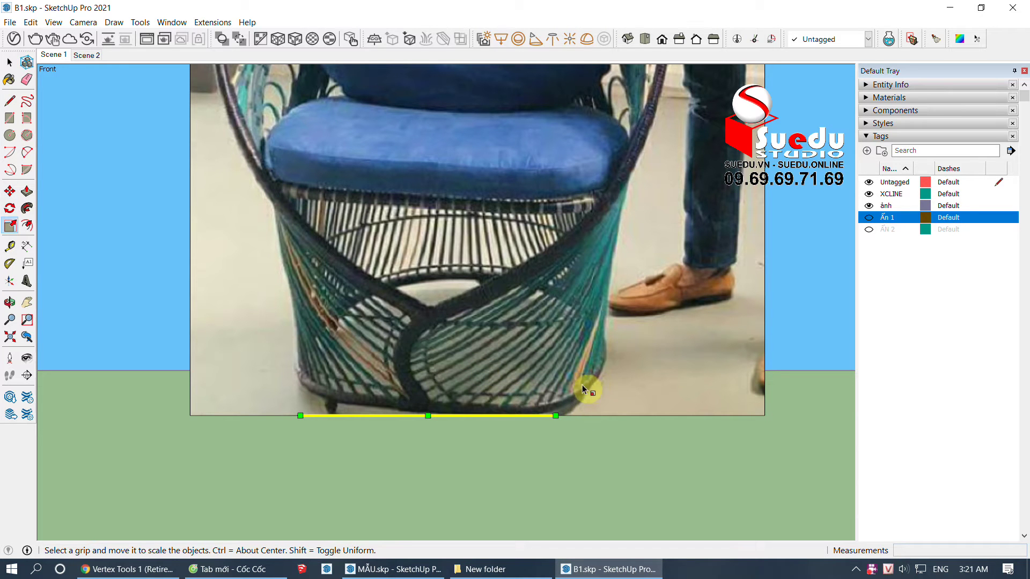
pyautogui.moveTo(605, 357); pyautogui.dragTo(559, 429, button='middle')
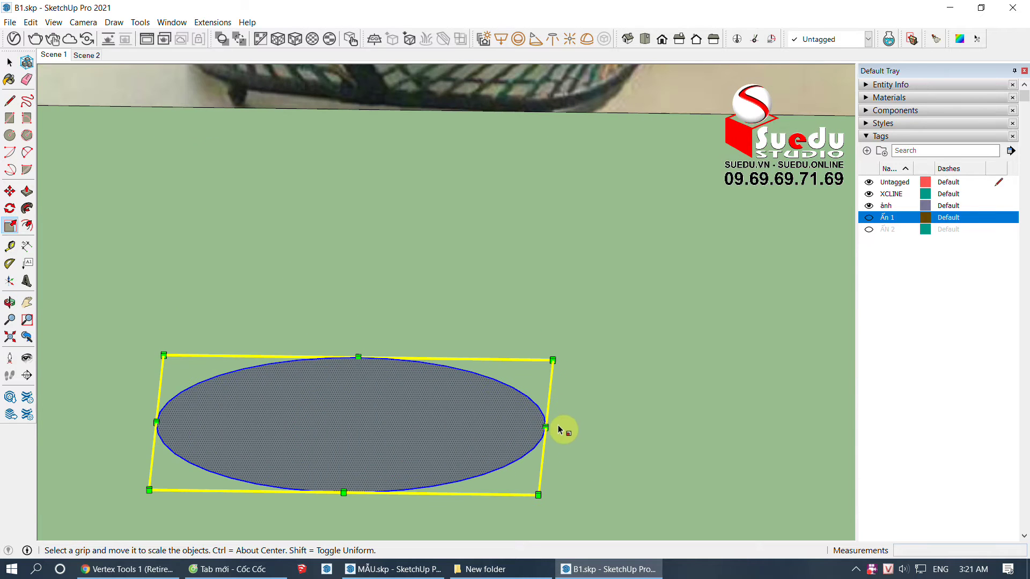
pyautogui.click(546, 427)
# Step: Check the ellipse against the chair in the Front and Left scenes
pyautogui.click(53, 55)
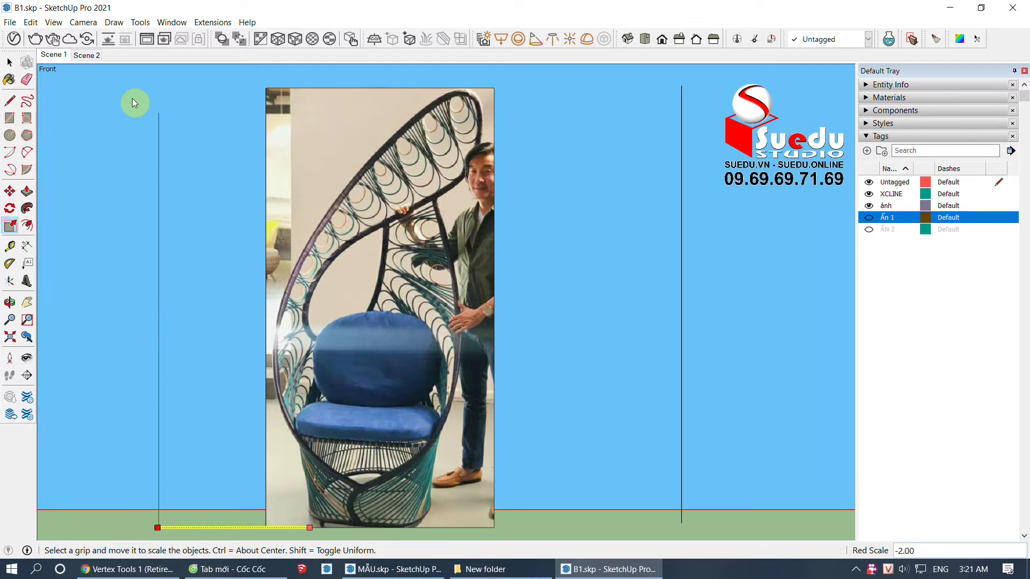
pyautogui.scroll(2, 446, 507)
pyautogui.scroll(-3, 372, 490)
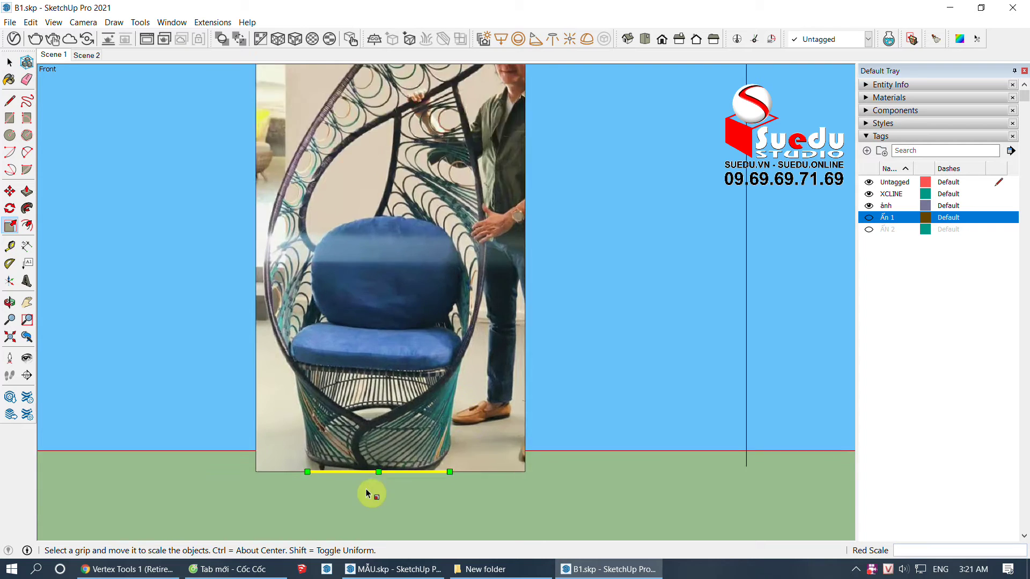
pyautogui.scroll(3, 321, 472)
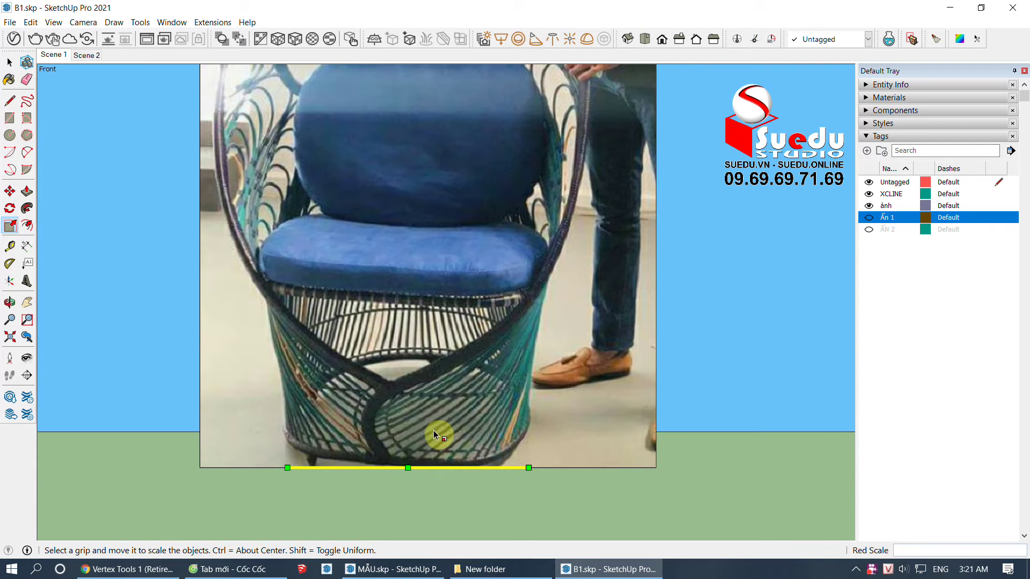
pyautogui.click(87, 54)
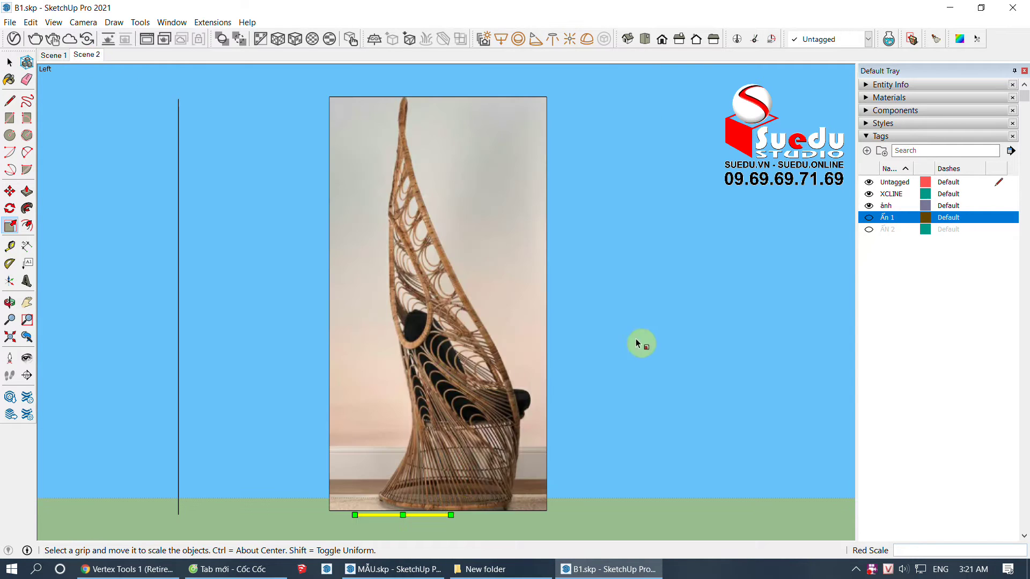
pyautogui.press('space')
pyautogui.scroll(3, 439, 376)
pyautogui.press('m')
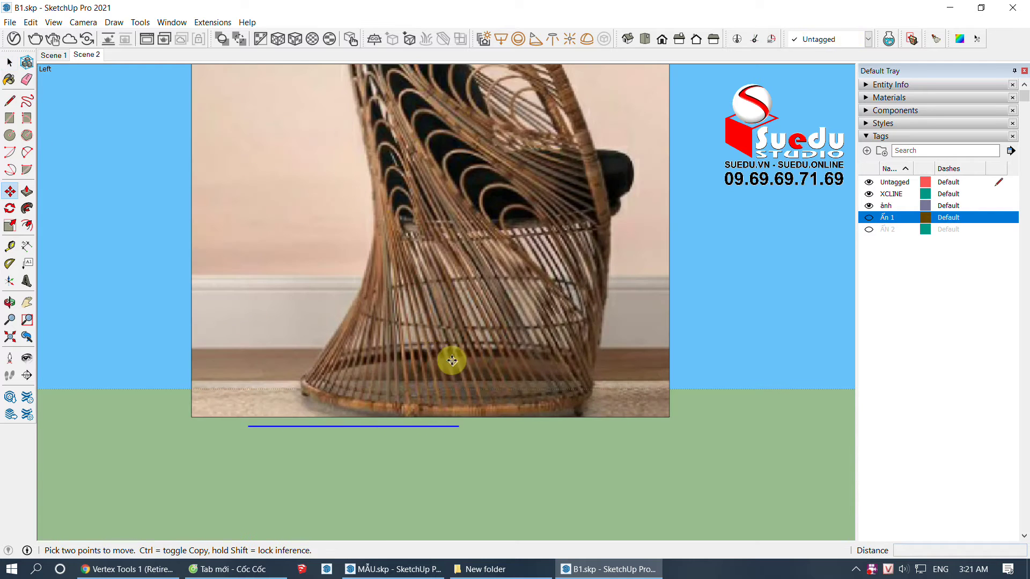
pyautogui.press('space')
pyautogui.scroll(-1, 408, 406)
# Step: Move the side-view chair photo by its lower-left corner
pyautogui.click(546, 386)
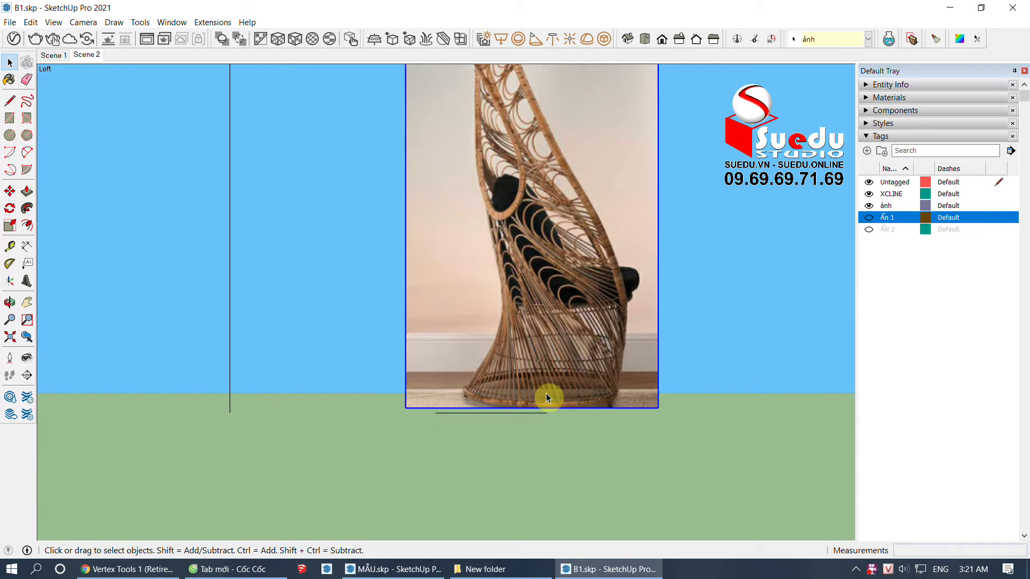
pyautogui.scroll(2, 546, 386)
pyautogui.press('m')
pyautogui.click(353, 413)
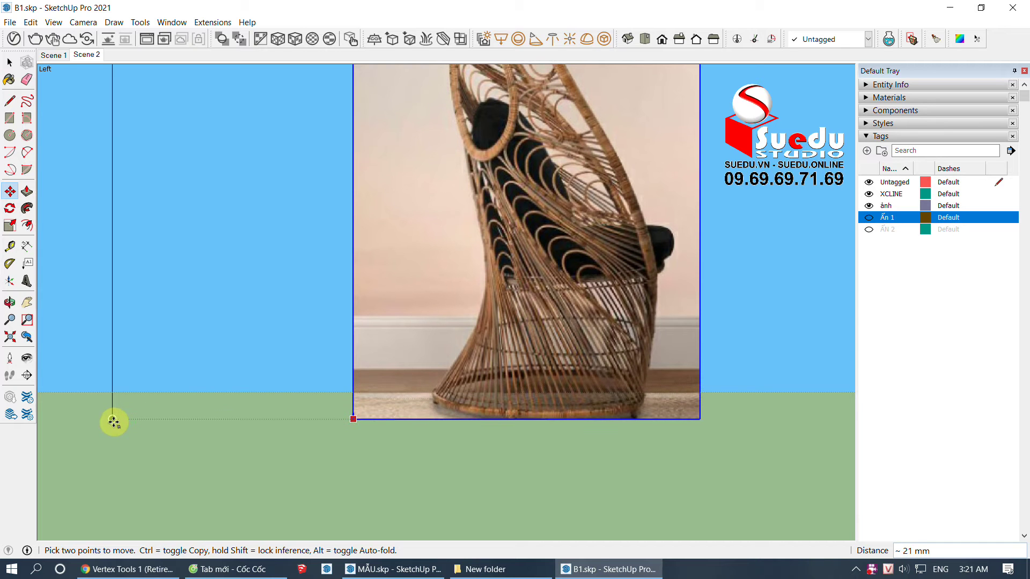
pyautogui.press('space')
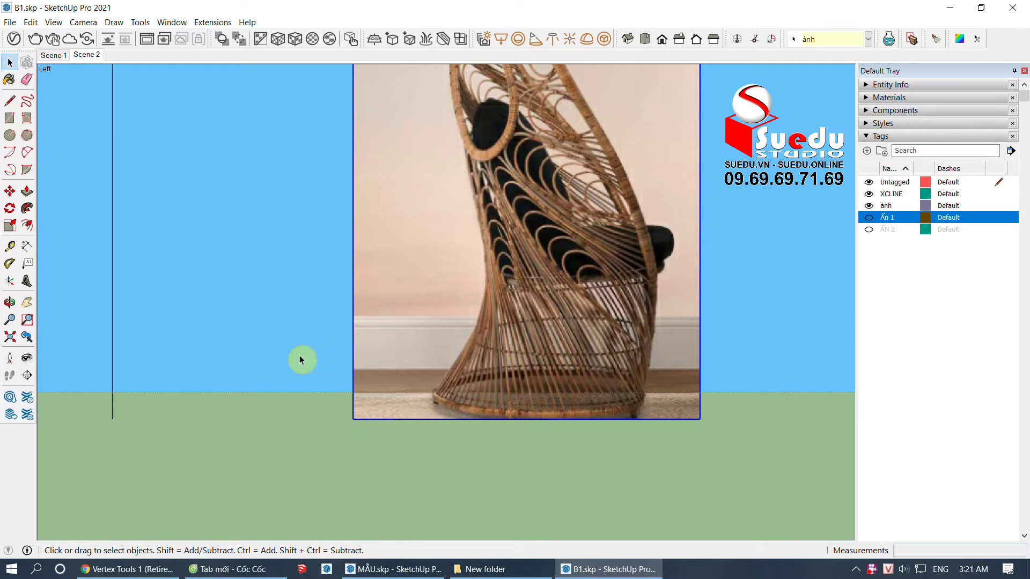
# Step: Move the base ellipse under the side-view chair and scale it along green to 1.40
pyautogui.moveTo(654, 459)
pyautogui.mouseDown(button='middle')
pyautogui.moveTo(560, 485)
pyautogui.moveTo(484, 414)
pyautogui.mouseUp(button='middle')
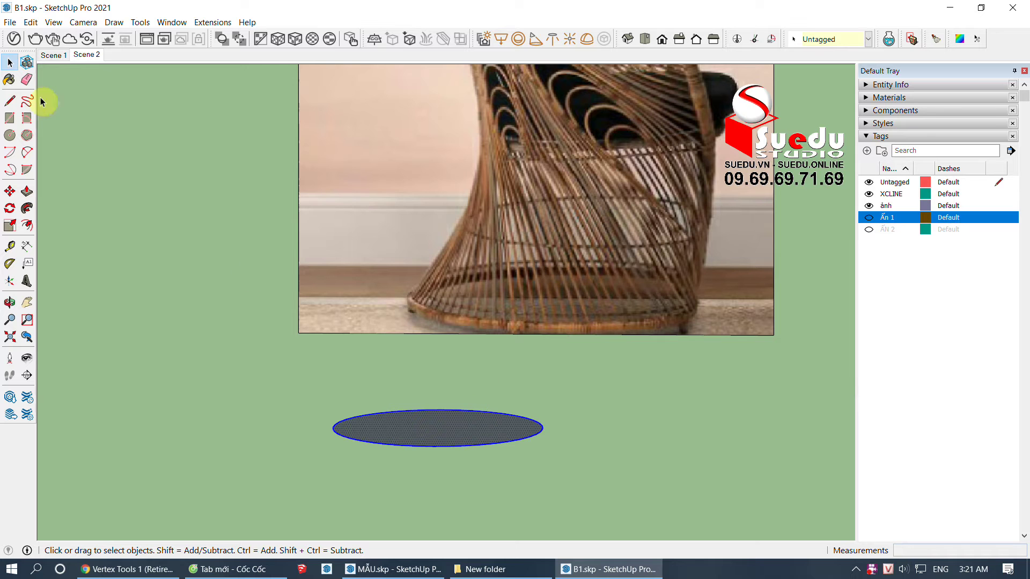
pyautogui.click(85, 56)
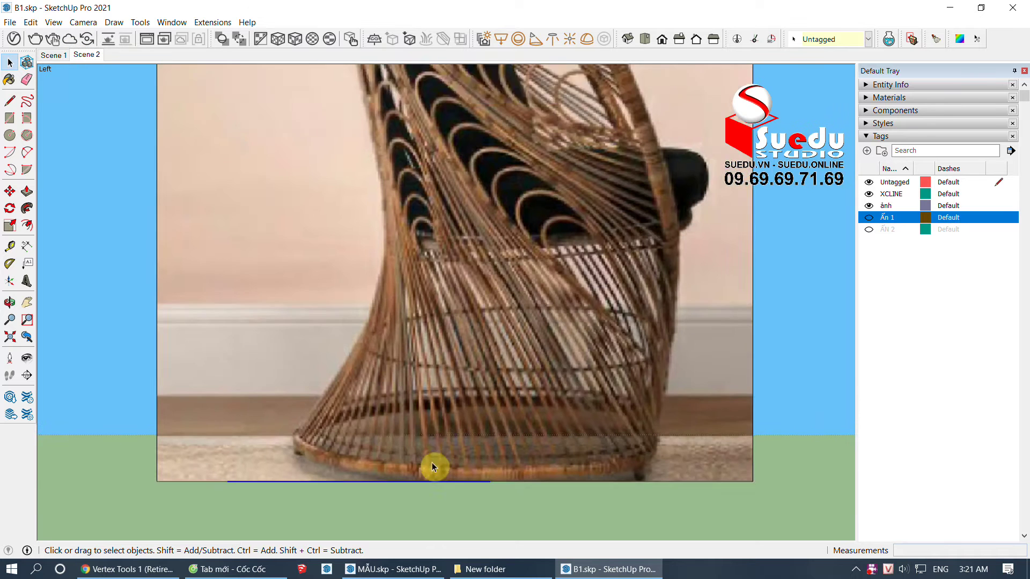
pyautogui.press('m')
pyautogui.click(384, 439)
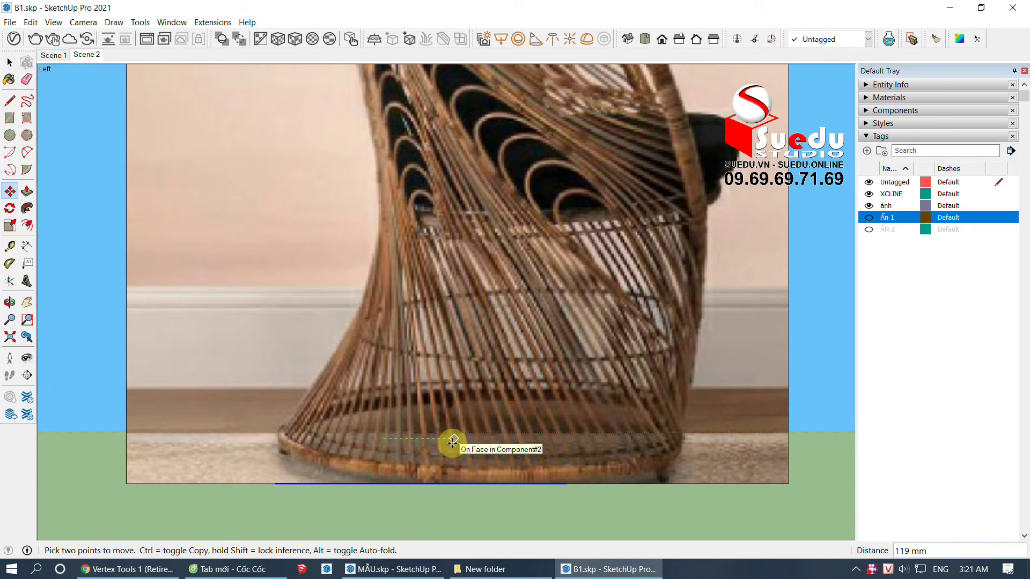
pyautogui.click(598, 472)
pyautogui.press('s')
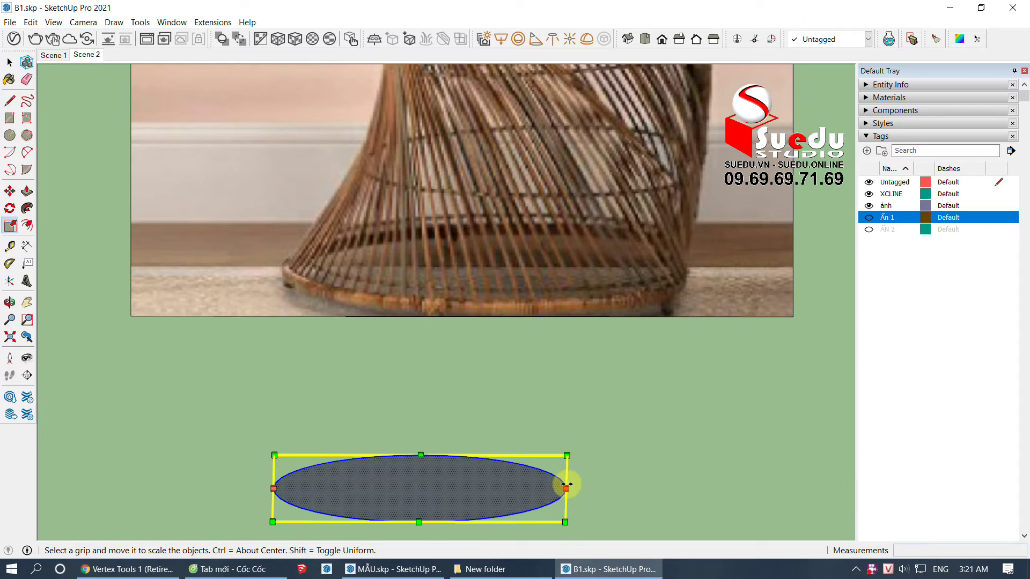
pyautogui.moveTo(565, 486); pyautogui.dragTo(159, 48)
pyautogui.click(94, 57)
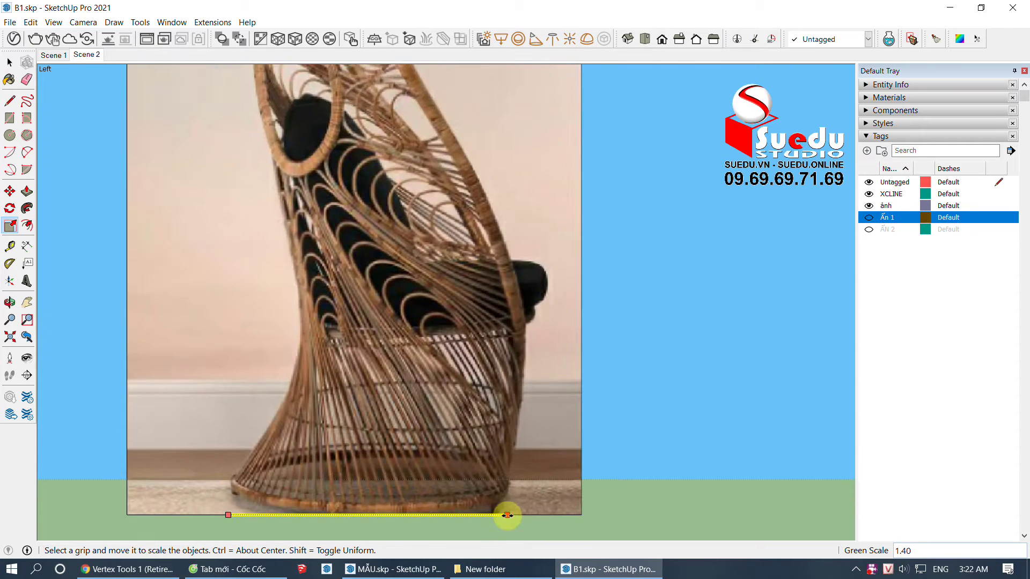
pyautogui.press('space')
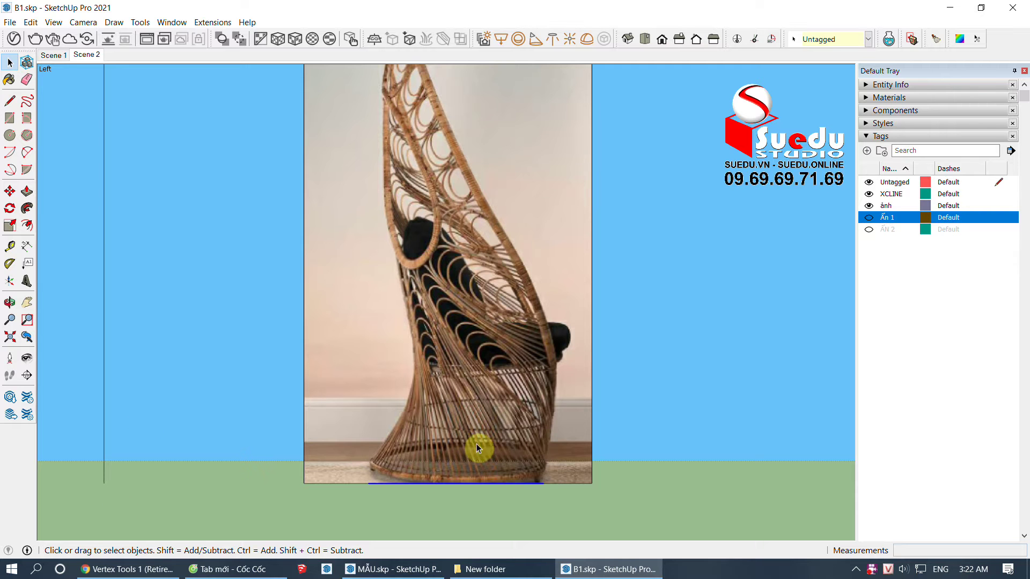
# Step: Copy the base ellipse upward to the lower wicker band
pyautogui.press('m')
pyautogui.click(557, 458)
pyautogui.press('ctrl')
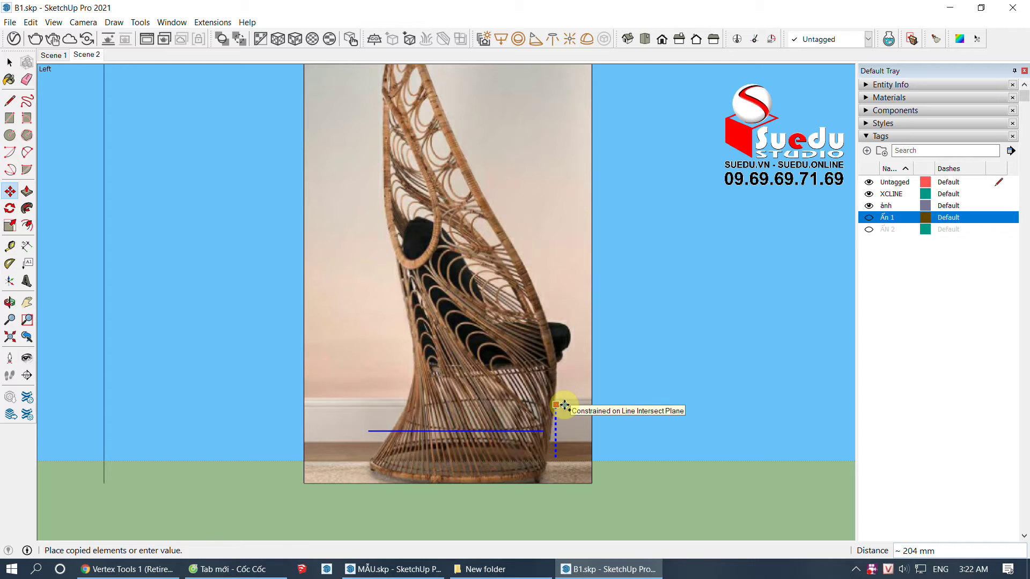
pyautogui.click(565, 405)
pyautogui.press('space')
pyautogui.scroll(3, 537, 453)
pyautogui.scroll(3, 533, 432)
pyautogui.press('m')
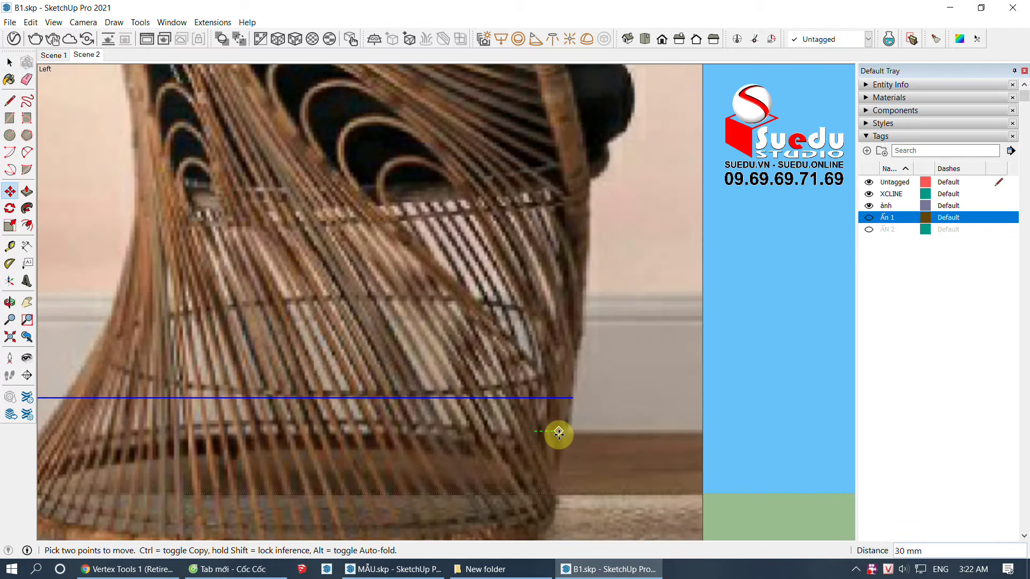
pyautogui.press('space')
pyautogui.scroll(-5, 294, 421)
pyautogui.scroll(3, 253, 416)
pyautogui.scroll(3, 246, 427)
# Step: Scale the copied ellipse along green to about 0.89 to match the chair's width in the Left scene
pyautogui.click(252, 424)
pyautogui.press('s')
pyautogui.click(86, 56)
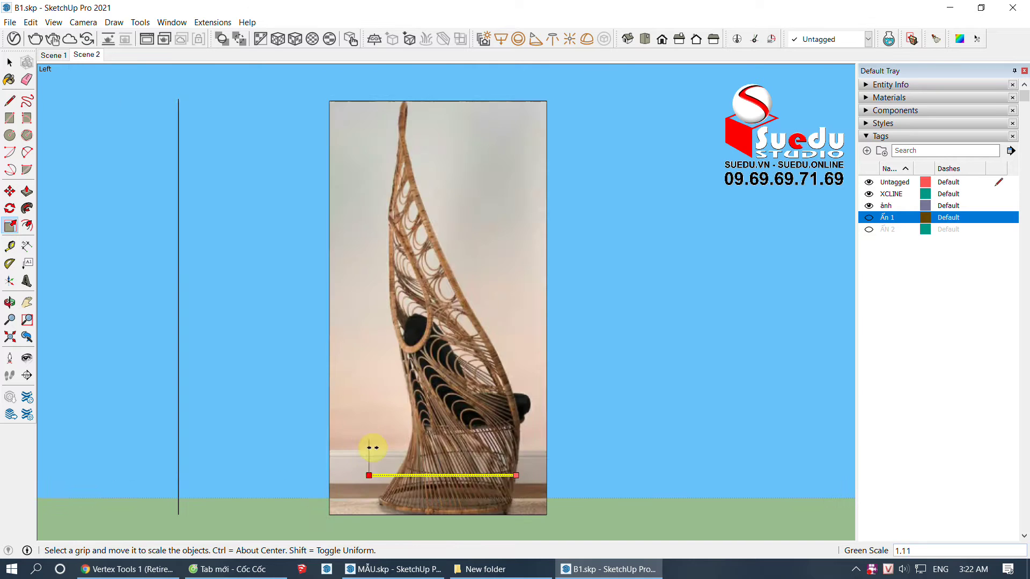
pyautogui.scroll(1, 399, 486)
pyautogui.scroll(2, 408, 467)
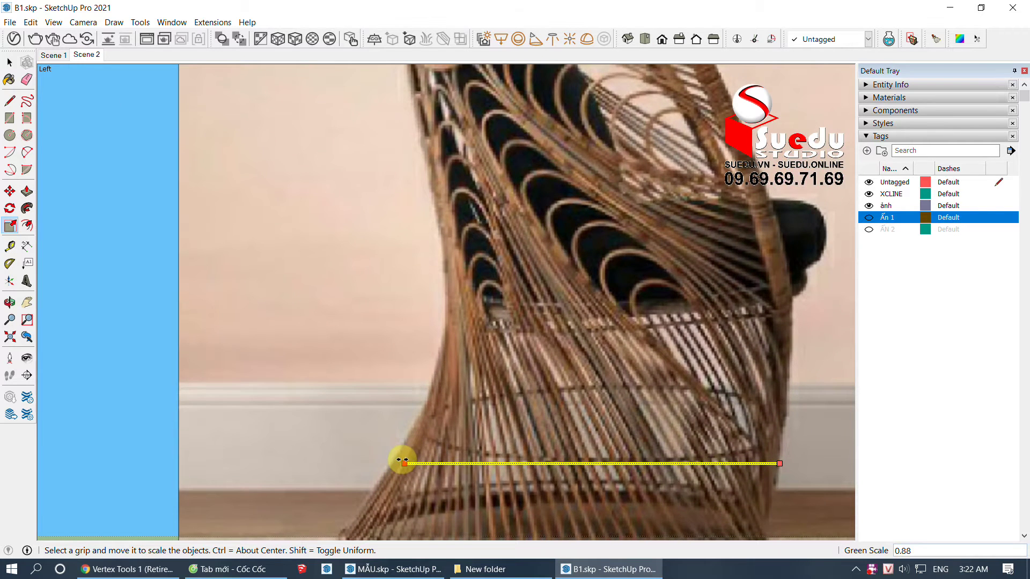
pyautogui.scroll(2, 402, 460)
pyautogui.scroll(-1, 494, 421)
pyautogui.scroll(-4, 432, 350)
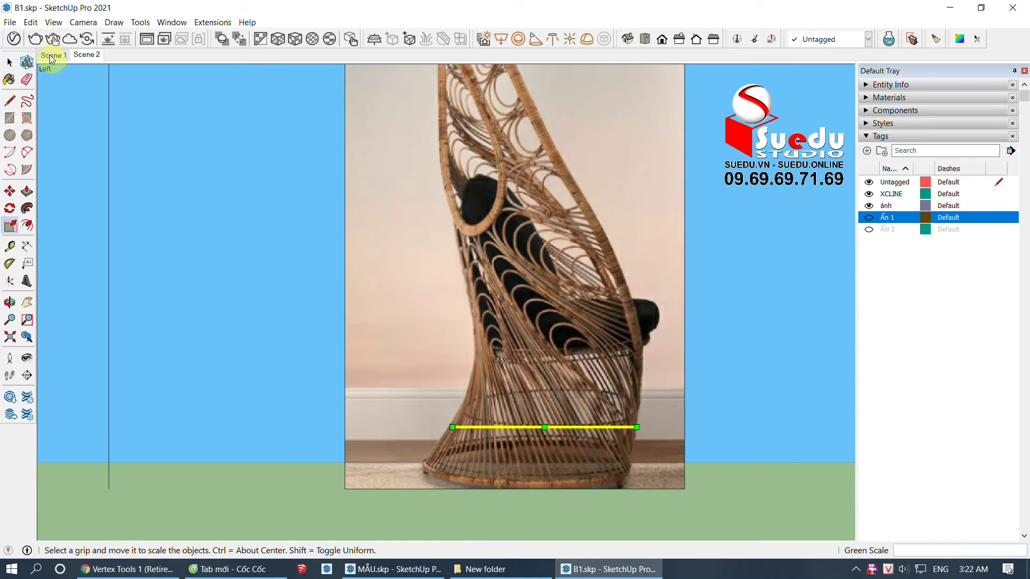
# Step: Zoom to the chair base in the front scene and position the raised ellipse copy
pyautogui.click(49, 55)
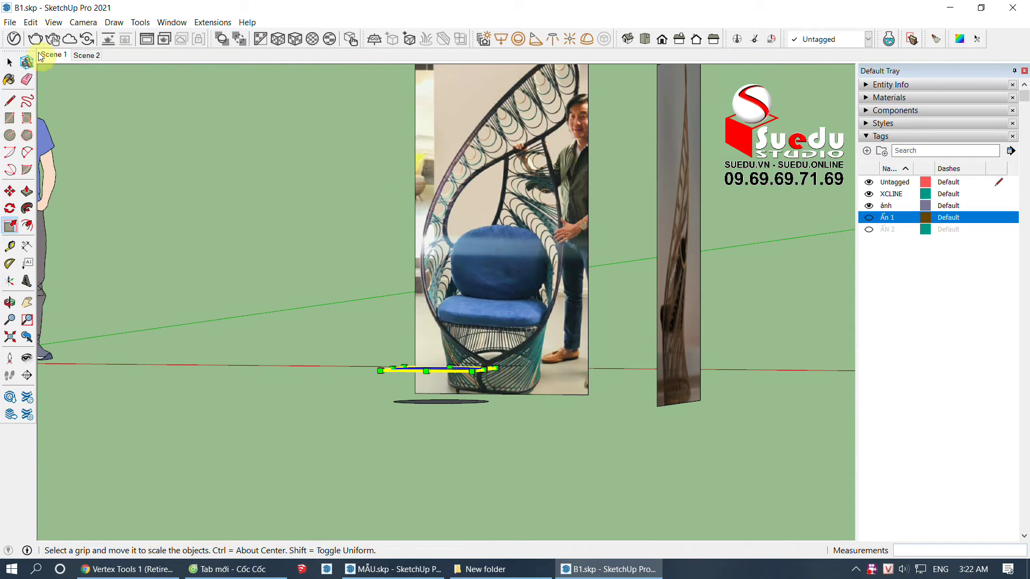
pyautogui.scroll(1, 387, 537)
pyautogui.scroll(2, 345, 505)
pyautogui.scroll(2, 336, 462)
pyautogui.press('m')
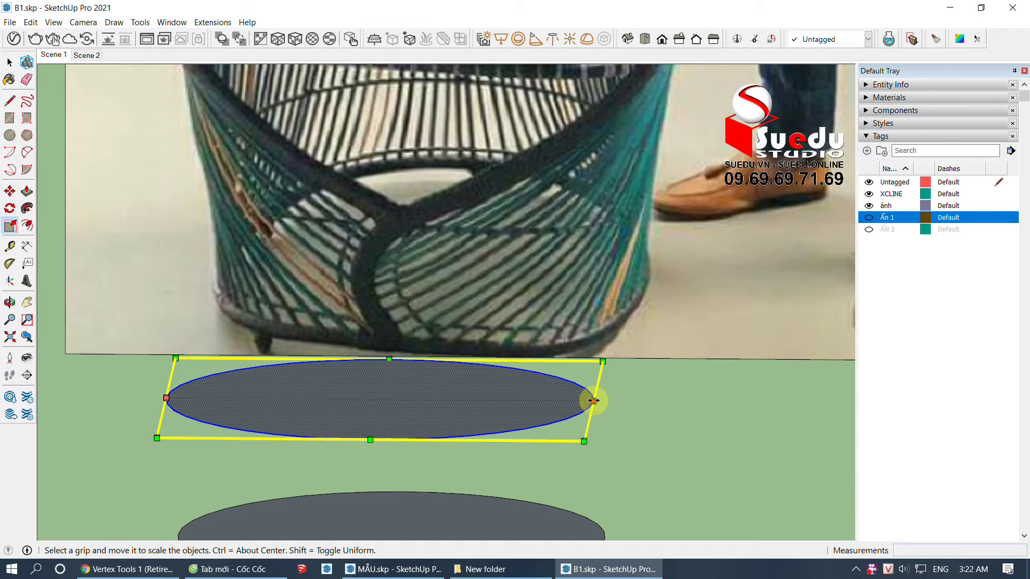
pyautogui.moveTo(593, 395); pyautogui.dragTo(78, 62)
pyautogui.click(54, 55)
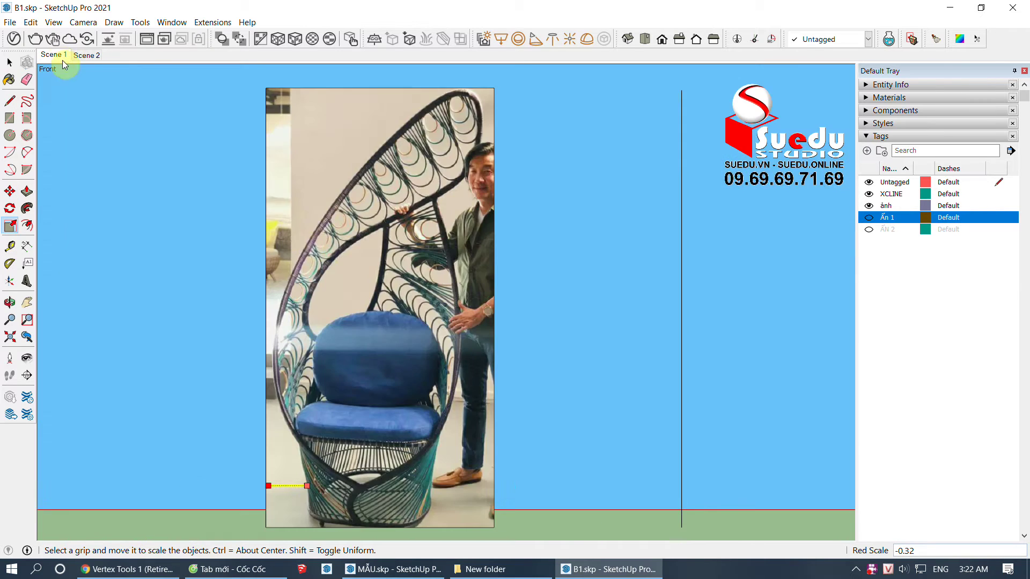
pyautogui.scroll(2, 499, 483)
pyautogui.scroll(2, 411, 485)
pyautogui.scroll(2, 420, 478)
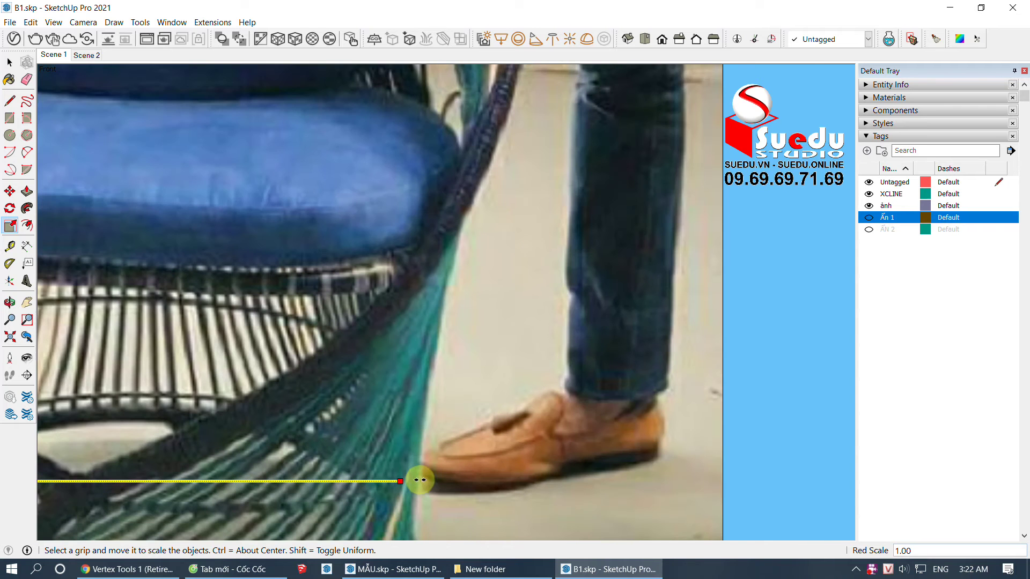
pyautogui.scroll(2, 423, 483)
pyautogui.scroll(2, 445, 481)
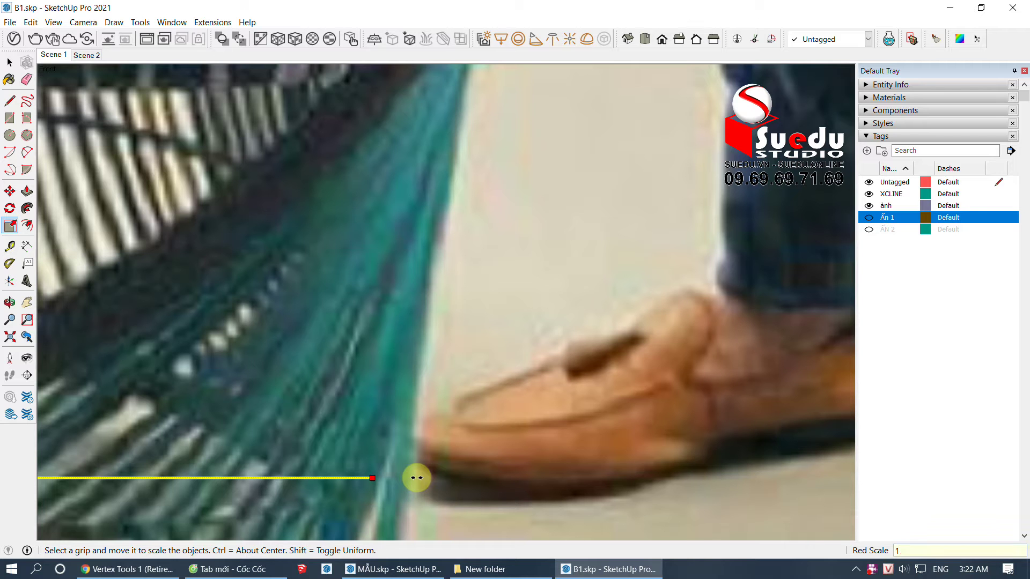
pyautogui.write('.1')
# Step: Stretch the ellipse copy along red to about 1.04 to match the front photo's lower band
pyautogui.press('Return')
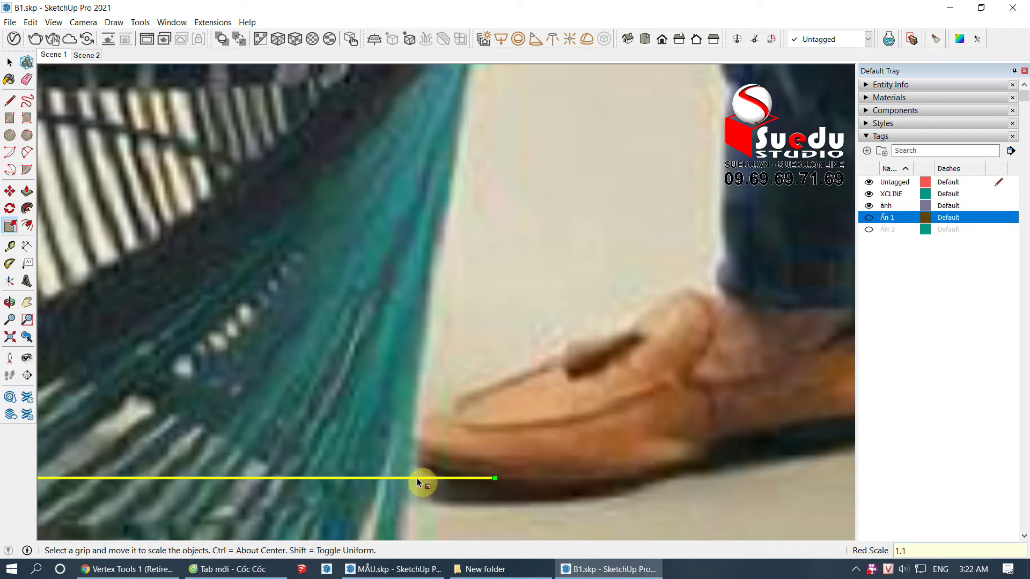
pyautogui.write('1.01')
pyautogui.hotkey('ctrl', 'z')
pyautogui.click(419, 482)
pyautogui.press('space')
pyautogui.scroll(-3, 588, 414)
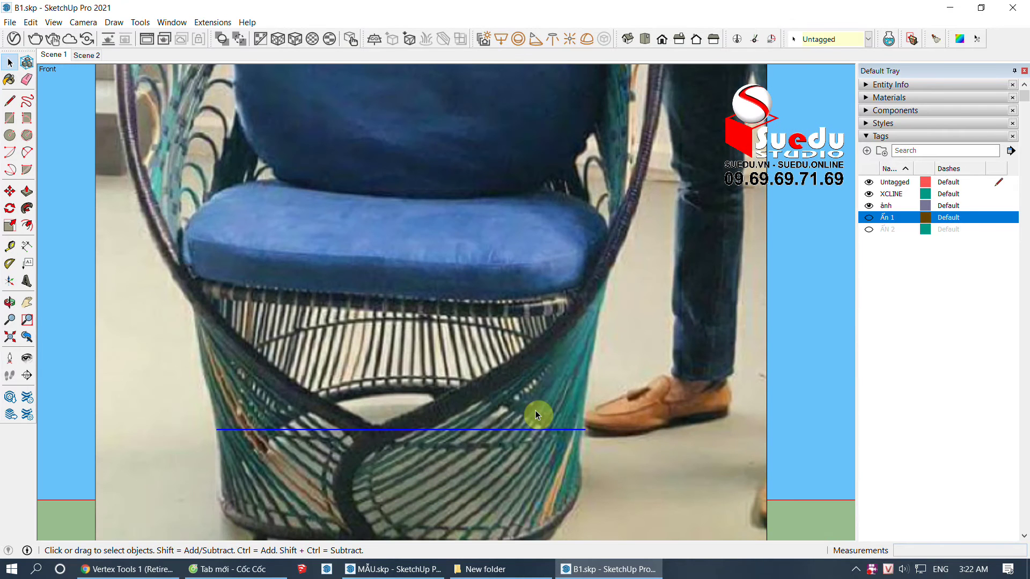
pyautogui.press('m')
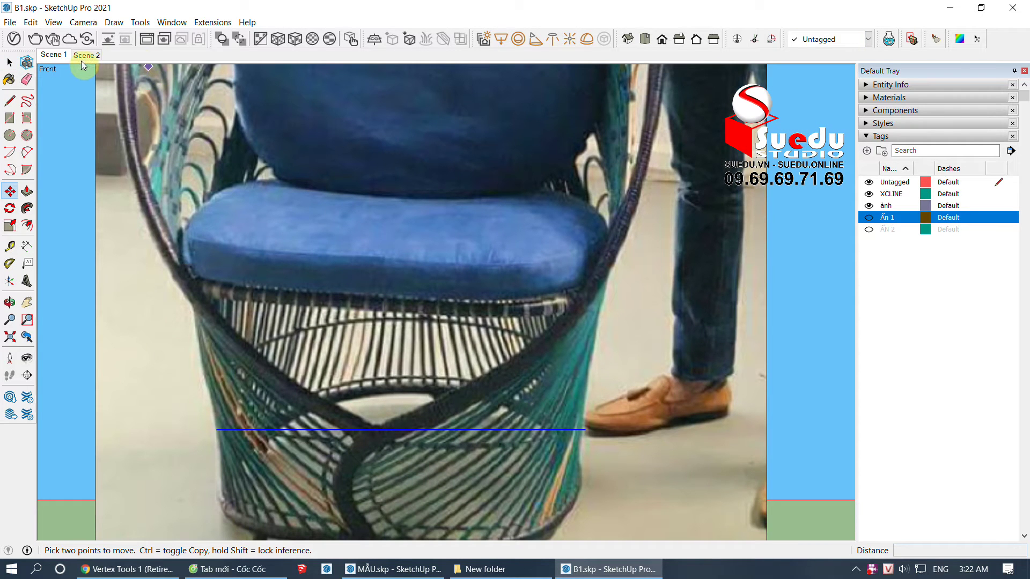
pyautogui.click(81, 55)
pyautogui.click(46, 57)
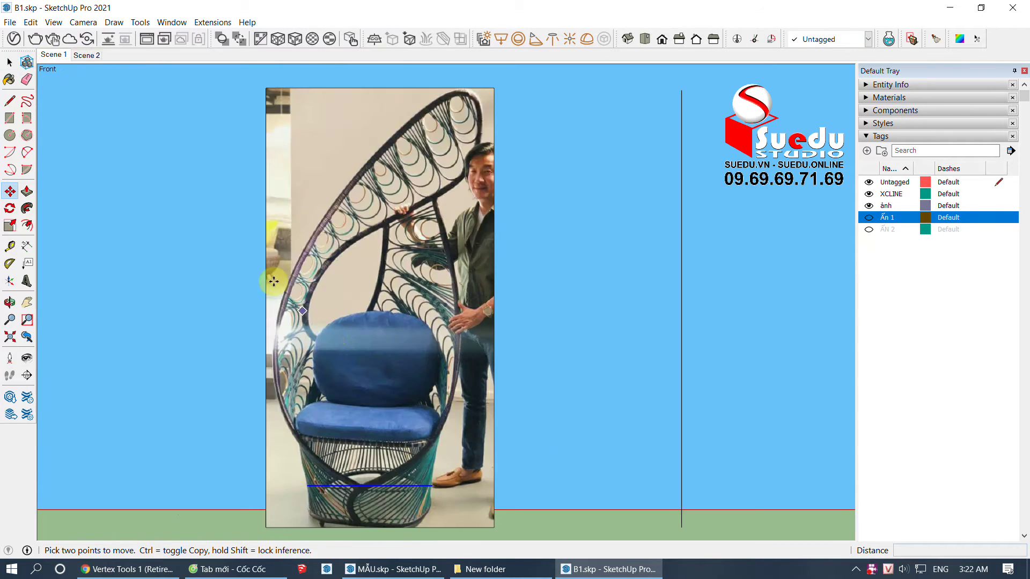
pyautogui.click(86, 55)
# Step: Copy the base ellipse upward to the seat band
pyautogui.scroll(3, 525, 488)
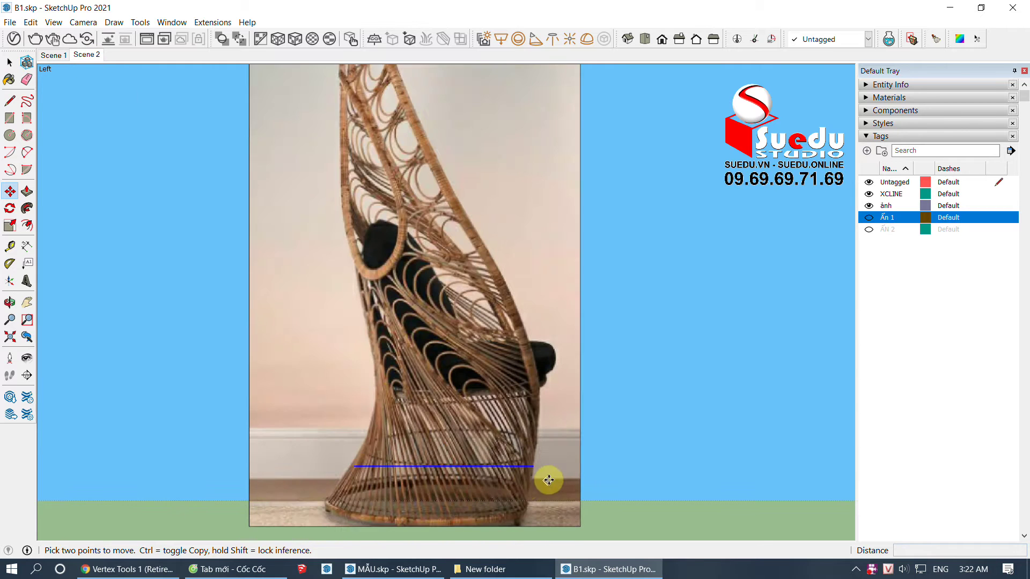
pyautogui.scroll(3, 561, 437)
pyautogui.press('ctrl')
pyautogui.click(562, 437)
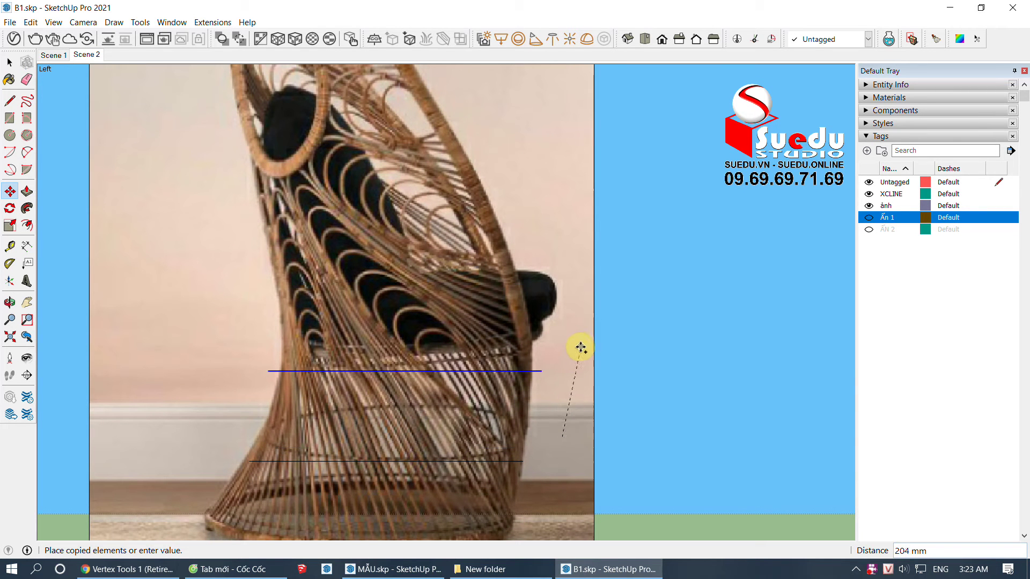
pyautogui.click(565, 347)
pyautogui.scroll(2, 565, 345)
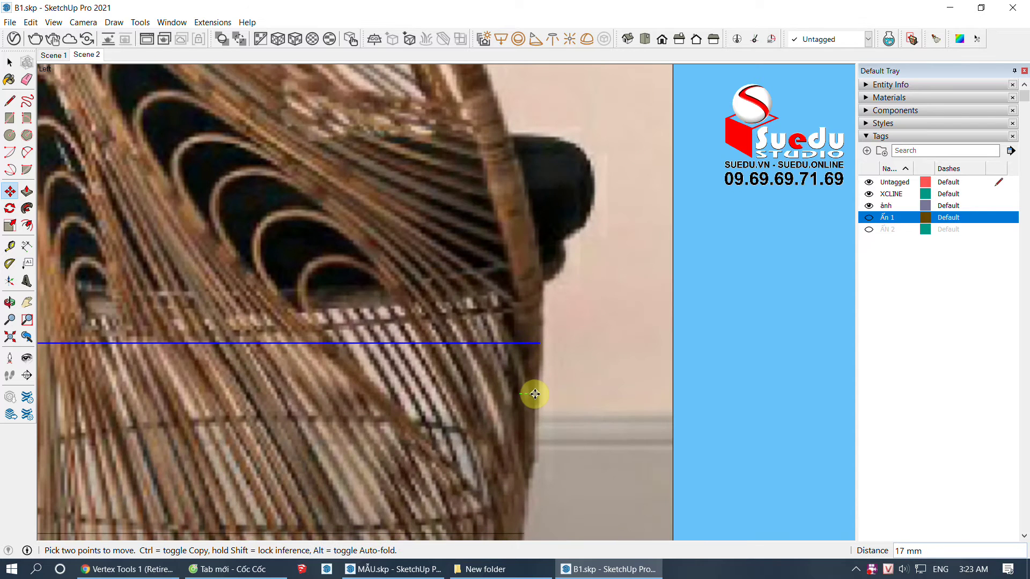
pyautogui.scroll(-3, 579, 393)
pyautogui.scroll(4, 183, 359)
pyautogui.moveTo(194, 359); pyautogui.dragTo(211, 365, button='middle')
# Step: Scale the new ellipse copy along green to about 1.03 to meet the chair's side edge
pyautogui.press('s')
pyautogui.click(85, 54)
pyautogui.scroll(2, 349, 432)
pyautogui.scroll(2, 474, 446)
pyautogui.scroll(1, 474, 446)
pyautogui.scroll(1, 444, 446)
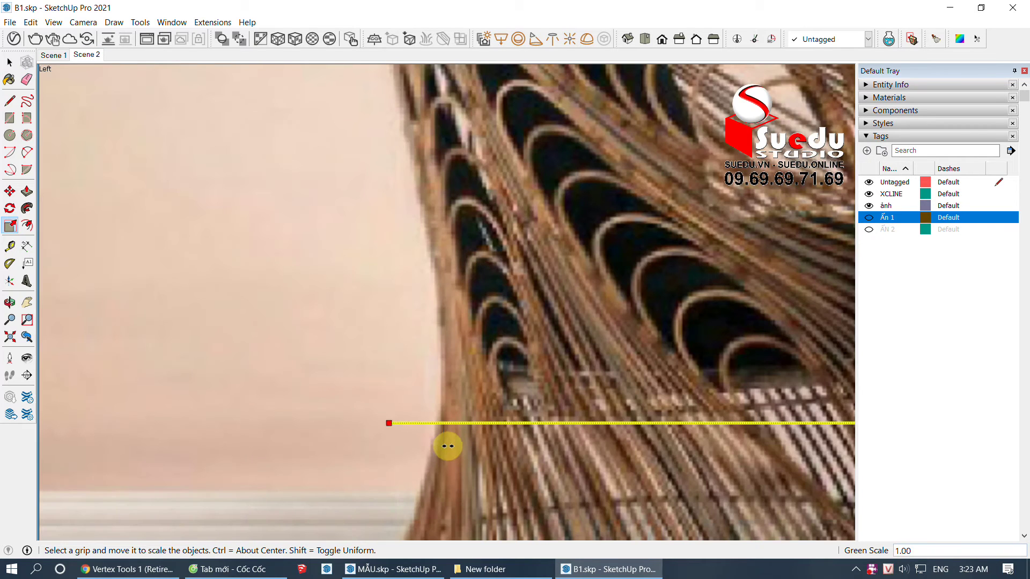
pyautogui.scroll(1, 447, 446)
pyautogui.scroll(-1, 462, 429)
pyautogui.moveTo(470, 419); pyautogui.dragTo(446, 421, button='middle')
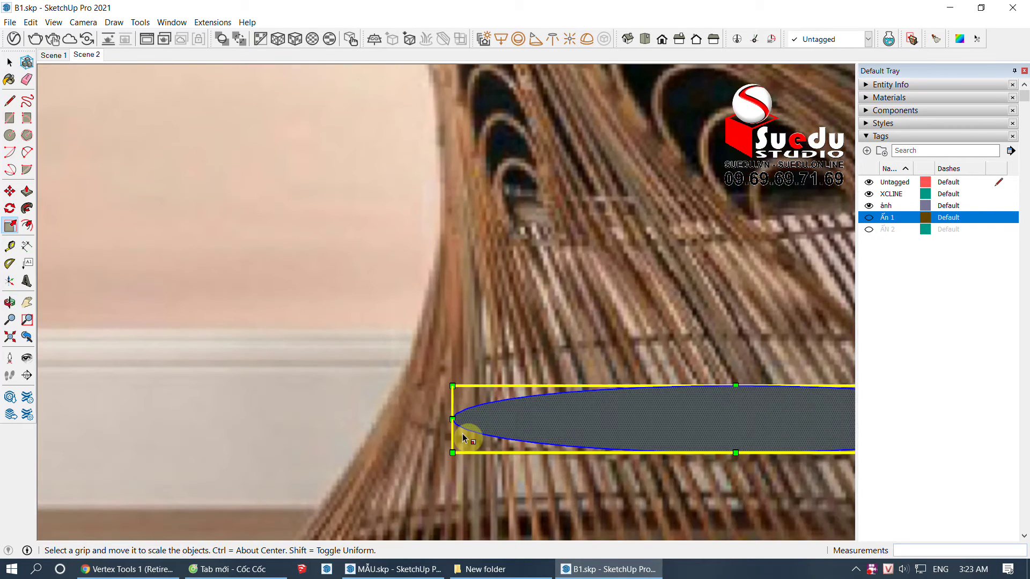
pyautogui.scroll(1, 445, 421)
pyautogui.moveTo(437, 418); pyautogui.dragTo(429, 417)
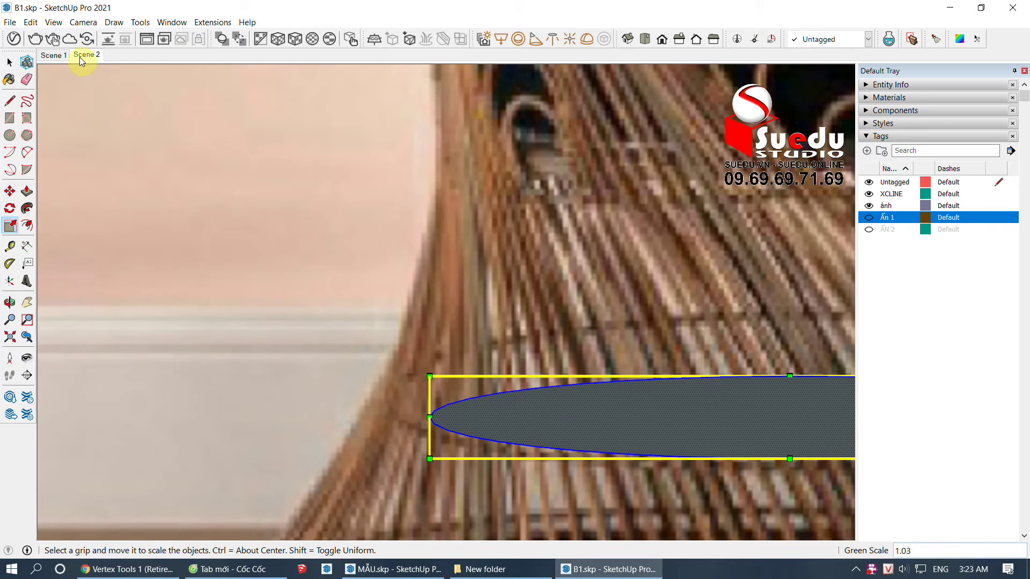
pyautogui.click(82, 58)
# Step: In the front scene, begin stretching the upper ellipse sideways along red
pyautogui.click(51, 58)
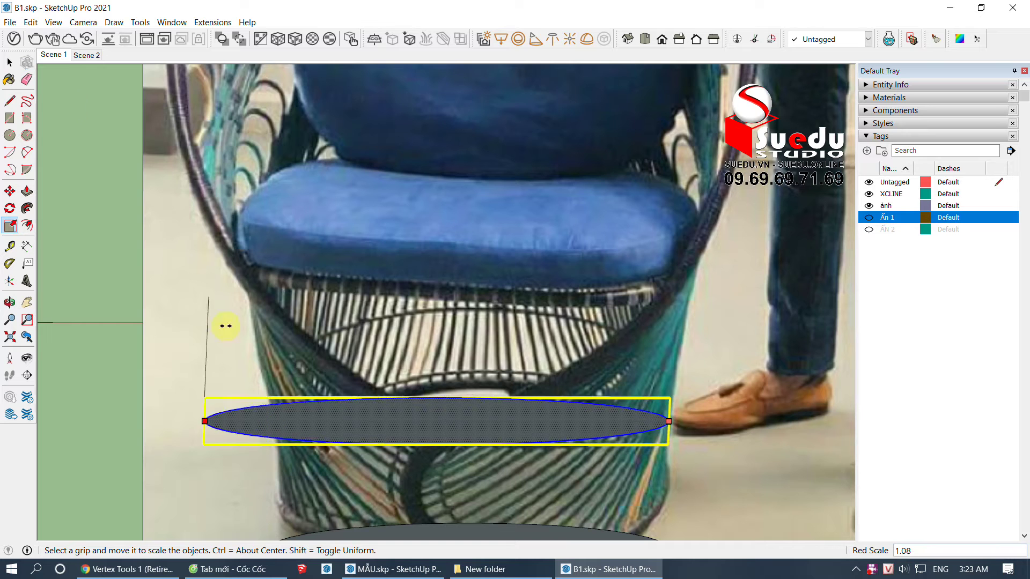
pyautogui.moveTo(271, 419); pyautogui.dragTo(51, 41)
pyautogui.press('2')
pyautogui.scroll(3, 296, 453)
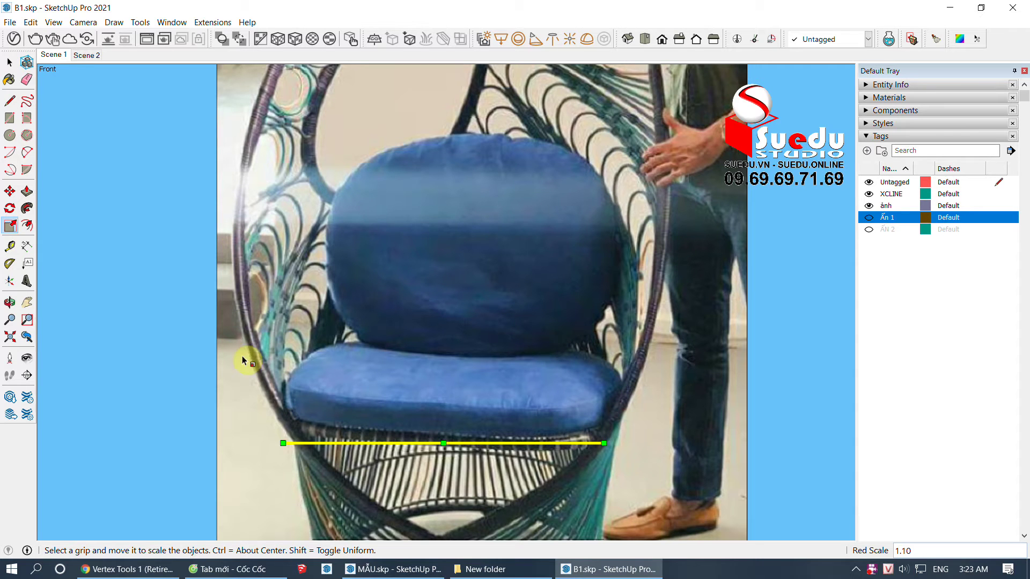
pyautogui.moveTo(575, 458); pyautogui.dragTo(650, 453, button='middle')
pyautogui.scroll(2, 617, 451)
pyautogui.moveTo(594, 441); pyautogui.dragTo(219, 441)
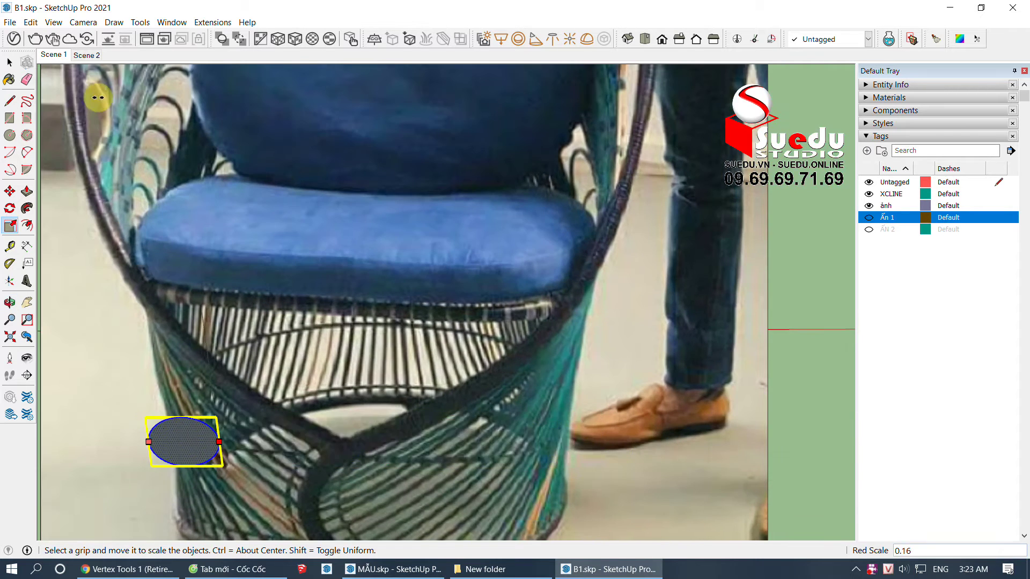
# Step: Set the upper ellipse's width at the seat band's edge, then orbit to check the three ellipses
pyautogui.click(50, 56)
pyautogui.scroll(3, 371, 452)
pyautogui.scroll(2, 394, 452)
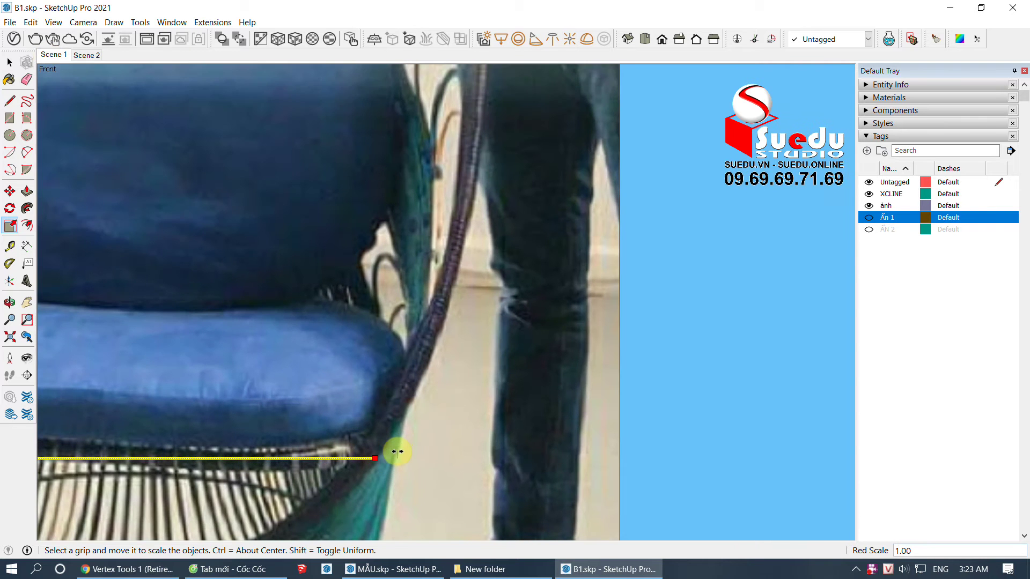
pyautogui.click(430, 458)
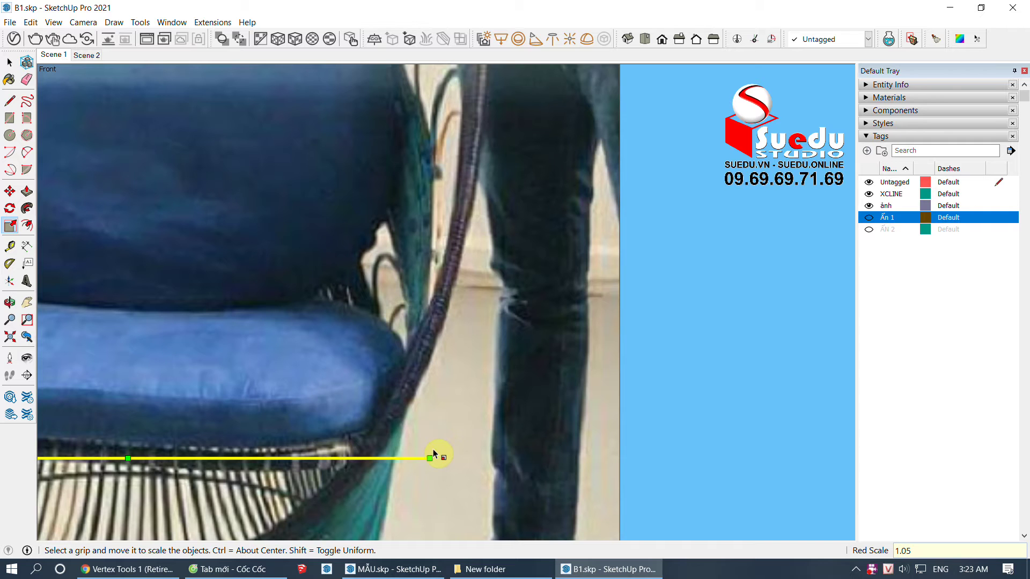
pyautogui.click(435, 455)
pyautogui.scroll(-3, 435, 455)
pyautogui.scroll(-2, 382, 413)
pyautogui.scroll(1, 381, 390)
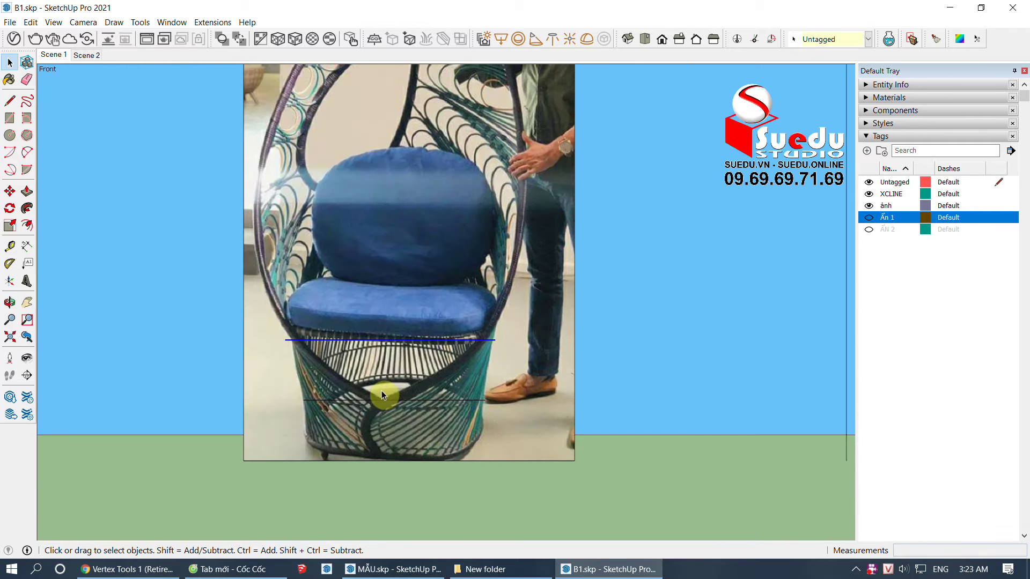
pyautogui.moveTo(419, 379)
pyautogui.mouseDown()
pyautogui.moveTo(474, 457)
pyautogui.moveTo(504, 473)
pyautogui.moveTo(420, 488)
pyautogui.mouseUp()
# Step: Orbit around the stacked ellipses and photos, then check the front and side scenes
pyautogui.press('space')
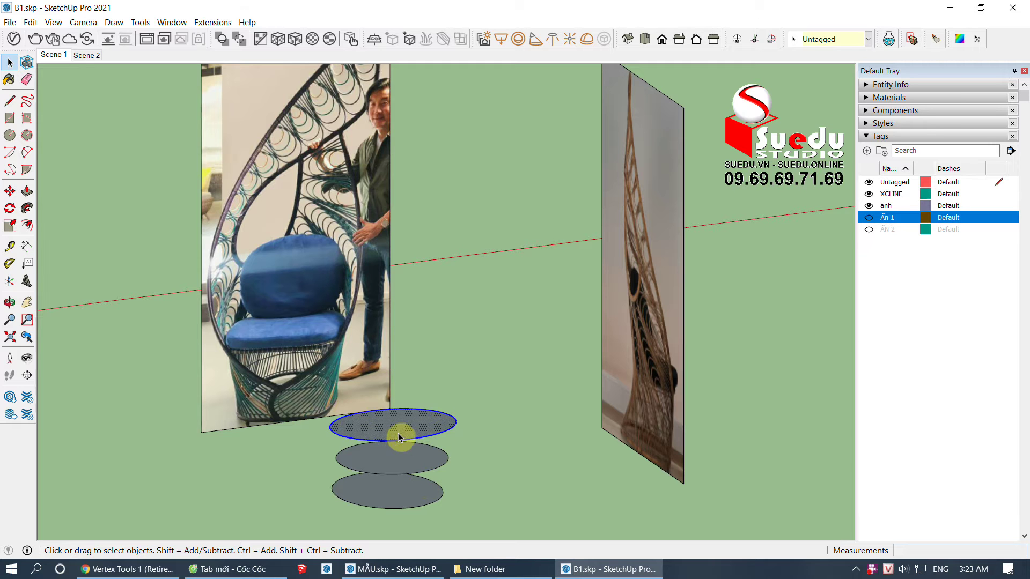
pyautogui.moveTo(398, 432); pyautogui.dragTo(410, 464, button='middle')
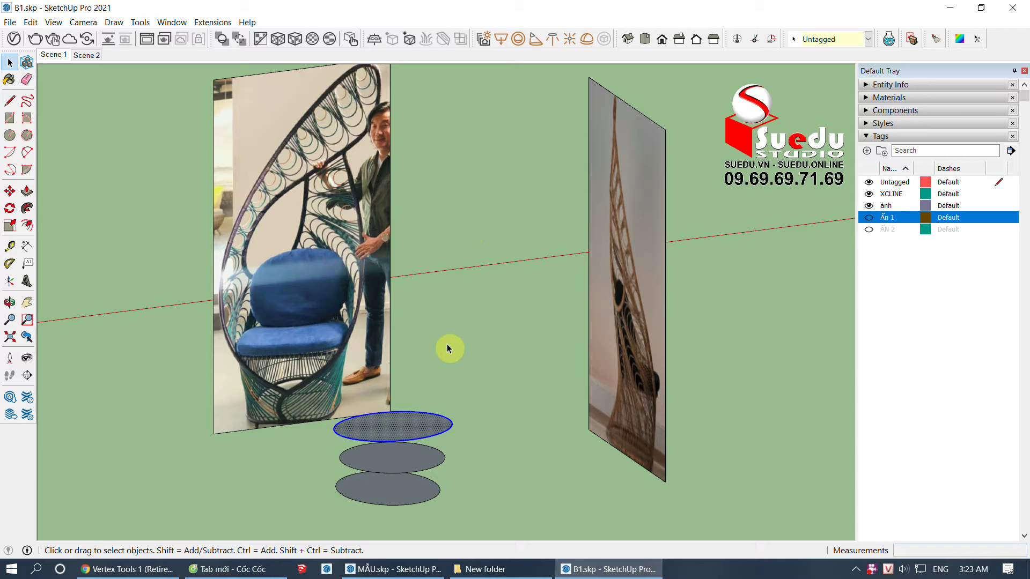
pyautogui.moveTo(481, 385); pyautogui.dragTo(510, 385, button='middle')
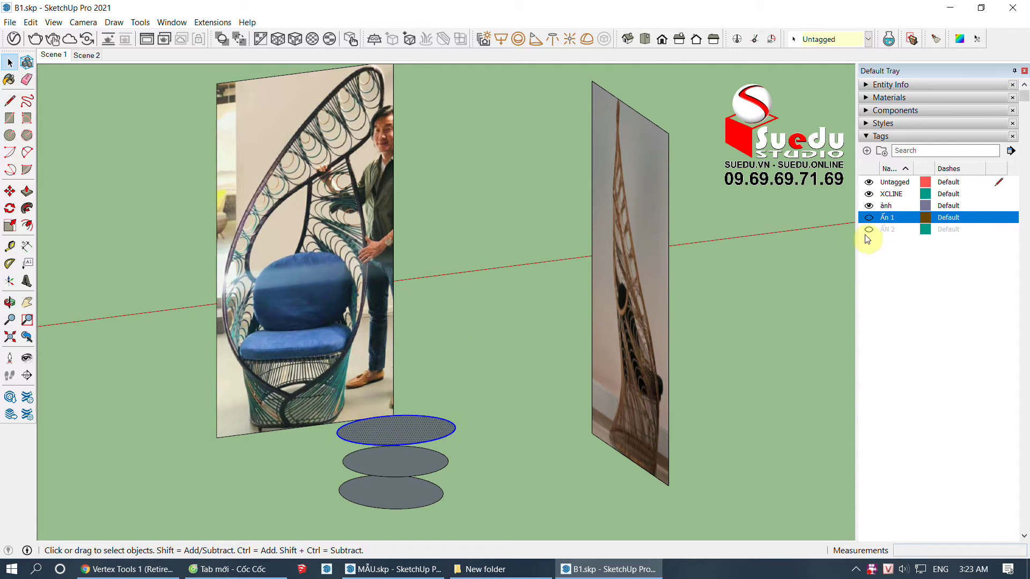
pyautogui.moveTo(707, 430); pyautogui.dragTo(575, 426, button='middle')
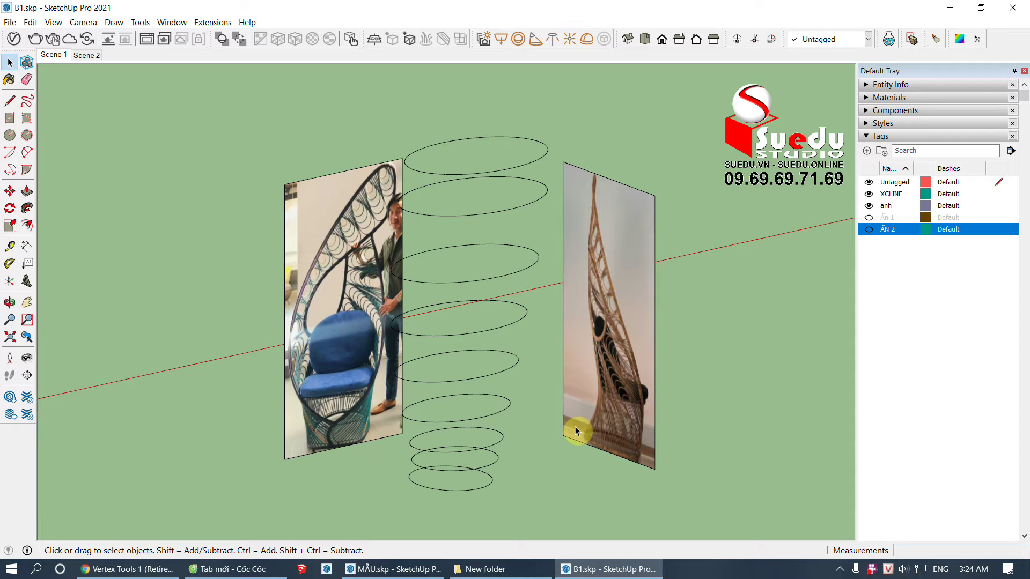
pyautogui.moveTo(416, 414)
pyautogui.mouseDown(button='middle')
pyautogui.moveTo(406, 416)
pyautogui.moveTo(641, 292)
pyautogui.mouseUp(button='middle')
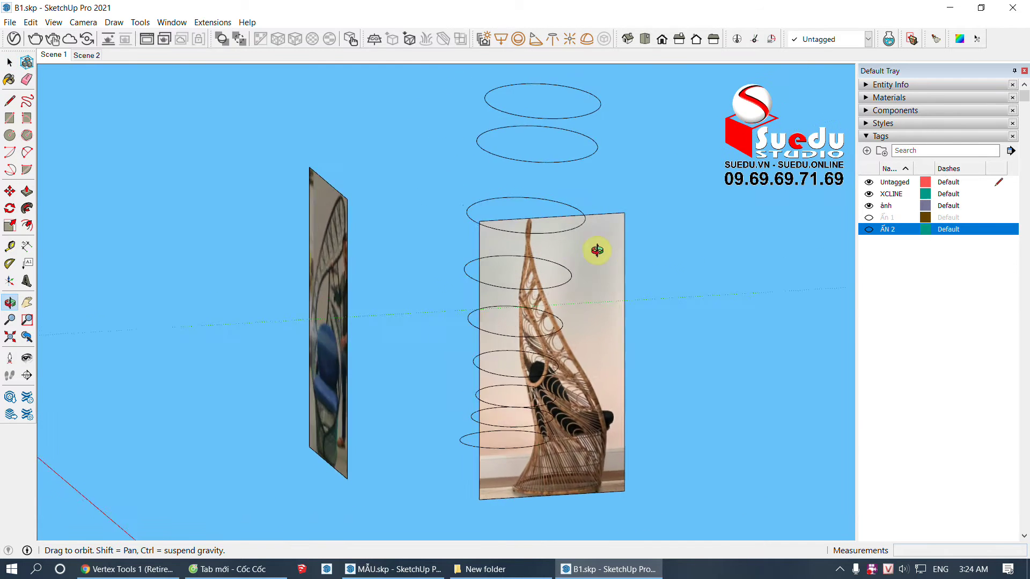
pyautogui.click(53, 55)
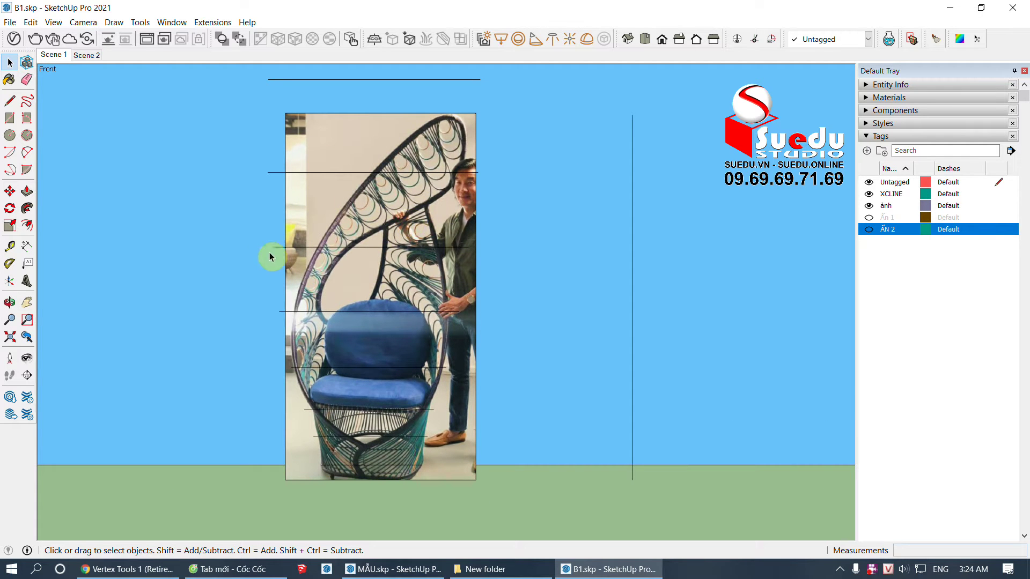
pyautogui.click(87, 55)
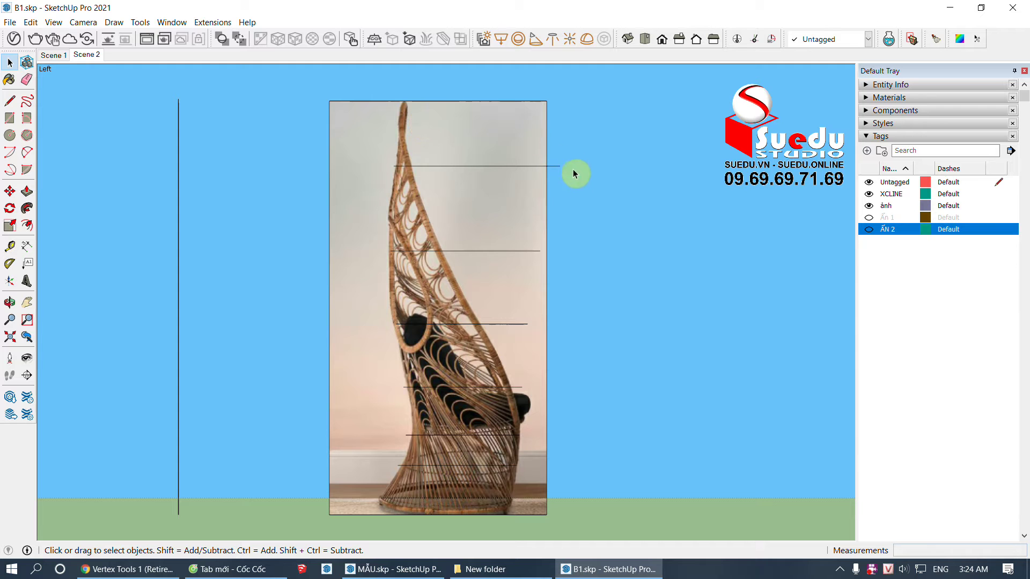
# Step: Move the side reference photo 15 mm into line with the profile circles
pyautogui.click(444, 425)
pyautogui.scroll(4, 448, 501)
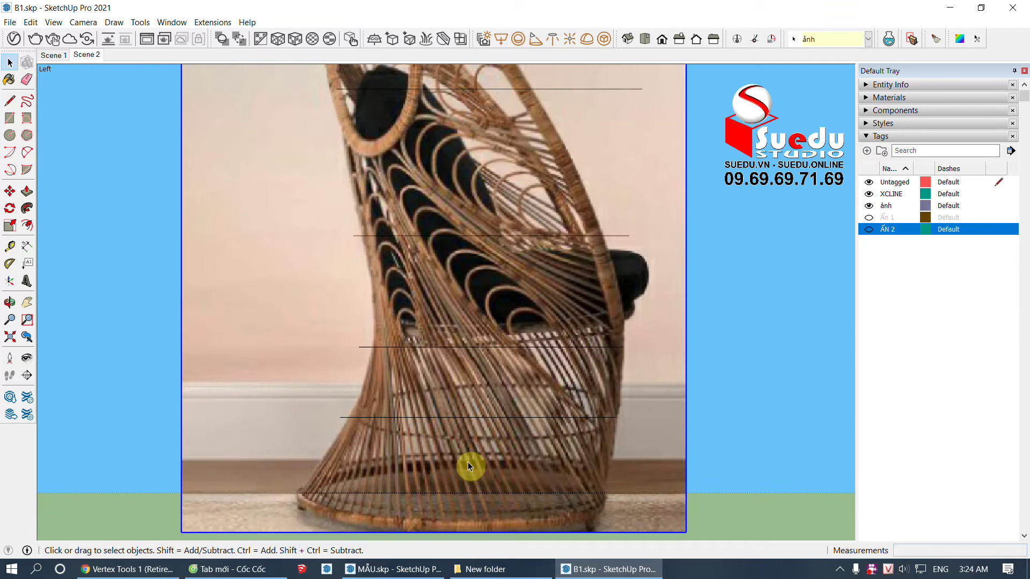
pyautogui.press('m')
pyautogui.click(464, 465)
pyautogui.click(462, 465)
pyautogui.press('space')
pyautogui.scroll(-3, 465, 440)
pyautogui.scroll(-3, 483, 376)
# Step: Orbit into 3D and change the camera projection to view both photos and circles
pyautogui.moveTo(508, 336); pyautogui.dragTo(430, 286, button='middle')
pyautogui.click(83, 22)
pyautogui.click(134, 79)
pyautogui.moveTo(197, 167)
pyautogui.mouseDown(button='middle')
pyautogui.moveTo(469, 448)
pyautogui.moveTo(488, 398)
pyautogui.moveTo(437, 291)
pyautogui.moveTo(439, 106)
pyautogui.moveTo(461, 188)
pyautogui.moveTo(442, 232)
pyautogui.mouseUp(button='middle')
# Step: Select all the stacked profile circles inside their group
pyautogui.press('space')
pyautogui.moveTo(301, 183); pyautogui.dragTo(525, 500)
pyautogui.moveTo(524, 500)
pyautogui.mouseDown(button='middle')
pyautogui.moveTo(459, 280)
pyautogui.moveTo(485, 346)
pyautogui.mouseUp(button='middle')
pyautogui.click(467, 306)
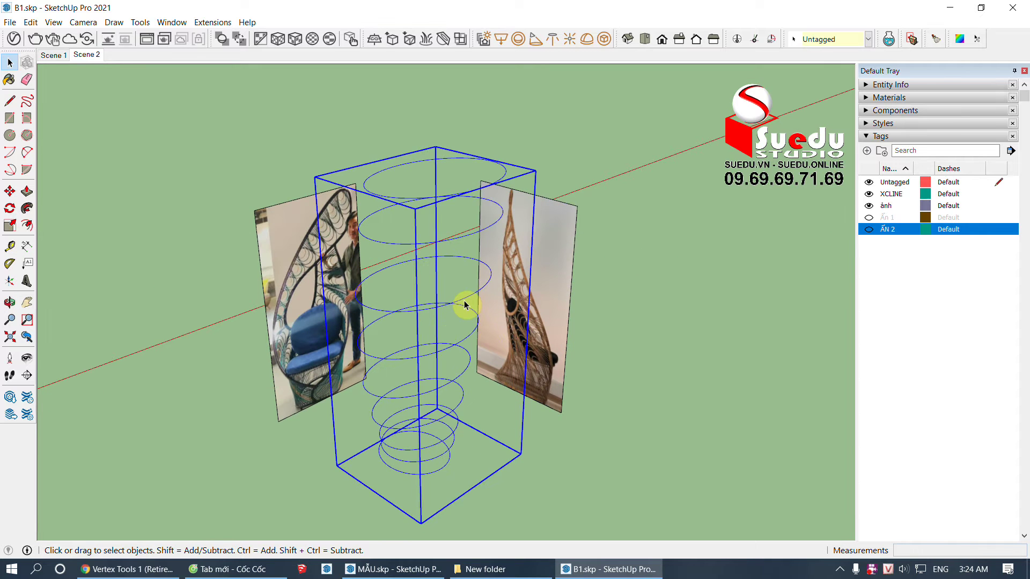
pyautogui.doubleClick(465, 305)
pyautogui.moveTo(465, 305); pyautogui.dragTo(479, 236, button='middle')
# Step: Enable the Curviloft toolbar and start Loft by Spline on the selected circles
pyautogui.rightClick(540, 42)
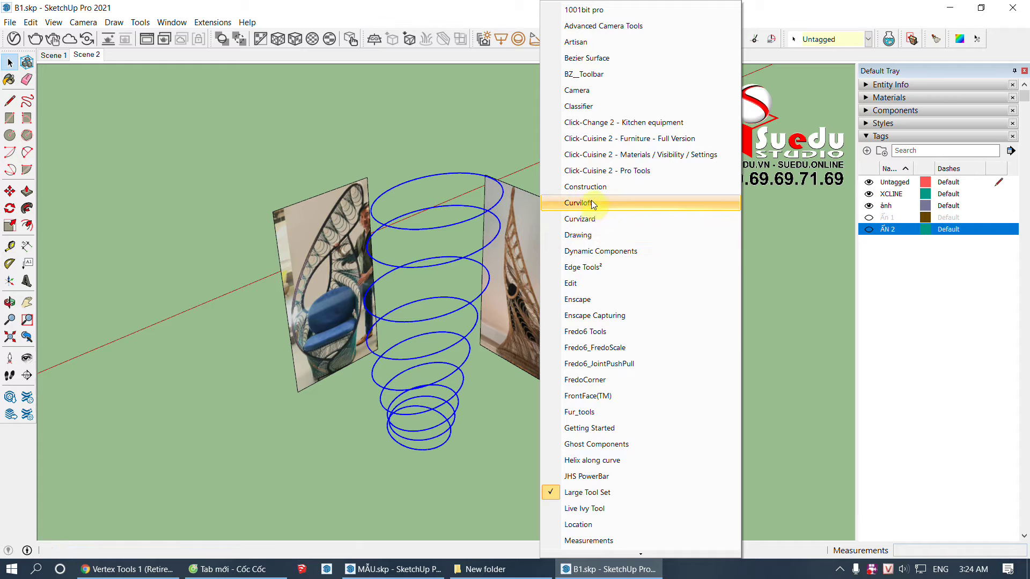
pyautogui.click(579, 203)
pyautogui.moveTo(536, 74); pyautogui.dragTo(669, 250)
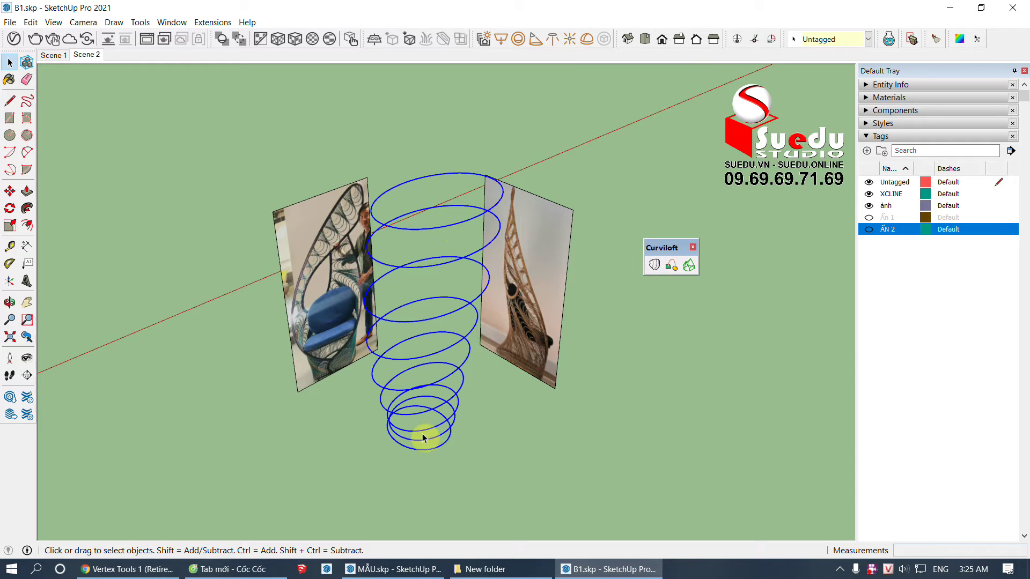
pyautogui.moveTo(443, 421); pyautogui.dragTo(649, 302, button='middle')
pyautogui.click(655, 265)
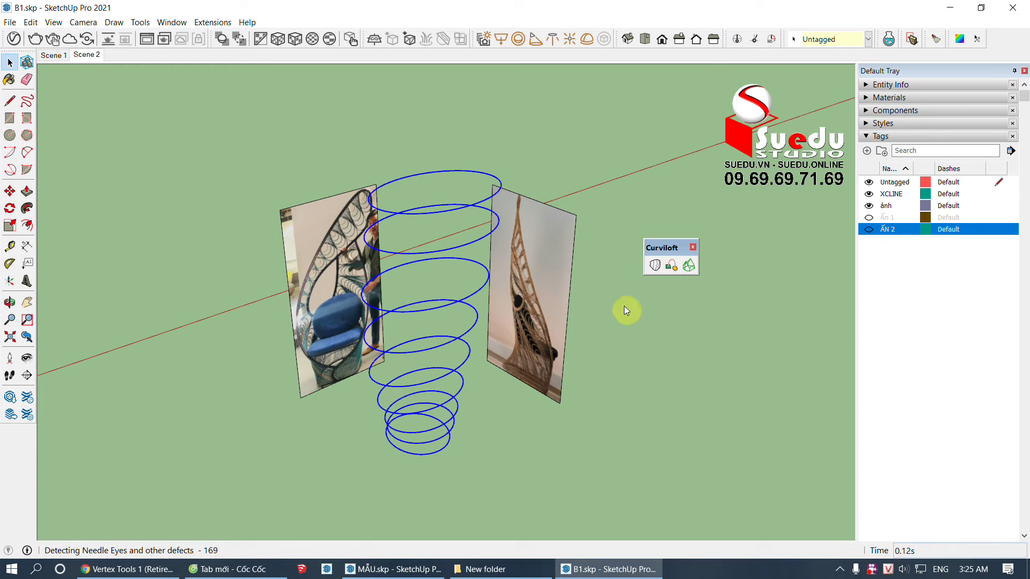
pyautogui.moveTo(513, 391)
pyautogui.mouseDown(button='middle')
pyautogui.moveTo(410, 381)
pyautogui.moveTo(322, 296)
pyautogui.mouseUp(button='middle')
pyautogui.scroll(5, 409, 381)
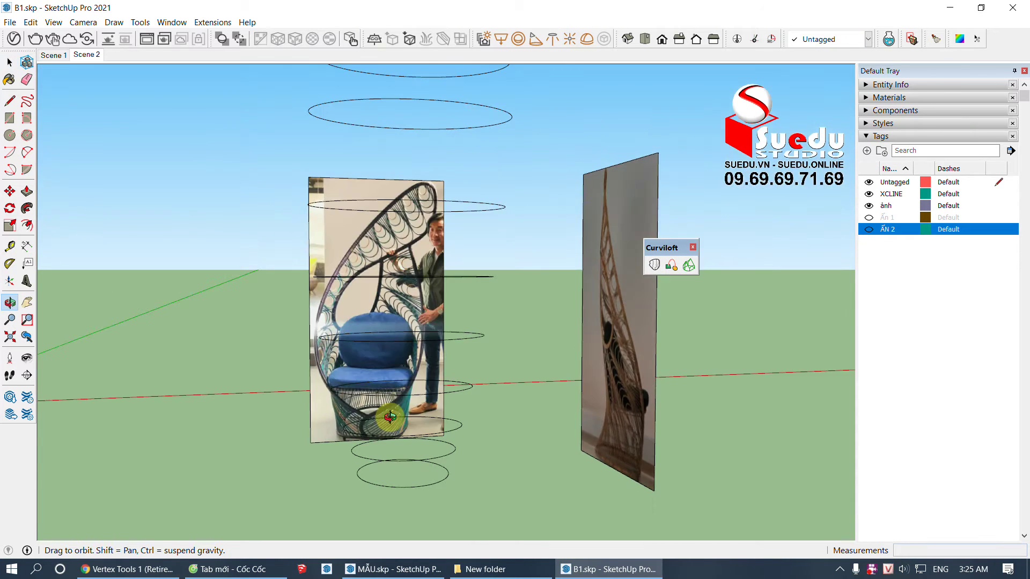
pyautogui.scroll(3, 290, 241)
# Step: Set the loft to 15 segments and generate the smooth vase-shaped surface
pyautogui.click(558, 355)
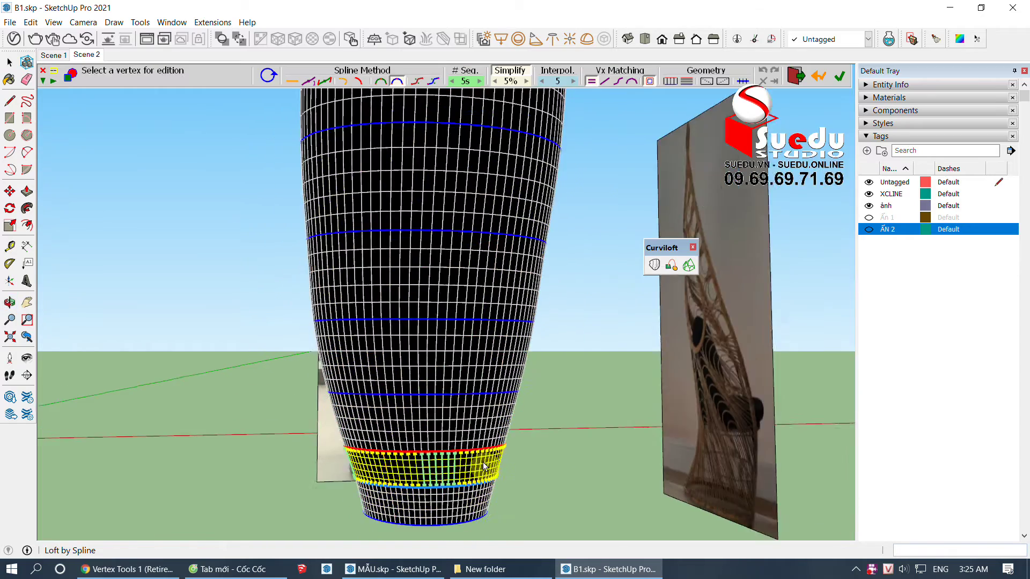
pyautogui.scroll(-3, 536, 407)
pyautogui.scroll(3, 528, 416)
pyautogui.scroll(-5, 527, 416)
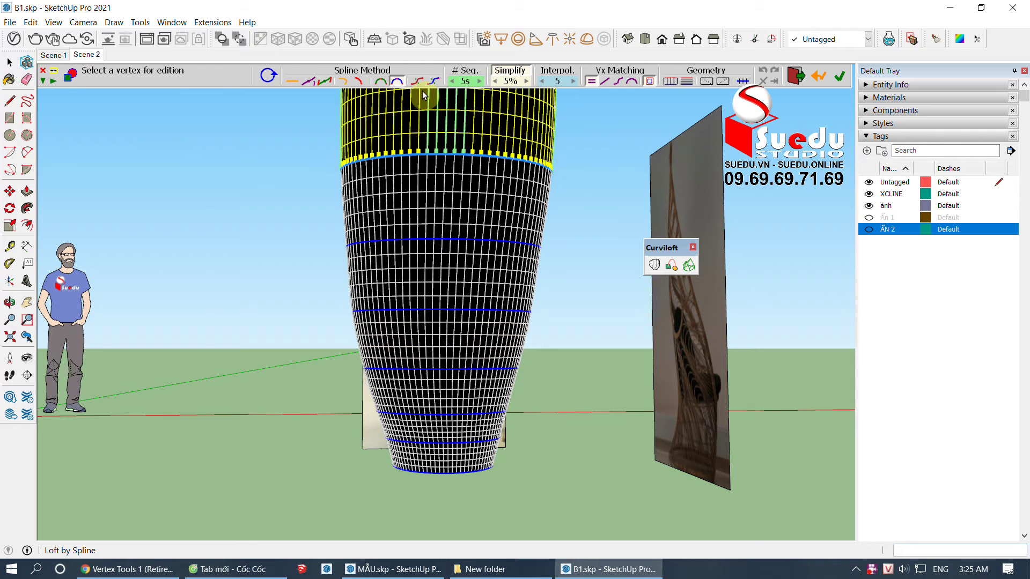
pyautogui.click(433, 82)
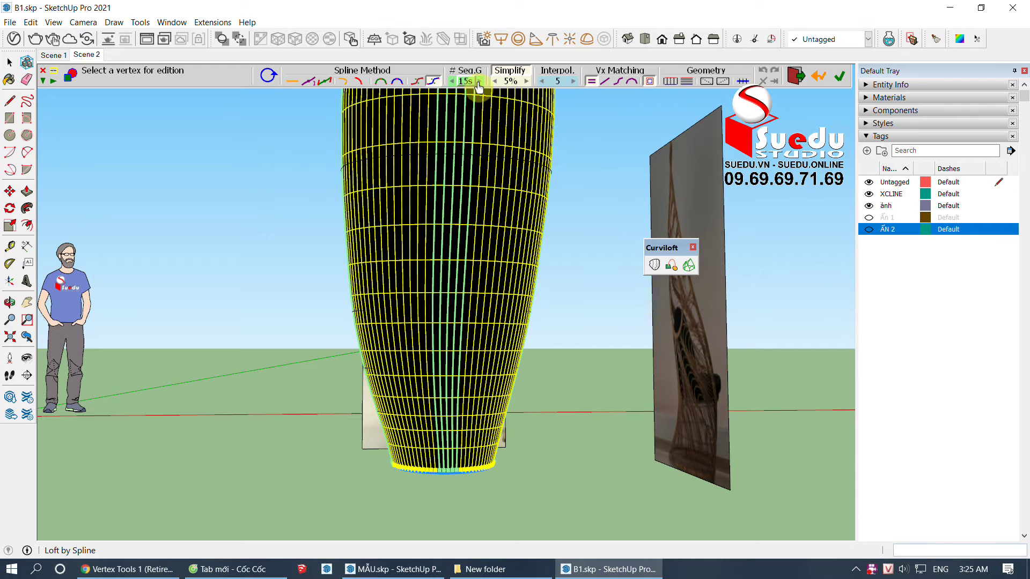
pyautogui.click(578, 369)
pyautogui.moveTo(575, 409)
pyautogui.mouseDown(button='middle')
pyautogui.moveTo(590, 484)
pyautogui.moveTo(453, 230)
pyautogui.moveTo(472, 270)
pyautogui.mouseUp(button='middle')
pyautogui.click(451, 230)
# Step: Reverse the lofted vase's faces so its outside shows white
pyautogui.scroll(3, 473, 273)
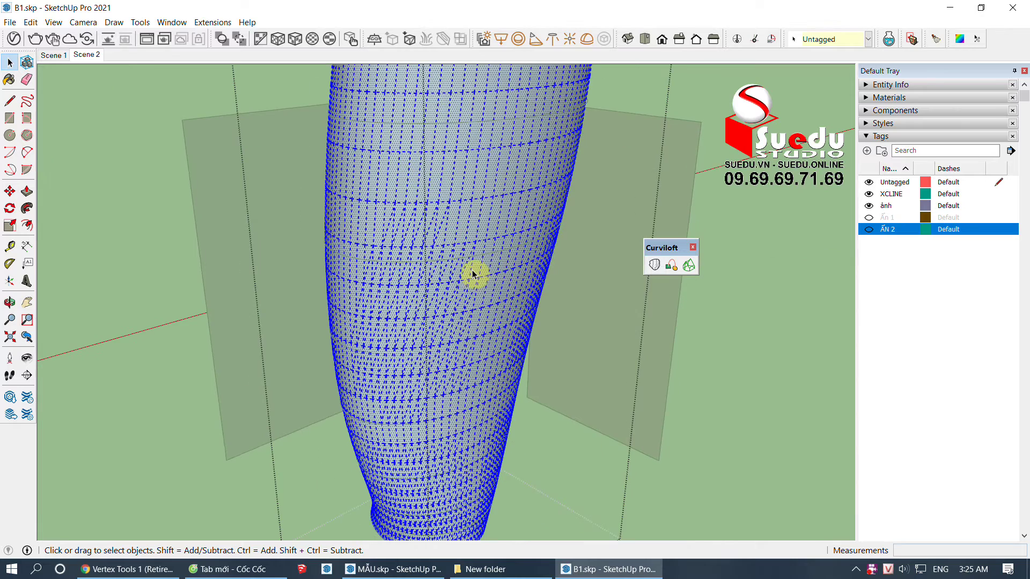
pyautogui.scroll(1, 463, 264)
pyautogui.rightClick(471, 217)
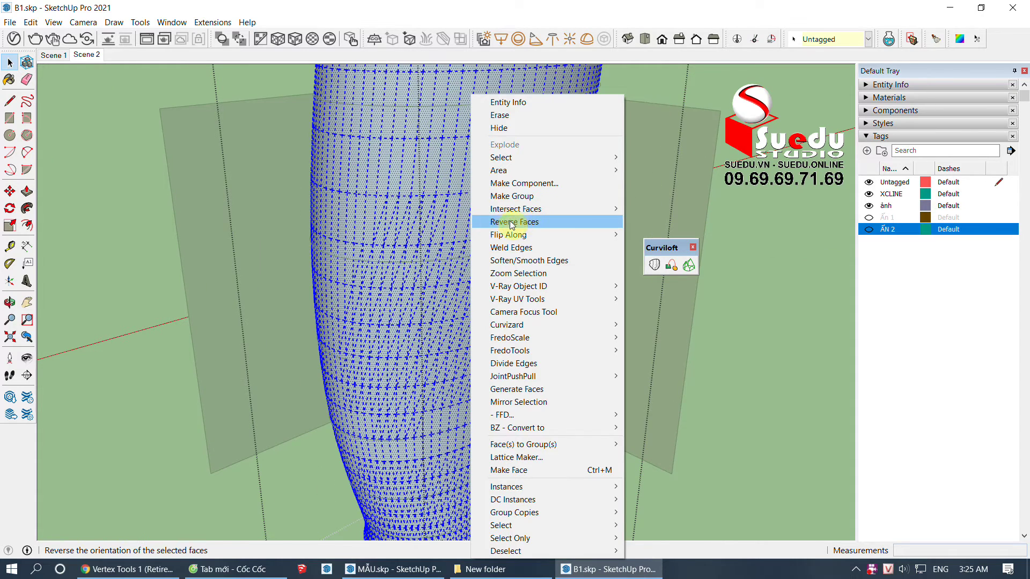
pyautogui.click(513, 222)
# Step: Hide the leftover loft profile circles, keeping only the vase visible
pyautogui.scroll(-5, 427, 226)
pyautogui.click(528, 432)
pyautogui.moveTo(528, 432)
pyautogui.mouseDown(button='middle')
pyautogui.moveTo(460, 241)
pyautogui.moveTo(437, 223)
pyautogui.moveTo(473, 217)
pyautogui.mouseUp(button='middle')
pyautogui.click(464, 210)
pyautogui.scroll(1, 438, 210)
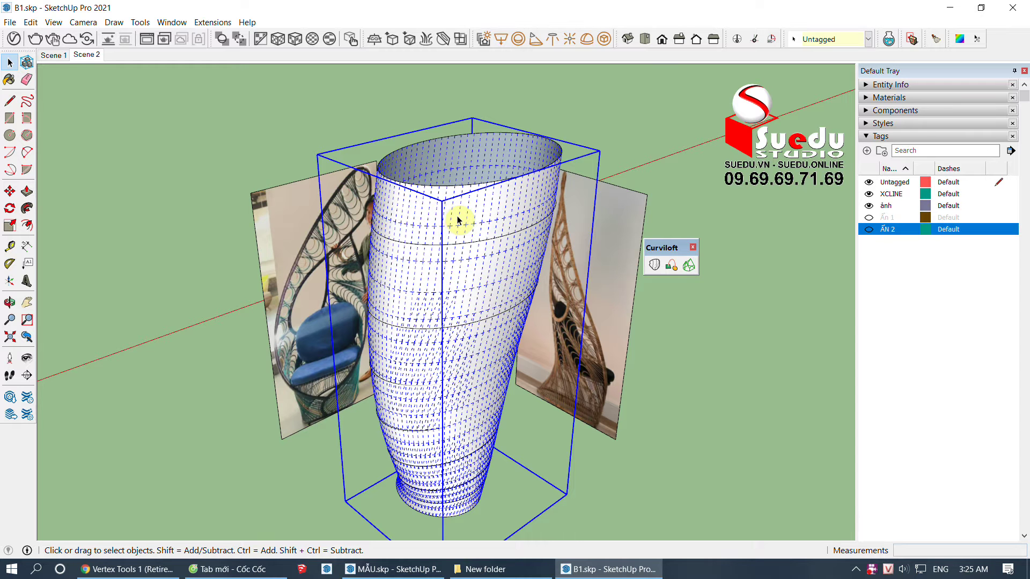
pyautogui.press('Delete')
pyautogui.moveTo(462, 253)
pyautogui.mouseDown(button='middle')
pyautogui.moveTo(430, 313)
pyautogui.moveTo(367, 189)
pyautogui.mouseUp(button='middle')
pyautogui.moveTo(367, 189); pyautogui.dragTo(536, 442)
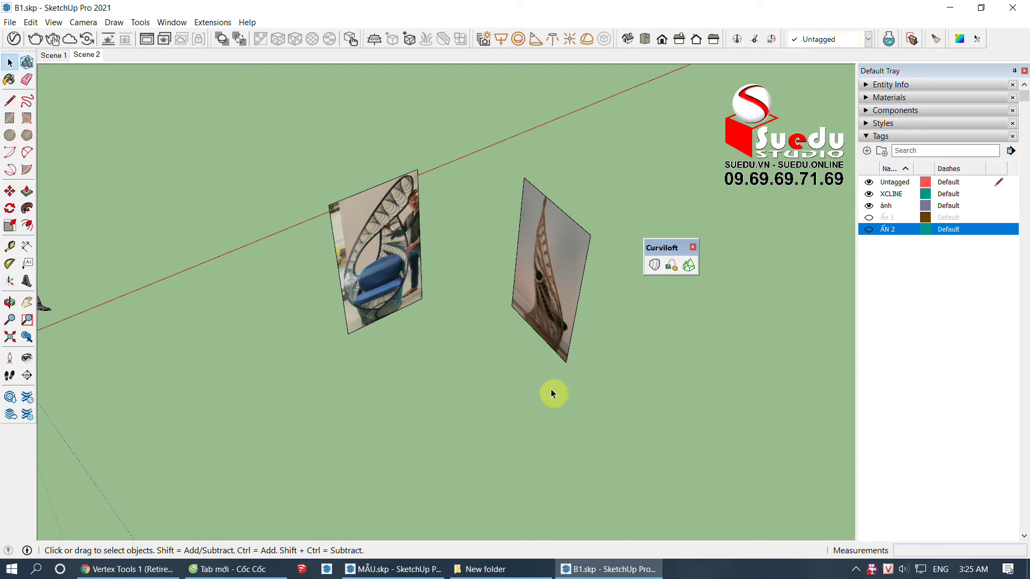
pyautogui.hotkey('ctrl', 'z')
# Step: Orbit around the vase between the photos to inspect it, including its bottom and top
pyautogui.moveTo(499, 315)
pyautogui.mouseDown(button='middle')
pyautogui.moveTo(459, 276)
pyautogui.moveTo(483, 127)
pyautogui.moveTo(499, 275)
pyautogui.moveTo(628, 290)
pyautogui.moveTo(437, 290)
pyautogui.moveTo(380, 304)
pyautogui.moveTo(454, 281)
pyautogui.moveTo(285, 263)
pyautogui.mouseUp(button='middle')
pyautogui.scroll(1, 285, 263)
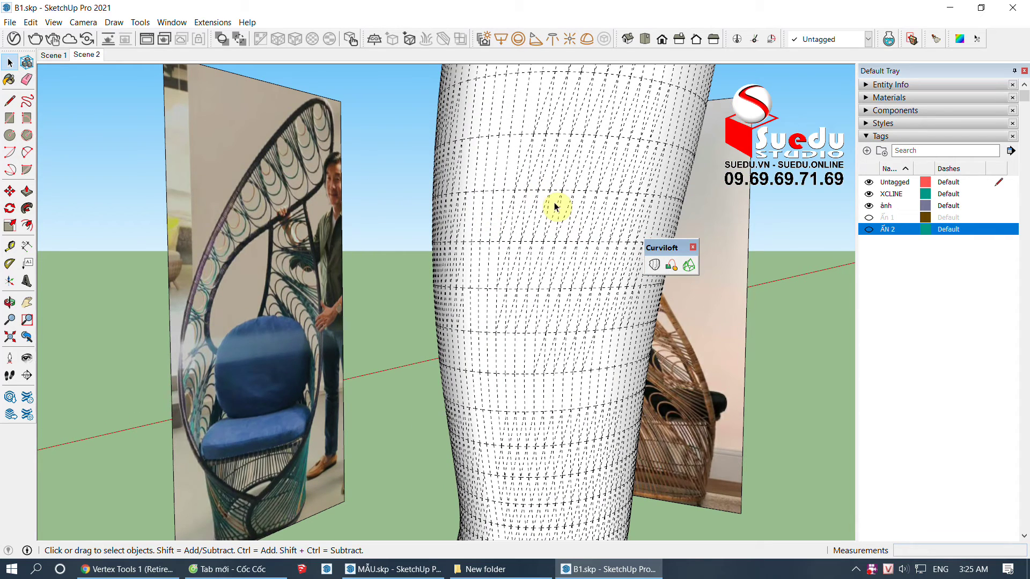
pyautogui.moveTo(553, 238)
pyautogui.mouseDown(button='middle')
pyautogui.moveTo(467, 277)
pyautogui.moveTo(329, 272)
pyautogui.mouseUp(button='middle')
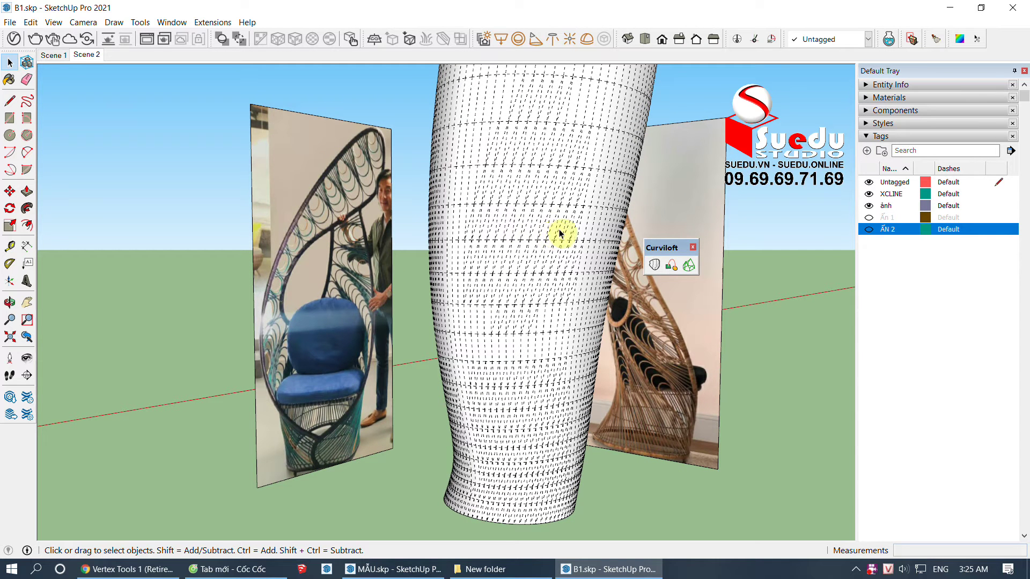
pyautogui.scroll(-3, 558, 234)
pyautogui.moveTo(506, 327); pyautogui.dragTo(492, 360, button='middle')
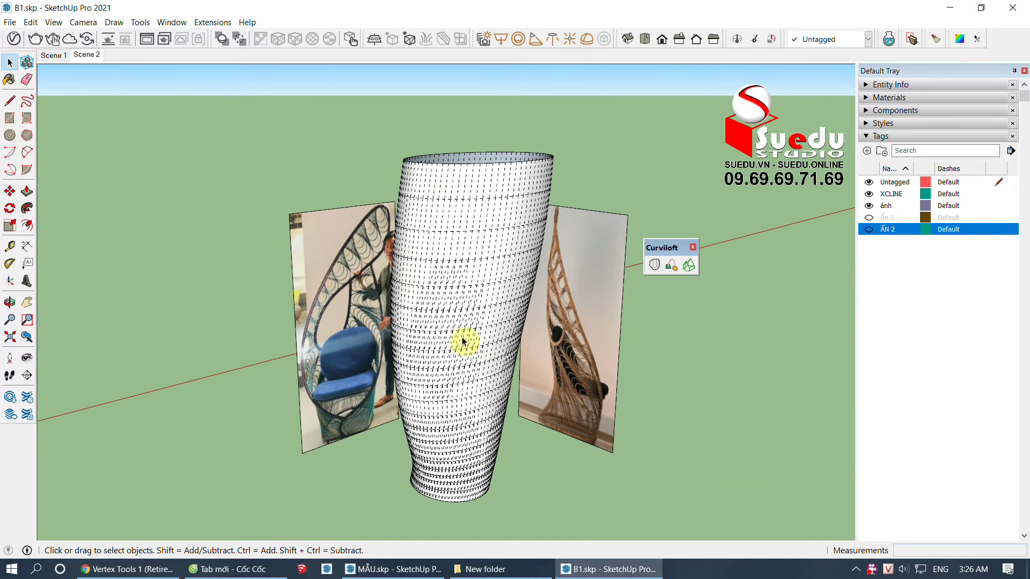
pyautogui.scroll(1, 462, 343)
pyautogui.moveTo(488, 313); pyautogui.dragTo(481, 310, button='middle')
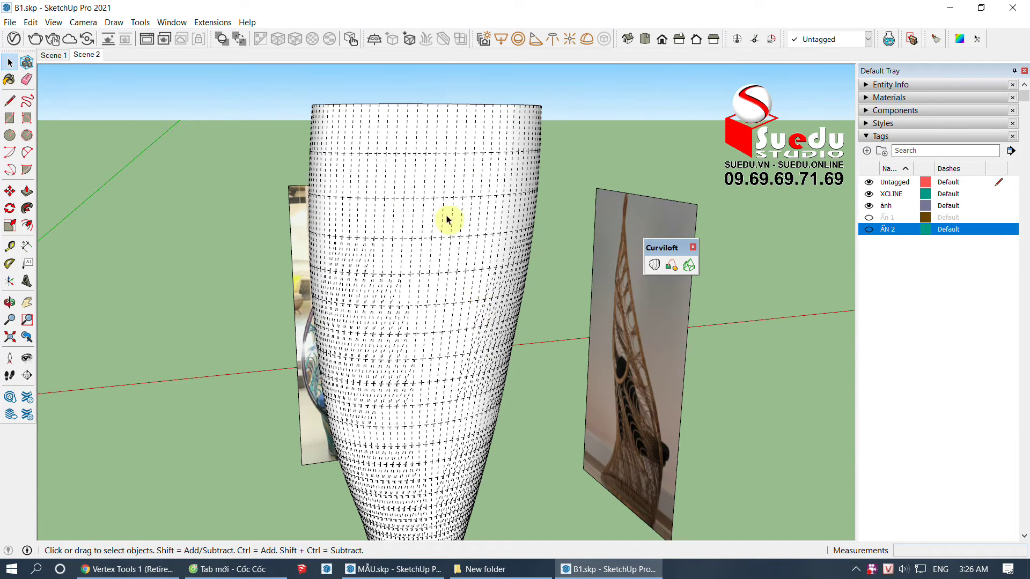
pyautogui.moveTo(397, 284)
pyautogui.mouseDown(button='middle')
pyautogui.moveTo(460, 260)
pyautogui.moveTo(487, 298)
pyautogui.moveTo(479, 304)
pyautogui.mouseUp(button='middle')
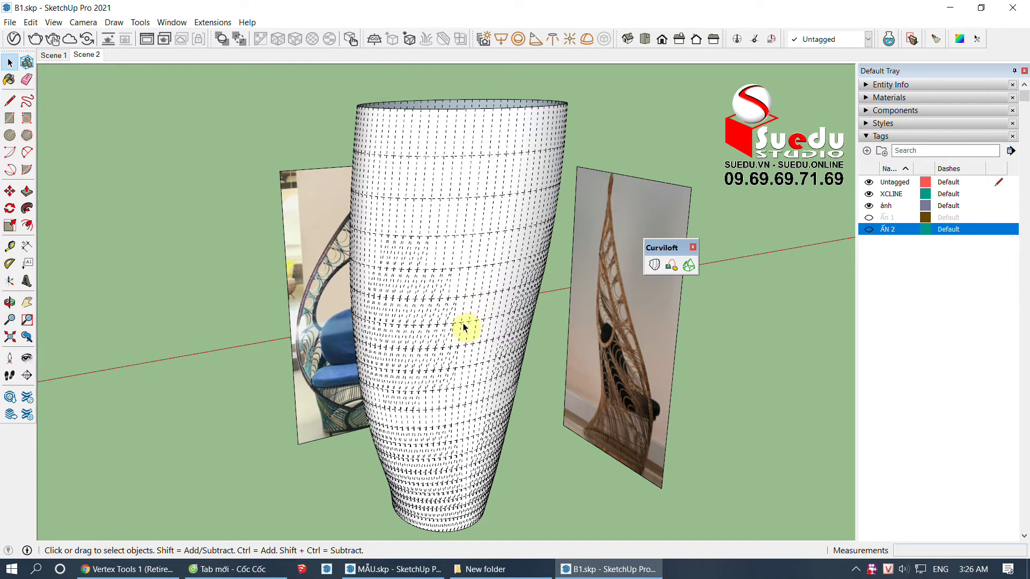
pyautogui.moveTo(443, 336)
pyautogui.mouseDown(button='middle')
pyautogui.moveTo(494, 340)
pyautogui.moveTo(409, 309)
pyautogui.mouseUp(button='middle')
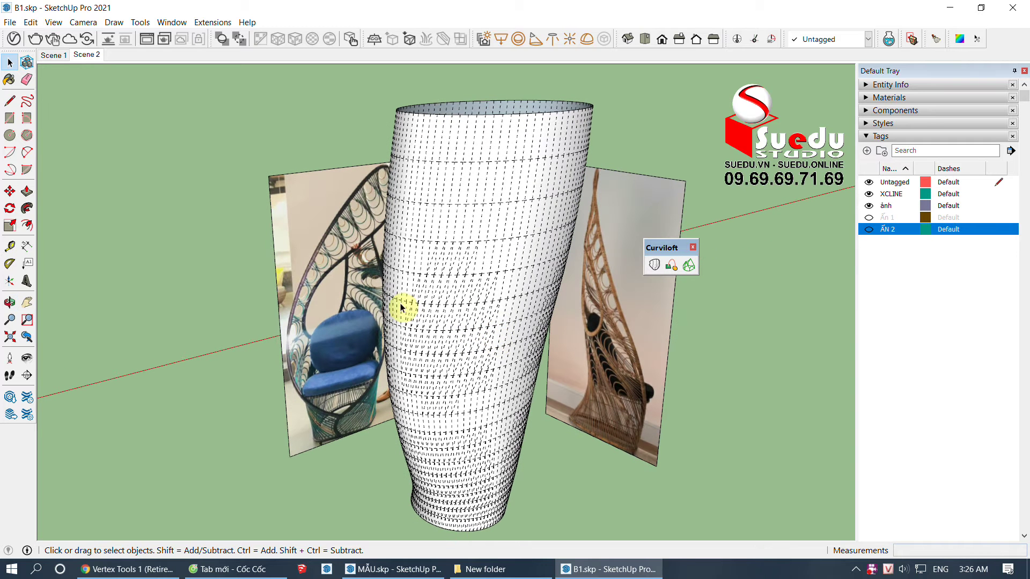
pyautogui.click(344, 247)
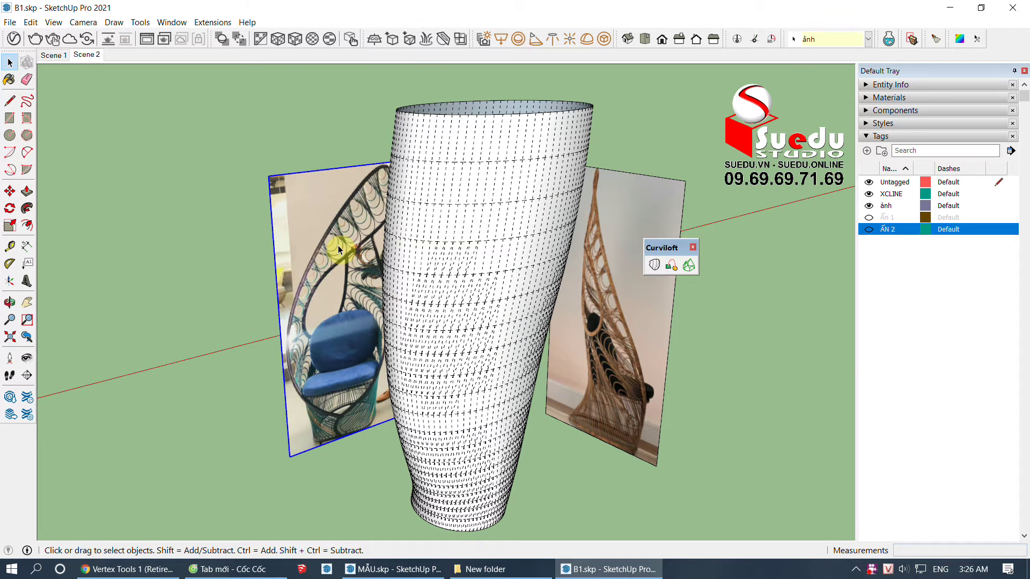
# Step: Explode the left photo panel group and turn it into a component
pyautogui.doubleClick(338, 245)
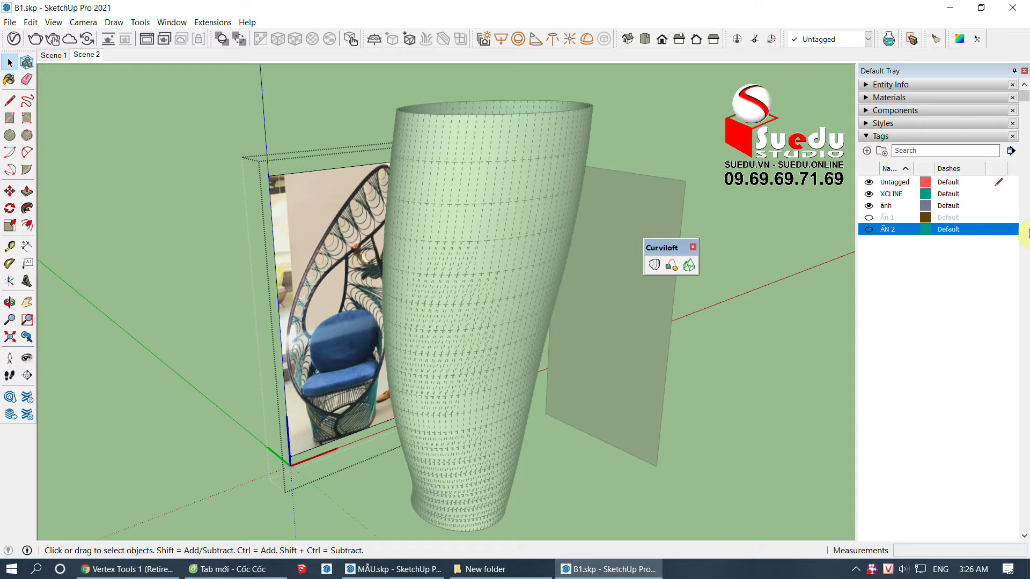
pyautogui.press('Escape')
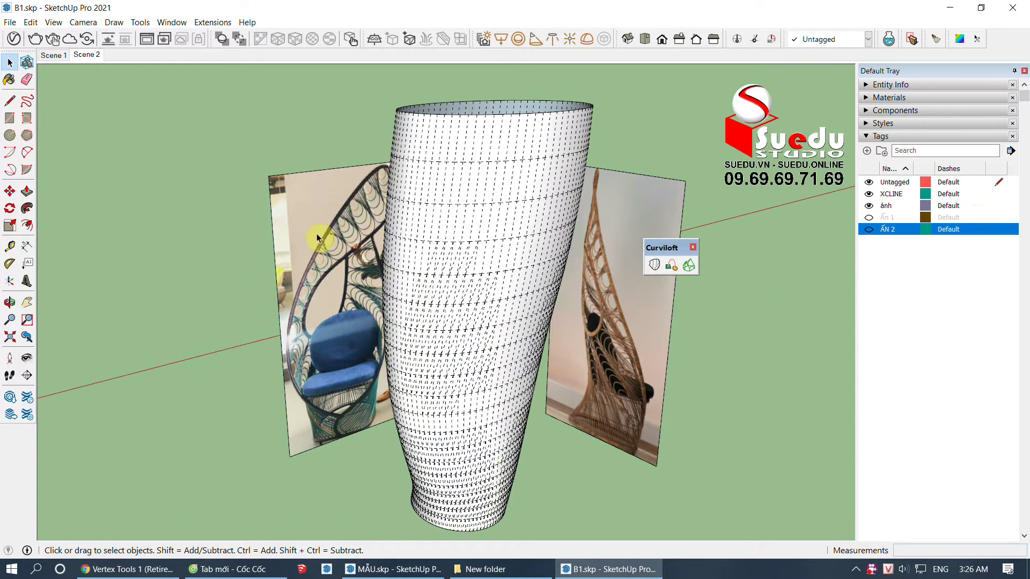
pyautogui.rightClick(326, 221)
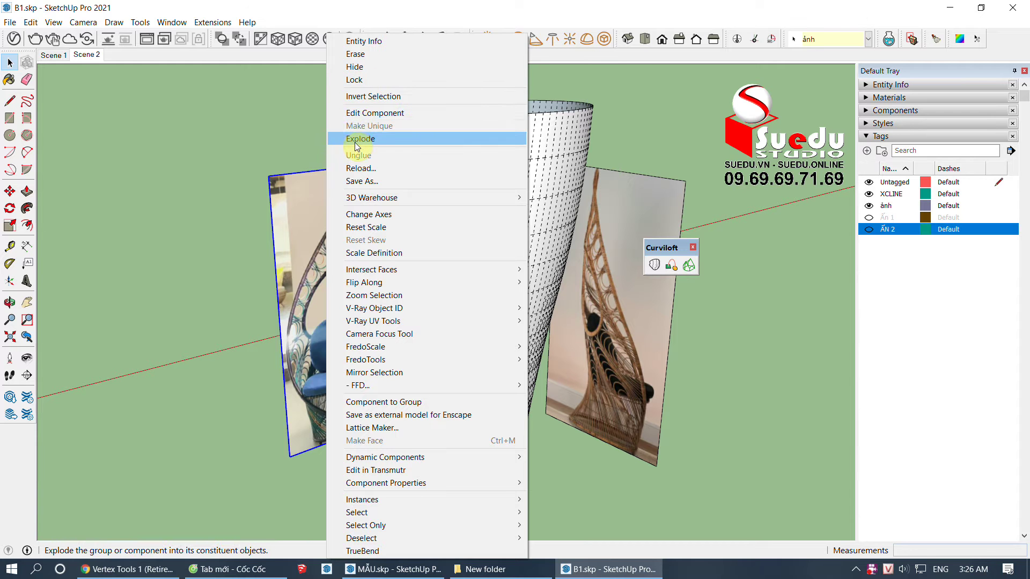
pyautogui.click(358, 139)
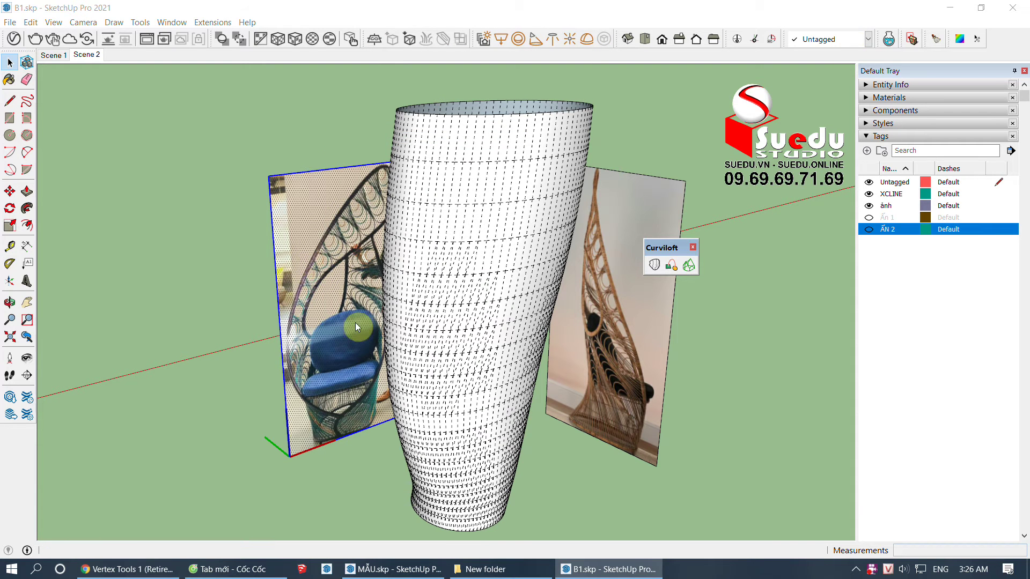
pyautogui.press('g')
pyautogui.click(528, 421)
pyautogui.doubleClick(345, 289)
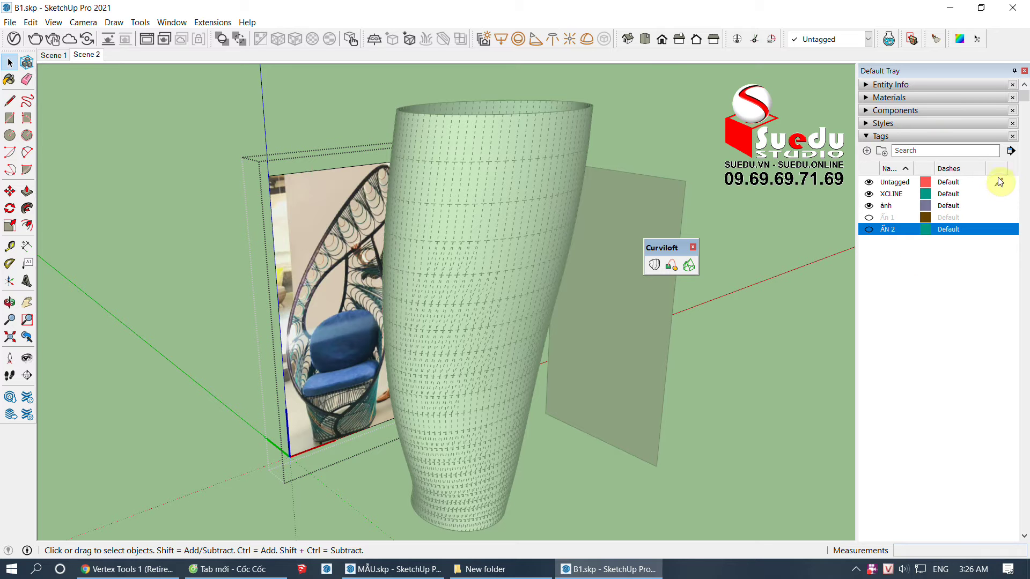
# Step: Sample the 3.jpg photo material with the Paint Bucket and paint it onto the vase
pyautogui.click(891, 137)
pyautogui.click(895, 99)
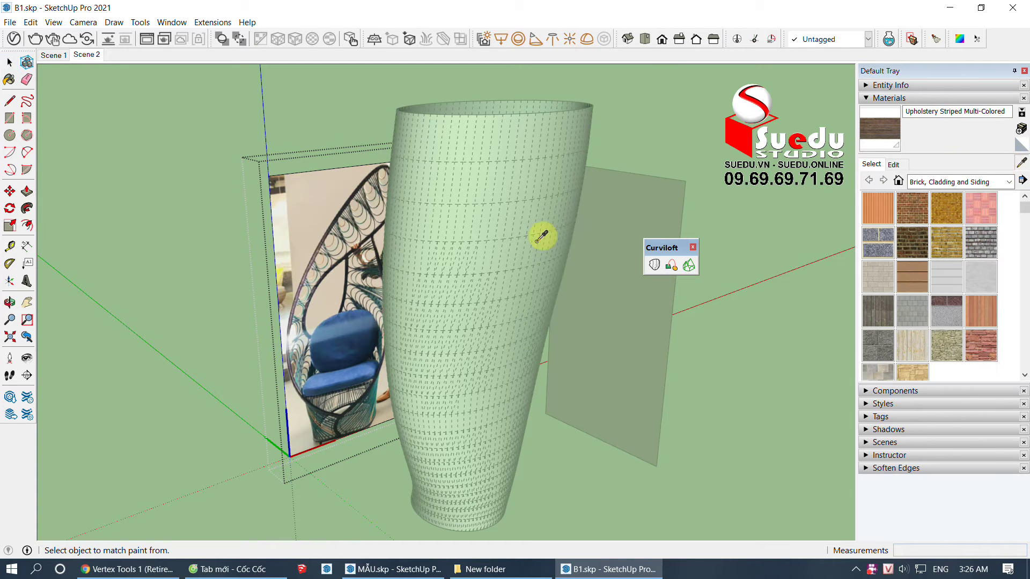
pyautogui.click(351, 236)
pyautogui.press('space')
pyautogui.click(490, 232)
pyautogui.moveTo(490, 233); pyautogui.dragTo(514, 214, button='middle')
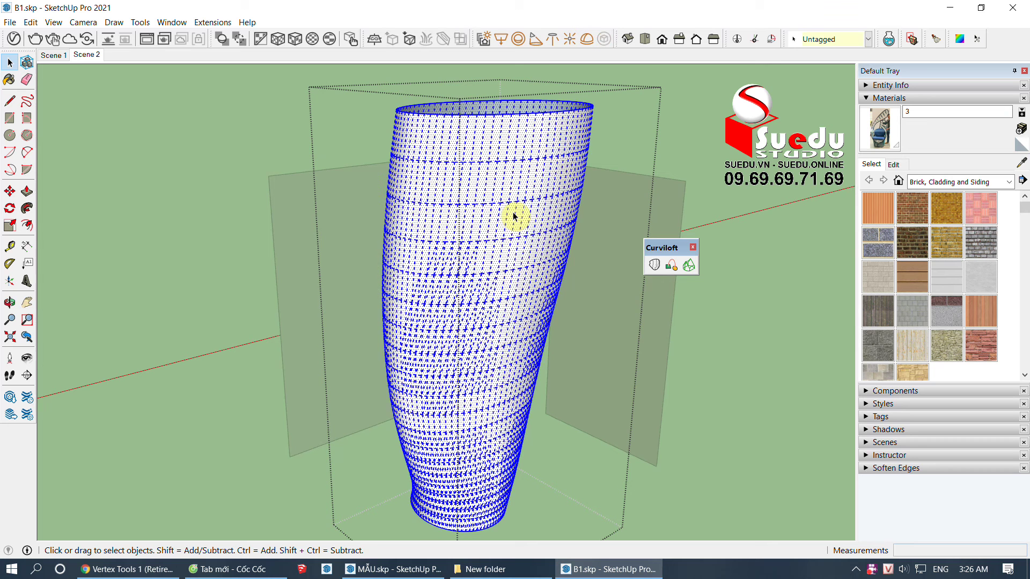
pyautogui.press('b')
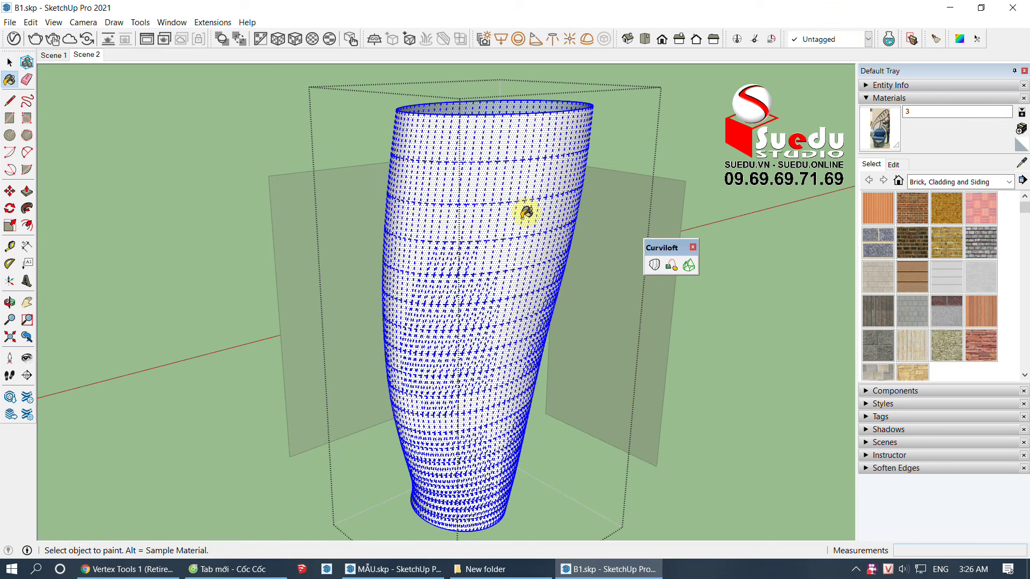
pyautogui.click(525, 213)
pyautogui.press('space')
pyautogui.click(573, 445)
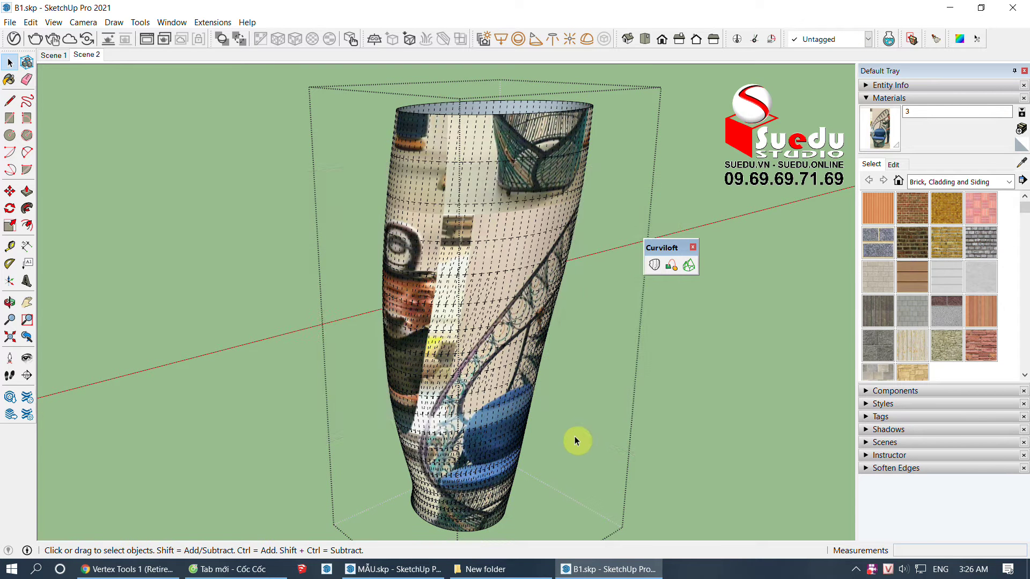
pyautogui.moveTo(561, 427)
pyautogui.mouseDown(button='middle')
pyautogui.moveTo(383, 284)
pyautogui.moveTo(480, 328)
pyautogui.mouseUp(button='middle')
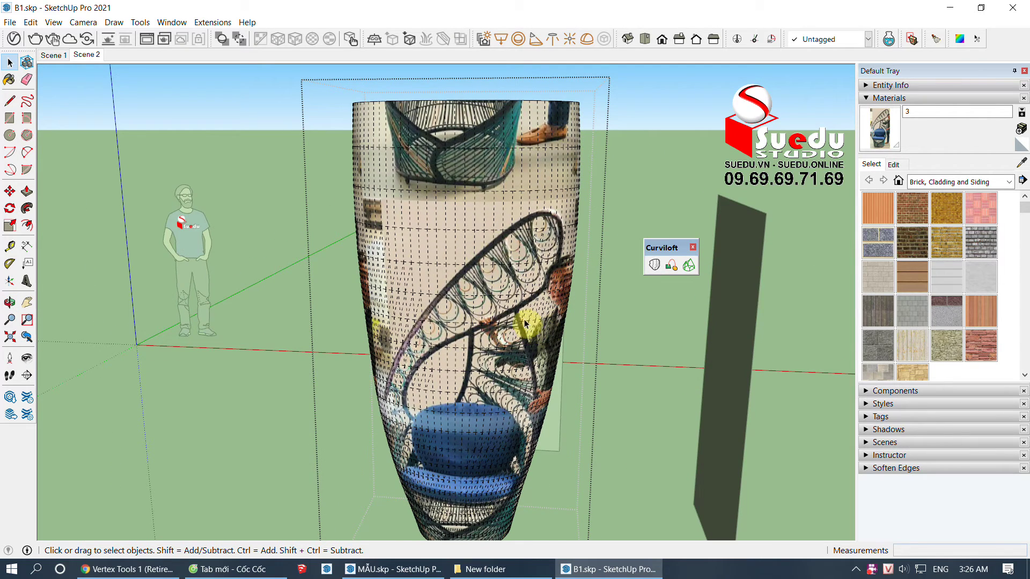
pyautogui.scroll(-3, 472, 322)
pyautogui.moveTo(467, 379)
pyautogui.mouseDown(button='middle')
pyautogui.moveTo(528, 385)
pyautogui.moveTo(349, 356)
pyautogui.moveTo(598, 397)
pyautogui.moveTo(490, 448)
pyautogui.moveTo(400, 353)
pyautogui.moveTo(452, 365)
pyautogui.moveTo(265, 340)
pyautogui.moveTo(363, 288)
pyautogui.moveTo(454, 335)
pyautogui.mouseUp(button='middle')
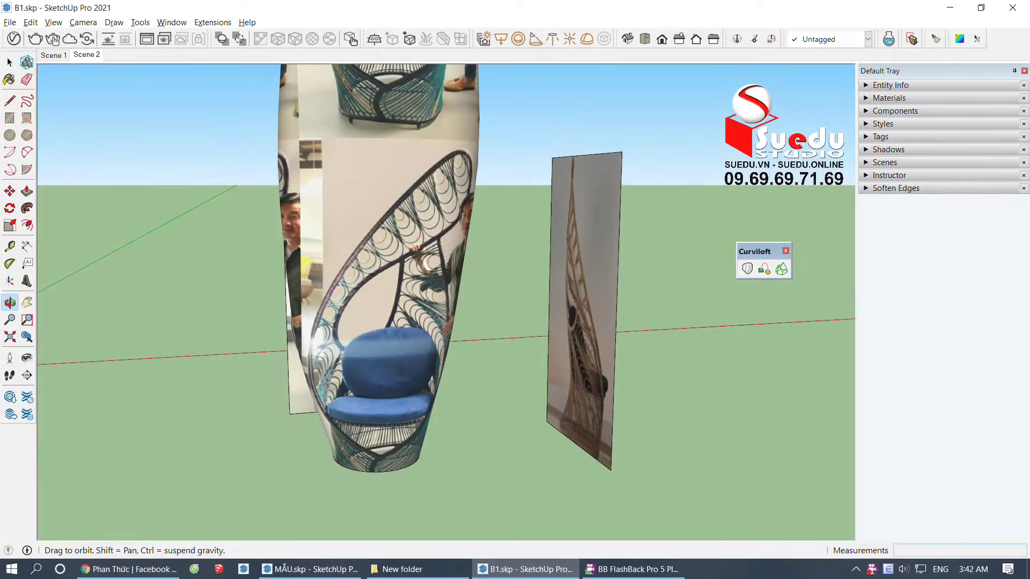
pyautogui.moveTo(452, 413)
pyautogui.mouseDown(button='middle')
pyautogui.moveTo(361, 525)
pyautogui.moveTo(389, 456)
pyautogui.moveTo(341, 471)
pyautogui.moveTo(280, 438)
pyautogui.moveTo(368, 492)
pyautogui.mouseUp(button='middle')
pyautogui.scroll(2, 452, 455)
pyautogui.scroll(2, 417, 484)
pyautogui.scroll(-1, 473, 439)
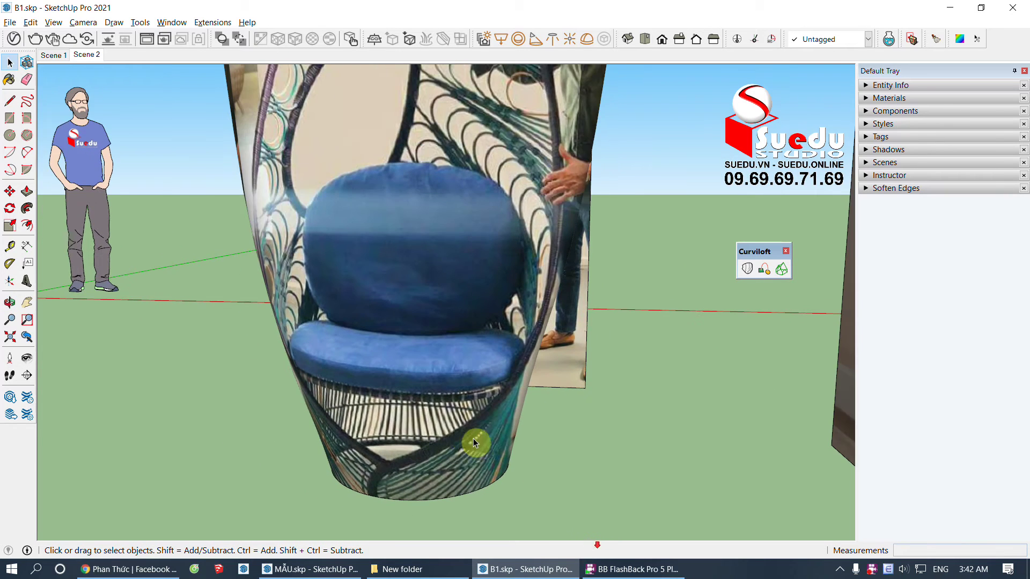
pyautogui.scroll(2, 390, 435)
pyautogui.scroll(-1, 385, 436)
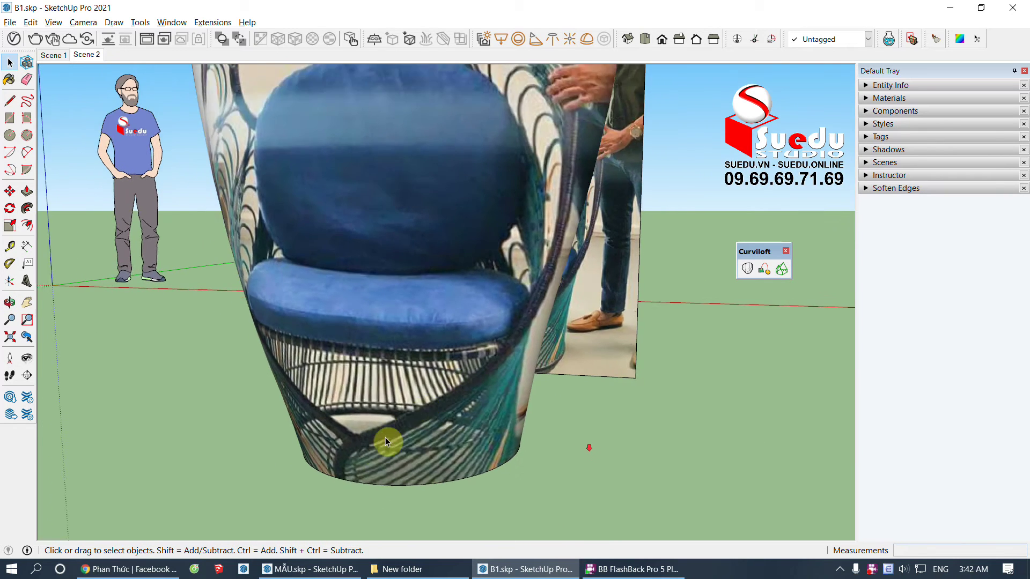
pyautogui.scroll(1, 360, 445)
pyautogui.moveTo(361, 445)
pyautogui.mouseDown(button='middle')
pyautogui.moveTo(500, 536)
pyautogui.moveTo(302, 448)
pyautogui.moveTo(408, 430)
pyautogui.mouseUp(button='middle')
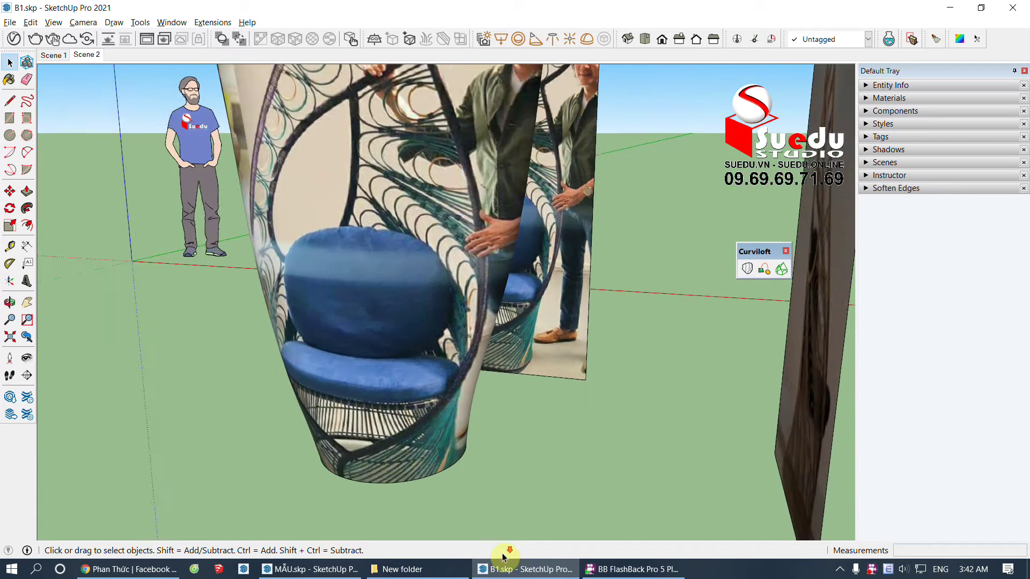
pyautogui.scroll(-2, 558, 414)
pyautogui.scroll(1, 585, 177)
# Step: Enable the BZ_Toolbar Bezier spline tools and orbit to view the chair vase
pyautogui.rightClick(574, 47)
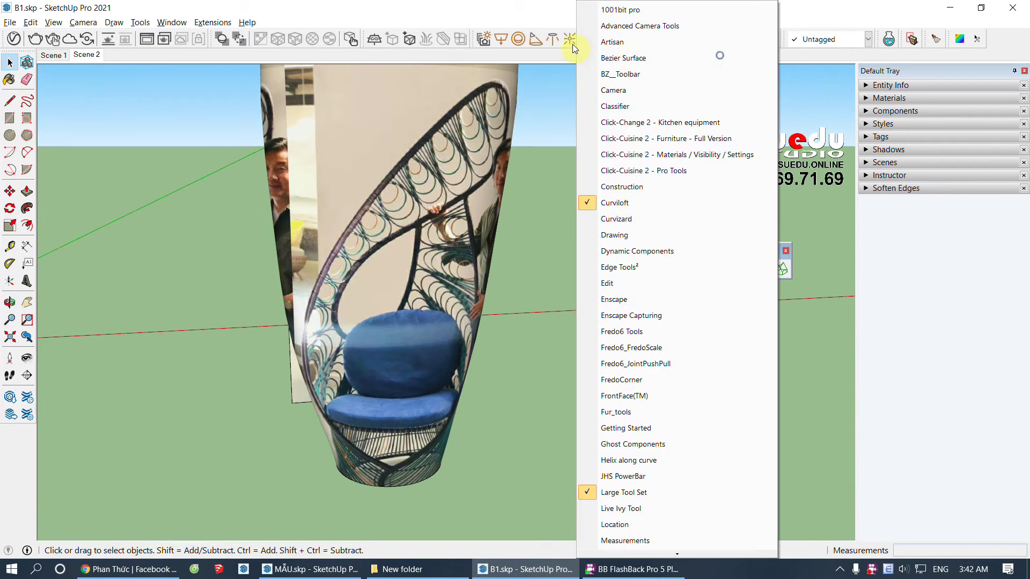
pyautogui.click(617, 75)
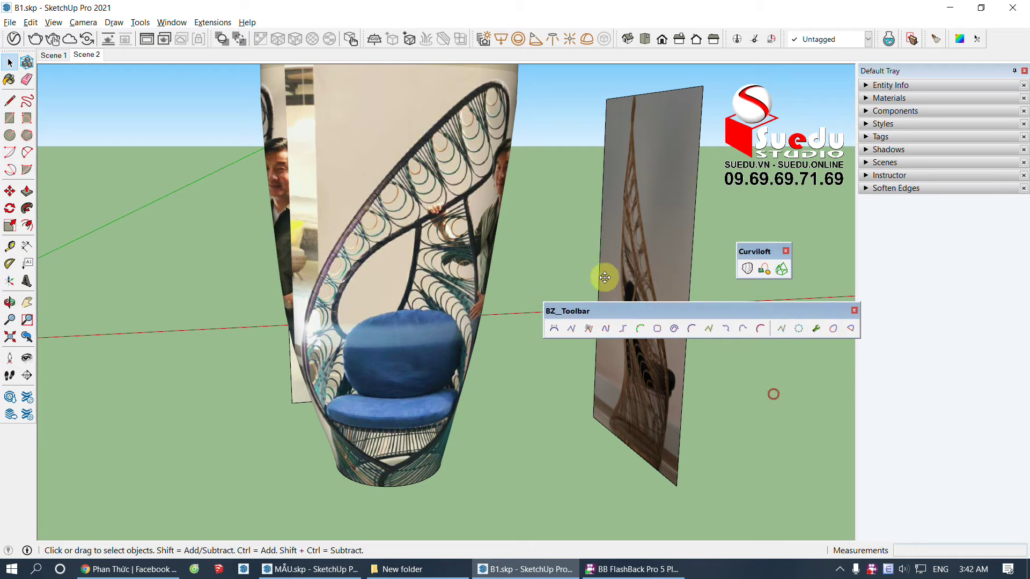
pyautogui.moveTo(611, 317); pyautogui.dragTo(587, 256)
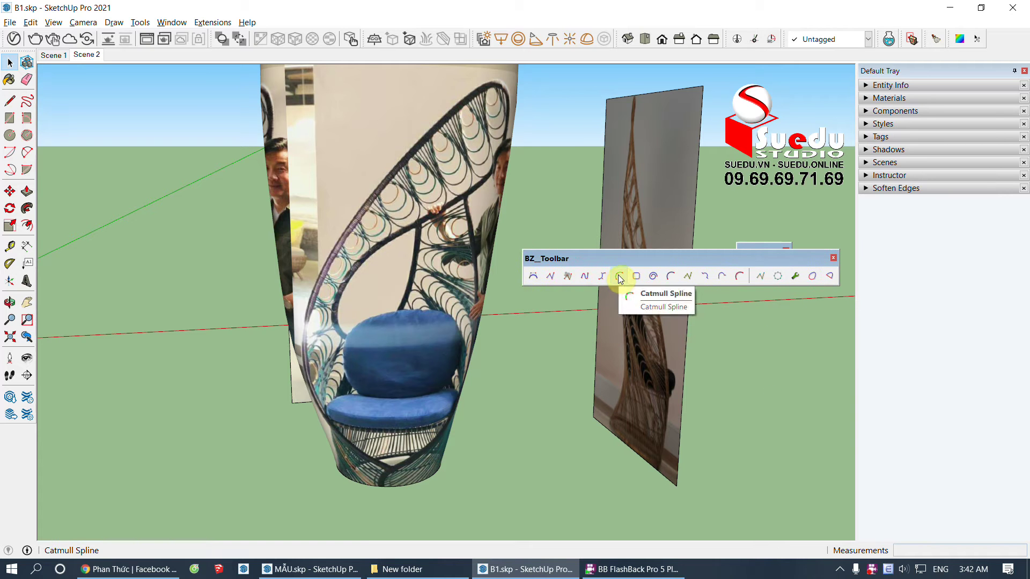
pyautogui.moveTo(547, 333); pyautogui.dragTo(276, 391, button='middle')
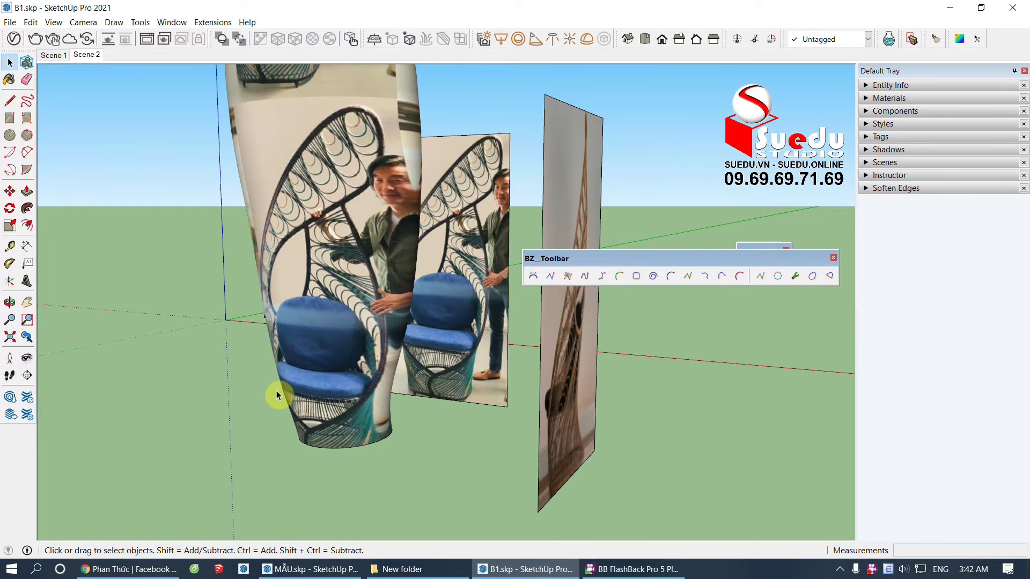
pyautogui.scroll(2, 276, 390)
pyautogui.moveTo(401, 358); pyautogui.dragTo(390, 275, button='middle')
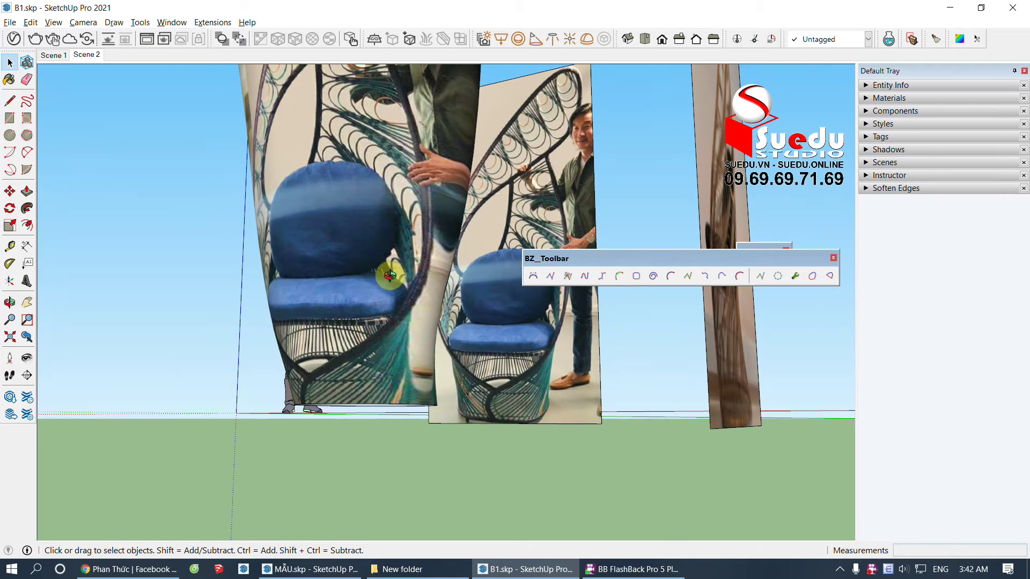
pyautogui.moveTo(403, 325)
pyautogui.mouseDown(button='middle')
pyautogui.moveTo(796, 400)
pyautogui.moveTo(328, 352)
pyautogui.moveTo(407, 348)
pyautogui.mouseUp(button='middle')
# Step: Start a Catmull spline at the vase base and place points up the wicker strand
pyautogui.click(602, 278)
pyautogui.scroll(3, 297, 413)
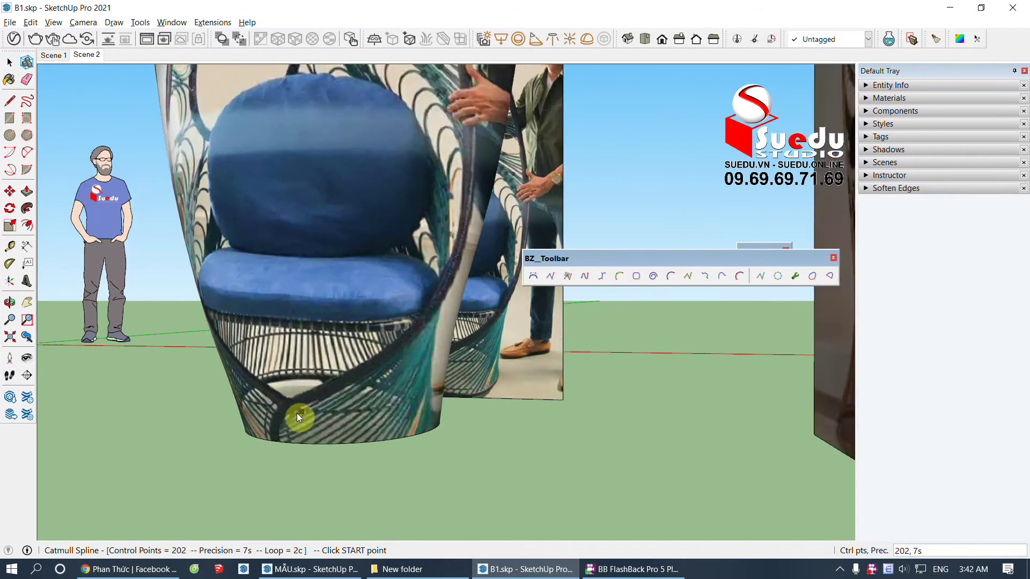
pyautogui.scroll(3, 269, 449)
pyautogui.scroll(3, 269, 448)
pyautogui.click(270, 446)
pyautogui.scroll(2, 272, 443)
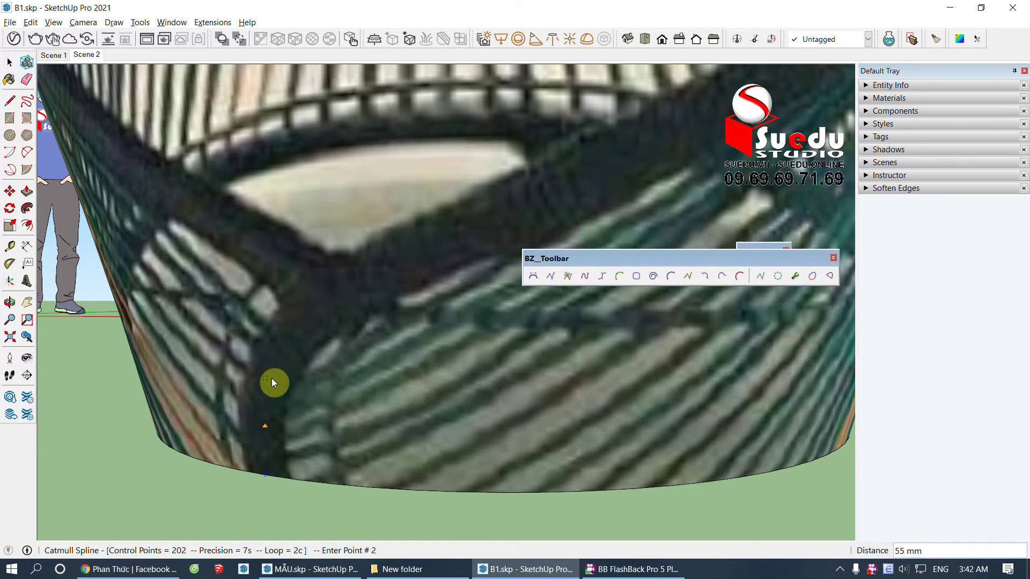
pyautogui.click(270, 378)
pyautogui.click(346, 289)
pyautogui.click(570, 207)
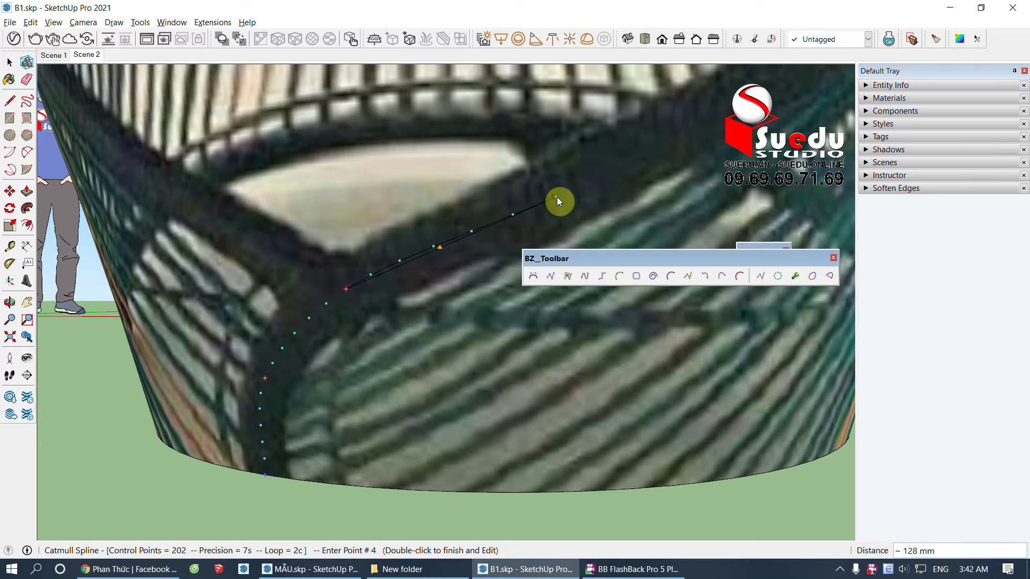
pyautogui.scroll(-3, 227, 407)
pyautogui.scroll(2, 328, 384)
pyautogui.click(347, 320)
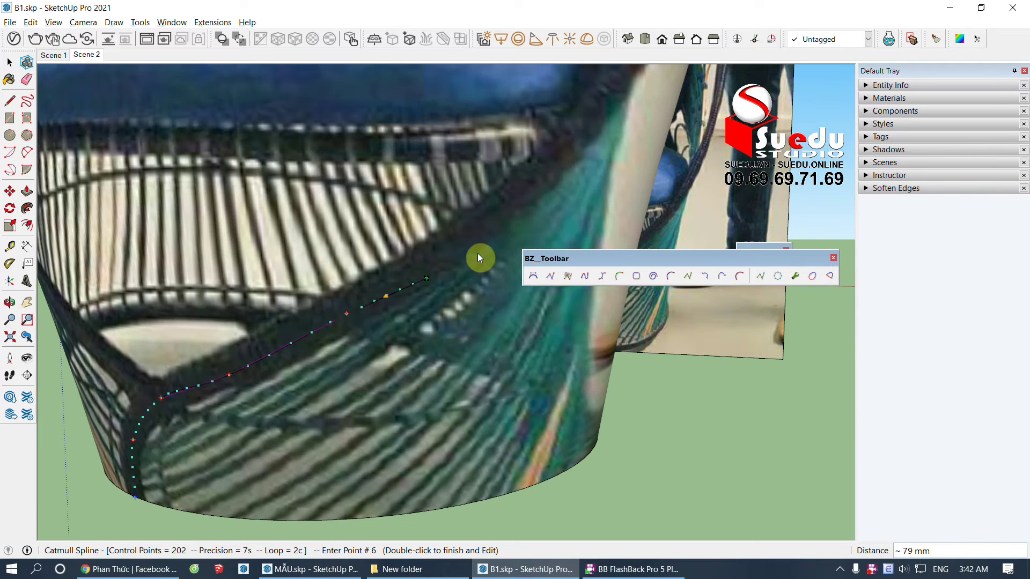
pyautogui.click(495, 217)
# Step: Place further spline points higher along the strand and finish the 12-point spline
pyautogui.moveTo(495, 218)
pyautogui.mouseDown(button='middle')
pyautogui.moveTo(412, 396)
pyautogui.moveTo(379, 310)
pyautogui.mouseUp(button='middle')
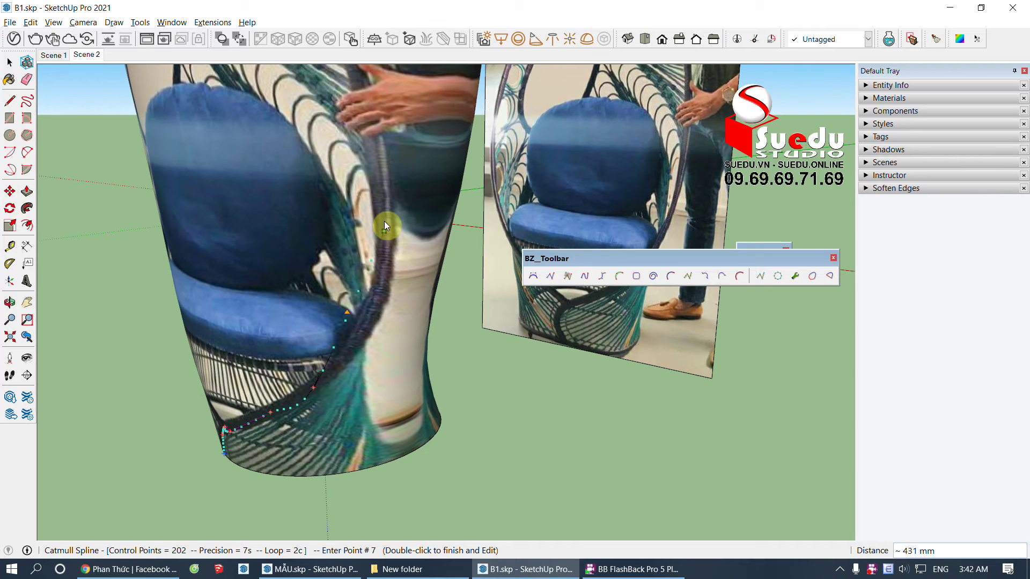
pyautogui.moveTo(404, 263)
pyautogui.mouseDown(button='middle')
pyautogui.moveTo(394, 357)
pyautogui.moveTo(409, 453)
pyautogui.moveTo(646, 361)
pyautogui.moveTo(554, 159)
pyautogui.moveTo(428, 419)
pyautogui.moveTo(388, 432)
pyautogui.mouseUp(button='middle')
pyautogui.moveTo(474, 140)
pyautogui.mouseDown(button='middle')
pyautogui.moveTo(333, 408)
pyautogui.moveTo(294, 421)
pyautogui.moveTo(281, 395)
pyautogui.moveTo(421, 404)
pyautogui.moveTo(260, 384)
pyautogui.moveTo(319, 341)
pyautogui.mouseUp(button='middle')
pyautogui.scroll(2, 294, 421)
pyautogui.scroll(2, 295, 397)
pyautogui.click(316, 397)
pyautogui.moveTo(361, 305)
pyautogui.mouseDown(button='middle')
pyautogui.moveTo(375, 277)
pyautogui.moveTo(364, 227)
pyautogui.moveTo(346, 218)
pyautogui.mouseUp(button='middle')
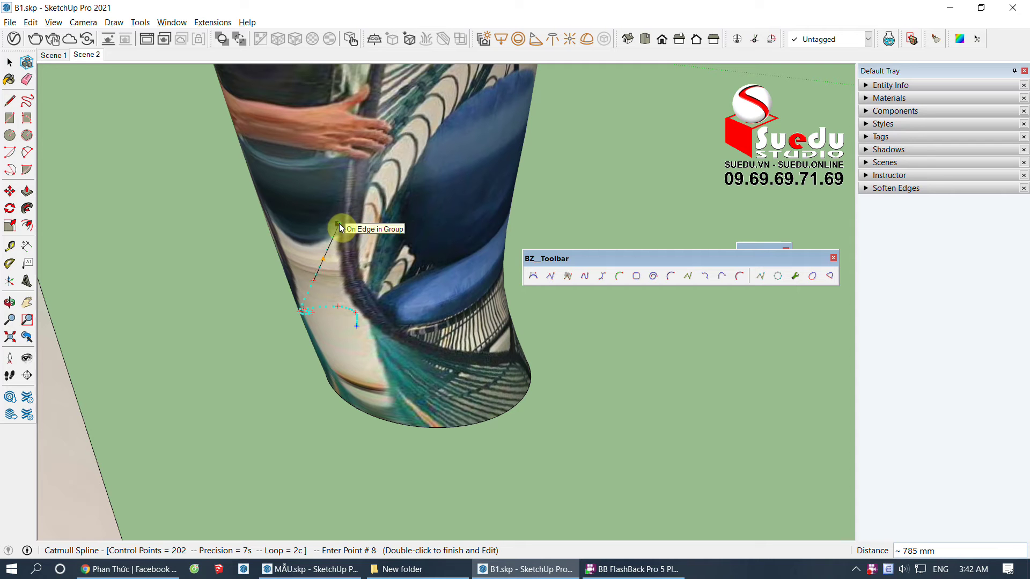
pyautogui.click(345, 216)
pyautogui.moveTo(345, 216)
pyautogui.mouseDown(button='middle')
pyautogui.moveTo(361, 352)
pyautogui.moveTo(385, 182)
pyautogui.moveTo(401, 331)
pyautogui.moveTo(401, 294)
pyautogui.mouseUp(button='middle')
pyautogui.click(385, 181)
pyautogui.click(436, 183)
pyautogui.moveTo(435, 184)
pyautogui.mouseDown(button='middle')
pyautogui.moveTo(455, 191)
pyautogui.moveTo(436, 159)
pyautogui.moveTo(359, 266)
pyautogui.moveTo(426, 339)
pyautogui.moveTo(420, 333)
pyautogui.moveTo(458, 413)
pyautogui.moveTo(467, 370)
pyautogui.moveTo(370, 400)
pyautogui.moveTo(413, 359)
pyautogui.mouseUp(button='middle')
pyautogui.doubleClick(435, 156)
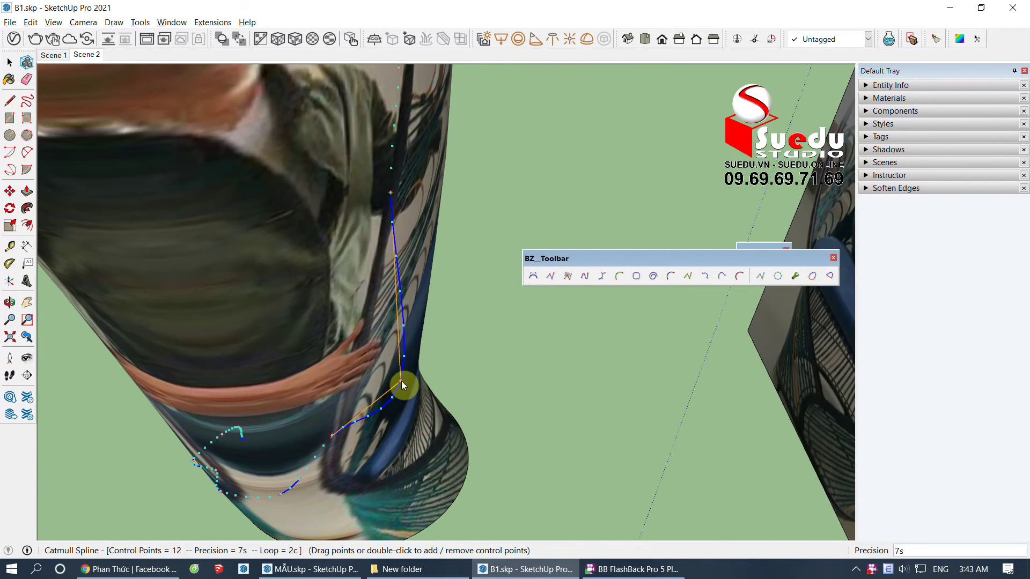
# Step: Adjust the spline's control points so the curve fits the wicker strand
pyautogui.moveTo(402, 385); pyautogui.dragTo(362, 337)
pyautogui.moveTo(363, 337)
pyautogui.mouseDown(button='middle')
pyautogui.moveTo(352, 395)
pyautogui.moveTo(361, 318)
pyautogui.moveTo(391, 268)
pyautogui.moveTo(375, 235)
pyautogui.mouseUp(button='middle')
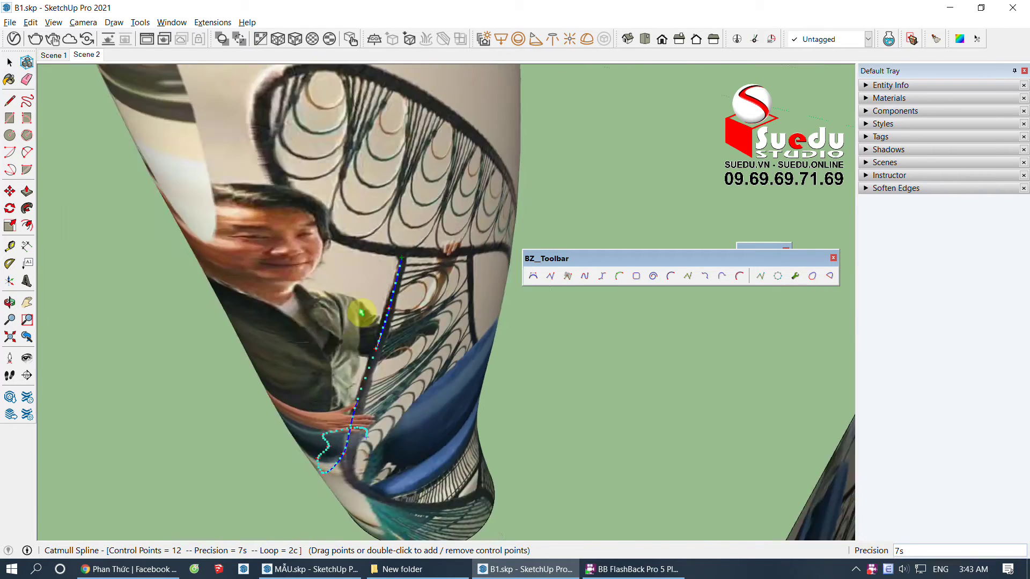
pyautogui.moveTo(372, 258)
pyautogui.mouseDown(button='middle')
pyautogui.moveTo(554, 418)
pyautogui.moveTo(558, 350)
pyautogui.moveTo(501, 333)
pyautogui.moveTo(522, 345)
pyautogui.moveTo(444, 414)
pyautogui.moveTo(524, 340)
pyautogui.moveTo(456, 419)
pyautogui.mouseUp(button='middle')
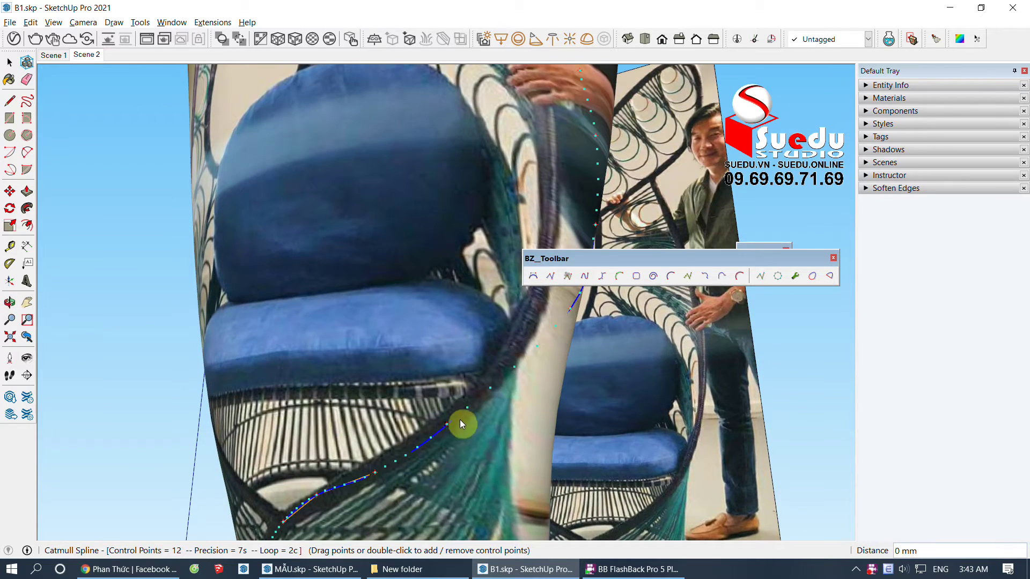
pyautogui.moveTo(497, 388)
pyautogui.mouseDown(button='middle')
pyautogui.moveTo(467, 427)
pyautogui.moveTo(526, 338)
pyautogui.moveTo(467, 404)
pyautogui.mouseUp(button='middle')
pyautogui.scroll(3, 510, 356)
pyautogui.scroll(2, 509, 357)
pyautogui.click(508, 354)
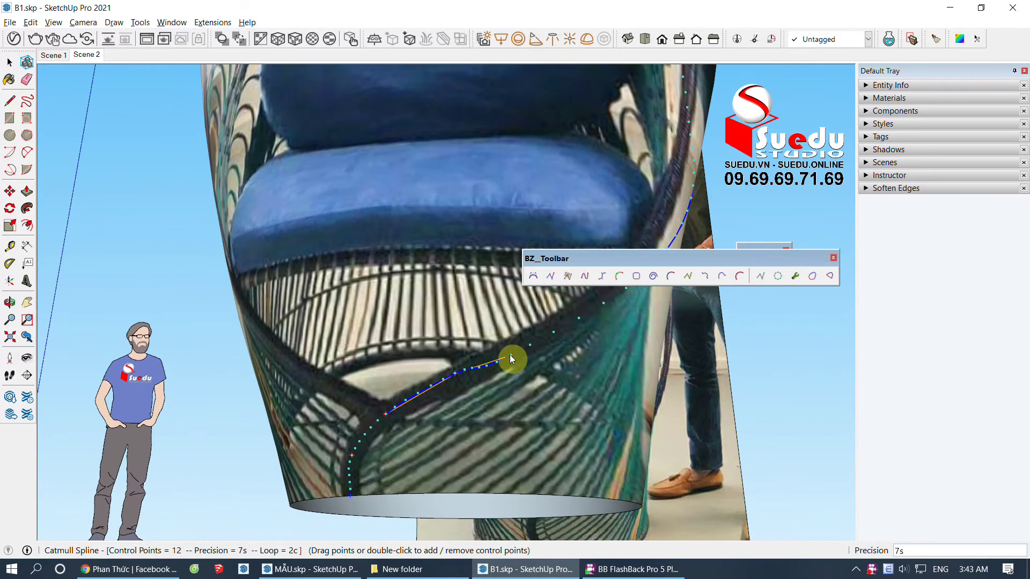
pyautogui.click(573, 322)
# Step: Orbit around the chair base to check the traced curve
pyautogui.moveTo(573, 324)
pyautogui.mouseDown(button='middle')
pyautogui.moveTo(489, 423)
pyautogui.moveTo(581, 429)
pyautogui.moveTo(449, 453)
pyautogui.moveTo(520, 522)
pyautogui.moveTo(460, 508)
pyautogui.mouseUp(button='middle')
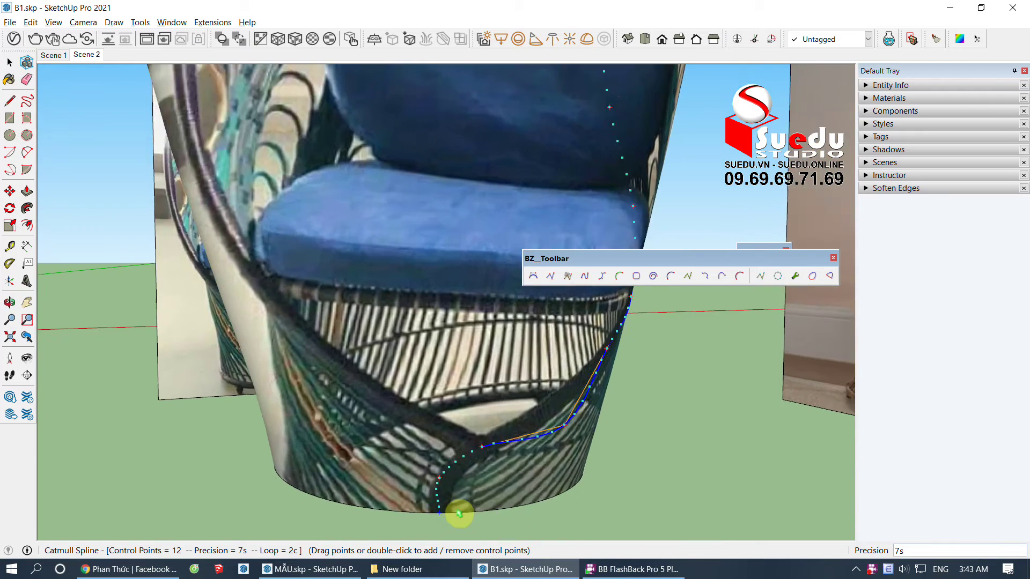
pyautogui.scroll(3, 431, 476)
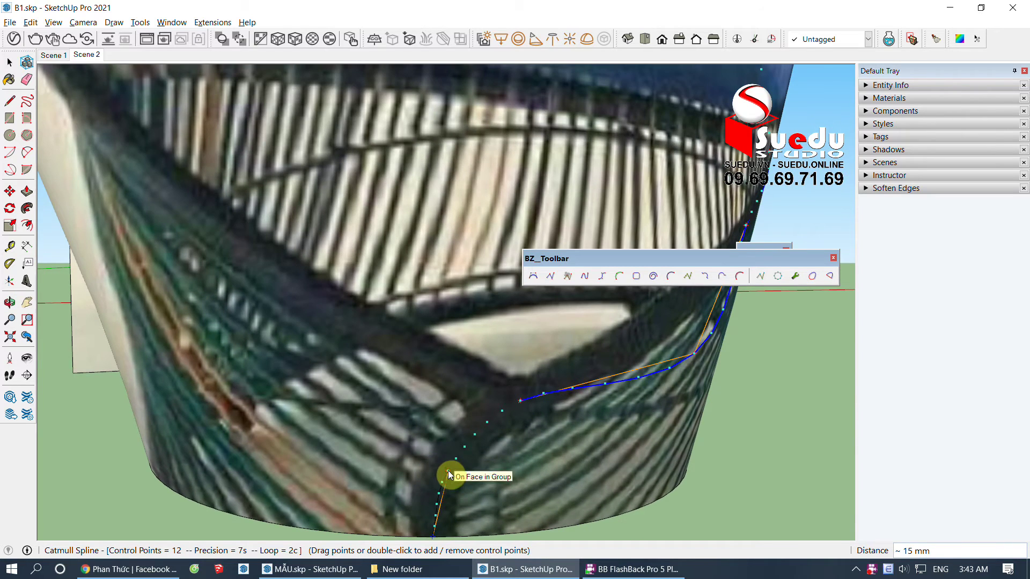
pyautogui.scroll(-3, 482, 456)
pyautogui.scroll(3, 517, 436)
pyautogui.moveTo(442, 409)
pyautogui.mouseDown(button='middle')
pyautogui.moveTo(526, 384)
pyautogui.moveTo(406, 417)
pyautogui.mouseUp(button='middle')
pyautogui.scroll(-3, 516, 350)
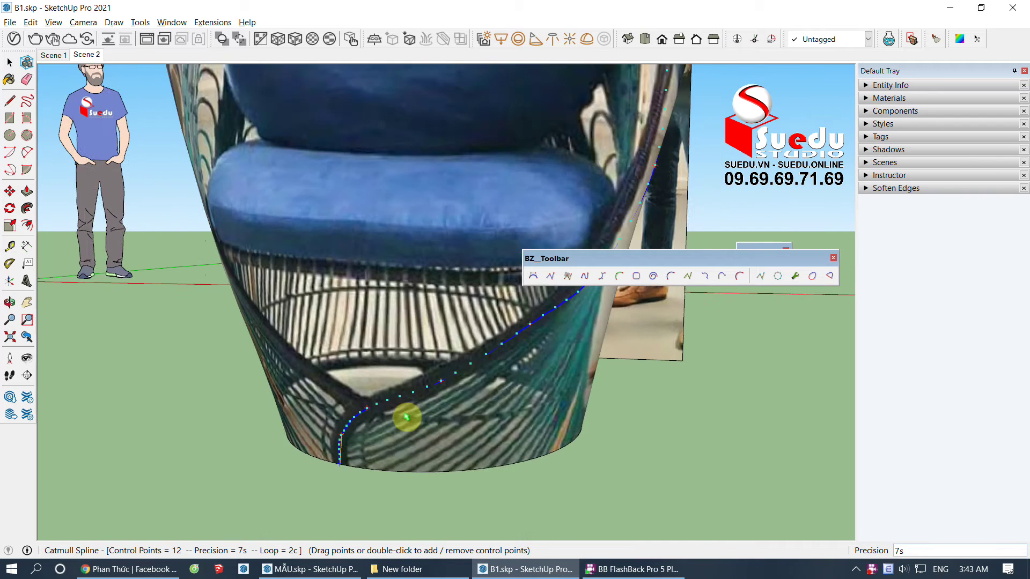
pyautogui.scroll(2, 382, 426)
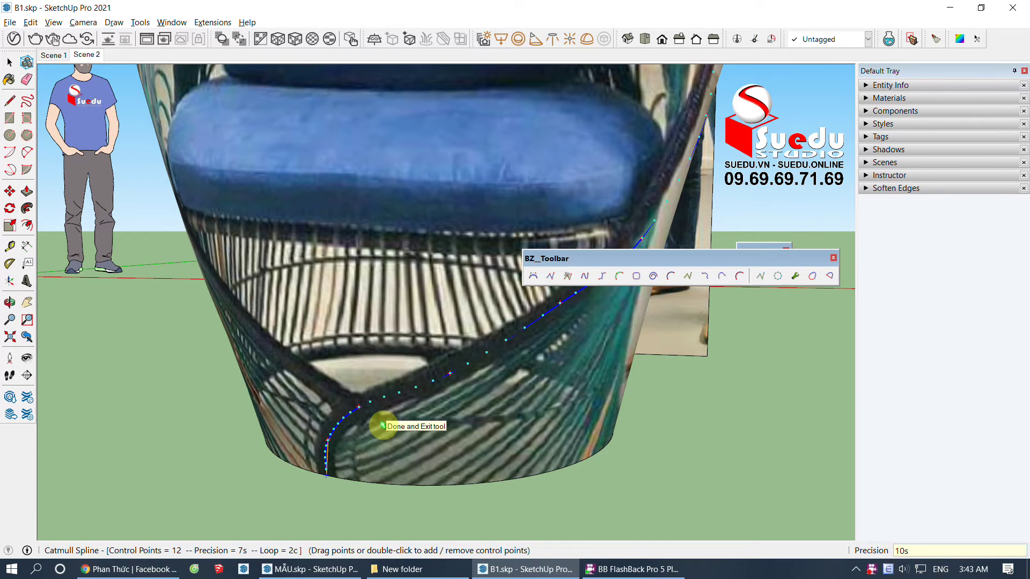
pyautogui.moveTo(380, 421)
pyautogui.mouseDown(button='middle')
pyautogui.moveTo(533, 420)
pyautogui.moveTo(329, 489)
pyautogui.moveTo(440, 429)
pyautogui.moveTo(460, 395)
pyautogui.moveTo(536, 440)
pyautogui.mouseUp(button='middle')
pyautogui.scroll(-2, 574, 469)
# Step: Explode the traced Catmull spline into plain edges
pyautogui.moveTo(574, 469); pyautogui.dragTo(495, 512, button='middle')
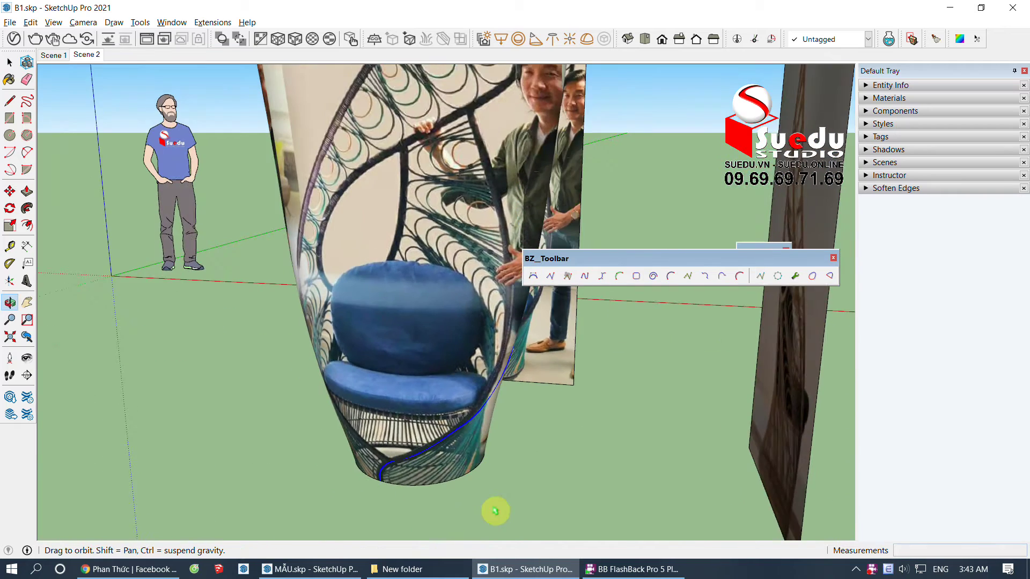
pyautogui.scroll(2, 443, 458)
pyautogui.scroll(1, 436, 418)
pyautogui.rightClick(439, 414)
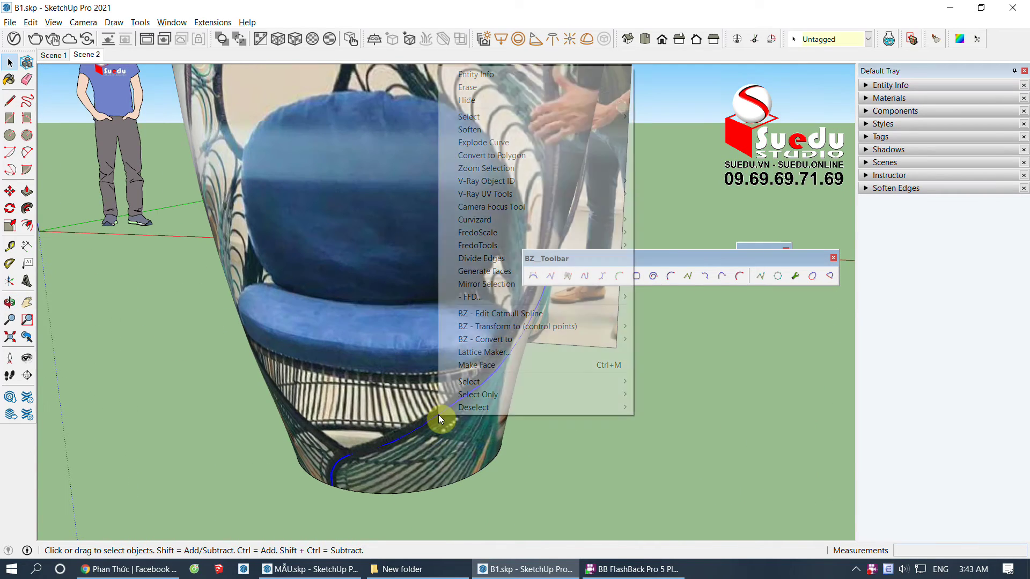
pyautogui.click(482, 142)
# Step: Make the traced wicker-band curve into its own component
pyautogui.scroll(2, 512, 482)
pyautogui.scroll(2, 443, 398)
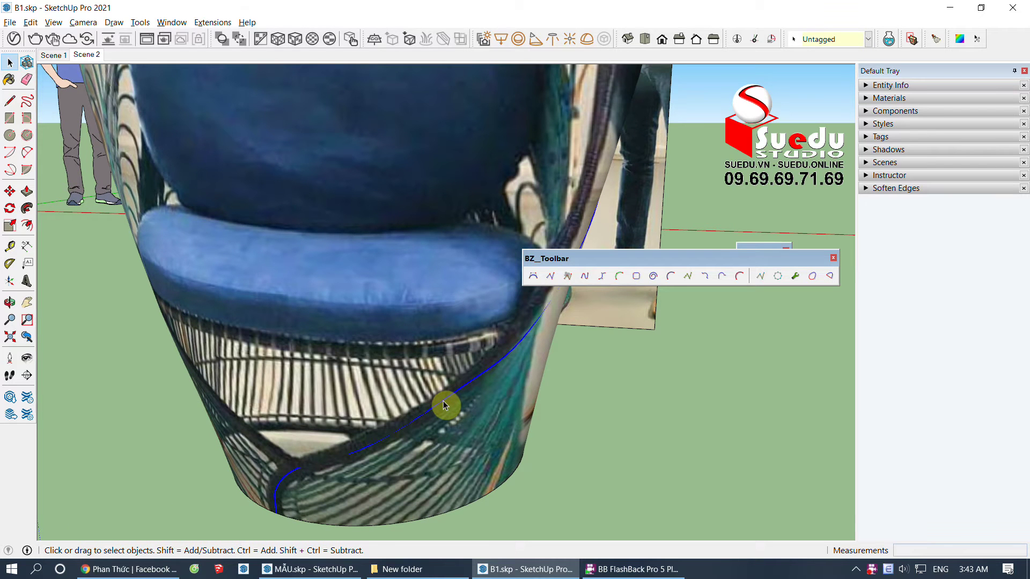
pyautogui.press('g')
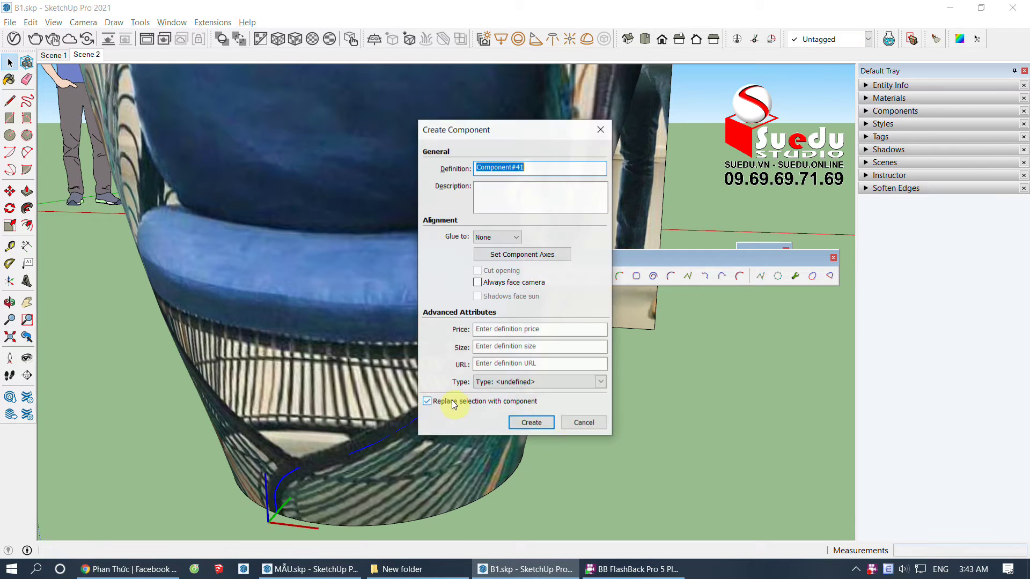
pyautogui.click(531, 423)
pyautogui.scroll(-3, 620, 395)
pyautogui.scroll(-2, 542, 438)
pyautogui.scroll(-2, 420, 407)
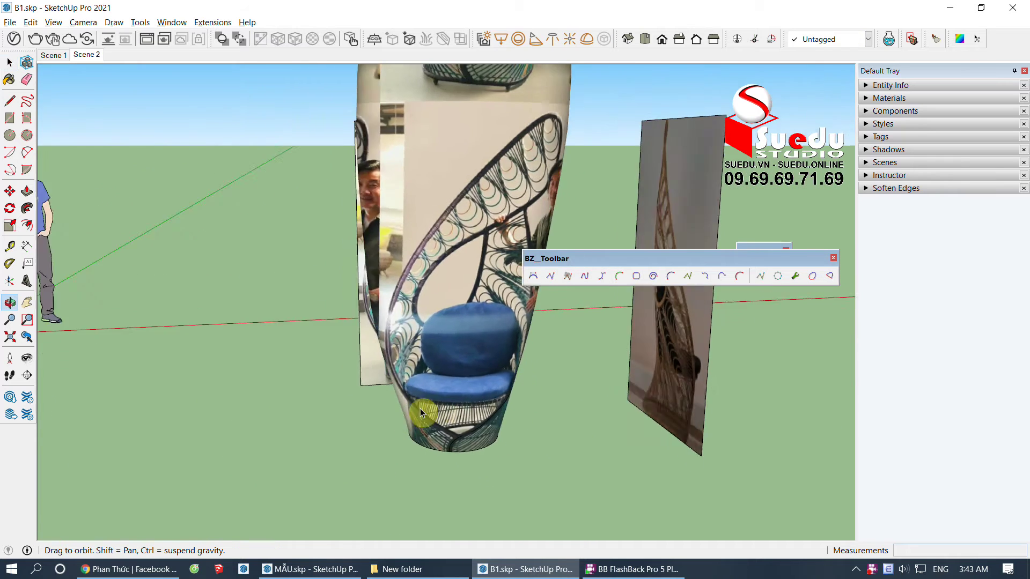
pyautogui.scroll(-2, 416, 404)
pyautogui.scroll(3, 432, 227)
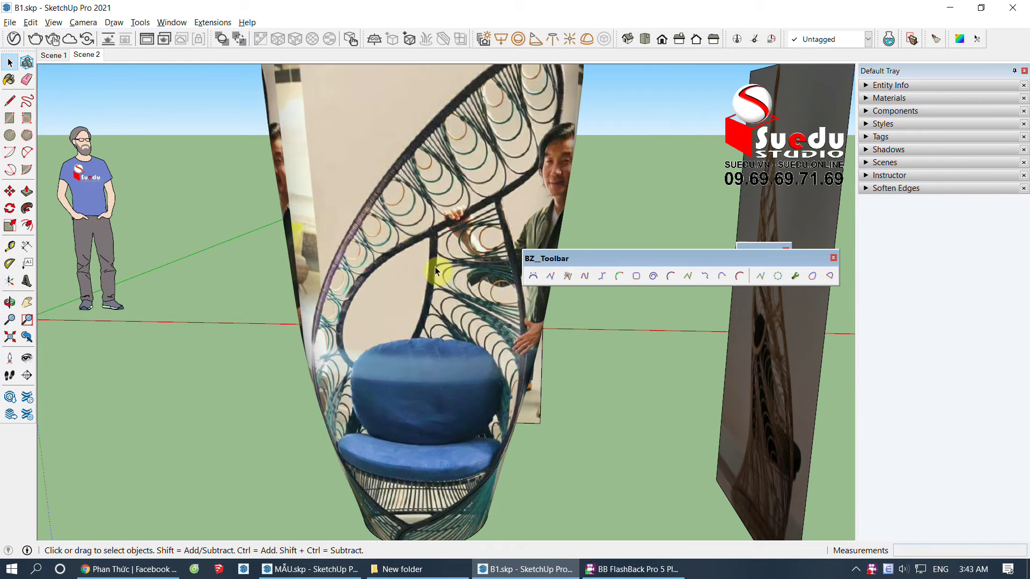
pyautogui.scroll(-3, 436, 266)
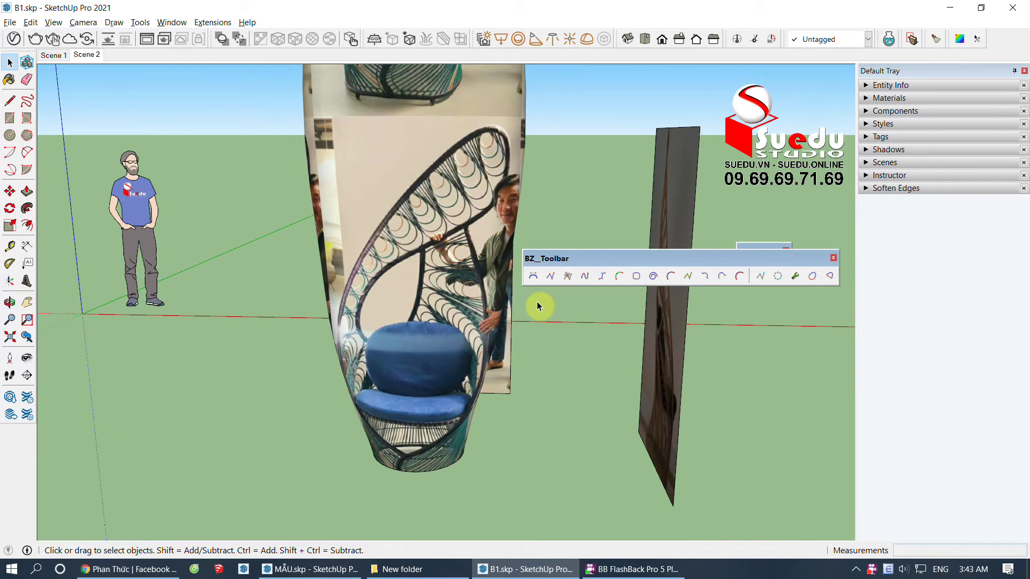
# Step: Start a Catmull spline at the chair base and trace it up the frame's side
pyautogui.click(616, 276)
pyautogui.scroll(2, 397, 500)
pyautogui.scroll(2, 393, 437)
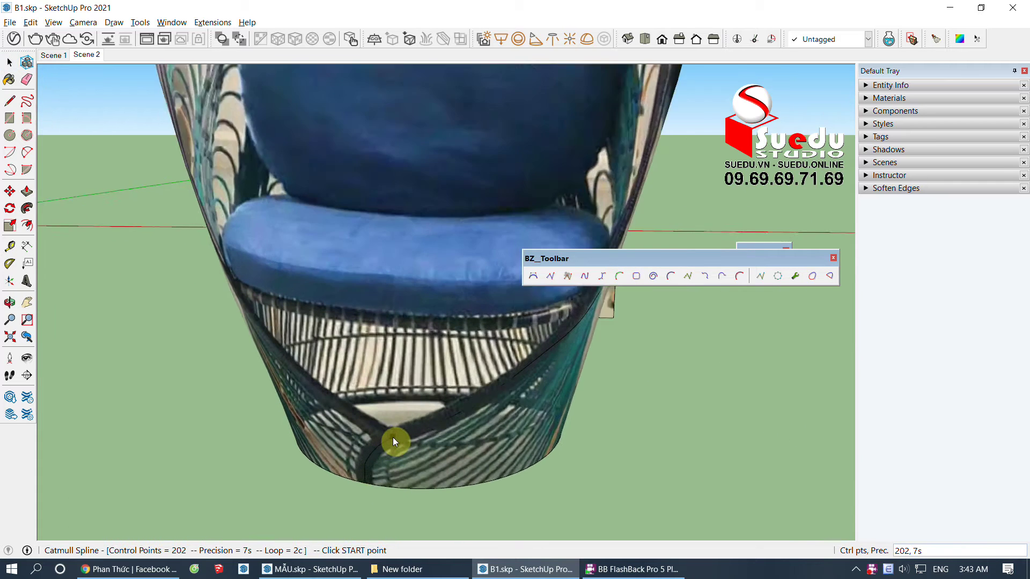
pyautogui.scroll(2, 382, 438)
pyautogui.click(379, 434)
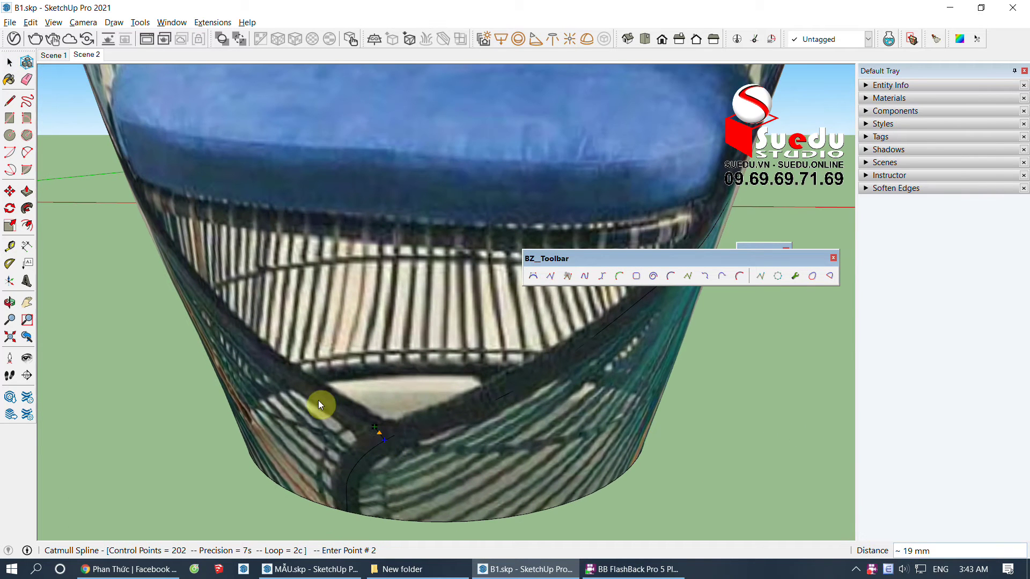
pyautogui.click(291, 377)
pyautogui.click(207, 299)
pyautogui.scroll(-3, 396, 427)
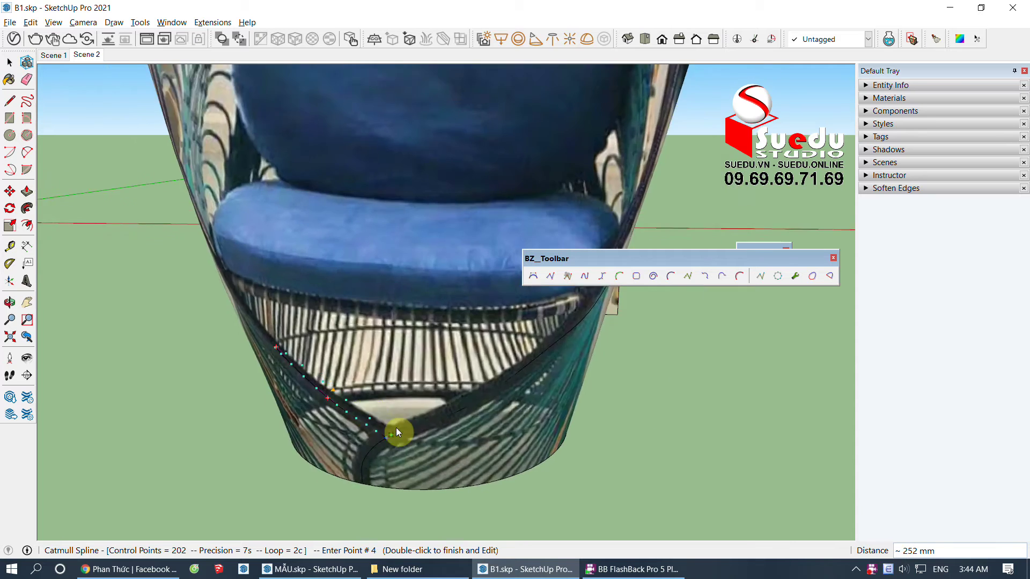
pyautogui.moveTo(395, 427); pyautogui.dragTo(471, 414, button='middle')
pyautogui.scroll(2, 423, 395)
pyautogui.scroll(-2, 376, 355)
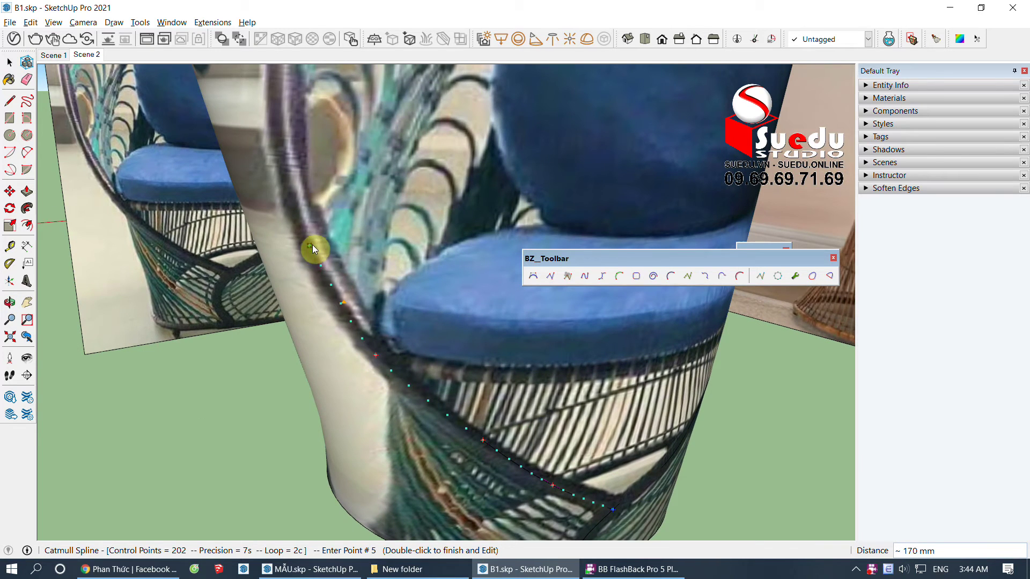
pyautogui.moveTo(299, 233)
pyautogui.mouseDown(button='middle')
pyautogui.moveTo(444, 338)
pyautogui.moveTo(407, 409)
pyautogui.mouseUp(button='middle')
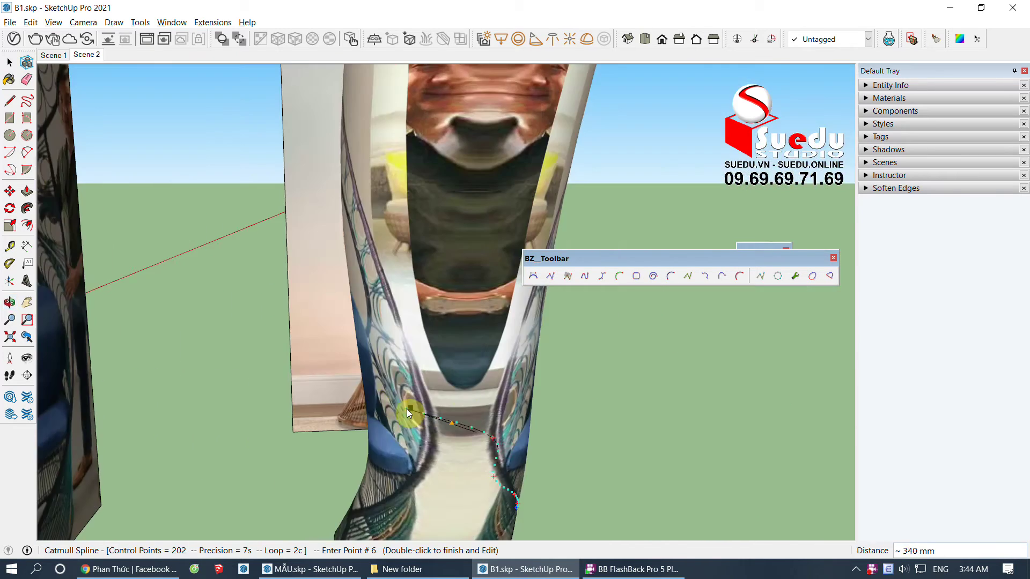
pyautogui.scroll(2, 402, 339)
pyautogui.click(403, 333)
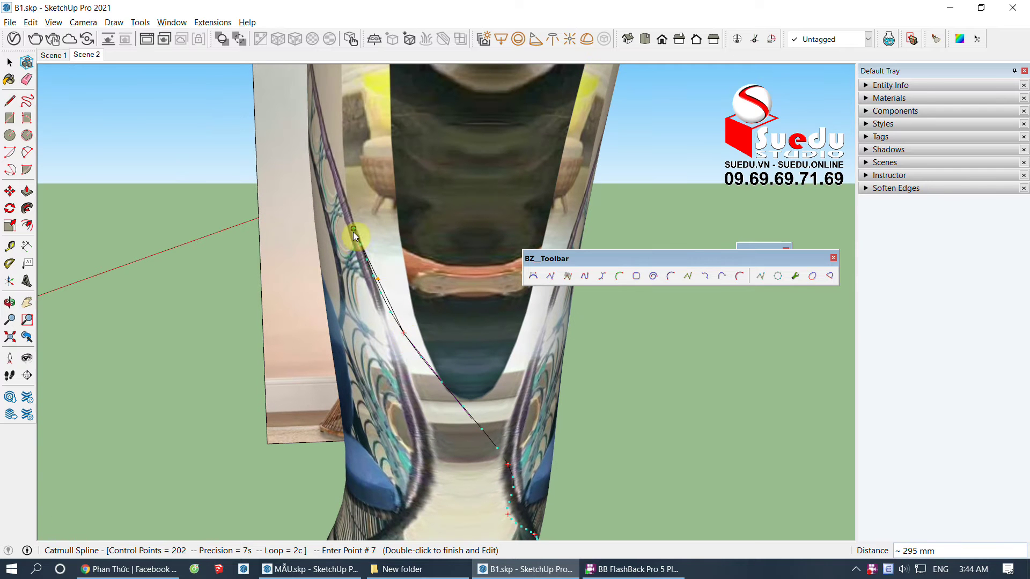
pyautogui.click(354, 240)
pyautogui.moveTo(354, 241); pyautogui.dragTo(426, 372, button='middle')
pyautogui.scroll(2, 472, 400)
pyautogui.moveTo(472, 401)
pyautogui.mouseDown(button='middle')
pyautogui.moveTo(466, 342)
pyautogui.moveTo(427, 381)
pyautogui.mouseUp(button='middle')
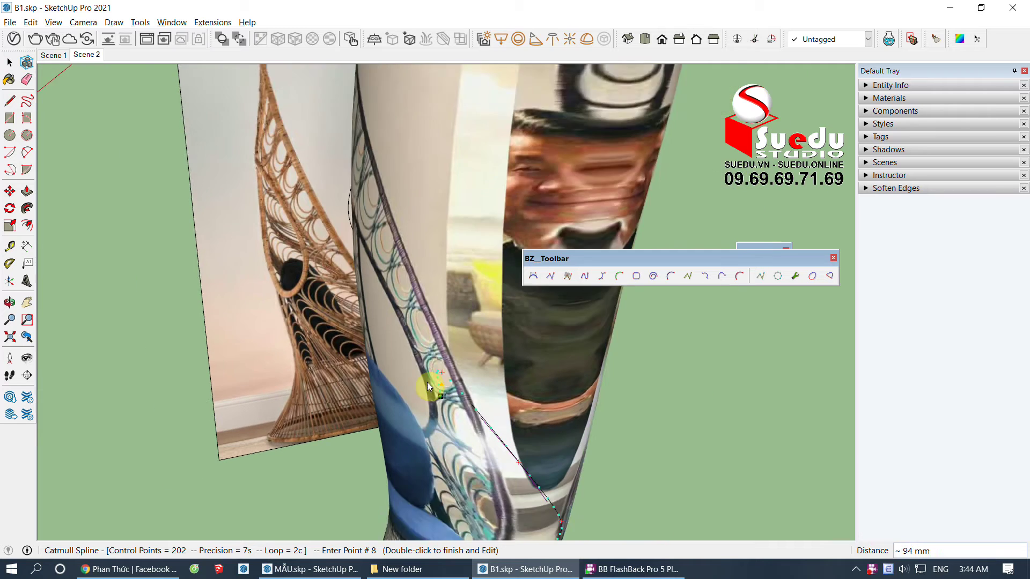
pyautogui.scroll(2, 429, 384)
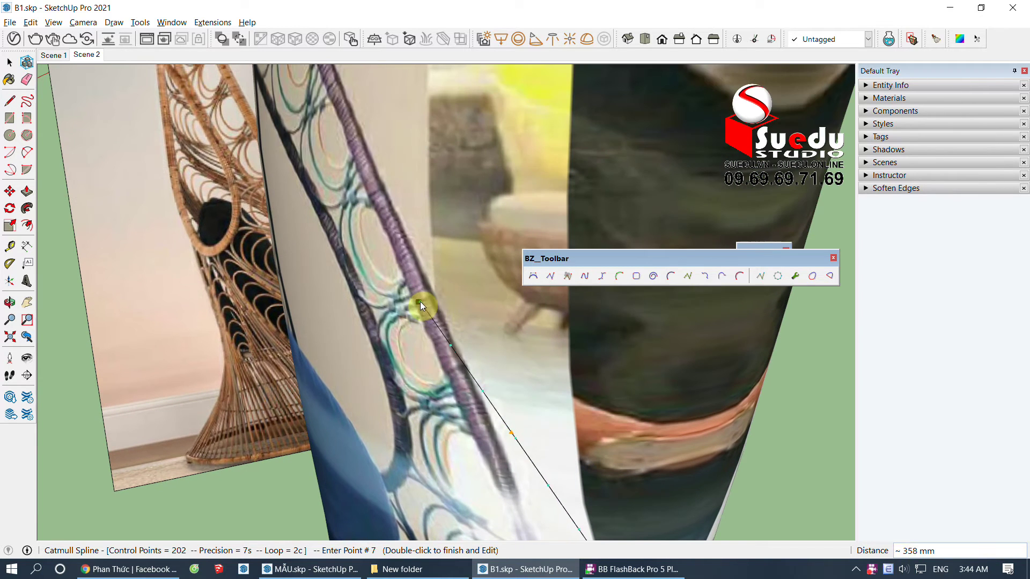
# Step: Continue the spline points along the outer rim and around the top of the back
pyautogui.click(420, 302)
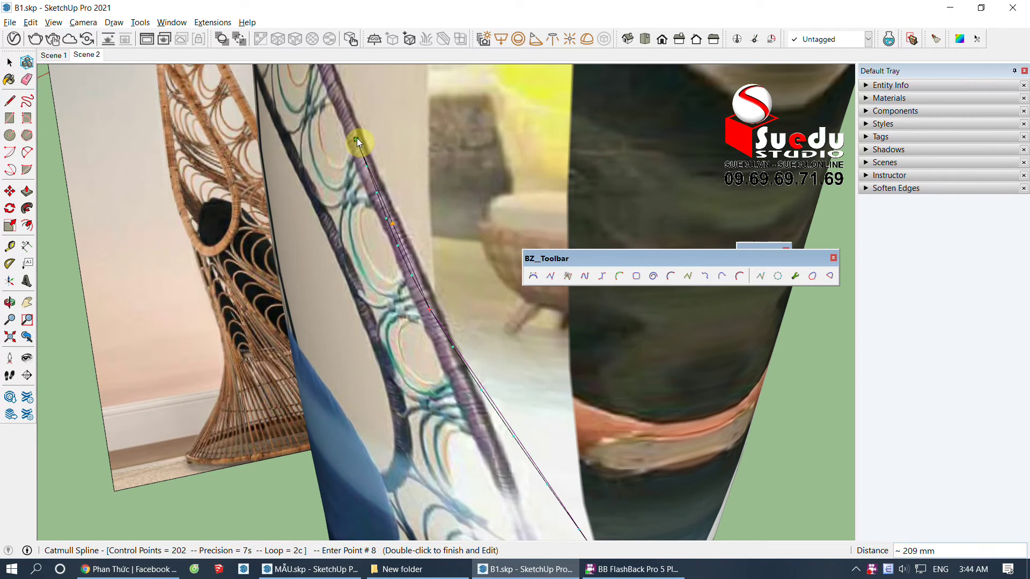
pyautogui.keyDown('shift'); pyautogui.moveTo(356, 138); pyautogui.dragTo(391, 262, button='middle'); pyautogui.keyUp('shift')
pyautogui.scroll(2, 491, 425)
pyautogui.scroll(2, 484, 360)
pyautogui.click(484, 360)
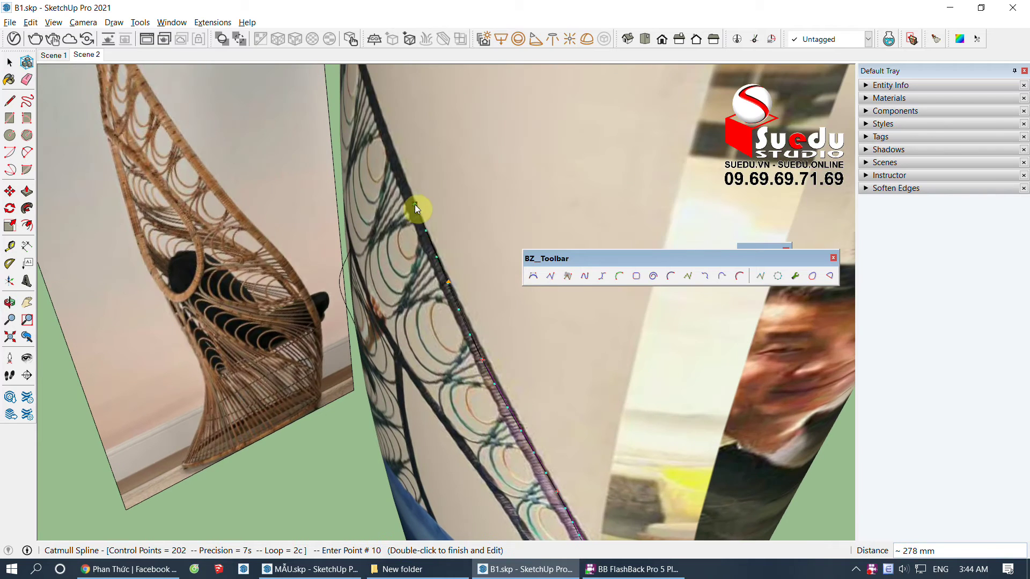
pyautogui.click(417, 212)
pyautogui.moveTo(417, 213); pyautogui.dragTo(479, 271, button='middle')
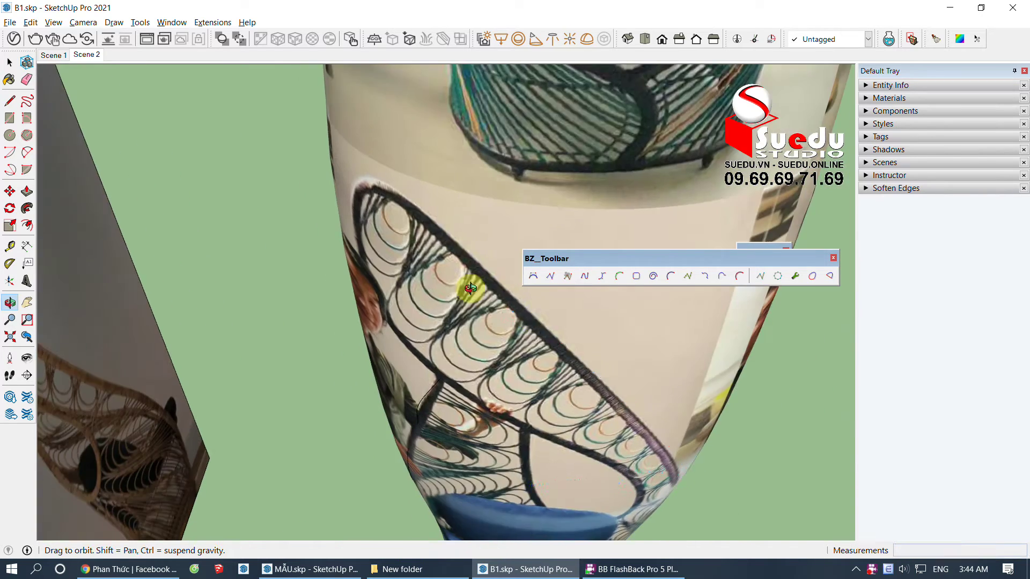
pyautogui.click(479, 271)
pyautogui.scroll(2, 423, 195)
pyautogui.click(390, 195)
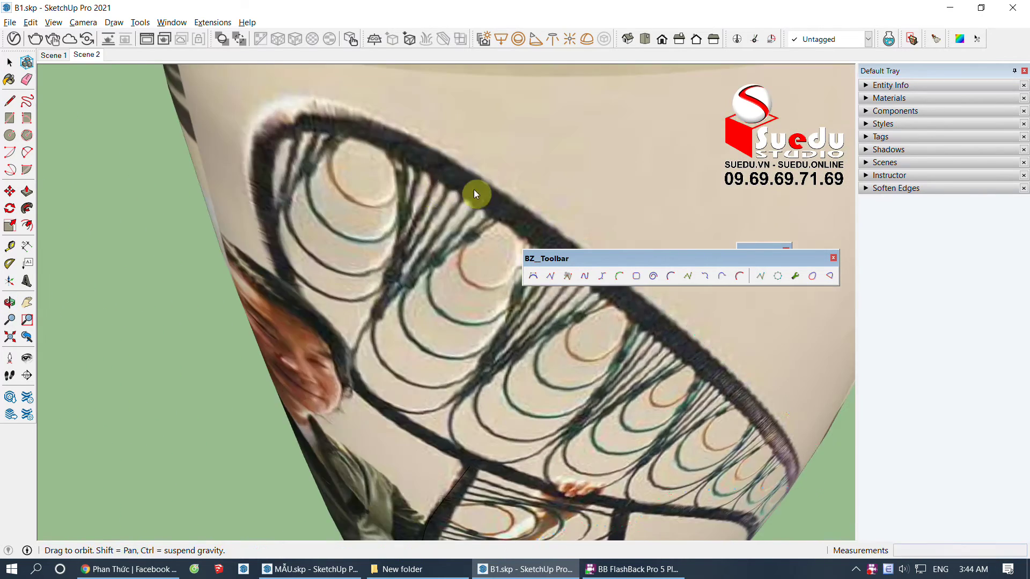
pyautogui.moveTo(390, 194); pyautogui.dragTo(392, 146, button='middle')
pyautogui.click(267, 212)
pyautogui.moveTo(266, 212)
pyautogui.mouseDown(button='middle')
pyautogui.moveTo(307, 314)
pyautogui.moveTo(391, 331)
pyautogui.moveTo(372, 257)
pyautogui.moveTo(378, 310)
pyautogui.mouseUp(button='middle')
pyautogui.click(307, 314)
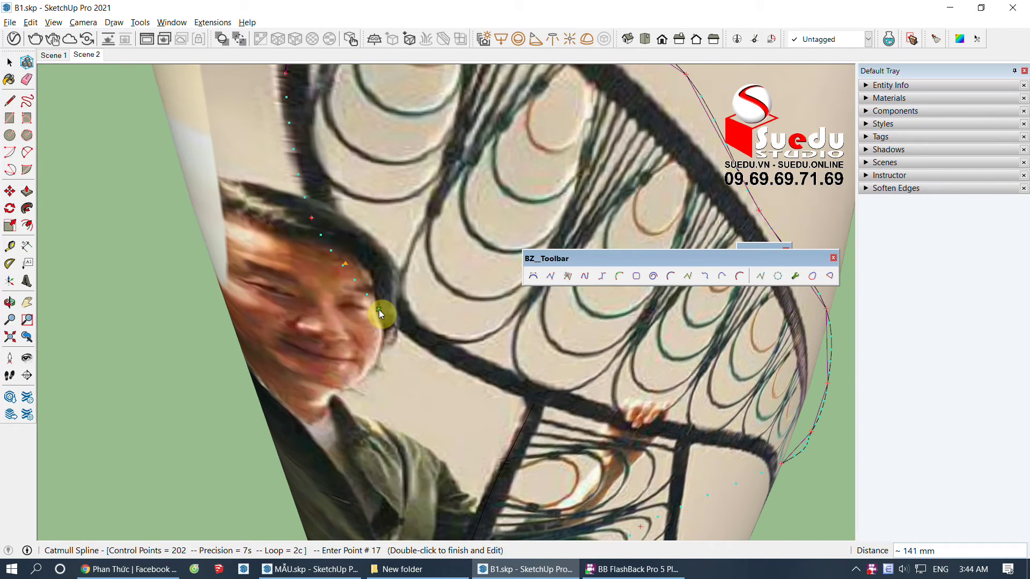
# Step: Trace the inner diagonal strand down to the cushion and up the vertical strand, then finish the 29-point spline
pyautogui.click(481, 371)
pyautogui.moveTo(481, 372)
pyautogui.mouseDown(button='middle')
pyautogui.moveTo(298, 299)
pyautogui.moveTo(420, 304)
pyautogui.mouseUp(button='middle')
pyautogui.scroll(4, 408, 289)
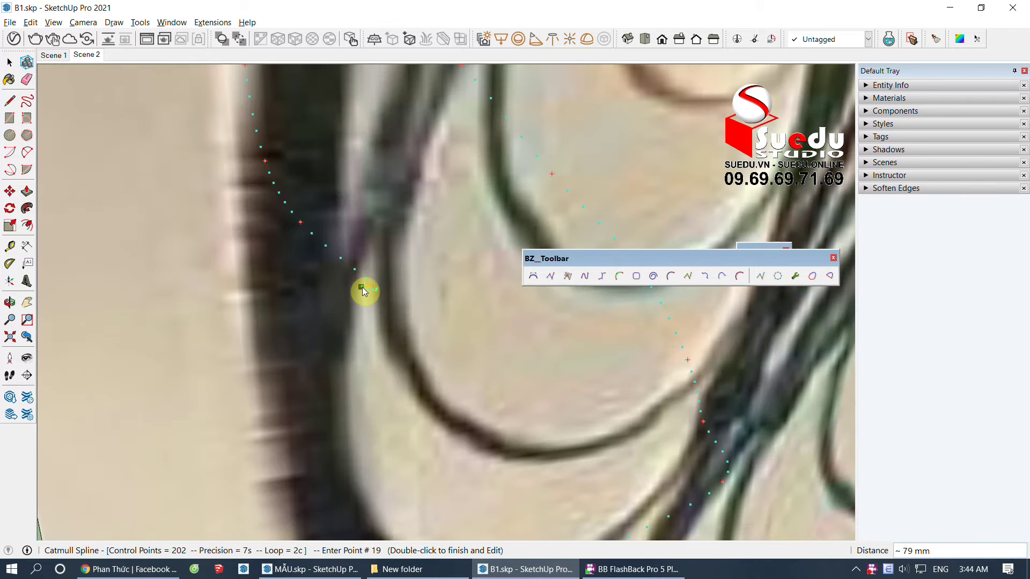
pyautogui.scroll(-4, 364, 290)
pyautogui.scroll(2, 421, 301)
pyautogui.click(462, 323)
pyautogui.scroll(4, 513, 318)
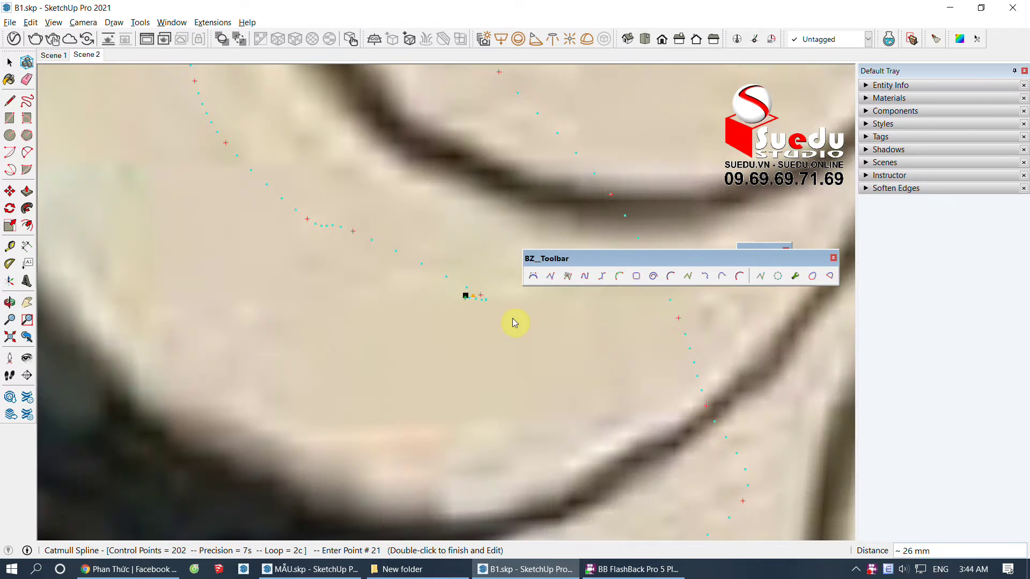
pyautogui.scroll(-4, 497, 320)
pyautogui.moveTo(497, 321)
pyautogui.mouseDown(button='middle')
pyautogui.moveTo(471, 349)
pyautogui.moveTo(292, 329)
pyautogui.mouseUp(button='middle')
pyautogui.scroll(-2, 292, 328)
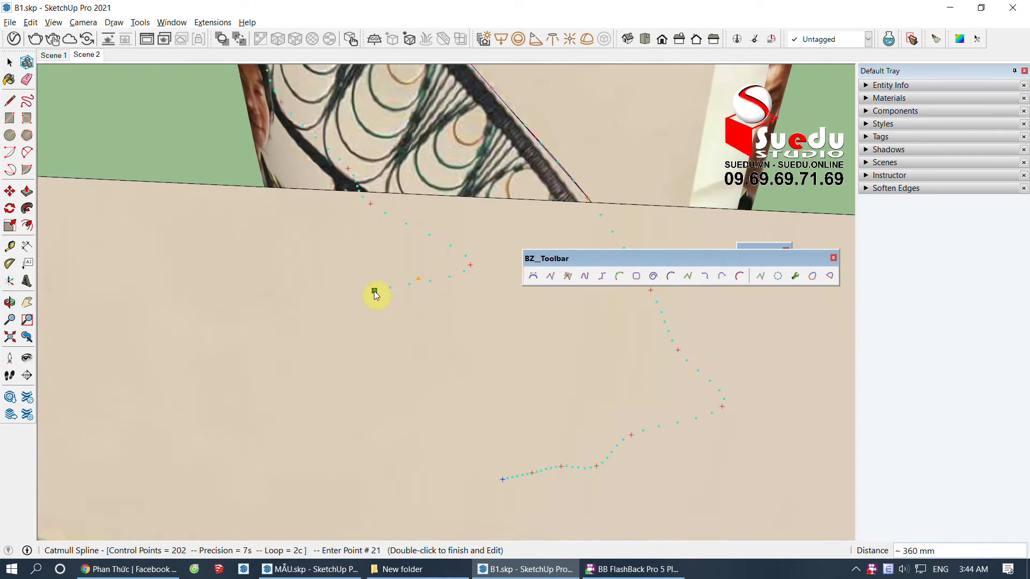
pyautogui.scroll(-2, 455, 285)
pyautogui.click(436, 355)
pyautogui.scroll(3, 370, 384)
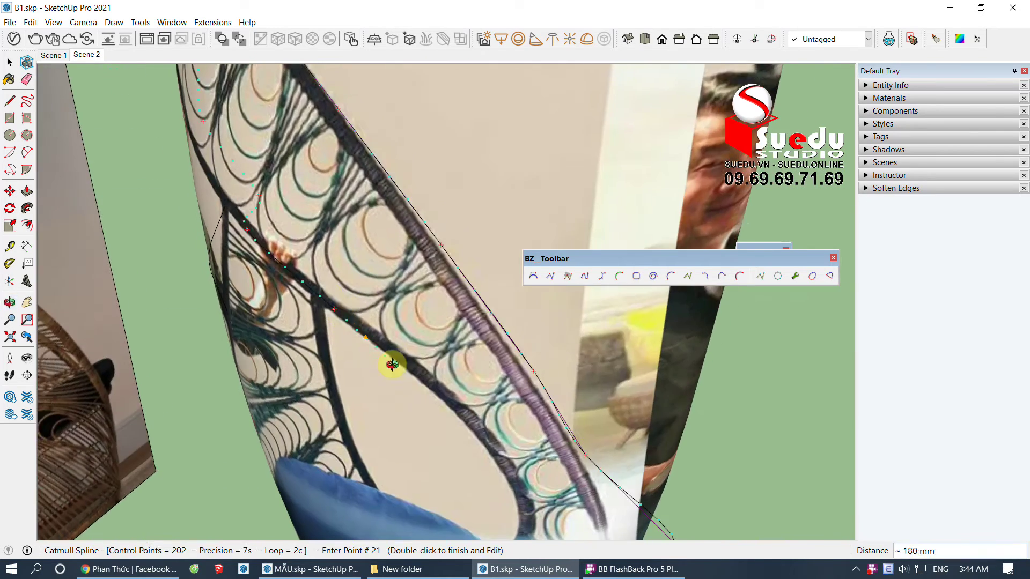
pyautogui.click(403, 302)
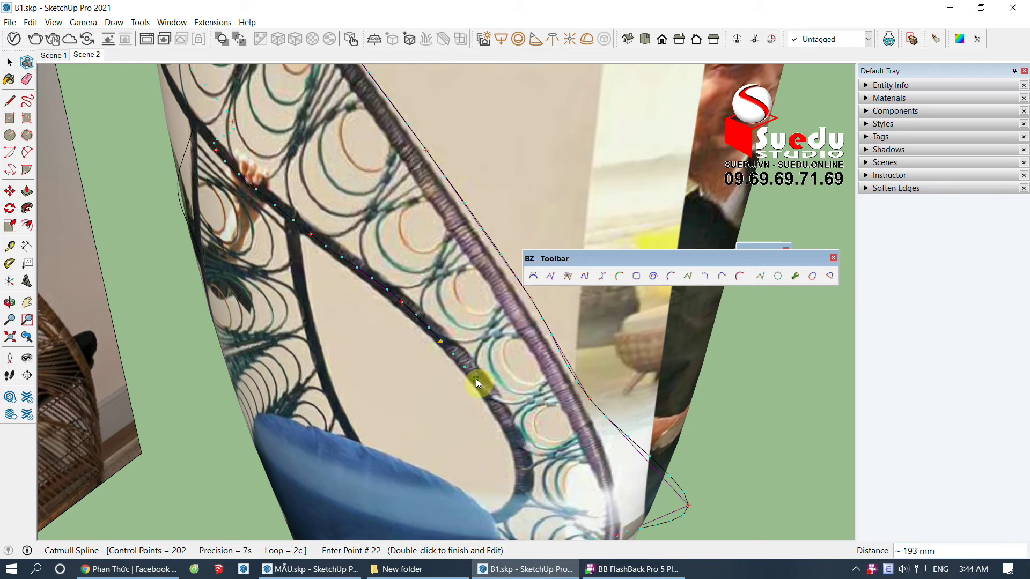
pyautogui.click(526, 472)
pyautogui.scroll(2, 523, 515)
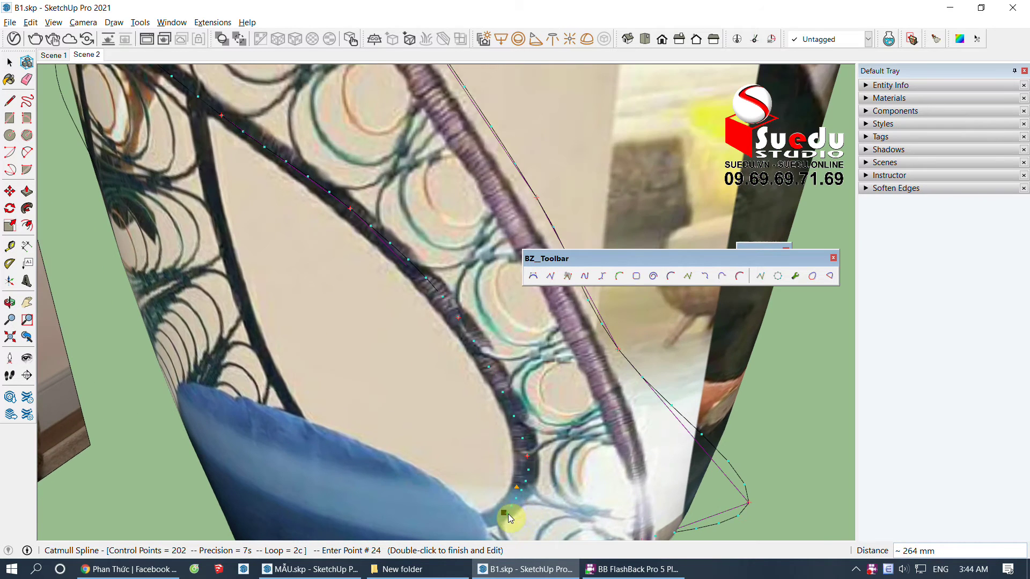
pyautogui.click(506, 507)
pyautogui.scroll(-1, 506, 492)
pyautogui.click(457, 492)
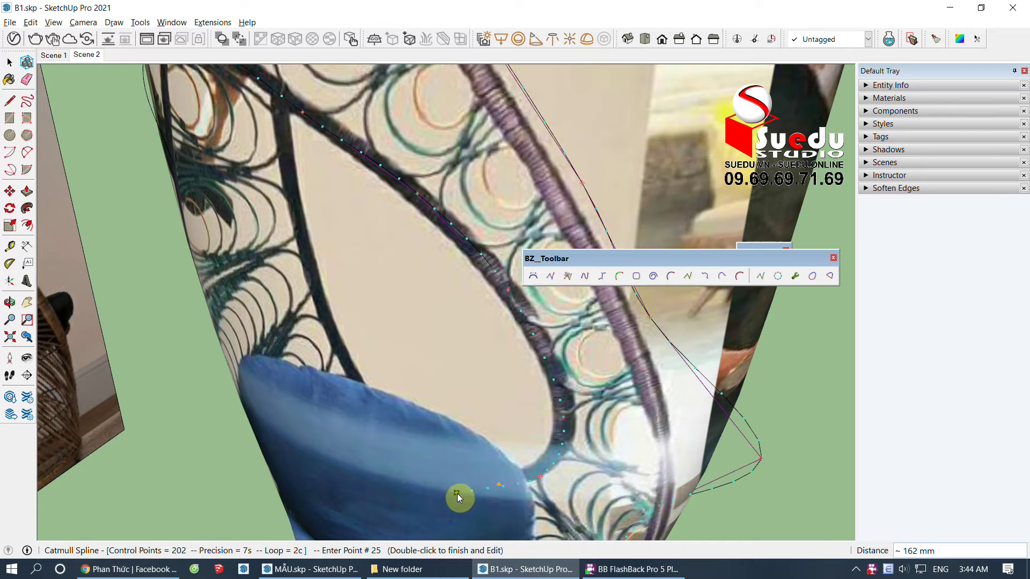
pyautogui.click(384, 433)
pyautogui.scroll(1, 327, 324)
pyautogui.moveTo(326, 324)
pyautogui.mouseDown(button='middle')
pyautogui.moveTo(365, 347)
pyautogui.moveTo(359, 314)
pyautogui.mouseUp(button='middle')
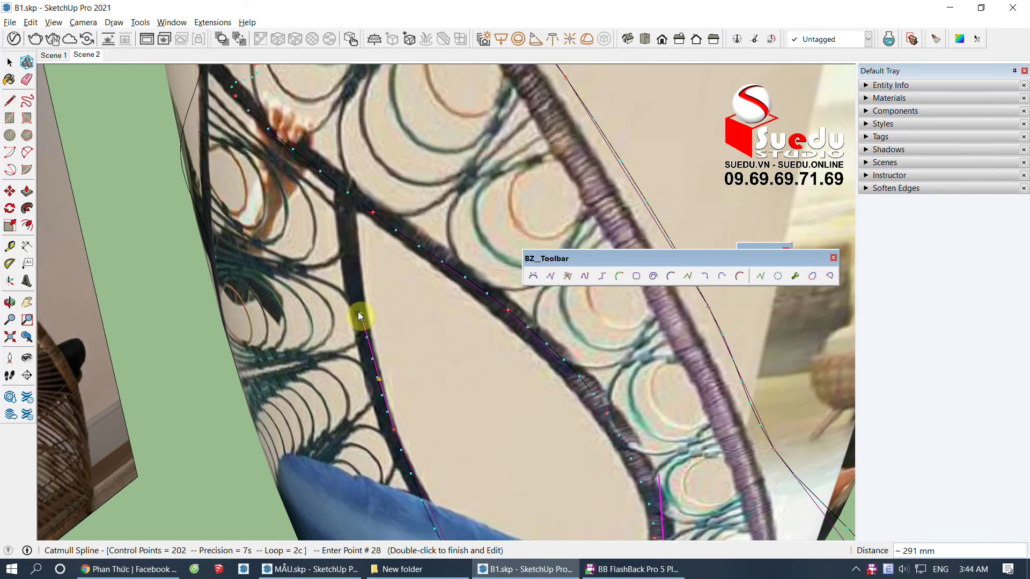
pyautogui.scroll(2, 357, 245)
pyautogui.scroll(2, 356, 226)
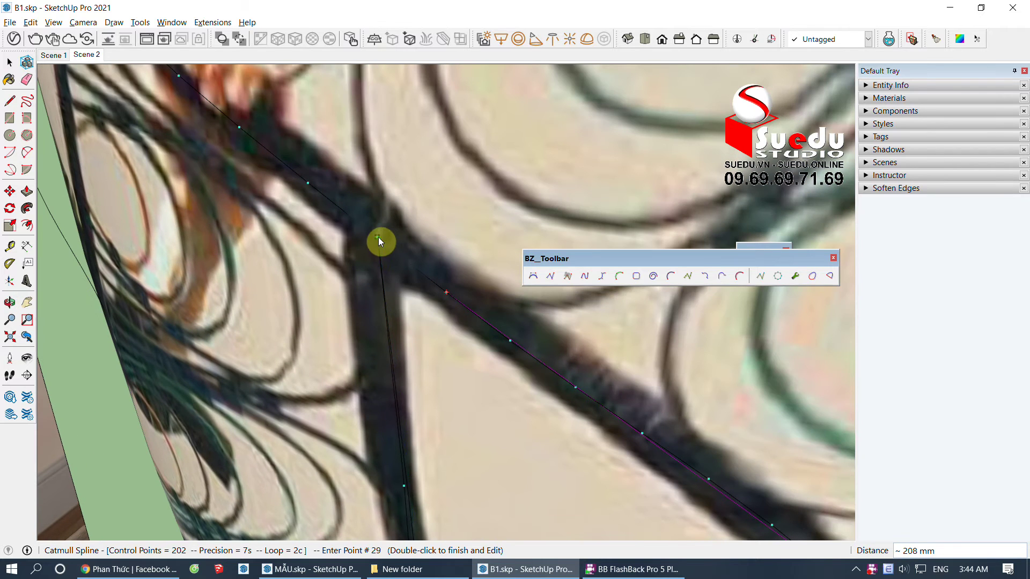
pyautogui.scroll(2, 370, 256)
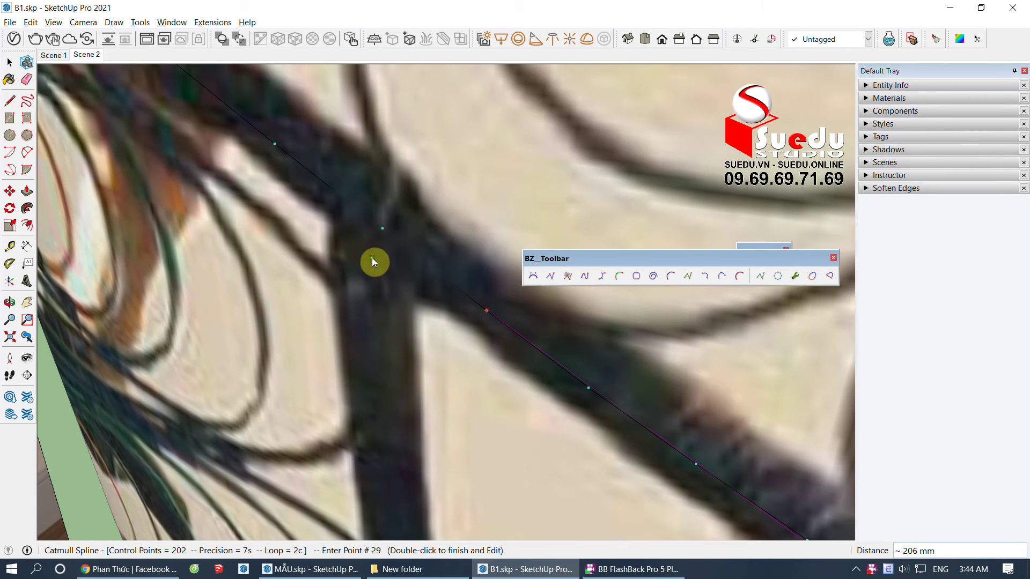
pyautogui.doubleClick(376, 262)
# Step: Move a spline control point onto the chair post
pyautogui.scroll(-3, 361, 262)
pyautogui.moveTo(361, 263)
pyautogui.mouseDown(button='middle')
pyautogui.moveTo(393, 364)
pyautogui.moveTo(375, 358)
pyautogui.mouseUp(button='middle')
pyautogui.scroll(1, 426, 428)
pyautogui.scroll(1, 395, 435)
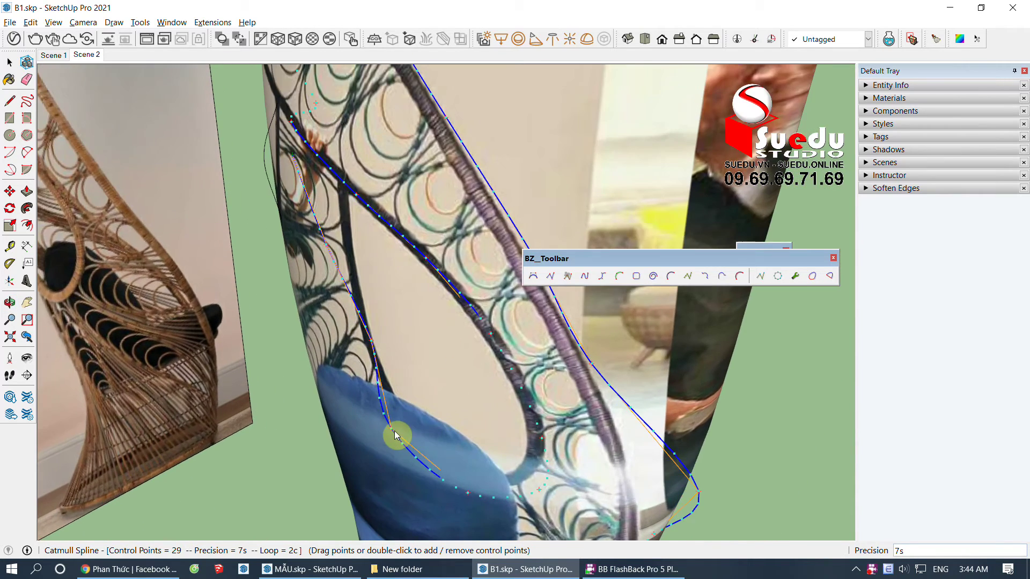
pyautogui.scroll(1, 383, 430)
pyautogui.scroll(2, 407, 428)
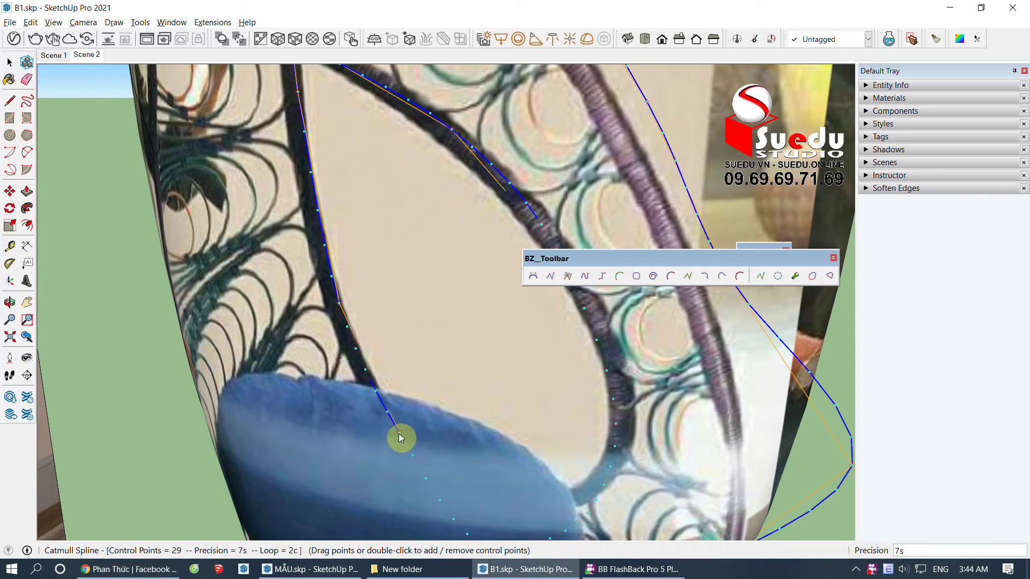
pyautogui.scroll(-2, 392, 449)
pyautogui.scroll(1, 368, 329)
pyautogui.scroll(1, 352, 193)
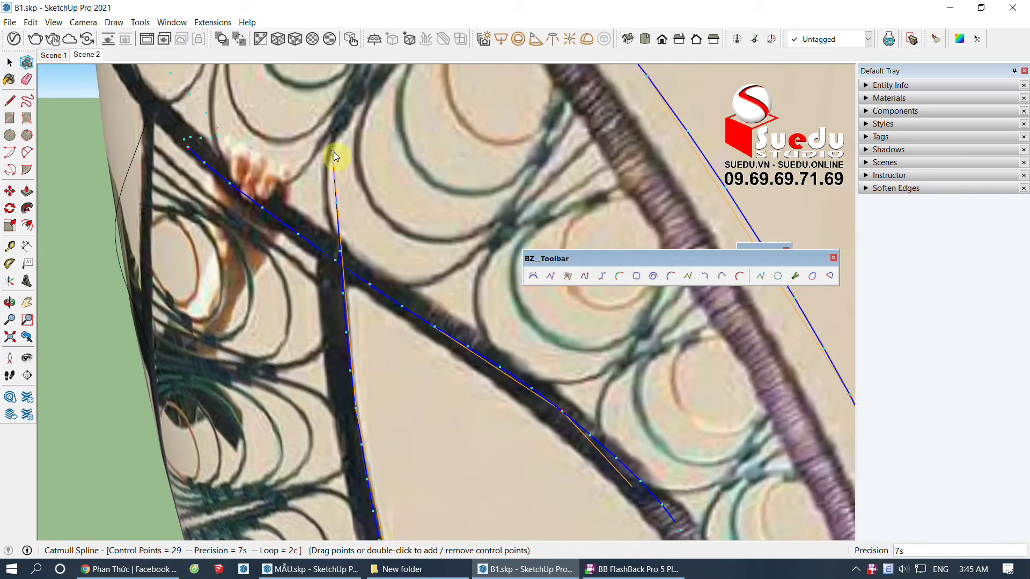
pyautogui.moveTo(342, 268)
pyautogui.mouseDown(button='middle')
pyautogui.moveTo(406, 360)
pyautogui.moveTo(420, 368)
pyautogui.moveTo(464, 354)
pyautogui.moveTo(409, 350)
pyautogui.moveTo(417, 391)
pyautogui.moveTo(470, 419)
pyautogui.moveTo(519, 419)
pyautogui.moveTo(416, 315)
pyautogui.mouseUp(button='middle')
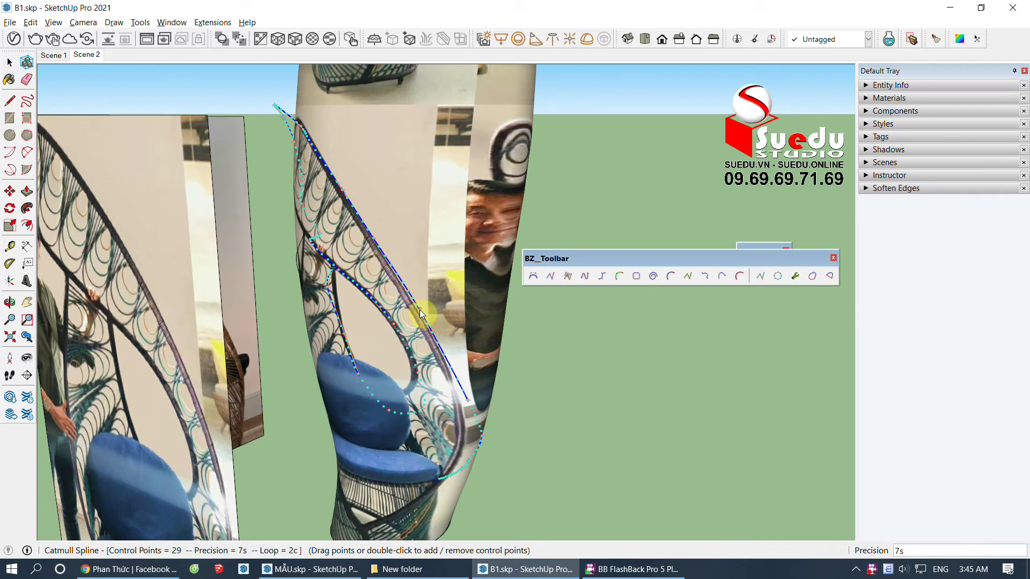
pyautogui.moveTo(465, 336)
pyautogui.mouseDown(button='middle')
pyautogui.moveTo(488, 396)
pyautogui.moveTo(463, 397)
pyautogui.moveTo(427, 421)
pyautogui.moveTo(449, 454)
pyautogui.moveTo(407, 441)
pyautogui.mouseUp(button='middle')
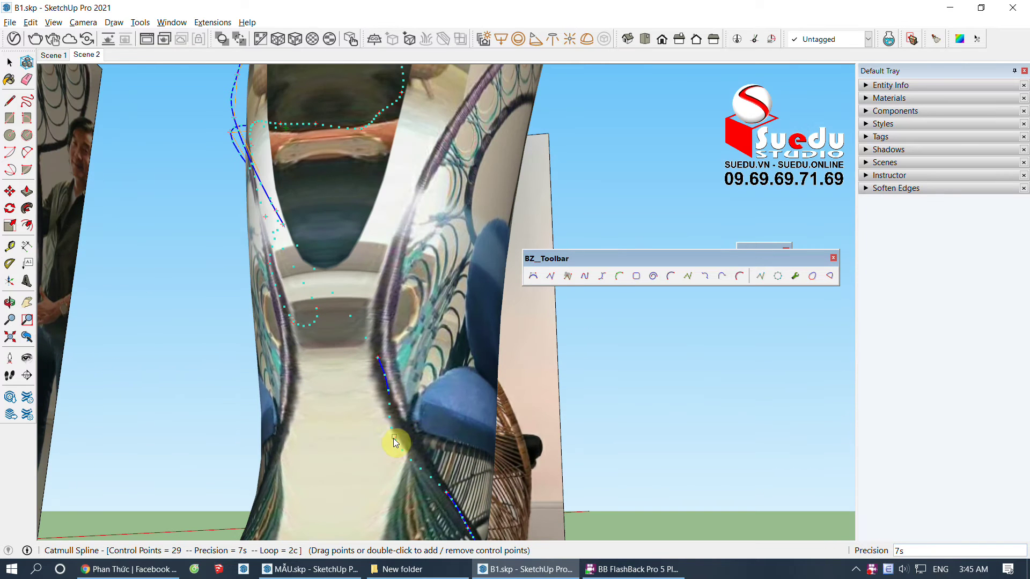
pyautogui.scroll(3, 411, 446)
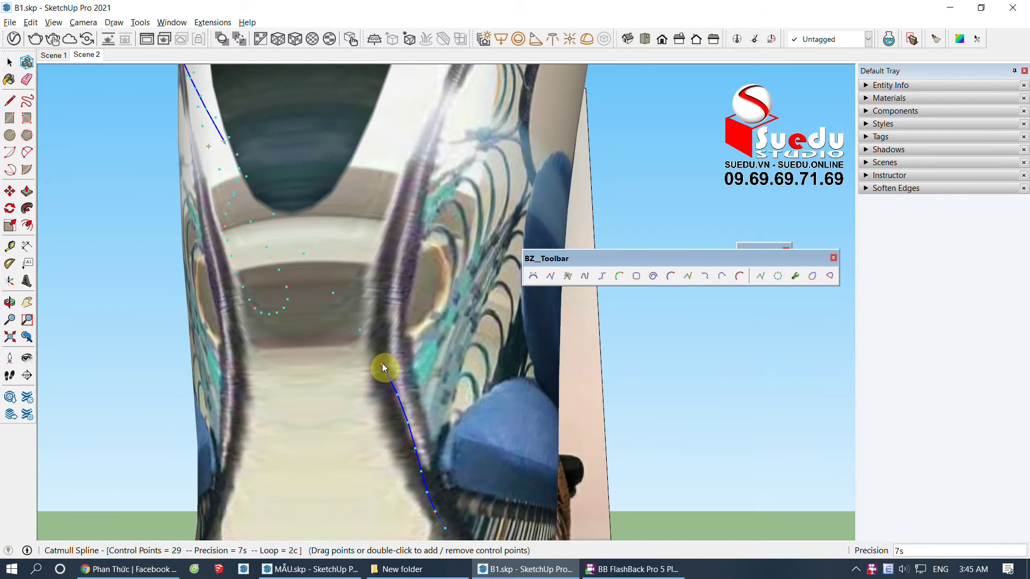
pyautogui.scroll(-3, 352, 371)
pyautogui.scroll(-2, 390, 381)
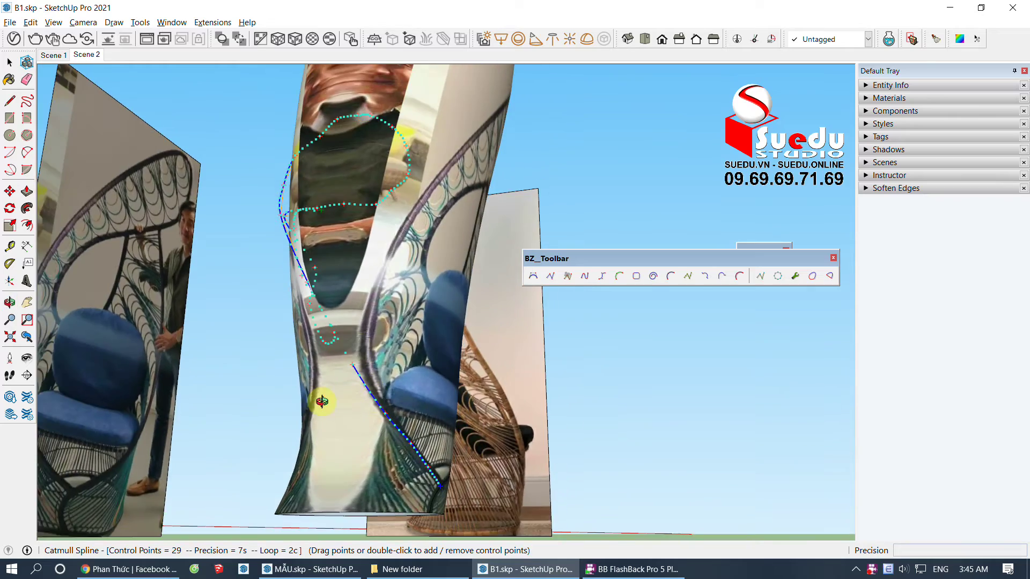
pyautogui.moveTo(322, 402); pyautogui.dragTo(558, 469, button='middle')
pyautogui.scroll(2, 594, 341)
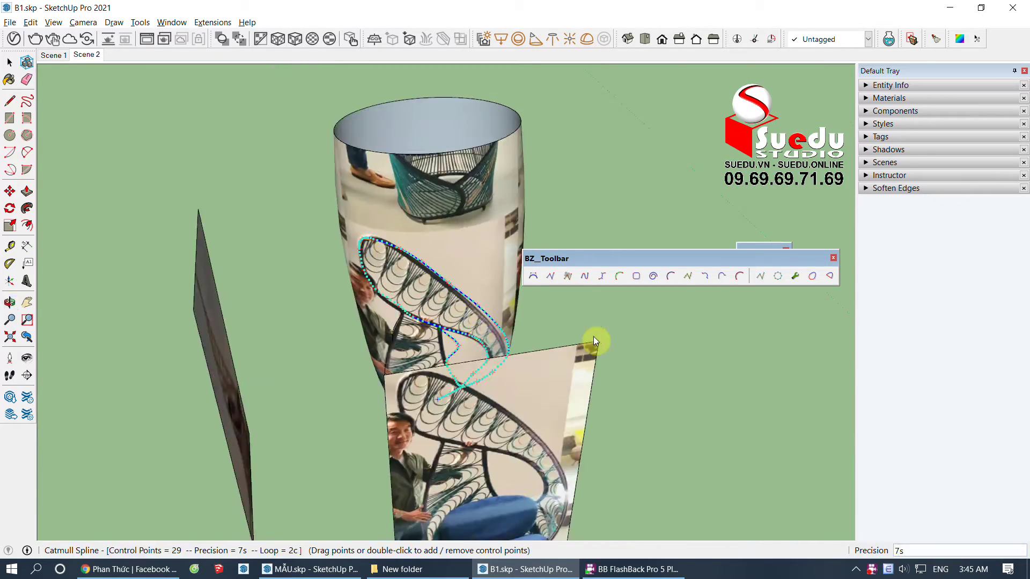
pyautogui.scroll(2, 437, 356)
pyautogui.scroll(2, 459, 356)
pyautogui.scroll(2, 514, 344)
pyautogui.moveTo(514, 326); pyautogui.dragTo(409, 356)
pyautogui.scroll(3, 399, 260)
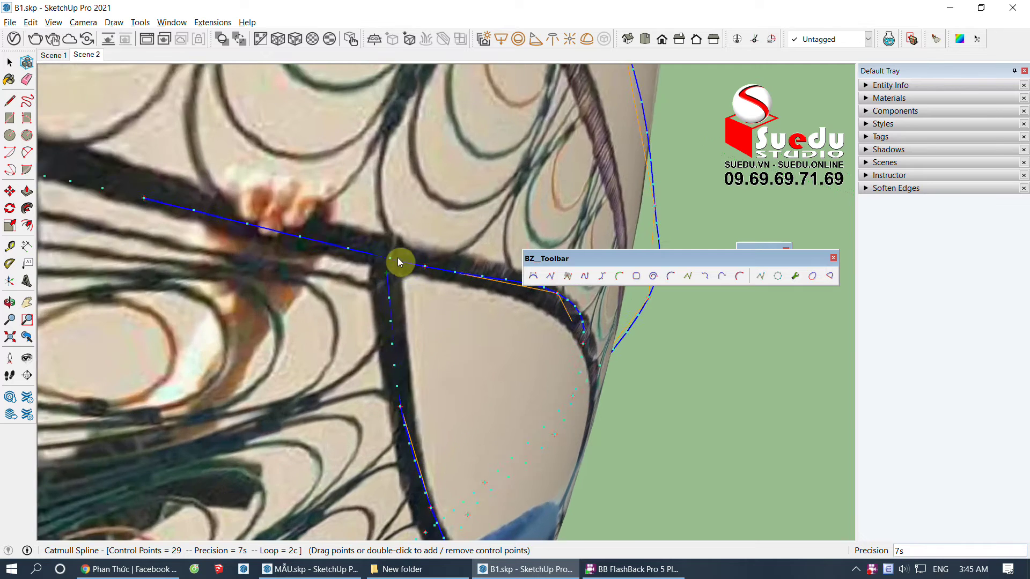
pyautogui.scroll(3, 420, 322)
# Step: Pull further control points up so the spline follows the chair rim
pyautogui.moveTo(420, 322); pyautogui.dragTo(471, 394, button='middle')
pyautogui.scroll(-3, 456, 376)
pyautogui.scroll(-5, 465, 333)
pyautogui.moveTo(465, 333)
pyautogui.mouseDown(button='middle')
pyautogui.moveTo(363, 384)
pyautogui.moveTo(361, 349)
pyautogui.moveTo(464, 351)
pyautogui.moveTo(515, 365)
pyautogui.mouseUp(button='middle')
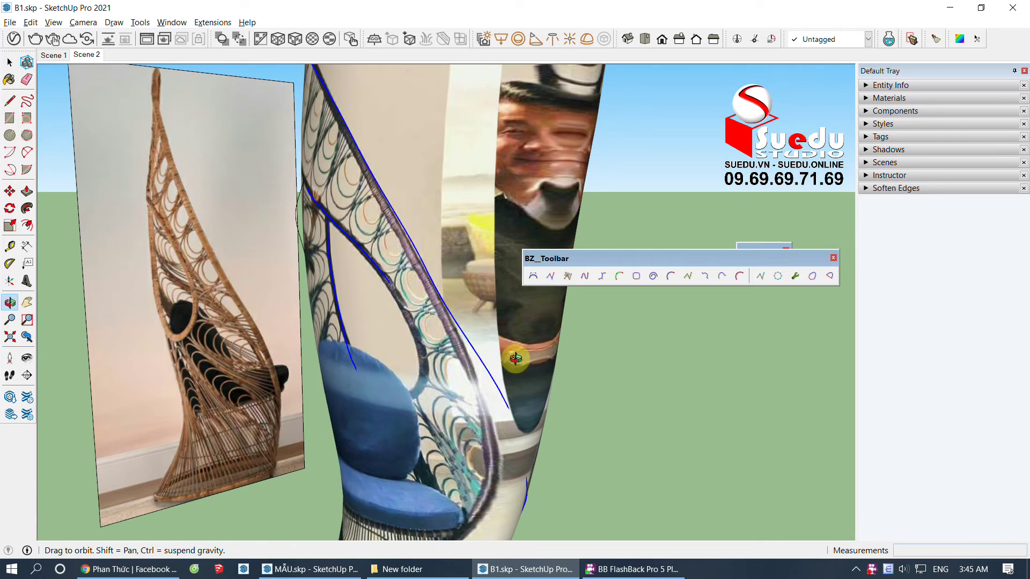
pyautogui.scroll(2, 515, 376)
pyautogui.scroll(2, 461, 430)
pyautogui.scroll(1, 462, 429)
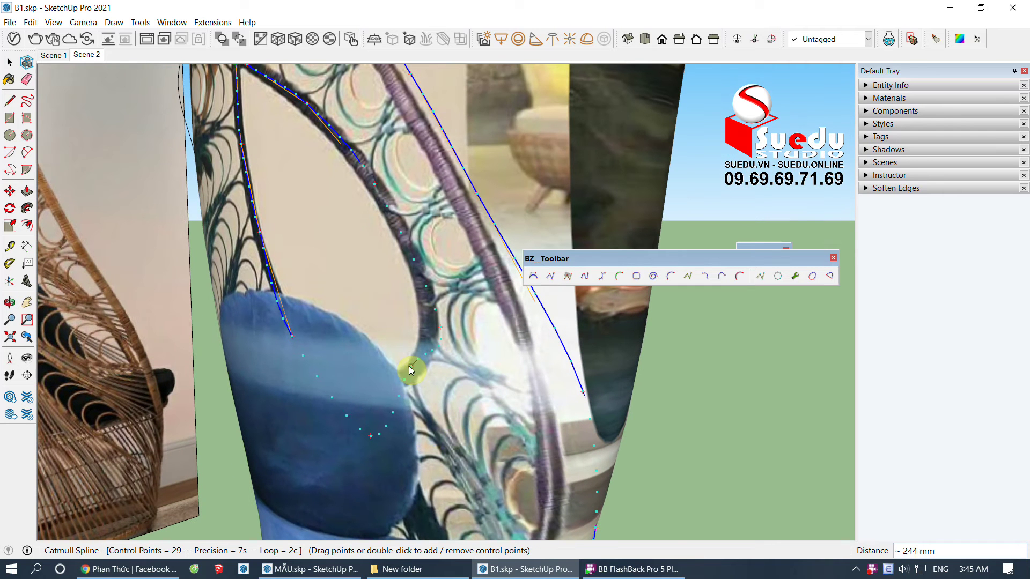
pyautogui.moveTo(374, 439); pyautogui.dragTo(351, 389)
pyautogui.scroll(-2, 423, 259)
pyautogui.scroll(3, 438, 301)
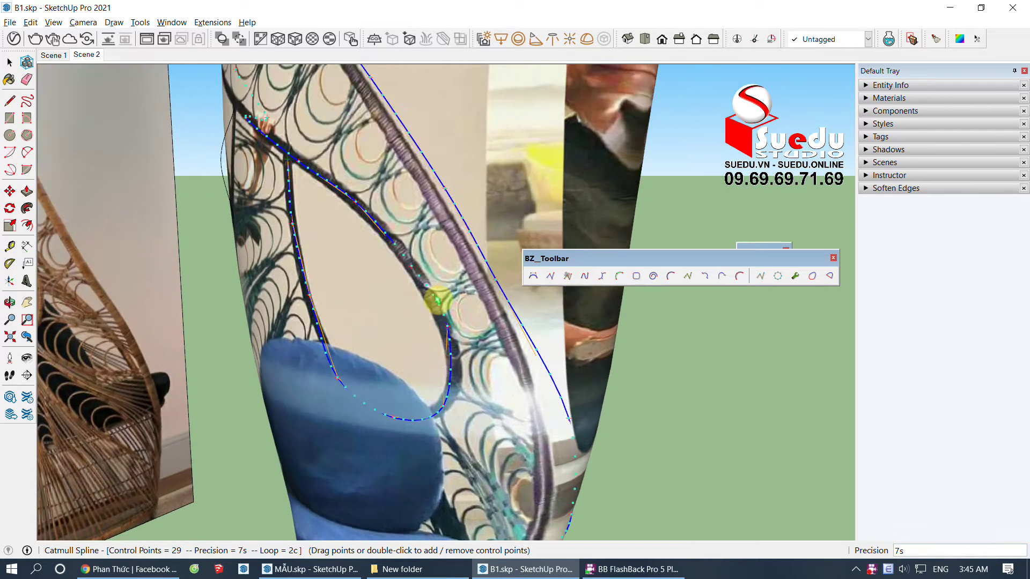
pyautogui.scroll(2, 437, 300)
pyautogui.scroll(-1, 462, 358)
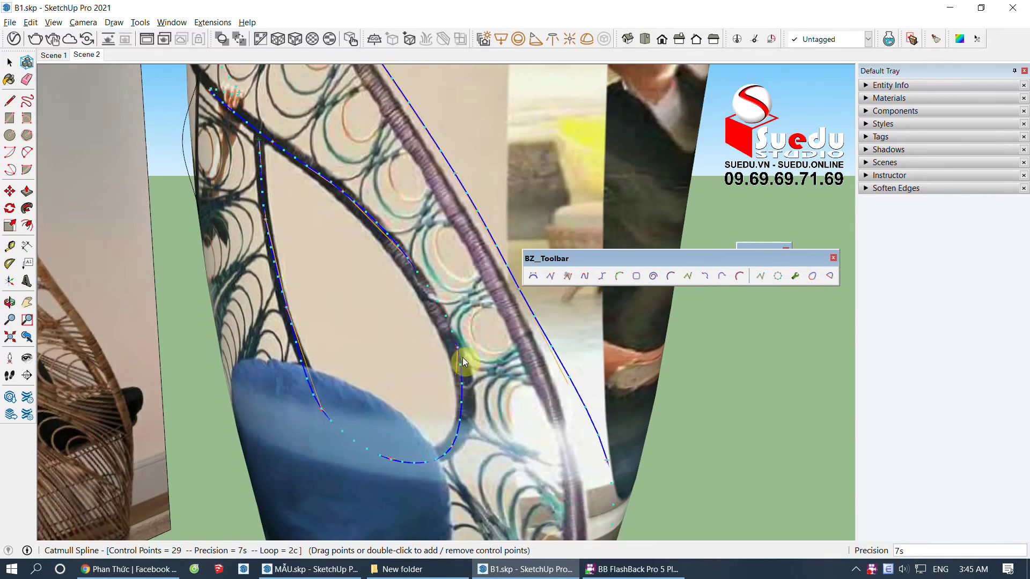
pyautogui.scroll(3, 462, 358)
pyautogui.scroll(-2, 380, 264)
pyautogui.scroll(-1, 390, 279)
pyautogui.scroll(-5, 390, 280)
pyautogui.moveTo(368, 356); pyautogui.dragTo(650, 276, button='middle')
pyautogui.scroll(4, 368, 345)
pyautogui.moveTo(368, 344)
pyautogui.mouseDown(button='middle')
pyautogui.moveTo(565, 410)
pyautogui.moveTo(598, 368)
pyautogui.mouseUp(button='middle')
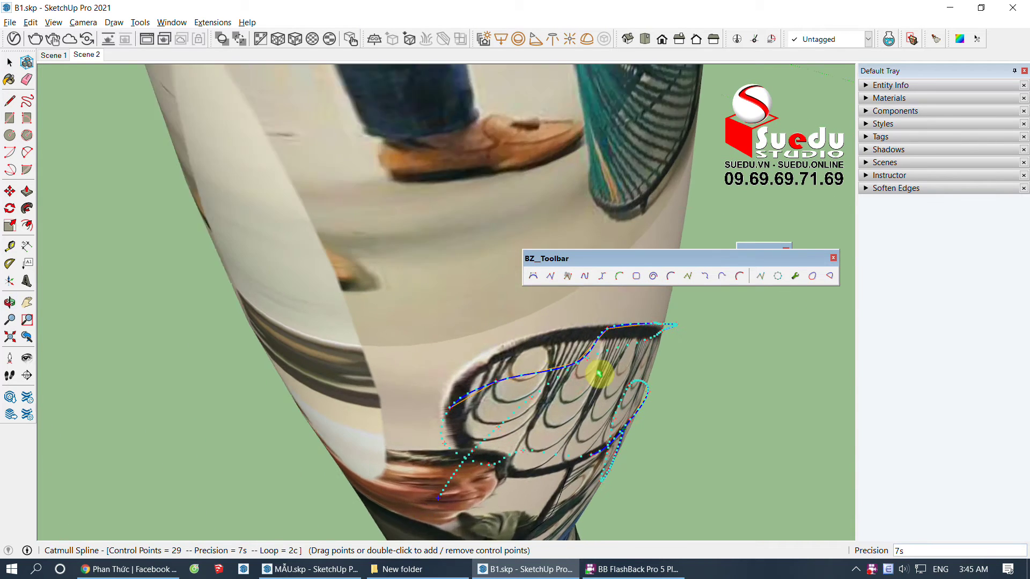
pyautogui.scroll(3, 564, 362)
pyautogui.moveTo(567, 363); pyautogui.dragTo(535, 331)
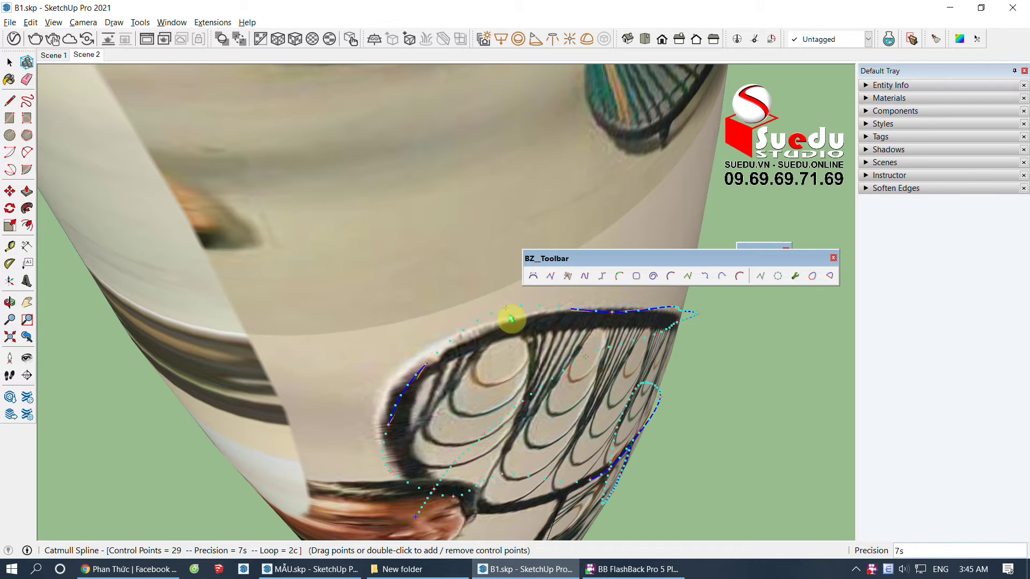
# Step: Orbit around the vase and picture panels to check the reshaped spline
pyautogui.moveTo(507, 311)
pyautogui.mouseDown(button='middle')
pyautogui.moveTo(478, 402)
pyautogui.moveTo(433, 387)
pyautogui.moveTo(450, 371)
pyautogui.moveTo(421, 391)
pyautogui.mouseUp(button='middle')
pyautogui.scroll(2, 421, 391)
pyautogui.scroll(2, 406, 418)
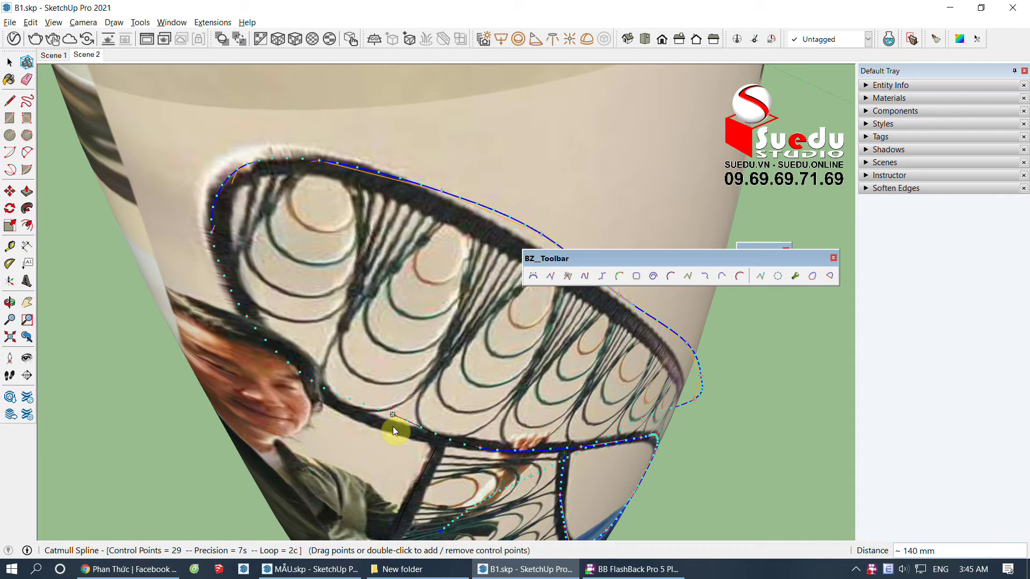
pyautogui.scroll(2, 317, 384)
pyautogui.scroll(-3, 299, 387)
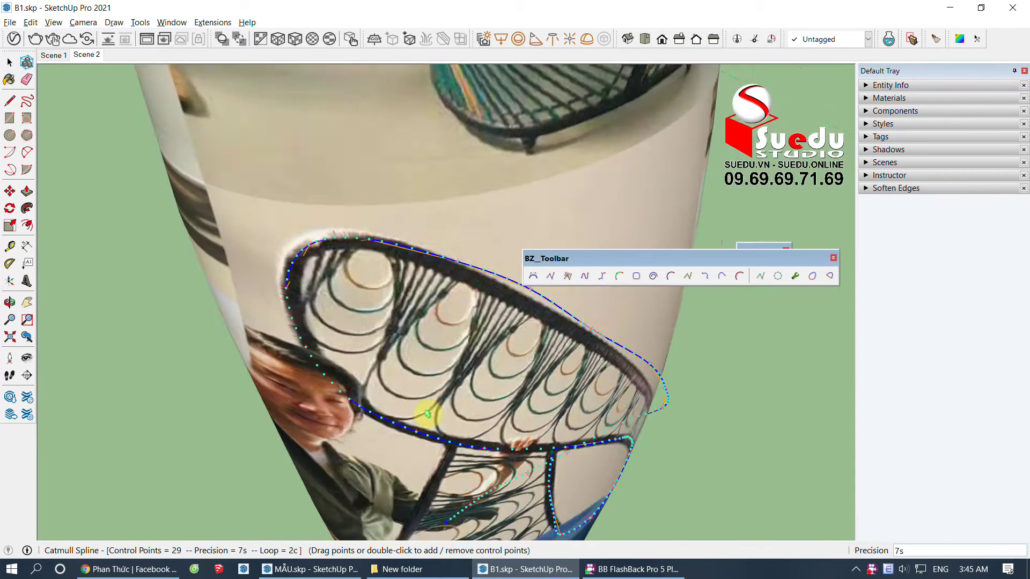
pyautogui.scroll(-3, 425, 414)
pyautogui.moveTo(448, 329); pyautogui.dragTo(279, 310, button='middle')
pyautogui.scroll(-1, 381, 410)
pyautogui.scroll(3, 379, 411)
pyautogui.moveTo(379, 411)
pyautogui.mouseDown(button='middle')
pyautogui.moveTo(306, 323)
pyautogui.moveTo(438, 370)
pyautogui.moveTo(402, 368)
pyautogui.mouseUp(button='middle')
pyautogui.scroll(2, 368, 317)
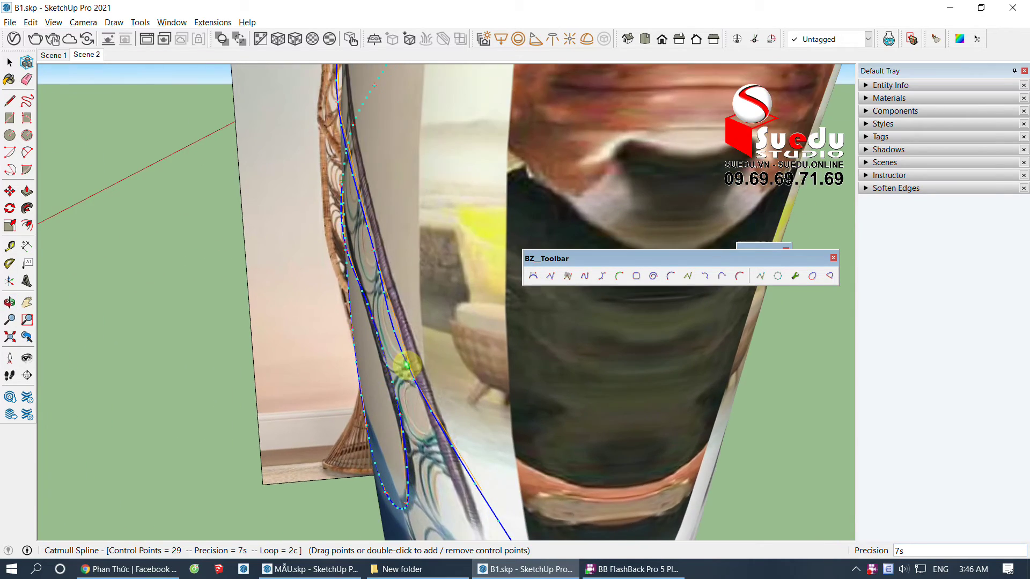
pyautogui.scroll(2, 414, 386)
pyautogui.scroll(-3, 427, 334)
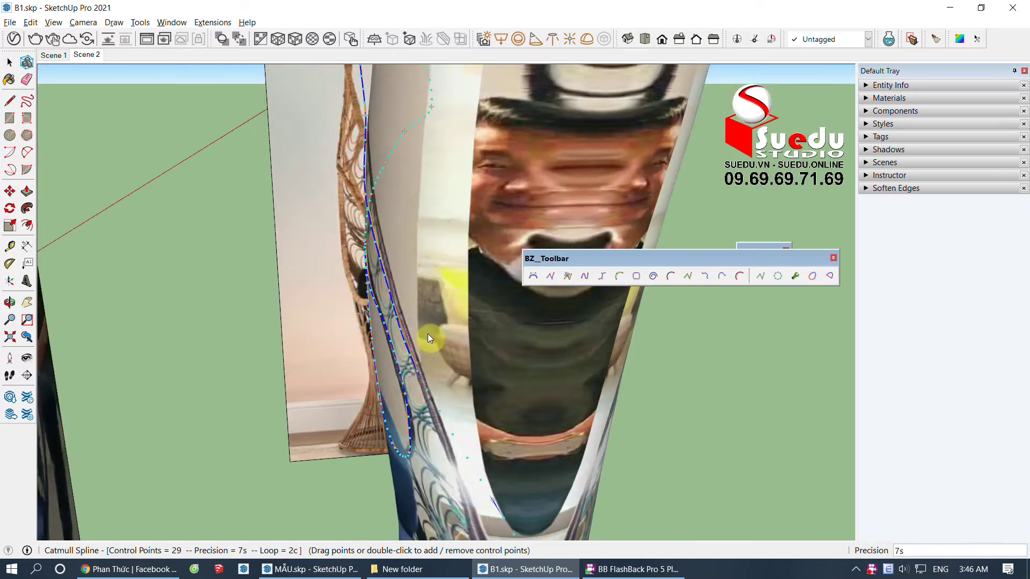
pyautogui.scroll(-3, 425, 333)
pyautogui.moveTo(426, 334)
pyautogui.mouseDown(button='middle')
pyautogui.moveTo(349, 322)
pyautogui.moveTo(388, 288)
pyautogui.mouseUp(button='middle')
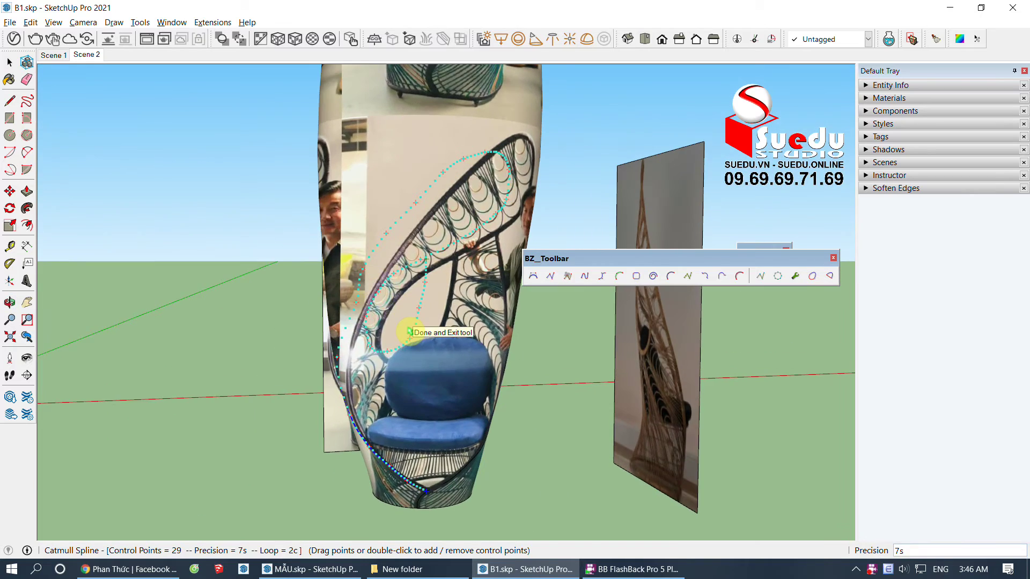
pyautogui.scroll(-3, 409, 331)
pyautogui.moveTo(301, 349)
pyautogui.mouseDown(button='middle')
pyautogui.moveTo(461, 322)
pyautogui.moveTo(424, 261)
pyautogui.moveTo(357, 418)
pyautogui.moveTo(460, 368)
pyautogui.moveTo(421, 349)
pyautogui.moveTo(492, 417)
pyautogui.mouseUp(button='middle')
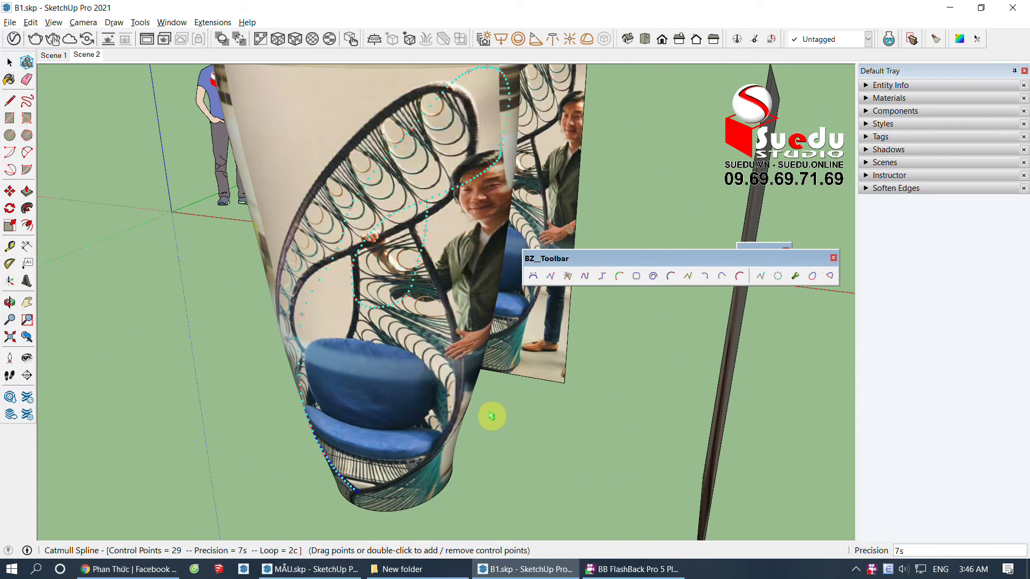
pyautogui.write('10')
# Step: Apply 10s precision, finish editing the spline, and explode the curve into separate edges
pyautogui.press('Return')
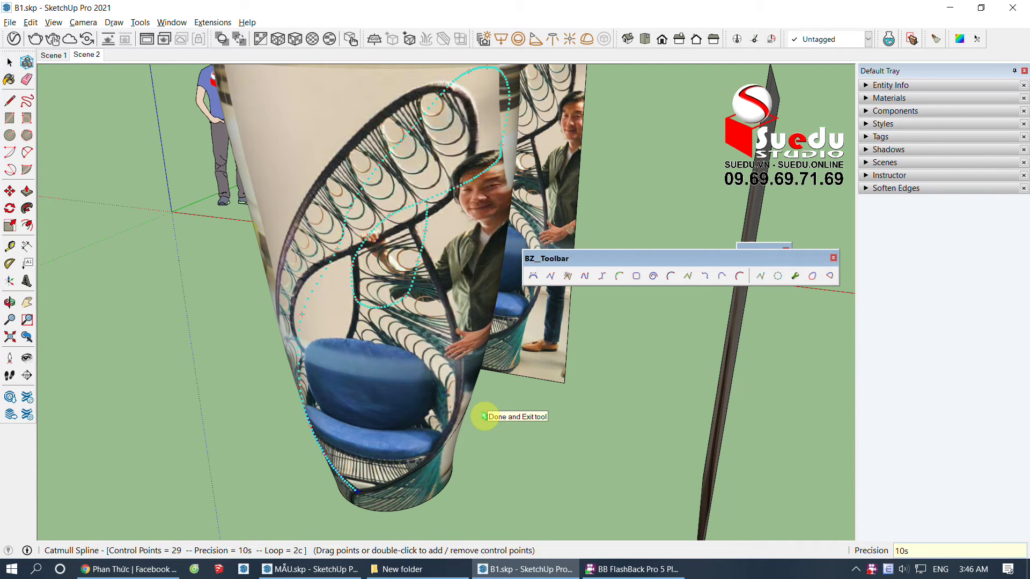
pyautogui.press('space')
pyautogui.moveTo(365, 486); pyautogui.dragTo(360, 509, button='middle')
pyautogui.scroll(3, 360, 510)
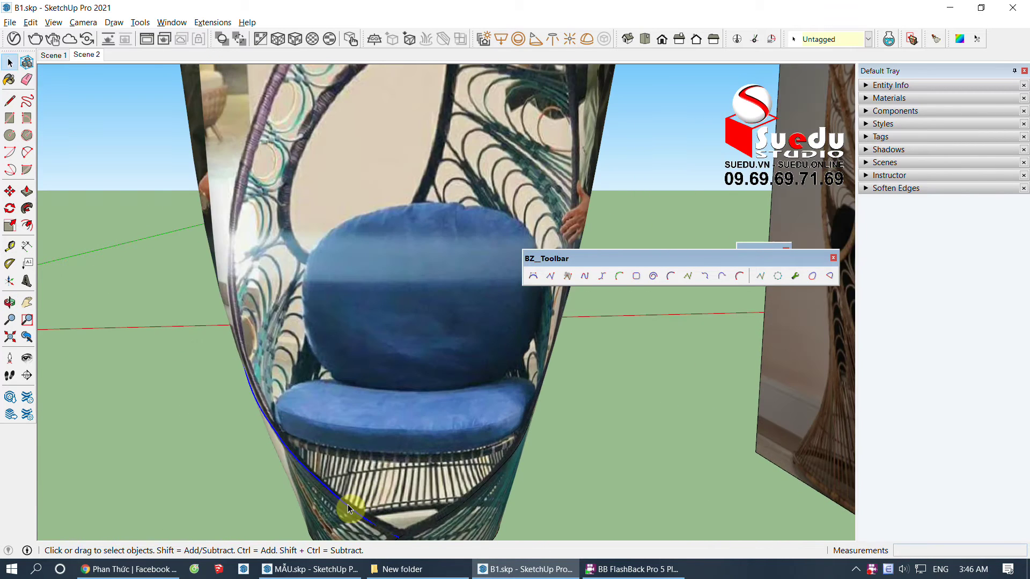
pyautogui.rightClick(347, 506)
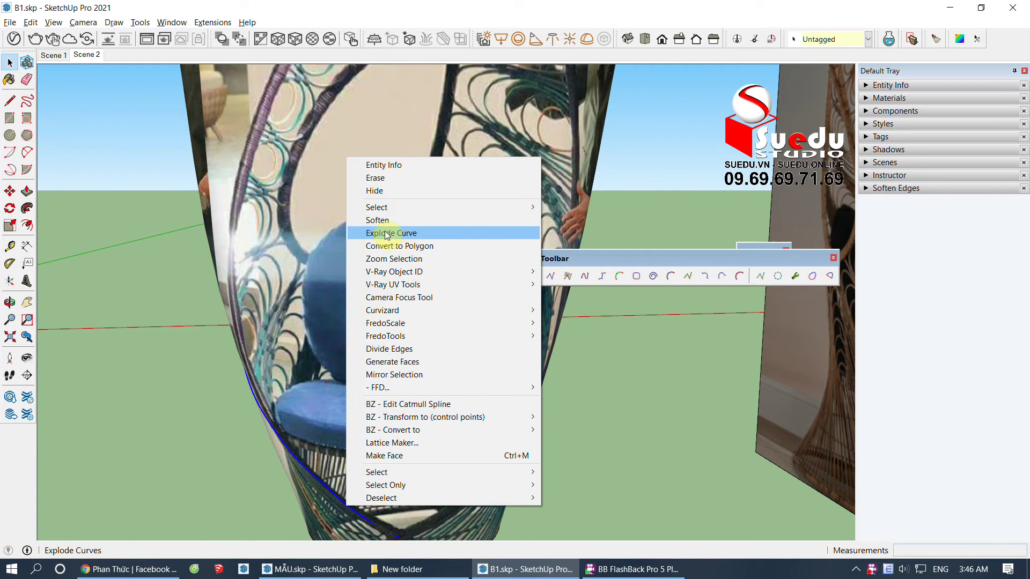
pyautogui.click(387, 233)
pyautogui.scroll(3, 310, 474)
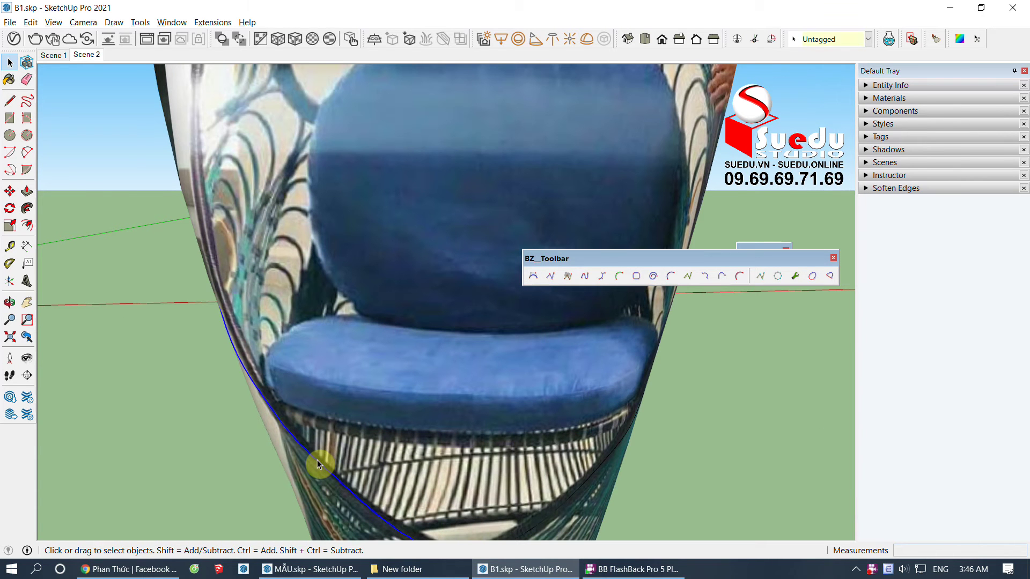
# Step: Make the exploded curve edges into a component
pyautogui.press('g')
pyautogui.click(529, 417)
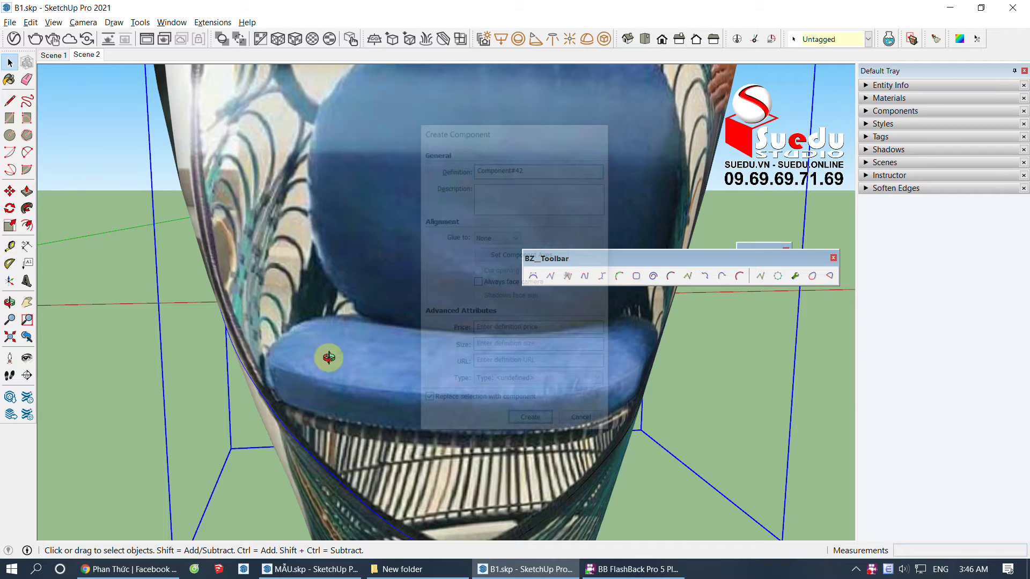
pyautogui.scroll(-10, 329, 357)
pyautogui.moveTo(519, 485); pyautogui.dragTo(444, 435, button='middle')
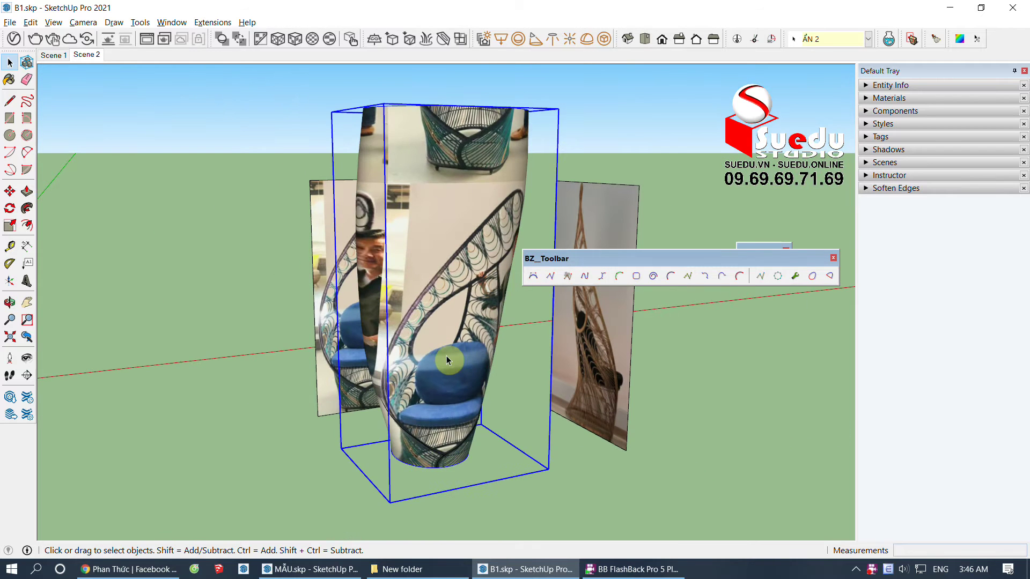
pyautogui.moveTo(453, 350)
pyautogui.mouseDown(button='middle')
pyautogui.moveTo(533, 456)
pyautogui.moveTo(647, 444)
pyautogui.moveTo(433, 285)
pyautogui.moveTo(466, 237)
pyautogui.moveTo(472, 299)
pyautogui.moveTo(464, 287)
pyautogui.moveTo(469, 299)
pyautogui.moveTo(667, 163)
pyautogui.moveTo(727, 96)
pyautogui.moveTo(496, 98)
pyautogui.moveTo(490, 340)
pyautogui.moveTo(409, 391)
pyautogui.moveTo(430, 474)
pyautogui.moveTo(517, 414)
pyautogui.moveTo(478, 364)
pyautogui.moveTo(535, 396)
pyautogui.moveTo(424, 306)
pyautogui.mouseUp(button='middle')
# Step: Orbit past the textured vase and select the blue chair curve
pyautogui.click(414, 255)
pyautogui.moveTo(414, 255)
pyautogui.mouseDown(button='middle')
pyautogui.moveTo(388, 295)
pyautogui.moveTo(424, 303)
pyautogui.mouseUp(button='middle')
pyautogui.scroll(3, 473, 283)
pyautogui.press('space')
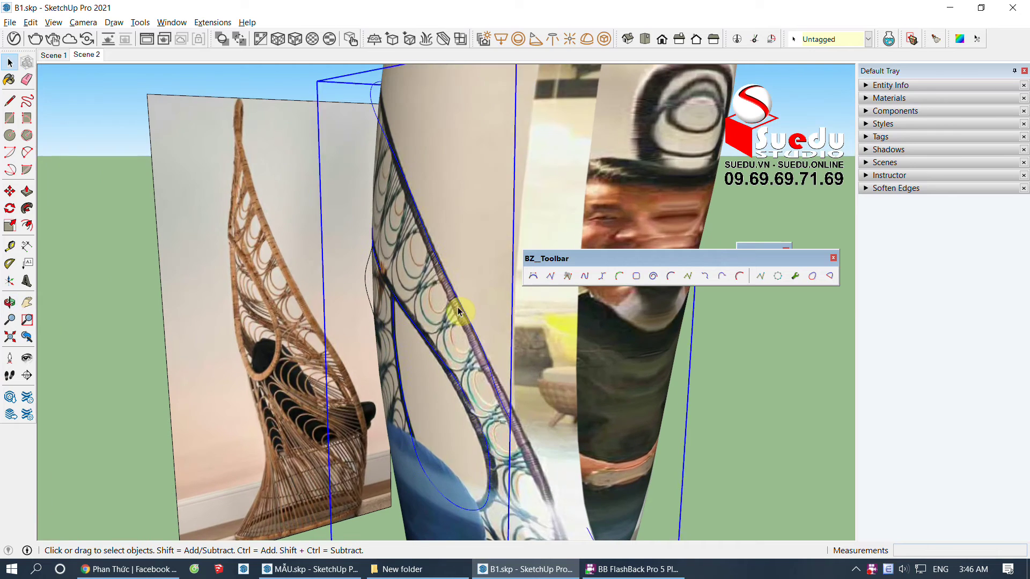
pyautogui.click(458, 306)
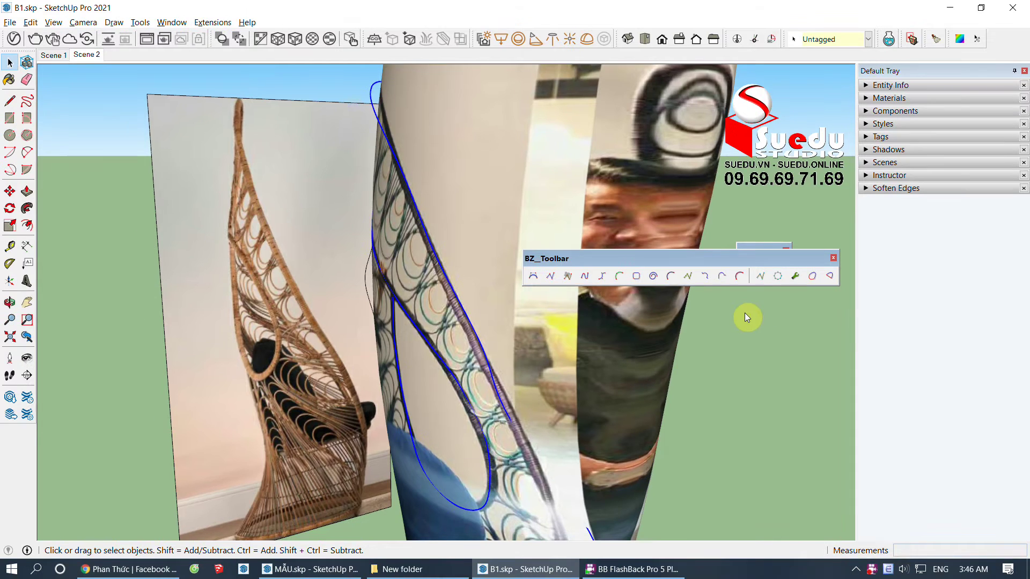
# Step: Drag the 29-point Catmull spline along the woven back rail, orbiting to check the fit
pyautogui.moveTo(744, 314); pyautogui.dragTo(466, 365, button='middle')
pyautogui.scroll(2, 466, 365)
pyautogui.scroll(2, 488, 327)
pyautogui.scroll(2, 496, 320)
pyautogui.scroll(2, 494, 320)
pyautogui.scroll(-3, 495, 320)
pyautogui.moveTo(471, 338)
pyautogui.mouseDown(button='middle')
pyautogui.moveTo(402, 315)
pyautogui.moveTo(485, 368)
pyautogui.moveTo(457, 352)
pyautogui.mouseUp(button='middle')
pyautogui.scroll(3, 402, 236)
pyautogui.scroll(1, 397, 241)
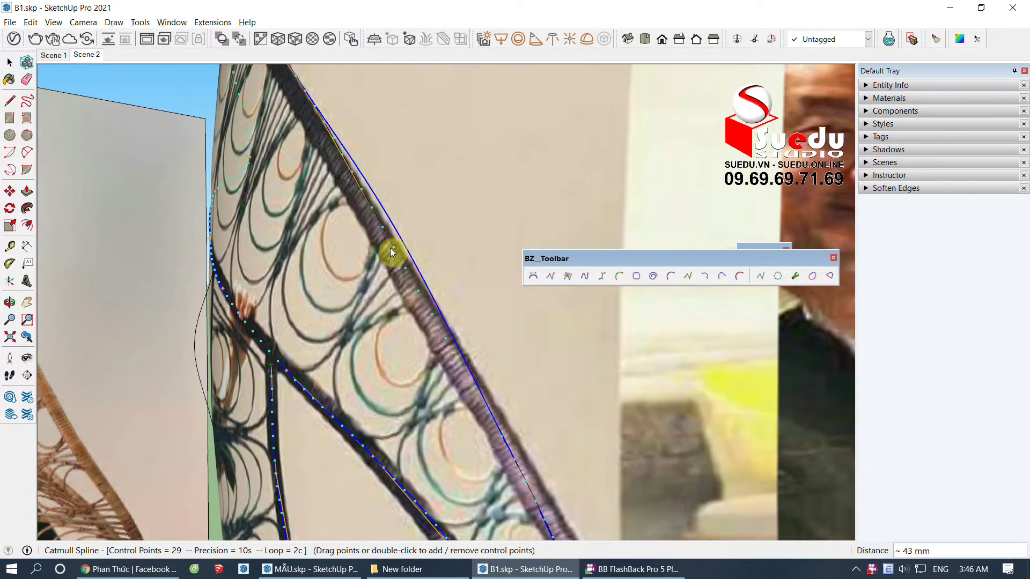
pyautogui.moveTo(393, 248); pyautogui.dragTo(480, 371, button='middle')
pyautogui.scroll(2, 398, 230)
pyautogui.moveTo(398, 230); pyautogui.dragTo(483, 379, button='middle')
pyautogui.scroll(-3, 426, 282)
pyautogui.scroll(3, 379, 243)
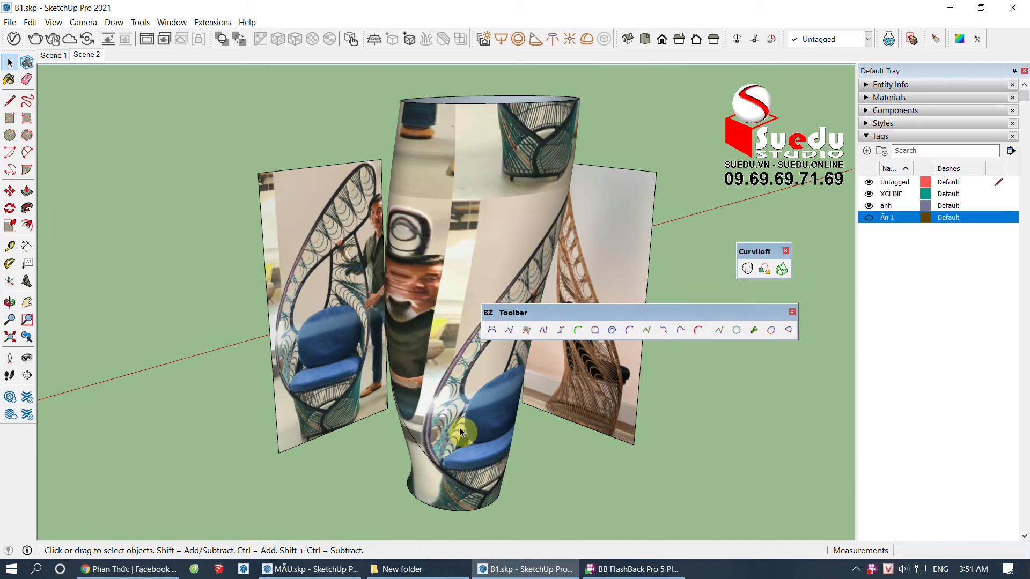
# Step: Remove the textured vase and select the chair curve group and inner curve
pyautogui.click(455, 429)
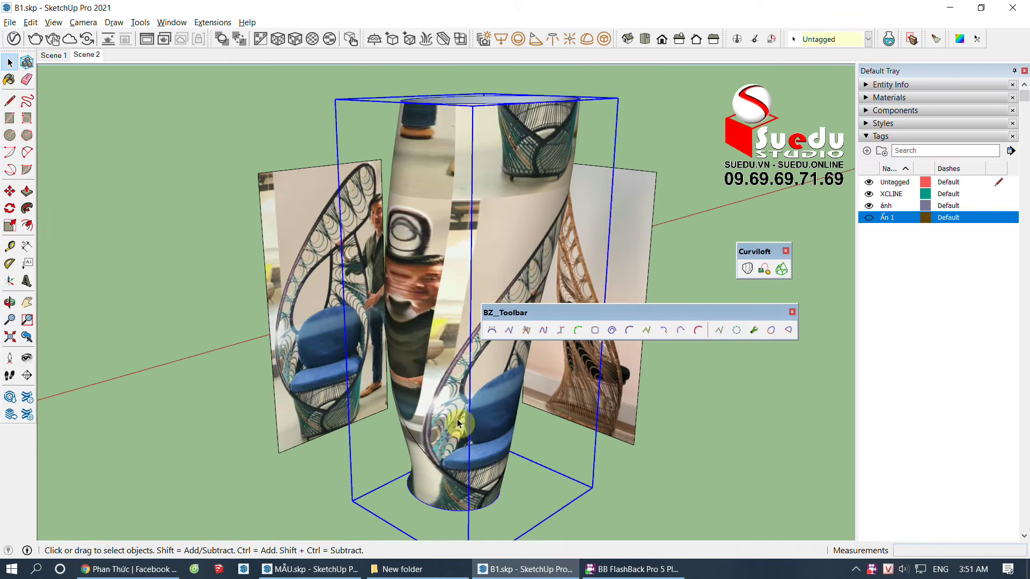
pyautogui.press('Delete')
pyautogui.click(437, 443)
pyautogui.moveTo(464, 427)
pyautogui.mouseDown(button='middle')
pyautogui.moveTo(392, 430)
pyautogui.moveTo(472, 414)
pyautogui.mouseUp(button='middle')
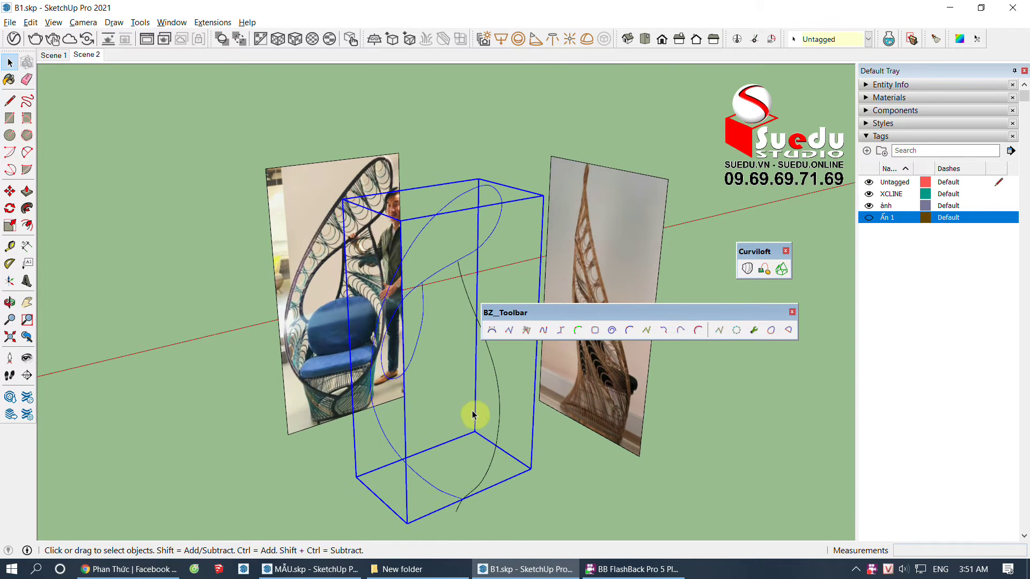
pyautogui.click(500, 450)
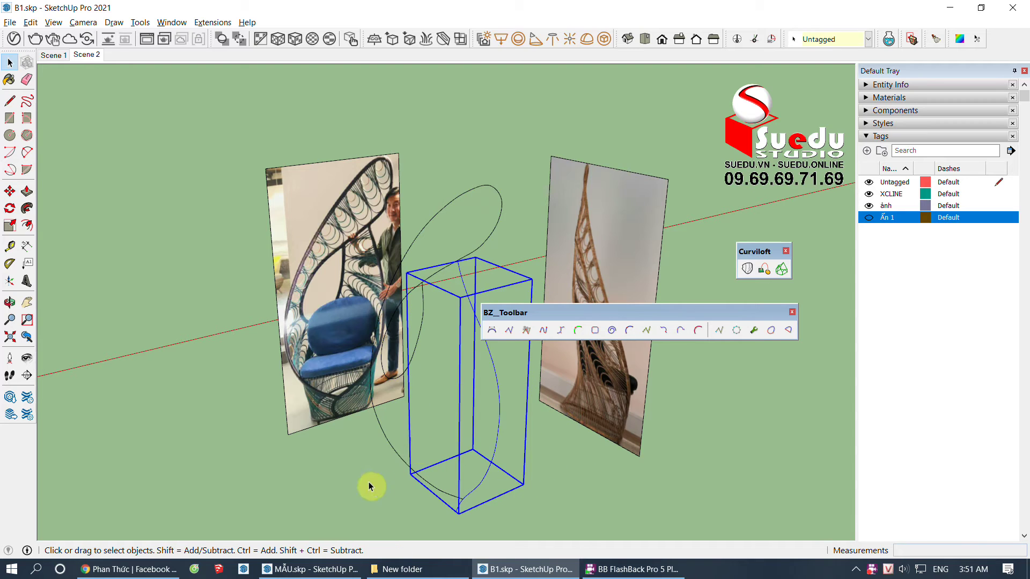
pyautogui.click(446, 468)
pyautogui.moveTo(421, 294)
pyautogui.mouseDown(button='middle')
pyautogui.moveTo(443, 273)
pyautogui.moveTo(670, 169)
pyautogui.moveTo(645, 94)
pyautogui.moveTo(476, 94)
pyautogui.moveTo(459, 299)
pyautogui.moveTo(365, 275)
pyautogui.moveTo(428, 345)
pyautogui.mouseUp(button='middle')
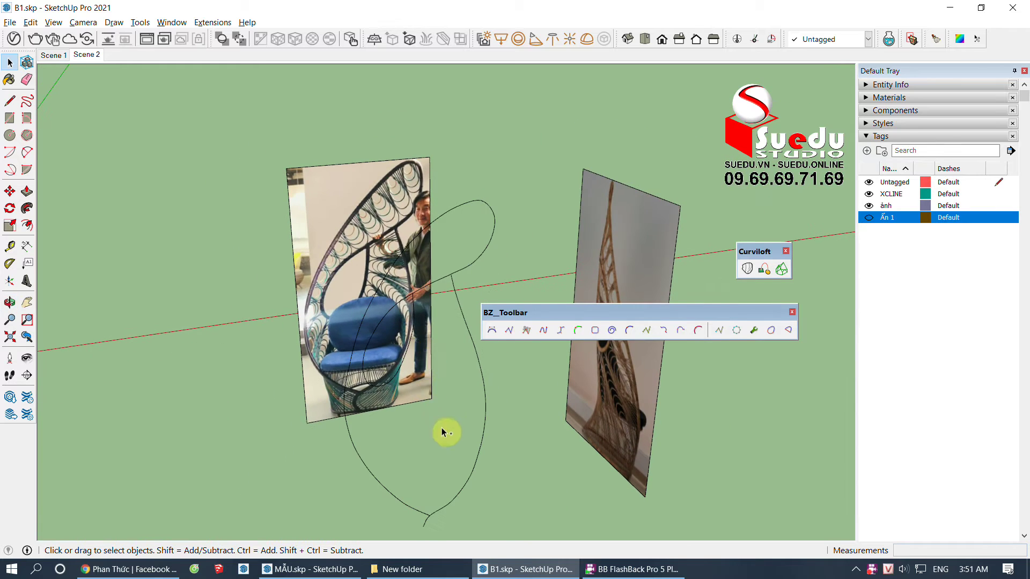
pyautogui.moveTo(444, 429); pyautogui.dragTo(526, 390, button='middle')
# Step: Zoom and orbit to reveal the textured surface behind the curves, then cancel with Escape
pyautogui.scroll(-1, 390, 339)
pyautogui.scroll(-3, 433, 298)
pyautogui.scroll(2, 433, 299)
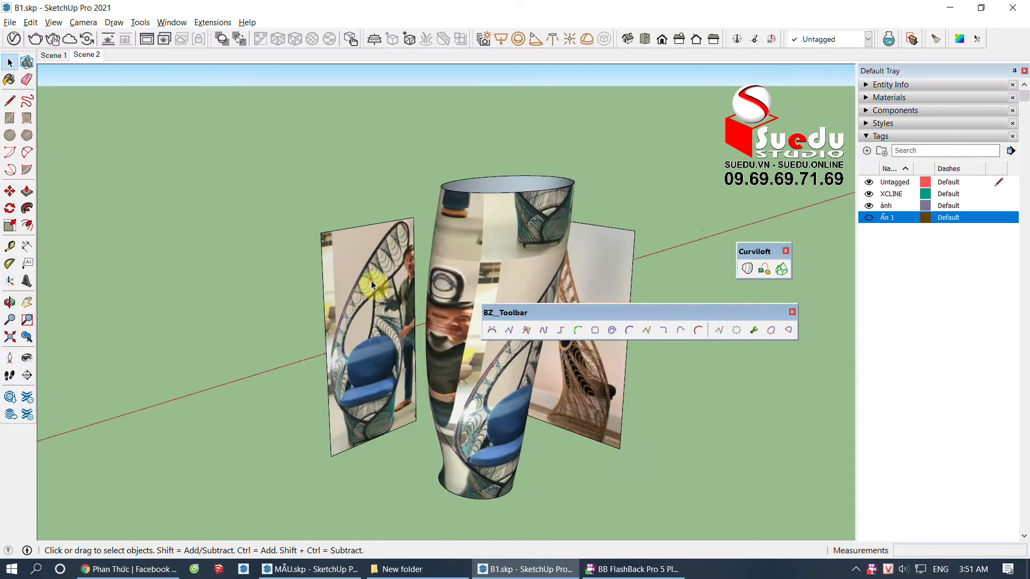
pyautogui.scroll(5, 396, 240)
pyautogui.scroll(2, 397, 240)
pyautogui.scroll(2, 420, 204)
pyautogui.scroll(1, 426, 156)
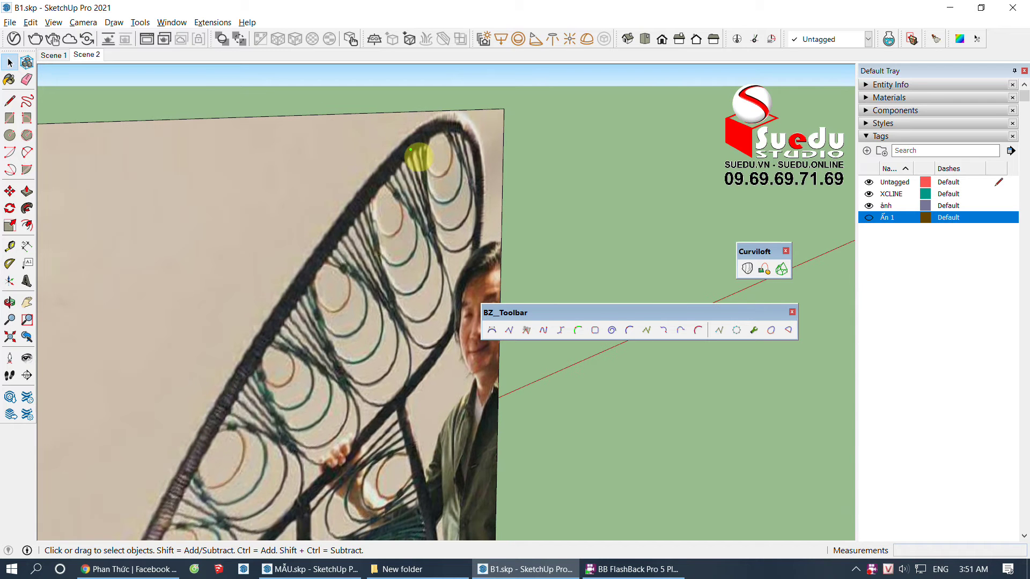
pyautogui.moveTo(411, 149); pyautogui.dragTo(469, 141)
pyautogui.moveTo(400, 172)
pyautogui.mouseDown()
pyautogui.moveTo(461, 317)
pyautogui.moveTo(343, 206)
pyautogui.mouseUp()
pyautogui.moveTo(336, 248)
pyautogui.mouseDown()
pyautogui.moveTo(367, 292)
pyautogui.moveTo(380, 408)
pyautogui.moveTo(308, 329)
pyautogui.moveTo(241, 397)
pyautogui.mouseUp()
pyautogui.press('Escape')
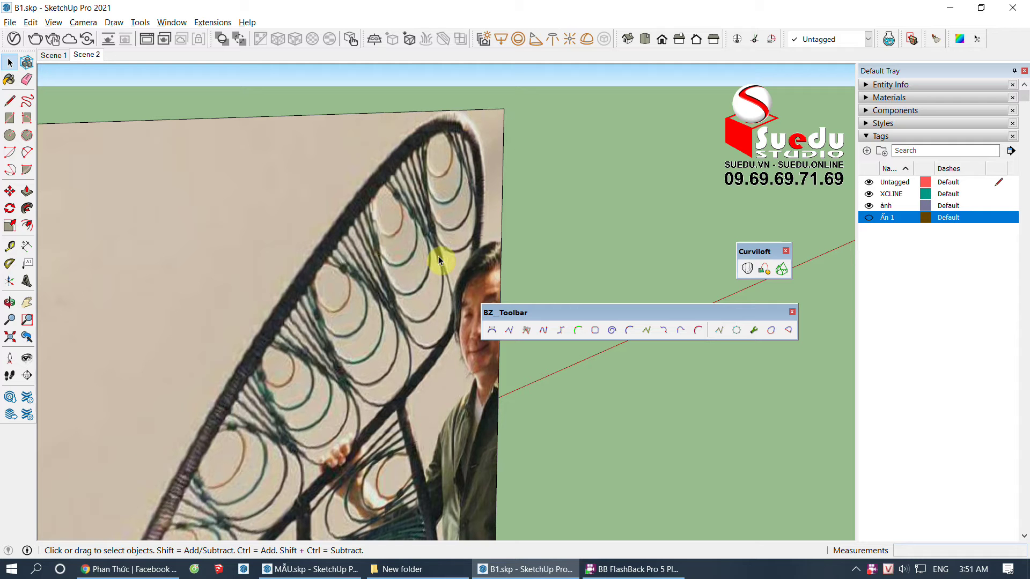
# Step: Delete the flat front reference photo panel
pyautogui.scroll(-2, 375, 314)
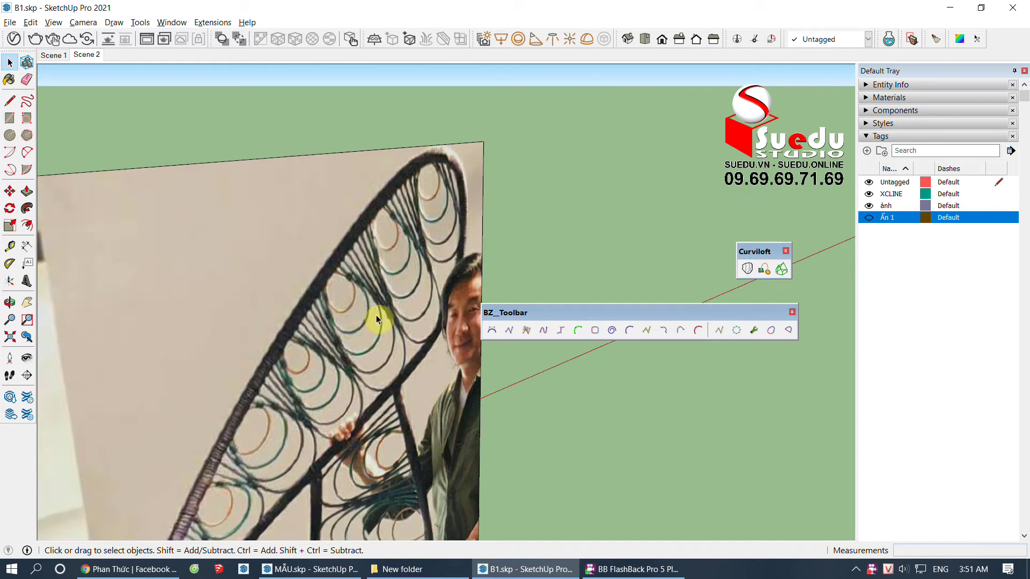
pyautogui.scroll(-5, 358, 328)
pyautogui.moveTo(358, 329)
pyautogui.mouseDown(button='middle')
pyautogui.moveTo(462, 397)
pyautogui.moveTo(409, 370)
pyautogui.mouseUp(button='middle')
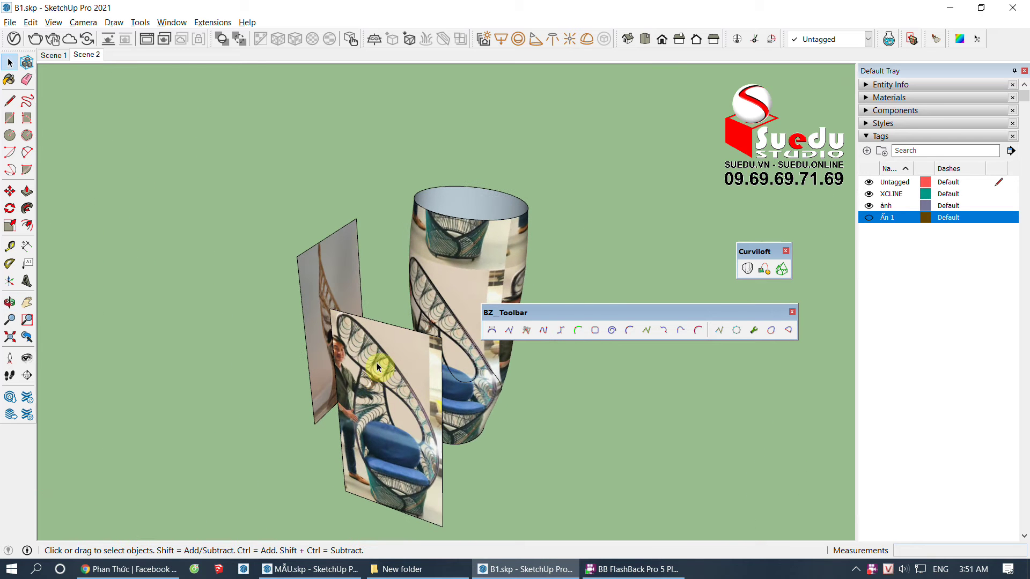
pyautogui.click(359, 324)
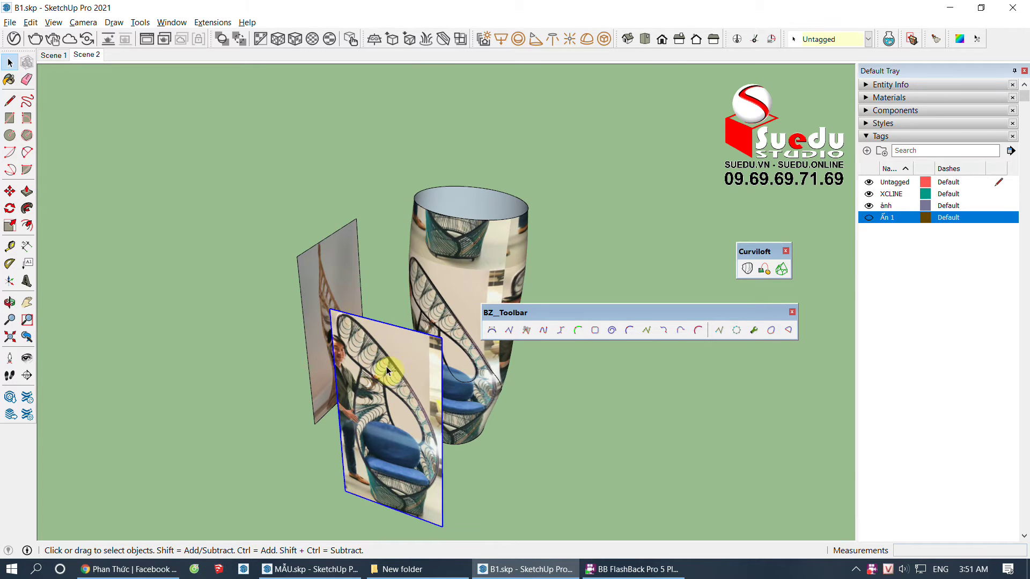
pyautogui.scroll(1, 370, 338)
pyautogui.scroll(1, 363, 324)
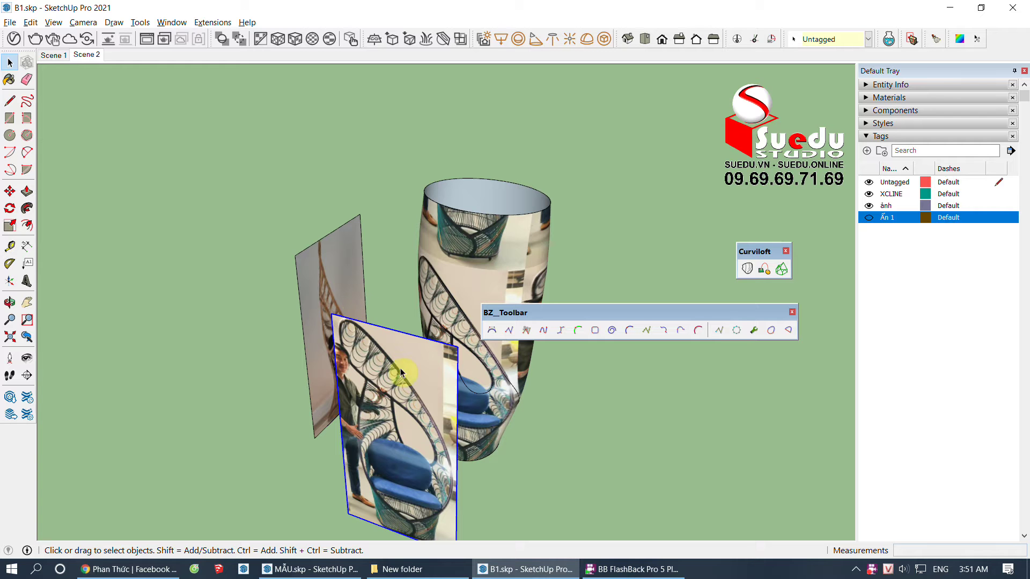
pyautogui.press('Delete')
# Step: Zoom onto the cylinder's wrapped chair image and drag BZ_Toolbar off it
pyautogui.moveTo(330, 300); pyautogui.dragTo(454, 336, button='middle')
pyautogui.scroll(3, 443, 307)
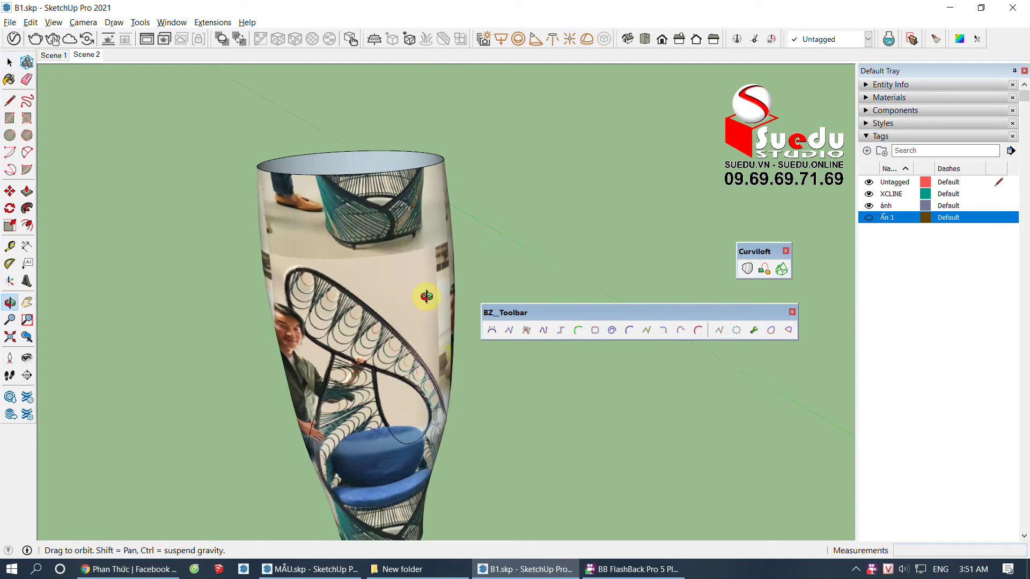
pyautogui.scroll(2, 369, 275)
pyautogui.moveTo(369, 275)
pyautogui.mouseDown(button='middle')
pyautogui.moveTo(362, 256)
pyautogui.moveTo(395, 264)
pyautogui.mouseUp(button='middle')
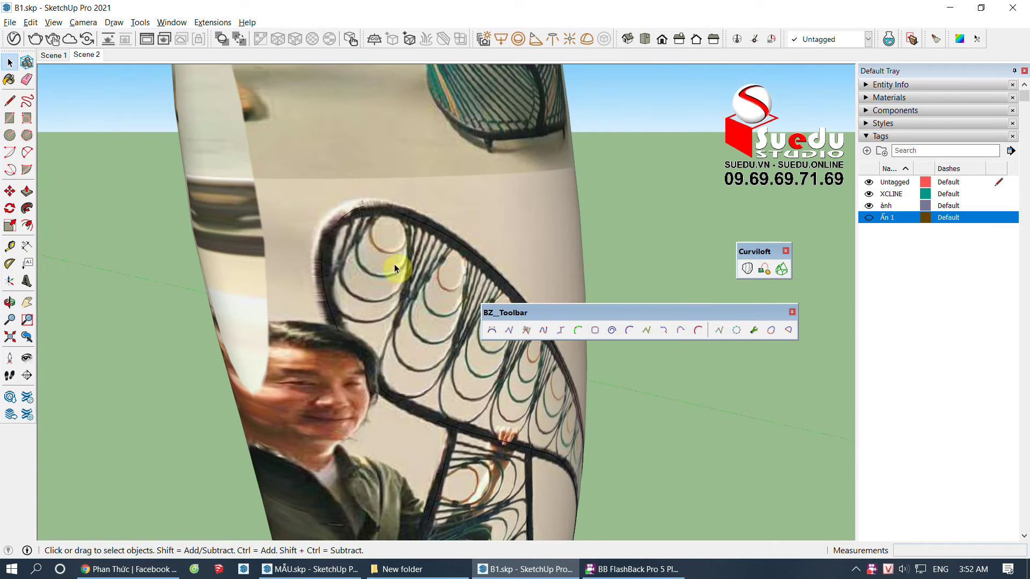
pyautogui.scroll(1, 429, 228)
pyautogui.click(436, 231)
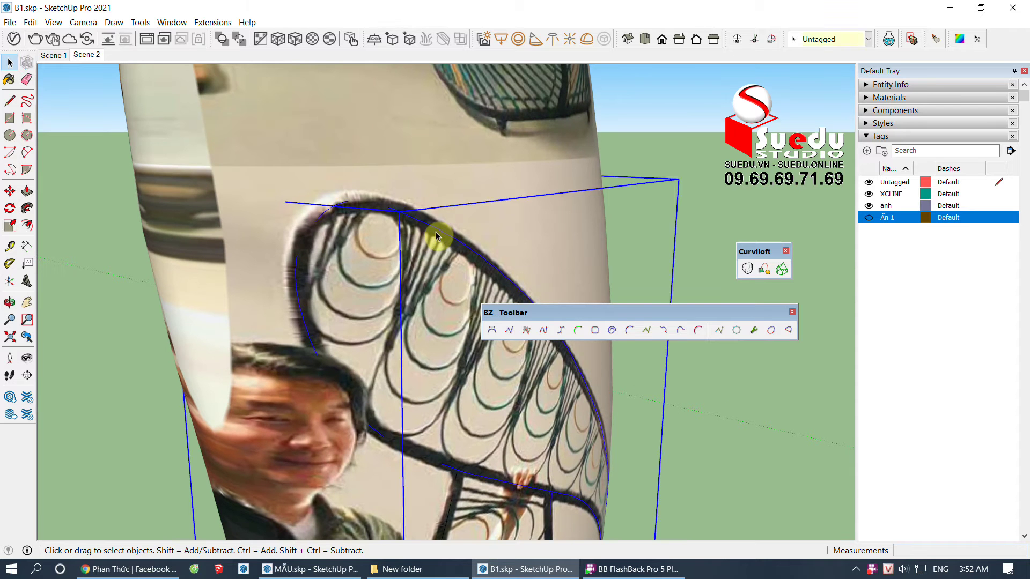
pyautogui.press('m')
pyautogui.press('space')
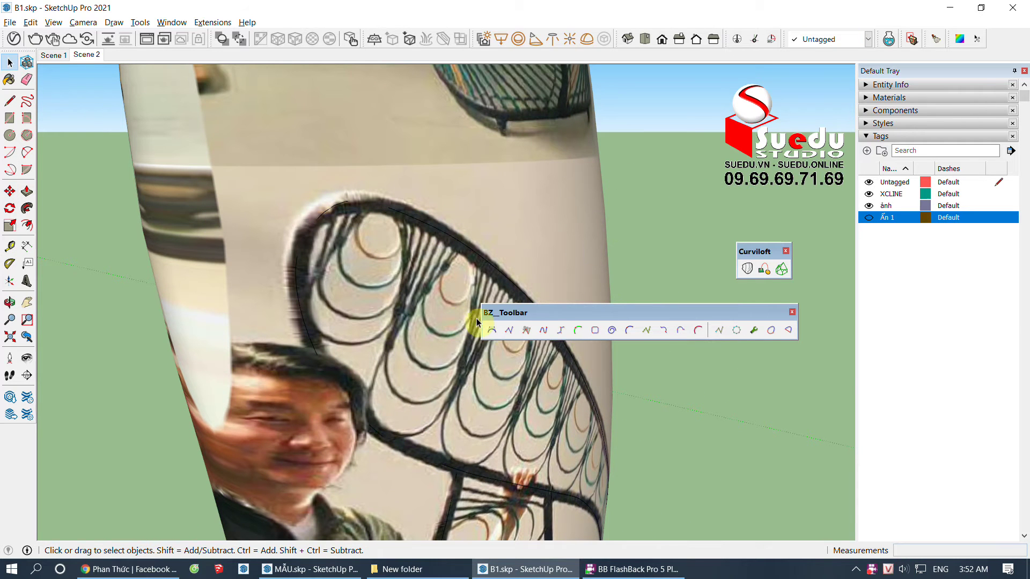
pyautogui.moveTo(575, 316); pyautogui.dragTo(636, 286)
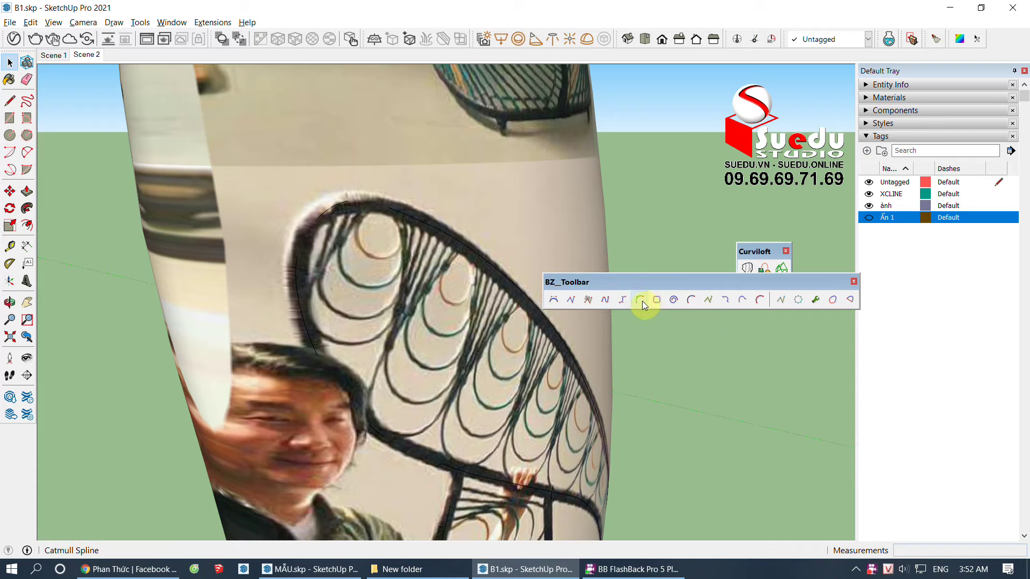
# Step: Draw a Catmull spline from the loop's top, around its bottom, and up to the rail
pyautogui.click(639, 303)
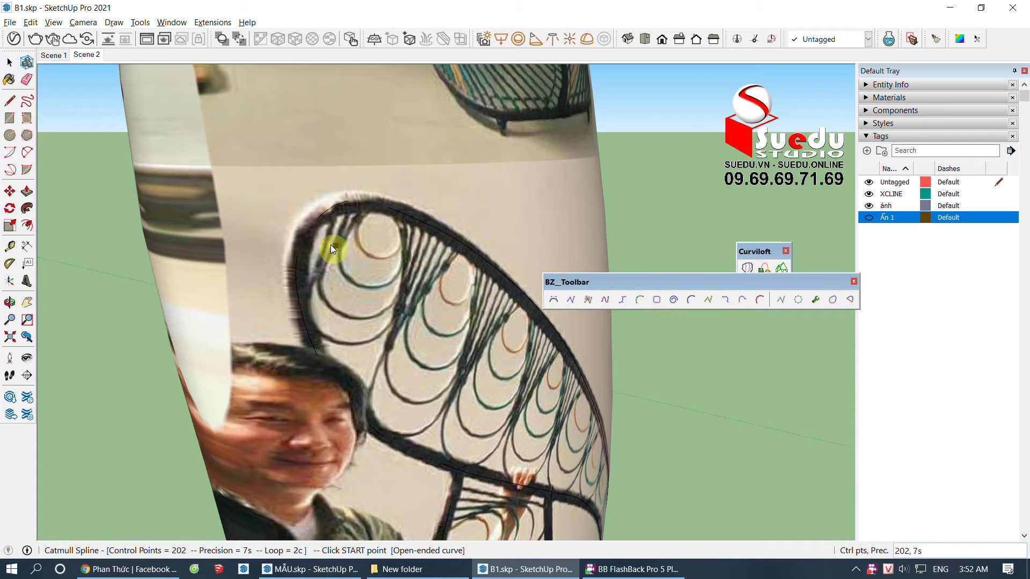
pyautogui.scroll(2, 322, 236)
pyautogui.scroll(2, 352, 207)
pyautogui.scroll(2, 364, 177)
pyautogui.click(366, 166)
pyautogui.click(339, 230)
pyautogui.click(303, 337)
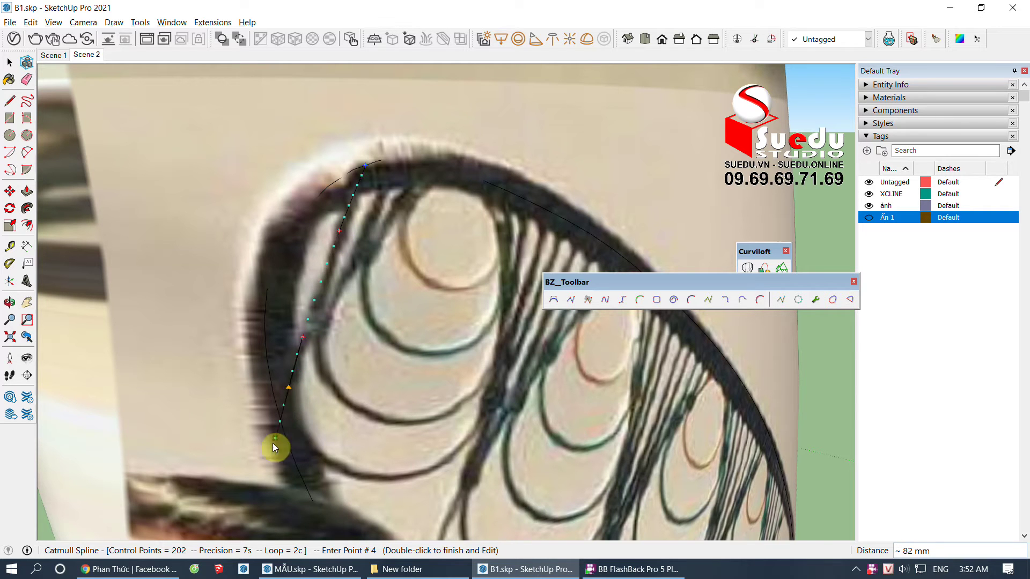
pyautogui.click(299, 433)
pyautogui.click(363, 478)
pyautogui.click(508, 374)
pyautogui.click(558, 241)
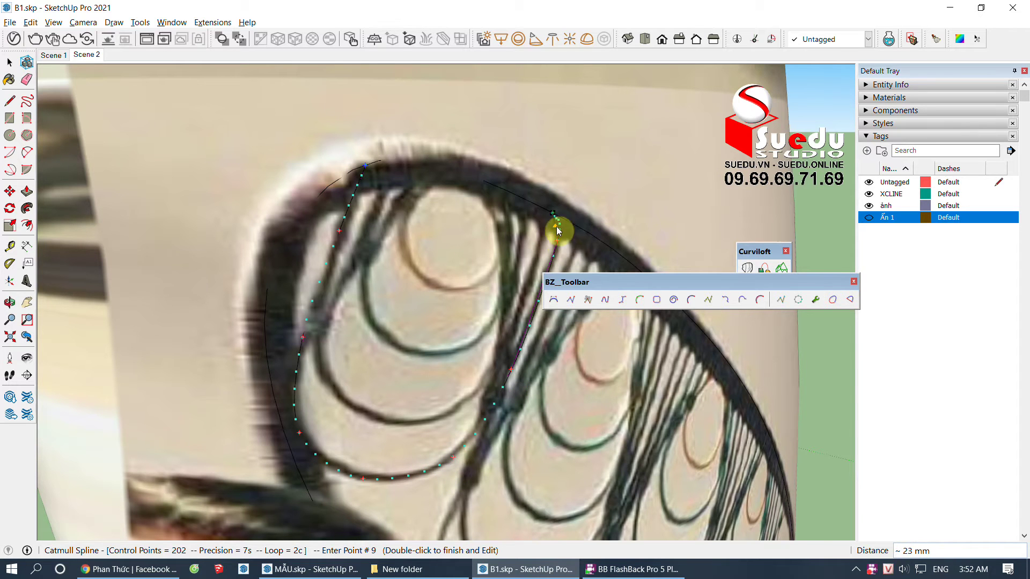
pyautogui.doubleClick(553, 214)
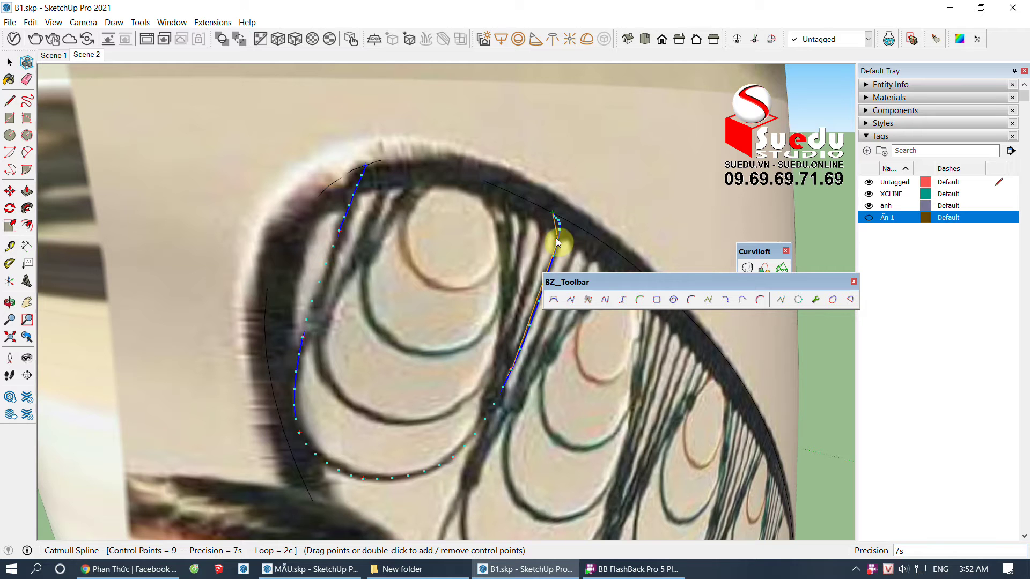
# Step: Exit and reopen spline editing, orbiting out to view the traced curves
pyautogui.scroll(-1, 520, 276)
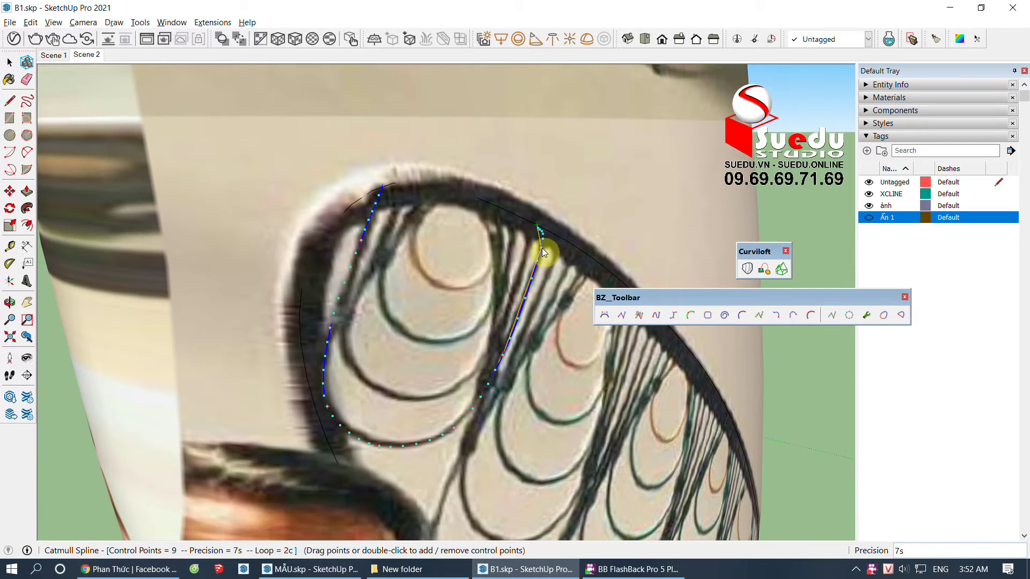
pyautogui.scroll(1, 535, 234)
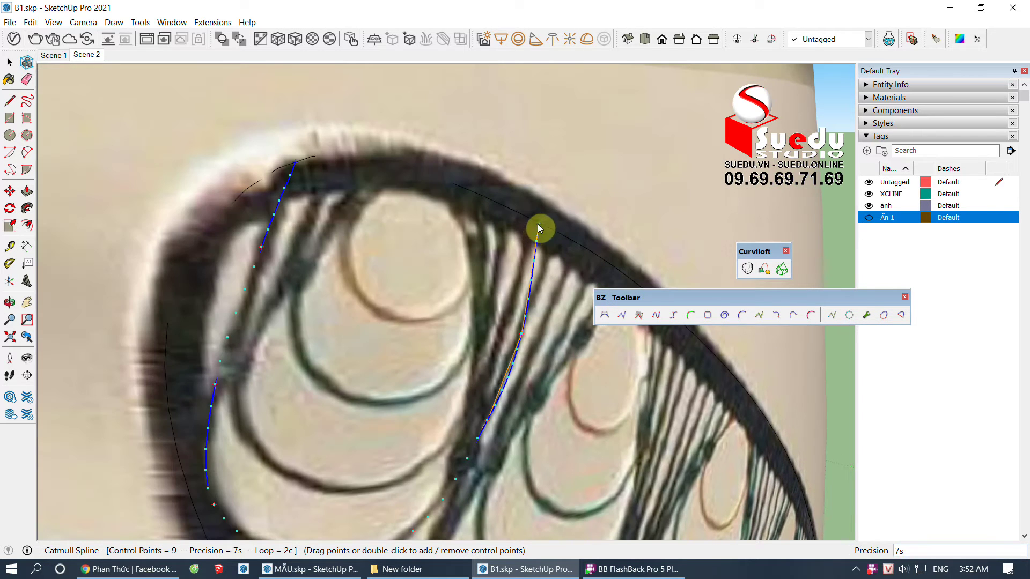
pyautogui.press('space')
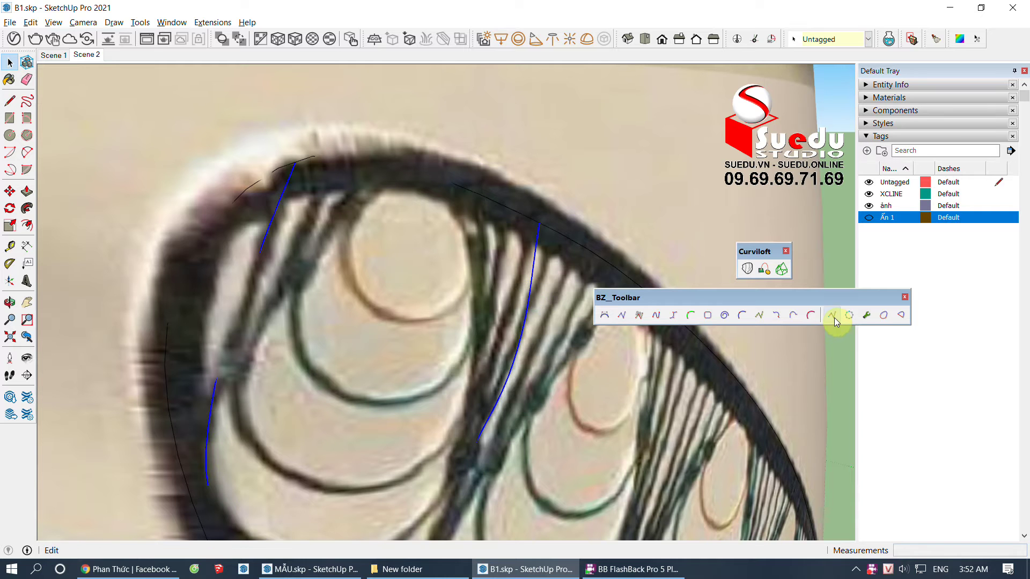
pyautogui.click(832, 316)
pyautogui.moveTo(532, 315)
pyautogui.mouseDown(button='middle')
pyautogui.moveTo(505, 280)
pyautogui.moveTo(345, 395)
pyautogui.moveTo(342, 293)
pyautogui.moveTo(459, 328)
pyautogui.moveTo(440, 352)
pyautogui.mouseUp(button='middle')
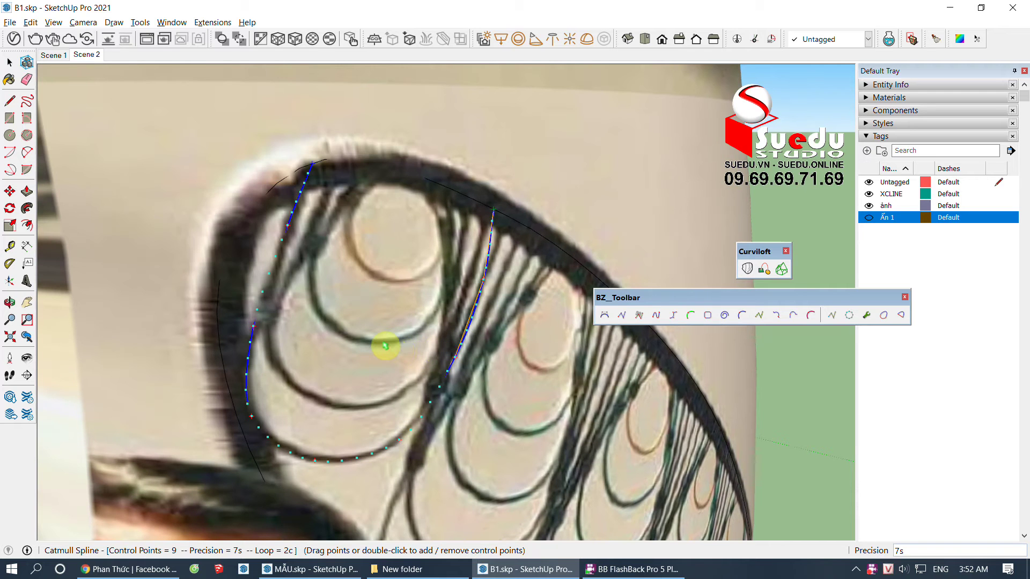
pyautogui.scroll(-2, 307, 338)
pyautogui.scroll(-2, 308, 338)
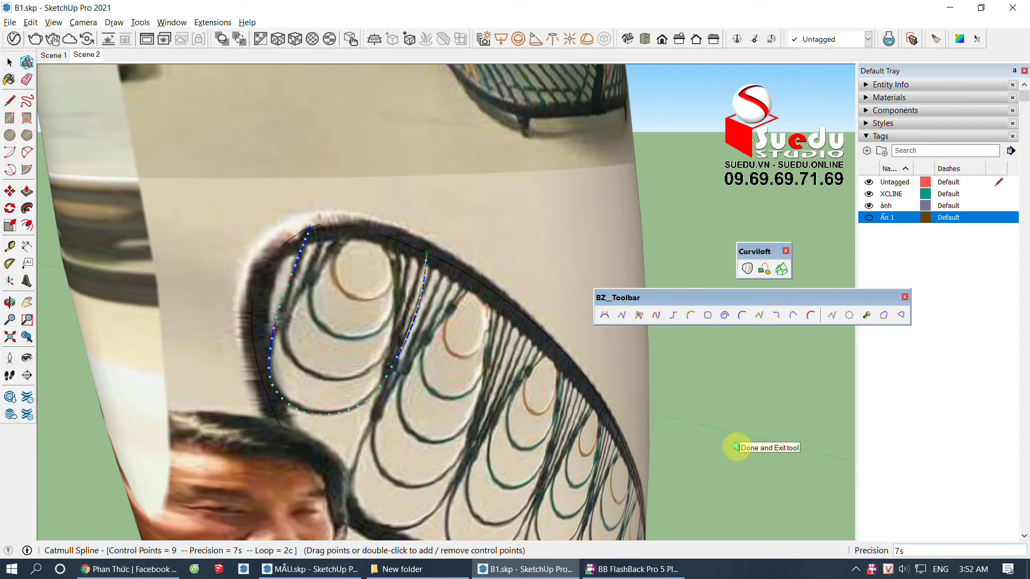
pyautogui.click(737, 447)
pyautogui.scroll(2, 377, 304)
pyautogui.moveTo(367, 376)
pyautogui.mouseDown(button='middle')
pyautogui.moveTo(501, 361)
pyautogui.moveTo(607, 275)
pyautogui.moveTo(544, 301)
pyautogui.mouseUp(button='middle')
# Step: Move the spline's control points so it follows the inner loop, then finish editing
pyautogui.click(831, 317)
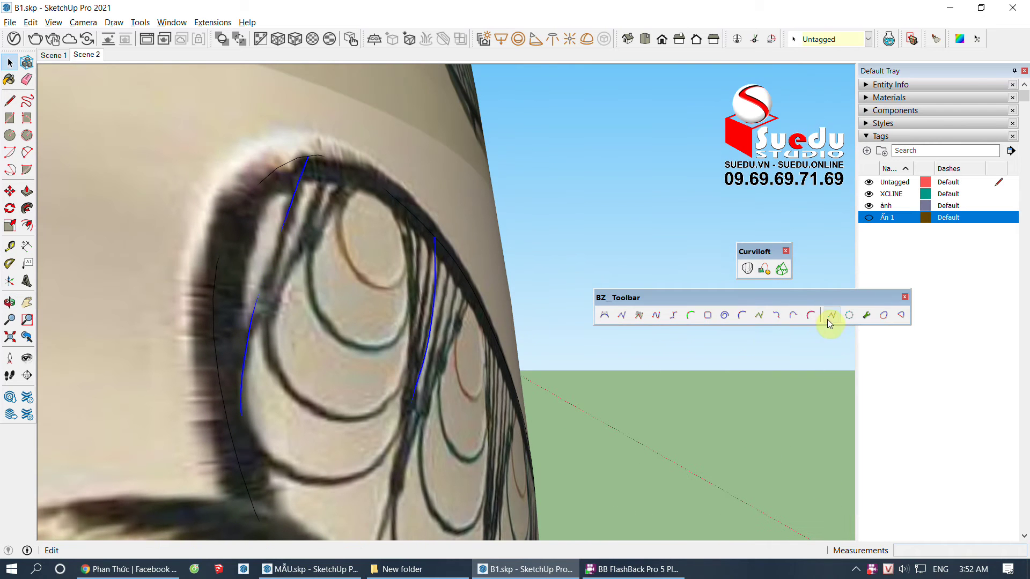
pyautogui.scroll(2, 301, 478)
pyautogui.click(304, 468)
pyautogui.click(204, 376)
pyautogui.moveTo(396, 444); pyautogui.dragTo(422, 440, button='middle')
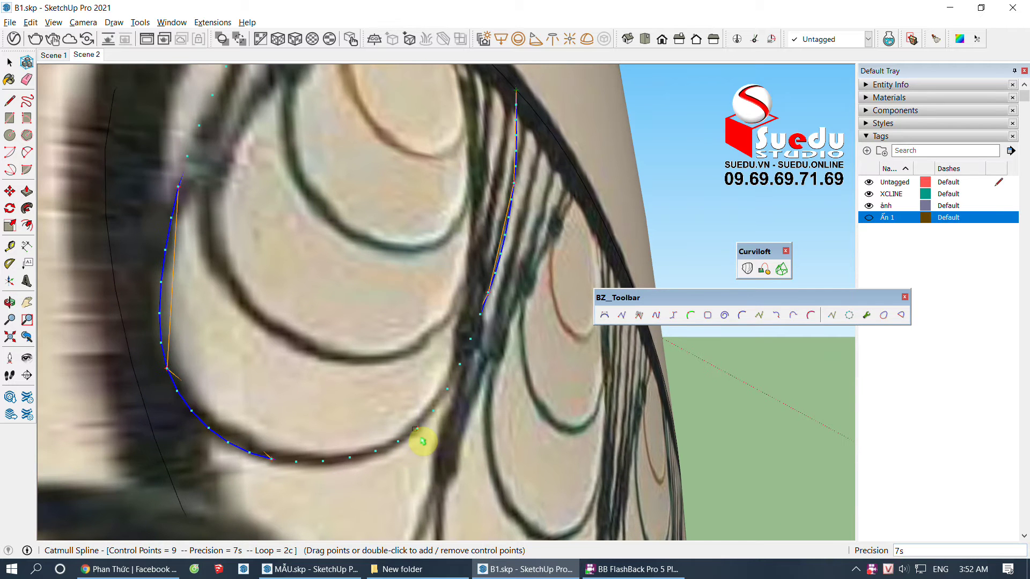
pyautogui.click(417, 428)
pyautogui.scroll(-3, 411, 430)
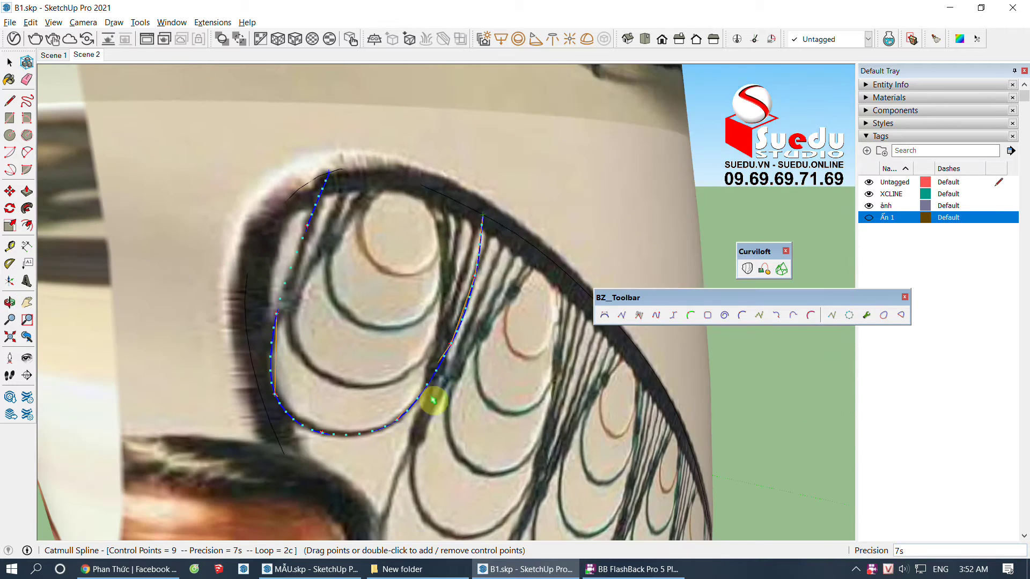
pyautogui.press('space')
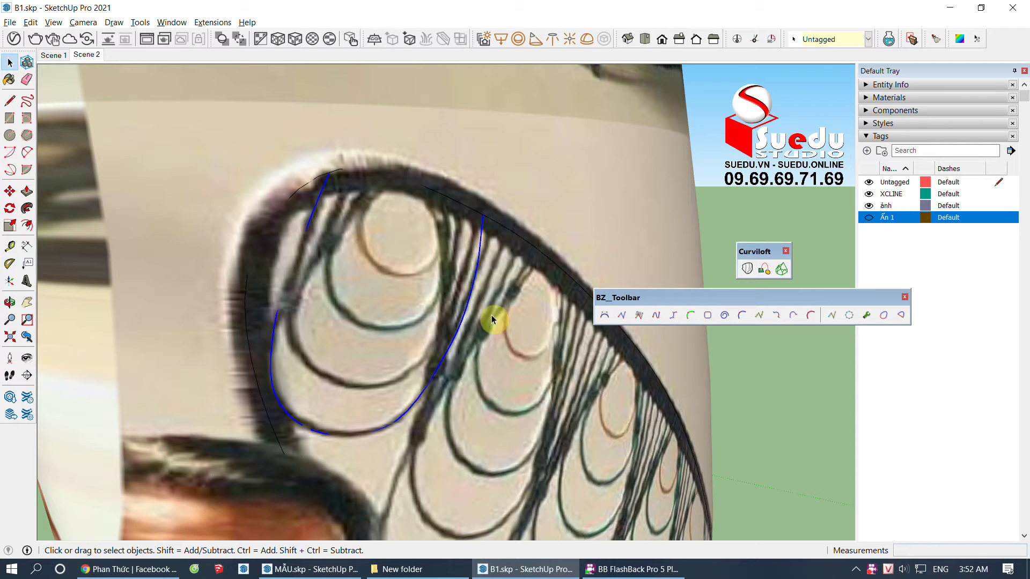
# Step: Make the selected curves into a component and clear the selection
pyautogui.press('g')
pyautogui.click(529, 423)
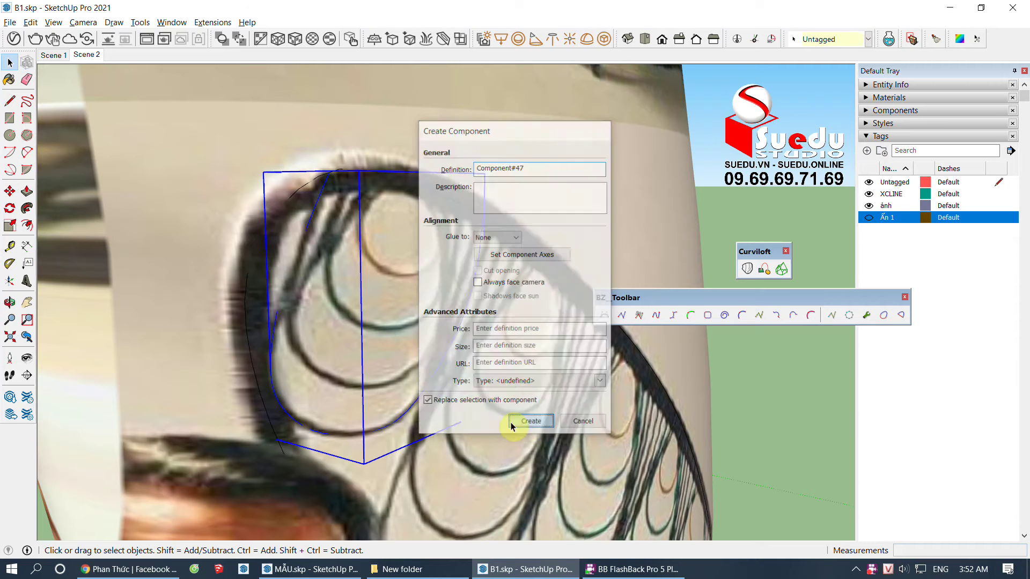
pyautogui.click(748, 423)
# Step: Start a second Catmull spline at the top rim and run it down the strand
pyautogui.click(691, 316)
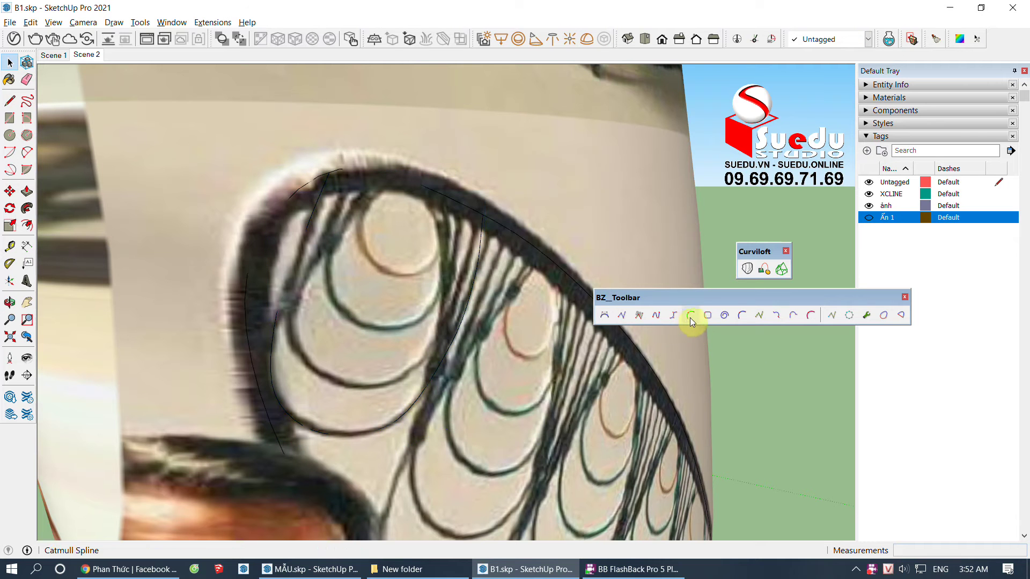
pyautogui.scroll(2, 548, 300)
pyautogui.scroll(2, 527, 250)
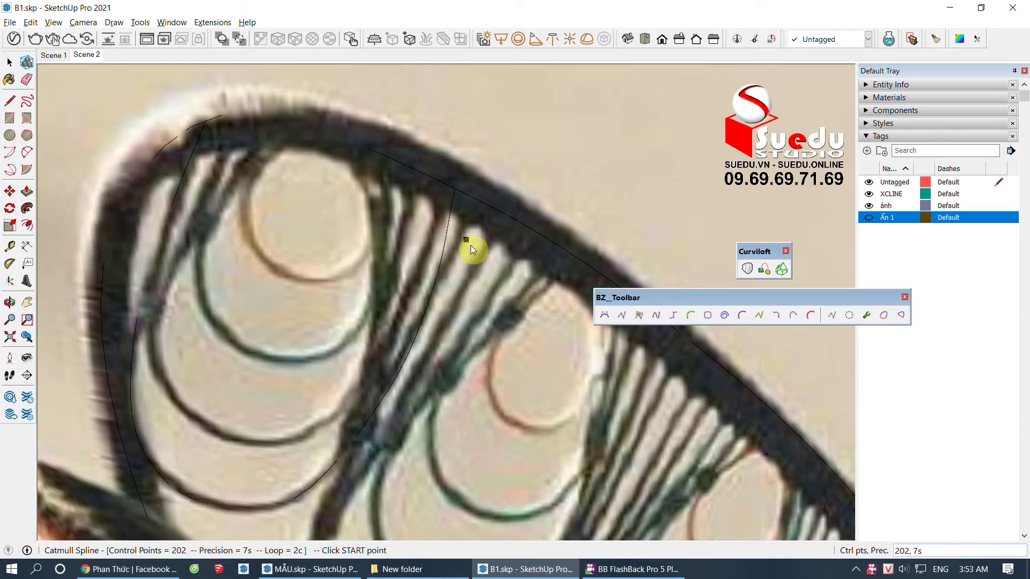
pyautogui.click(496, 210)
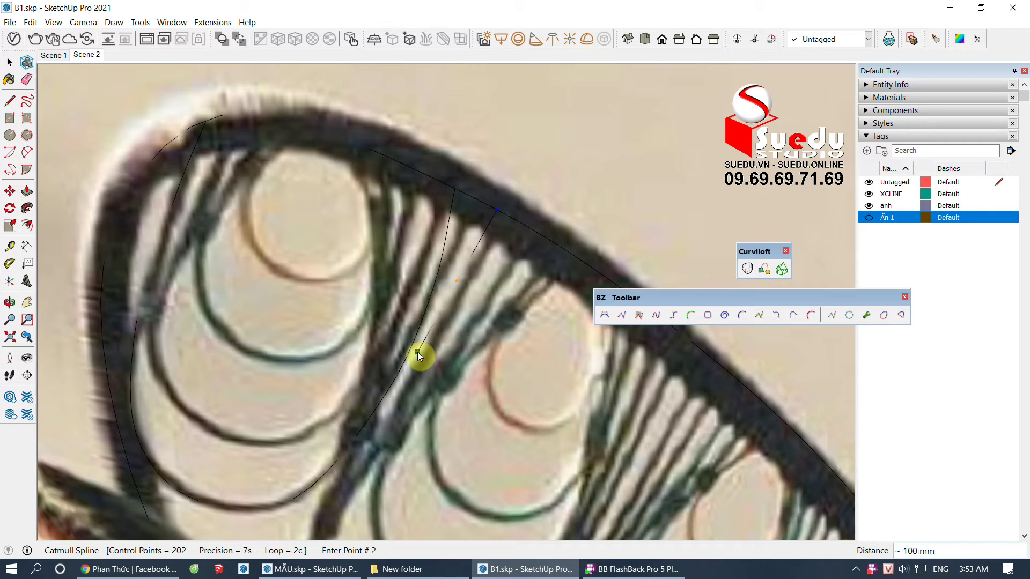
pyautogui.click(420, 356)
pyautogui.scroll(-3, 381, 446)
pyautogui.scroll(2, 366, 419)
pyautogui.click(368, 410)
pyautogui.scroll(-2, 354, 429)
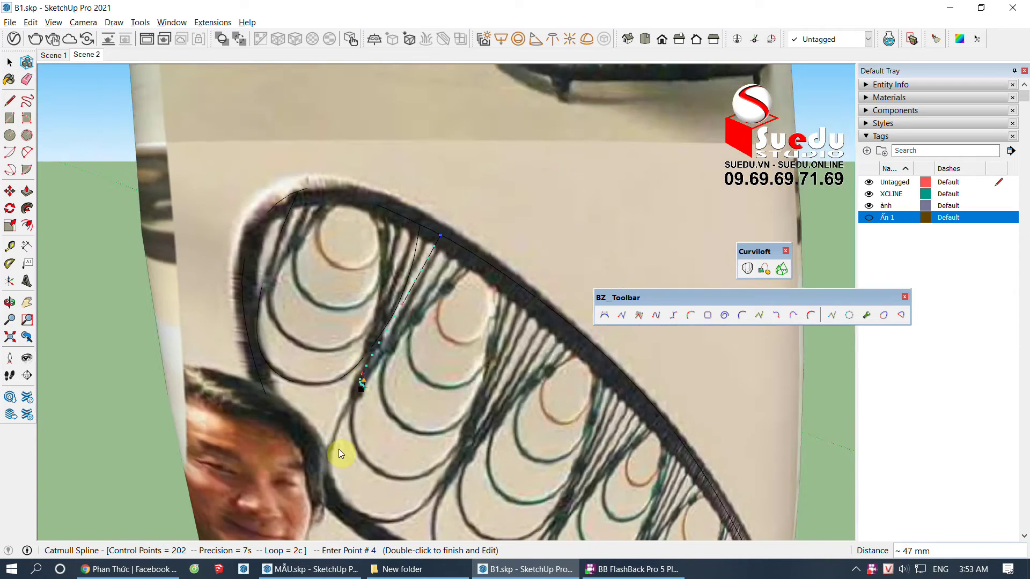
pyautogui.scroll(1, 339, 449)
pyautogui.click(323, 449)
pyautogui.scroll(2, 327, 427)
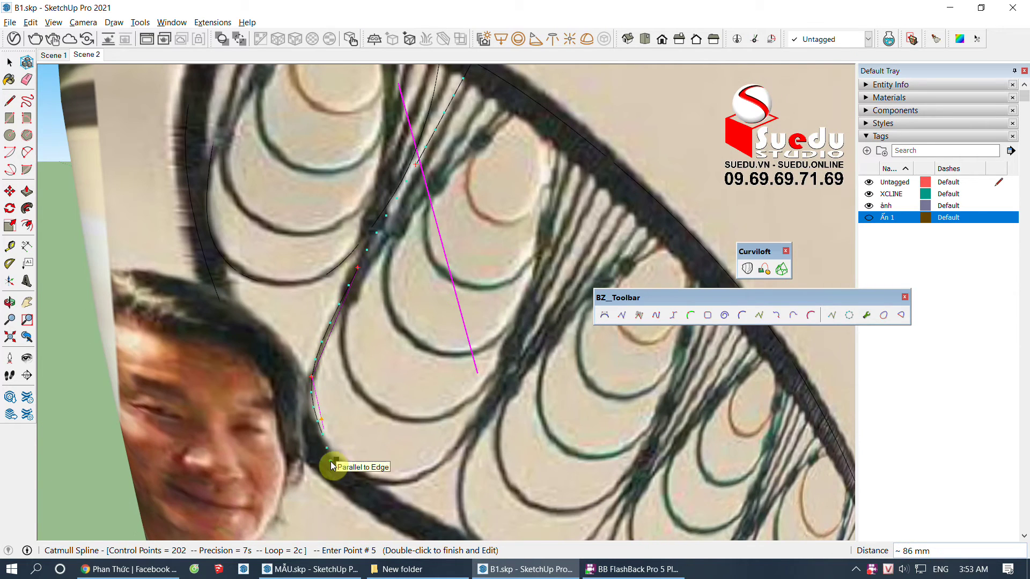
pyautogui.scroll(-2, 368, 465)
pyautogui.scroll(3, 368, 470)
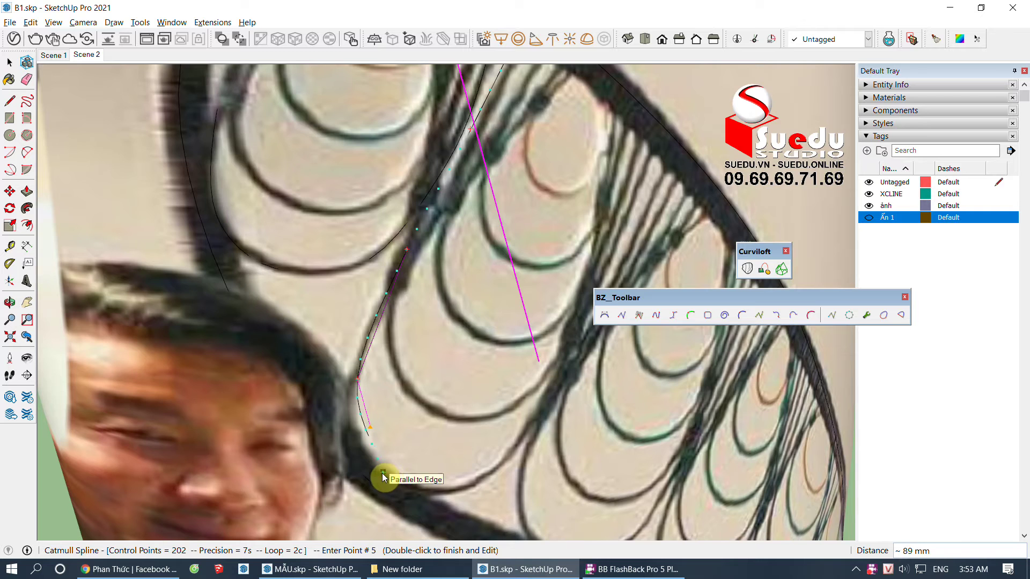
pyautogui.scroll(-3, 383, 475)
pyautogui.scroll(3, 435, 475)
pyautogui.scroll(2, 419, 481)
pyautogui.scroll(-3, 392, 478)
pyautogui.scroll(3, 394, 470)
# Step: Continue the spline around the loop's bottom and up to the opposite rim, finishing 11 points
pyautogui.click(388, 462)
pyautogui.click(469, 498)
pyautogui.scroll(-3, 483, 488)
pyautogui.scroll(3, 499, 472)
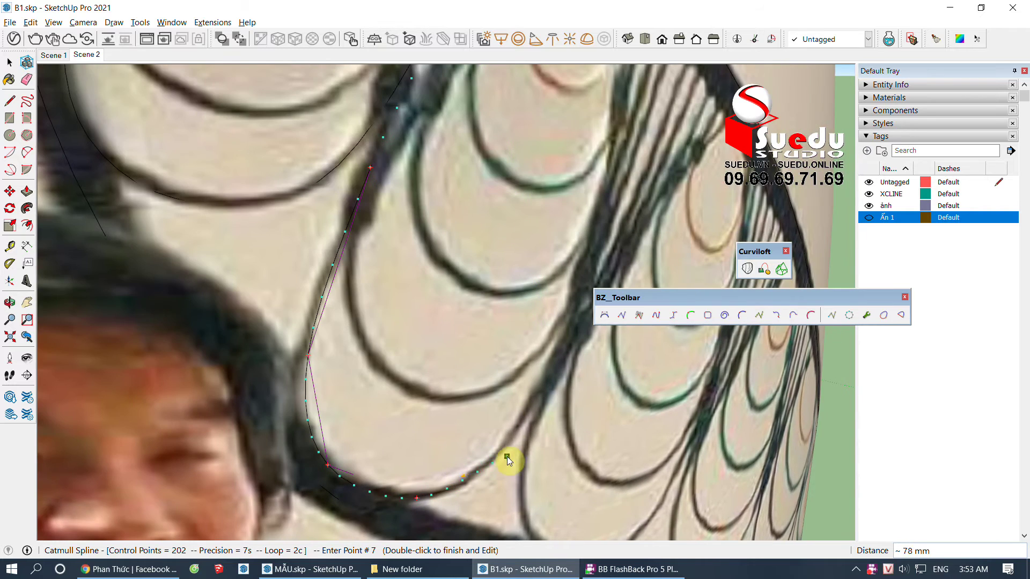
pyautogui.click(515, 447)
pyautogui.scroll(-3, 483, 451)
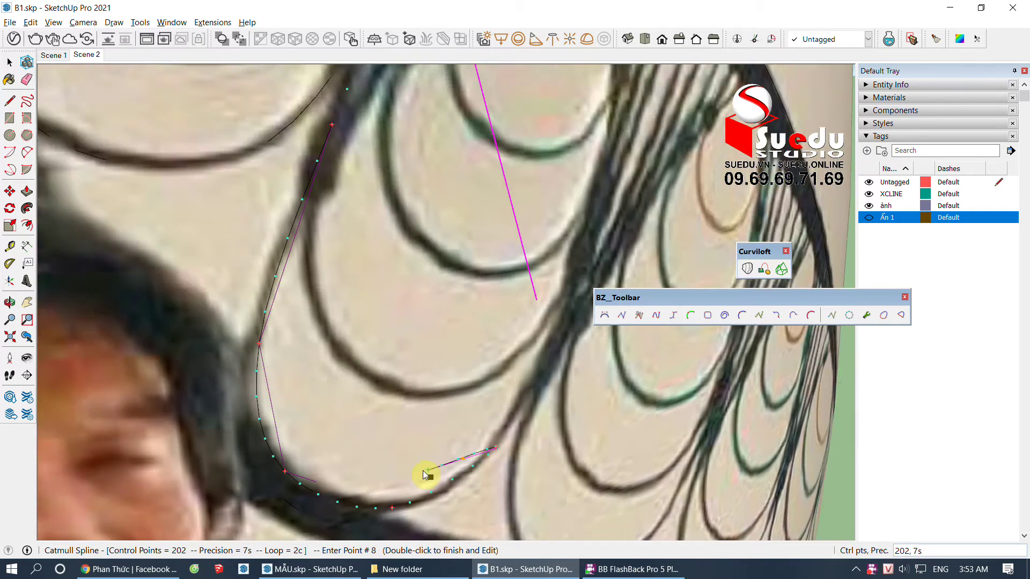
pyautogui.scroll(3, 494, 408)
pyautogui.click(514, 374)
pyautogui.scroll(-3, 509, 370)
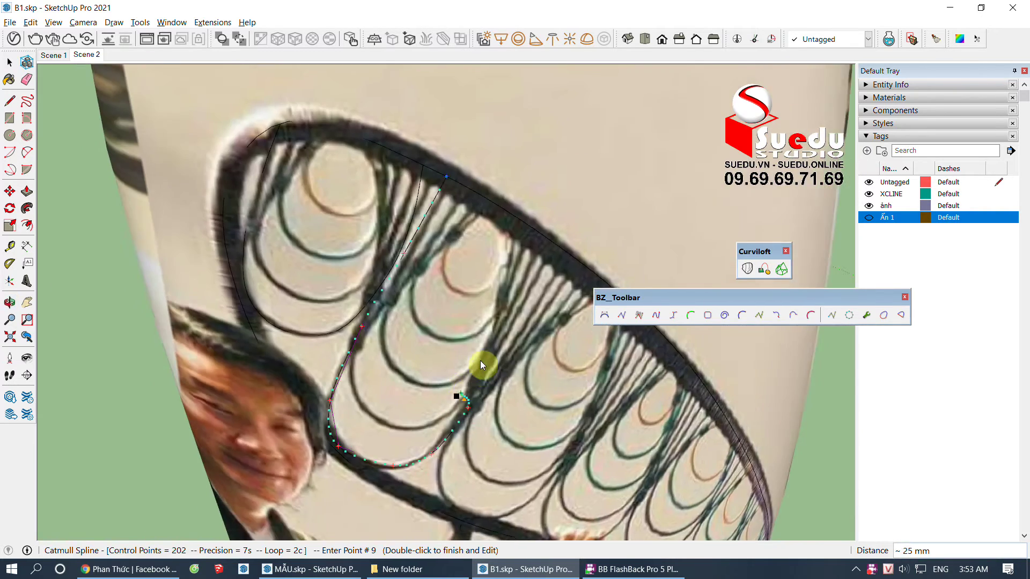
pyautogui.scroll(3, 501, 343)
pyautogui.click(511, 332)
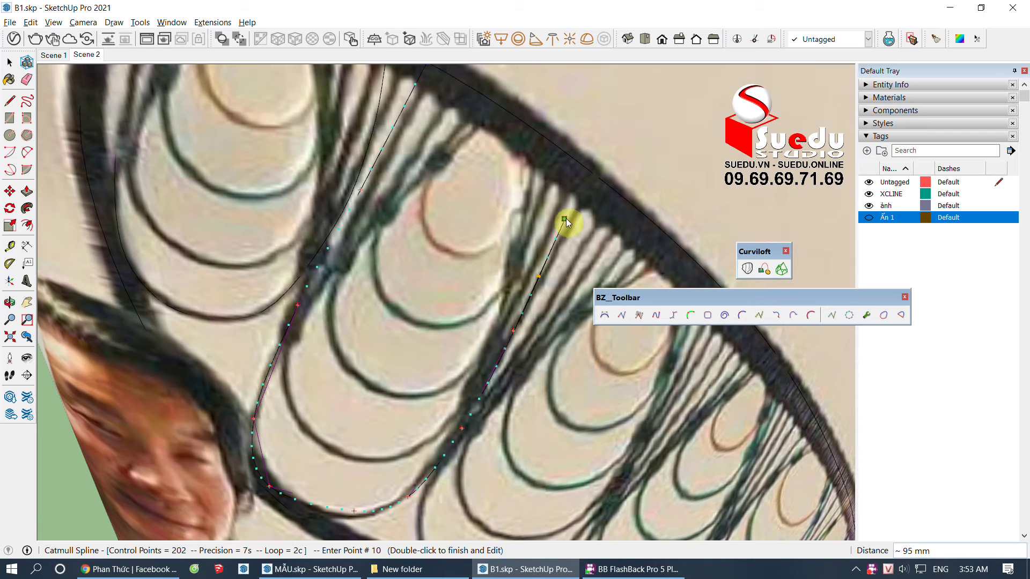
pyautogui.click(570, 228)
pyautogui.scroll(1, 593, 172)
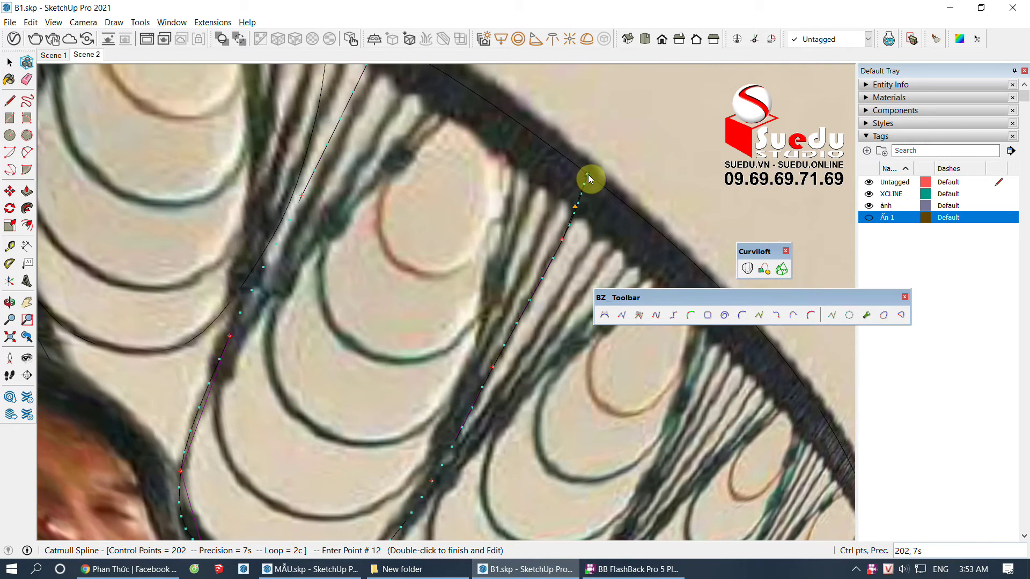
pyautogui.doubleClick(589, 179)
pyautogui.moveTo(589, 179); pyautogui.dragTo(490, 361, button='middle')
pyautogui.scroll(2, 541, 282)
pyautogui.scroll(-1, 492, 356)
pyautogui.scroll(2, 329, 385)
pyautogui.scroll(2, 329, 385)
pyautogui.scroll(2, 321, 358)
# Step: Pull a control point to refit the upper curve and orbit to check it
pyautogui.moveTo(318, 365); pyautogui.dragTo(328, 348)
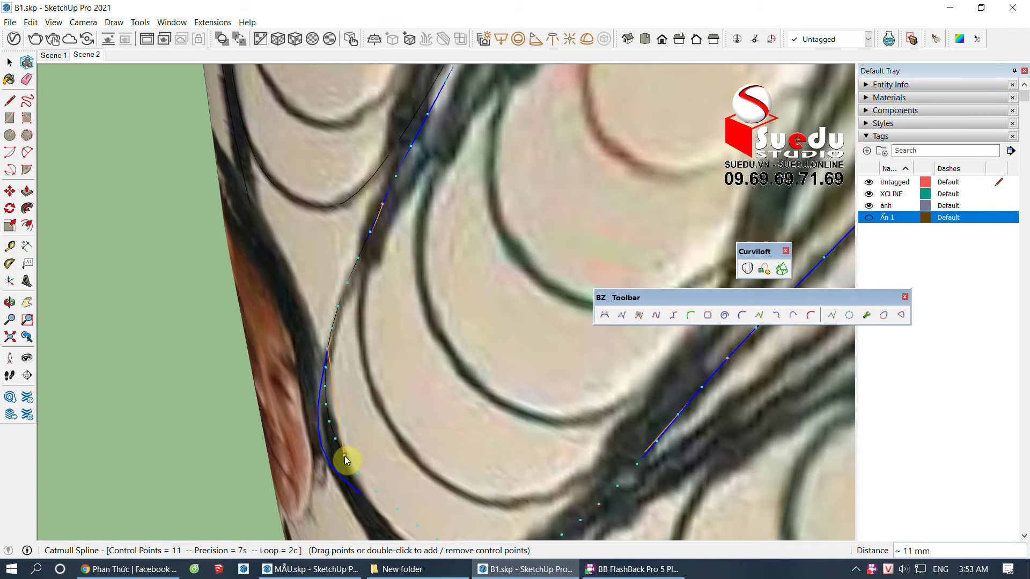
pyautogui.moveTo(384, 413)
pyautogui.mouseDown(button='middle')
pyautogui.moveTo(511, 449)
pyautogui.moveTo(460, 497)
pyautogui.moveTo(511, 471)
pyautogui.moveTo(338, 436)
pyautogui.mouseUp(button='middle')
pyautogui.scroll(3, 445, 497)
pyautogui.scroll(2, 303, 357)
# Step: Temporarily delete the photo-wrapped reference form to view the bare traced curves, then undo
pyautogui.press('space')
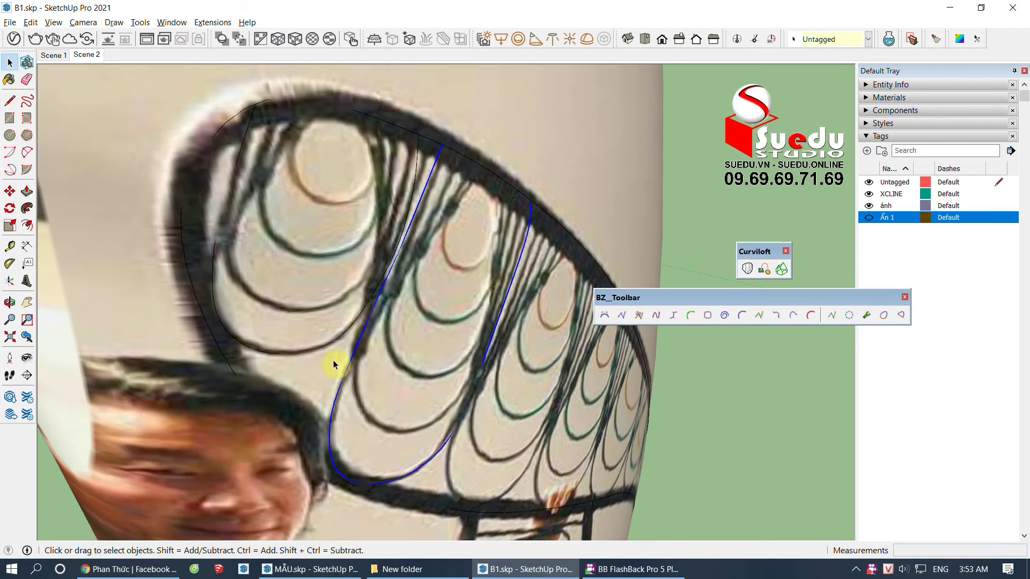
pyautogui.moveTo(334, 363); pyautogui.dragTo(417, 407, button='middle')
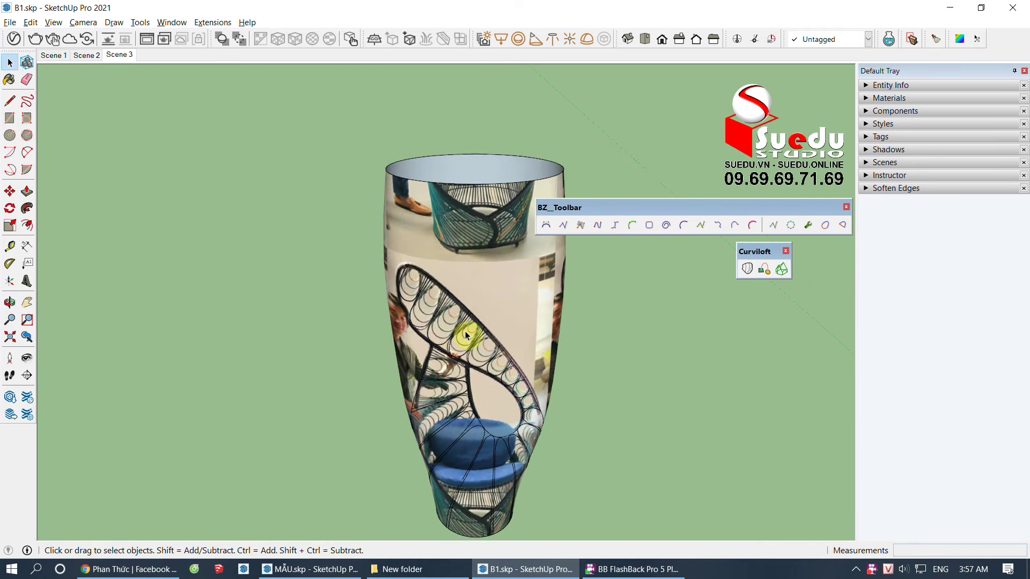
pyautogui.press('space')
pyautogui.scroll(2, 436, 410)
pyautogui.scroll(2, 410, 455)
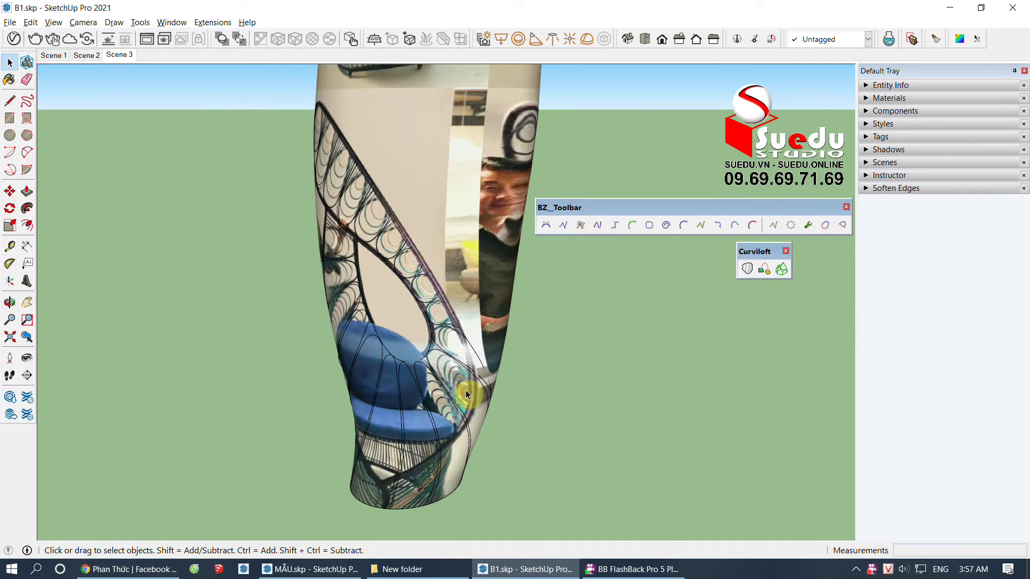
pyautogui.moveTo(410, 455); pyautogui.dragTo(487, 310, button='middle')
pyautogui.click(487, 310)
pyautogui.press('Delete')
pyautogui.moveTo(457, 421)
pyautogui.mouseDown(button='middle')
pyautogui.moveTo(202, 384)
pyautogui.moveTo(445, 406)
pyautogui.moveTo(403, 453)
pyautogui.mouseUp(button='middle')
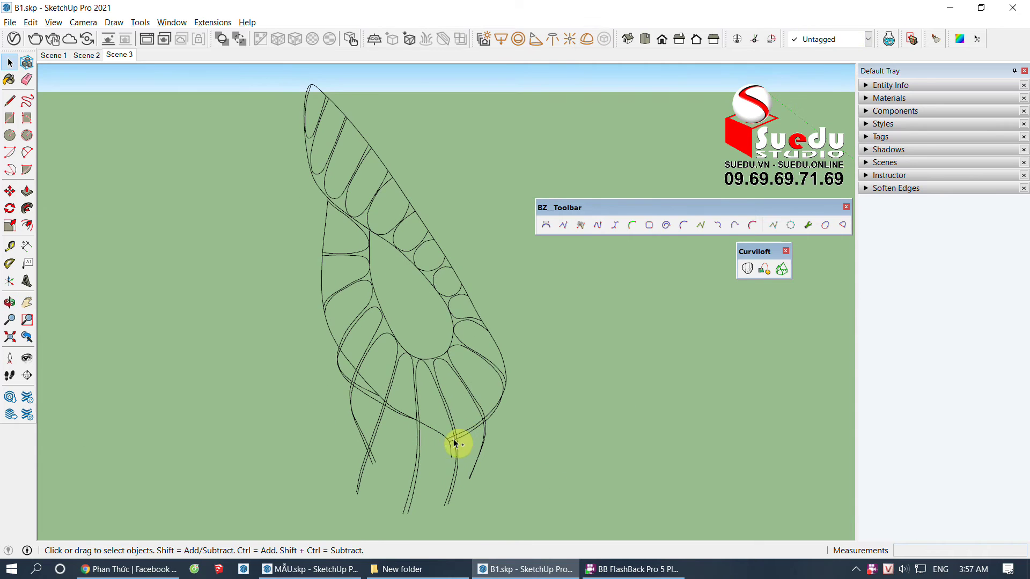
pyautogui.hotkey('ctrl', 'z')
# Step: Inspect the curves again by deleting and restoring the wrapped reference form
pyautogui.scroll(3, 466, 419)
pyautogui.moveTo(469, 408)
pyautogui.mouseDown(button='middle')
pyautogui.moveTo(420, 313)
pyautogui.moveTo(419, 259)
pyautogui.moveTo(462, 323)
pyautogui.moveTo(510, 299)
pyautogui.moveTo(404, 260)
pyautogui.moveTo(429, 361)
pyautogui.moveTo(408, 355)
pyautogui.mouseUp(button='middle')
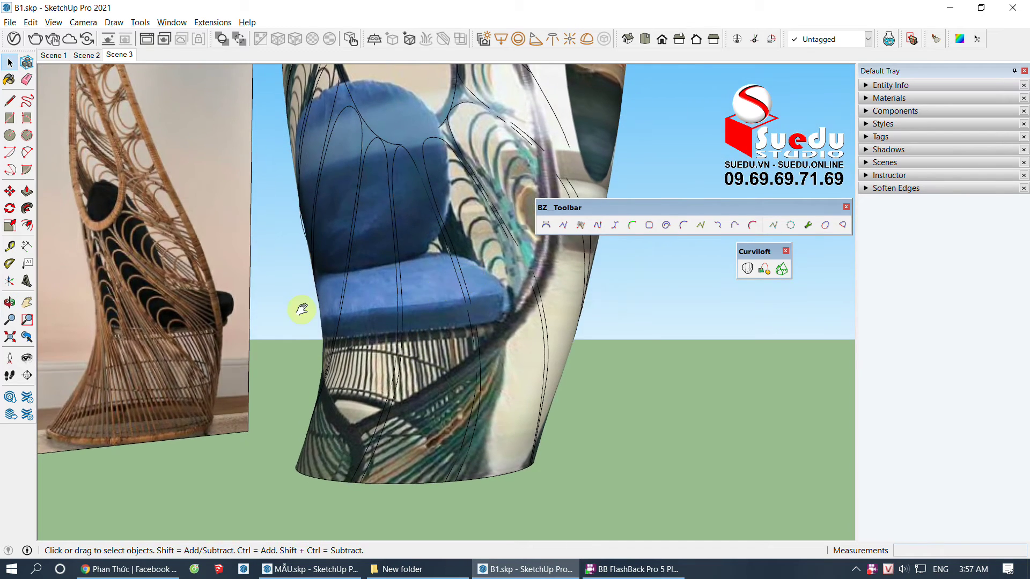
pyautogui.scroll(3, 176, 293)
pyautogui.scroll(-5, 178, 288)
pyautogui.moveTo(506, 315)
pyautogui.mouseDown(button='middle')
pyautogui.moveTo(319, 343)
pyautogui.moveTo(345, 386)
pyautogui.moveTo(460, 265)
pyautogui.moveTo(535, 310)
pyautogui.moveTo(460, 329)
pyautogui.moveTo(429, 296)
pyautogui.moveTo(427, 219)
pyautogui.mouseUp(button='middle')
pyautogui.click(460, 266)
pyautogui.press('Delete')
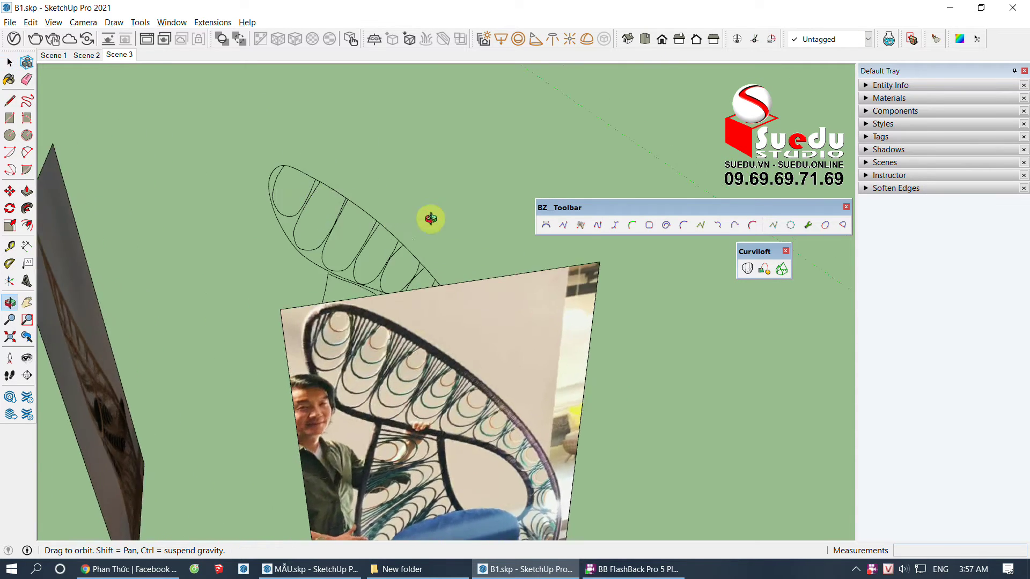
pyautogui.scroll(3, 283, 174)
pyautogui.hotkey('ctrl', 'z')
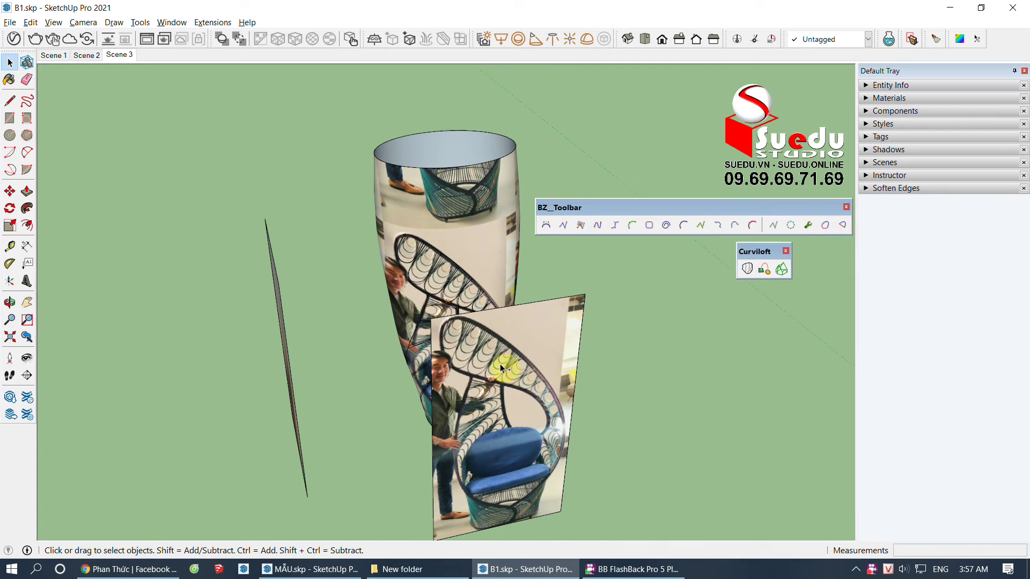
# Step: Delete the flat reference photo plane and the thin sliver plane, keeping the wrapped form
pyautogui.keyDown('shift'); pyautogui.click(285, 317); pyautogui.keyUp('shift')
pyautogui.press('Delete')
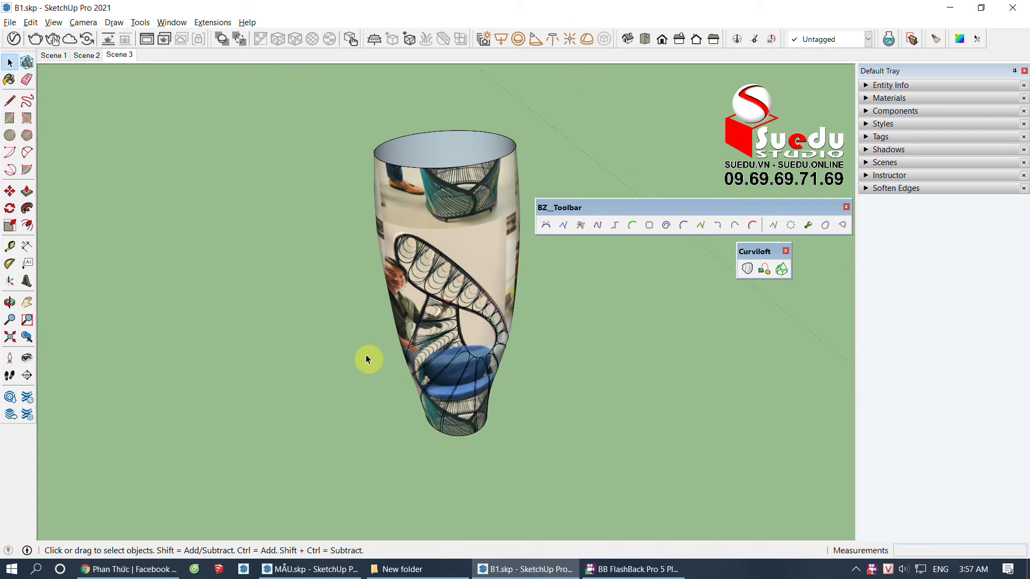
pyautogui.scroll(5, 366, 355)
pyautogui.moveTo(379, 268); pyautogui.dragTo(419, 275, button='middle')
pyautogui.scroll(1, 429, 236)
pyautogui.scroll(2, 388, 172)
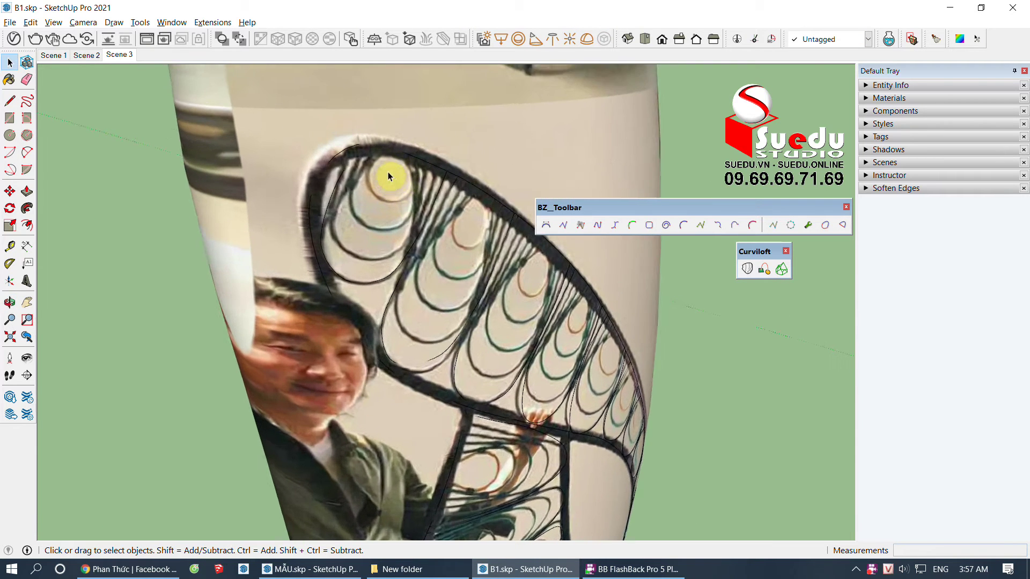
pyautogui.scroll(2, 365, 255)
pyautogui.scroll(2, 326, 226)
# Step: Activate the Catmull Spline tool and zoom in close on the vase's top wicker rim
pyautogui.click(314, 215)
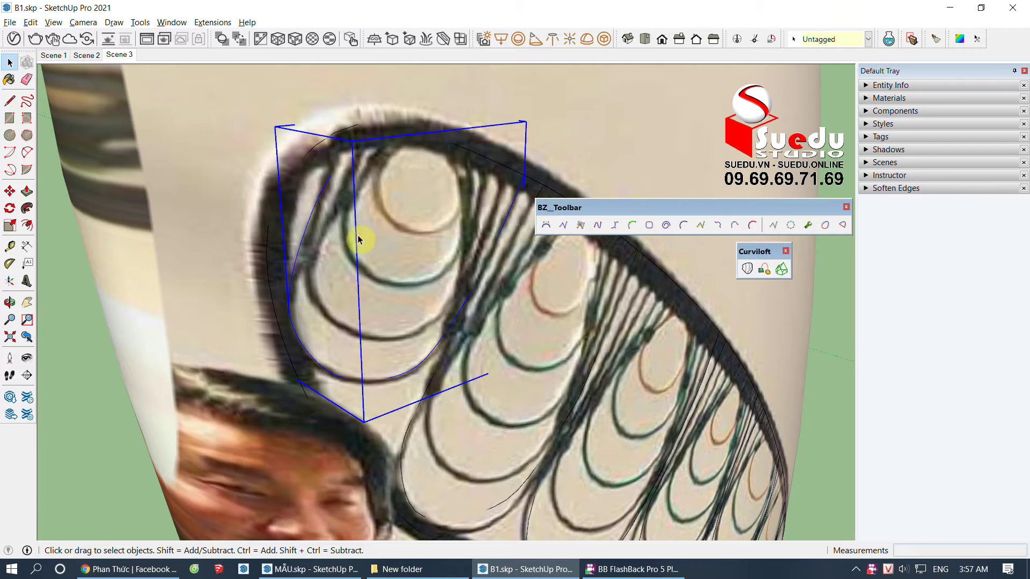
pyautogui.click(405, 243)
pyautogui.scroll(-1, 555, 260)
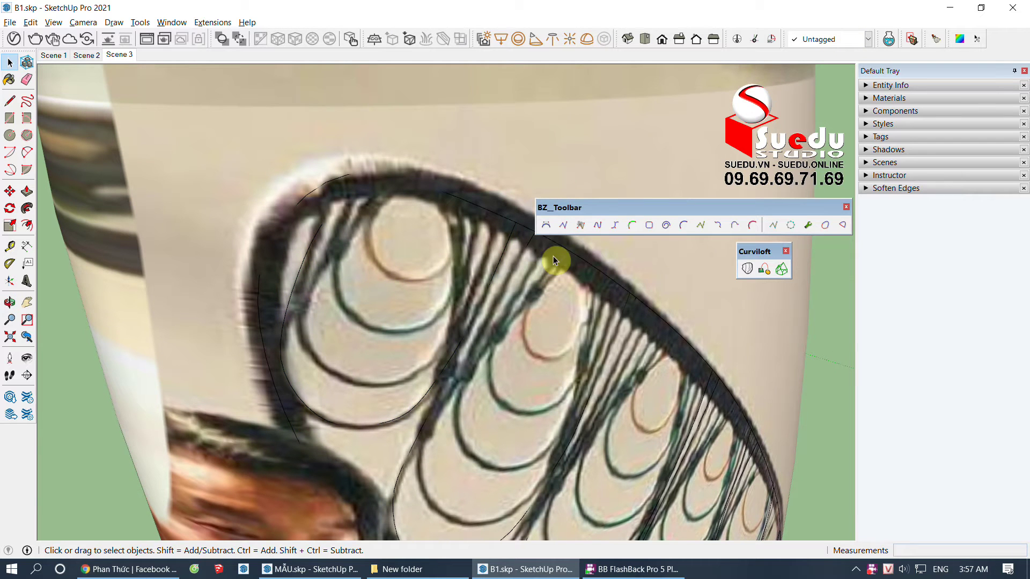
pyautogui.click(633, 227)
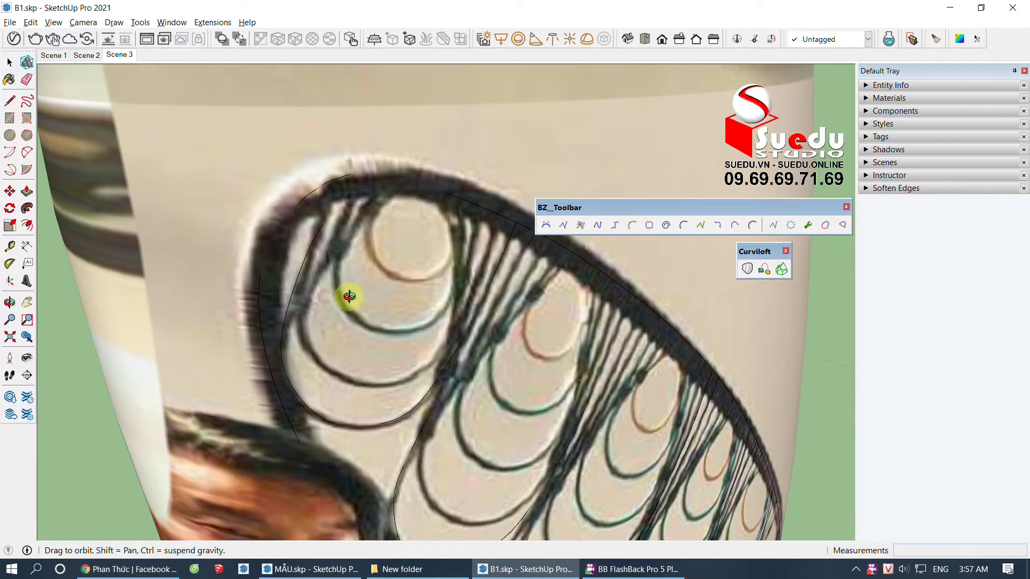
pyautogui.scroll(2, 426, 165)
pyautogui.scroll(2, 485, 199)
pyautogui.scroll(2, 425, 166)
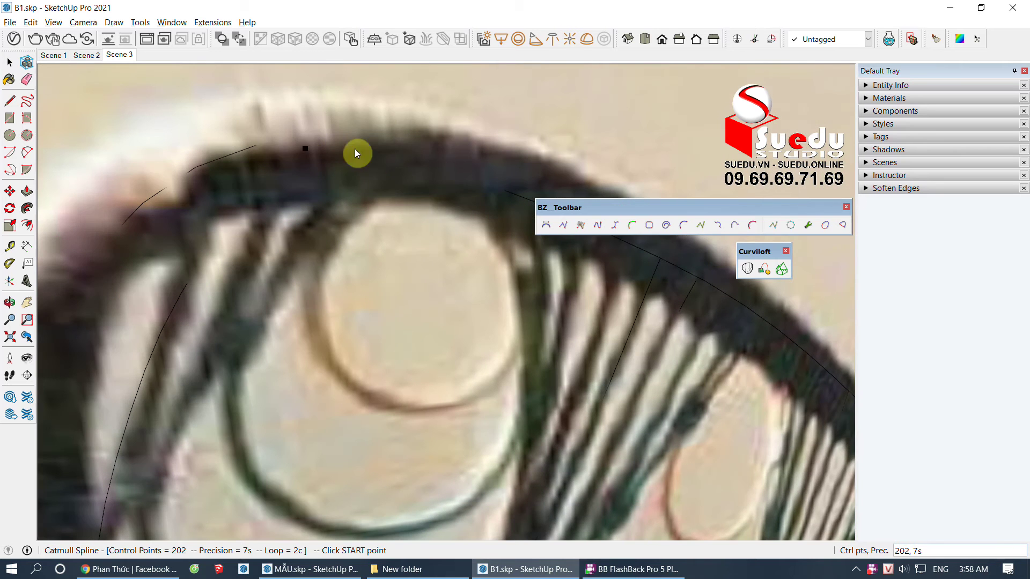
pyautogui.scroll(-2, 355, 153)
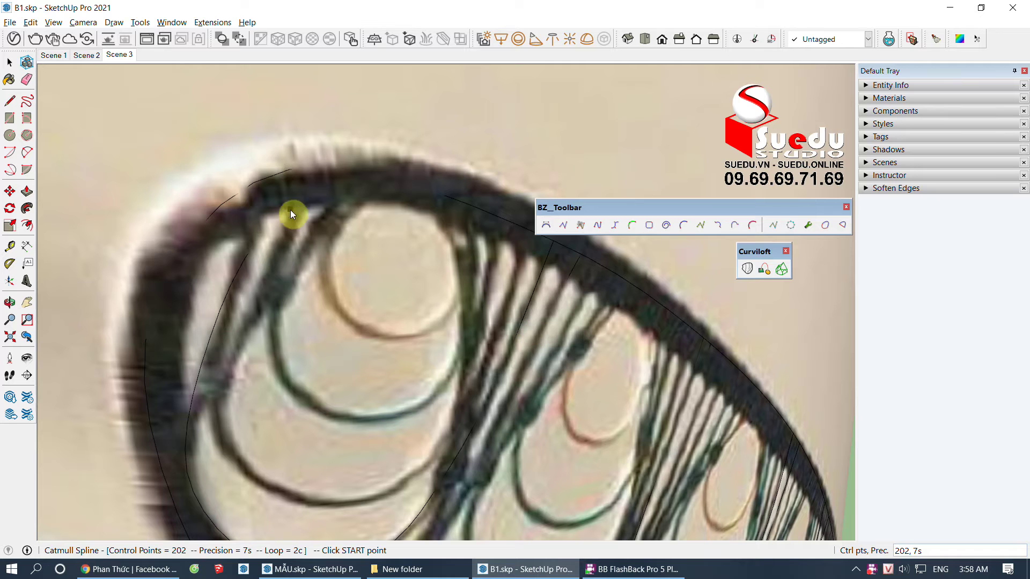
pyautogui.scroll(-1, 375, 203)
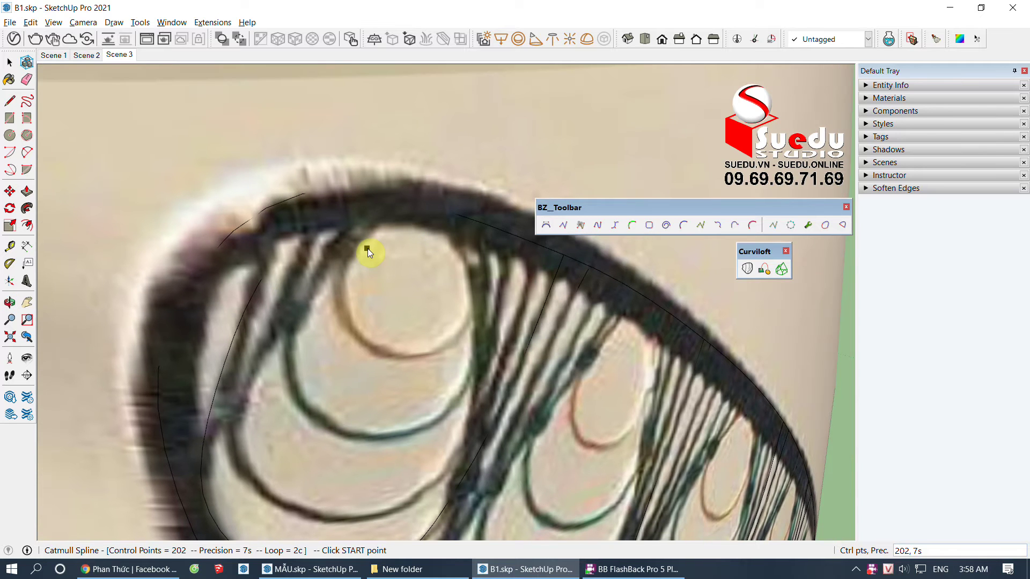
pyautogui.scroll(1, 374, 250)
pyautogui.scroll(2, 408, 194)
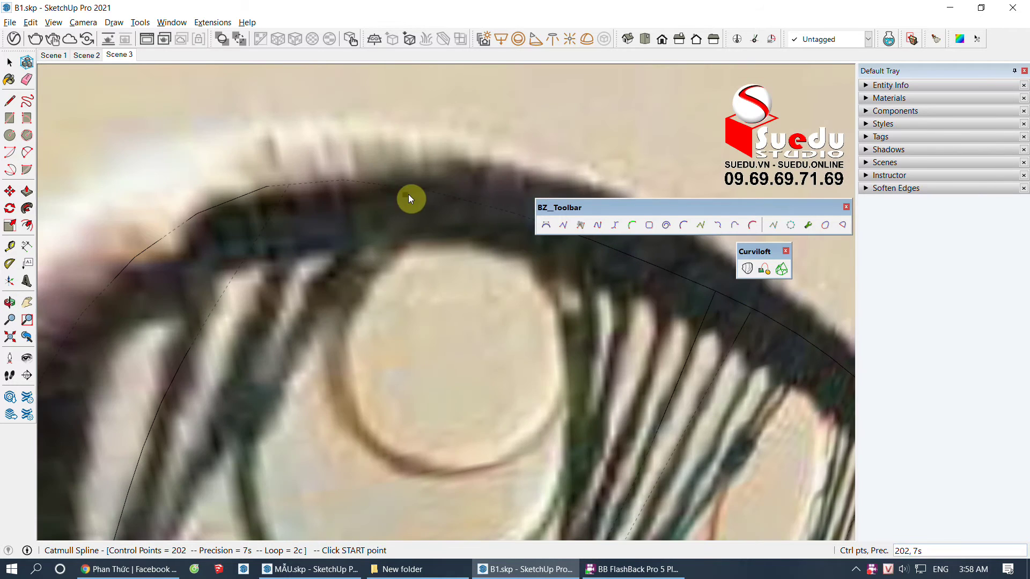
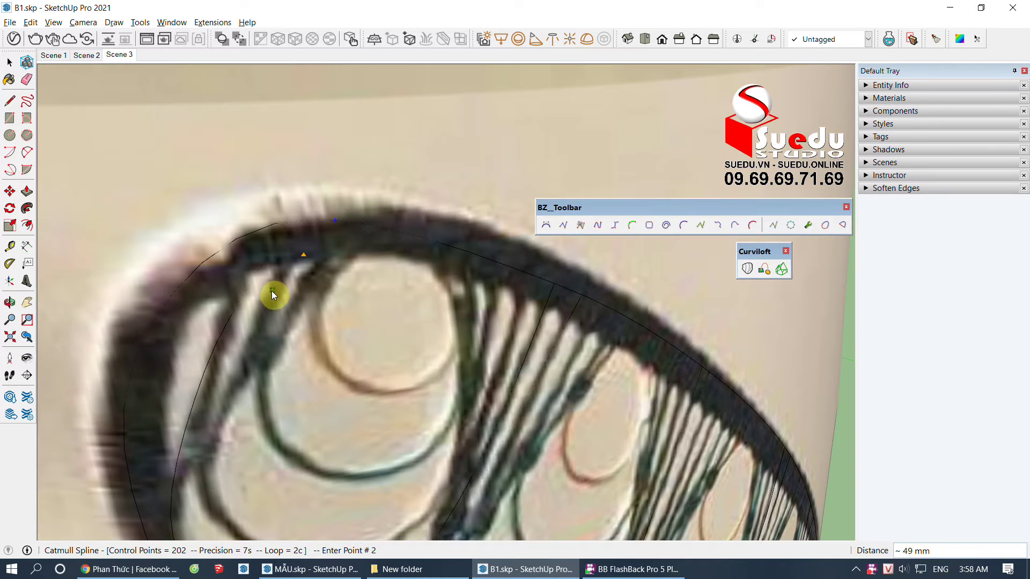
# Step: Place Catmull spline points down the loop's left side and around its lower bend
pyautogui.click(262, 318)
pyautogui.scroll(-3, 298, 237)
pyautogui.scroll(3, 240, 357)
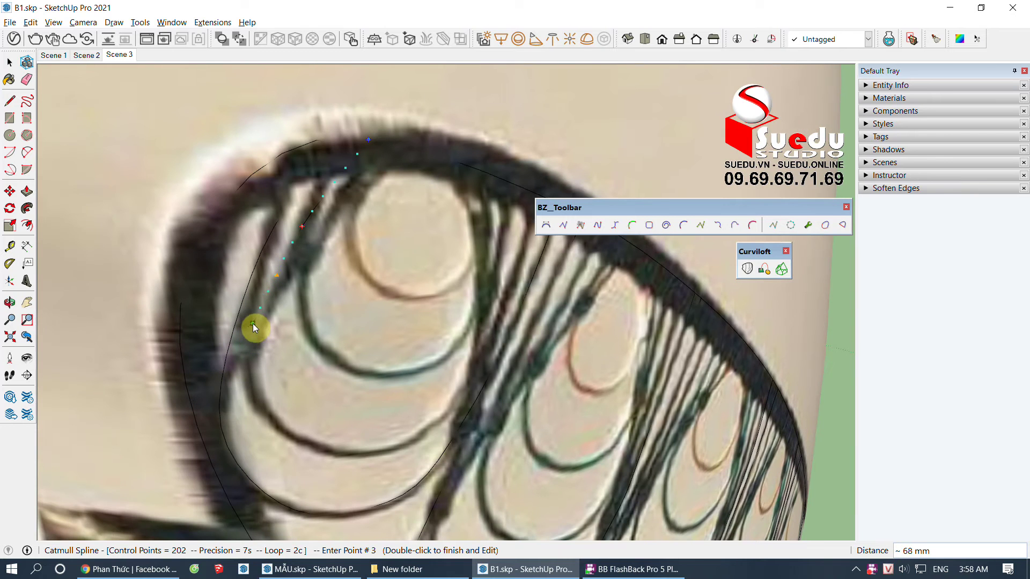
pyautogui.click(253, 324)
pyautogui.scroll(2, 262, 425)
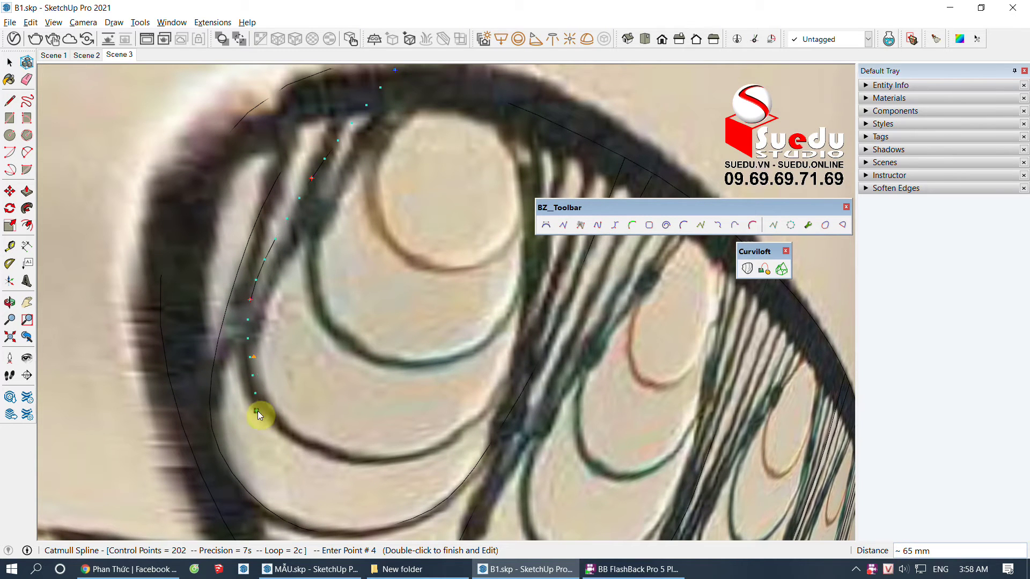
pyautogui.click(266, 411)
pyautogui.click(354, 464)
pyautogui.click(474, 430)
# Step: Continue the spline up the loop's right side and finish it at the top rail
pyautogui.scroll(-2, 452, 412)
pyautogui.scroll(2, 452, 412)
pyautogui.click(443, 389)
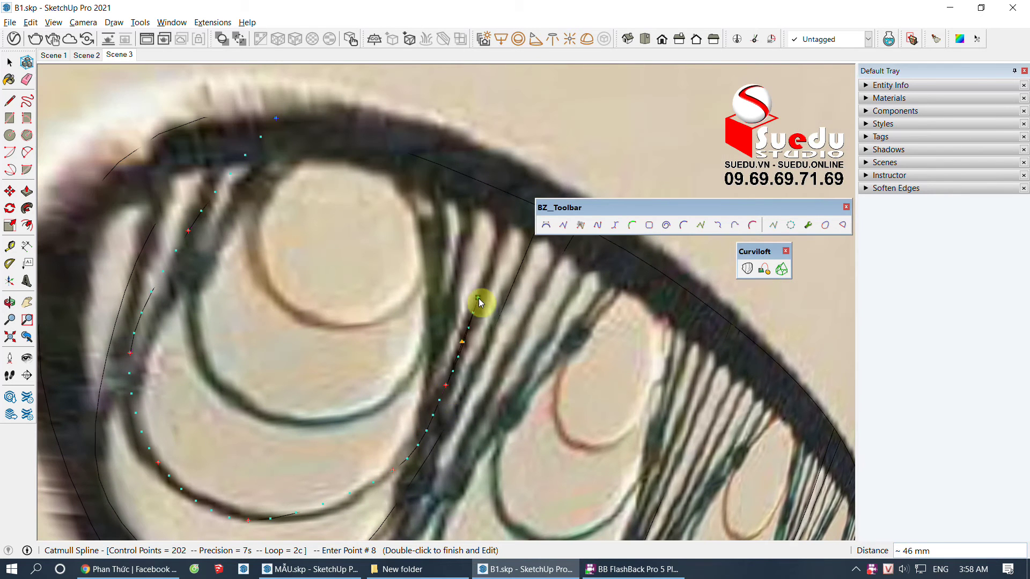
pyautogui.scroll(2, 491, 272)
pyautogui.click(509, 198)
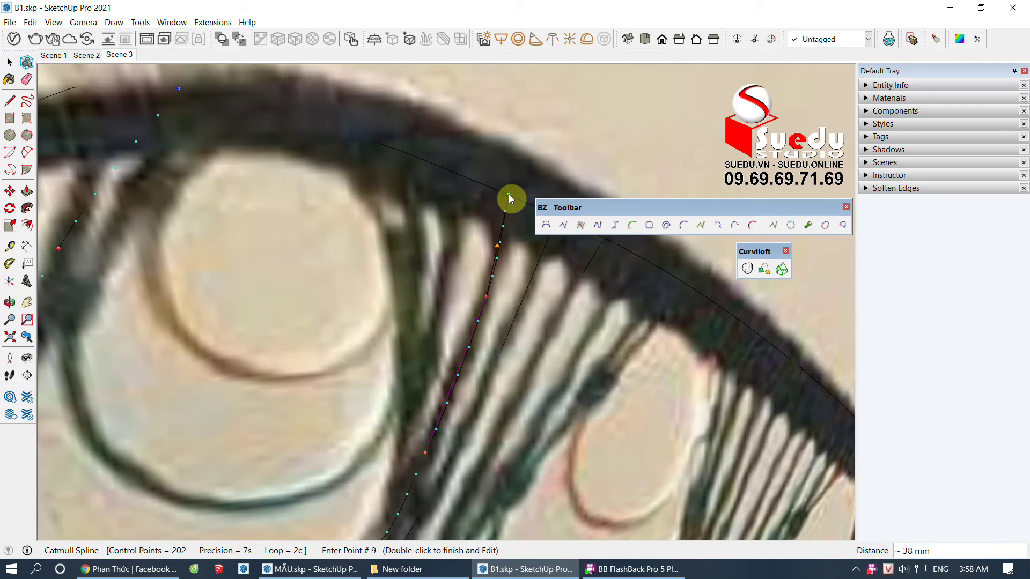
pyautogui.doubleClick(509, 198)
# Step: Orbit to inspect the finished loop spline, then exit with the Select tool
pyautogui.scroll(-3, 460, 352)
pyautogui.scroll(-2, 431, 382)
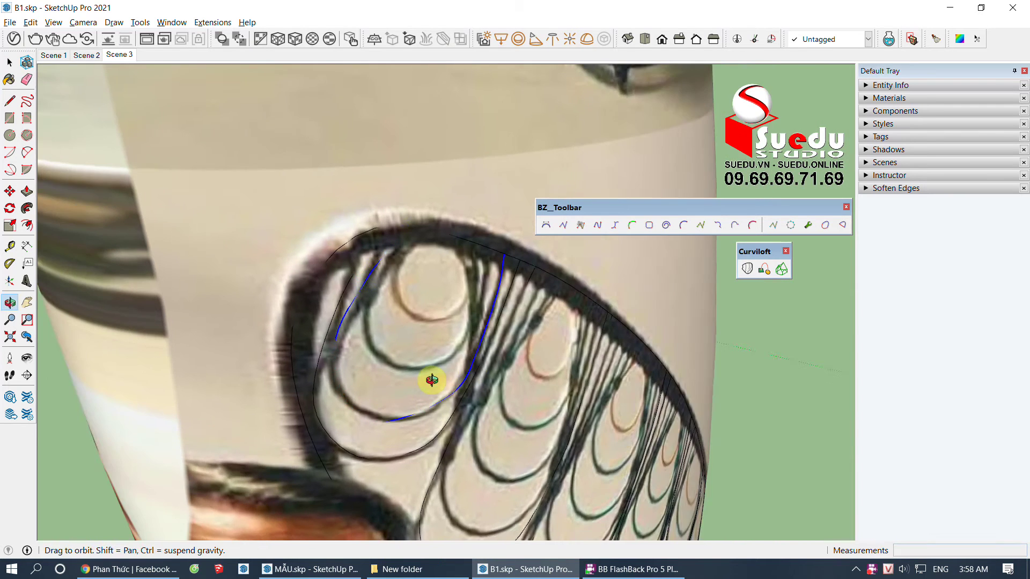
pyautogui.scroll(2, 406, 400)
pyautogui.scroll(1, 378, 403)
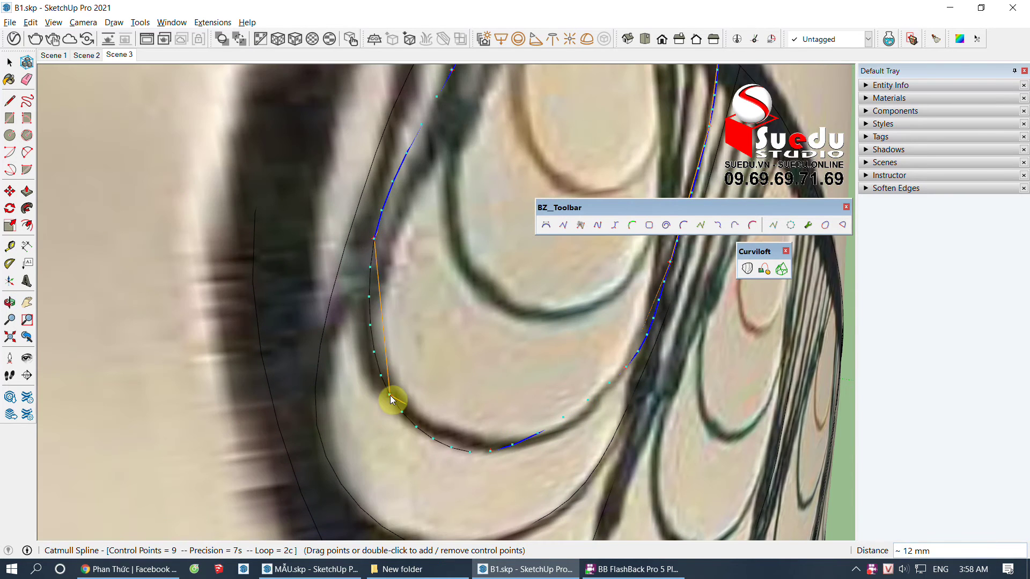
pyautogui.moveTo(339, 419); pyautogui.dragTo(430, 403, button='middle')
pyautogui.scroll(2, 340, 266)
pyautogui.moveTo(341, 267)
pyautogui.mouseDown(button='middle')
pyautogui.moveTo(285, 288)
pyautogui.moveTo(235, 261)
pyautogui.moveTo(363, 161)
pyautogui.mouseUp(button='middle')
pyautogui.scroll(-2, 375, 161)
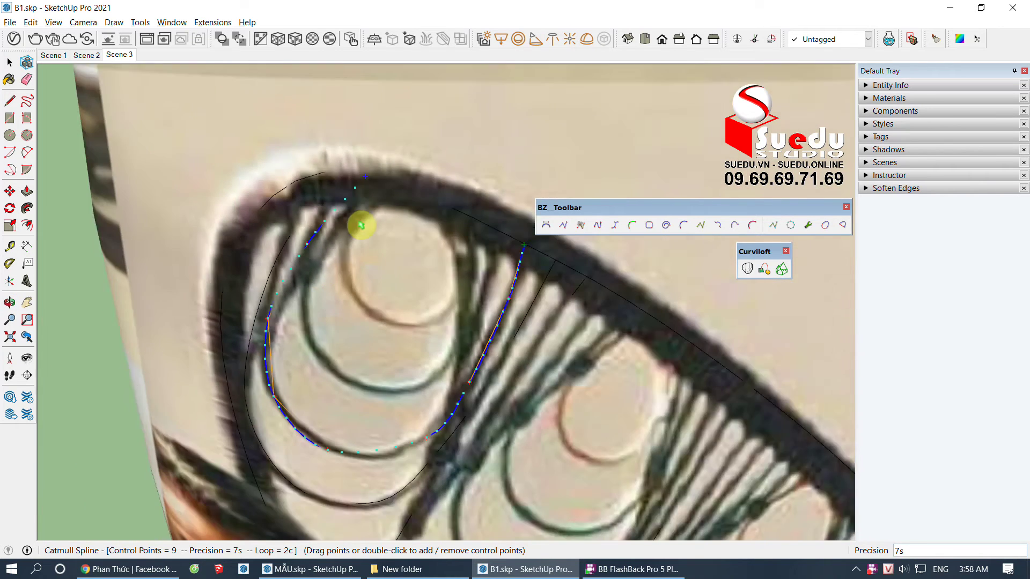
pyautogui.scroll(-1, 357, 223)
pyautogui.click(146, 361)
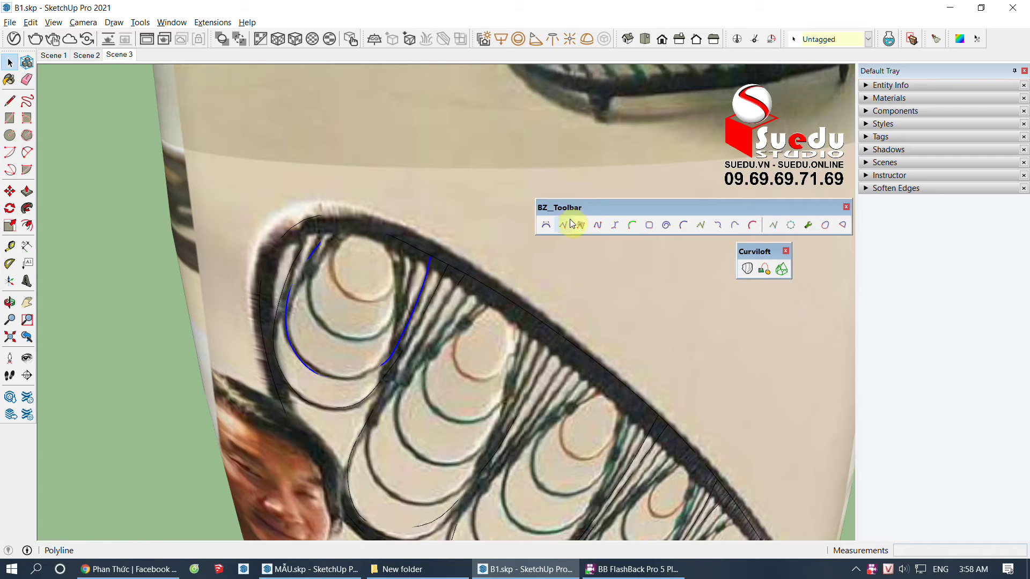
# Step: Start a new Catmull spline at the chair back's top rail
pyautogui.click(632, 225)
pyautogui.scroll(2, 336, 248)
pyautogui.scroll(2, 378, 197)
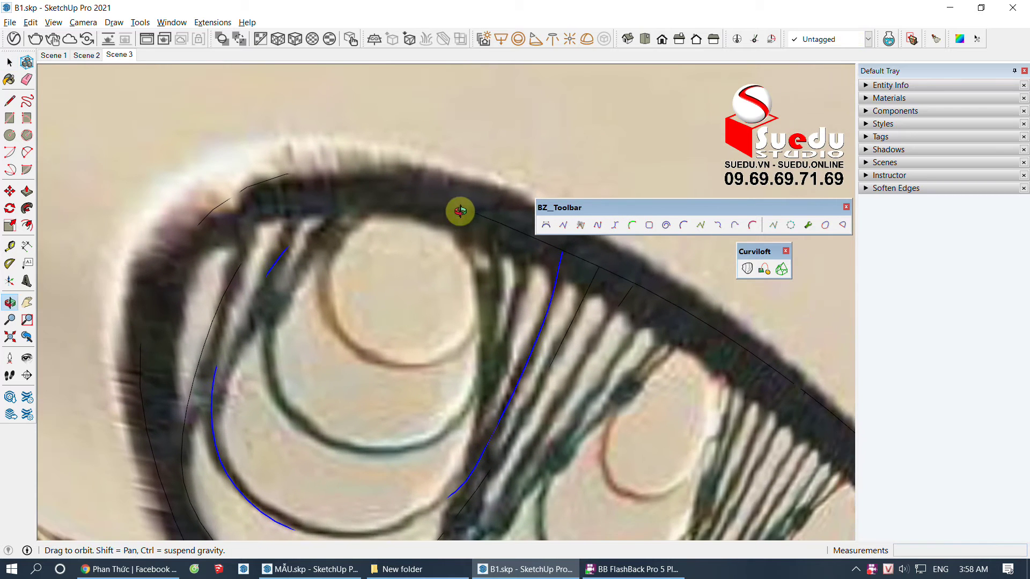
pyautogui.moveTo(460, 212); pyautogui.dragTo(368, 187, button='middle')
pyautogui.scroll(2, 392, 194)
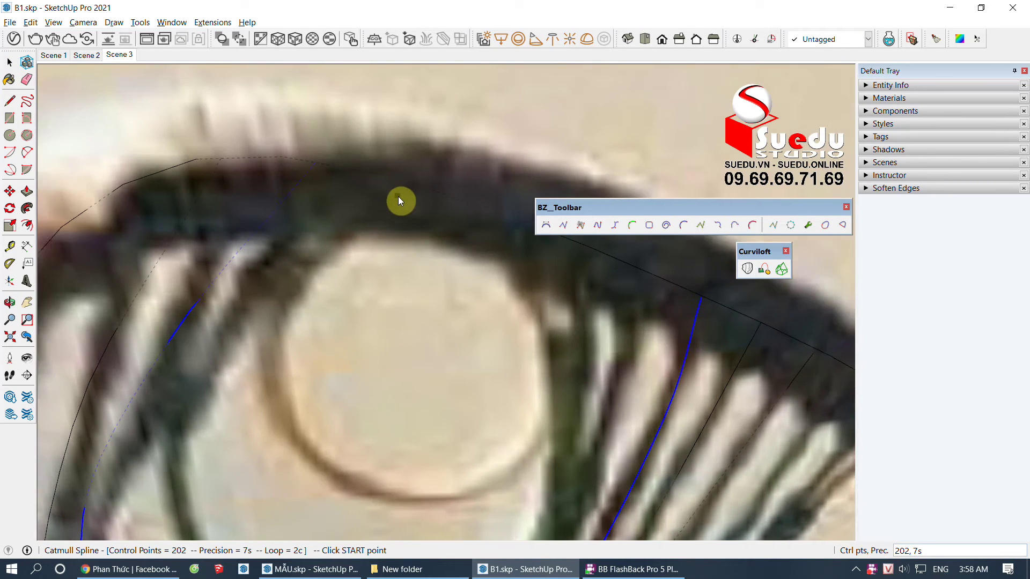
pyautogui.scroll(2, 398, 197)
pyautogui.click(379, 173)
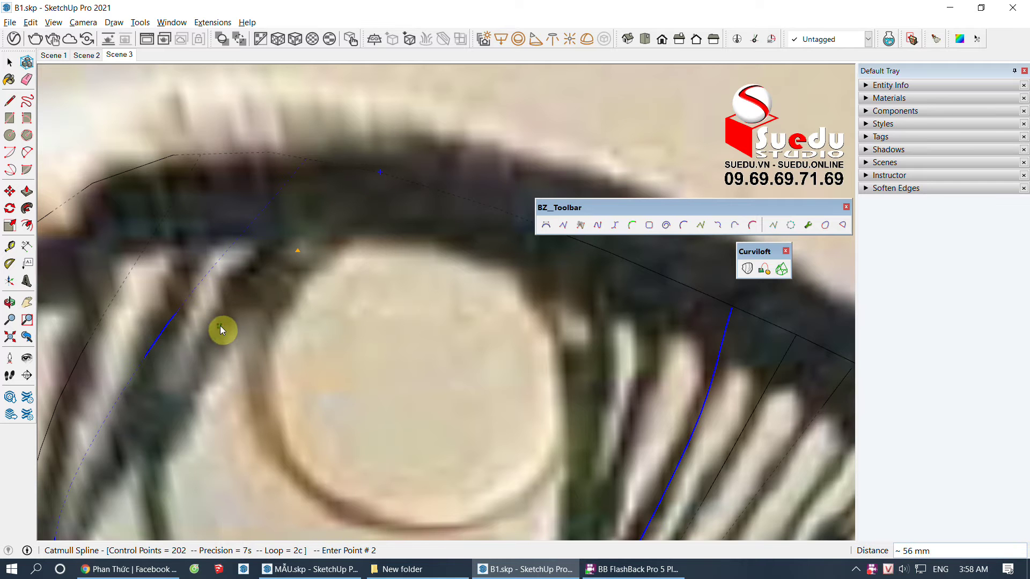
# Step: Add spline points down the inner loop's left side to its bottom
pyautogui.click(220, 328)
pyautogui.scroll(-2, 227, 311)
pyautogui.click(205, 374)
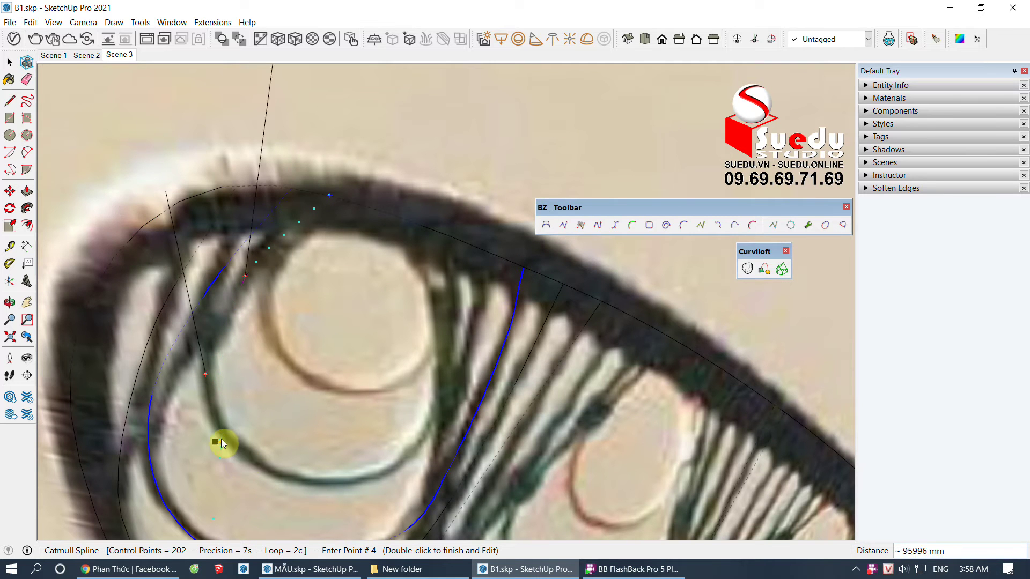
pyautogui.moveTo(240, 262)
pyautogui.mouseDown(button='middle')
pyautogui.moveTo(347, 288)
pyautogui.moveTo(291, 384)
pyautogui.mouseUp(button='middle')
pyautogui.scroll(2, 307, 440)
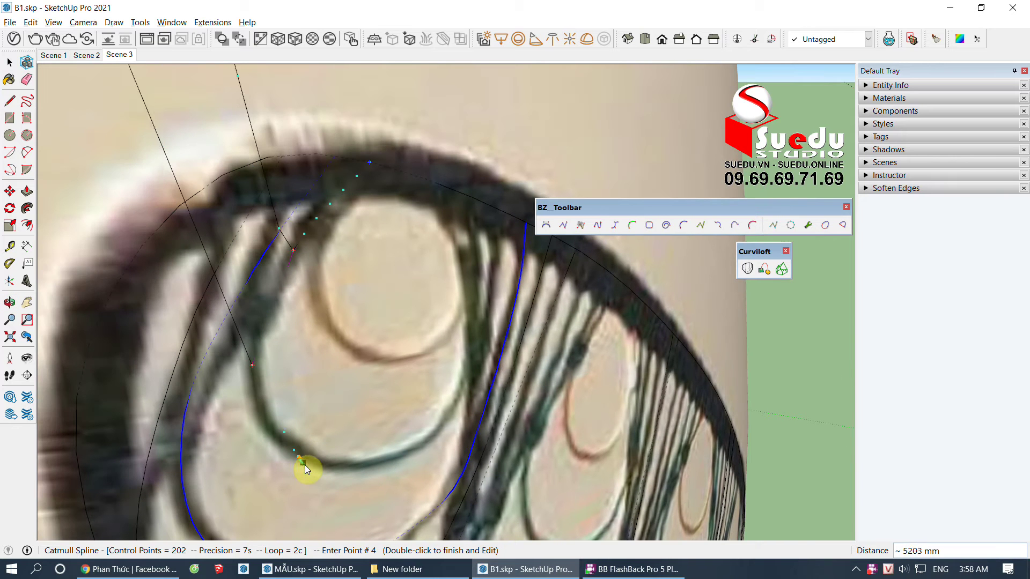
pyautogui.click(301, 456)
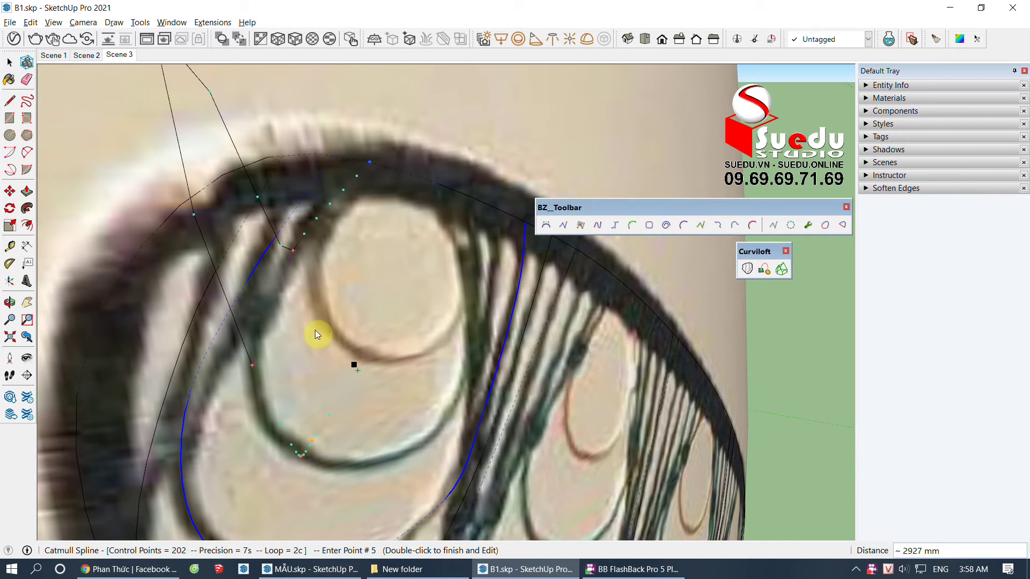
# Step: Orbit around the chair back and add two more points across the inner loop
pyautogui.scroll(-2, 340, 322)
pyautogui.moveTo(299, 260)
pyautogui.mouseDown(button='middle')
pyautogui.moveTo(257, 245)
pyautogui.moveTo(203, 195)
pyautogui.mouseUp(button='middle')
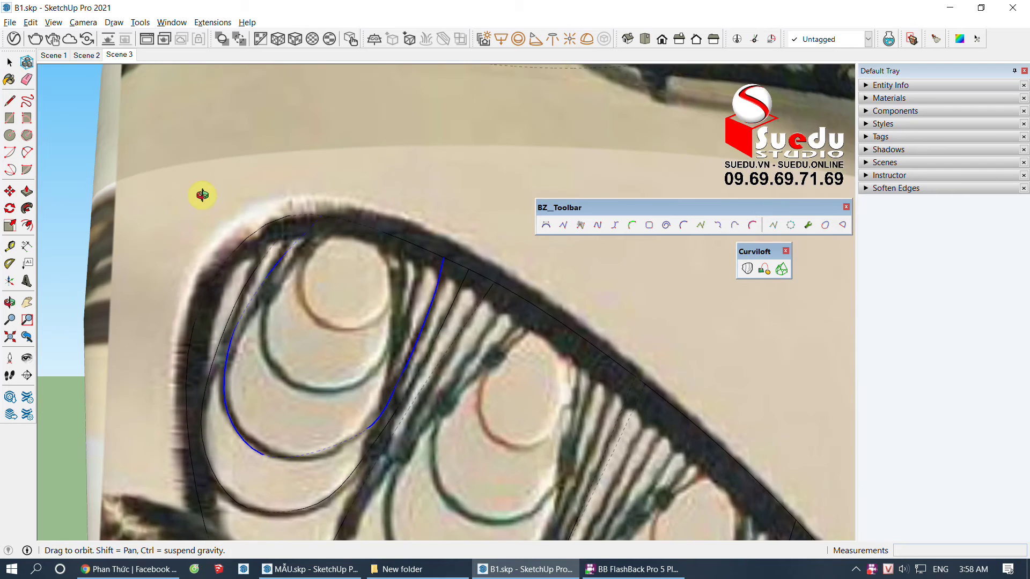
pyautogui.moveTo(420, 265)
pyautogui.mouseDown(button='middle')
pyautogui.moveTo(476, 292)
pyautogui.moveTo(433, 328)
pyautogui.moveTo(306, 338)
pyautogui.moveTo(301, 425)
pyautogui.moveTo(368, 437)
pyautogui.mouseUp(button='middle')
pyautogui.scroll(-1, 436, 336)
pyautogui.scroll(1, 299, 476)
pyautogui.scroll(1, 290, 435)
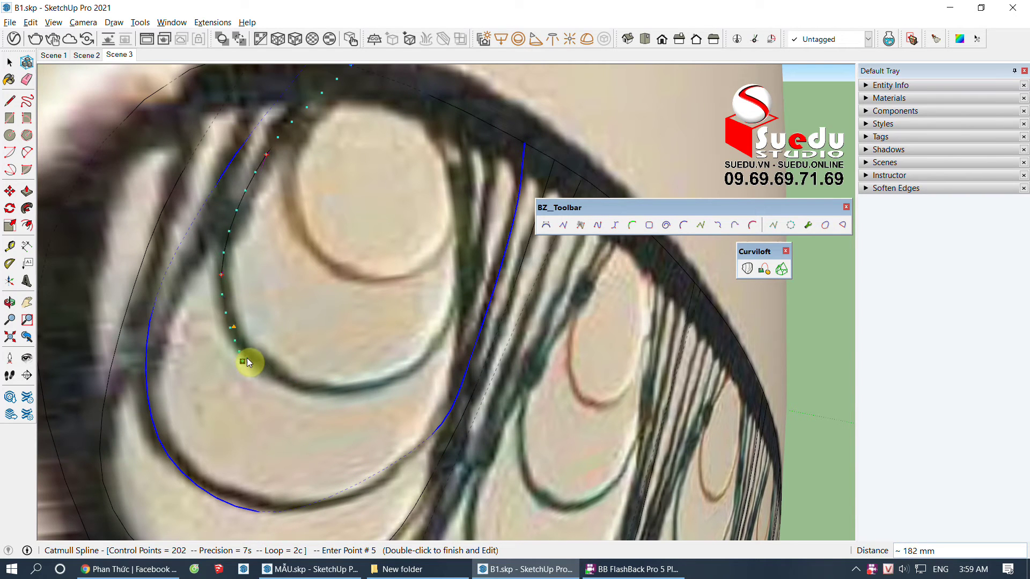
pyautogui.click(333, 395)
pyautogui.click(436, 354)
pyautogui.scroll(-5, 398, 398)
pyautogui.scroll(5, 419, 358)
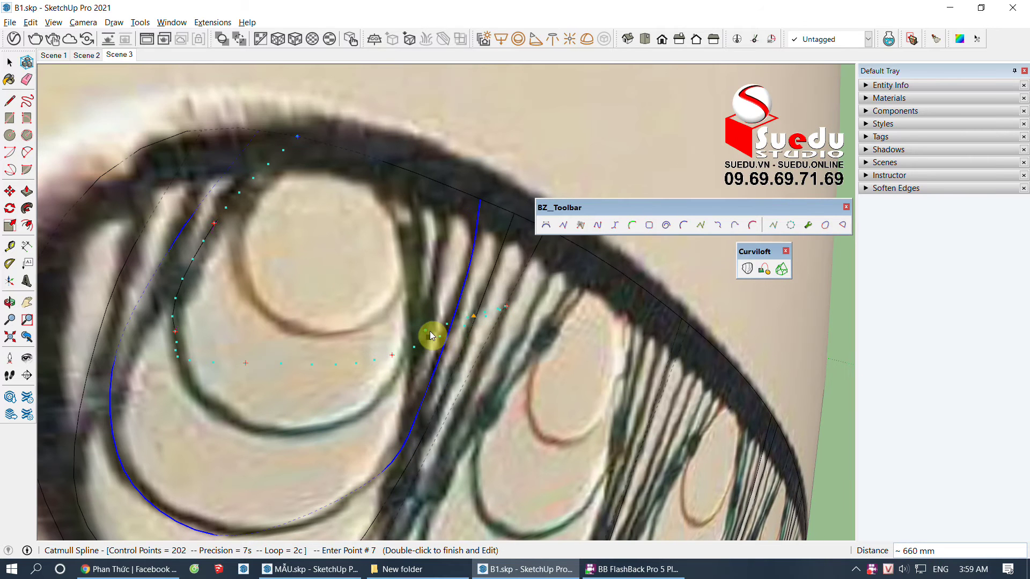
# Step: Remove two misplaced points and re-place them along the loop bottom and right side
pyautogui.press('BackSpace')
pyautogui.press('BackSpace')
pyautogui.scroll(-2, 254, 443)
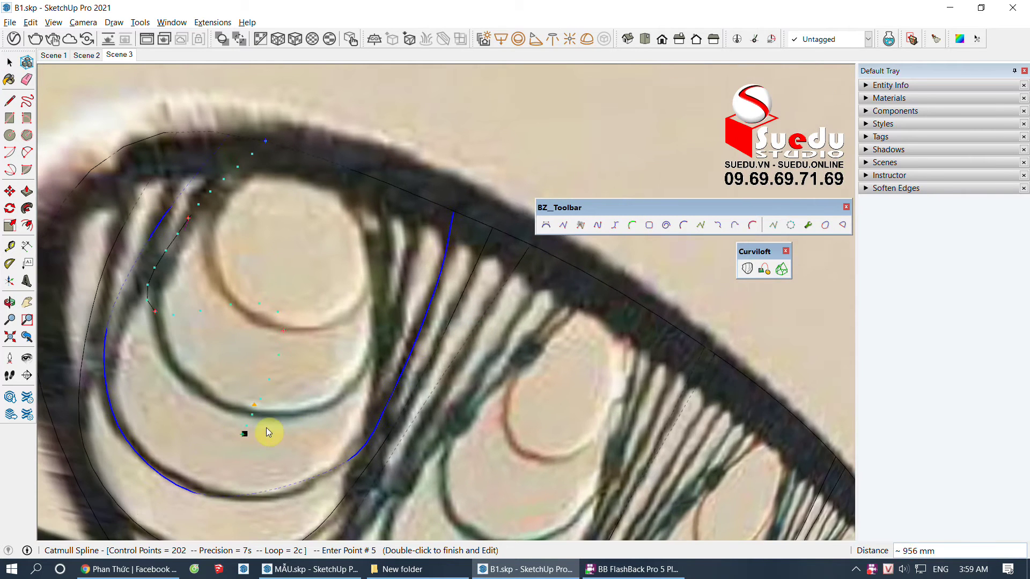
pyautogui.press('BackSpace')
pyautogui.scroll(2, 214, 405)
pyautogui.click(201, 379)
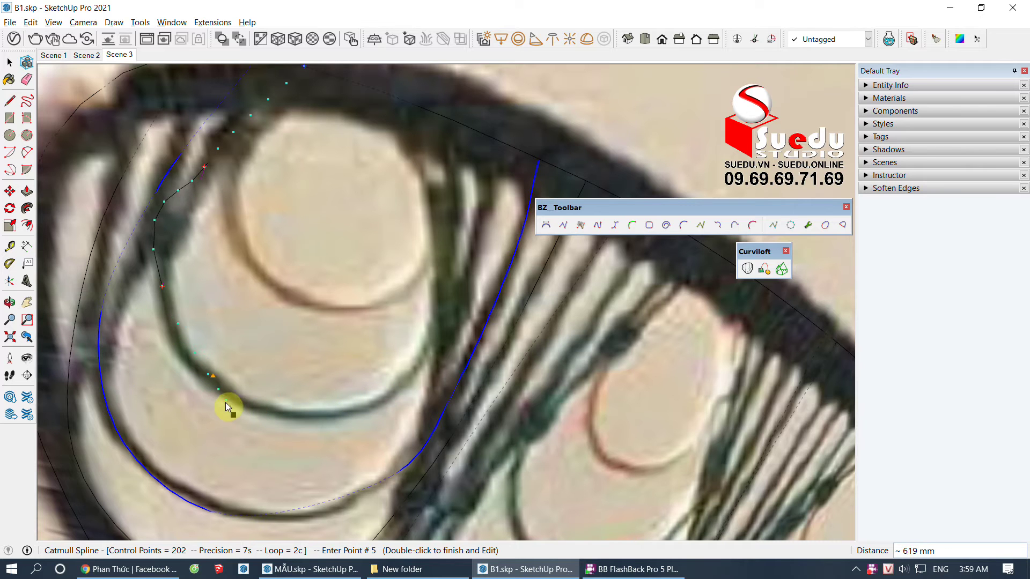
pyautogui.click(404, 384)
pyautogui.click(468, 279)
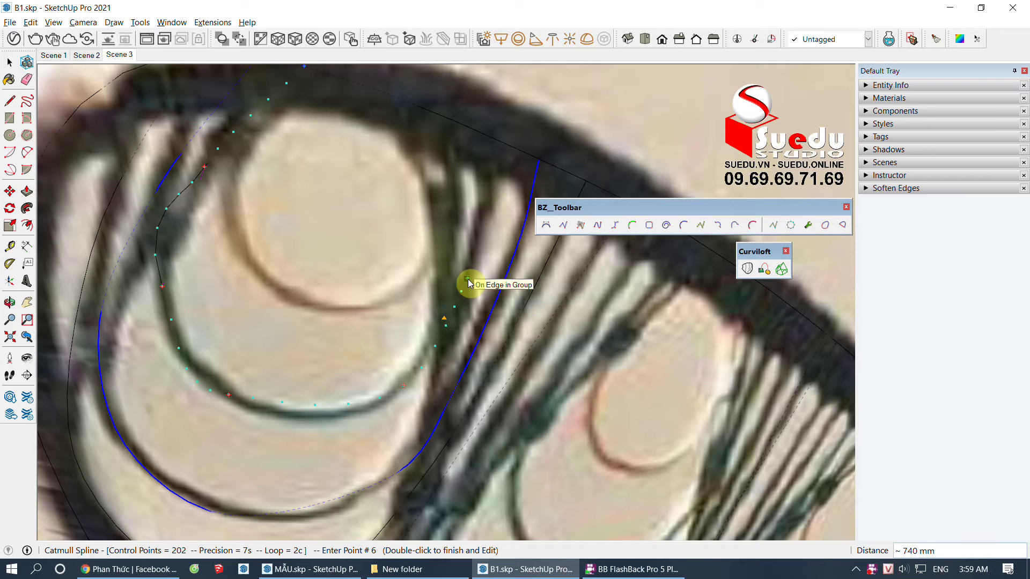
# Step: Finish the second spline at the rail and pull its lower bends onto the loop
pyautogui.doubleClick(494, 140)
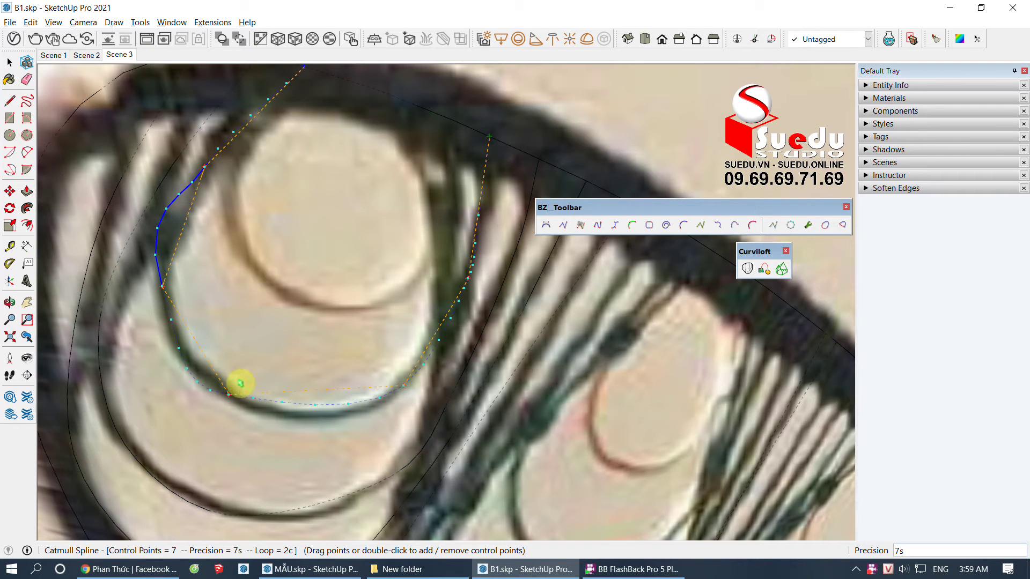
pyautogui.moveTo(229, 395); pyautogui.dragTo(239, 413)
pyautogui.moveTo(394, 397); pyautogui.dragTo(390, 405)
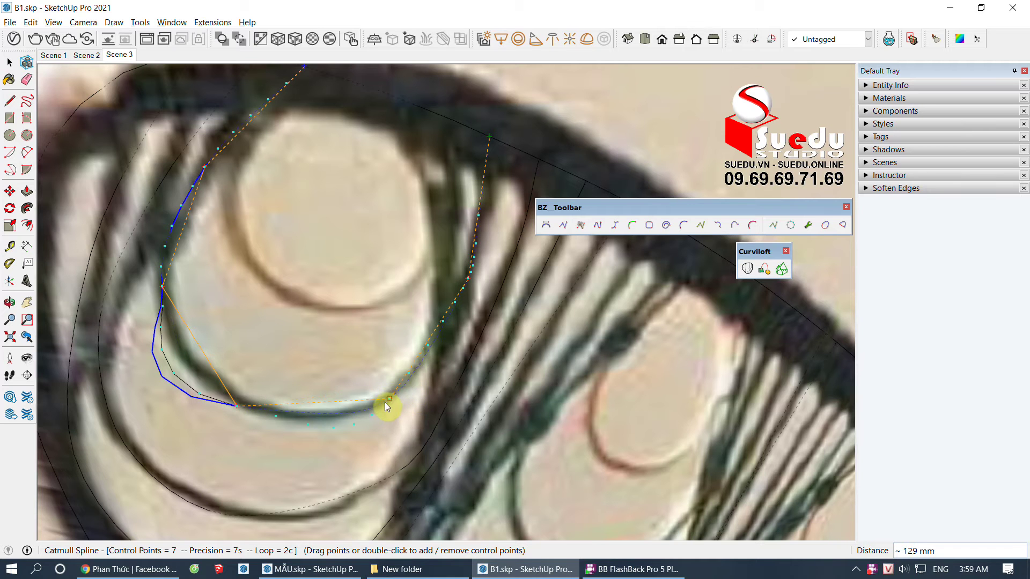
pyautogui.press('space')
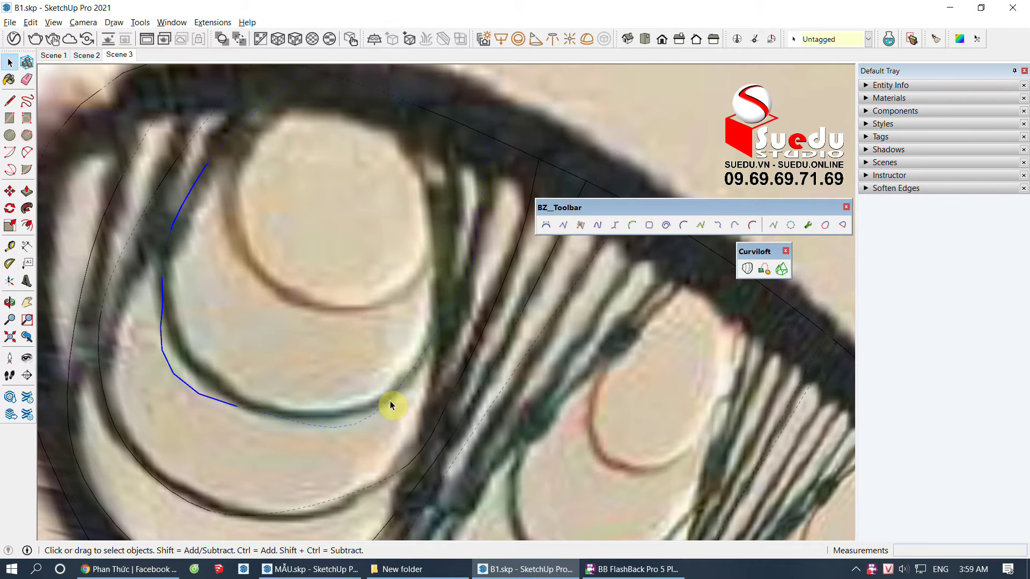
# Step: Reopen the spline and nudge its left, bottom and right points onto the loop
pyautogui.click(773, 227)
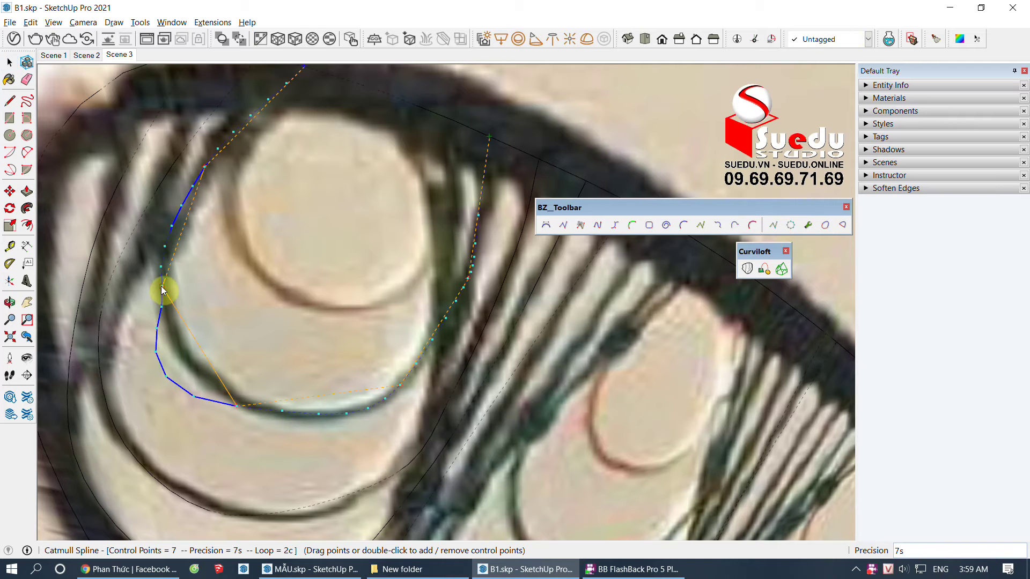
pyautogui.moveTo(163, 289); pyautogui.dragTo(167, 297)
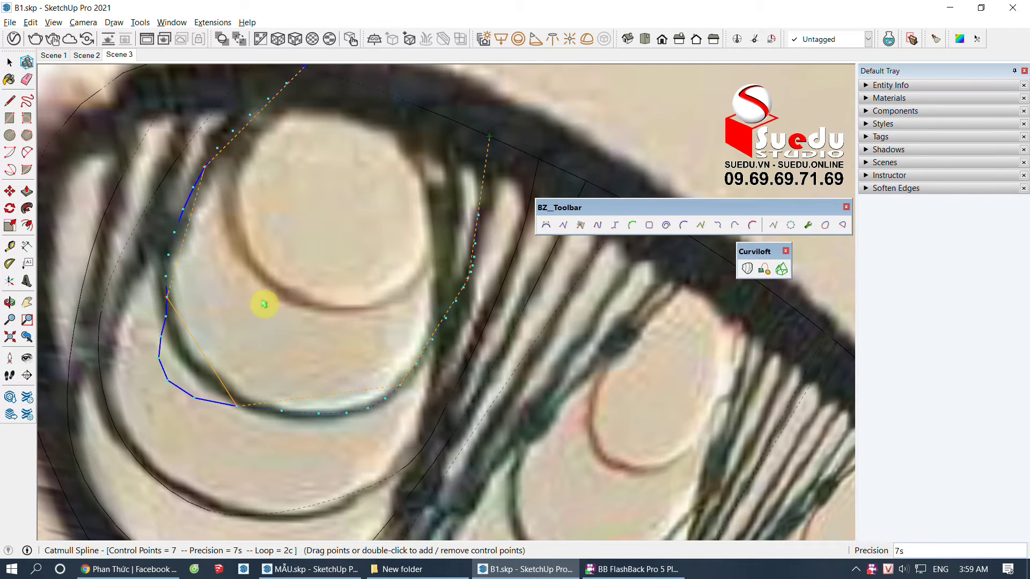
pyautogui.moveTo(237, 413); pyautogui.dragTo(266, 414)
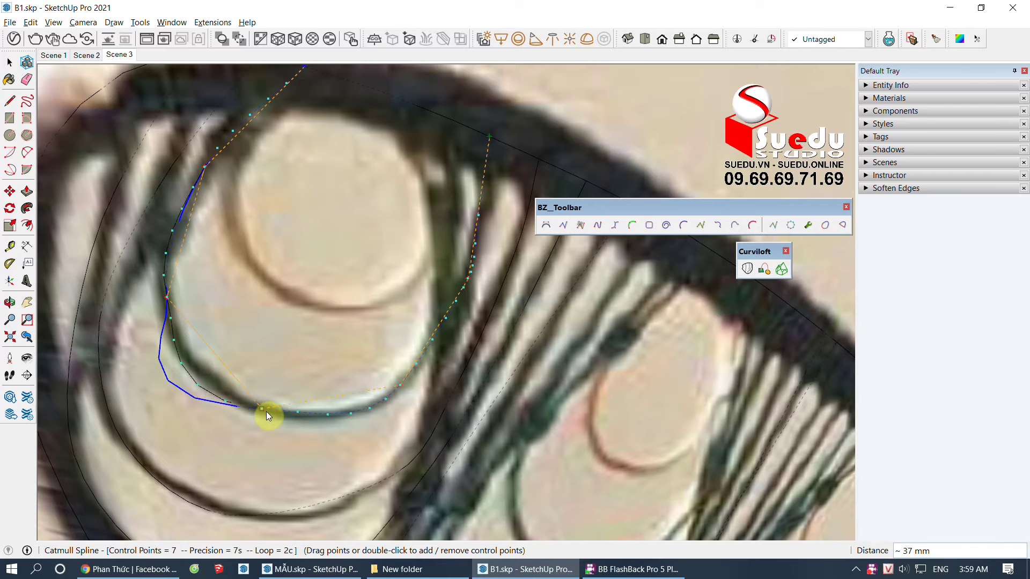
pyautogui.press('o')
pyautogui.moveTo(411, 385); pyautogui.dragTo(398, 402, button='middle')
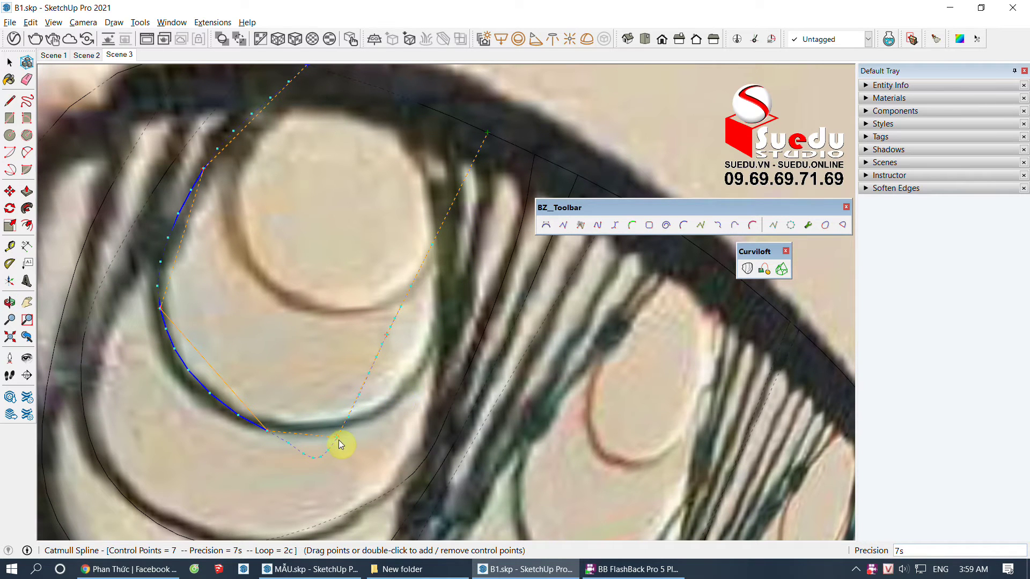
pyautogui.moveTo(339, 440)
pyautogui.mouseDown()
pyautogui.moveTo(428, 390)
pyautogui.moveTo(410, 385)
pyautogui.mouseUp()
pyautogui.moveTo(387, 336); pyautogui.dragTo(450, 315)
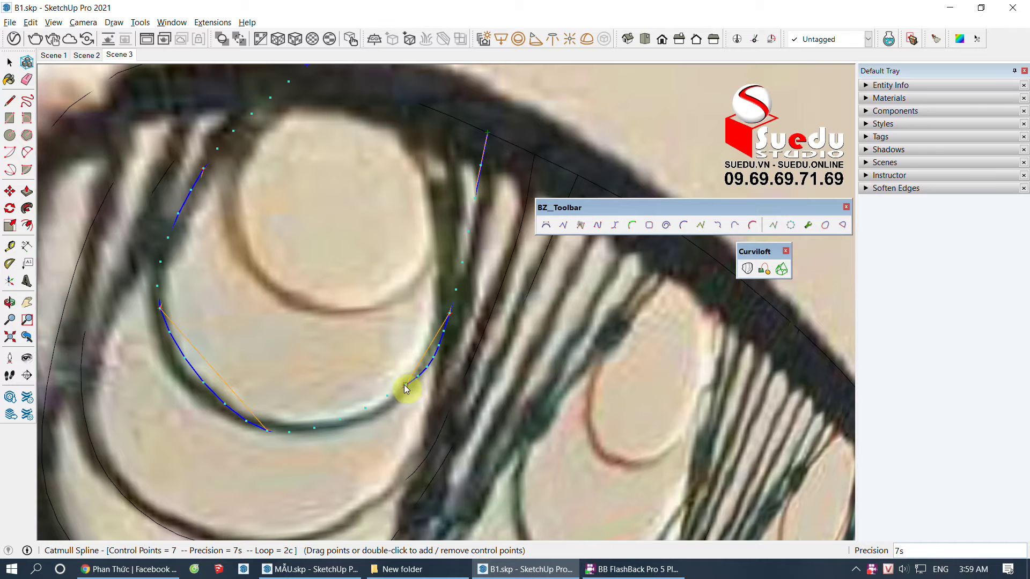
pyautogui.moveTo(268, 432); pyautogui.dragTo(235, 424)
# Step: Orbit and zoom out to check the traced spline against the frame
pyautogui.scroll(-3, 318, 368)
pyautogui.scroll(3, 448, 299)
pyautogui.scroll(1, 423, 247)
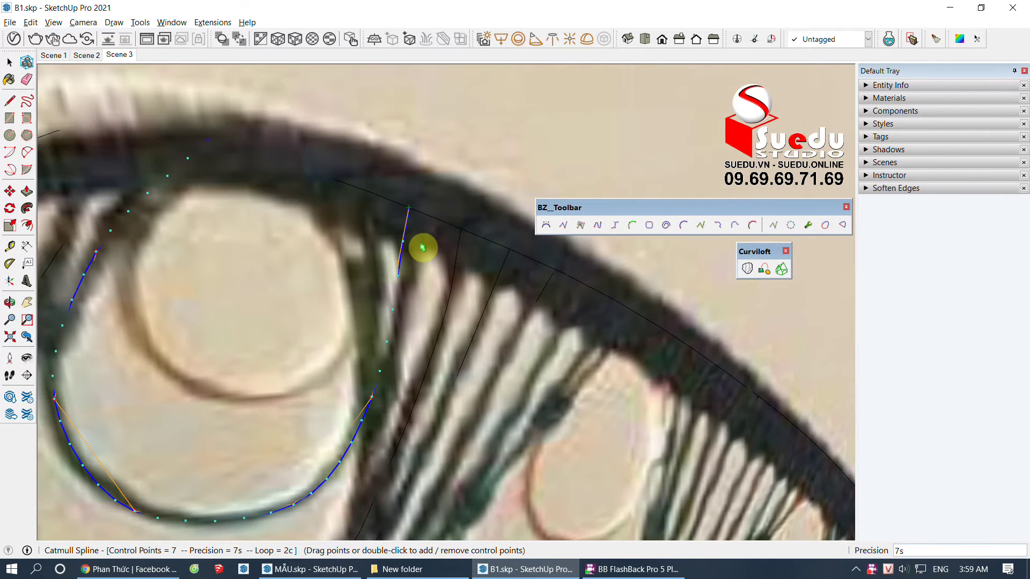
pyautogui.scroll(2, 423, 248)
pyautogui.scroll(-1, 522, 274)
pyautogui.scroll(-2, 246, 228)
pyautogui.scroll(-1, 375, 310)
pyautogui.moveTo(375, 309)
pyautogui.mouseDown(button='middle')
pyautogui.moveTo(143, 298)
pyautogui.moveTo(432, 266)
pyautogui.moveTo(437, 356)
pyautogui.mouseUp(button='middle')
pyautogui.scroll(2, 340, 303)
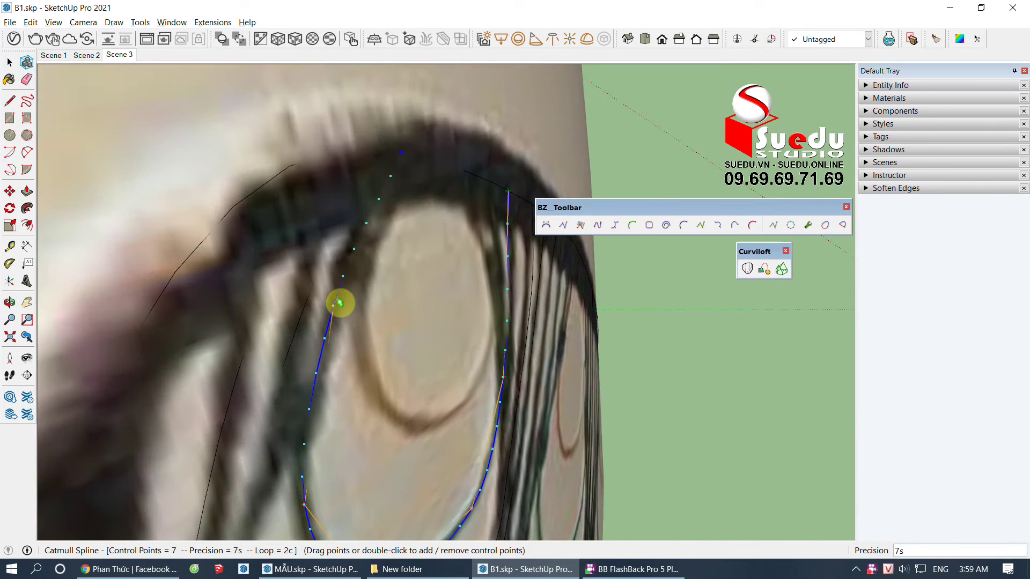
pyautogui.moveTo(339, 315); pyautogui.dragTo(197, 347, button='middle')
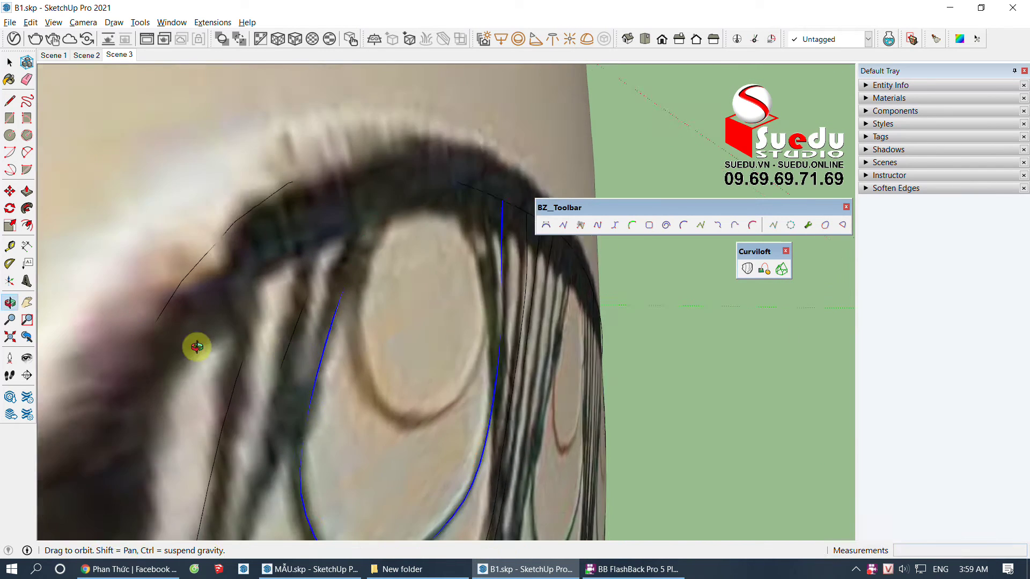
pyautogui.scroll(-3, 375, 361)
pyautogui.scroll(-1, 395, 373)
pyautogui.scroll(-2, 356, 345)
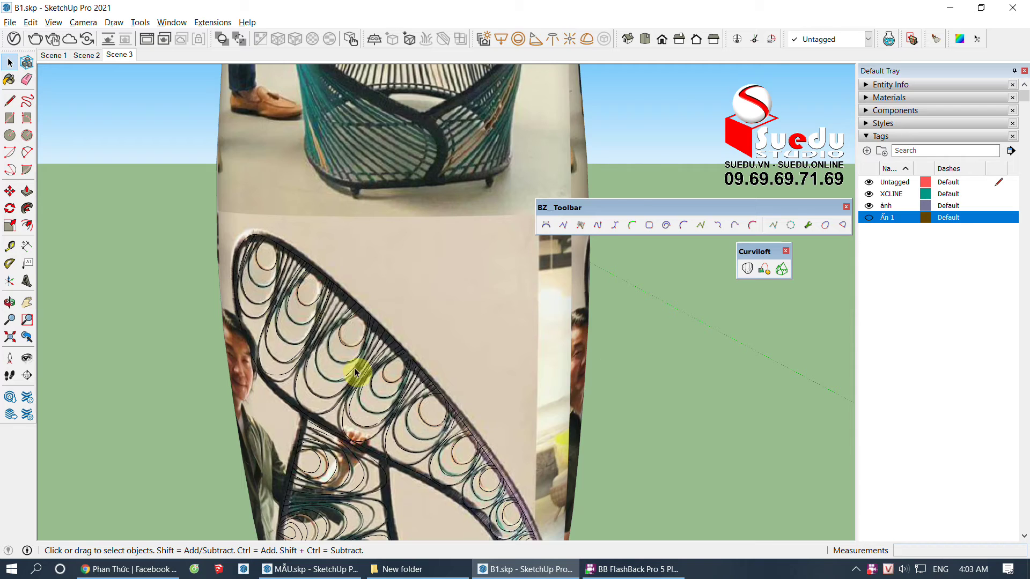
# Step: Hide the Ấn 1 reference photo and orbit around the chair-back loop curves
pyautogui.scroll(2, 355, 370)
pyautogui.scroll(-3, 429, 278)
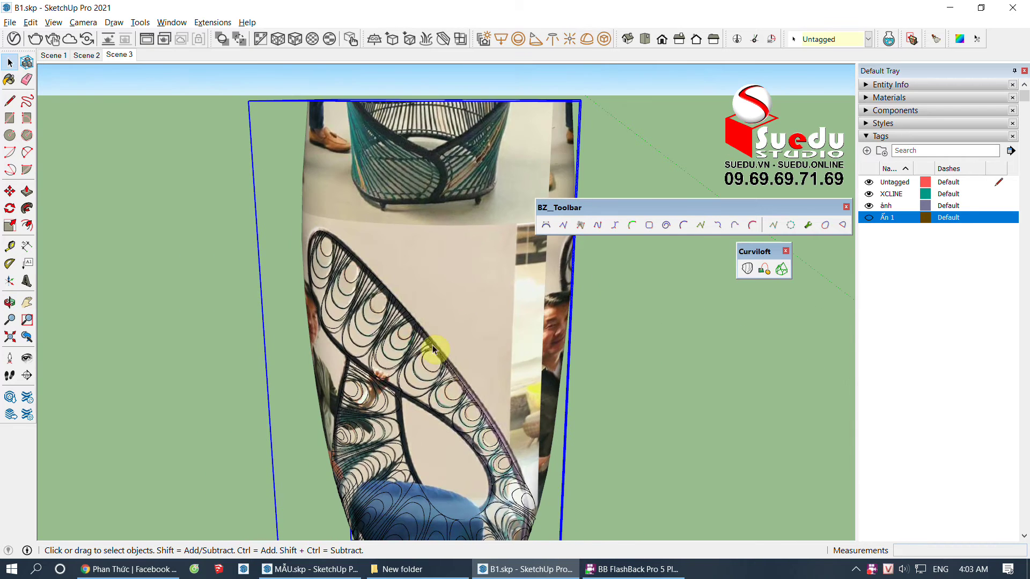
pyautogui.press('Delete')
pyautogui.moveTo(481, 382)
pyautogui.mouseDown(button='middle')
pyautogui.moveTo(418, 391)
pyautogui.moveTo(478, 363)
pyautogui.moveTo(436, 471)
pyautogui.moveTo(398, 478)
pyautogui.moveTo(469, 329)
pyautogui.moveTo(555, 351)
pyautogui.moveTo(602, 379)
pyautogui.moveTo(411, 410)
pyautogui.moveTo(426, 471)
pyautogui.moveTo(280, 540)
pyautogui.moveTo(340, 442)
pyautogui.moveTo(546, 423)
pyautogui.moveTo(584, 321)
pyautogui.moveTo(507, 394)
pyautogui.moveTo(525, 340)
pyautogui.moveTo(519, 379)
pyautogui.moveTo(464, 292)
pyautogui.mouseUp(button='middle')
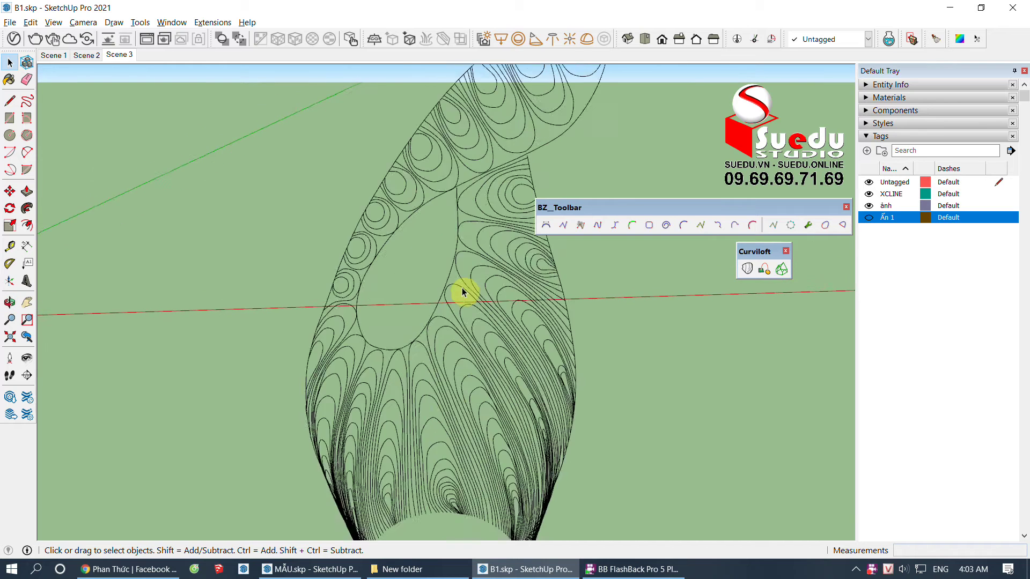
pyautogui.scroll(2, 464, 291)
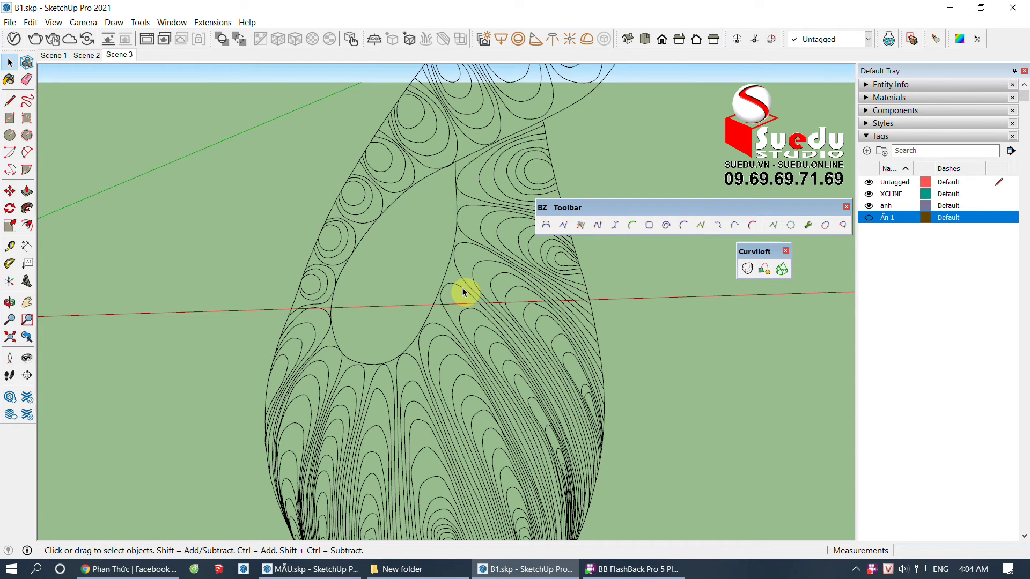
pyautogui.scroll(-3, 463, 290)
pyautogui.moveTo(469, 287)
pyautogui.mouseDown(button='middle')
pyautogui.moveTo(397, 363)
pyautogui.moveTo(437, 357)
pyautogui.mouseUp(button='middle')
pyautogui.scroll(1, 509, 352)
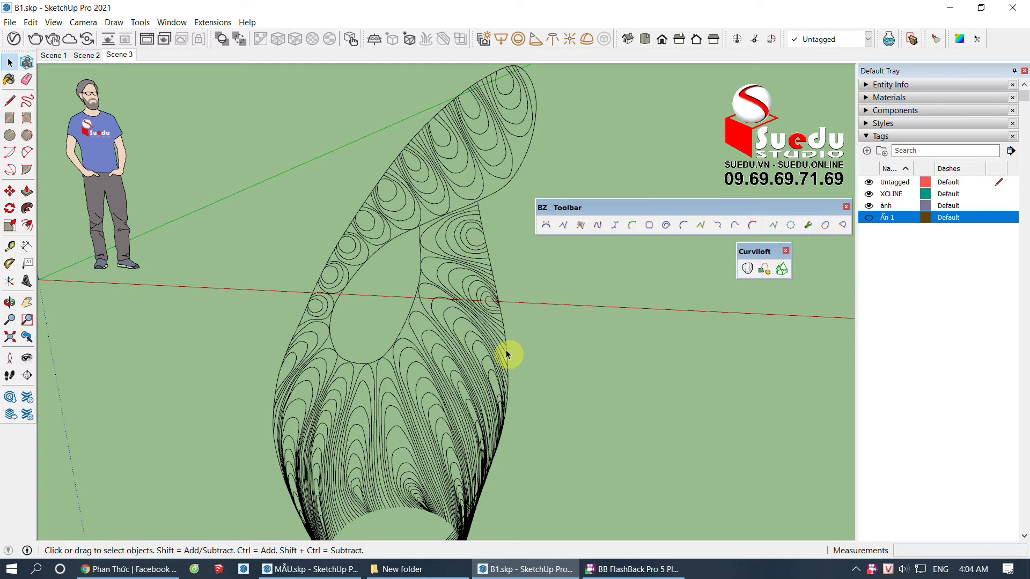
# Step: Sweep a 50 mm, 12-segment pipe with inside diameter 0 along the outline curve
pyautogui.doubleClick(489, 201)
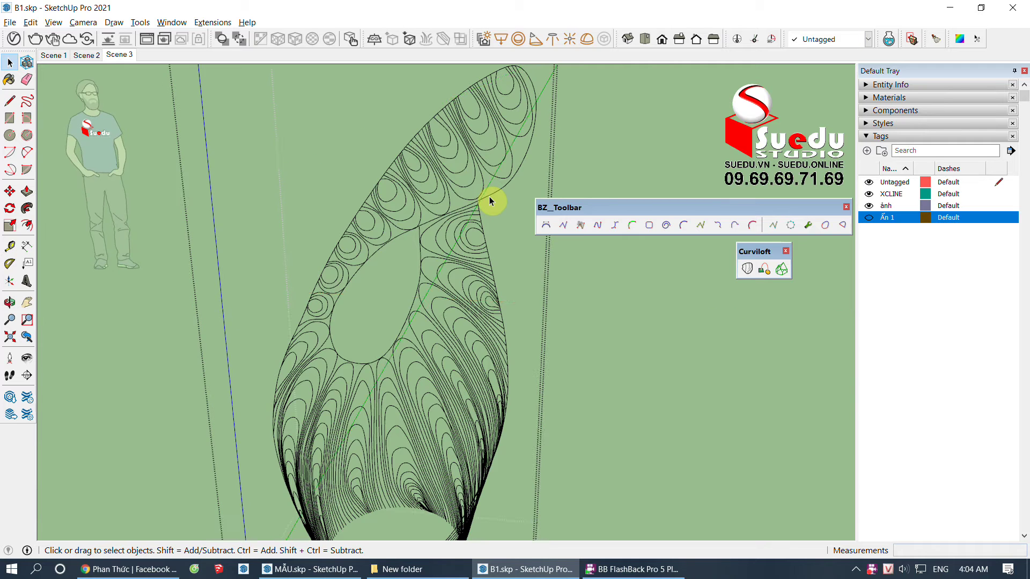
pyautogui.click(489, 201)
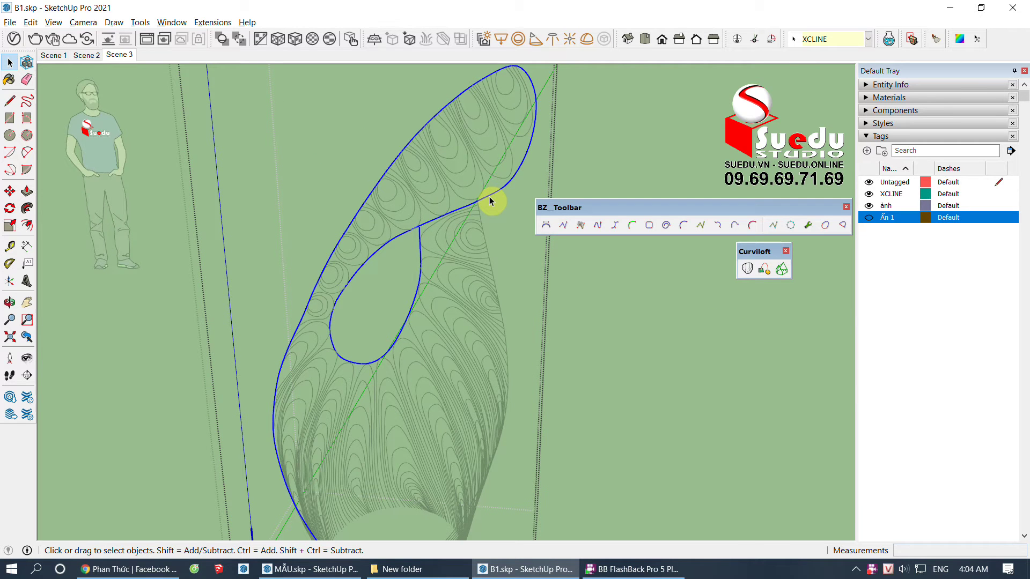
pyautogui.click(212, 22)
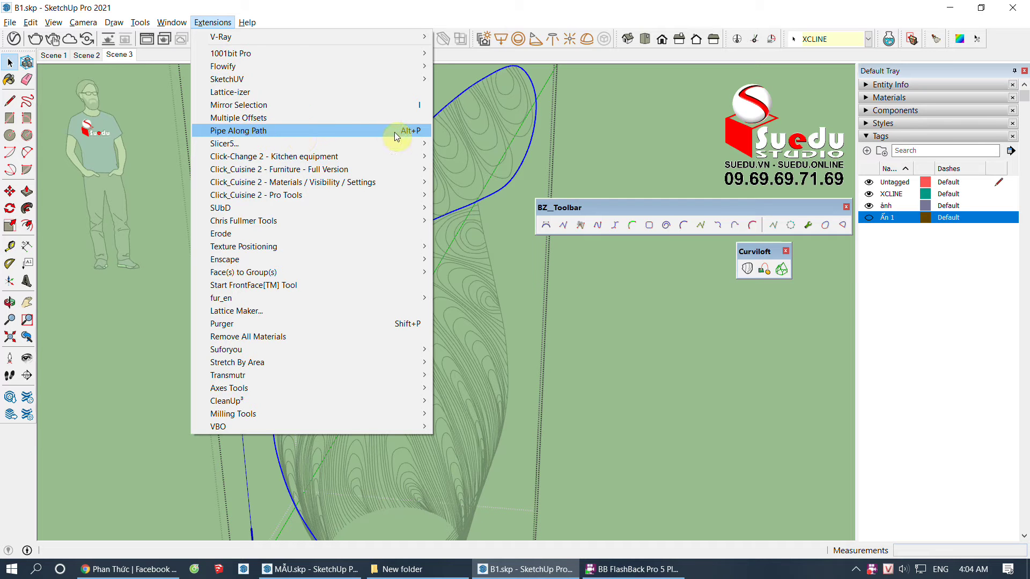
pyautogui.click(355, 132)
pyautogui.moveTo(475, 200); pyautogui.dragTo(576, 205)
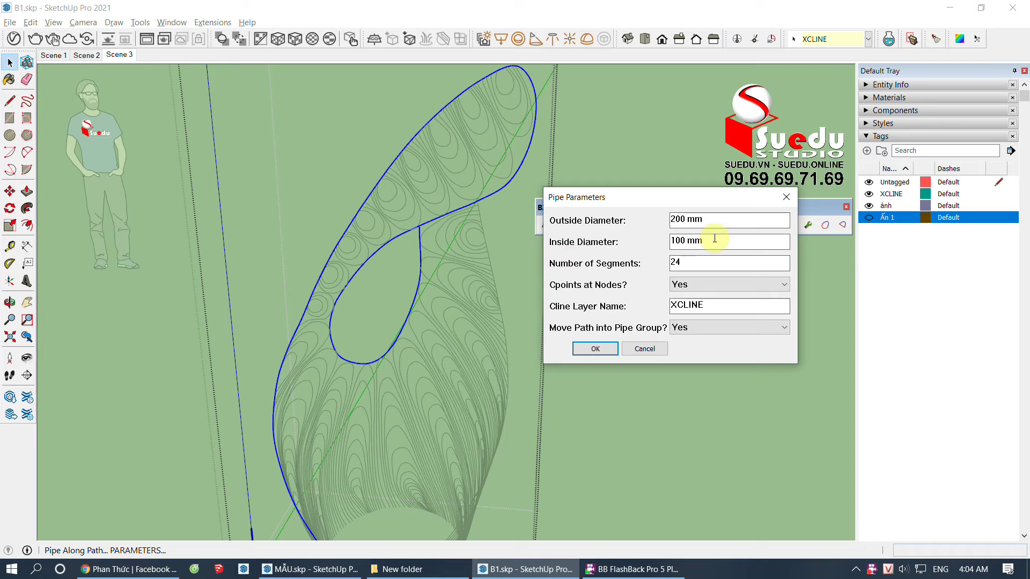
pyautogui.press('Tab')
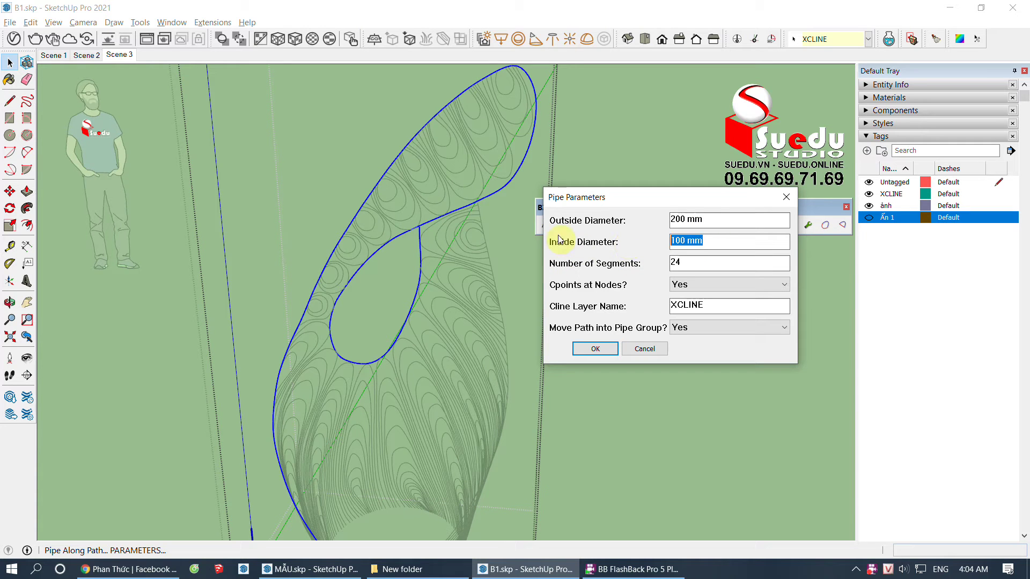
pyautogui.write('0')
pyautogui.moveTo(717, 222); pyautogui.dragTo(641, 219)
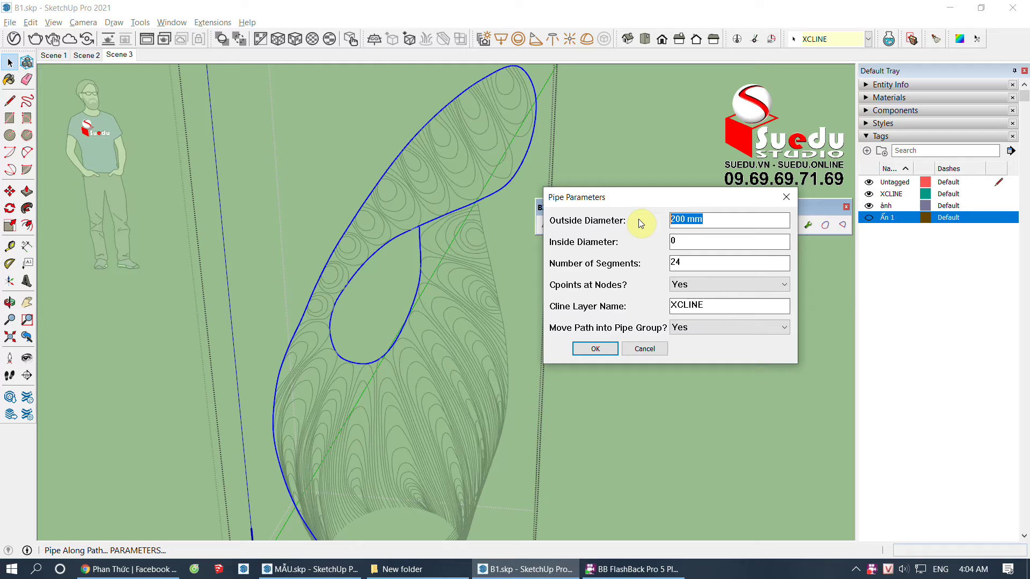
pyautogui.write('50')
pyautogui.moveTo(729, 263); pyautogui.dragTo(565, 265)
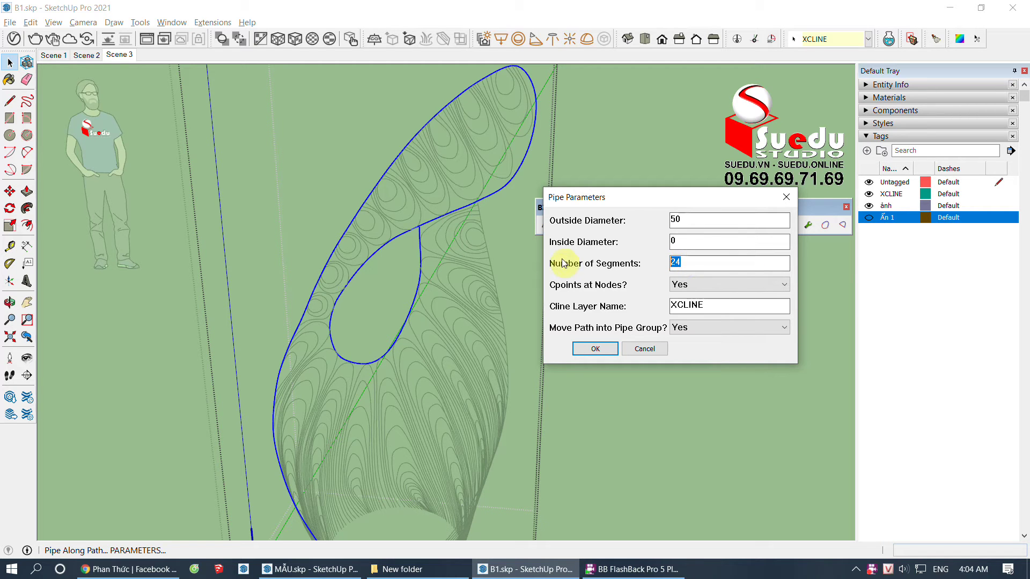
pyautogui.write('1')
pyautogui.click(591, 351)
# Step: Orbit and zoom around the pipe's lower loop to inspect it
pyautogui.moveTo(445, 248); pyautogui.dragTo(321, 325, button='middle')
pyautogui.scroll(3, 354, 323)
pyautogui.scroll(2, 407, 322)
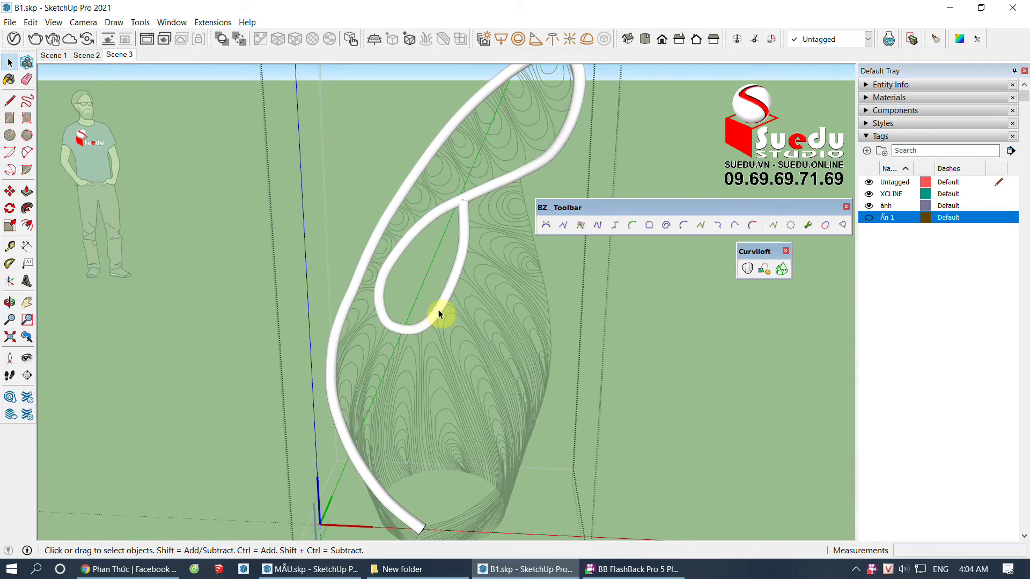
pyautogui.moveTo(459, 288); pyautogui.dragTo(669, 385, button='middle')
pyautogui.scroll(3, 428, 444)
pyautogui.moveTo(428, 444)
pyautogui.mouseDown(button='middle')
pyautogui.moveTo(386, 377)
pyautogui.moveTo(302, 308)
pyautogui.moveTo(336, 301)
pyautogui.moveTo(473, 317)
pyautogui.moveTo(437, 306)
pyautogui.moveTo(455, 310)
pyautogui.mouseUp(button='middle')
pyautogui.scroll(2, 440, 308)
# Step: Undo the 50 mm pipe and rebuild it along the outline curve at 30 mm
pyautogui.hotkey('ctrl', 'z')
pyautogui.click(454, 309)
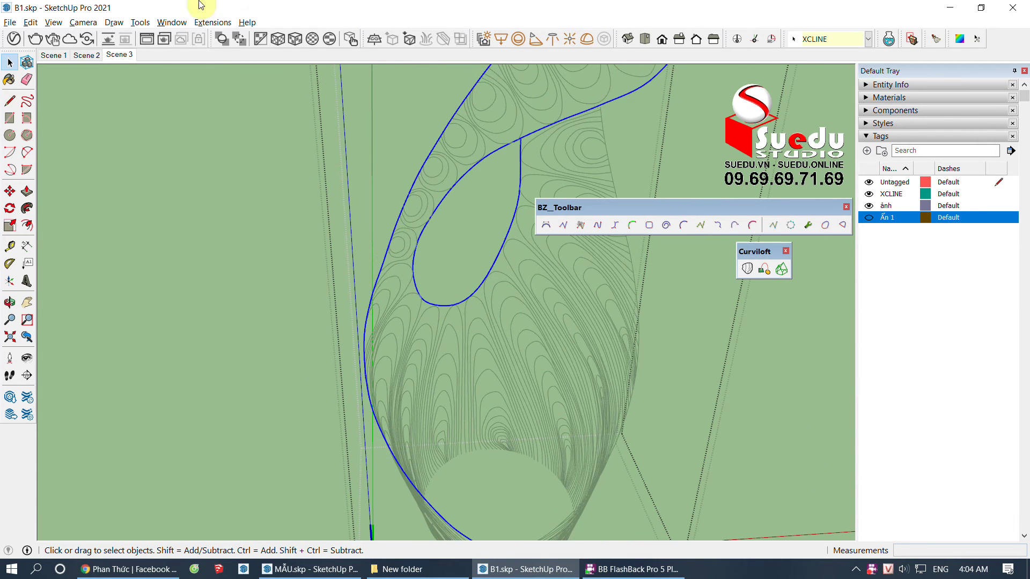
pyautogui.click(209, 23)
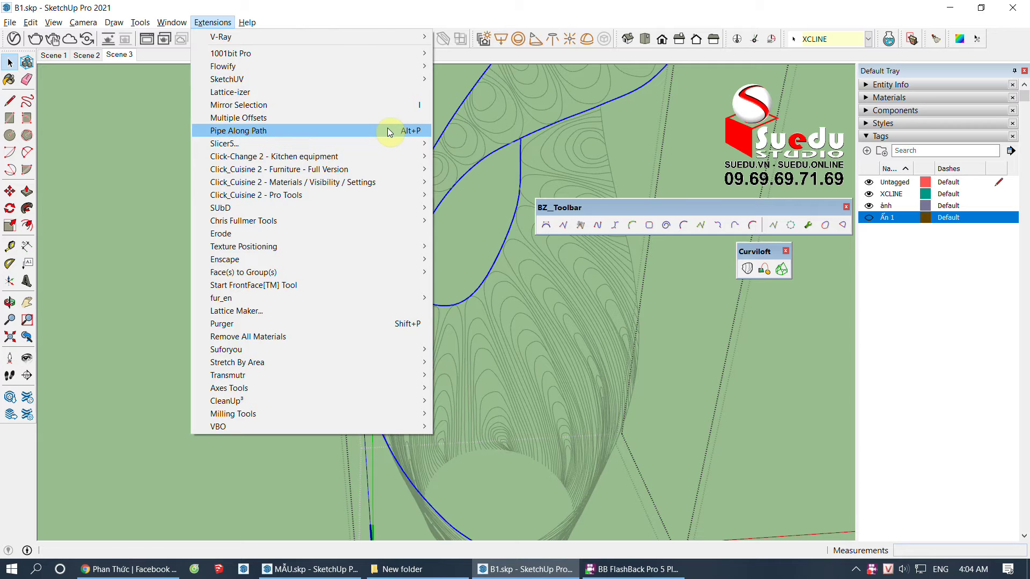
pyautogui.click(389, 132)
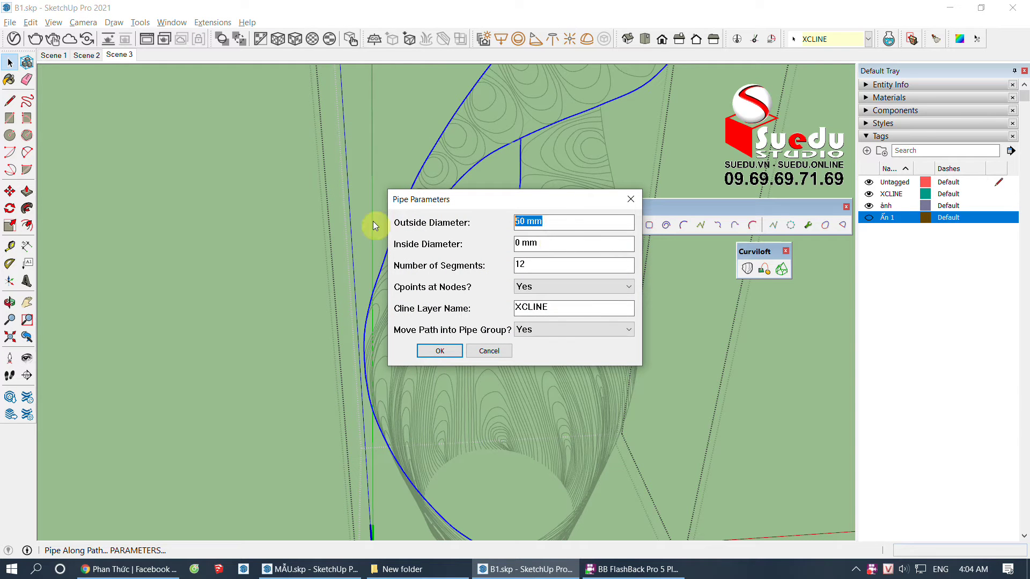
pyautogui.write('30')
pyautogui.press('Tab')
pyautogui.press('Tab')
pyautogui.click(438, 352)
# Step: Orbit and zoom around the chair and photo panels to review the 30 mm tube
pyautogui.scroll(-5, 443, 352)
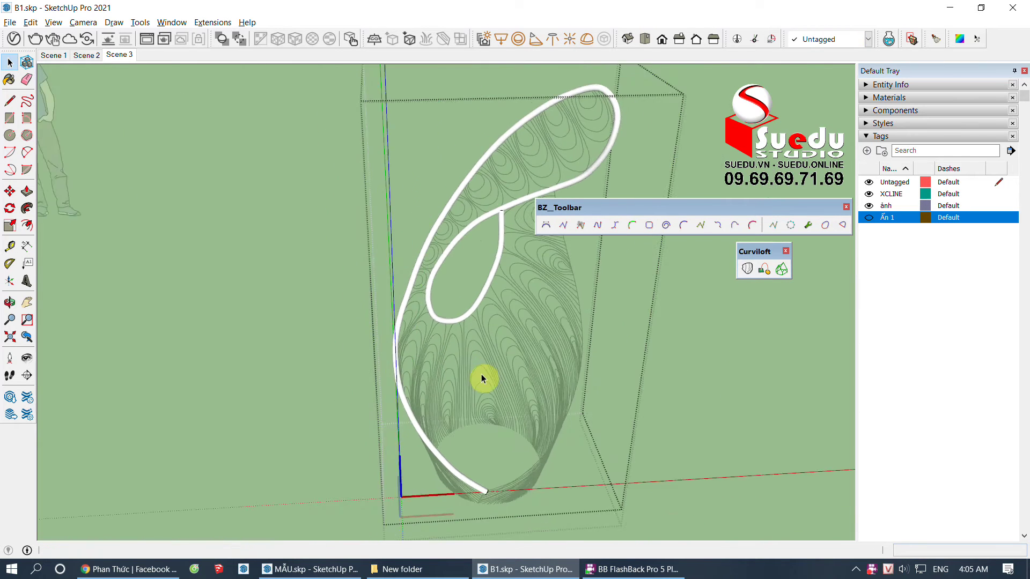
pyautogui.scroll(-5, 481, 375)
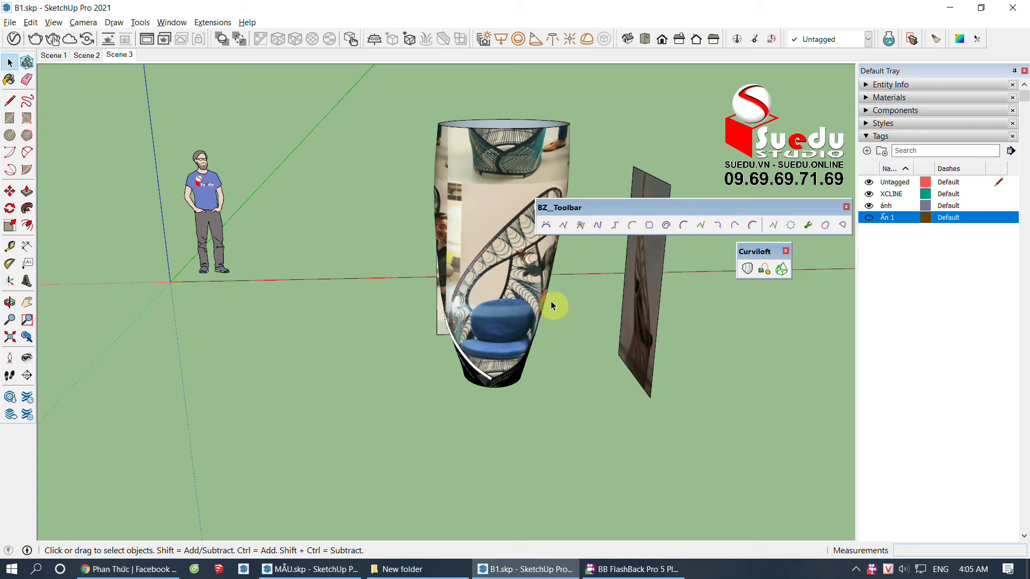
pyautogui.moveTo(552, 301); pyautogui.dragTo(506, 315, button='middle')
pyautogui.scroll(3, 506, 321)
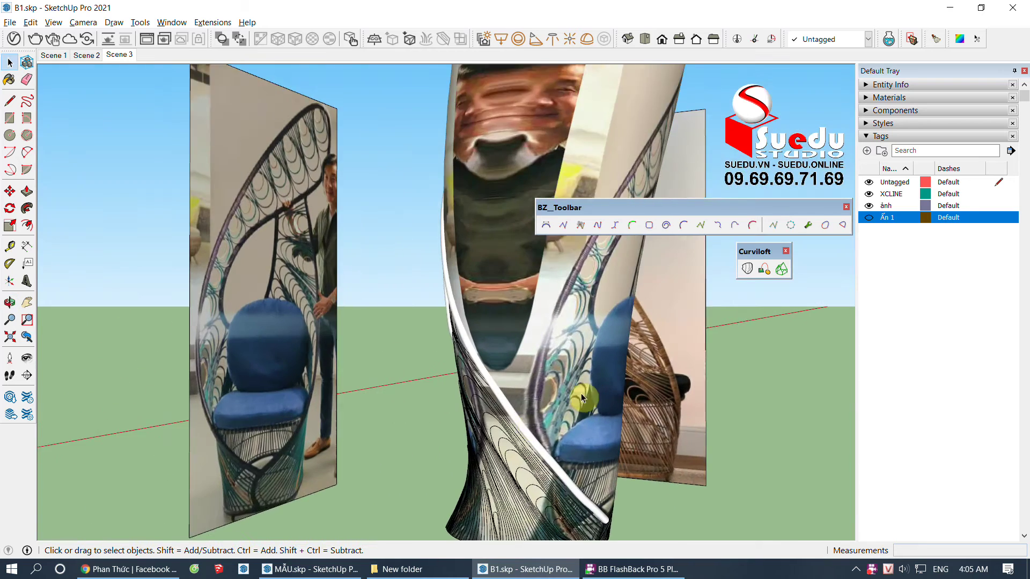
pyautogui.scroll(5, 529, 422)
pyautogui.scroll(-5, 507, 415)
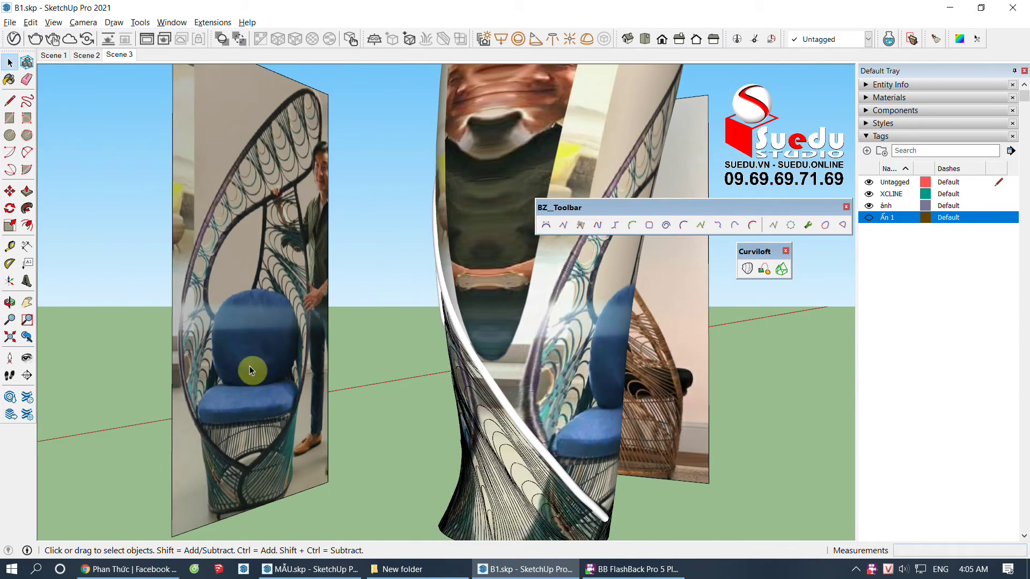
pyautogui.scroll(3, 346, 387)
pyautogui.moveTo(346, 385)
pyautogui.mouseDown(button='middle')
pyautogui.moveTo(374, 409)
pyautogui.moveTo(955, 384)
pyautogui.moveTo(326, 379)
pyautogui.moveTo(393, 325)
pyautogui.mouseUp(button='middle')
pyautogui.scroll(2, 393, 326)
pyautogui.scroll(3, 432, 279)
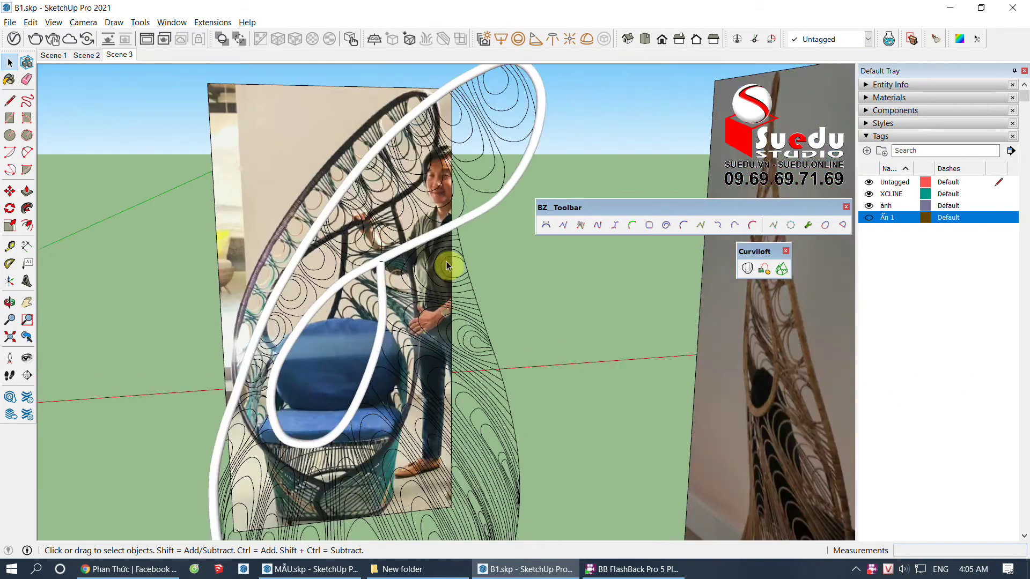
pyautogui.scroll(3, 468, 251)
pyautogui.scroll(3, 463, 249)
# Step: Hide the lofted surface and pipe the side curve at 30 mm with 24 segments
pyautogui.click(460, 250)
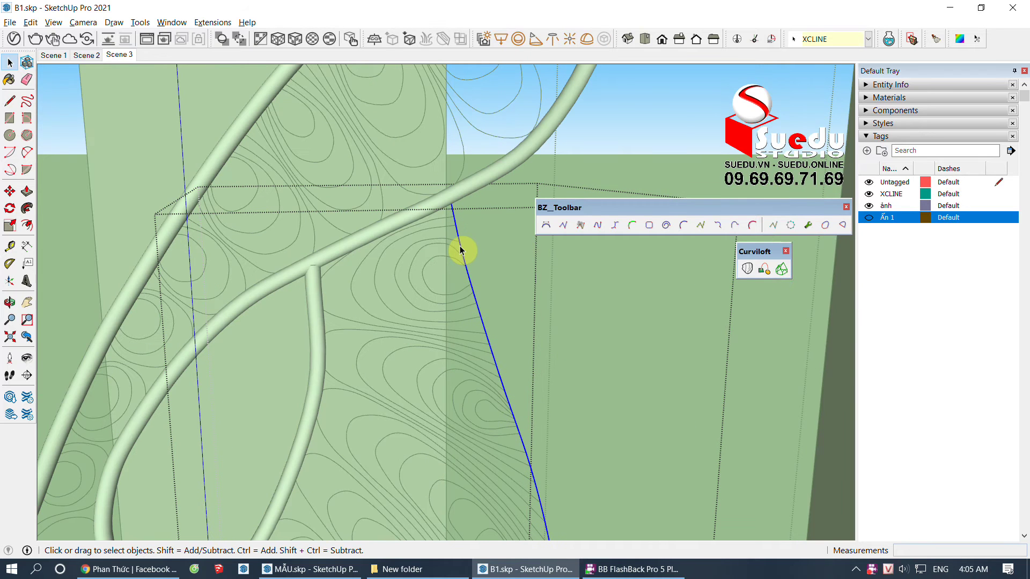
pyautogui.moveTo(459, 251)
pyautogui.mouseDown(button='middle')
pyautogui.moveTo(452, 319)
pyautogui.moveTo(420, 293)
pyautogui.mouseUp(button='middle')
pyautogui.hotkey('ctrl', 'z')
pyautogui.moveTo(423, 304)
pyautogui.mouseDown(button='middle')
pyautogui.moveTo(516, 410)
pyautogui.moveTo(533, 464)
pyautogui.mouseUp(button='middle')
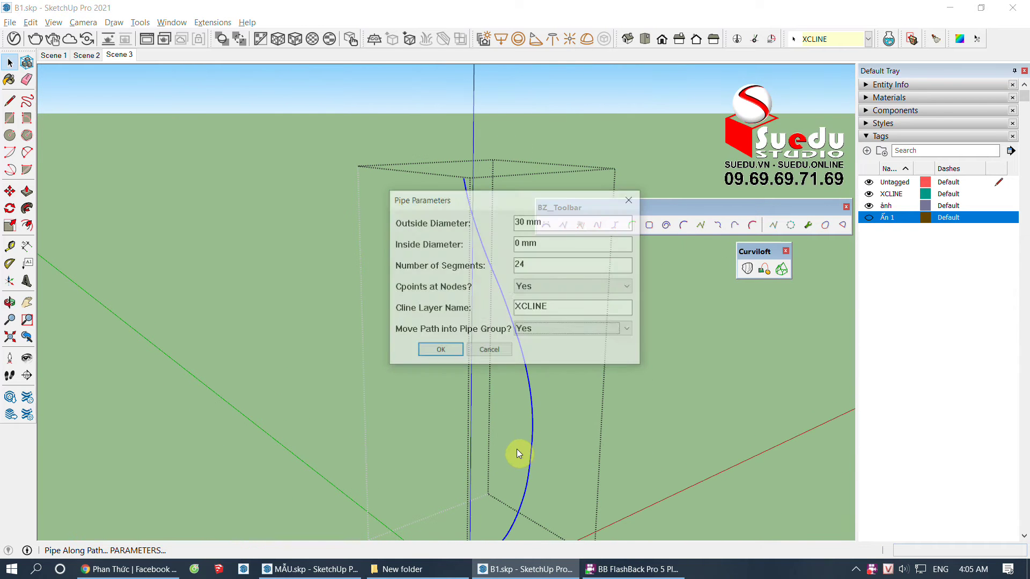
pyautogui.press('Return')
# Step: Orbit around the chair to review both piped chair-back loops
pyautogui.moveTo(489, 341)
pyautogui.mouseDown(button='middle')
pyautogui.moveTo(520, 386)
pyautogui.moveTo(472, 465)
pyautogui.moveTo(393, 429)
pyautogui.mouseUp(button='middle')
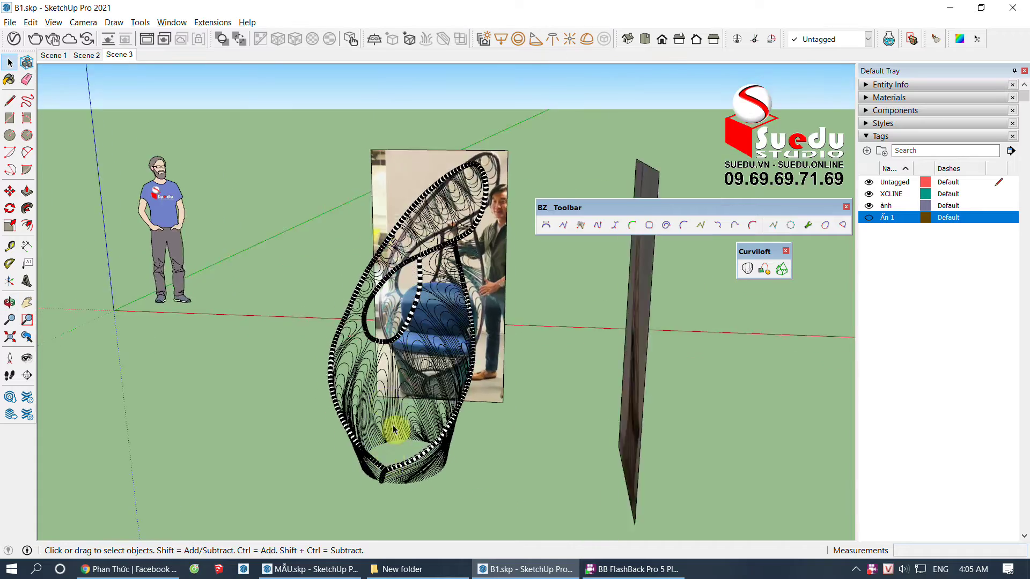
pyautogui.scroll(3, 393, 429)
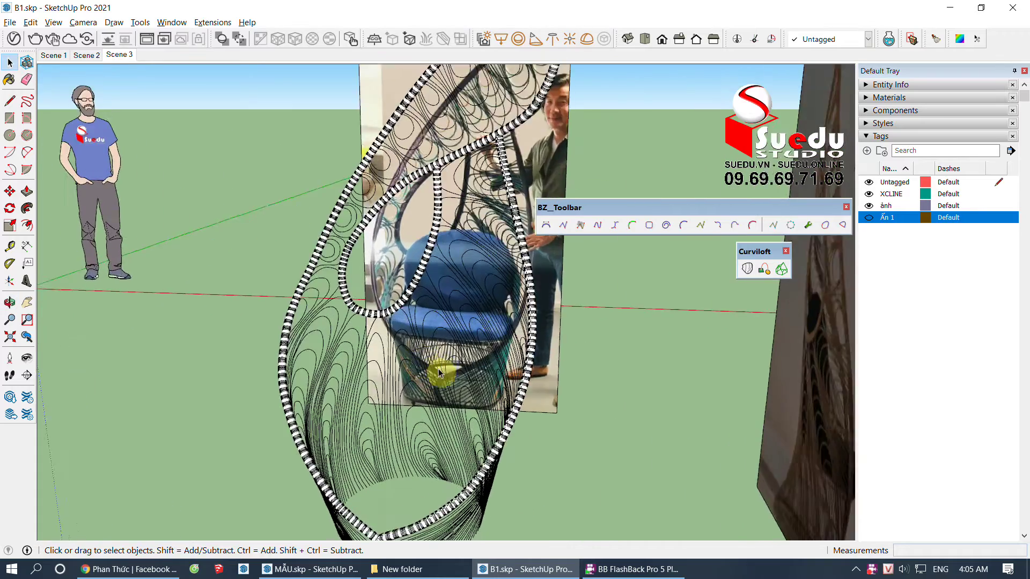
pyautogui.scroll(-1, 437, 368)
pyautogui.moveTo(488, 352)
pyautogui.mouseDown(button='middle')
pyautogui.moveTo(519, 155)
pyautogui.moveTo(492, 156)
pyautogui.mouseUp(button='middle')
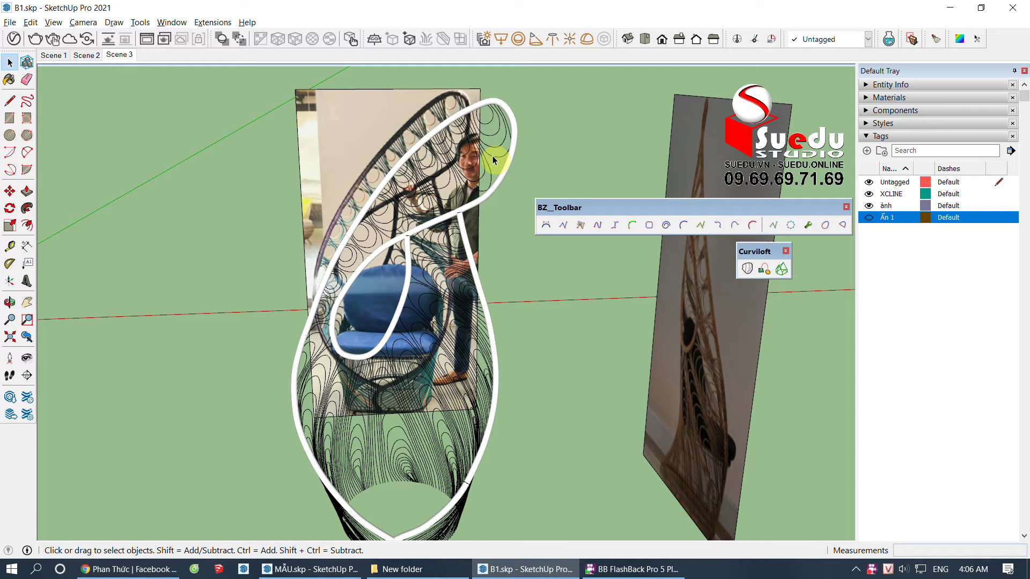
# Step: Select the whole chair frame model and zoom to frame it
pyautogui.click(492, 155)
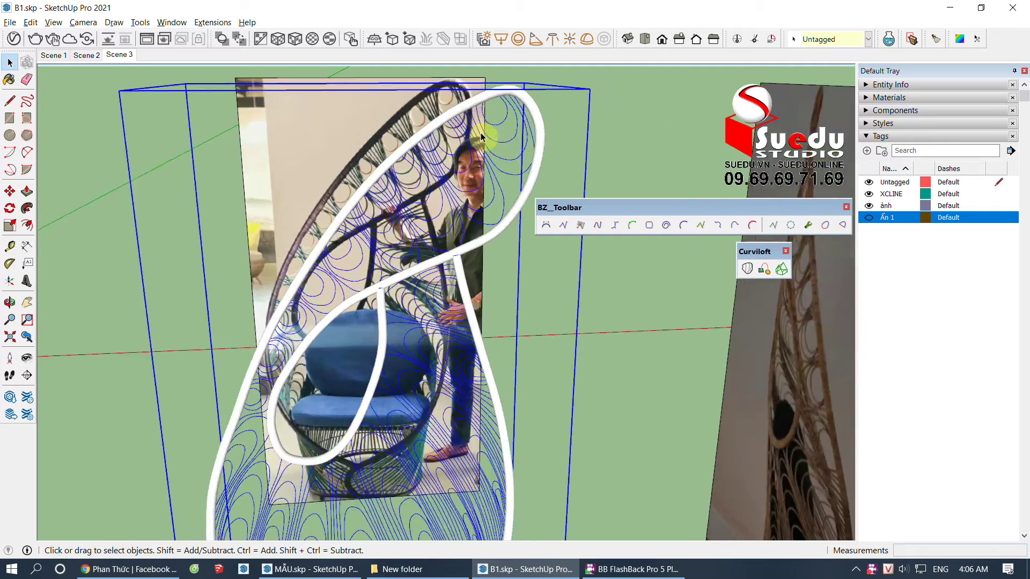
pyautogui.scroll(-3, 501, 198)
pyautogui.scroll(2, 504, 206)
pyautogui.scroll(3, 466, 215)
pyautogui.scroll(2, 432, 223)
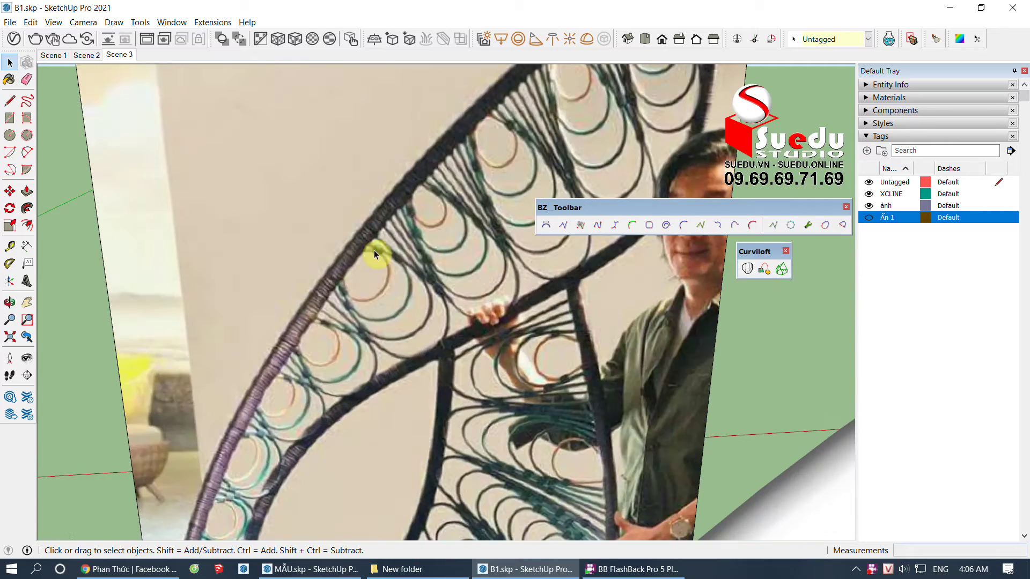
pyautogui.scroll(1, 374, 250)
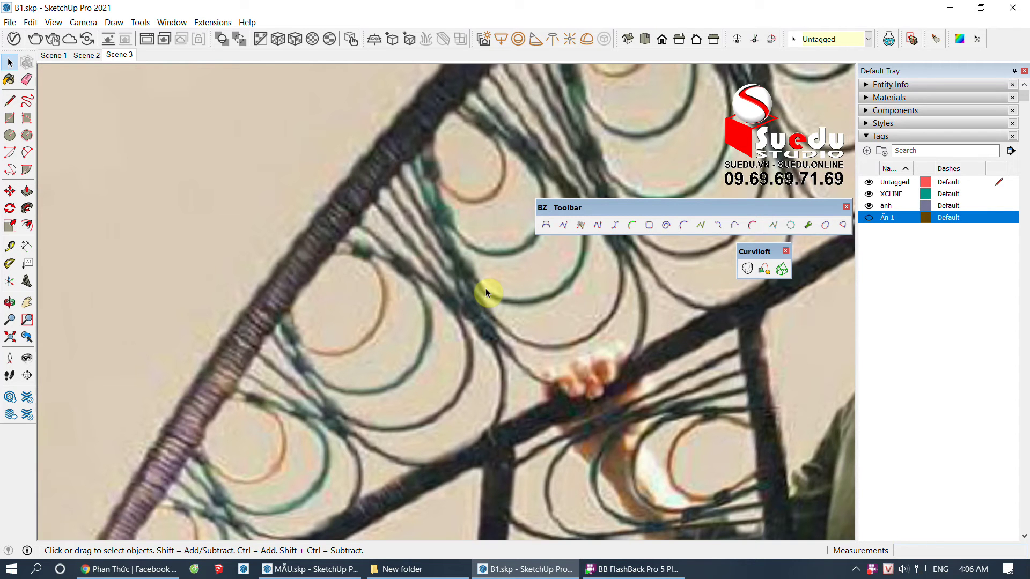
pyautogui.scroll(-3, 485, 280)
pyautogui.scroll(-3, 414, 215)
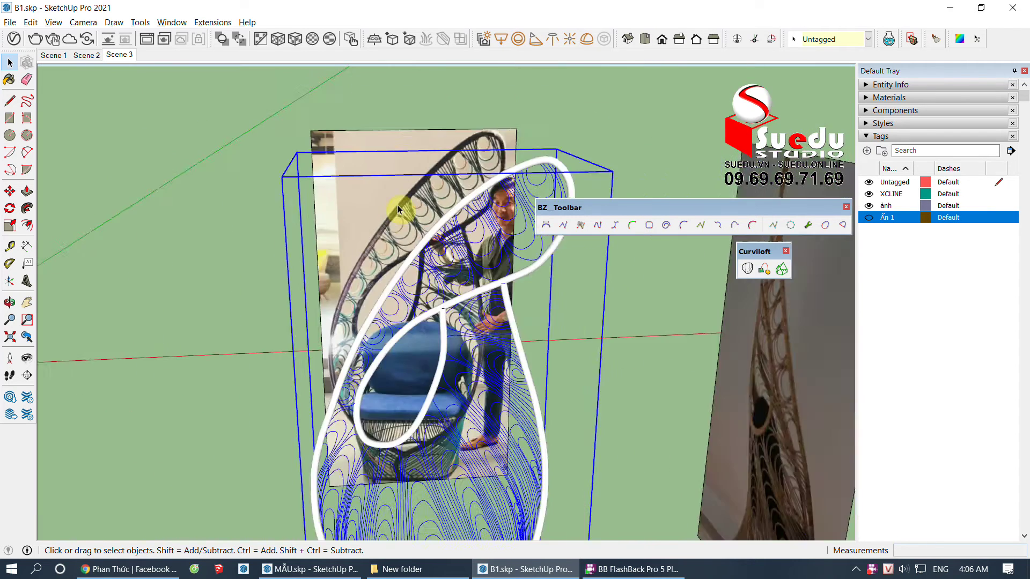
pyautogui.scroll(-2, 429, 322)
# Step: Copy the chair frame 5 m to the left along the red axis
pyautogui.press('m')
pyautogui.press('ctrl')
pyautogui.click(418, 490)
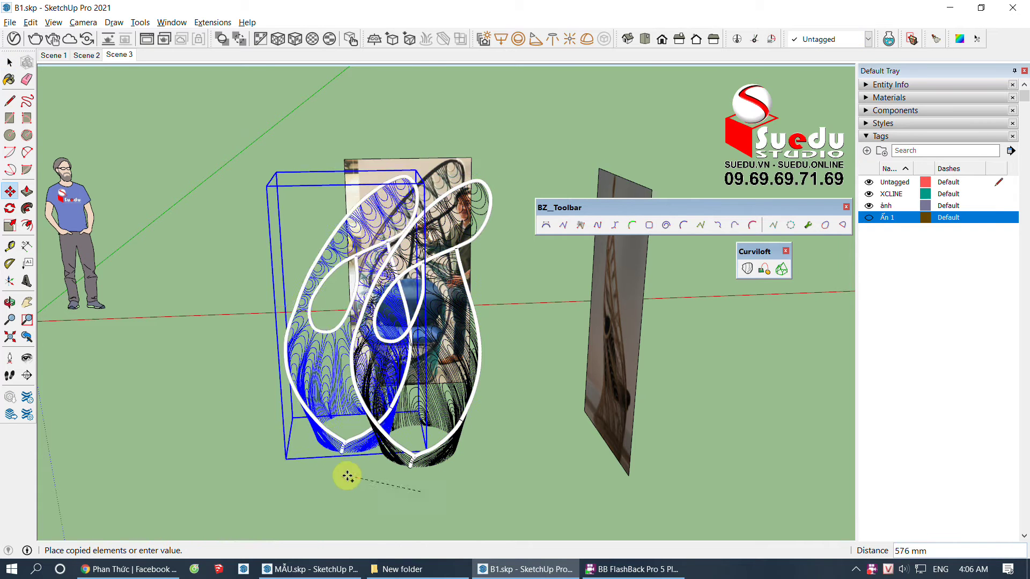
pyautogui.moveTo(219, 511); pyautogui.dragTo(306, 497, button='middle')
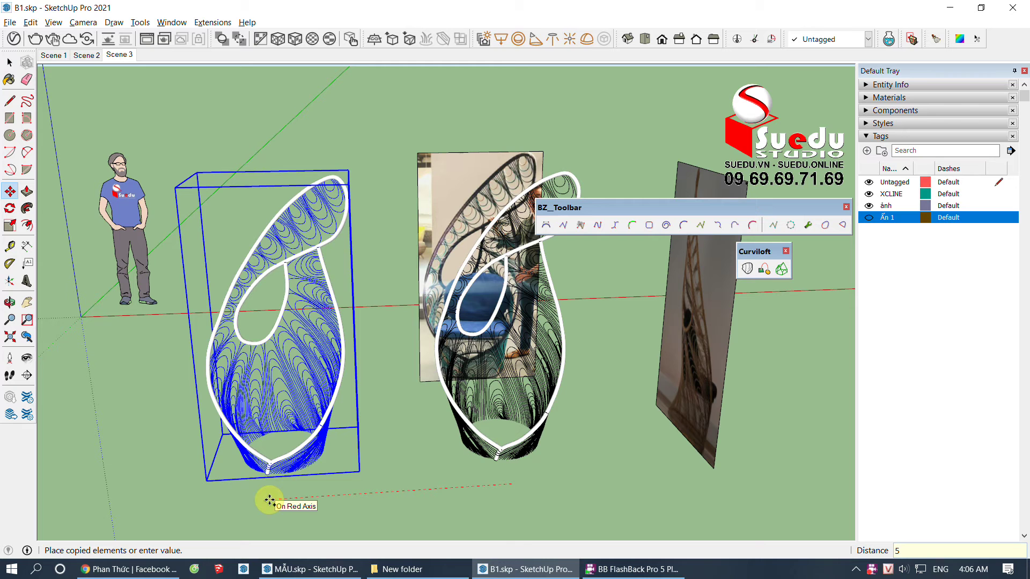
pyautogui.write('m')
pyautogui.press('Return')
pyautogui.moveTo(356, 426); pyautogui.dragTo(666, 386, button='middle')
pyautogui.scroll(3, 566, 350)
pyautogui.scroll(3, 566, 350)
pyautogui.press('space')
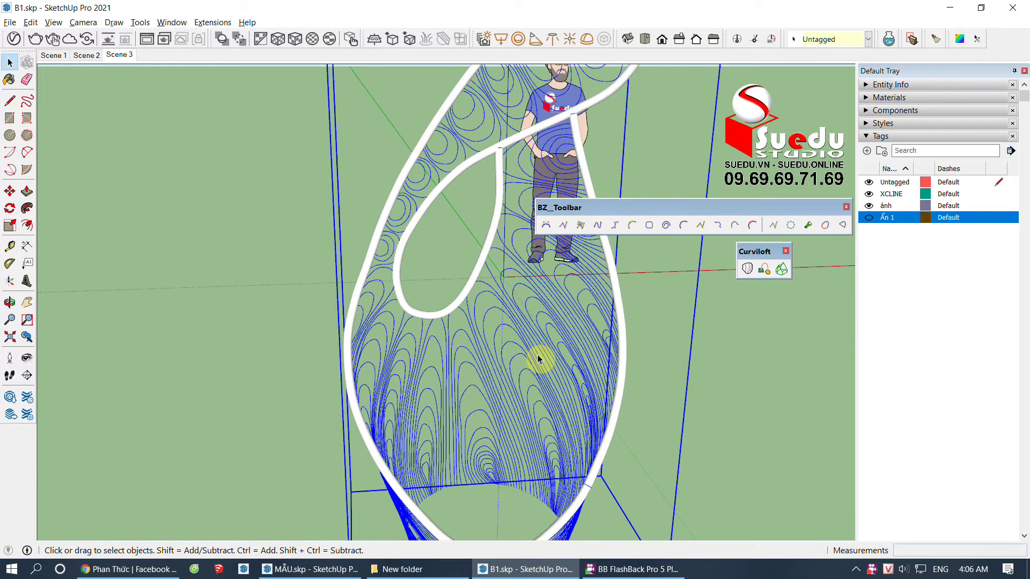
pyautogui.scroll(-3, 525, 357)
pyautogui.scroll(-5, 321, 363)
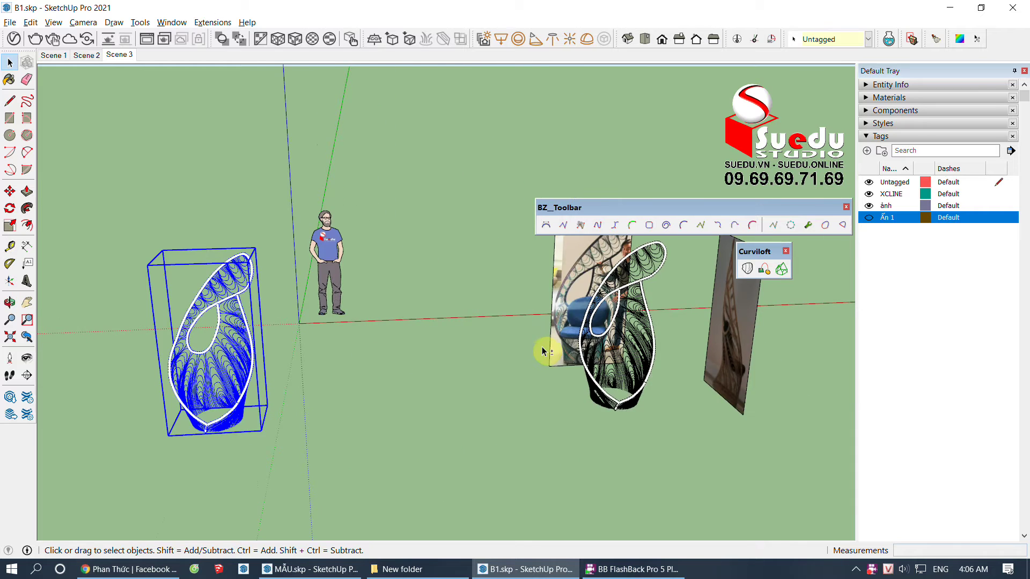
# Step: Make the copied chair unique from the original with Make Unique
pyautogui.scroll(2, 542, 351)
pyautogui.moveTo(542, 352)
pyautogui.mouseDown(button='middle')
pyautogui.moveTo(444, 386)
pyautogui.moveTo(405, 341)
pyautogui.mouseUp(button='middle')
pyautogui.rightClick(417, 337)
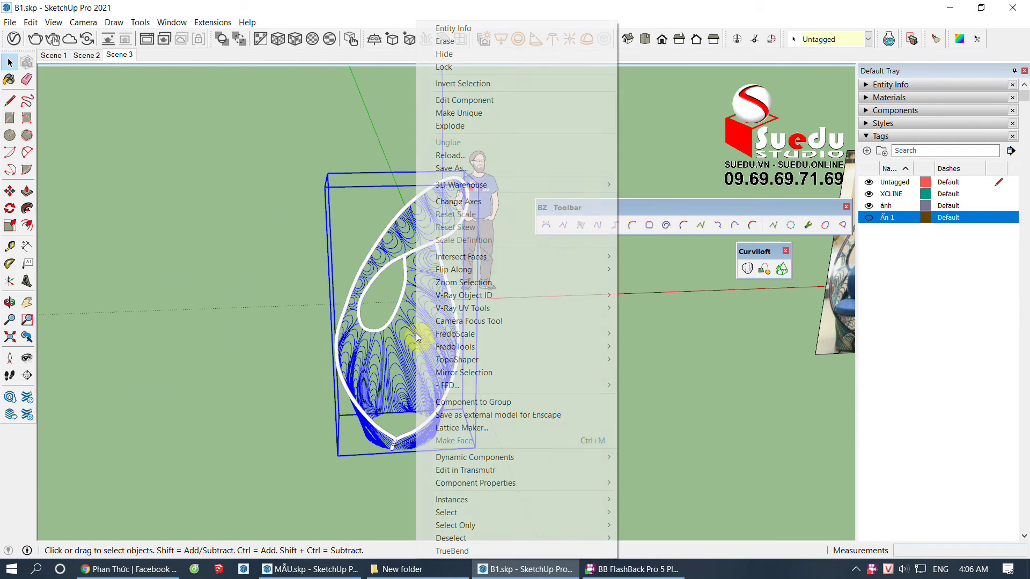
pyautogui.click(472, 119)
pyautogui.scroll(-2, 273, 298)
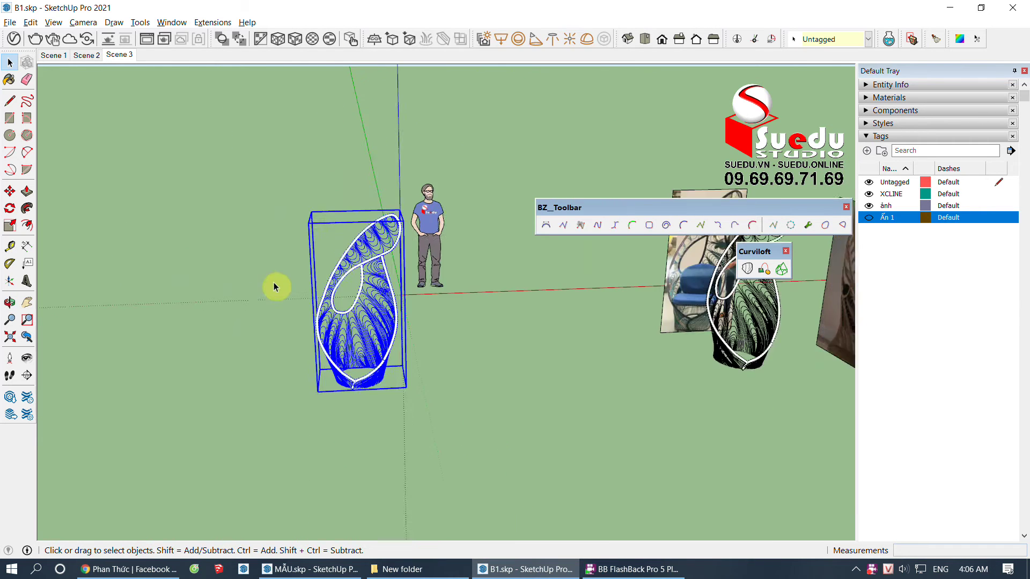
pyautogui.scroll(3, 375, 306)
# Step: Make every part nested inside the copied chair unique as well
pyautogui.doubleClick(372, 305)
pyautogui.scroll(2, 371, 306)
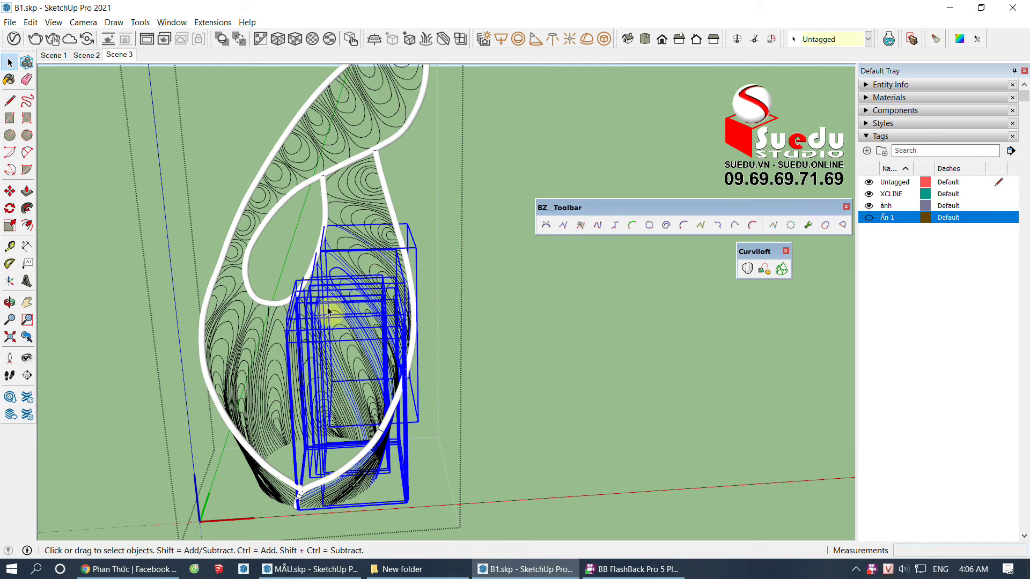
pyautogui.hotkey('ctrl', 'a')
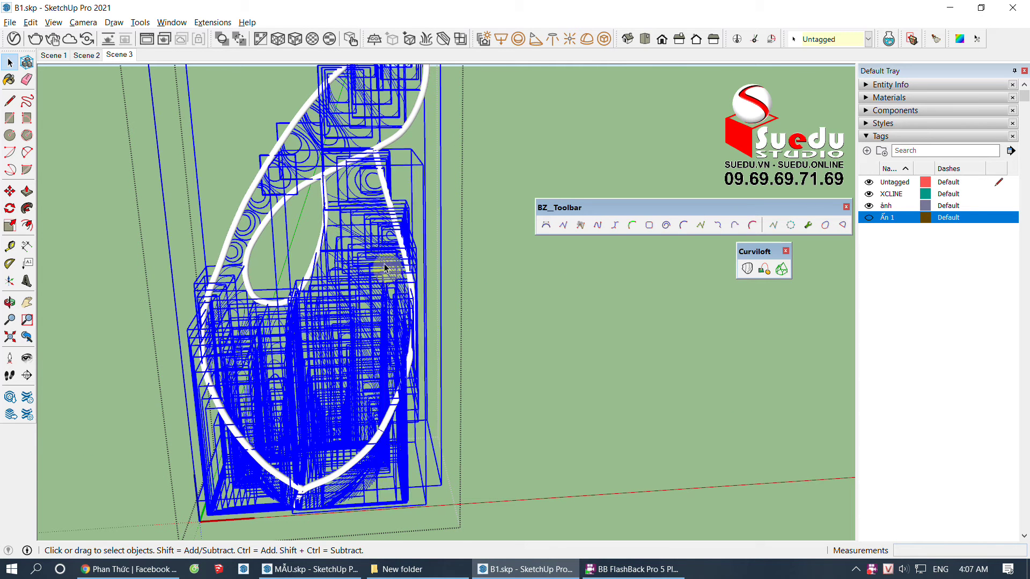
pyautogui.rightClick(385, 268)
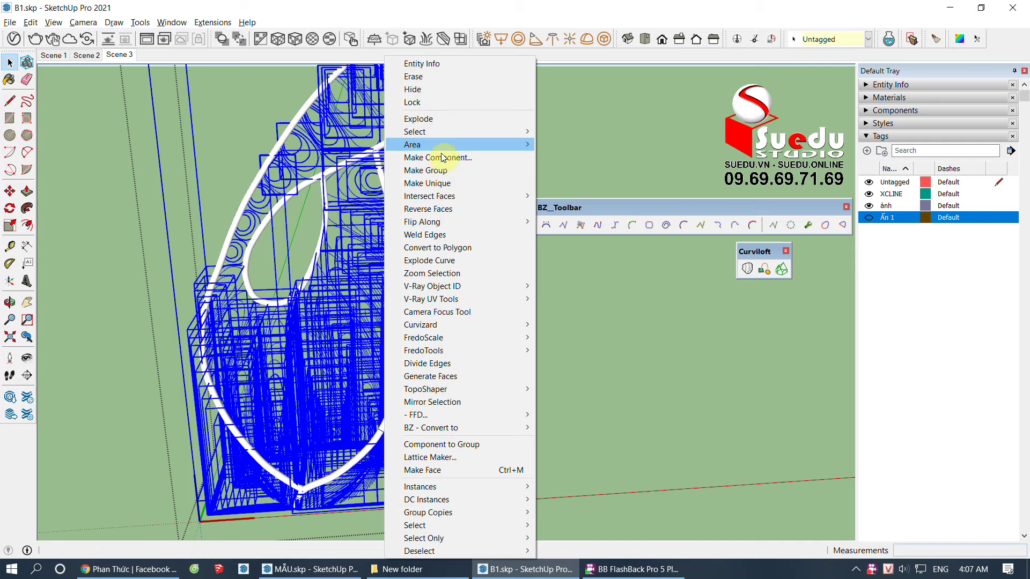
pyautogui.click(437, 185)
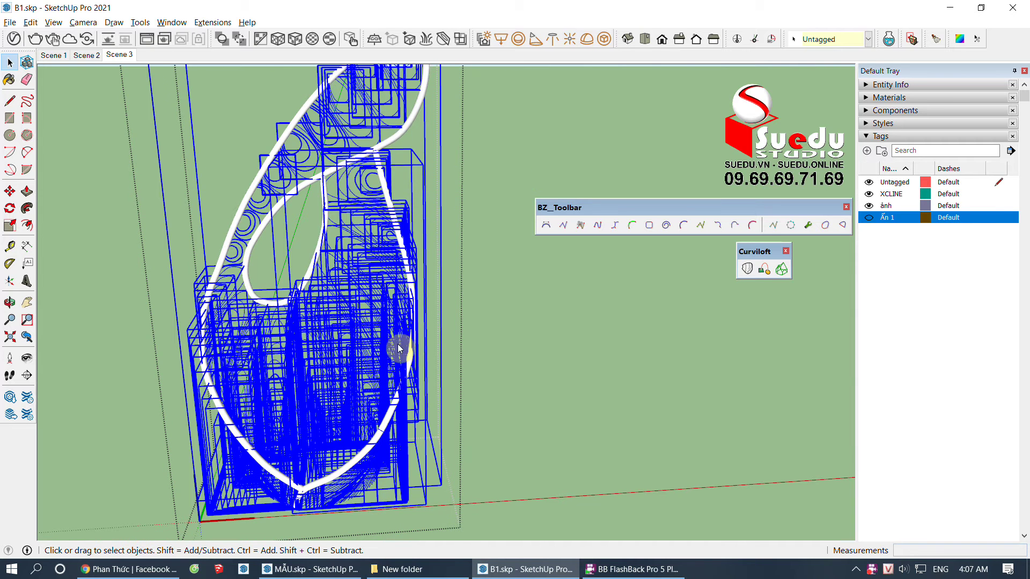
pyautogui.scroll(-2, 402, 345)
pyautogui.scroll(-2, 540, 363)
pyautogui.keyDown('shift'); pyautogui.moveTo(520, 417); pyautogui.dragTo(394, 421, button='middle'); pyautogui.keyUp('shift')
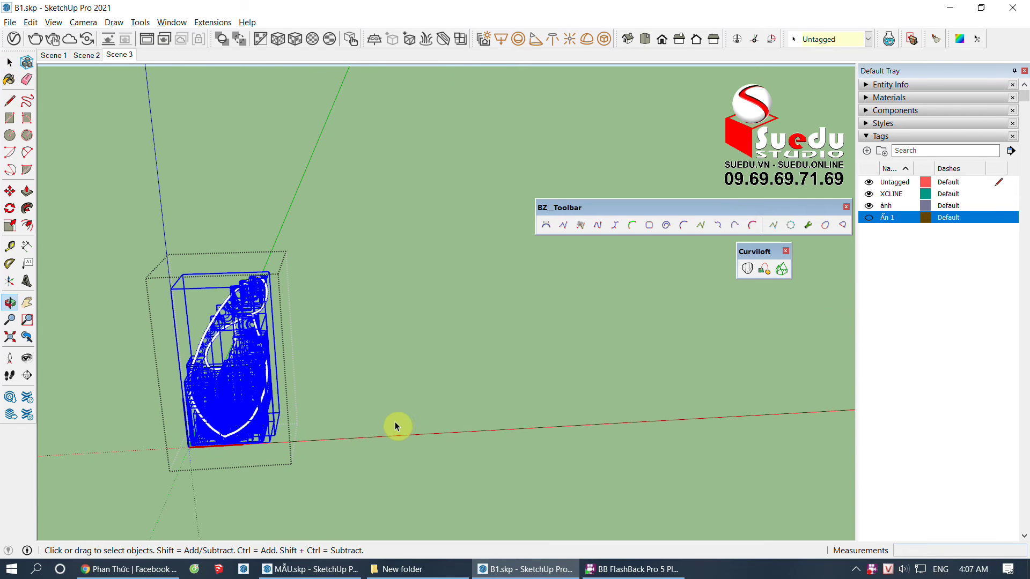
pyautogui.hotkey('ctrl', 'z')
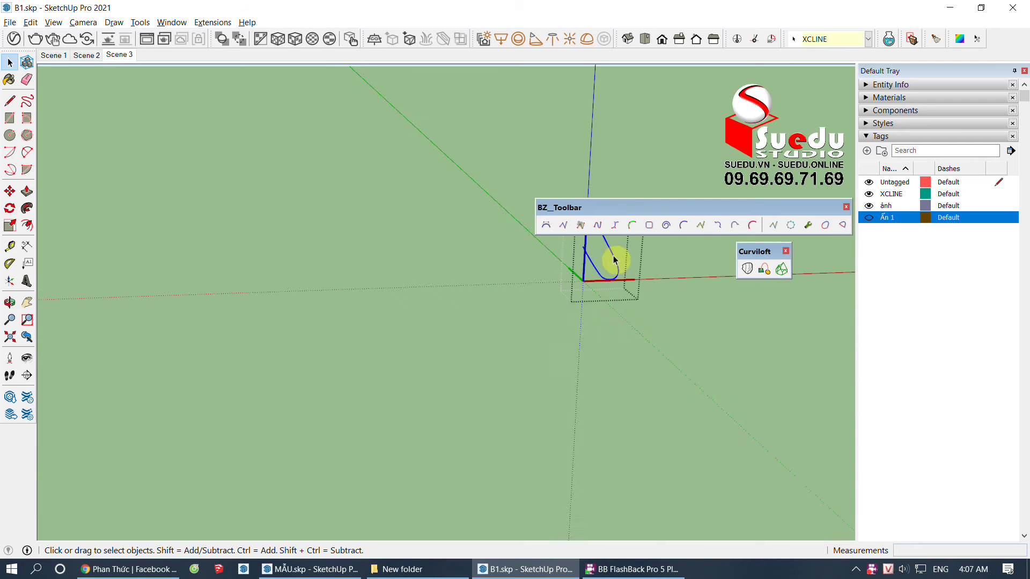
pyautogui.hotkey('ctrl', 'z')
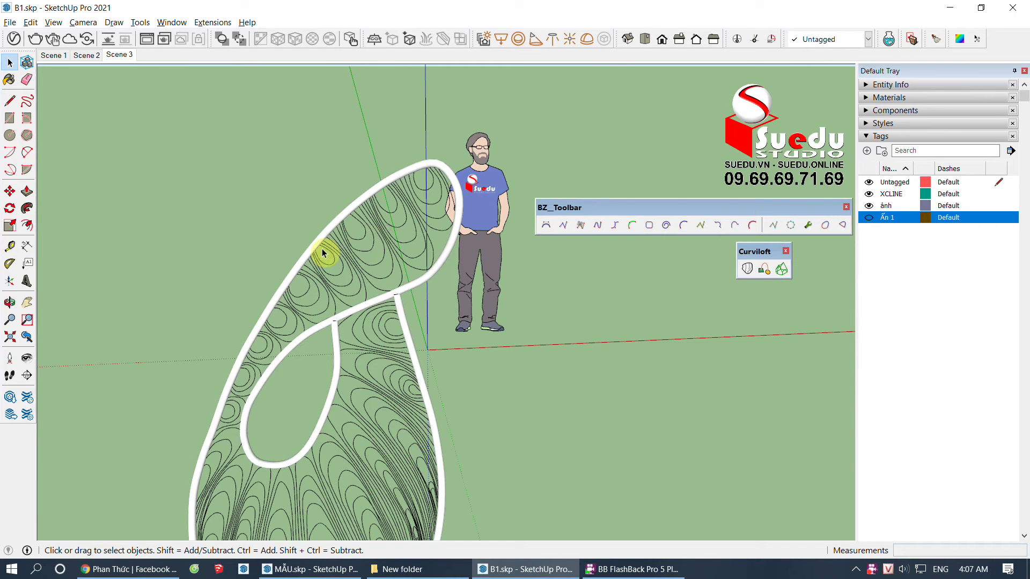
# Step: Open the chair's pipe group for editing beside the reference photos
pyautogui.click(338, 242)
pyautogui.moveTo(338, 242)
pyautogui.mouseDown(button='middle')
pyautogui.moveTo(437, 333)
pyautogui.moveTo(509, 241)
pyautogui.moveTo(467, 248)
pyautogui.mouseUp(button='middle')
pyautogui.scroll(3, 509, 242)
pyautogui.scroll(1, 466, 248)
pyautogui.scroll(2, 466, 247)
pyautogui.scroll(1, 461, 234)
pyautogui.scroll(-1, 464, 236)
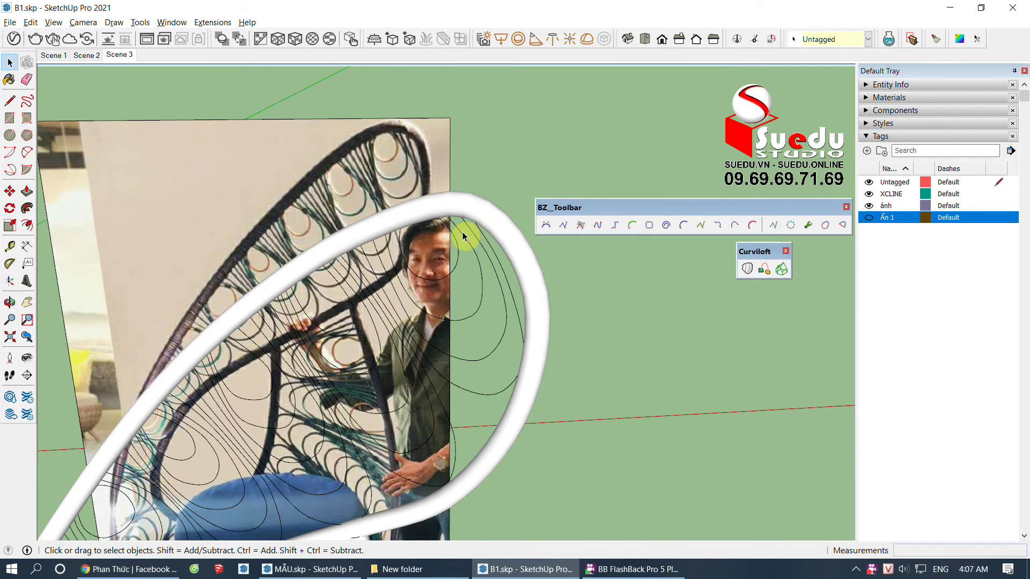
pyautogui.doubleClick(488, 234)
# Step: Pipe the first inner curve as a 6 mm, 12-segment rod
pyautogui.click(484, 236)
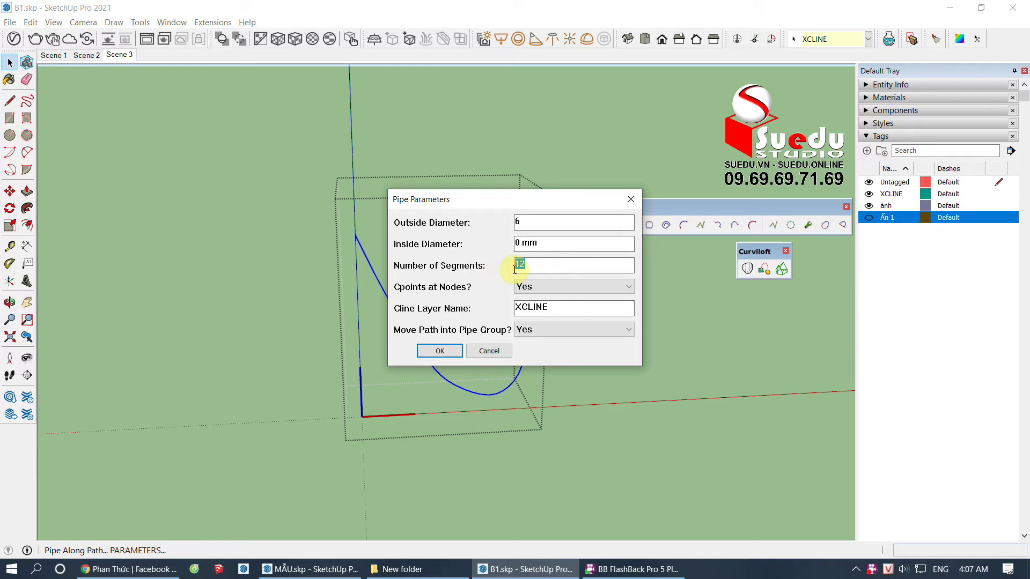
pyautogui.moveTo(468, 212); pyautogui.dragTo(524, 192)
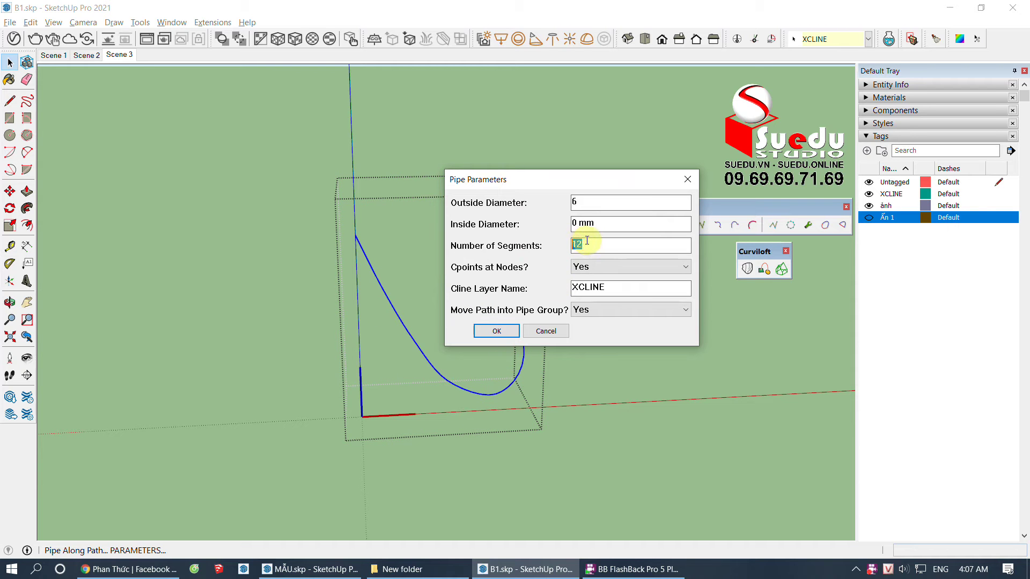
pyautogui.click(512, 325)
pyautogui.scroll(5, 531, 349)
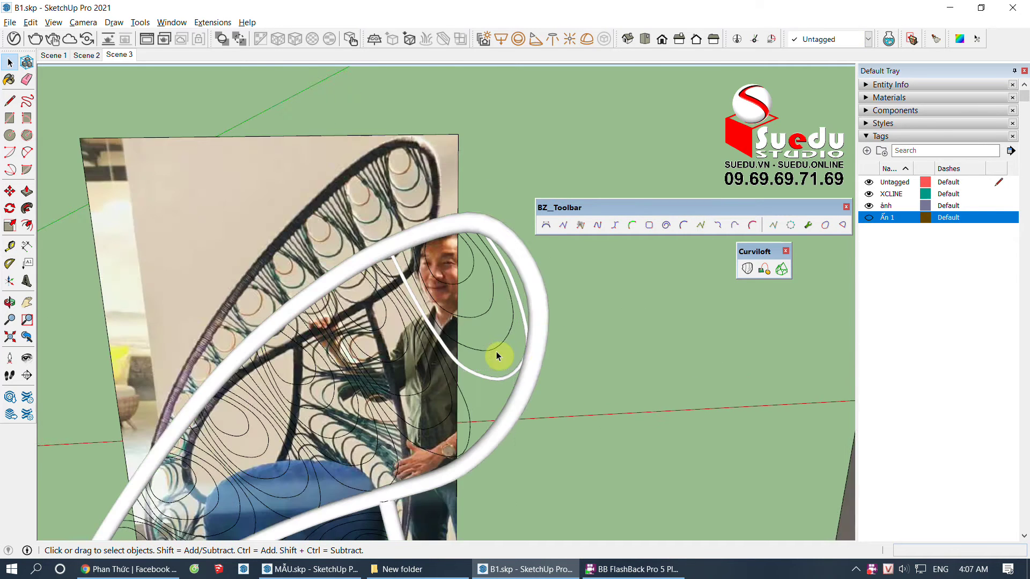
pyautogui.scroll(5, 483, 354)
pyautogui.scroll(3, 427, 384)
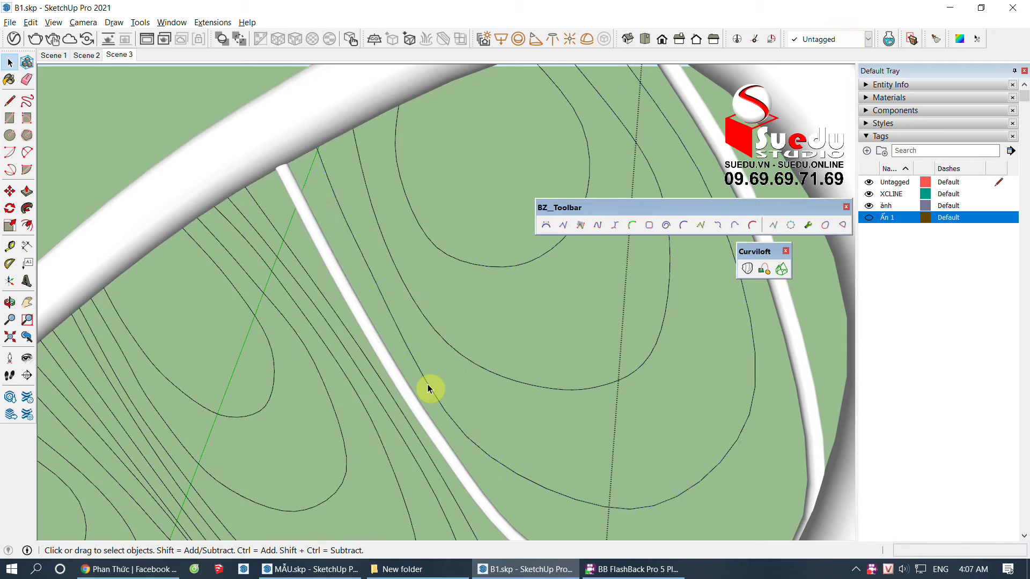
pyautogui.scroll(3, 428, 384)
# Step: Pipe the next two inner curves with the same 6 mm settings
pyautogui.click(428, 384)
pyautogui.press('p')
pyautogui.press('Return')
pyautogui.scroll(5, 406, 320)
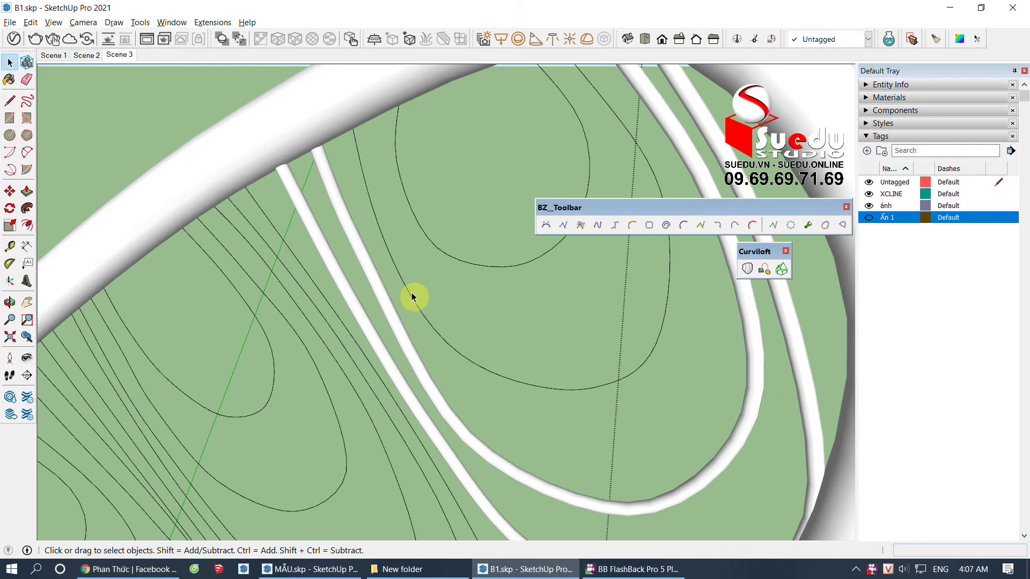
pyautogui.hotkey('ctrl', 'z')
pyautogui.press('p')
pyautogui.press('Return')
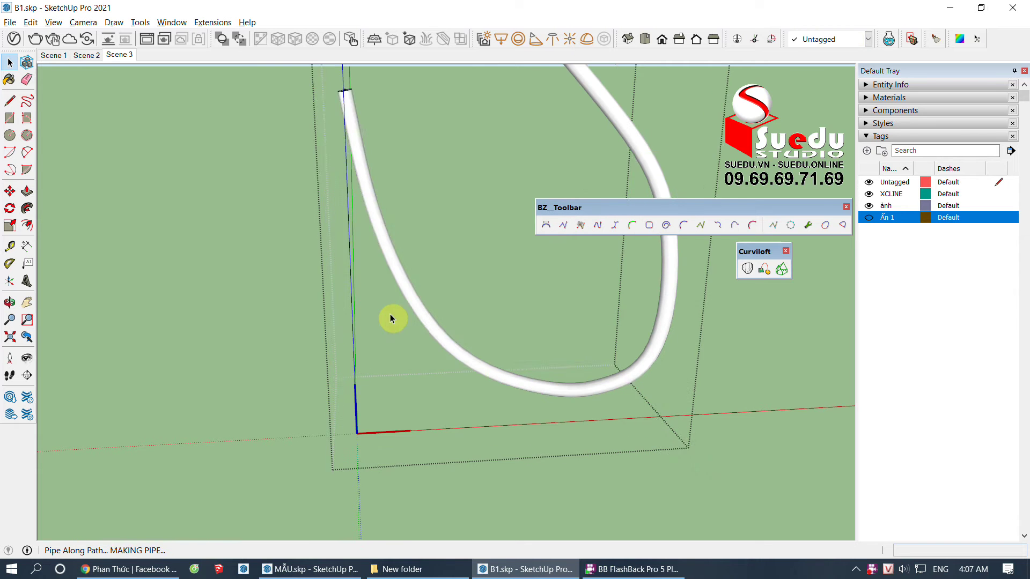
pyautogui.scroll(5, 421, 234)
pyautogui.scroll(-5, 421, 234)
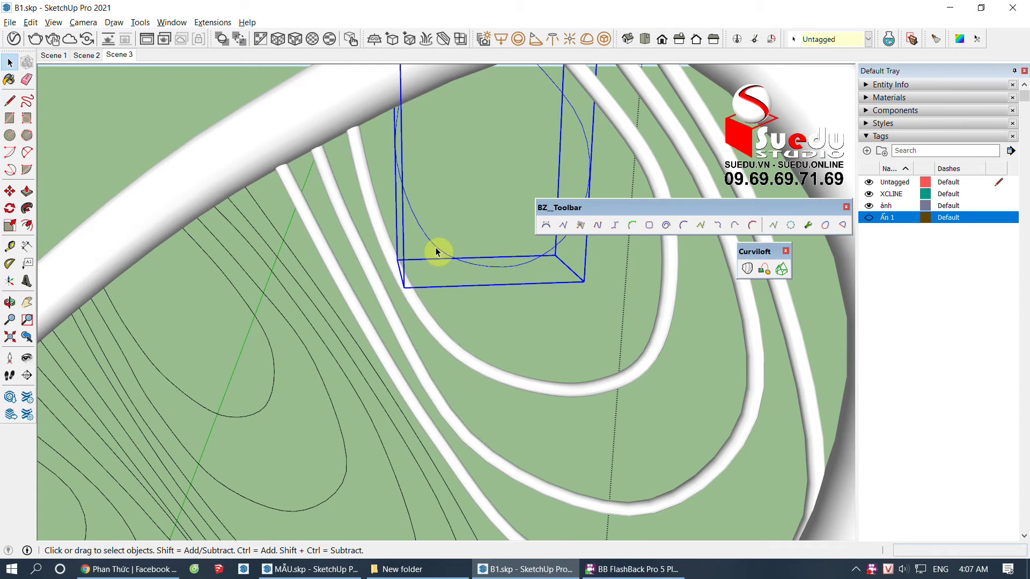
# Step: Pipe two more inner curves as 6 mm, 12-segment rods
pyautogui.hotkey('ctrl', 'z')
pyautogui.press('p')
pyautogui.press('Return')
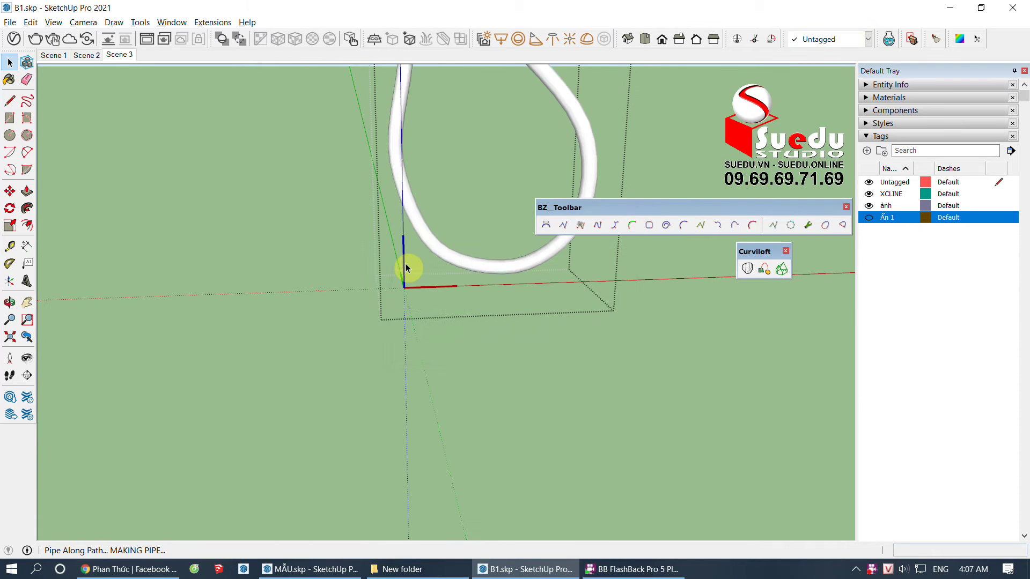
pyautogui.scroll(5, 408, 269)
pyautogui.scroll(-5, 318, 289)
pyautogui.hotkey('ctrl', 'z')
pyautogui.scroll(5, 318, 290)
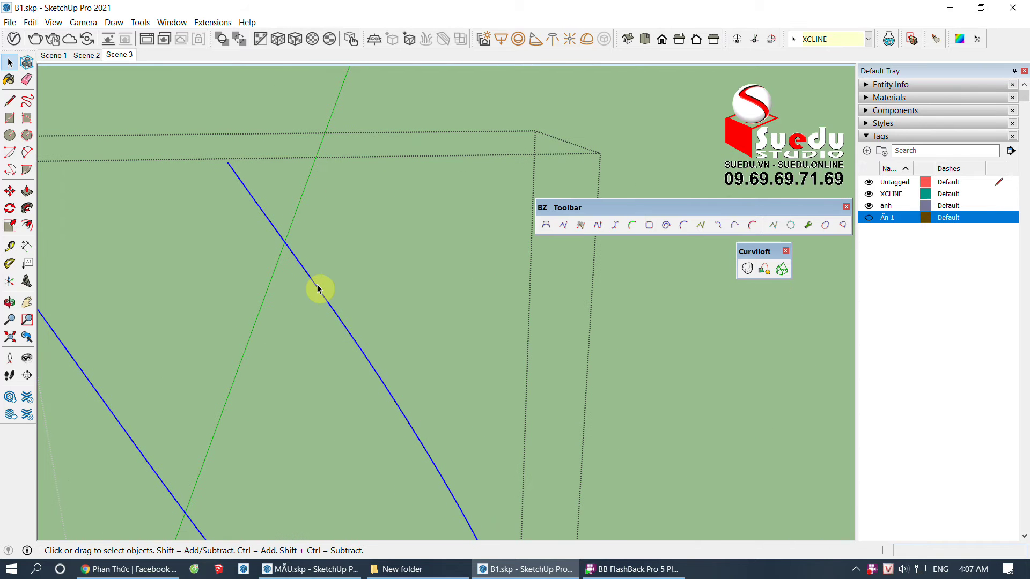
pyautogui.press('p')
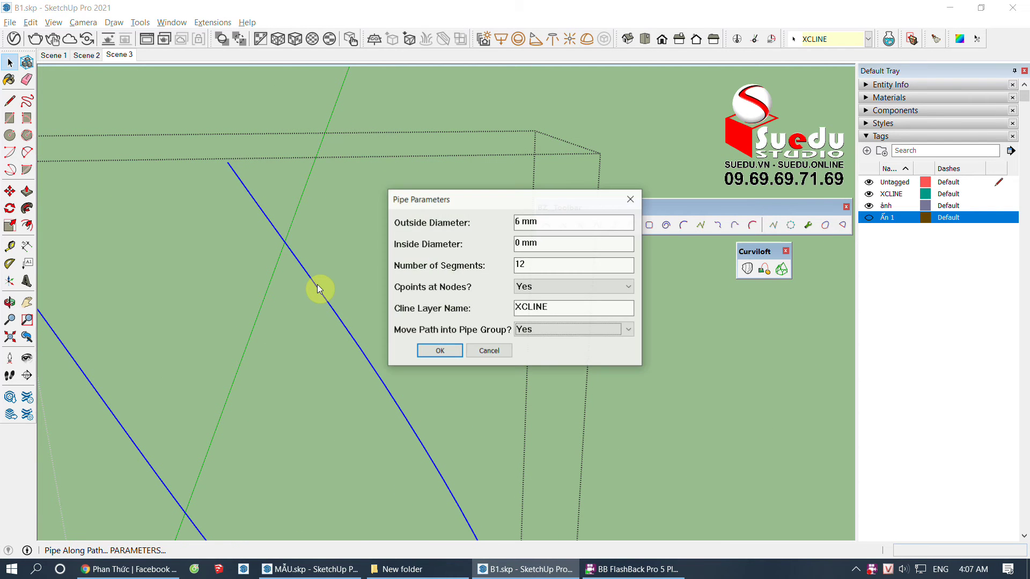
pyautogui.press('Return')
pyautogui.scroll(-3, 349, 234)
pyautogui.scroll(-3, 379, 296)
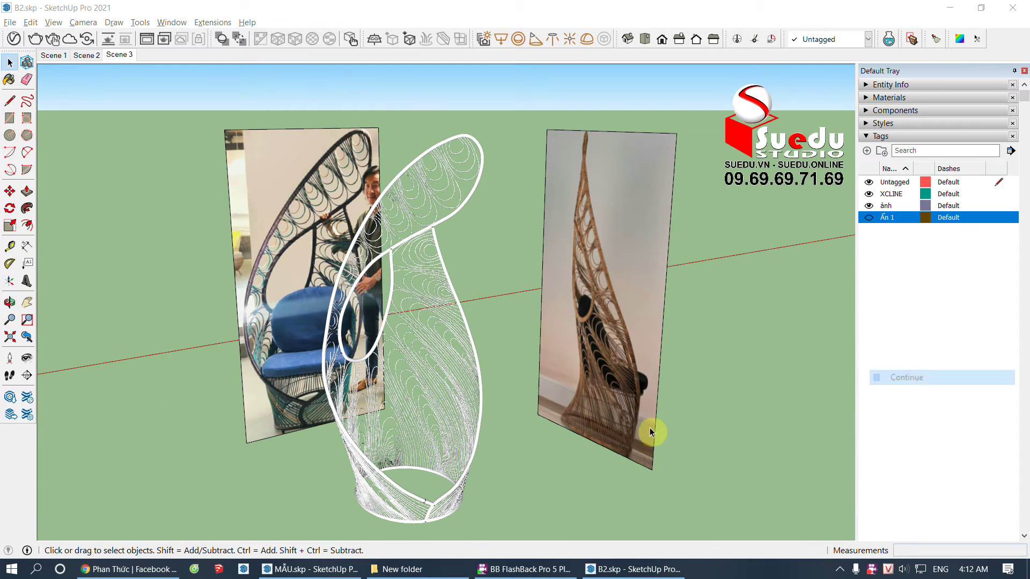
pyautogui.click(567, 426)
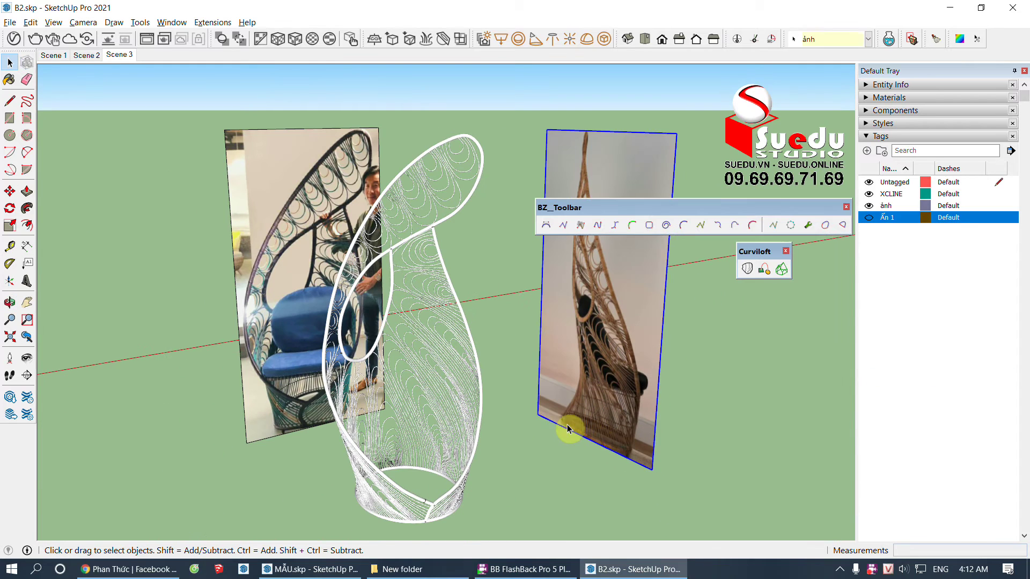
pyautogui.click(510, 346)
pyautogui.moveTo(510, 317); pyautogui.dragTo(465, 261, button='middle')
pyautogui.scroll(2, 428, 179)
pyautogui.scroll(2, 405, 221)
pyautogui.scroll(2, 406, 223)
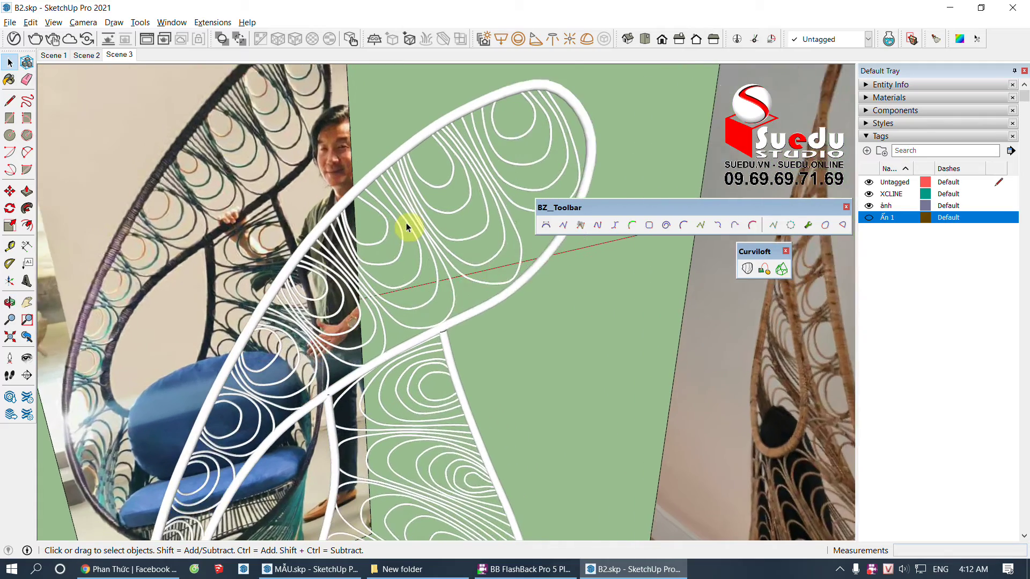
pyautogui.scroll(2, 403, 227)
pyautogui.scroll(-2, 403, 227)
pyautogui.scroll(-5, 427, 223)
pyautogui.moveTo(410, 408)
pyautogui.mouseDown(button='middle')
pyautogui.moveTo(396, 432)
pyautogui.moveTo(645, 344)
pyautogui.moveTo(402, 361)
pyautogui.moveTo(273, 393)
pyautogui.mouseUp(button='middle')
pyautogui.moveTo(354, 380)
pyautogui.mouseDown(button='middle')
pyautogui.moveTo(455, 387)
pyautogui.moveTo(584, 416)
pyautogui.moveTo(715, 350)
pyautogui.moveTo(602, 308)
pyautogui.moveTo(344, 440)
pyautogui.moveTo(294, 398)
pyautogui.moveTo(563, 345)
pyautogui.moveTo(508, 352)
pyautogui.moveTo(553, 263)
pyautogui.moveTo(480, 293)
pyautogui.mouseUp(button='middle')
pyautogui.moveTo(160, 424)
pyautogui.mouseDown(button='middle')
pyautogui.moveTo(427, 416)
pyautogui.moveTo(489, 395)
pyautogui.moveTo(429, 395)
pyautogui.moveTo(774, 342)
pyautogui.mouseUp(button='middle')
pyautogui.scroll(-3, 453, 404)
pyautogui.moveTo(552, 388); pyautogui.dragTo(538, 370, button='middle')
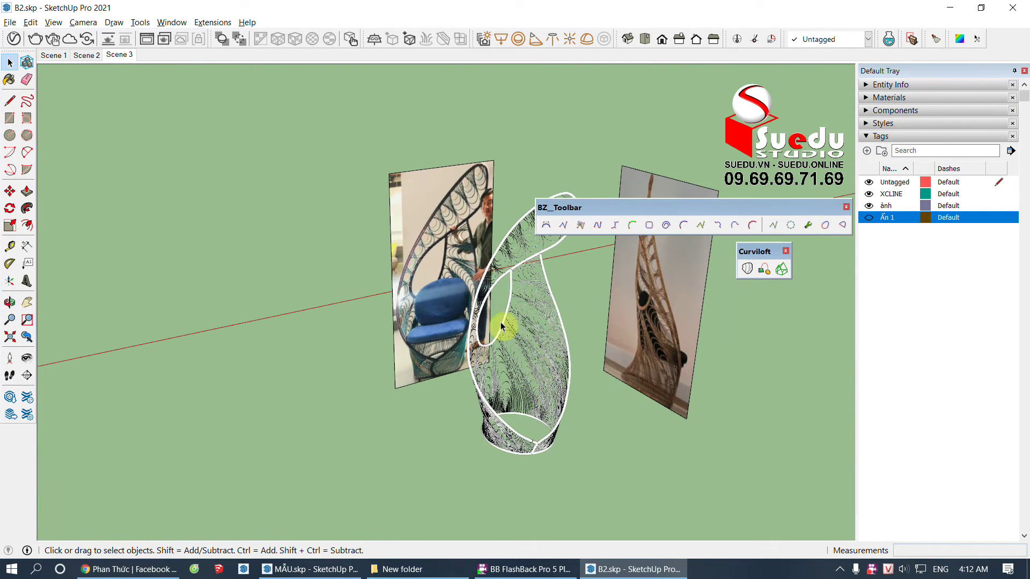
pyautogui.scroll(3, 447, 142)
pyautogui.scroll(3, 445, 316)
pyautogui.scroll(2, 405, 351)
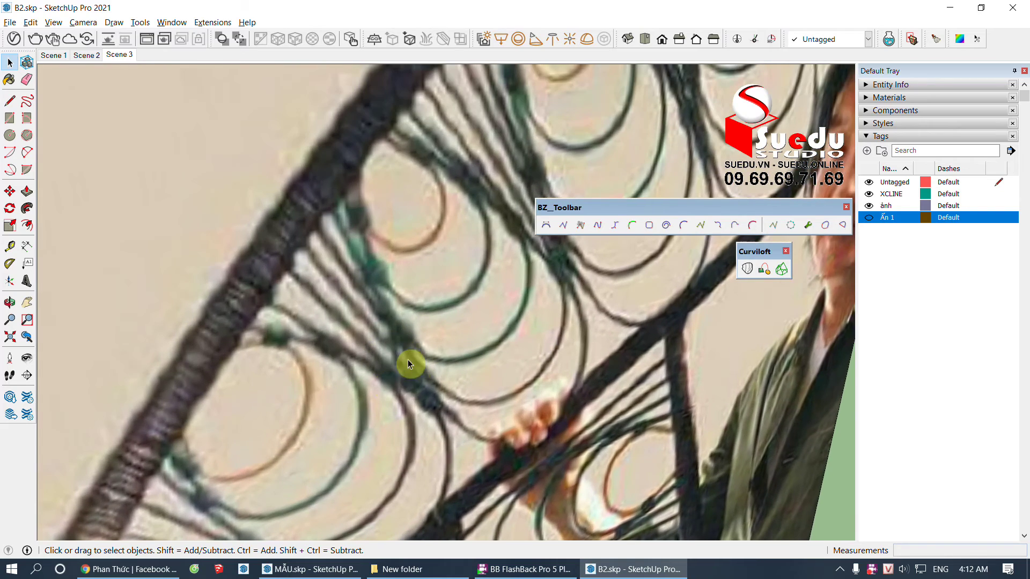
pyautogui.scroll(-3, 267, 346)
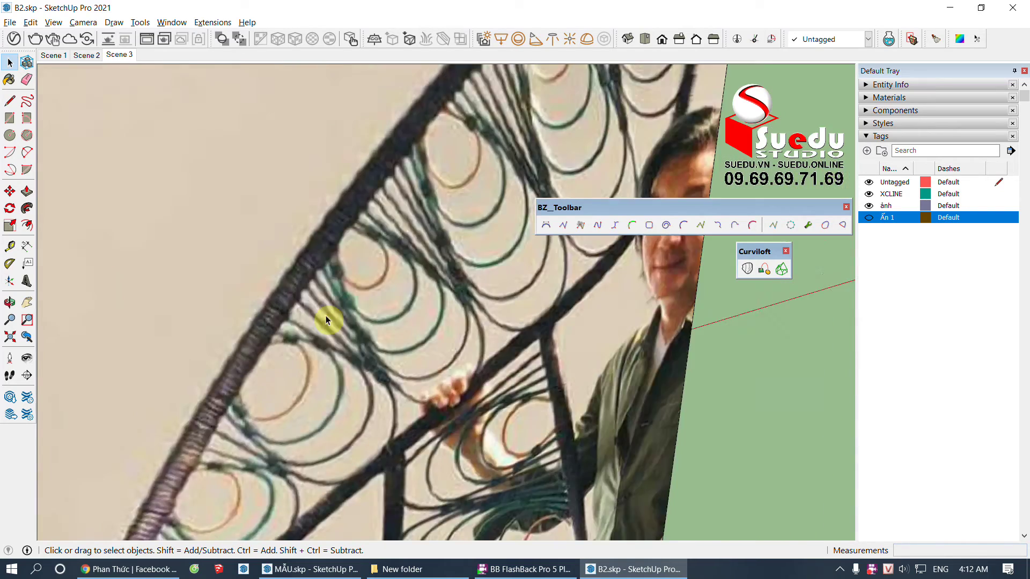
pyautogui.scroll(-3, 326, 316)
pyautogui.moveTo(346, 268); pyautogui.dragTo(337, 272, button='middle')
pyautogui.scroll(2, 401, 198)
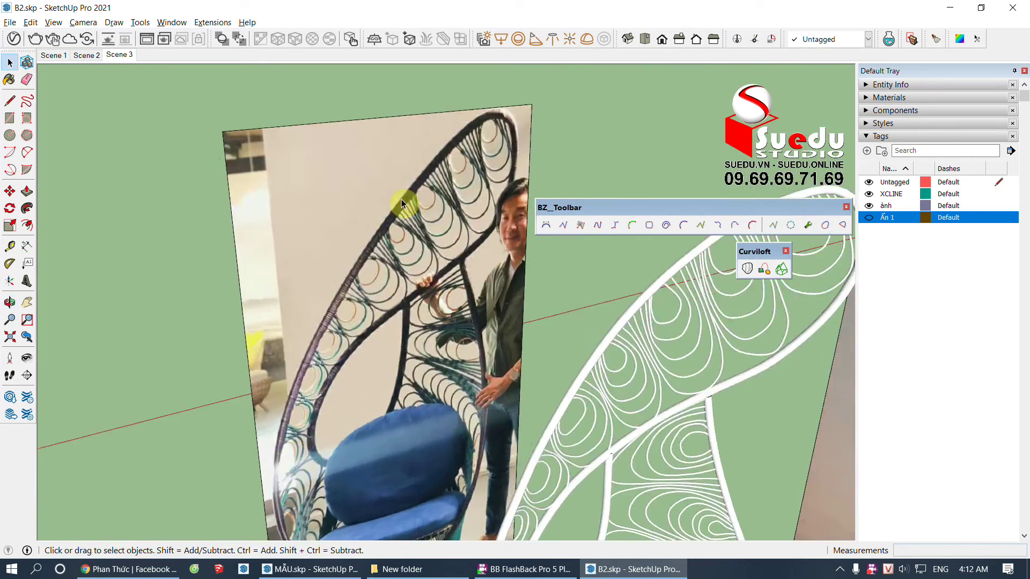
pyautogui.scroll(2, 421, 264)
pyautogui.scroll(1, 443, 234)
pyautogui.scroll(1, 444, 233)
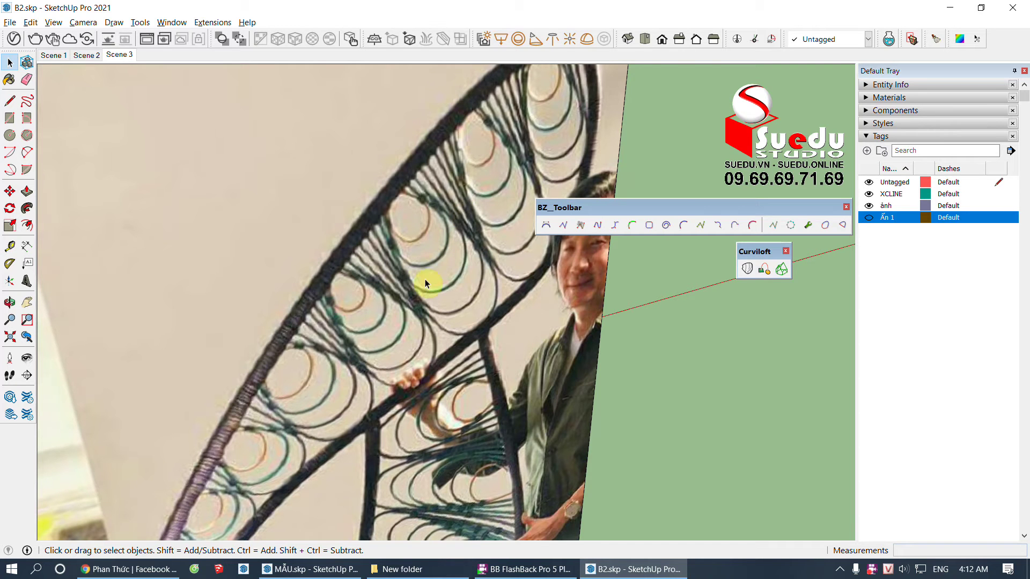
pyautogui.scroll(2, 340, 326)
pyautogui.scroll(2, 312, 358)
pyautogui.scroll(2, 310, 362)
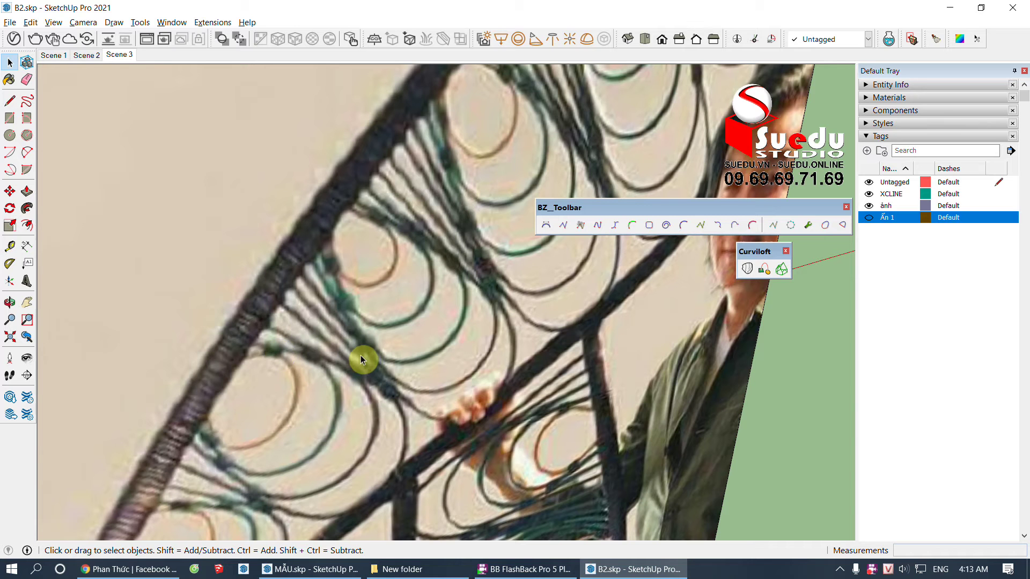
pyautogui.scroll(-3, 428, 285)
pyautogui.scroll(-3, 430, 253)
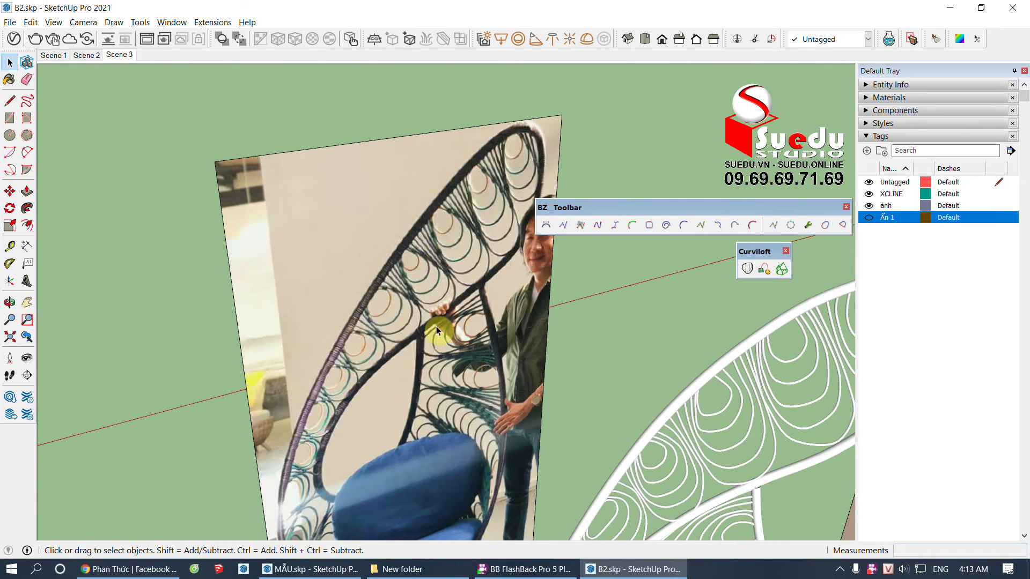
pyautogui.scroll(-4, 436, 327)
pyautogui.moveTo(547, 326); pyautogui.dragTo(458, 345, button='middle')
pyautogui.scroll(2, 428, 363)
pyautogui.scroll(2, 429, 264)
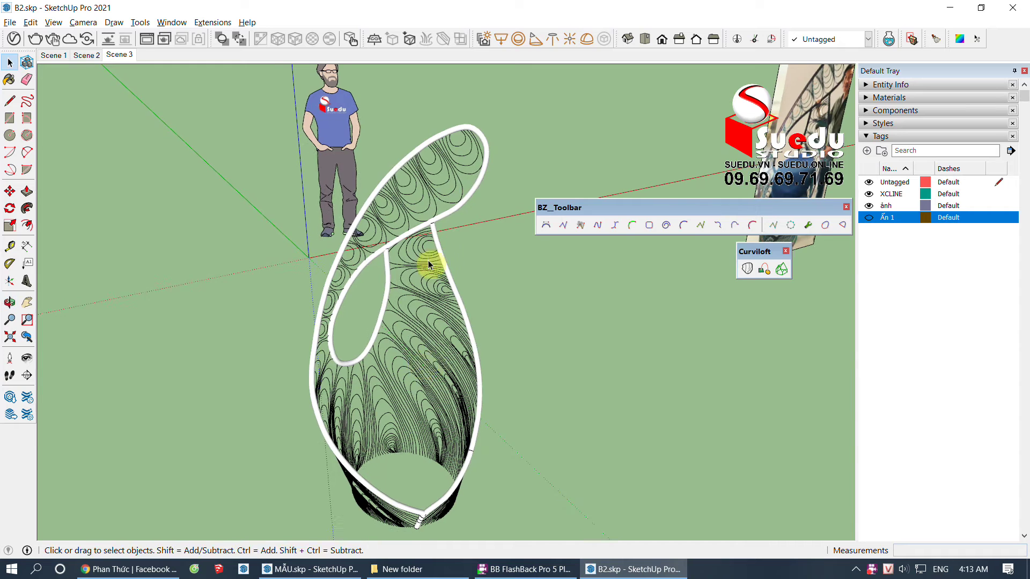
pyautogui.scroll(2, 429, 264)
pyautogui.scroll(2, 458, 271)
pyautogui.scroll(1, 471, 255)
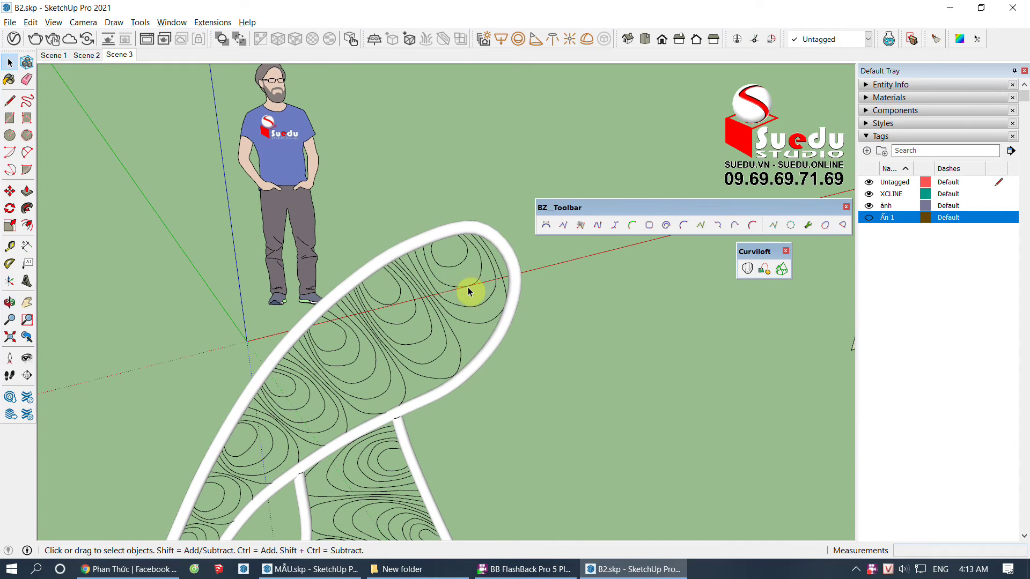
pyautogui.moveTo(468, 292); pyautogui.dragTo(464, 324, button='middle')
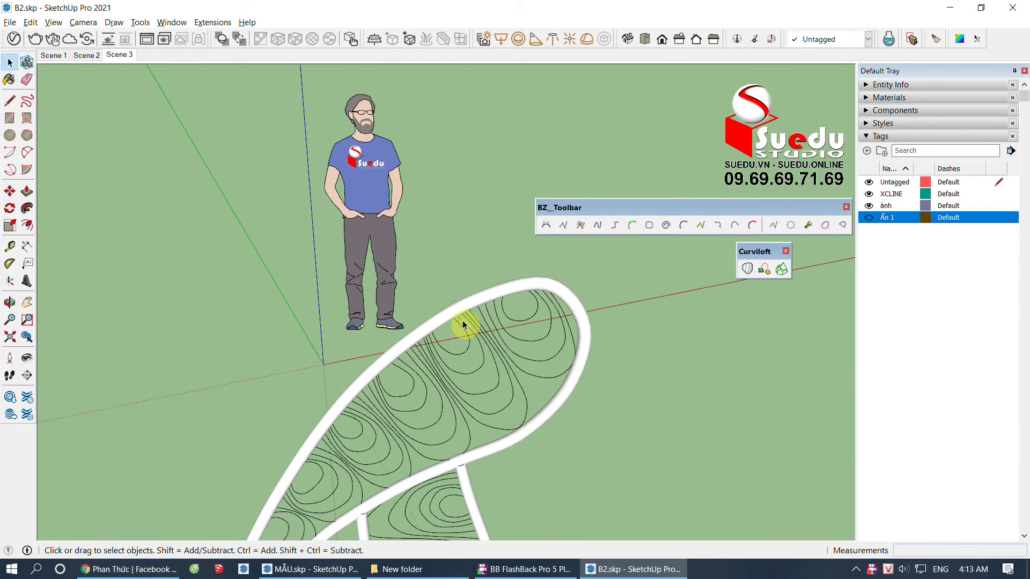
pyautogui.moveTo(600, 320); pyautogui.dragTo(513, 333, button='middle')
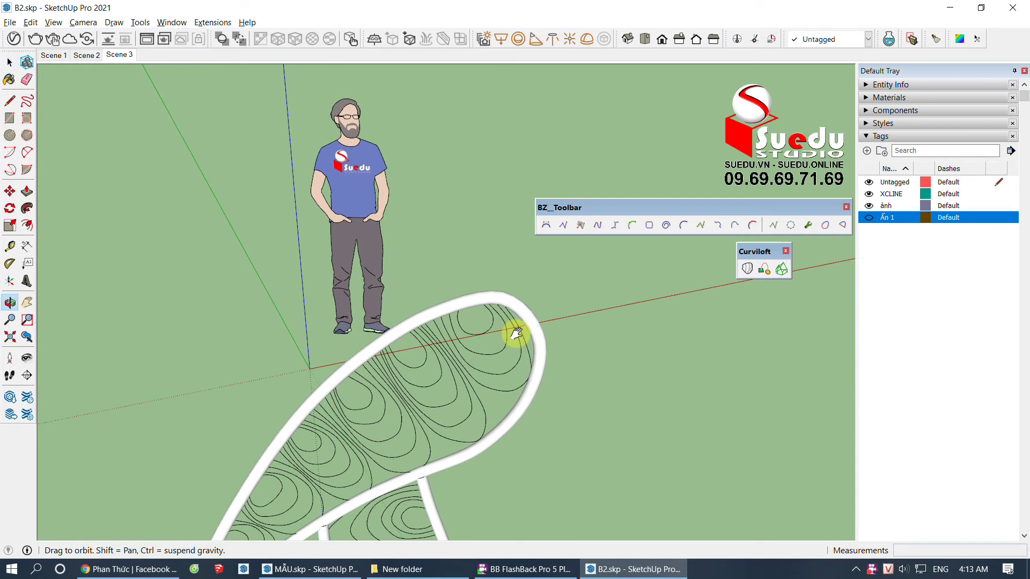
pyautogui.scroll(-1, 448, 290)
pyautogui.scroll(2, 445, 287)
pyautogui.scroll(3, 450, 286)
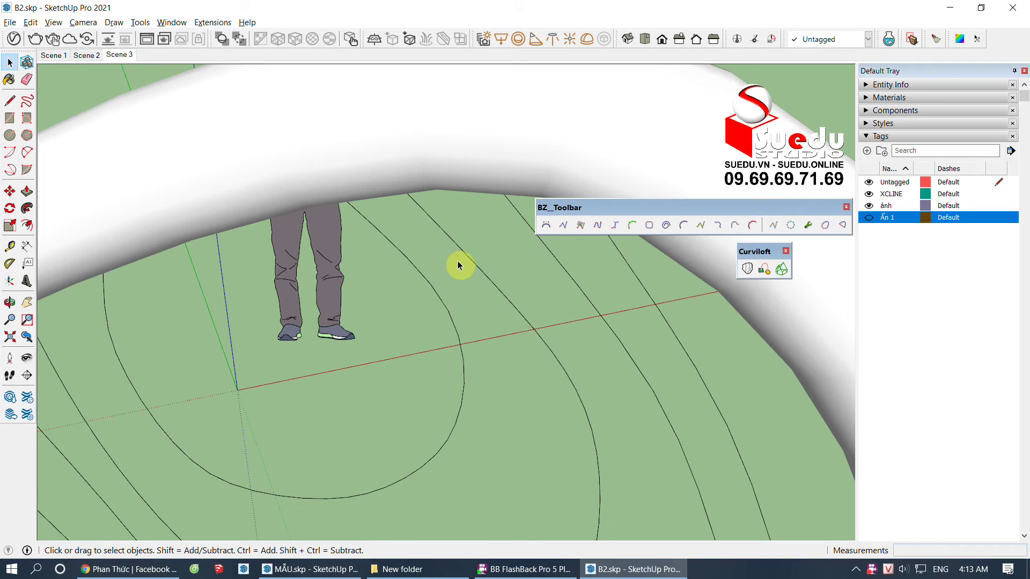
pyautogui.scroll(-3, 483, 276)
# Step: Start a line on the chair's upper loop, cancel it, and zoom into the coils
pyautogui.press('l')
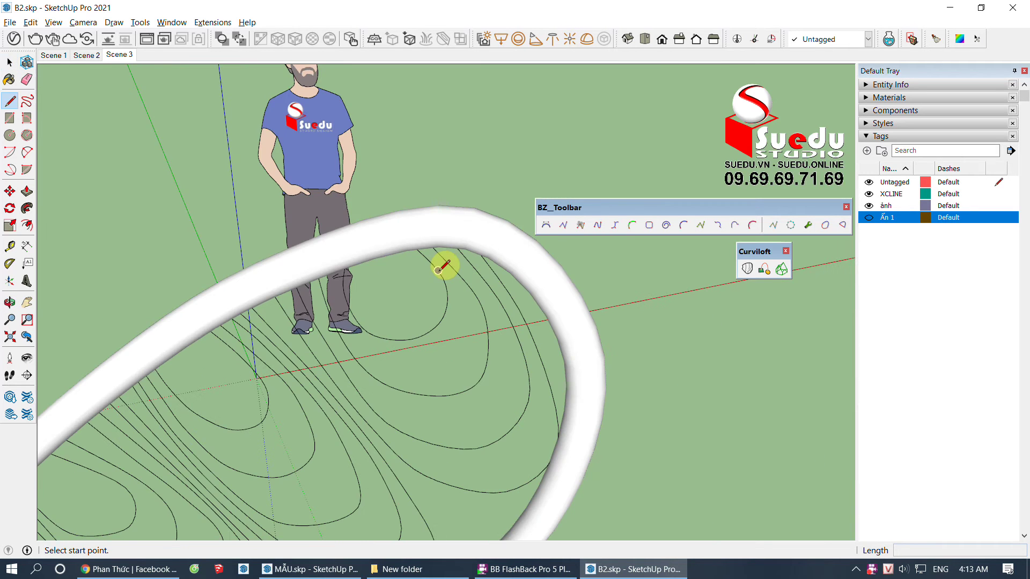
pyautogui.click(438, 270)
pyautogui.scroll(2, 439, 270)
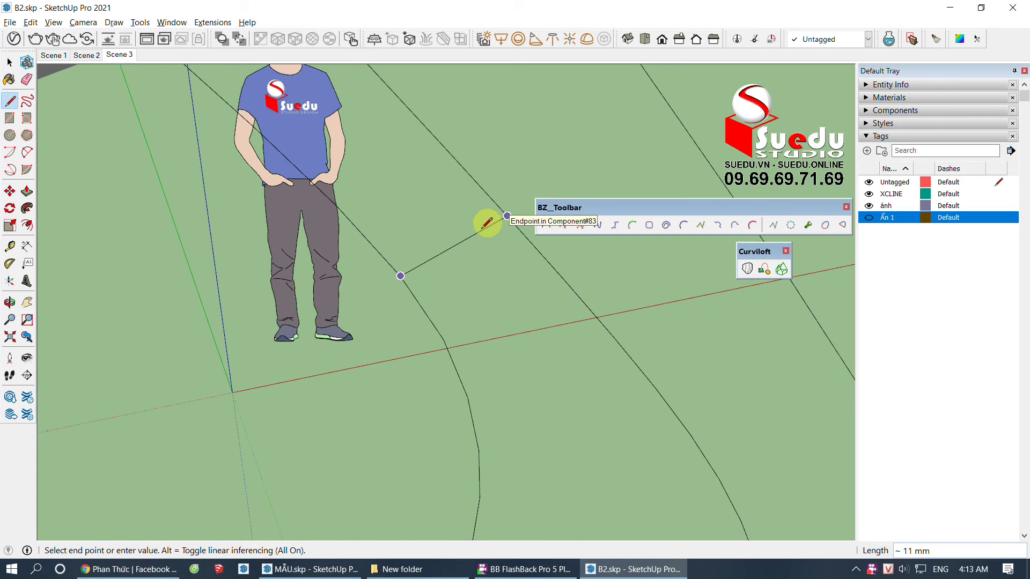
pyautogui.scroll(-3, 429, 257)
pyautogui.press('Escape')
pyautogui.scroll(1, 368, 271)
pyautogui.scroll(1, 381, 260)
pyautogui.scroll(1, 375, 269)
pyautogui.scroll(1, 402, 286)
# Step: Draw the first short edges linking the coil curves to the tube
pyautogui.click(422, 338)
pyautogui.click(445, 320)
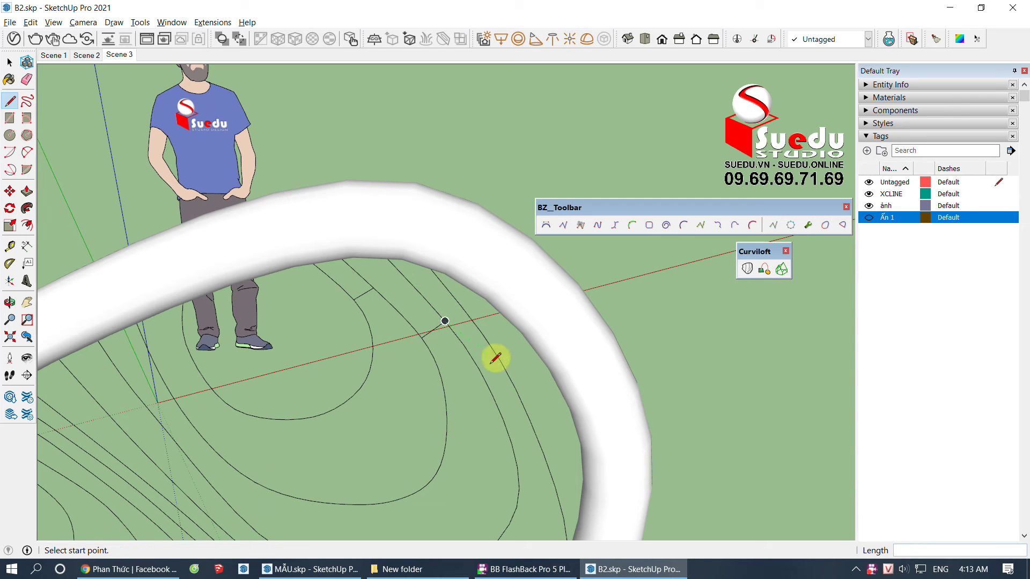
pyautogui.click(511, 443)
pyautogui.scroll(-3, 531, 386)
pyautogui.scroll(1, 554, 361)
pyautogui.scroll(1, 554, 361)
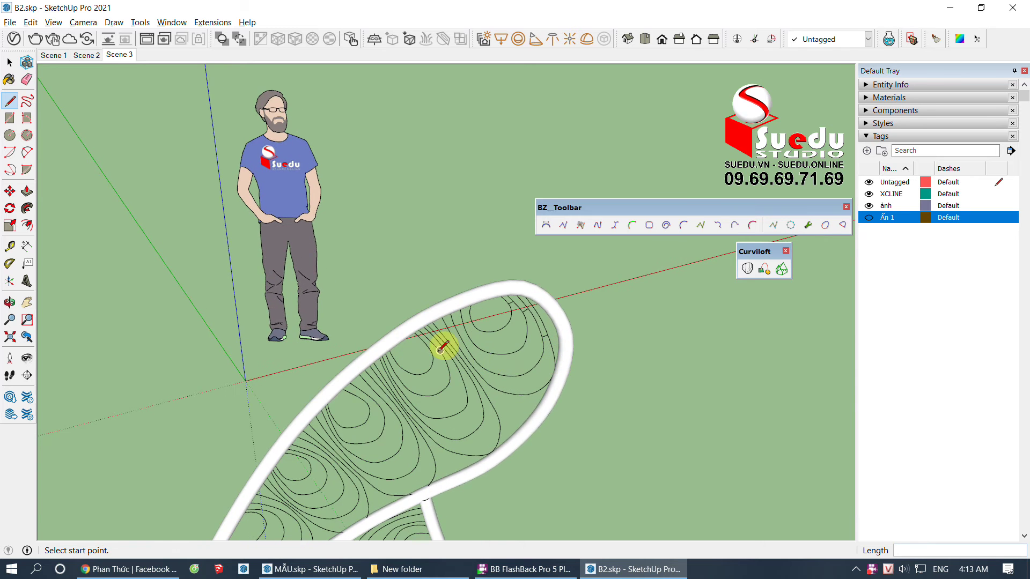
pyautogui.scroll(-3, 454, 345)
pyautogui.scroll(2, 488, 341)
pyautogui.scroll(2, 506, 346)
pyautogui.scroll(-2, 506, 346)
pyautogui.scroll(1, 506, 306)
pyautogui.scroll(1, 504, 311)
# Step: Draw three more short edges bridging gaps between adjacent coil curves
pyautogui.click(510, 301)
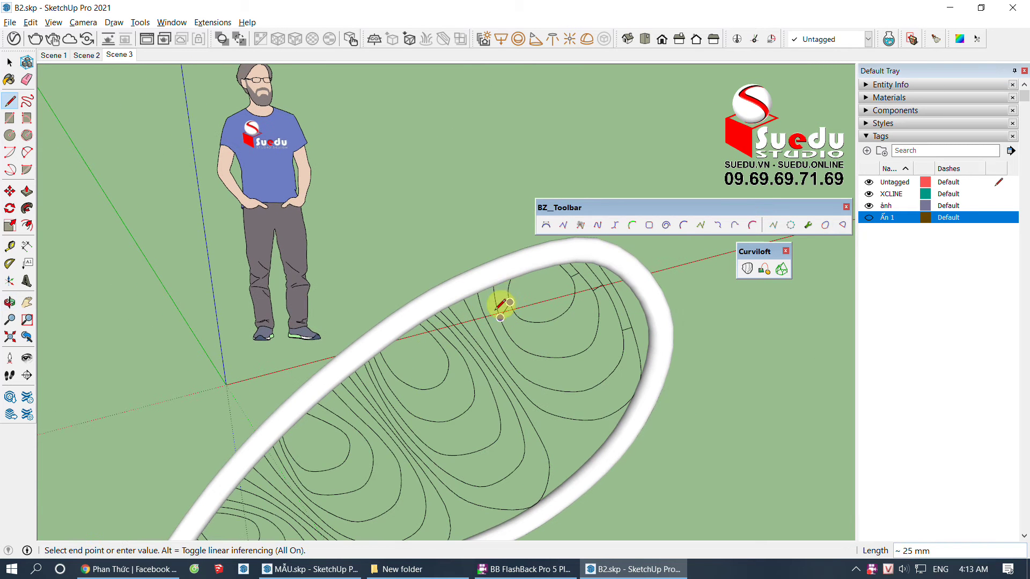
pyautogui.scroll(-3, 499, 308)
pyautogui.scroll(3, 498, 309)
pyautogui.press('Escape')
pyautogui.click(529, 358)
pyautogui.click(512, 377)
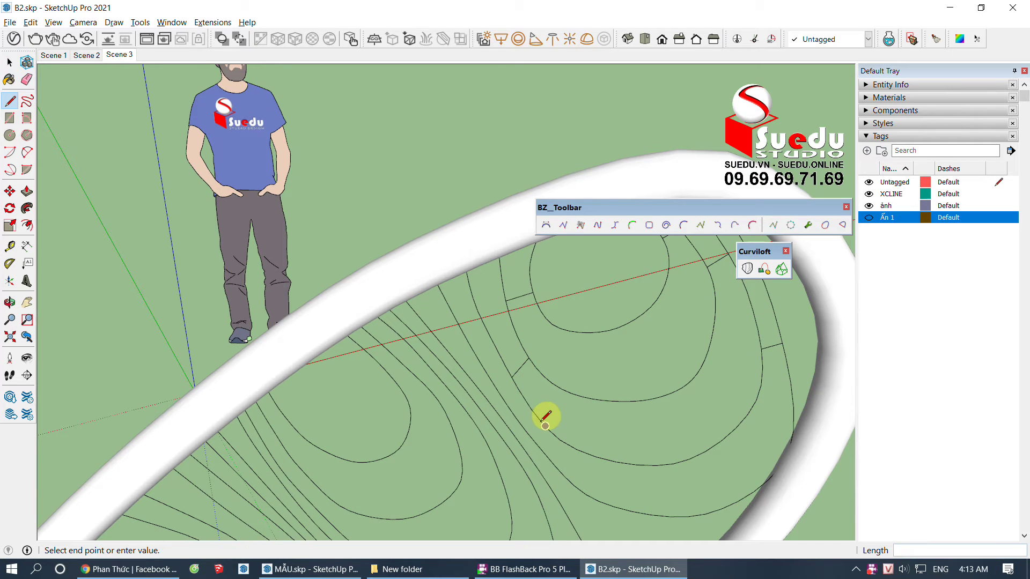
pyautogui.moveTo(534, 442); pyautogui.dragTo(483, 361, button='middle')
pyautogui.click(490, 365)
pyautogui.click(506, 356)
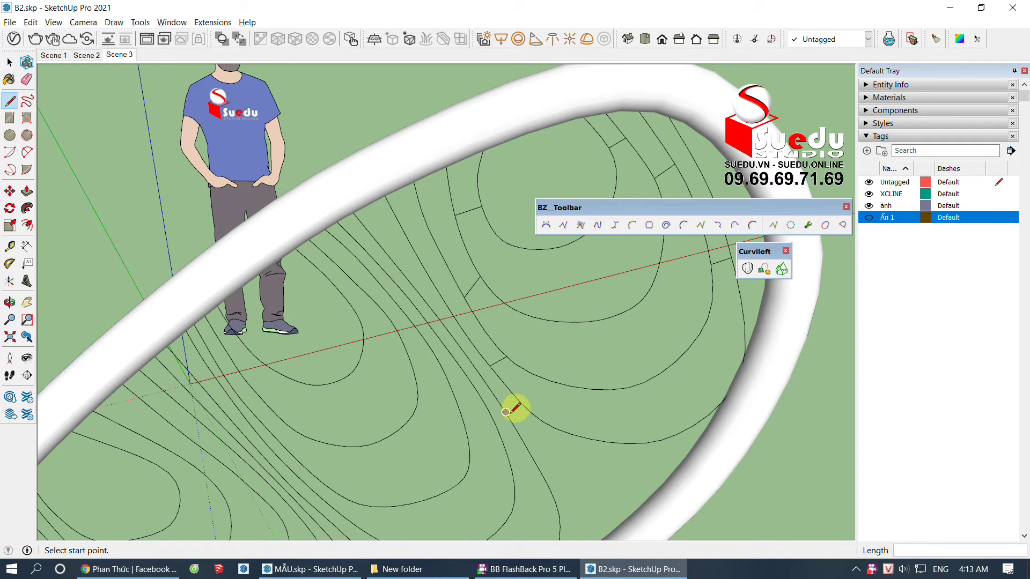
pyautogui.click(505, 412)
pyautogui.click(520, 401)
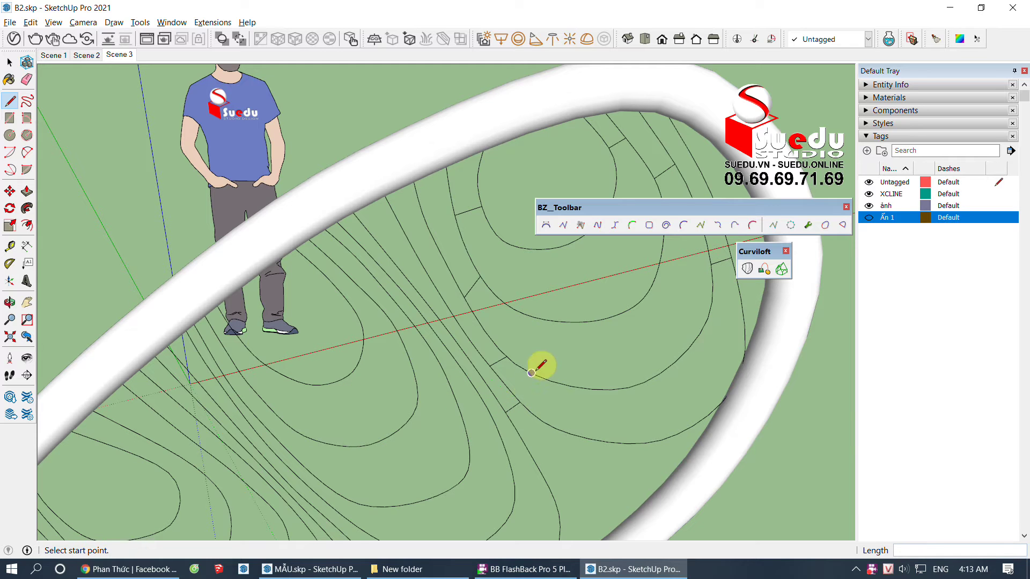
pyautogui.press('space')
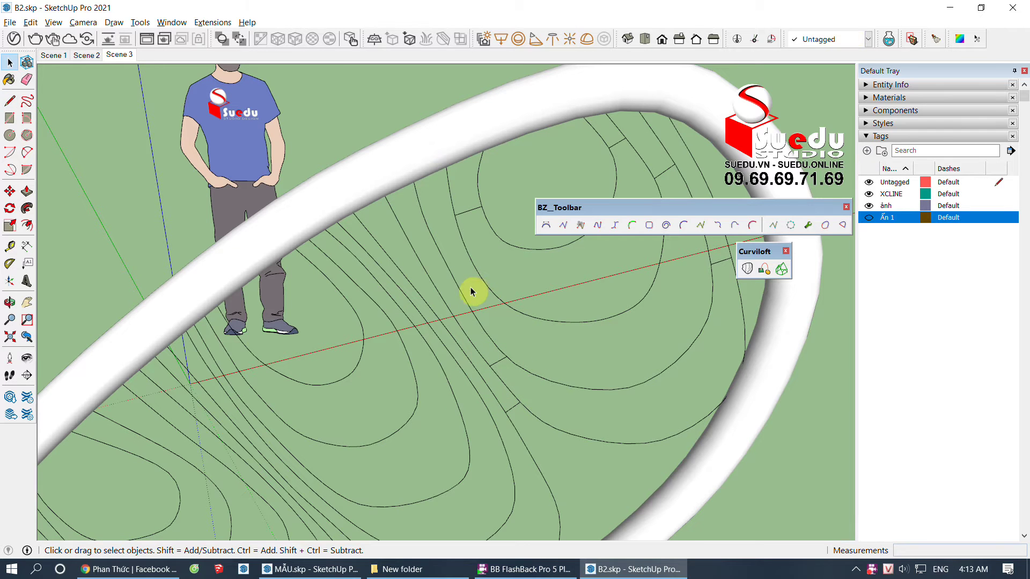
# Step: Select the coil-curve group after a final line attempt and a cancelled move
pyautogui.press('l')
pyautogui.click(464, 297)
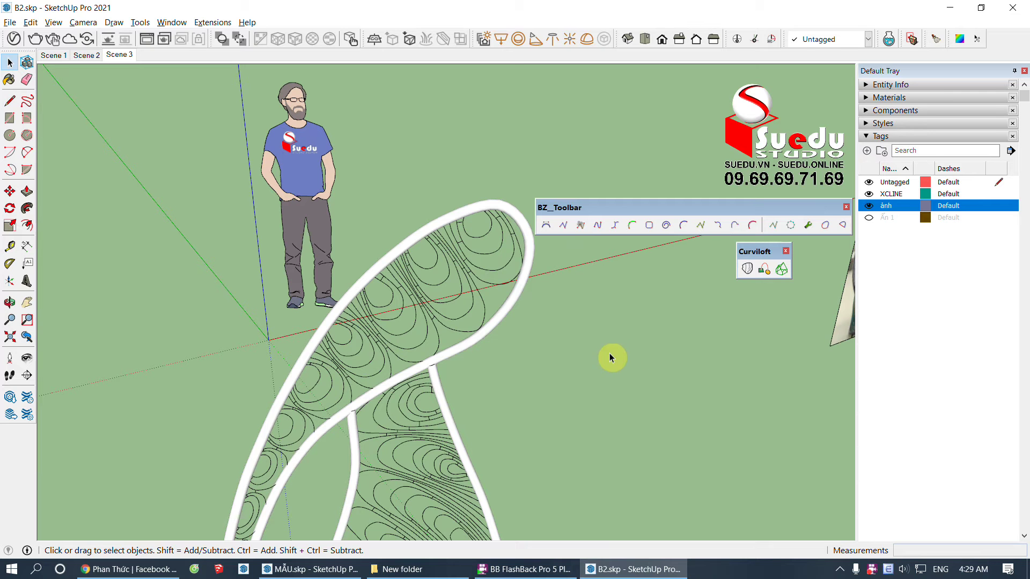
pyautogui.scroll(3, 472, 273)
pyautogui.scroll(2, 462, 262)
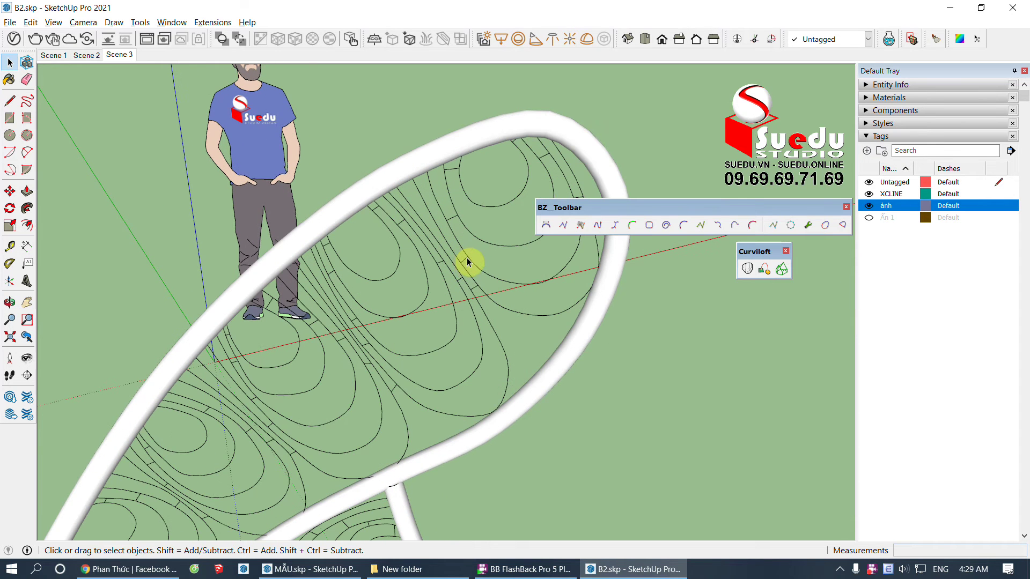
pyautogui.click(465, 262)
pyautogui.scroll(-3, 464, 263)
pyautogui.scroll(-2, 466, 264)
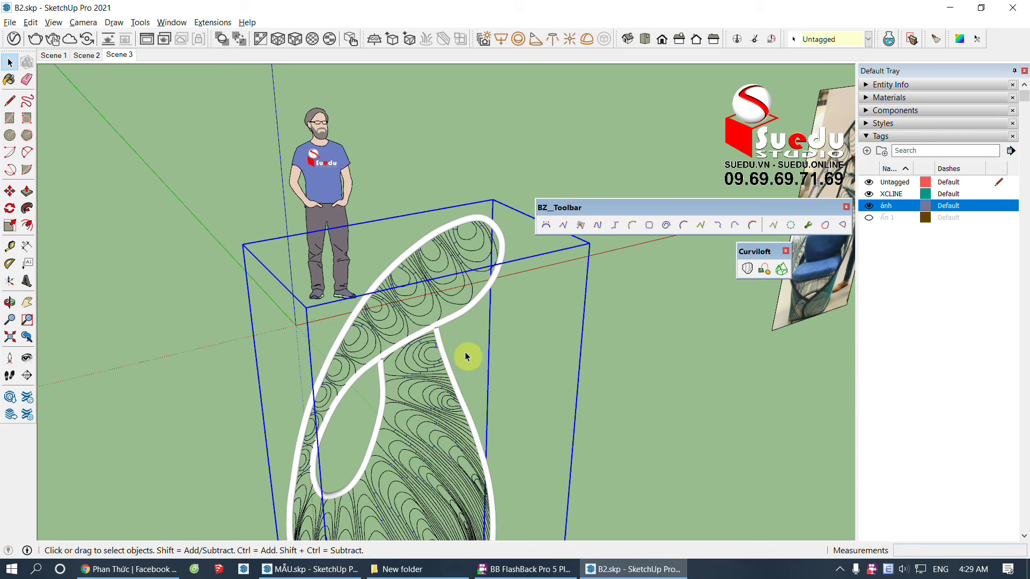
pyautogui.press('m')
pyautogui.click(459, 340)
pyautogui.press('space')
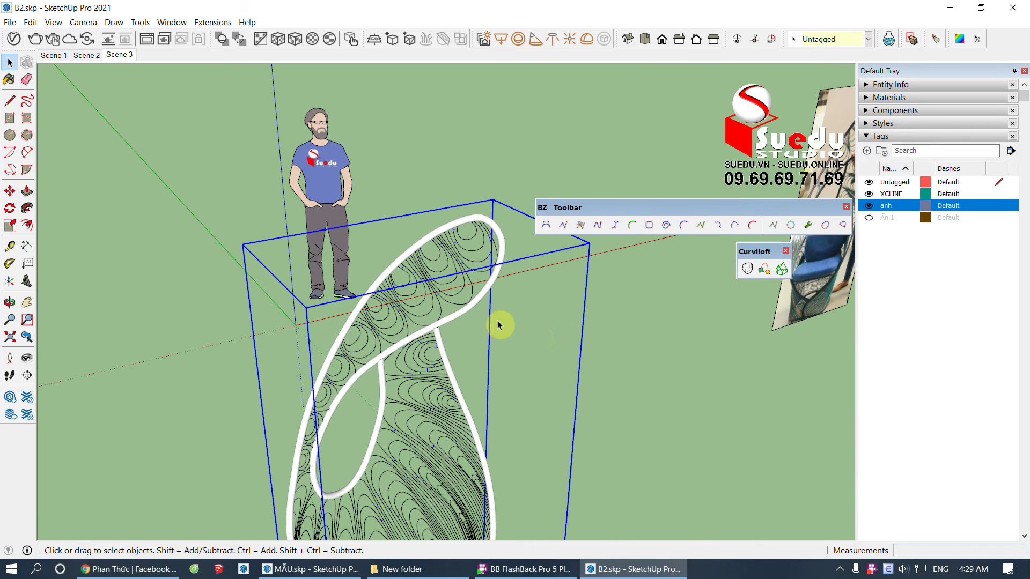
pyautogui.scroll(-3, 299, 270)
pyautogui.scroll(2, 481, 365)
pyautogui.scroll(2, 363, 311)
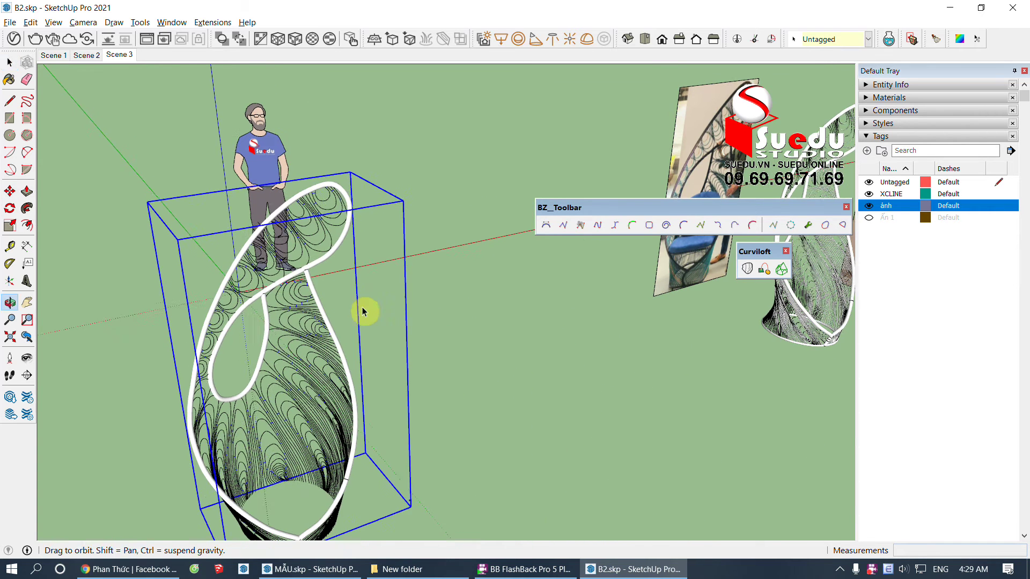
pyautogui.scroll(2, 363, 311)
# Step: Copy the coil group and place it 5 m over onto the white piped chair
pyautogui.press('m')
pyautogui.click(405, 386)
pyautogui.press('ctrl')
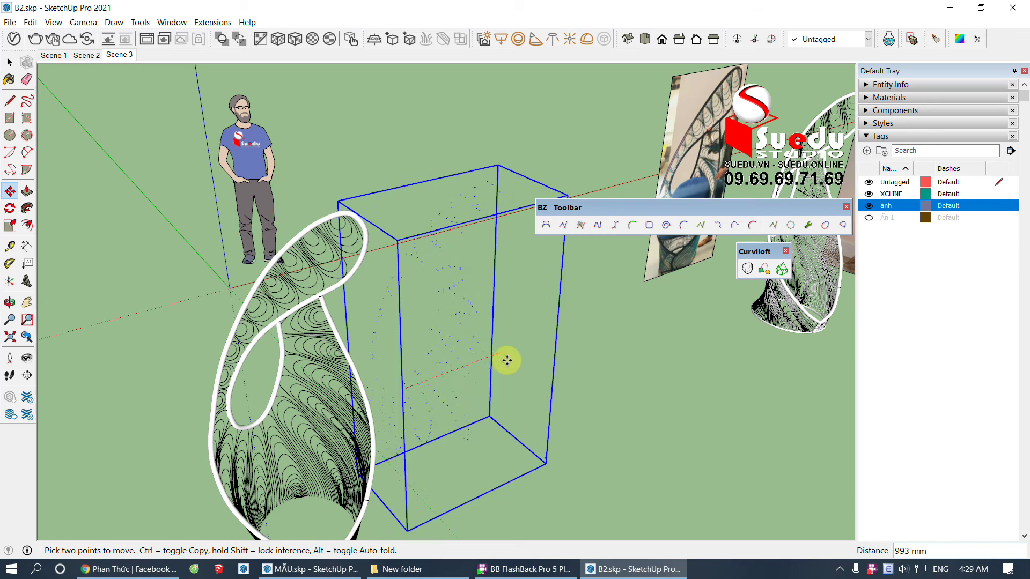
pyautogui.click(582, 333)
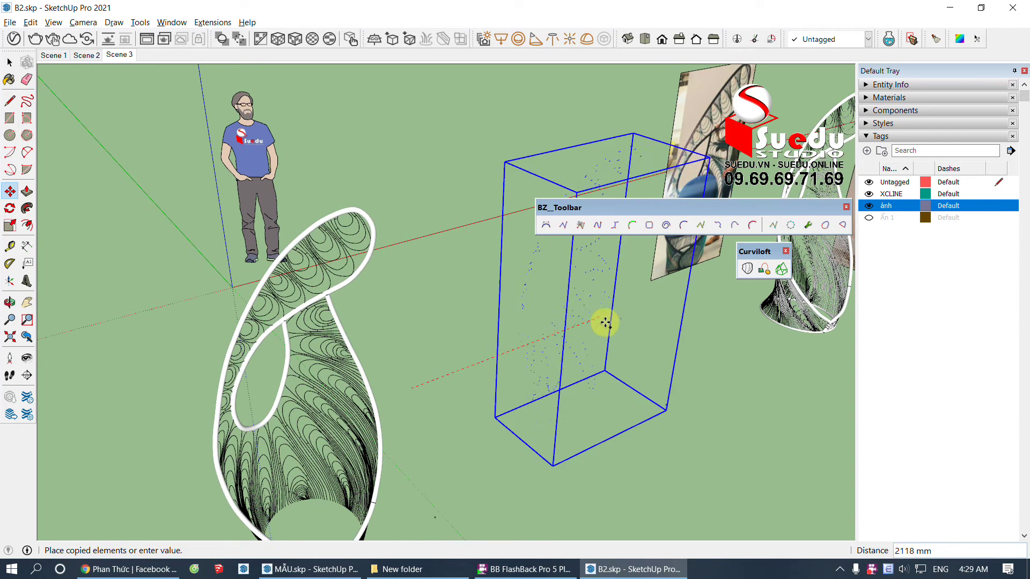
pyautogui.click(606, 321)
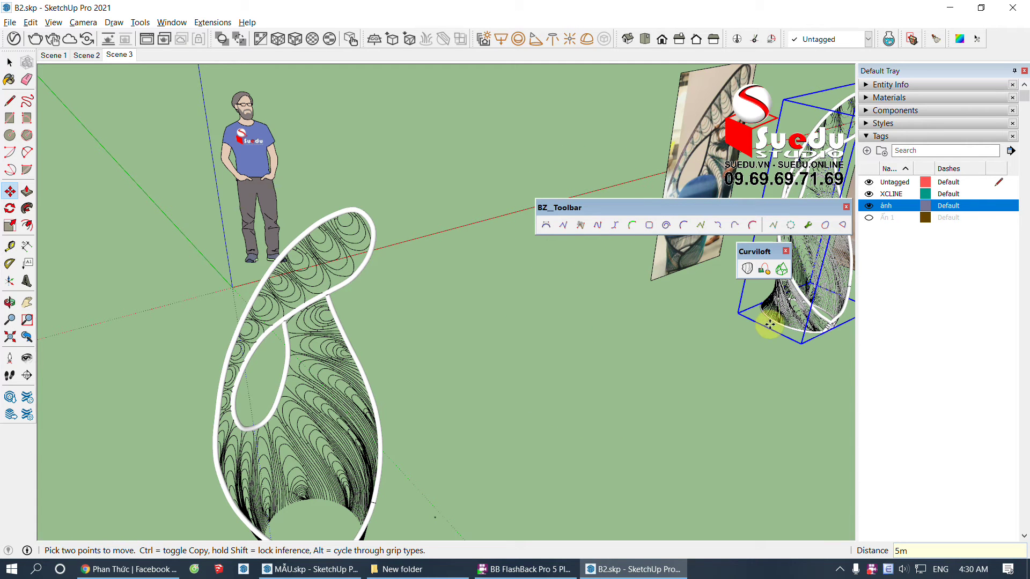
pyautogui.click(766, 322)
pyautogui.press('space')
pyautogui.scroll(2, 415, 222)
pyautogui.scroll(2, 404, 232)
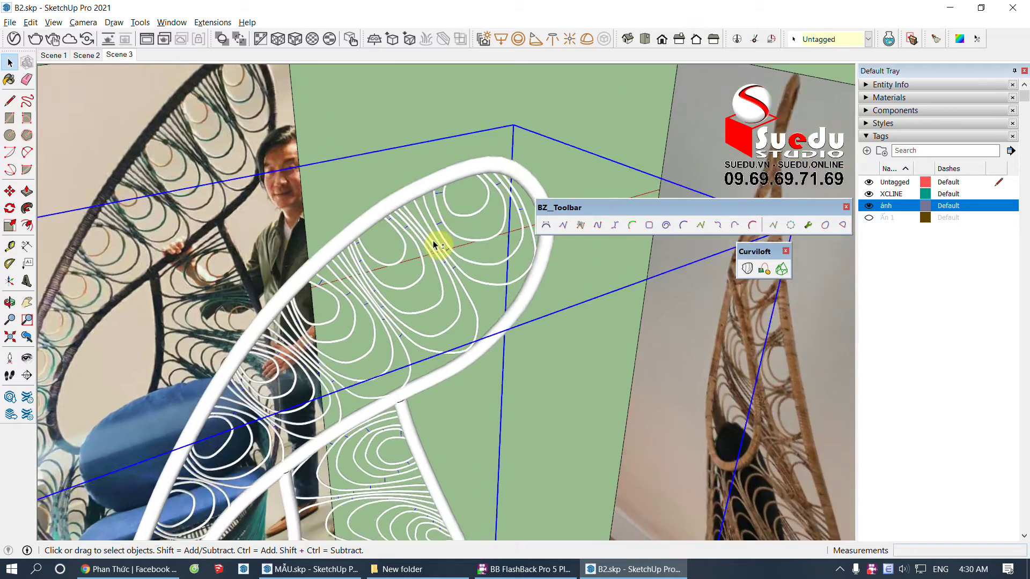
pyautogui.scroll(2, 436, 244)
pyautogui.scroll(2, 488, 283)
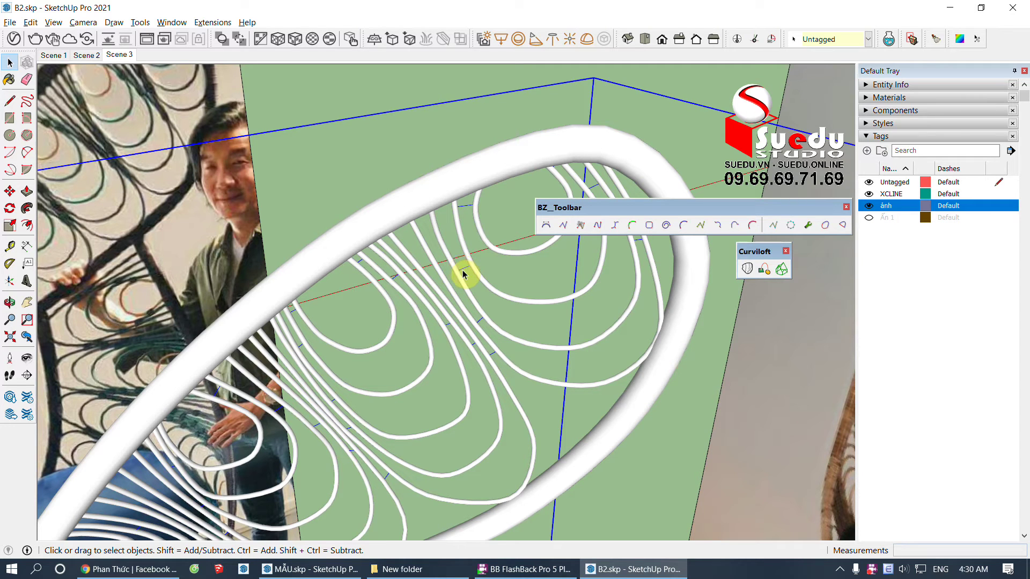
# Step: Make the copied chair component unique, independent of the original
pyautogui.rightClick(465, 273)
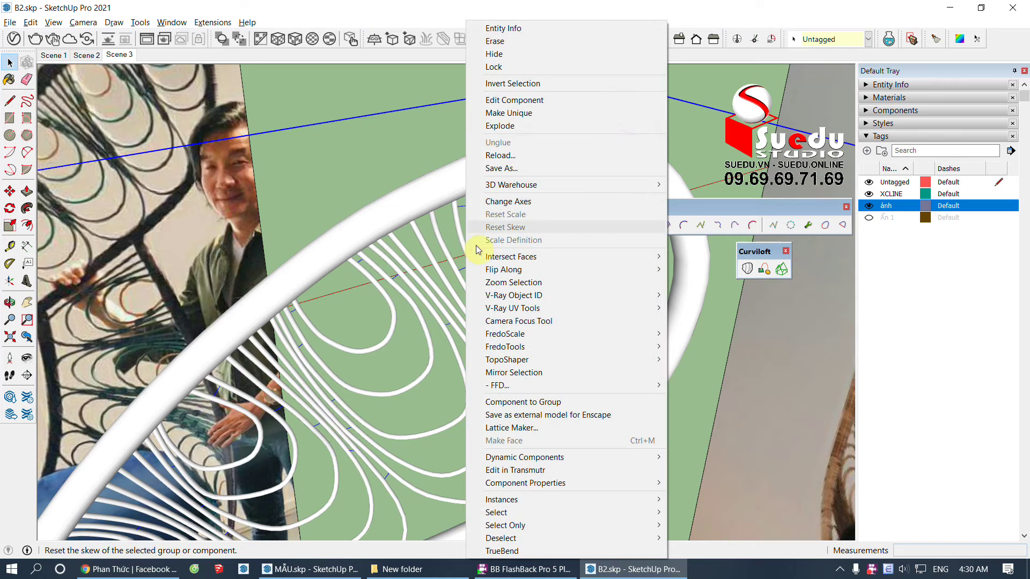
pyautogui.click(528, 113)
pyautogui.scroll(-5, 593, 294)
pyautogui.scroll(-3, 594, 294)
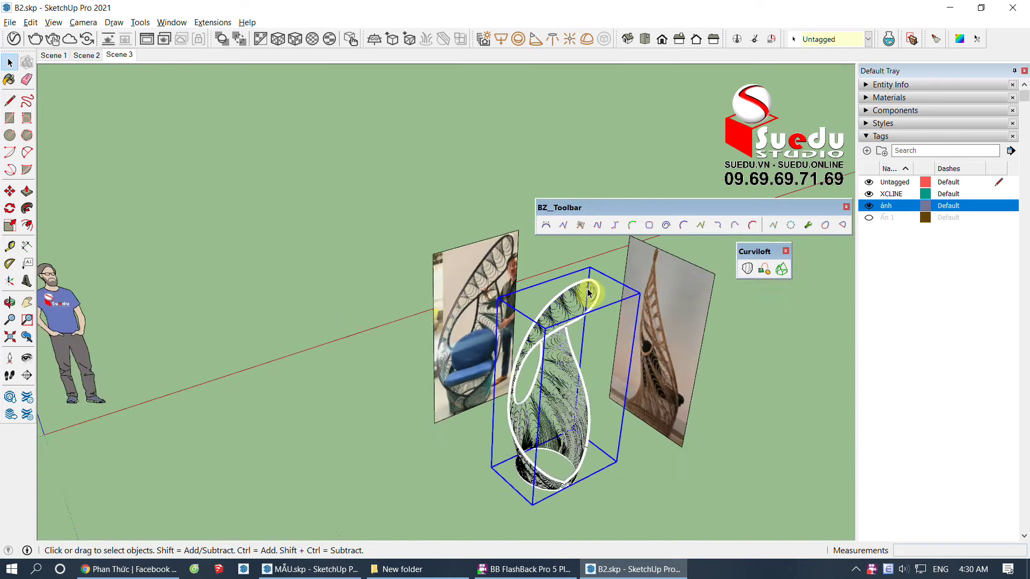
pyautogui.scroll(3, 269, 402)
pyautogui.scroll(2, 267, 402)
pyautogui.scroll(2, 266, 403)
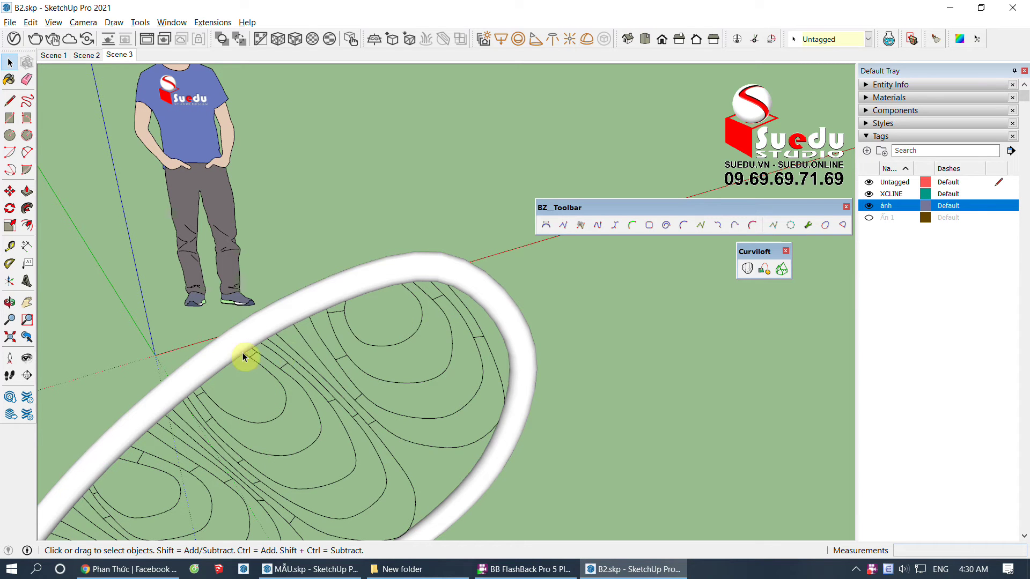
pyautogui.scroll(-5, 278, 357)
pyautogui.scroll(4, 534, 338)
pyautogui.moveTo(533, 338)
pyautogui.mouseDown(button='middle')
pyautogui.moveTo(511, 281)
pyautogui.moveTo(507, 303)
pyautogui.mouseUp(button='middle')
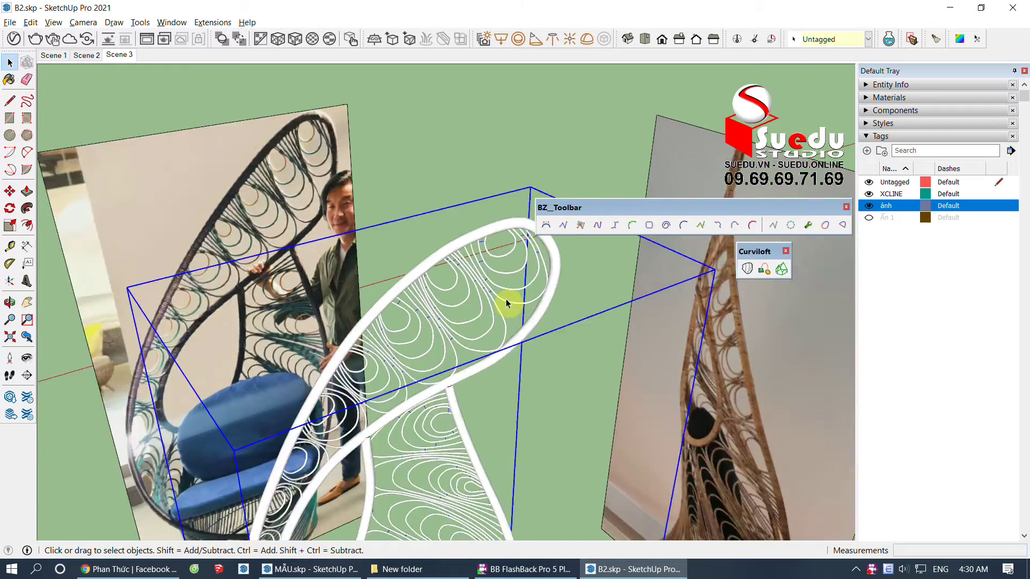
pyautogui.scroll(3, 507, 303)
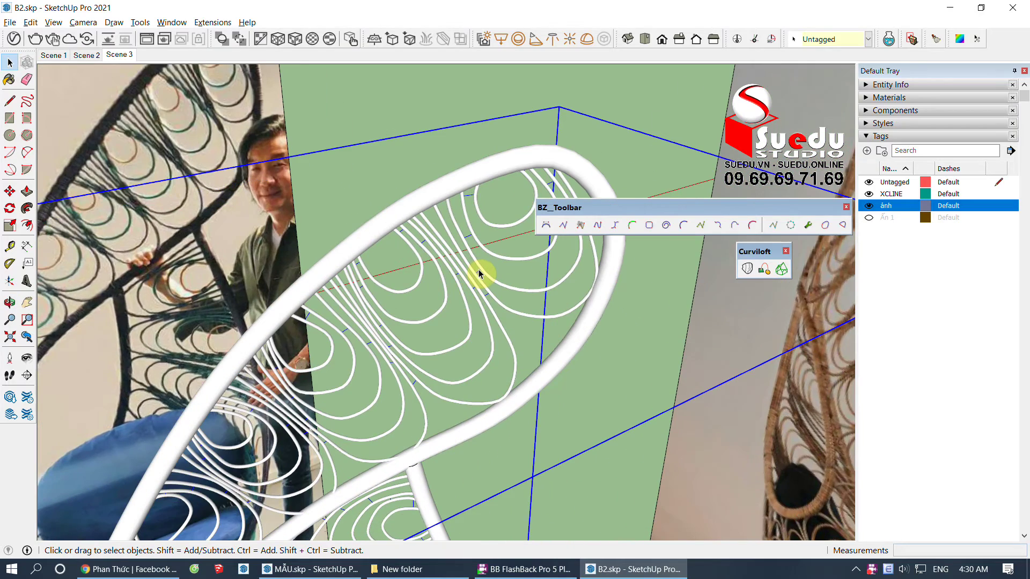
# Step: Enter the chair component and select the small knot piece among the contour lines
pyautogui.doubleClick(479, 276)
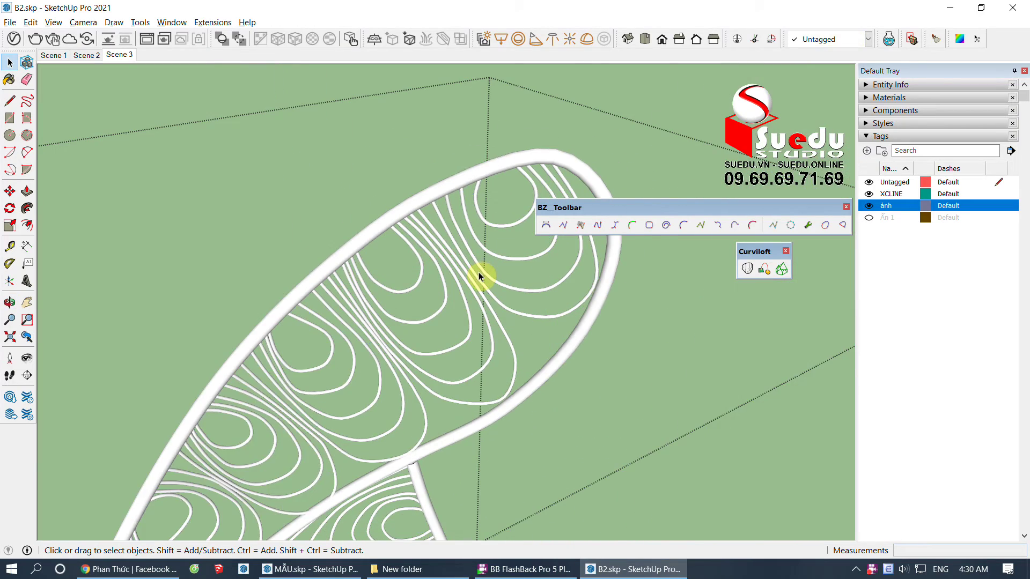
pyautogui.scroll(2, 479, 276)
pyautogui.scroll(2, 479, 275)
pyautogui.scroll(2, 479, 275)
pyautogui.scroll(3, 479, 275)
pyautogui.scroll(-2, 479, 275)
pyautogui.click(477, 271)
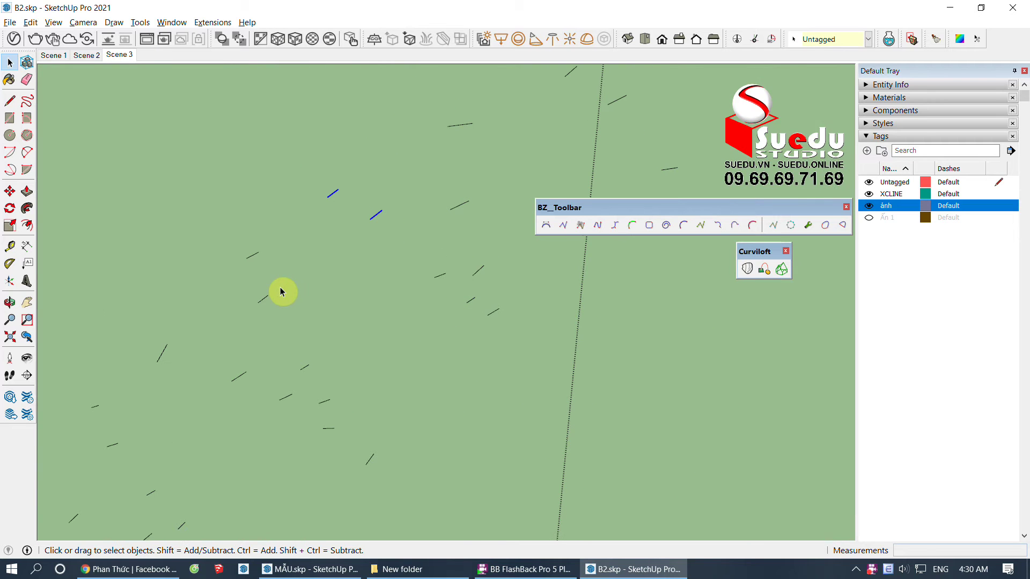
# Step: Zoom in on the knot, open its nested groups, and select the knot geometry
pyautogui.scroll(-2, 282, 292)
pyautogui.scroll(-2, 322, 354)
pyautogui.scroll(3, 375, 413)
pyautogui.scroll(2, 477, 448)
pyautogui.scroll(2, 478, 450)
pyautogui.scroll(2, 474, 468)
pyautogui.scroll(2, 472, 463)
pyautogui.moveTo(471, 459); pyautogui.dragTo(432, 416, button='middle')
pyautogui.scroll(3, 432, 417)
pyautogui.scroll(2, 455, 360)
pyautogui.moveTo(456, 363)
pyautogui.mouseDown(button='middle')
pyautogui.moveTo(360, 310)
pyautogui.moveTo(469, 322)
pyautogui.moveTo(483, 379)
pyautogui.mouseUp(button='middle')
pyautogui.scroll(2, 468, 379)
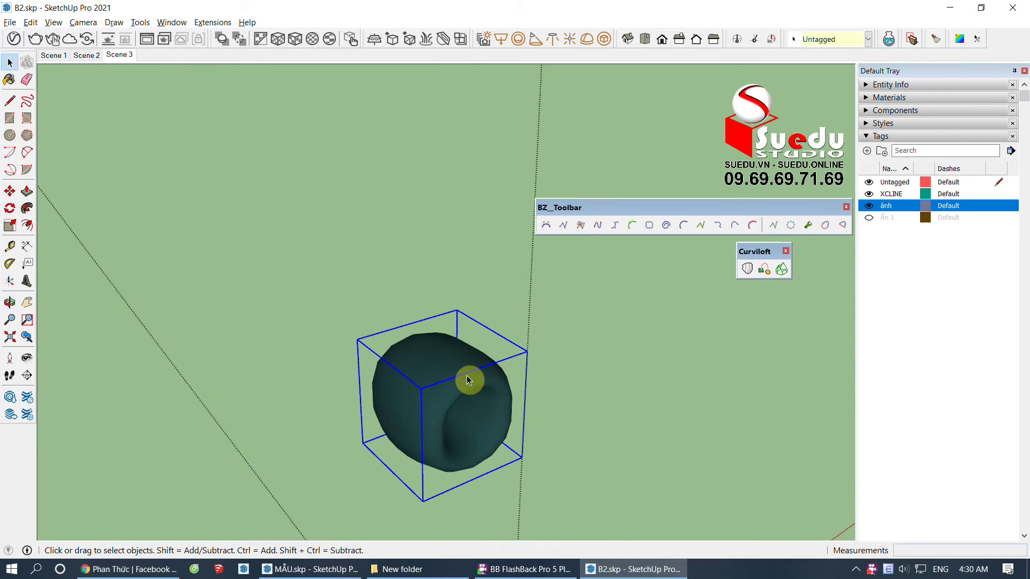
pyautogui.doubleClick(468, 380)
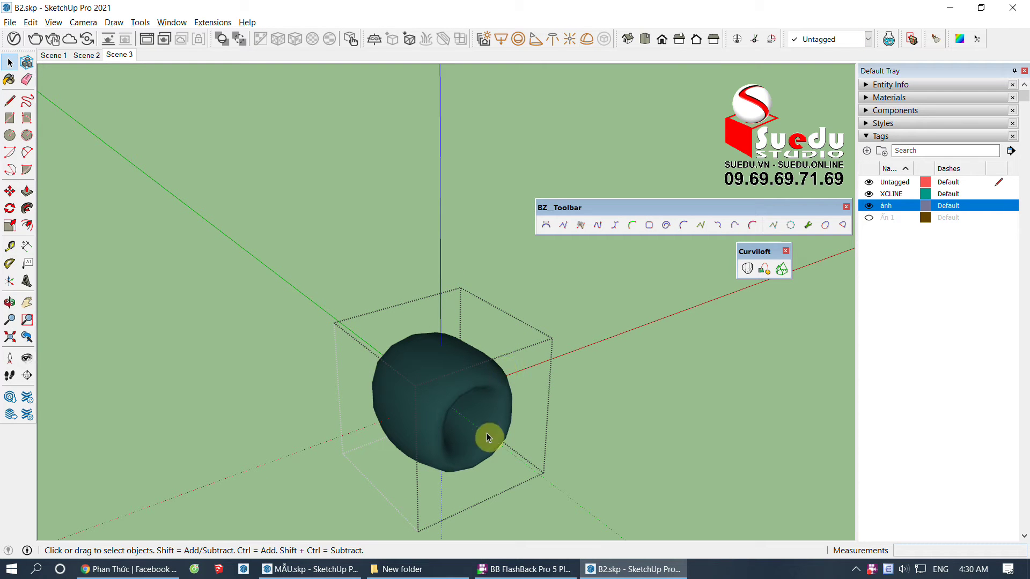
pyautogui.doubleClick(478, 384)
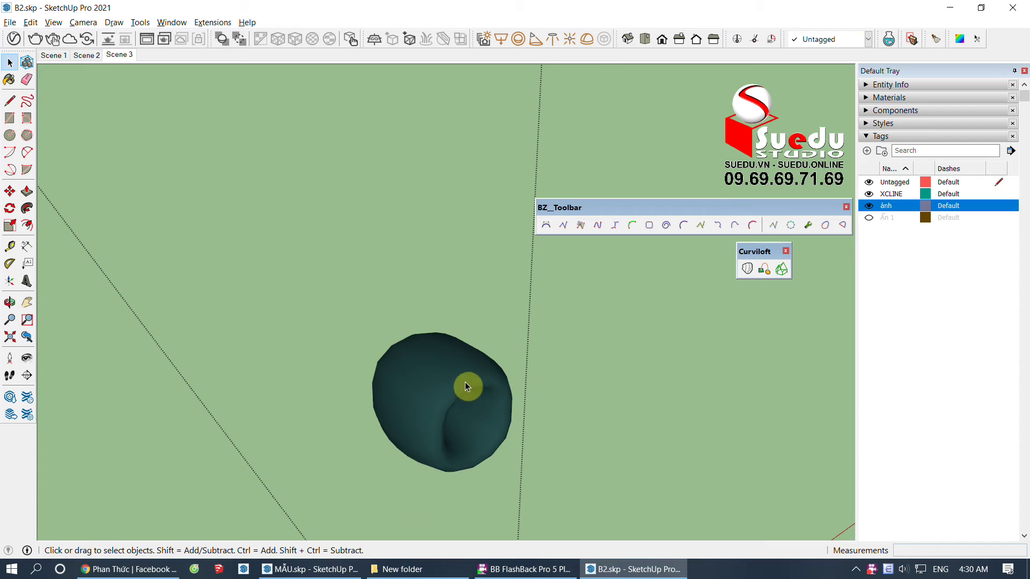
pyautogui.scroll(-3, 465, 382)
pyautogui.click(508, 430)
pyautogui.scroll(2, 504, 424)
pyautogui.scroll(2, 470, 379)
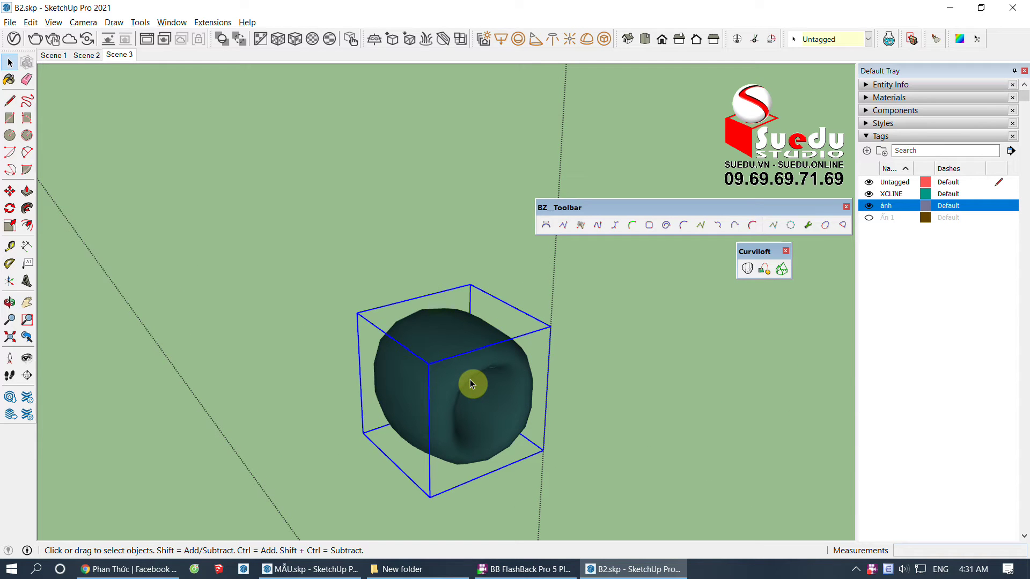
# Step: Orbit and zoom around the selected knot piece
pyautogui.moveTo(481, 367)
pyautogui.mouseDown(button='middle')
pyautogui.moveTo(326, 200)
pyautogui.moveTo(524, 407)
pyautogui.moveTo(410, 287)
pyautogui.mouseUp(button='middle')
pyautogui.scroll(2, 585, 407)
pyautogui.scroll(3, 560, 417)
pyautogui.scroll(3, 550, 417)
pyautogui.scroll(2, 546, 419)
pyautogui.scroll(-3, 546, 419)
pyautogui.scroll(-2, 544, 413)
pyautogui.scroll(-2, 548, 417)
pyautogui.scroll(-2, 549, 418)
pyautogui.scroll(2, 557, 409)
pyautogui.scroll(2, 551, 421)
pyautogui.scroll(3, 547, 423)
# Step: Enable the s4u-to Components toolbar and dock it beside Curviloft
pyautogui.rightClick(530, 40)
pyautogui.scroll(-5, 616, 316)
pyautogui.scroll(-5, 616, 338)
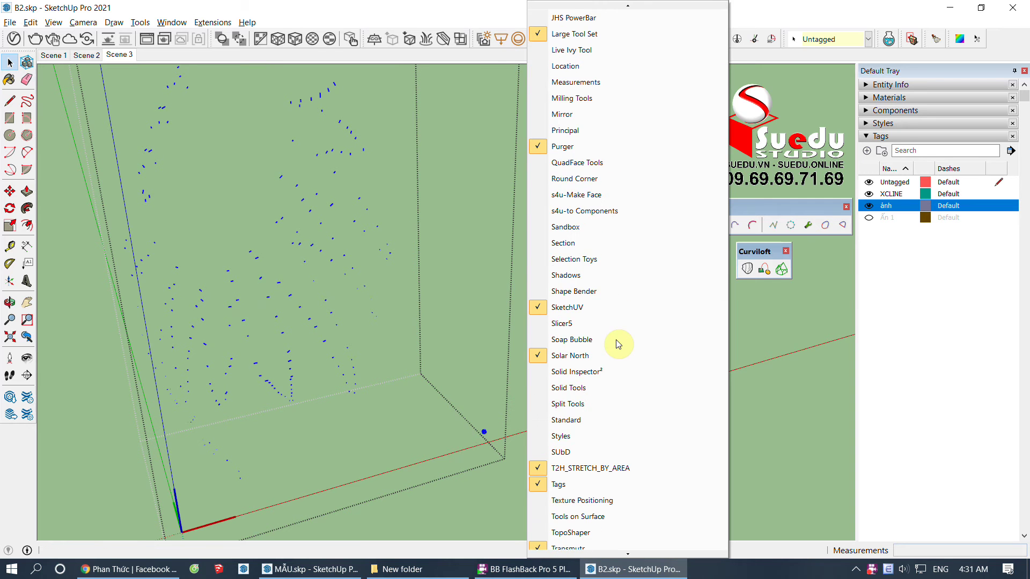
pyautogui.click(583, 210)
pyautogui.moveTo(660, 350); pyautogui.dragTo(674, 250)
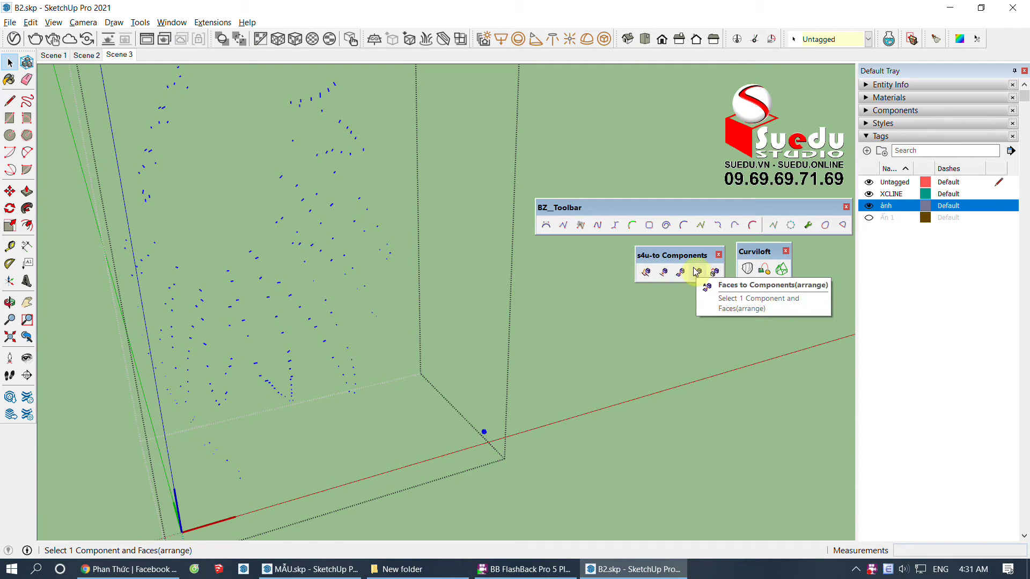
pyautogui.moveTo(653, 320)
pyautogui.mouseDown(button='middle')
pyautogui.moveTo(560, 403)
pyautogui.moveTo(476, 391)
pyautogui.moveTo(331, 207)
pyautogui.mouseUp(button='middle')
pyautogui.scroll(3, 580, 495)
pyautogui.scroll(3, 494, 432)
pyautogui.scroll(2, 491, 406)
pyautogui.scroll(1, 497, 424)
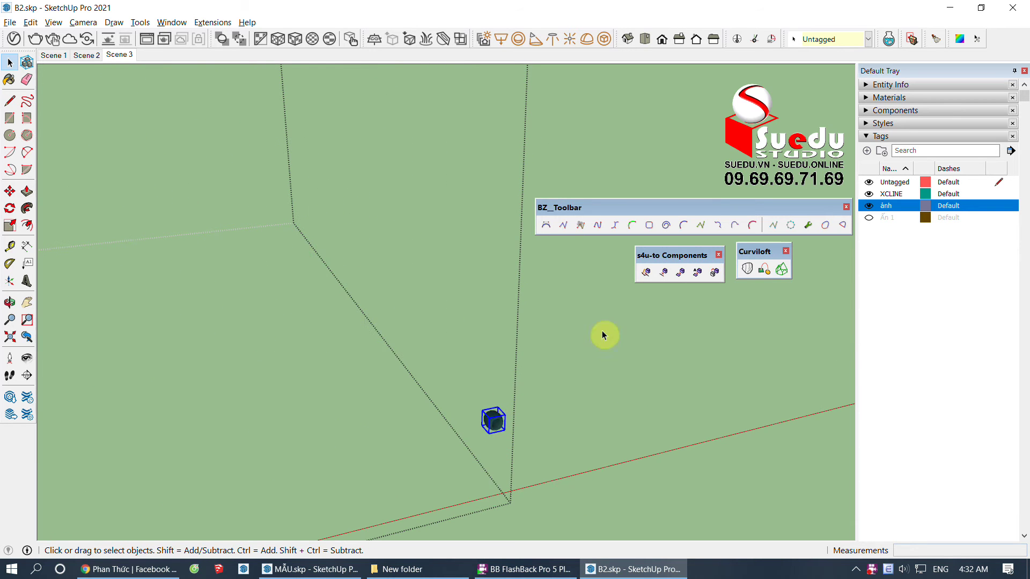
# Step: Copy the selected knot onto the contour lines as components with Lines to Components
pyautogui.click(665, 277)
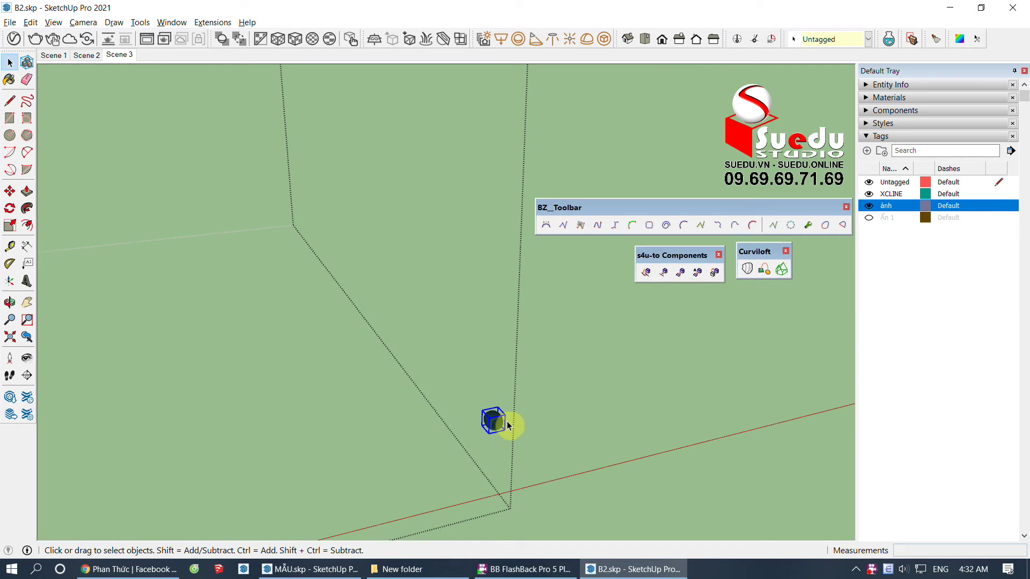
pyautogui.scroll(-3, 505, 430)
pyautogui.scroll(-2, 544, 451)
pyautogui.scroll(-3, 406, 340)
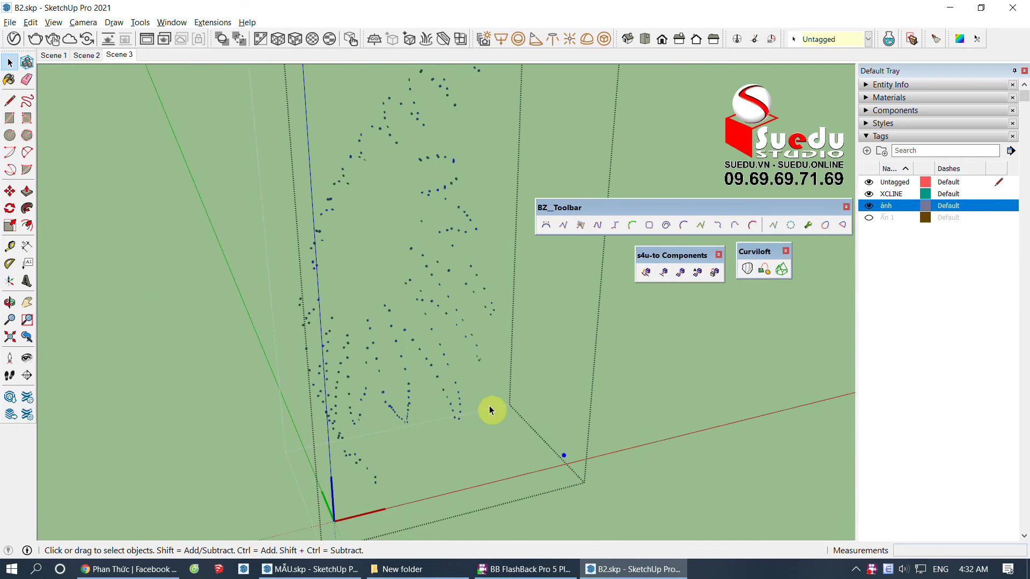
# Step: Zoom and orbit in to inspect the knots placed along the white rods
pyautogui.scroll(3, 487, 175)
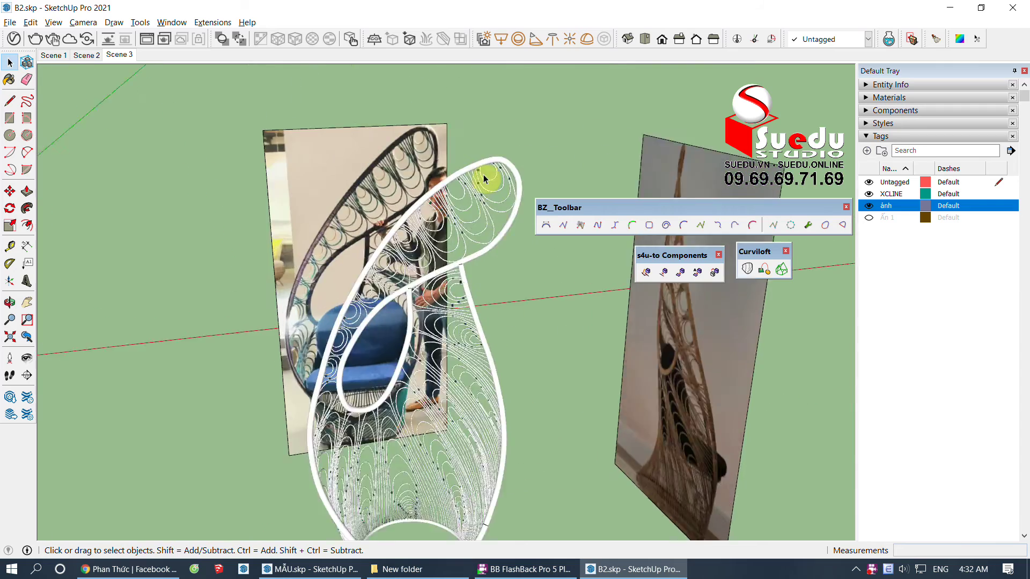
pyautogui.scroll(3, 467, 207)
pyautogui.scroll(2, 437, 285)
pyautogui.scroll(3, 423, 250)
pyautogui.scroll(3, 466, 278)
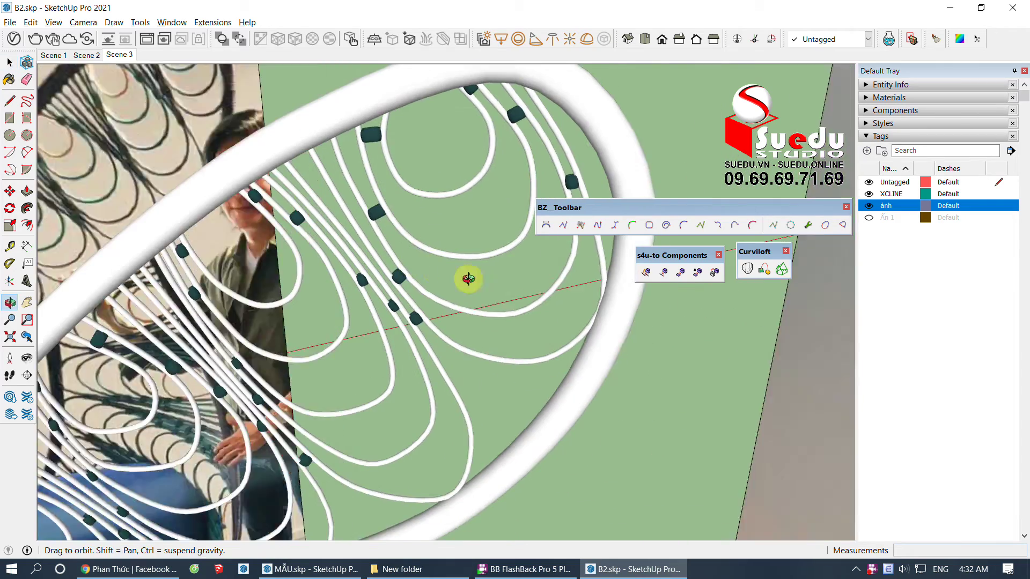
pyautogui.scroll(3, 395, 227)
pyautogui.scroll(2, 379, 223)
pyautogui.scroll(2, 378, 225)
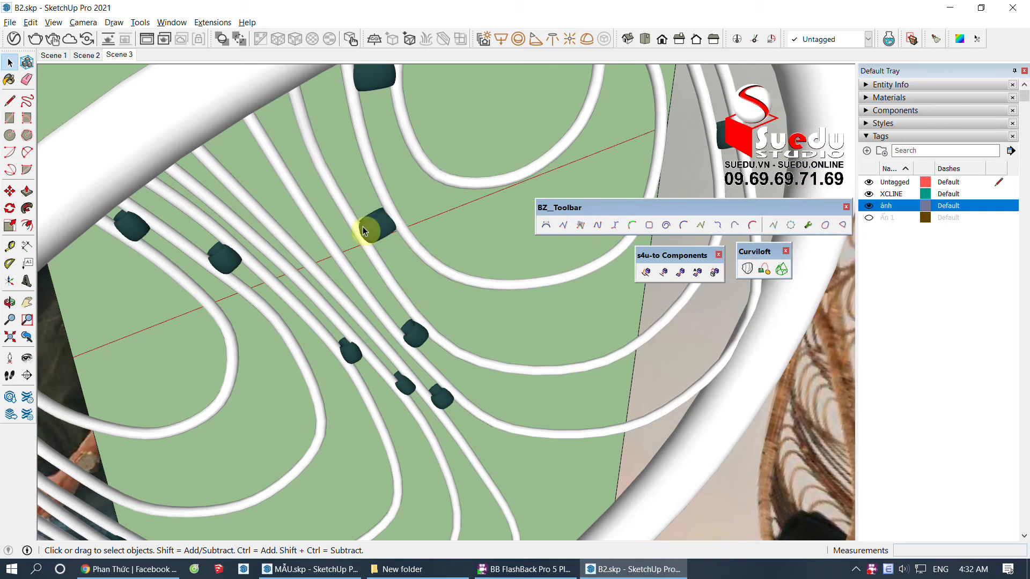
pyautogui.scroll(1, 386, 242)
pyautogui.moveTo(386, 241); pyautogui.dragTo(460, 253, button='middle')
pyautogui.scroll(2, 389, 256)
pyautogui.scroll(2, 389, 256)
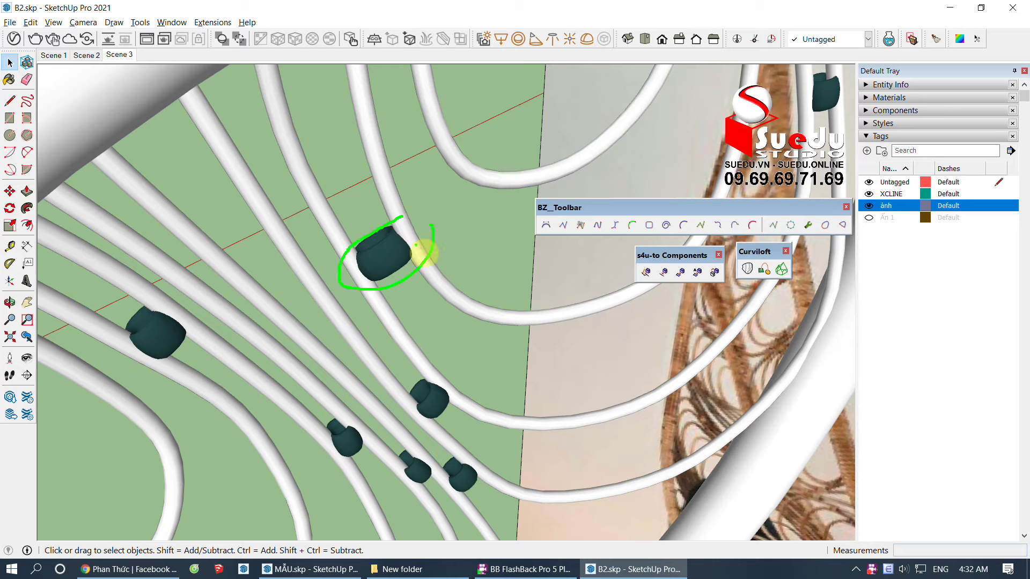
# Step: Open one knot component and select all of its geometry
pyautogui.doubleClick(386, 255)
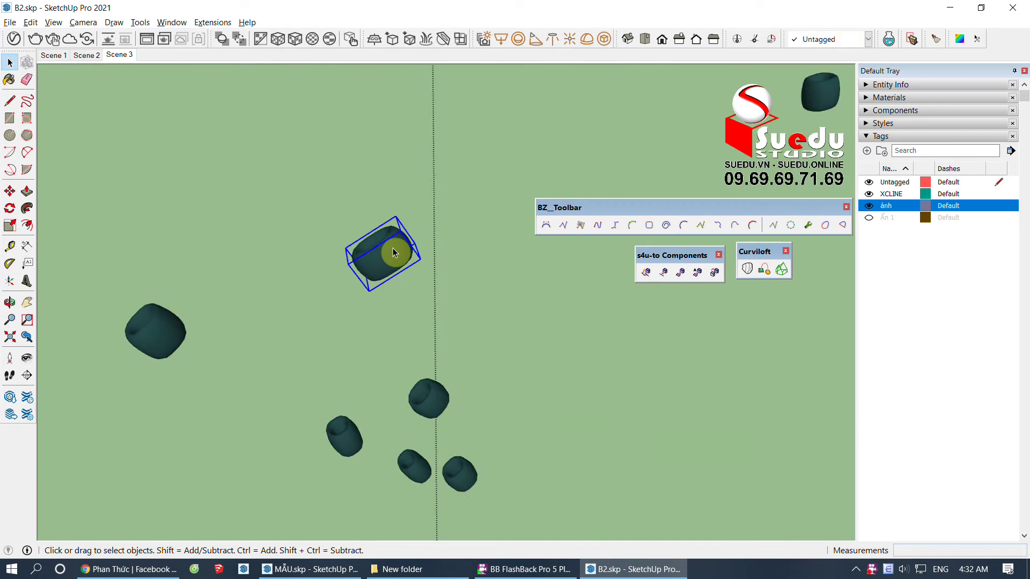
pyautogui.tripleClick(394, 252)
pyautogui.scroll(1, 394, 252)
pyautogui.scroll(1, 414, 281)
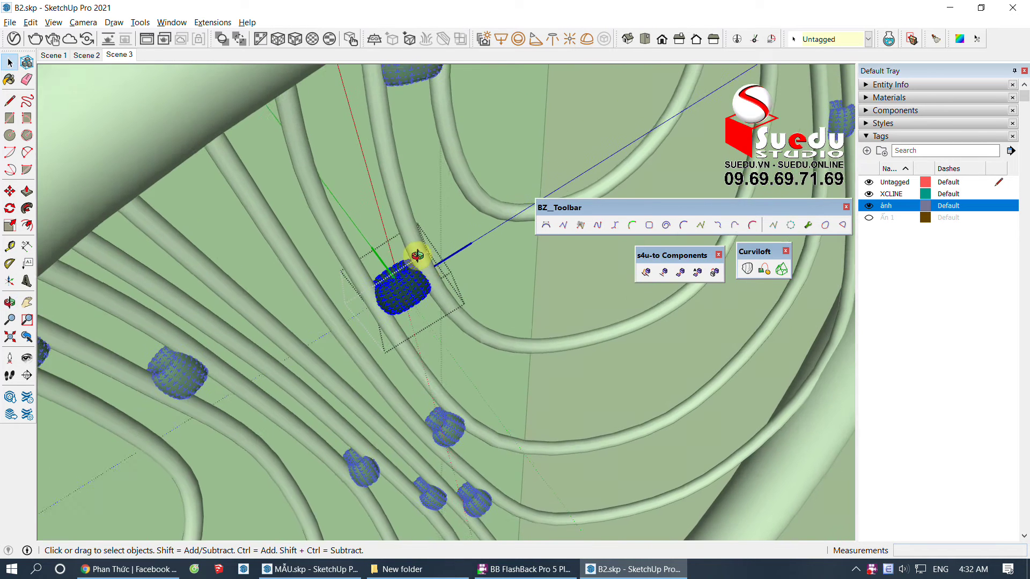
pyautogui.scroll(2, 425, 272)
pyautogui.scroll(1, 429, 292)
pyautogui.scroll(1, 429, 293)
# Step: Scale the knot to 1.79 times its height along the blue axis, then exit the component
pyautogui.press('s')
pyautogui.moveTo(442, 271); pyautogui.dragTo(443, 276, button='middle')
pyautogui.keyDown('ctrl'); pyautogui.moveTo(442, 263); pyautogui.dragTo(436, 260); pyautogui.keyUp('ctrl')
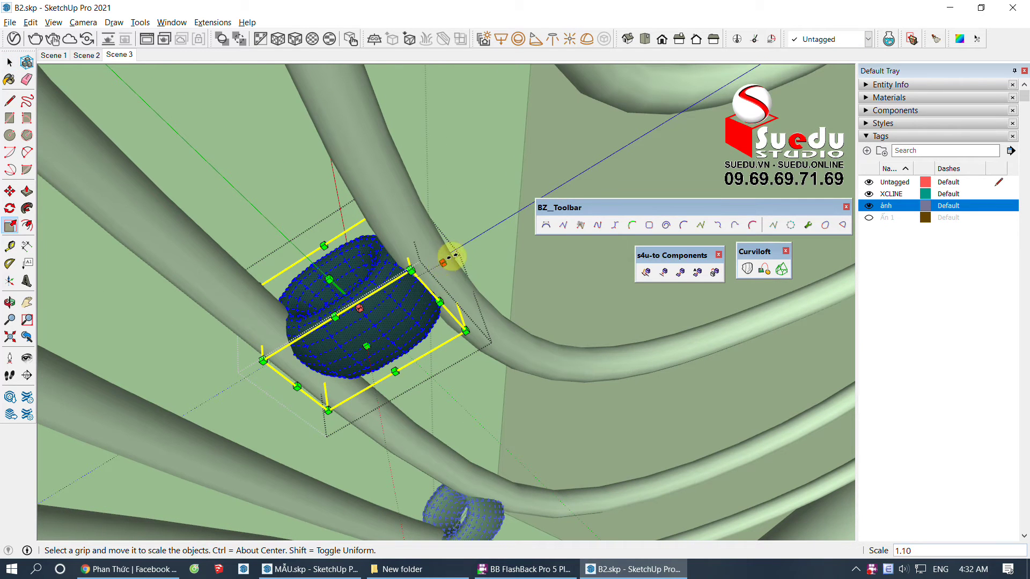
pyautogui.moveTo(465, 266); pyautogui.dragTo(474, 264, button='middle')
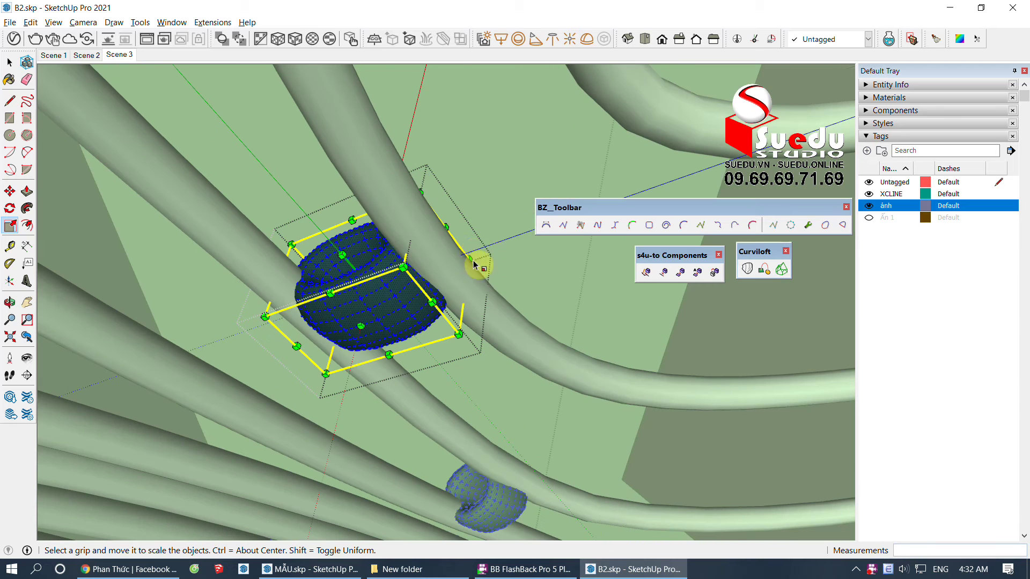
pyautogui.moveTo(440, 262); pyautogui.dragTo(481, 248)
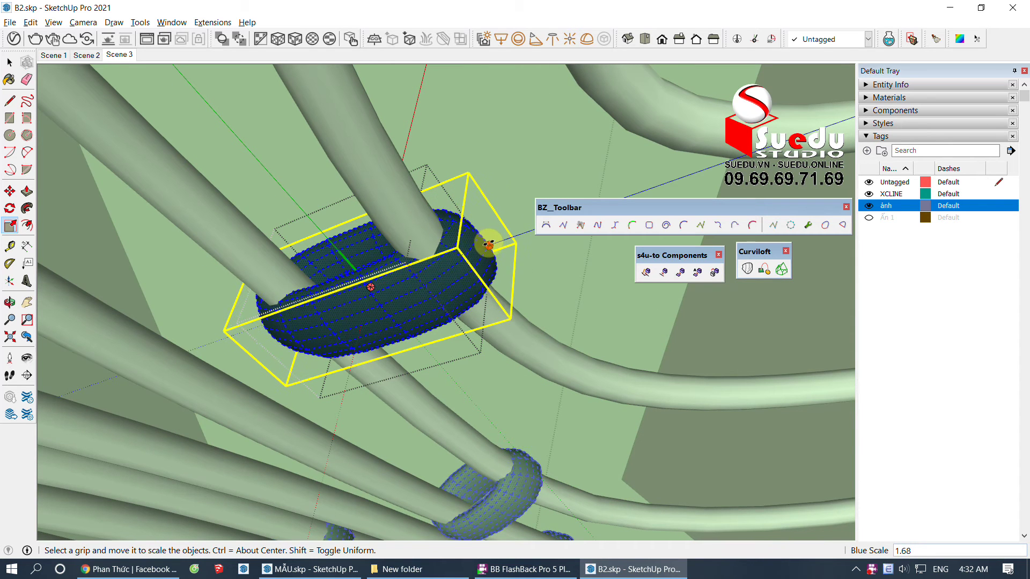
pyautogui.moveTo(481, 247); pyautogui.dragTo(492, 239)
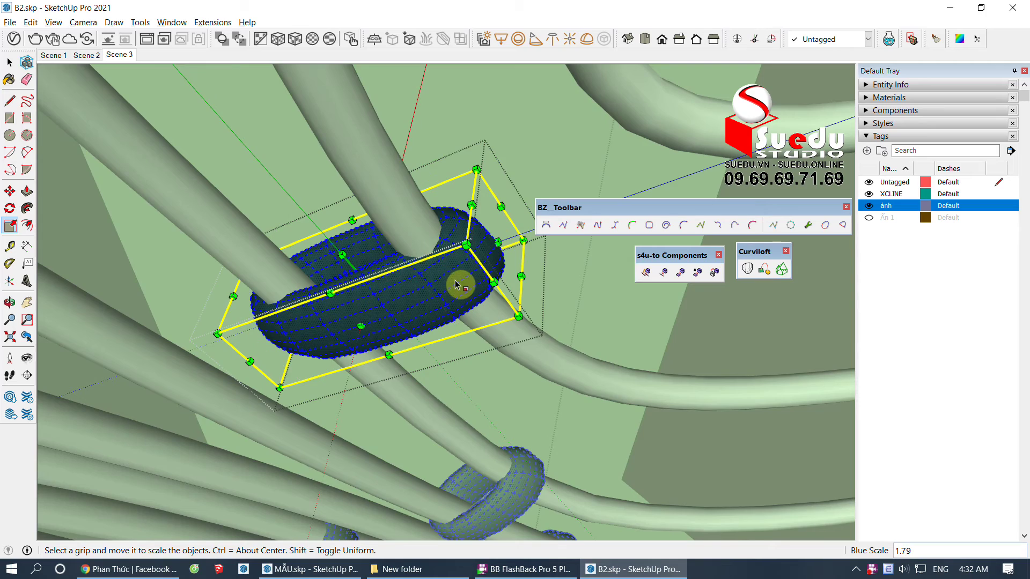
pyautogui.press('space')
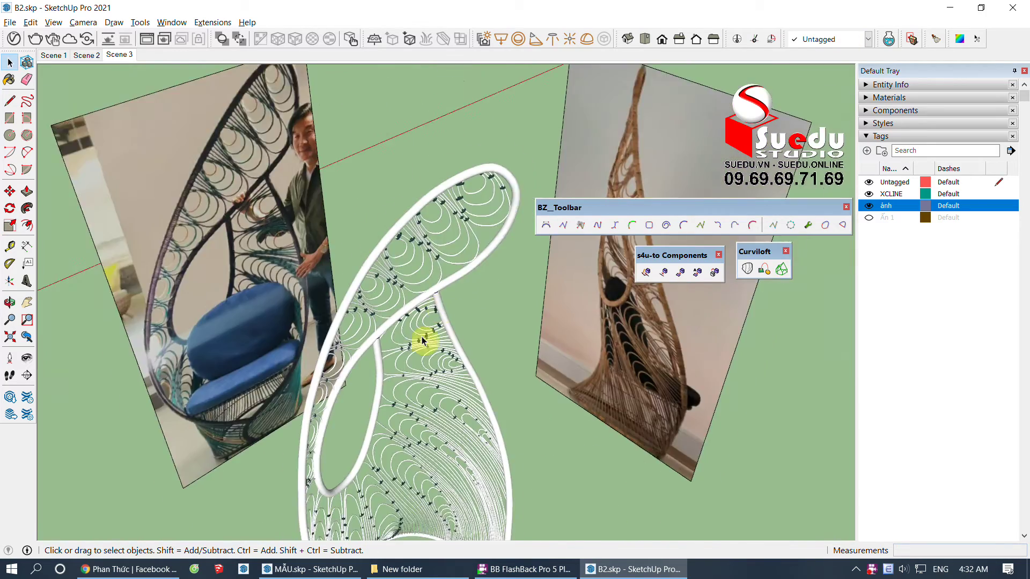
pyautogui.scroll(3, 423, 339)
pyautogui.moveTo(426, 375)
pyautogui.mouseDown(button='middle')
pyautogui.moveTo(485, 274)
pyautogui.moveTo(483, 305)
pyautogui.moveTo(524, 301)
pyautogui.moveTo(459, 343)
pyautogui.mouseUp(button='middle')
pyautogui.scroll(3, 459, 343)
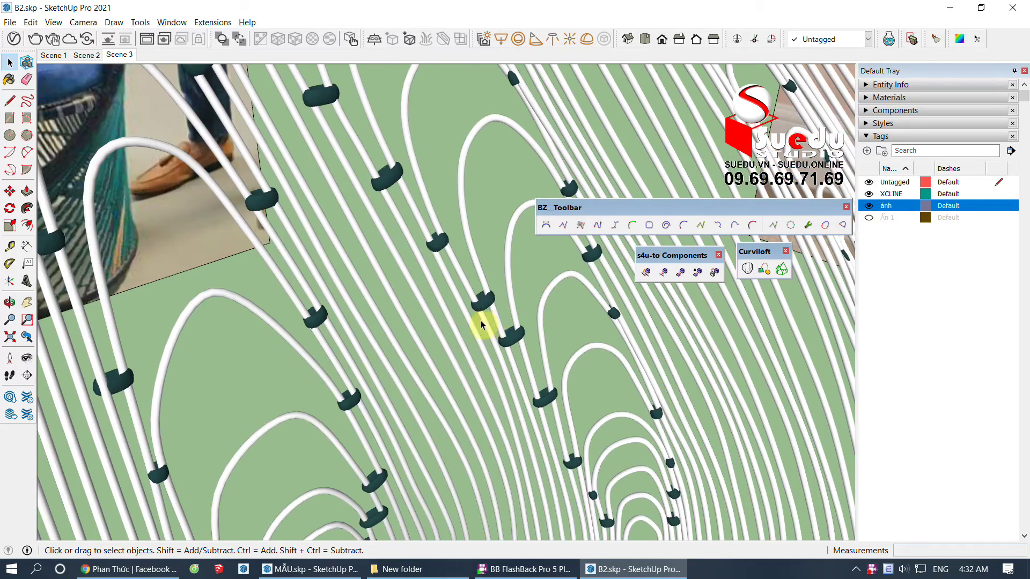
pyautogui.scroll(-3, 482, 324)
pyautogui.moveTo(425, 294)
pyautogui.mouseDown(button='middle')
pyautogui.moveTo(436, 409)
pyautogui.moveTo(460, 424)
pyautogui.moveTo(469, 361)
pyautogui.moveTo(428, 221)
pyautogui.moveTo(452, 289)
pyautogui.mouseUp(button='middle')
pyautogui.scroll(-2, 453, 395)
pyautogui.scroll(-2, 404, 405)
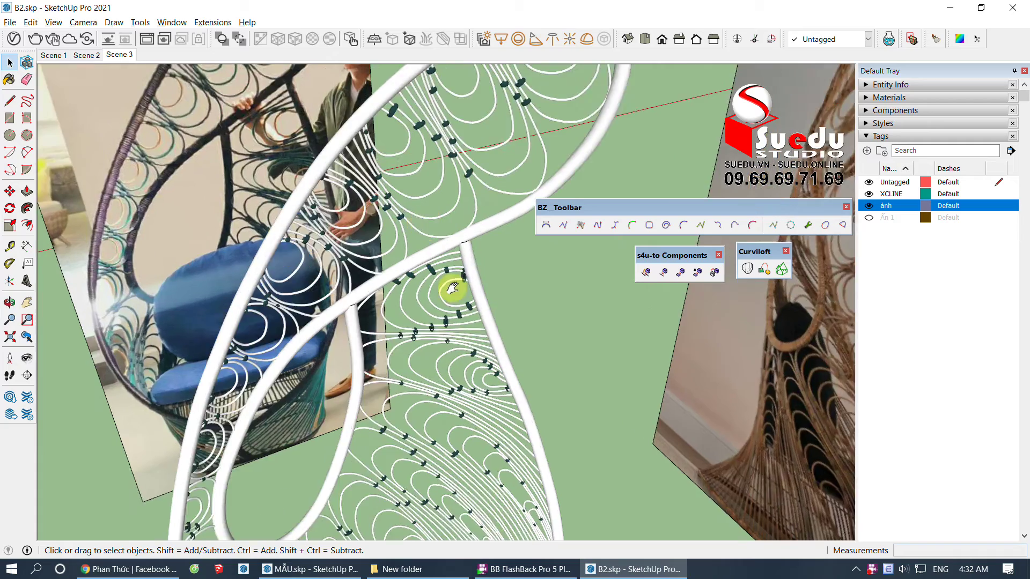
pyautogui.scroll(-2, 452, 289)
pyautogui.moveTo(462, 363)
pyautogui.mouseDown(button='middle')
pyautogui.moveTo(415, 339)
pyautogui.moveTo(476, 317)
pyautogui.moveTo(540, 429)
pyautogui.moveTo(547, 391)
pyautogui.moveTo(634, 382)
pyautogui.mouseUp(button='middle')
pyautogui.scroll(-3, 424, 312)
pyautogui.scroll(3, 571, 439)
pyautogui.scroll(3, 535, 341)
pyautogui.scroll(2, 535, 341)
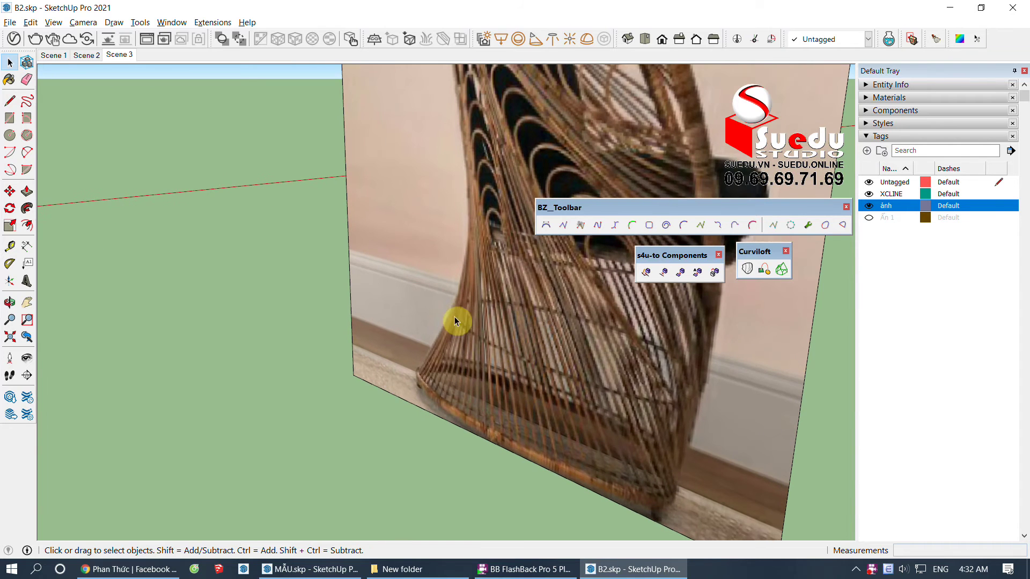
pyautogui.scroll(2, 563, 381)
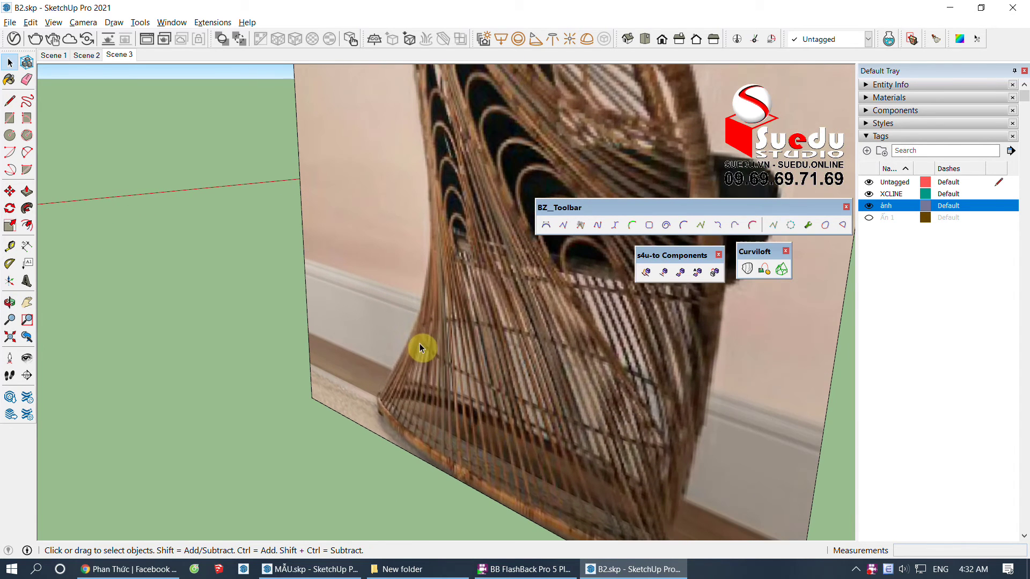
pyautogui.scroll(-3, 465, 376)
pyautogui.moveTo(529, 340)
pyautogui.mouseDown(button='middle')
pyautogui.moveTo(462, 375)
pyautogui.moveTo(433, 288)
pyautogui.moveTo(417, 425)
pyautogui.mouseUp(button='middle')
pyautogui.scroll(2, 453, 381)
pyautogui.scroll(2, 442, 396)
pyautogui.scroll(-2, 443, 394)
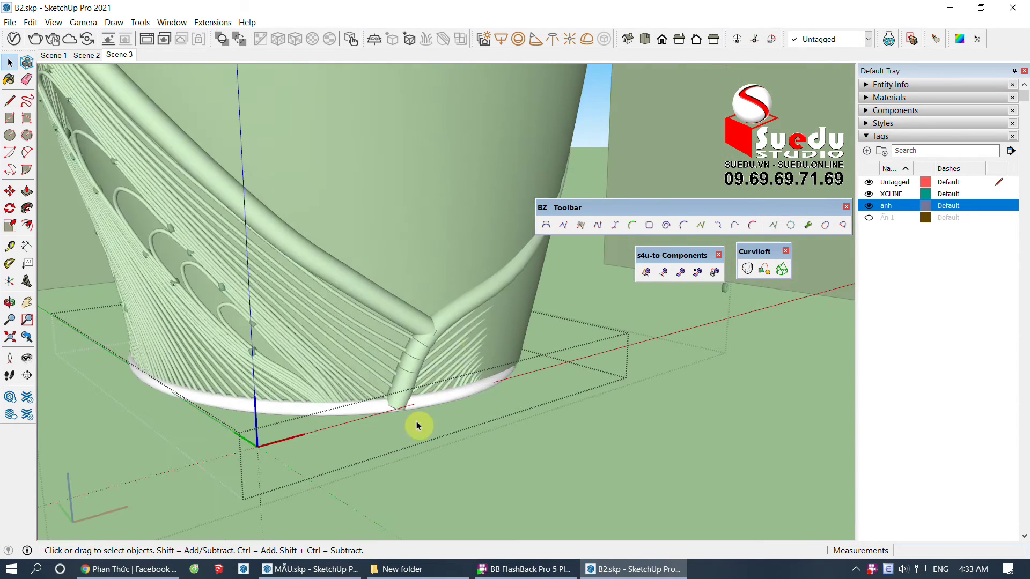
pyautogui.scroll(3, 501, 345)
pyautogui.scroll(2, 562, 424)
pyautogui.moveTo(562, 425); pyautogui.dragTo(505, 387, button='middle')
pyautogui.scroll(2, 408, 346)
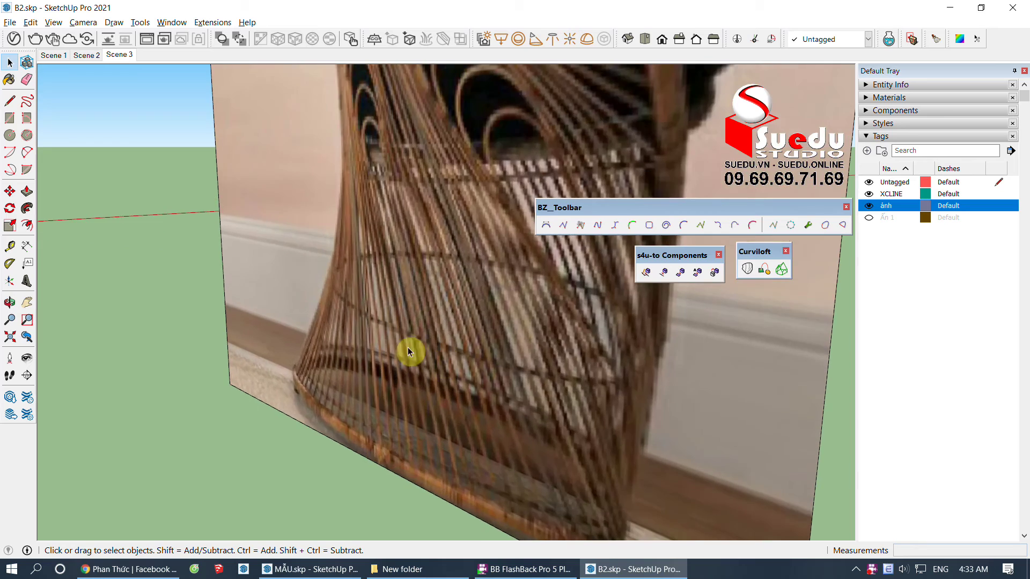
pyautogui.scroll(-3, 520, 370)
pyautogui.moveTo(667, 345)
pyautogui.mouseDown(button='middle')
pyautogui.moveTo(533, 351)
pyautogui.moveTo(372, 340)
pyautogui.mouseUp(button='middle')
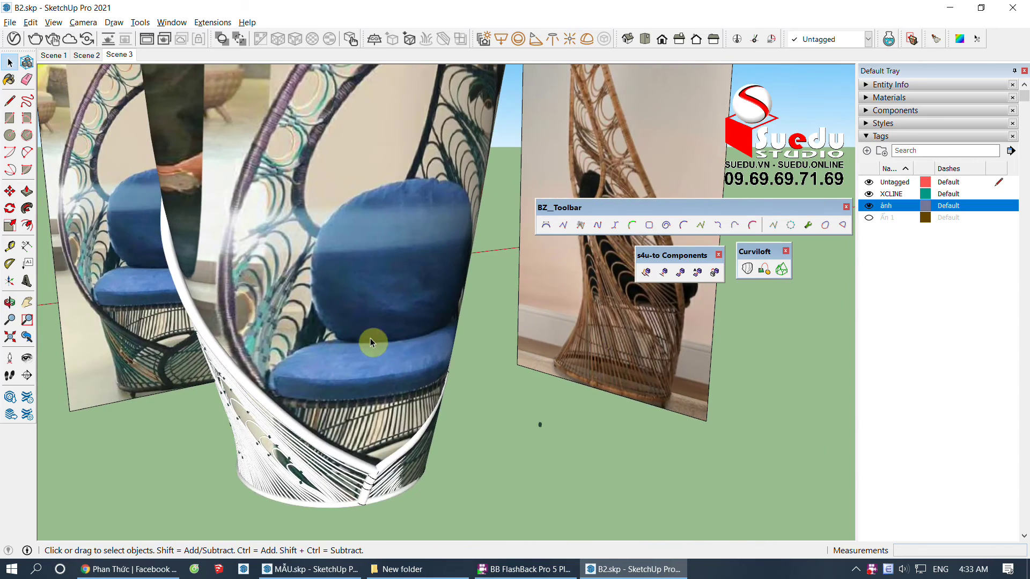
pyautogui.press('m')
pyautogui.moveTo(473, 382)
pyautogui.mouseDown(button='middle')
pyautogui.moveTo(541, 379)
pyautogui.moveTo(364, 356)
pyautogui.moveTo(257, 299)
pyautogui.moveTo(341, 340)
pyautogui.moveTo(317, 405)
pyautogui.mouseUp(button='middle')
pyautogui.press('space')
# Step: Set the chair shell's Soften Edges angle to 0.0 degrees
pyautogui.click(362, 356)
pyautogui.scroll(2, 345, 379)
pyautogui.scroll(2, 361, 371)
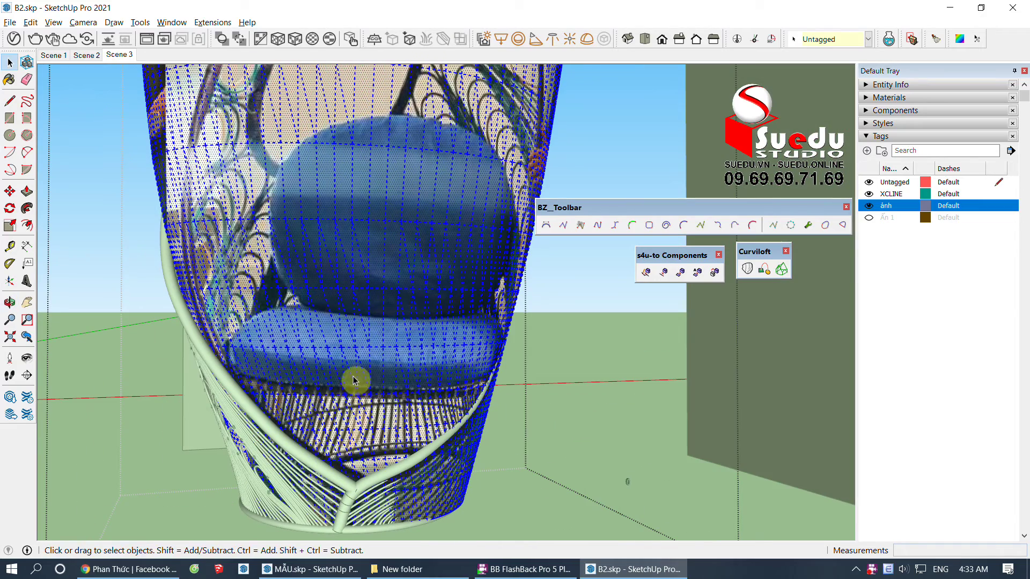
pyautogui.click(883, 137)
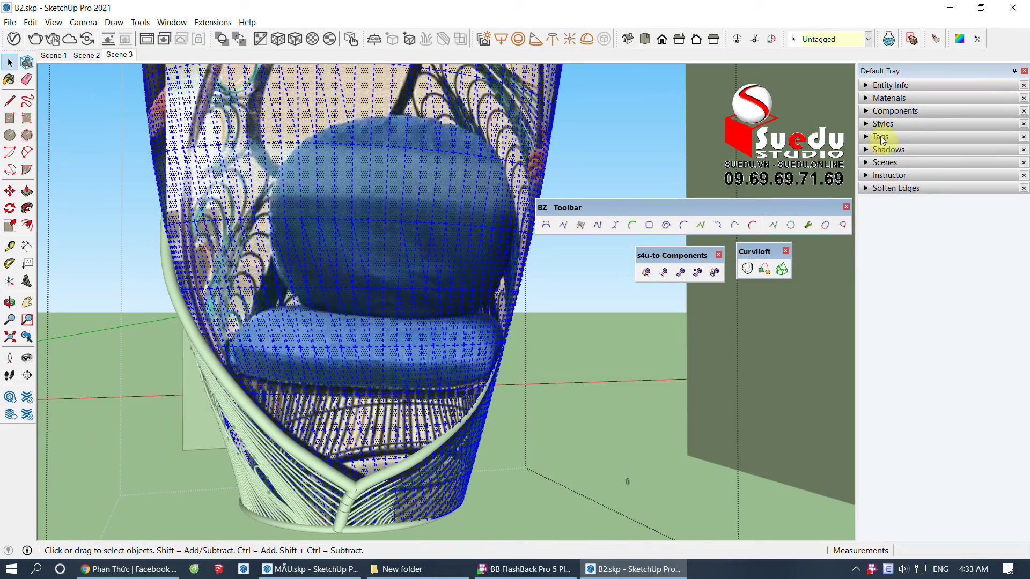
pyautogui.click(908, 191)
pyautogui.moveTo(887, 234); pyautogui.dragTo(838, 237)
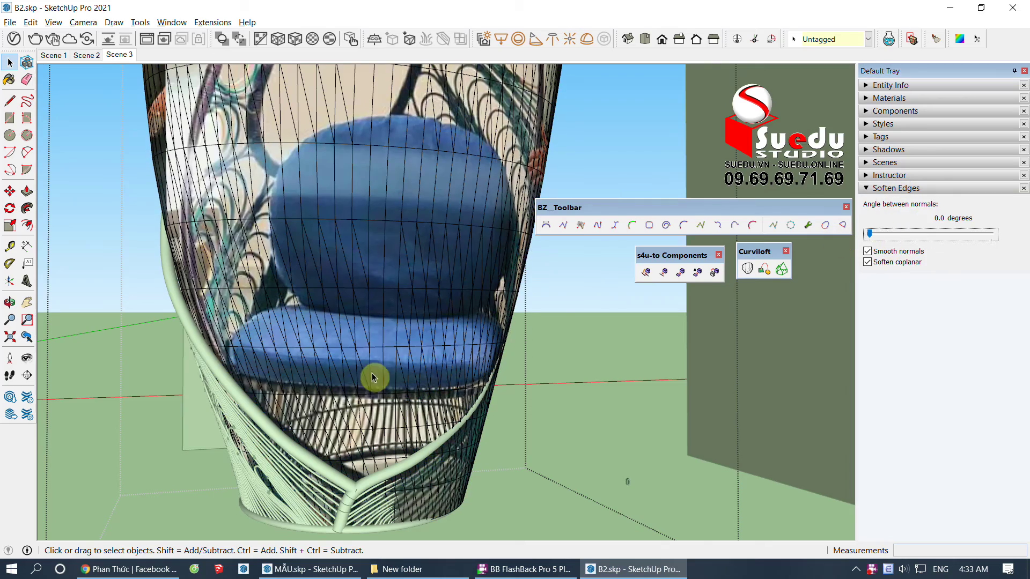
# Step: Window-select the shell mesh and a horizontal edge ring, then reselect the shell
pyautogui.moveTo(373, 378); pyautogui.dragTo(302, 363, button='middle')
pyautogui.moveTo(151, 363); pyautogui.dragTo(451, 402)
pyautogui.moveTo(451, 405)
pyautogui.mouseDown(button='middle')
pyautogui.moveTo(291, 443)
pyautogui.moveTo(187, 429)
pyautogui.mouseUp(button='middle')
pyautogui.moveTo(495, 441)
pyautogui.mouseDown(button='middle')
pyautogui.moveTo(368, 425)
pyautogui.moveTo(492, 444)
pyautogui.moveTo(621, 421)
pyautogui.moveTo(540, 425)
pyautogui.moveTo(635, 413)
pyautogui.moveTo(396, 421)
pyautogui.moveTo(466, 450)
pyautogui.moveTo(517, 392)
pyautogui.moveTo(503, 379)
pyautogui.moveTo(241, 340)
pyautogui.moveTo(453, 442)
pyautogui.mouseUp(button='middle')
pyautogui.scroll(2, 540, 424)
pyautogui.scroll(1, 503, 379)
pyautogui.click(492, 439)
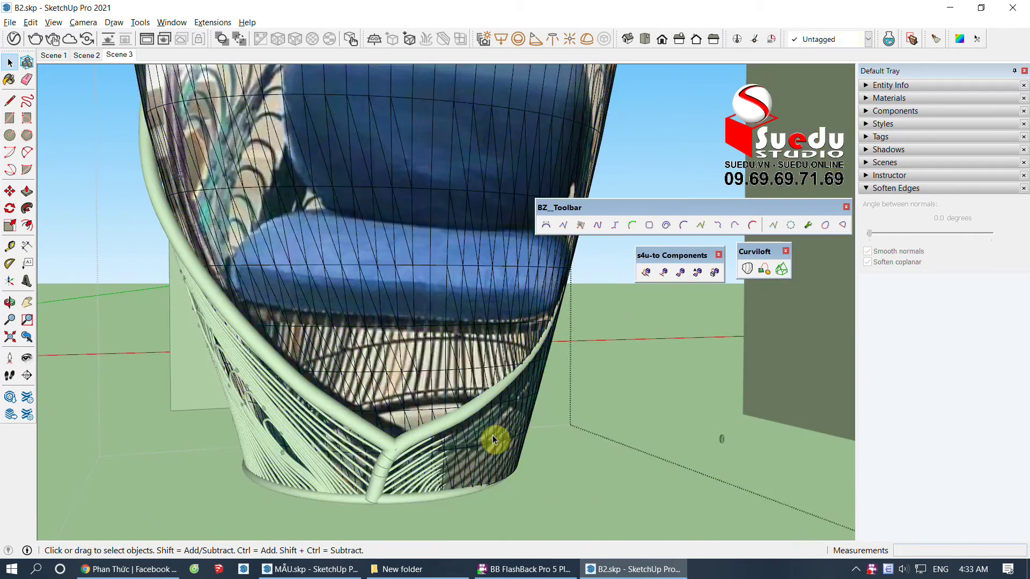
pyautogui.click(492, 436)
# Step: Orbit to the front of the chair and select the shell's bottom edge
pyautogui.moveTo(386, 486)
pyautogui.mouseDown(button='middle')
pyautogui.moveTo(571, 433)
pyautogui.moveTo(224, 436)
pyautogui.mouseUp(button='middle')
pyautogui.scroll(2, 224, 436)
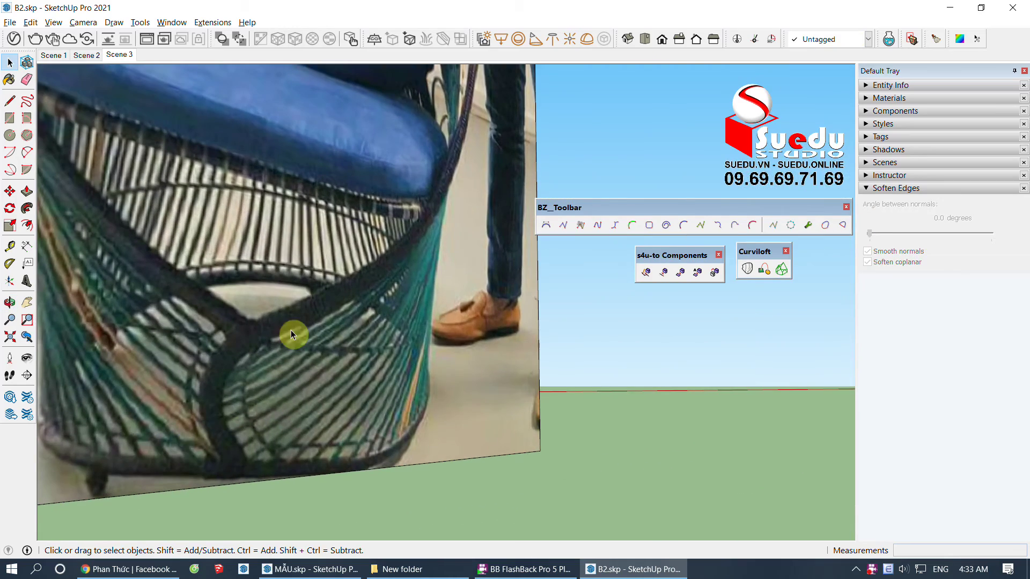
pyautogui.scroll(-5, 291, 330)
pyautogui.moveTo(301, 366); pyautogui.dragTo(336, 399, button='middle')
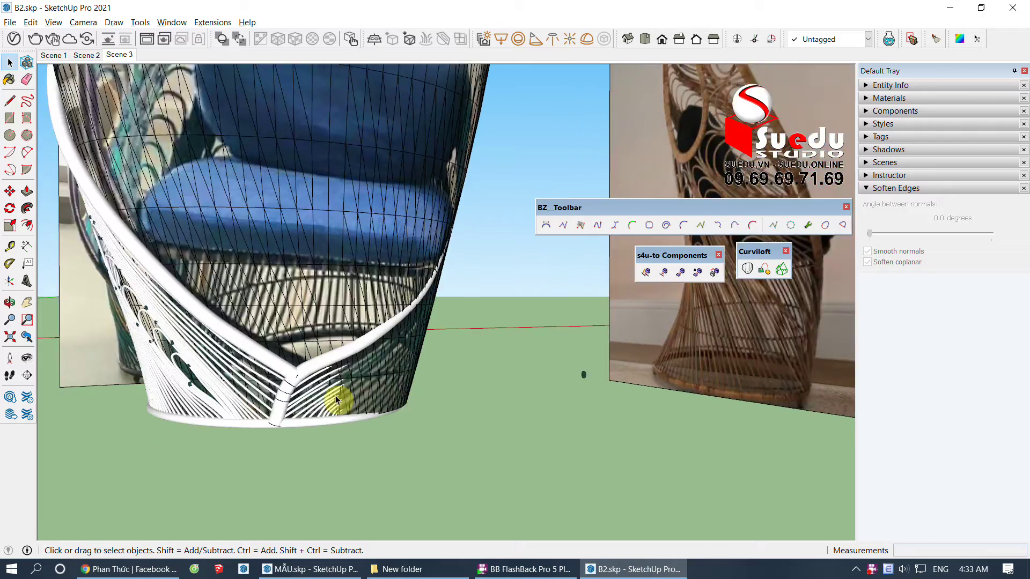
pyautogui.scroll(3, 336, 400)
pyautogui.click(390, 374)
pyautogui.moveTo(390, 374)
pyautogui.mouseDown(button='middle')
pyautogui.moveTo(315, 409)
pyautogui.moveTo(264, 354)
pyautogui.mouseUp(button='middle')
pyautogui.click(402, 383)
pyautogui.moveTo(403, 383); pyautogui.dragTo(328, 330, button='middle')
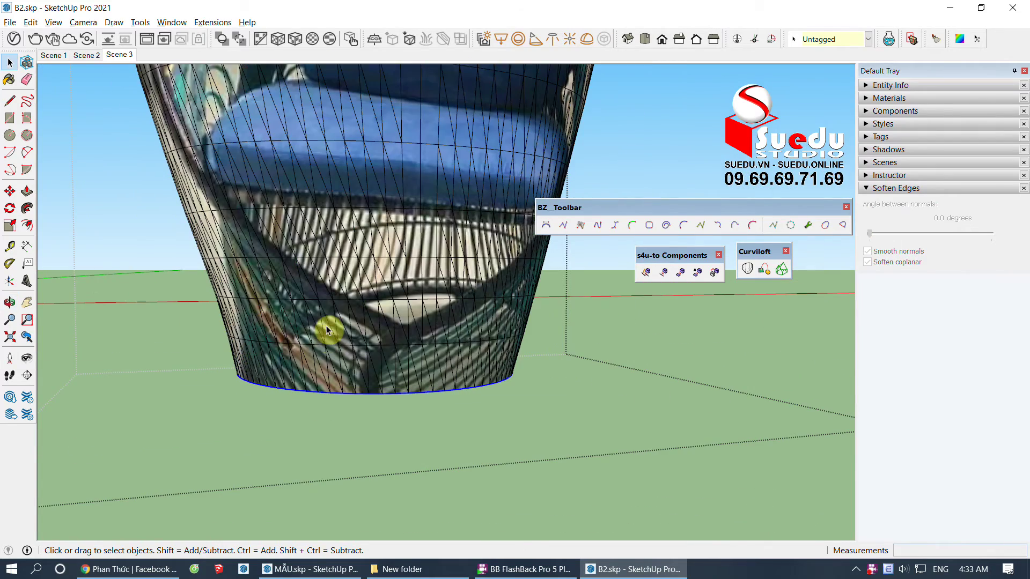
# Step: Window-select the shell's lower edge rings from several angles
pyautogui.moveTo(191, 322); pyautogui.dragTo(552, 345)
pyautogui.moveTo(552, 345); pyautogui.dragTo(169, 307, button='middle')
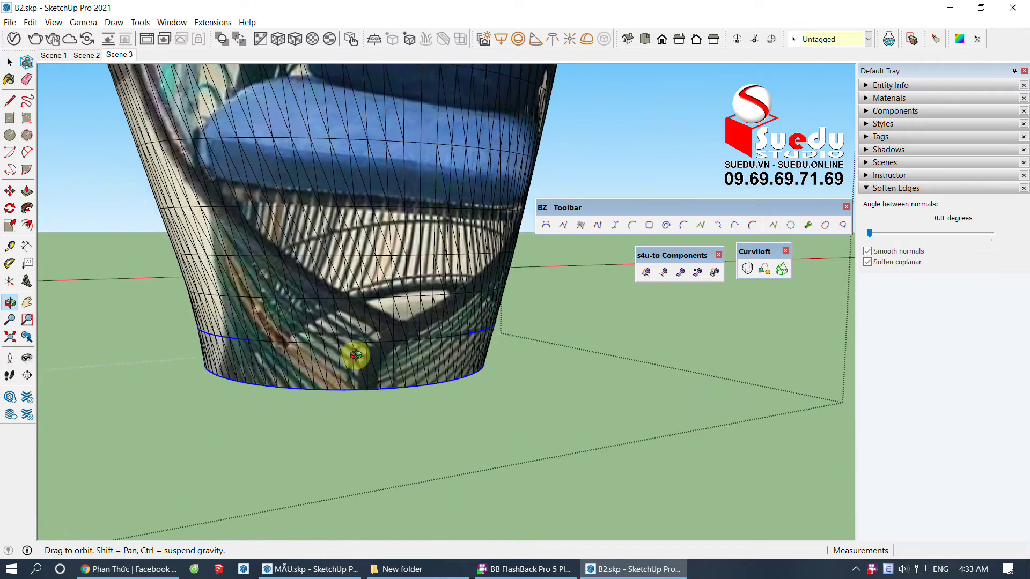
pyautogui.moveTo(170, 307); pyautogui.dragTo(529, 345)
pyautogui.moveTo(529, 345); pyautogui.dragTo(210, 326, button='middle')
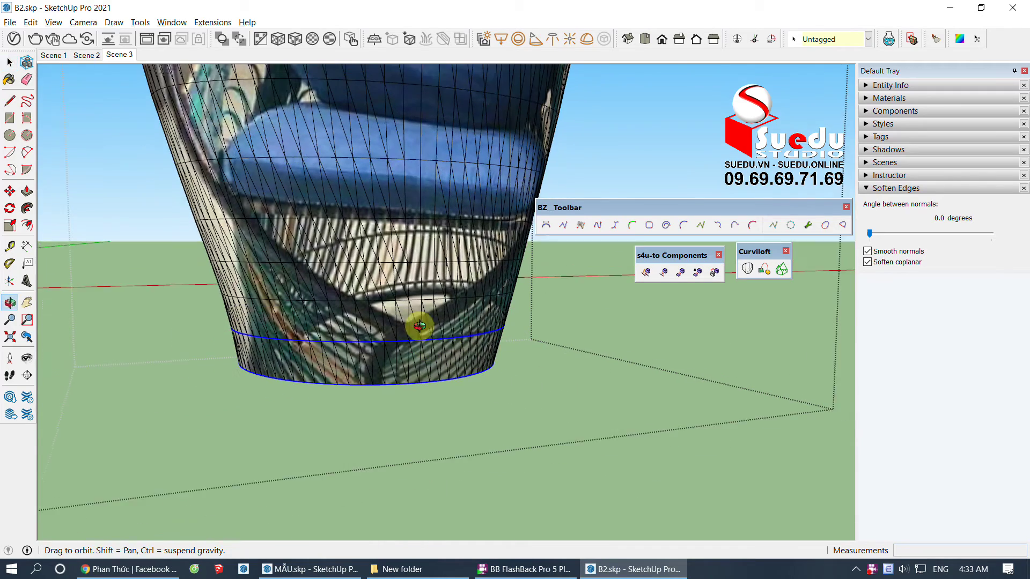
pyautogui.moveTo(361, 340)
pyautogui.mouseDown(button='middle')
pyautogui.moveTo(375, 345)
pyautogui.moveTo(106, 351)
pyautogui.moveTo(124, 326)
pyautogui.mouseUp(button='middle')
pyautogui.moveTo(124, 327); pyautogui.dragTo(288, 340)
pyautogui.moveTo(456, 348); pyautogui.dragTo(456, 348)
pyautogui.moveTo(457, 347)
pyautogui.mouseDown(button='middle')
pyautogui.moveTo(384, 138)
pyautogui.moveTo(391, 147)
pyautogui.moveTo(275, 395)
pyautogui.moveTo(245, 425)
pyautogui.mouseUp(button='middle')
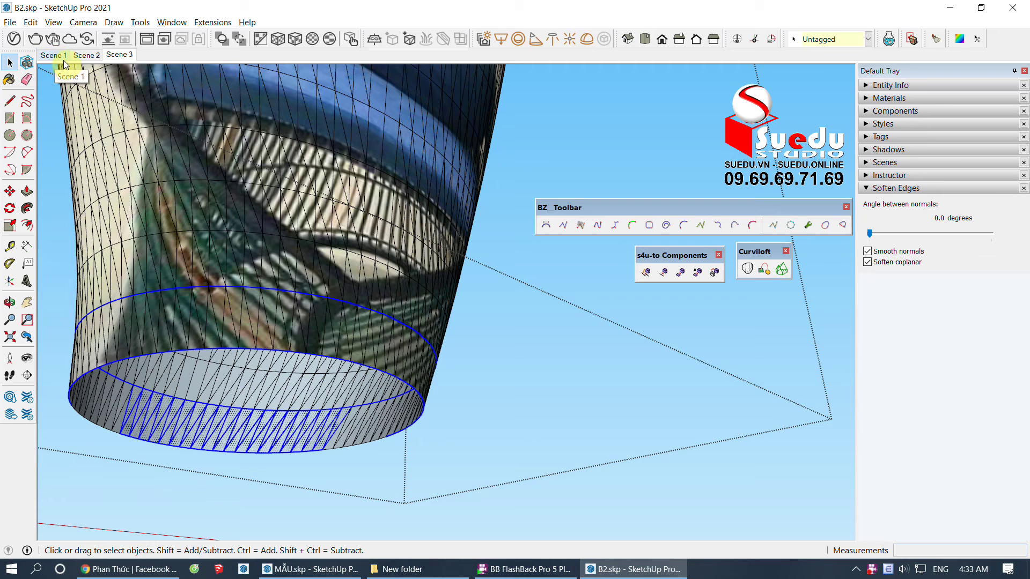
# Step: Switch to the Scene 1 front view, select the two lower edge rings, then select the chair
pyautogui.click(52, 56)
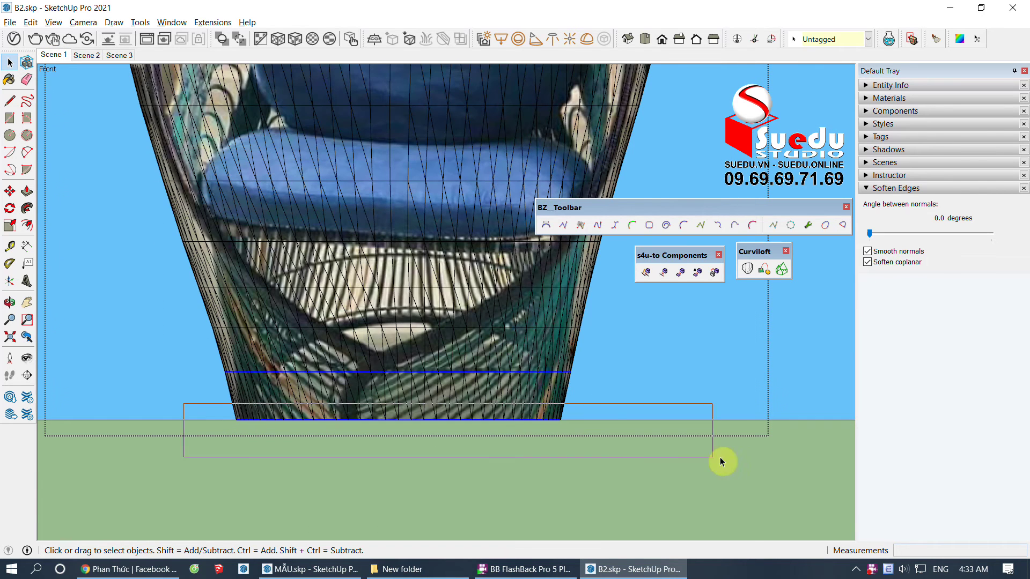
pyautogui.moveTo(671, 410); pyautogui.dragTo(671, 409)
pyautogui.scroll(2, 436, 404)
pyautogui.scroll(2, 405, 346)
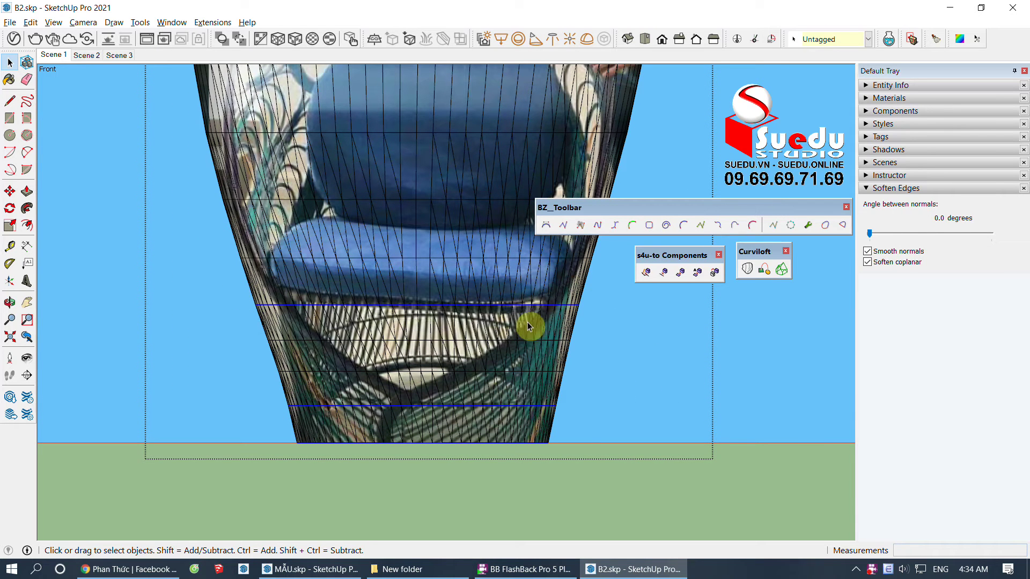
pyautogui.moveTo(451, 380)
pyautogui.mouseDown(button='middle')
pyautogui.moveTo(391, 413)
pyautogui.moveTo(432, 329)
pyautogui.moveTo(518, 378)
pyautogui.moveTo(506, 421)
pyautogui.moveTo(428, 409)
pyautogui.moveTo(443, 404)
pyautogui.mouseUp(button='middle')
pyautogui.click(520, 378)
# Step: Select an elliptical ring curve and move it upward along the blue axis
pyautogui.scroll(5, 499, 433)
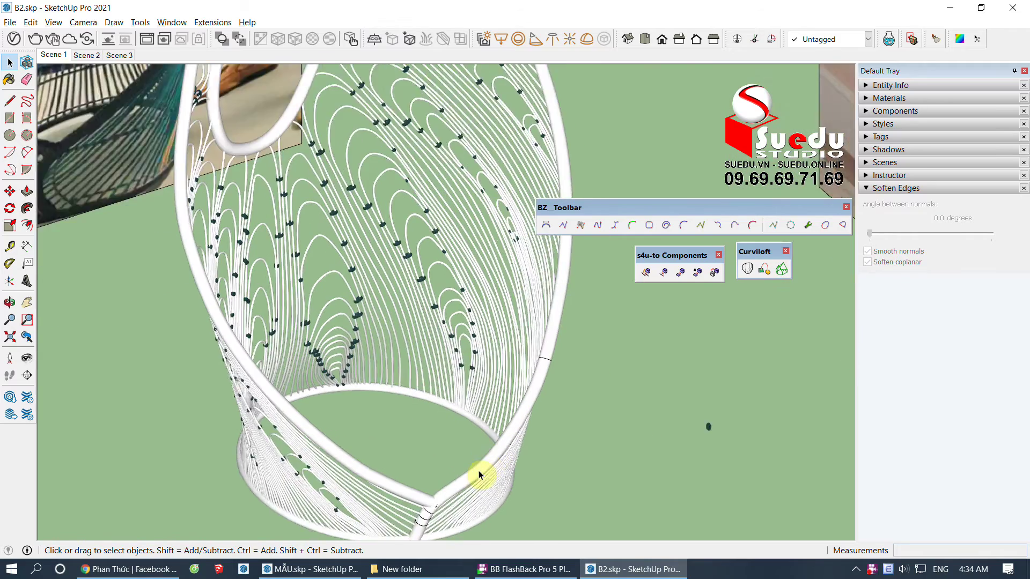
pyautogui.moveTo(414, 413); pyautogui.dragTo(435, 429, button='middle')
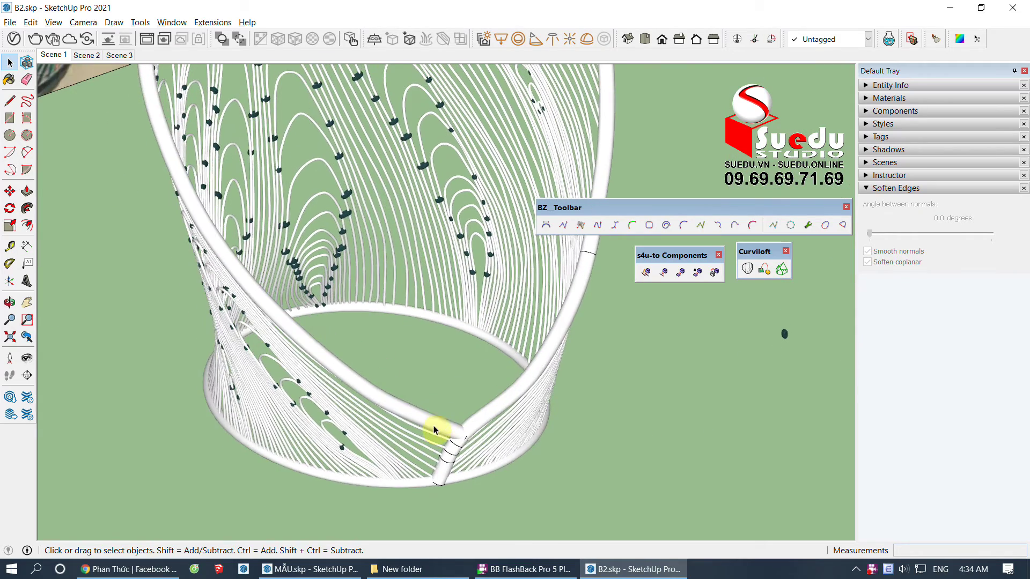
pyautogui.click(439, 416)
pyautogui.scroll(3, 524, 414)
pyautogui.press('m')
pyautogui.click(545, 417)
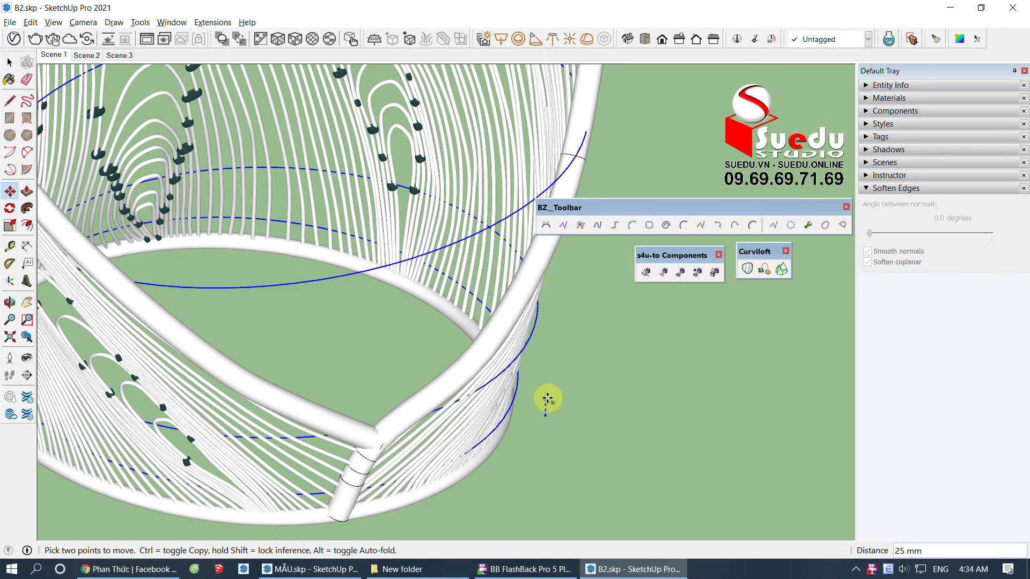
pyautogui.moveTo(546, 392); pyautogui.dragTo(549, 382, button='middle')
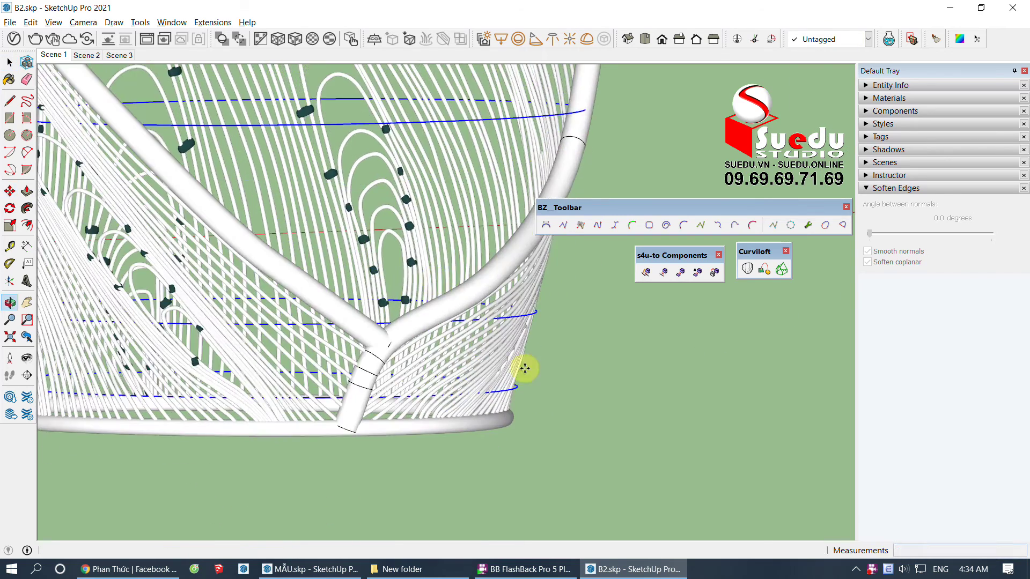
pyautogui.moveTo(458, 401)
pyautogui.mouseDown(button='middle')
pyautogui.moveTo(474, 363)
pyautogui.moveTo(333, 396)
pyautogui.moveTo(471, 384)
pyautogui.moveTo(349, 372)
pyautogui.moveTo(535, 409)
pyautogui.moveTo(333, 391)
pyautogui.moveTo(388, 411)
pyautogui.moveTo(570, 357)
pyautogui.moveTo(467, 413)
pyautogui.moveTo(579, 391)
pyautogui.moveTo(478, 333)
pyautogui.moveTo(483, 291)
pyautogui.moveTo(455, 265)
pyautogui.mouseUp(button='middle')
# Step: Stretch the lower blue guide ring slightly along its width with the Scale tool
pyautogui.scroll(2, 543, 393)
pyautogui.press('space')
pyautogui.press('s')
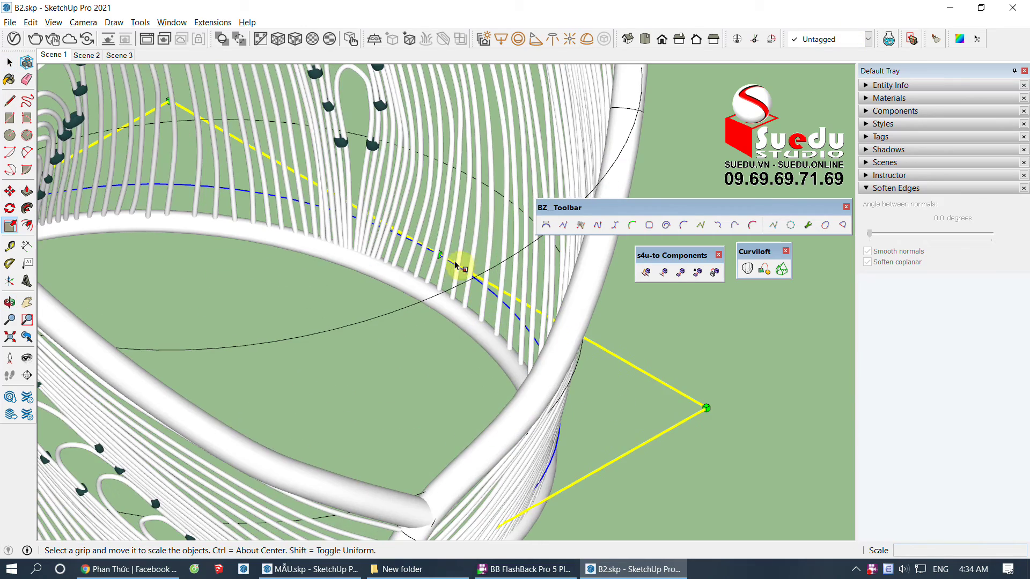
pyautogui.scroll(2, 500, 330)
pyautogui.scroll(2, 439, 281)
pyautogui.scroll(2, 483, 305)
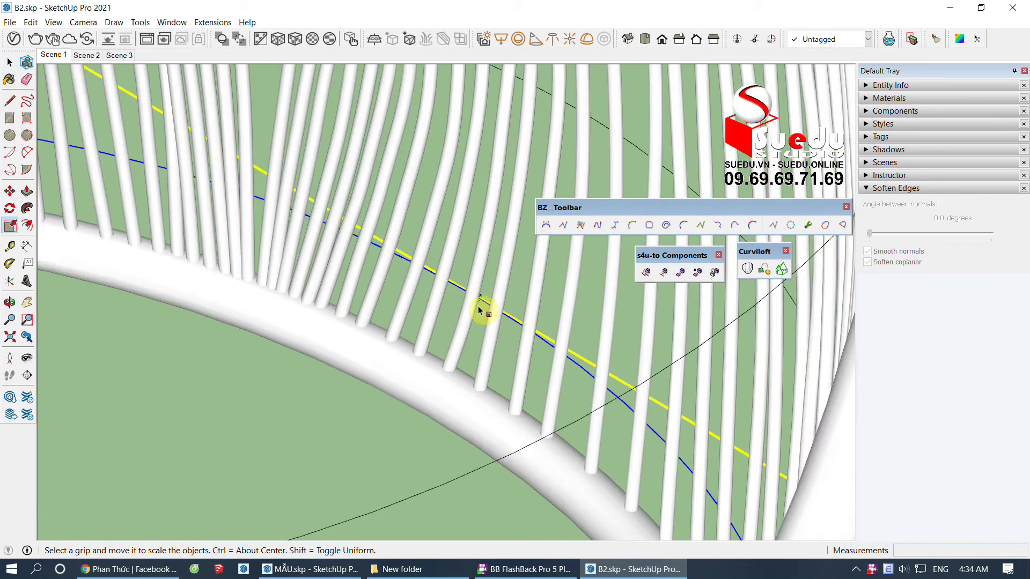
pyautogui.click(463, 305)
pyautogui.scroll(2, 464, 301)
pyautogui.scroll(2, 459, 318)
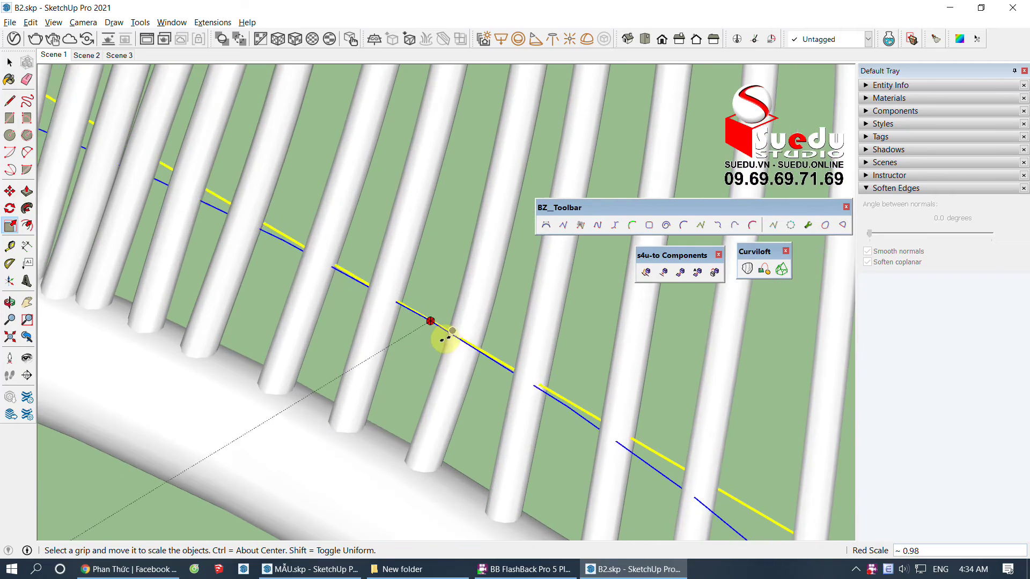
pyautogui.scroll(-3, 462, 318)
pyautogui.scroll(-3, 536, 303)
pyautogui.moveTo(524, 321)
pyautogui.mouseDown(button='middle')
pyautogui.moveTo(219, 361)
pyautogui.moveTo(204, 388)
pyautogui.mouseUp(button='middle')
pyautogui.scroll(3, 231, 354)
pyautogui.scroll(2, 273, 308)
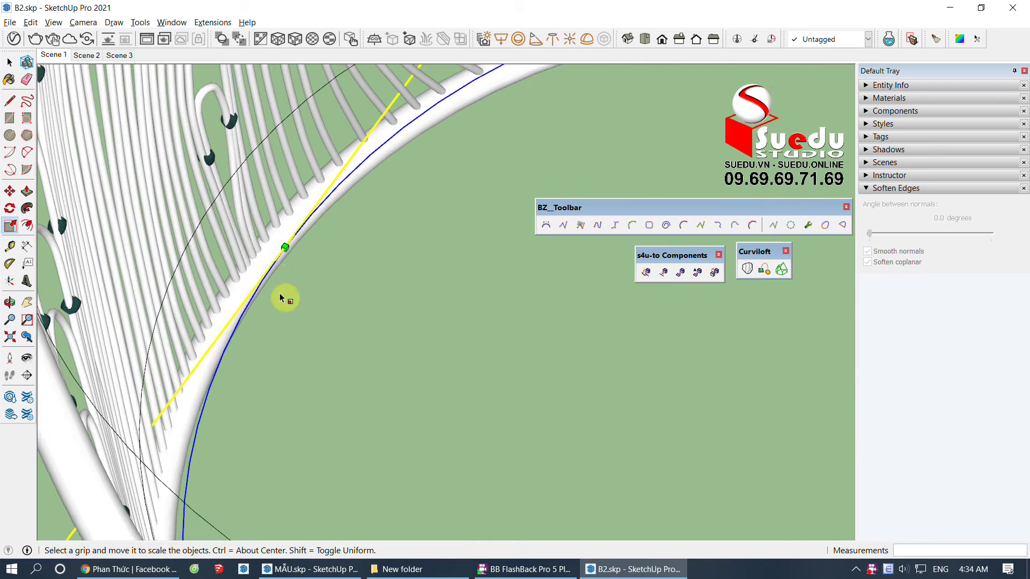
pyautogui.scroll(2, 311, 298)
pyautogui.scroll(2, 340, 311)
pyautogui.click(345, 319)
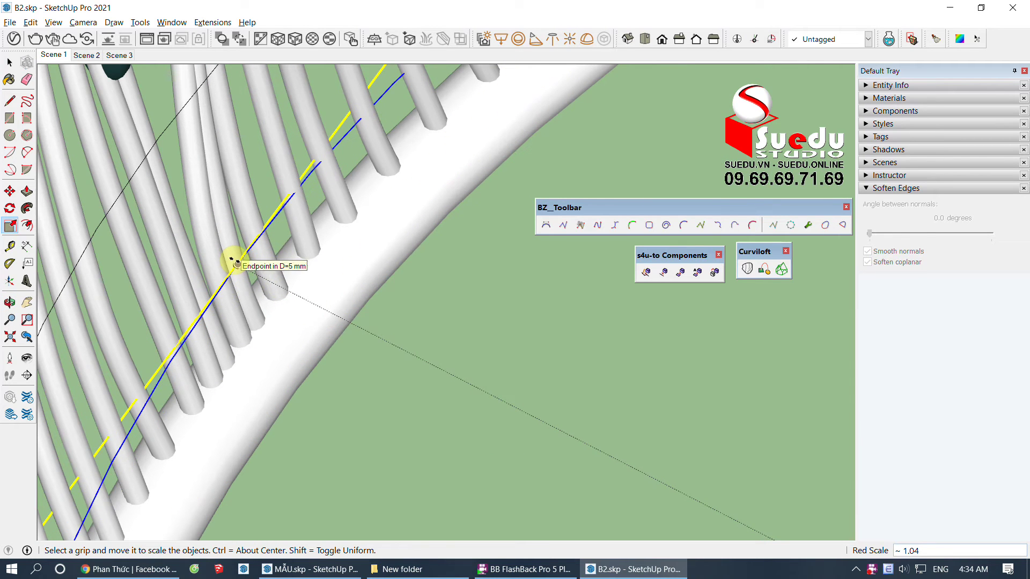
# Step: Scale the lower ring slightly along its depth, then return to Select
pyautogui.scroll(-3, 247, 295)
pyautogui.moveTo(258, 306)
pyautogui.mouseDown(button='middle')
pyautogui.moveTo(437, 223)
pyautogui.moveTo(510, 251)
pyautogui.mouseUp(button='middle')
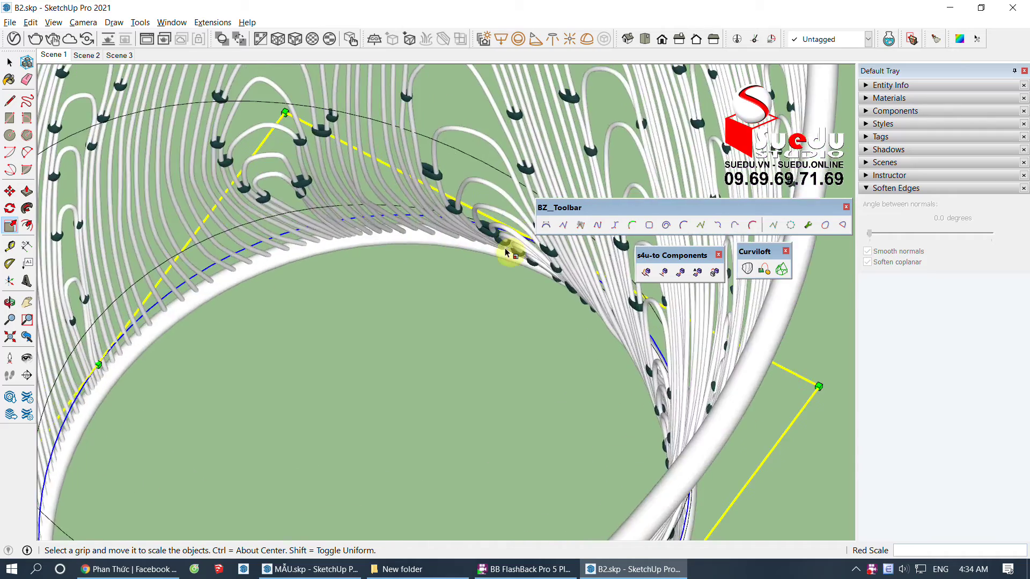
pyautogui.scroll(3, 457, 297)
pyautogui.scroll(2, 457, 310)
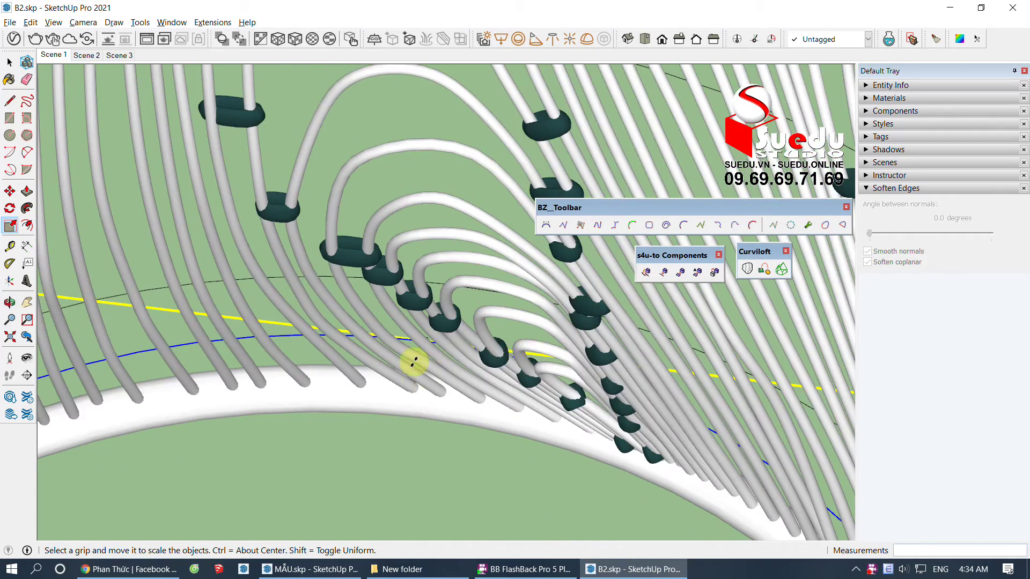
pyautogui.scroll(2, 415, 362)
pyautogui.scroll(-2, 458, 327)
pyautogui.scroll(-2, 467, 333)
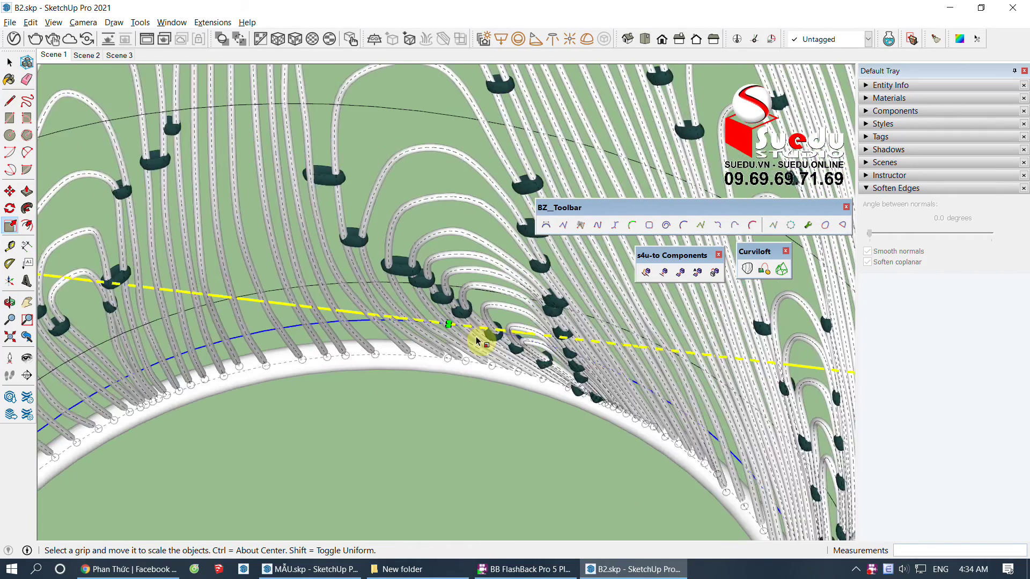
pyautogui.click(449, 322)
pyautogui.scroll(1, 448, 327)
pyautogui.scroll(2, 446, 344)
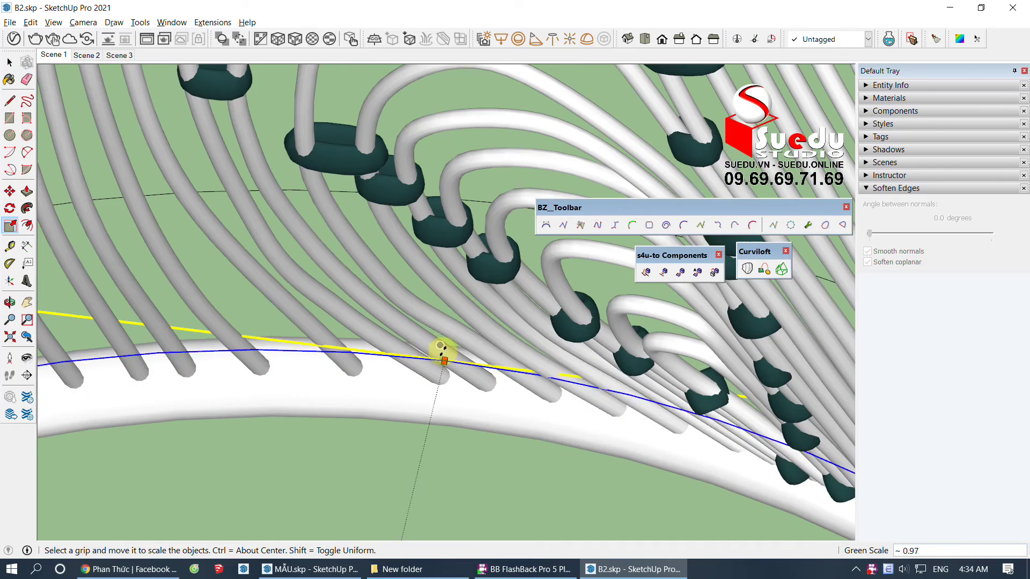
pyautogui.scroll(-2, 438, 350)
pyautogui.moveTo(437, 317)
pyautogui.mouseDown(button='middle')
pyautogui.moveTo(402, 384)
pyautogui.moveTo(340, 451)
pyautogui.moveTo(304, 447)
pyautogui.moveTo(294, 425)
pyautogui.mouseUp(button='middle')
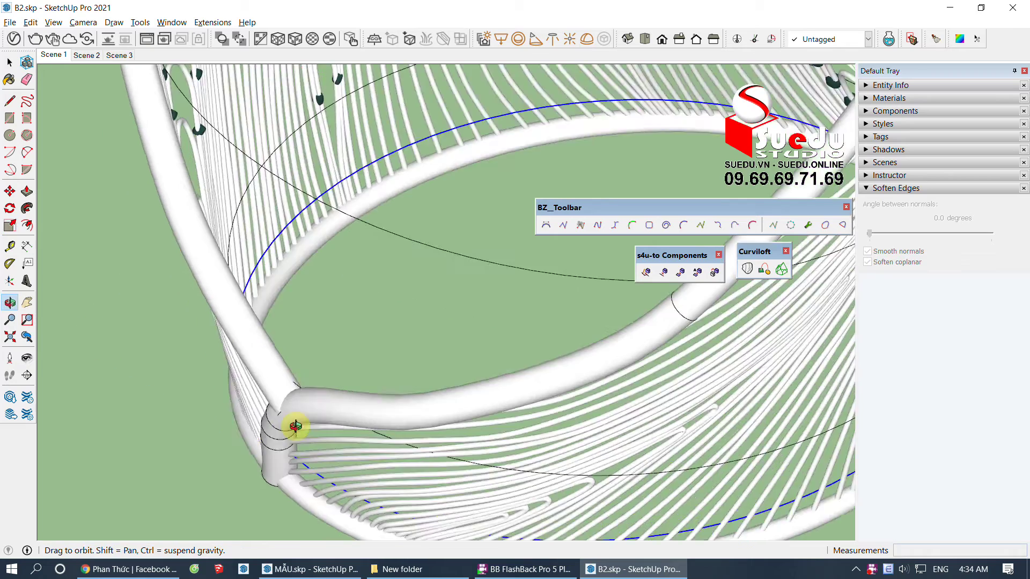
pyautogui.scroll(3, 338, 368)
pyautogui.scroll(2, 347, 332)
pyautogui.scroll(1, 371, 330)
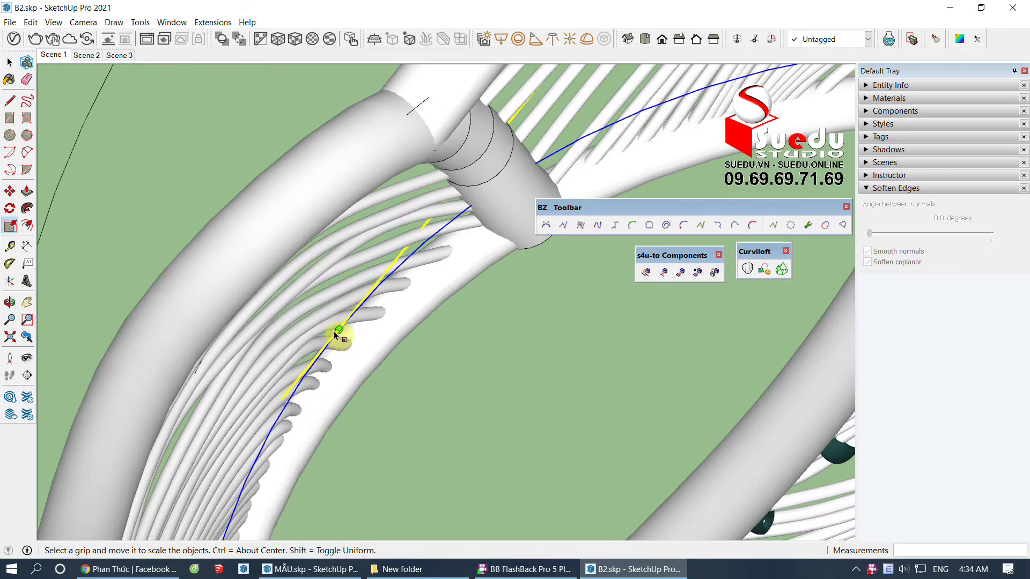
pyautogui.scroll(-5, 367, 307)
pyautogui.press('space')
# Step: Rescale the lower blue curve to about 1.04 along red, fitting it against the rods
pyautogui.moveTo(587, 320)
pyautogui.mouseDown(button='middle')
pyautogui.moveTo(375, 375)
pyautogui.moveTo(462, 324)
pyautogui.moveTo(446, 348)
pyautogui.mouseUp(button='middle')
pyautogui.scroll(2, 515, 375)
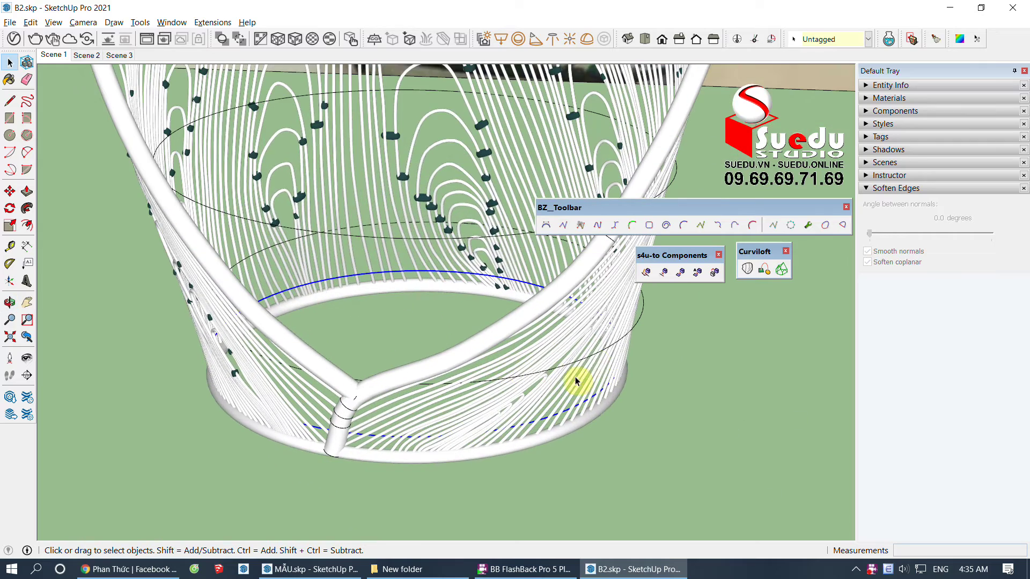
pyautogui.press('s')
pyautogui.scroll(2, 642, 338)
pyautogui.scroll(2, 552, 368)
pyautogui.click(543, 321)
pyautogui.scroll(2, 537, 325)
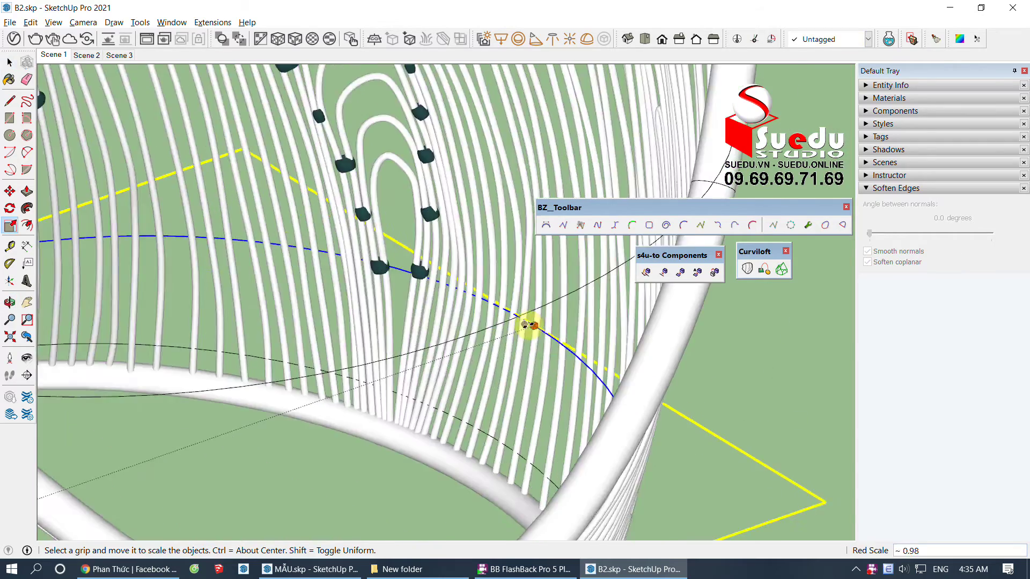
pyautogui.scroll(2, 531, 327)
pyautogui.scroll(2, 523, 322)
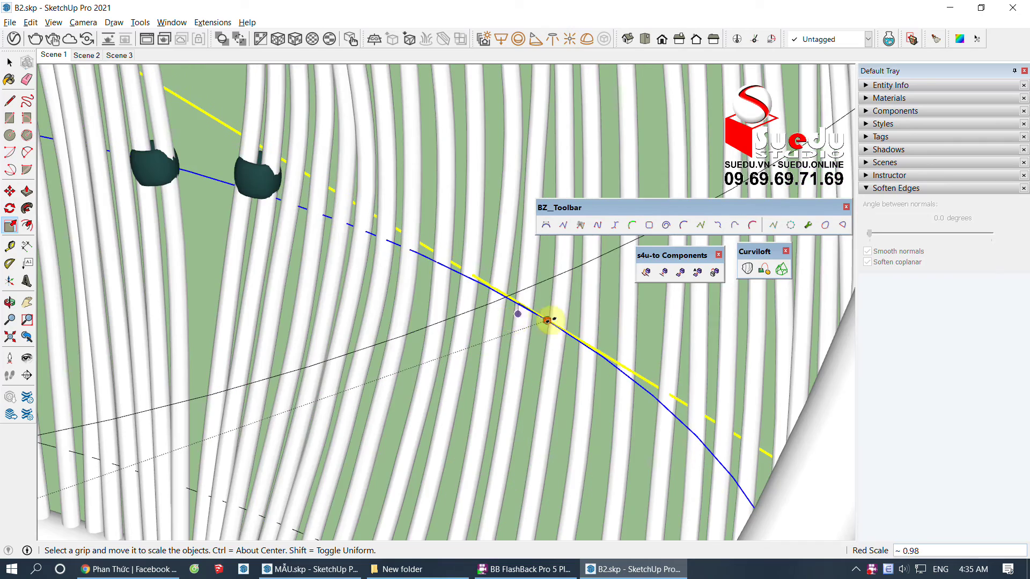
pyautogui.scroll(-5, 574, 343)
pyautogui.moveTo(603, 368); pyautogui.dragTo(332, 295, button='middle')
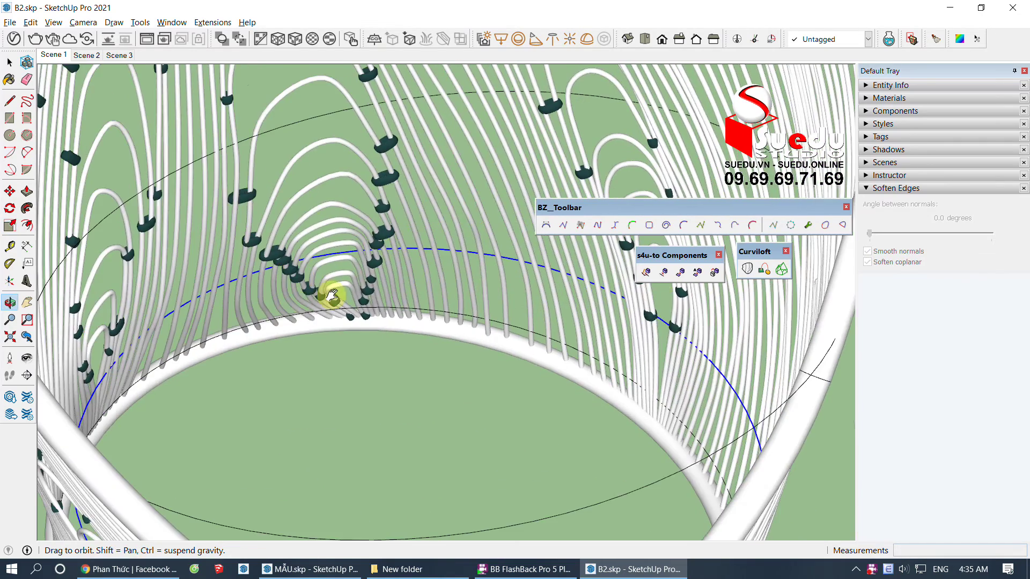
pyautogui.scroll(2, 338, 258)
pyautogui.scroll(2, 418, 258)
pyautogui.scroll(2, 252, 255)
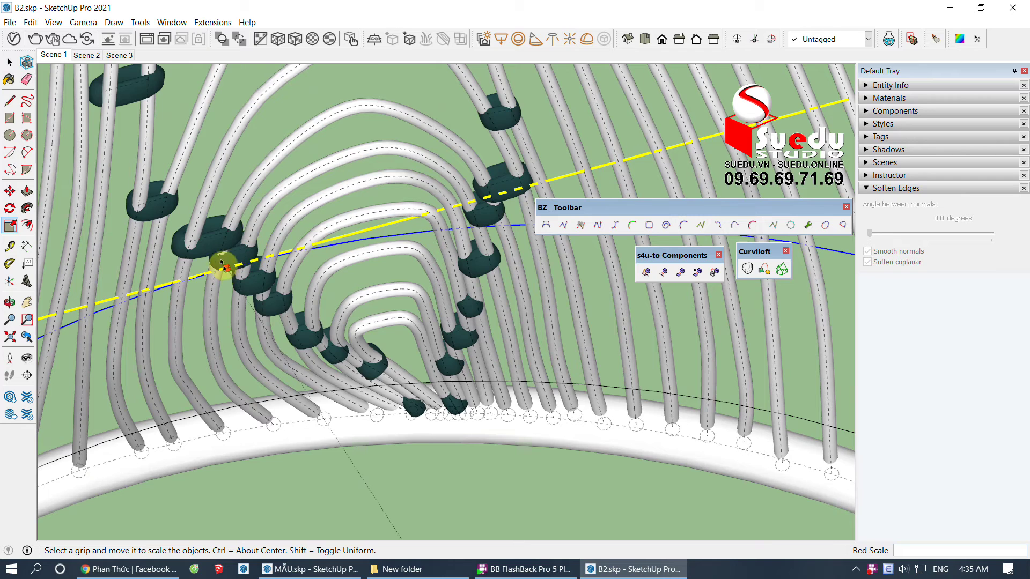
pyautogui.scroll(3, 209, 271)
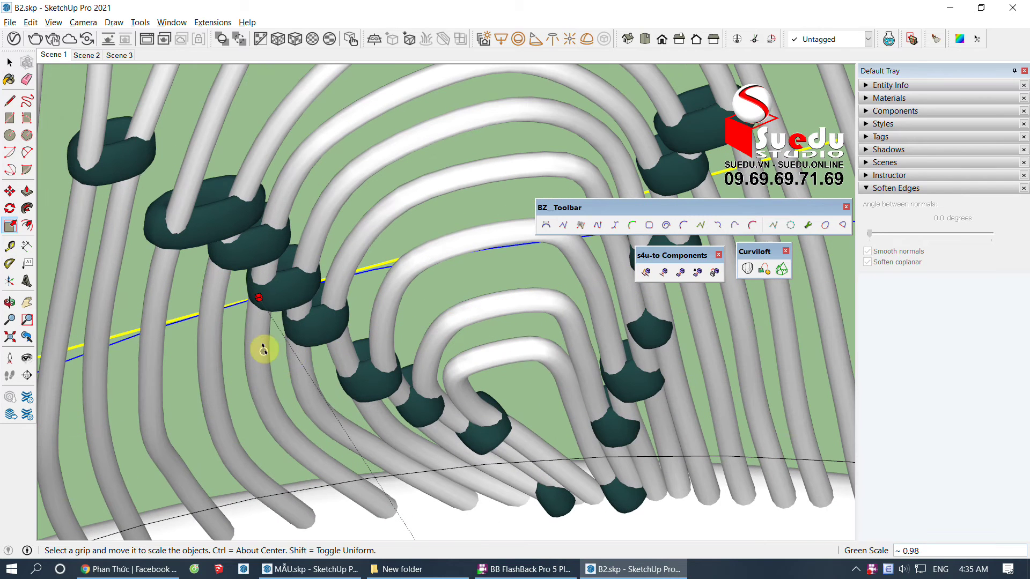
pyautogui.scroll(-3, 460, 260)
pyautogui.moveTo(460, 259)
pyautogui.mouseDown(button='middle')
pyautogui.moveTo(230, 345)
pyautogui.moveTo(295, 370)
pyautogui.mouseUp(button='middle')
pyautogui.scroll(3, 284, 359)
pyautogui.scroll(2, 270, 354)
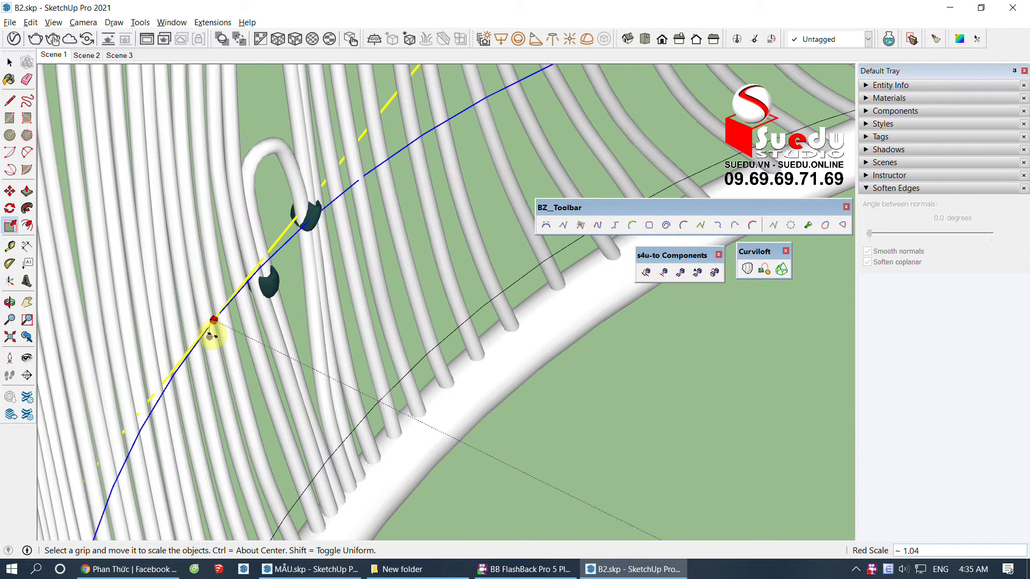
pyautogui.click(212, 322)
pyautogui.press('space')
# Step: Orbit below the basket to check the resized ring against the frame
pyautogui.scroll(-3, 214, 321)
pyautogui.moveTo(280, 248)
pyautogui.mouseDown(button='middle')
pyautogui.moveTo(329, 331)
pyautogui.moveTo(453, 391)
pyautogui.moveTo(581, 352)
pyautogui.moveTo(437, 400)
pyautogui.moveTo(577, 306)
pyautogui.moveTo(483, 382)
pyautogui.mouseUp(button='middle')
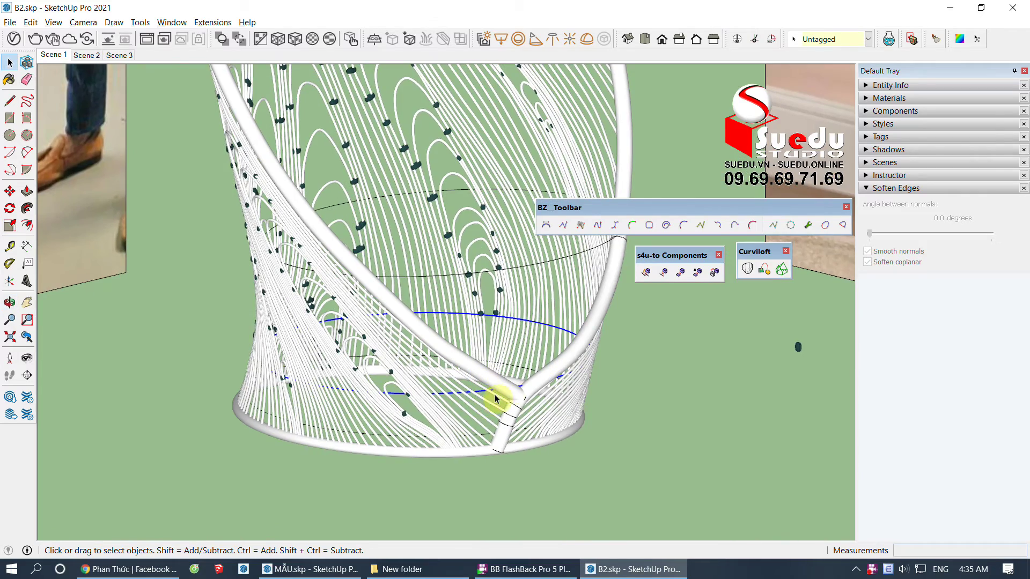
pyautogui.scroll(2, 451, 397)
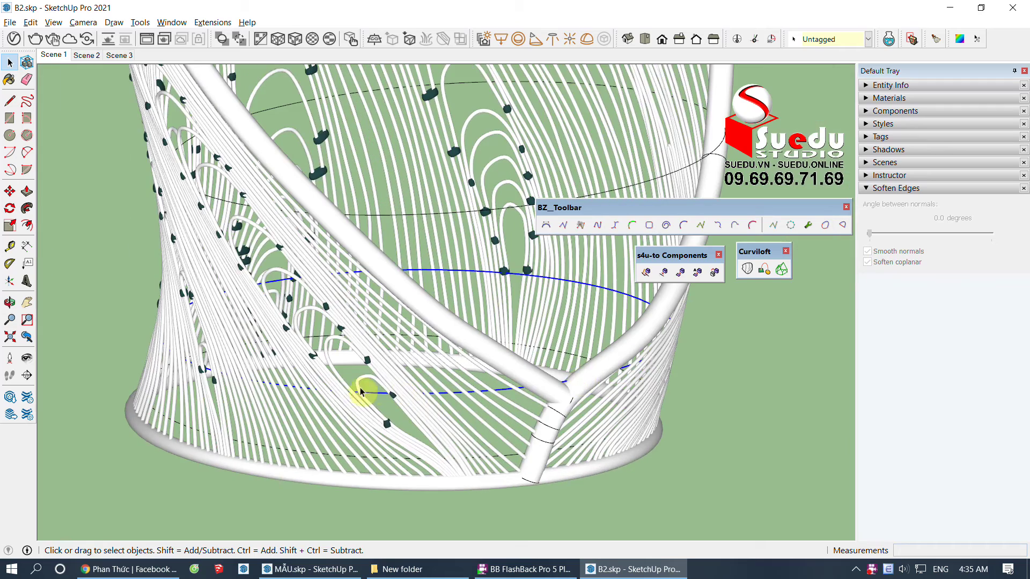
pyautogui.moveTo(573, 380)
pyautogui.mouseDown(button='middle')
pyautogui.moveTo(540, 411)
pyautogui.moveTo(598, 344)
pyautogui.moveTo(558, 349)
pyautogui.moveTo(501, 333)
pyautogui.moveTo(473, 394)
pyautogui.moveTo(437, 420)
pyautogui.mouseUp(button='middle')
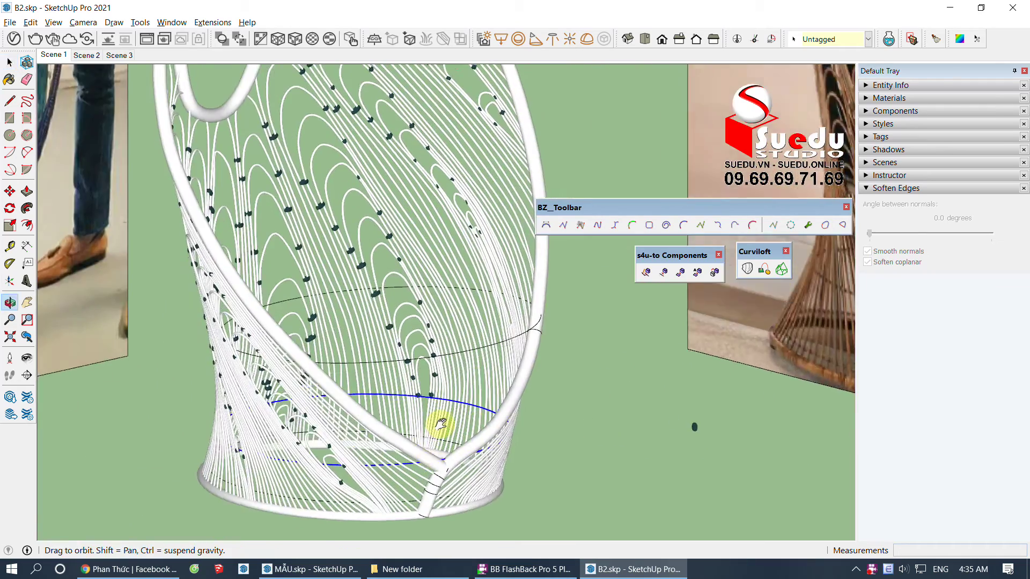
pyautogui.scroll(3, 421, 489)
pyautogui.scroll(2, 421, 496)
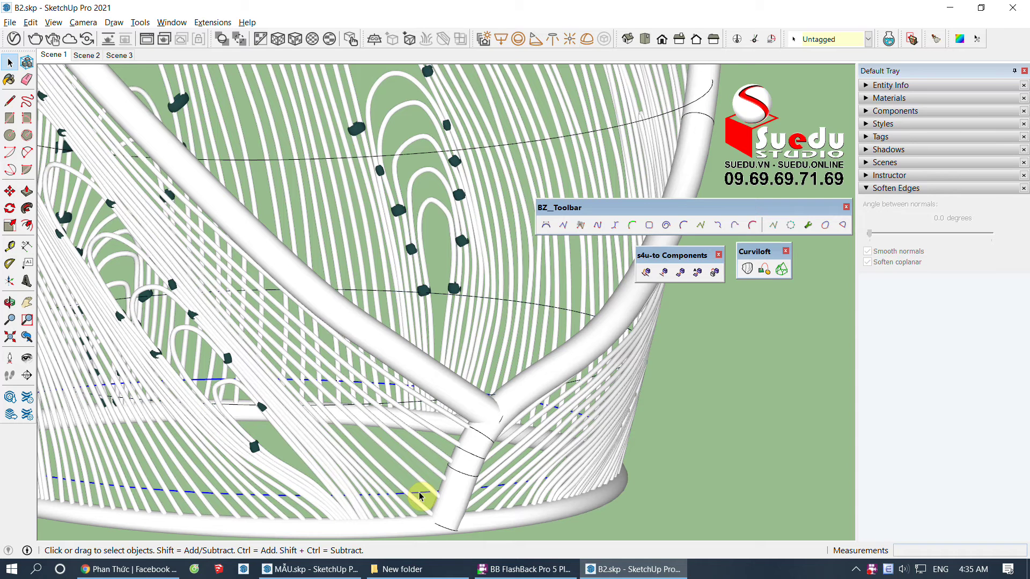
# Step: Pipe both blue guide curves with a 7 mm outside diameter
pyautogui.press('p')
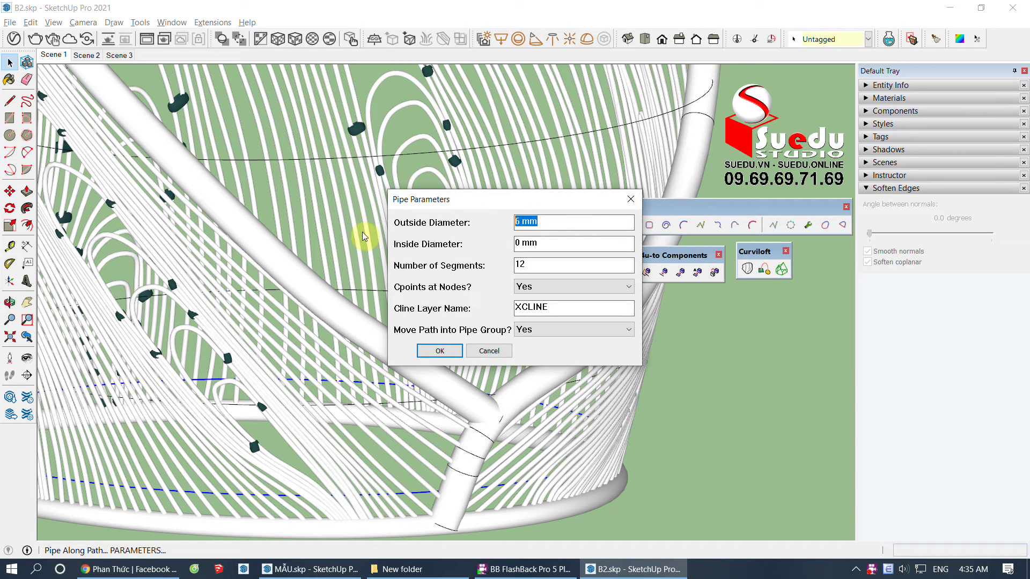
pyautogui.write('7')
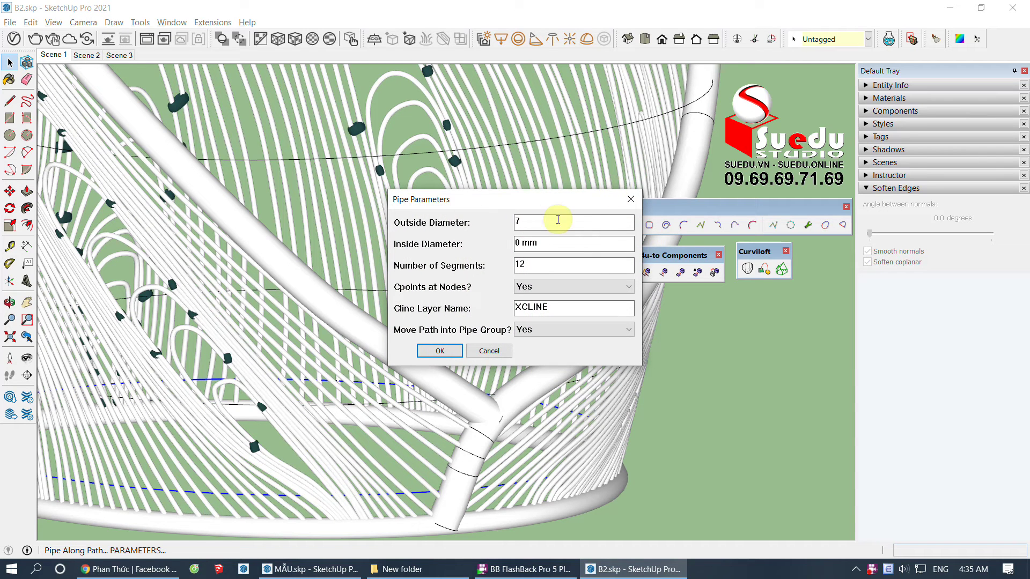
pyautogui.click(458, 348)
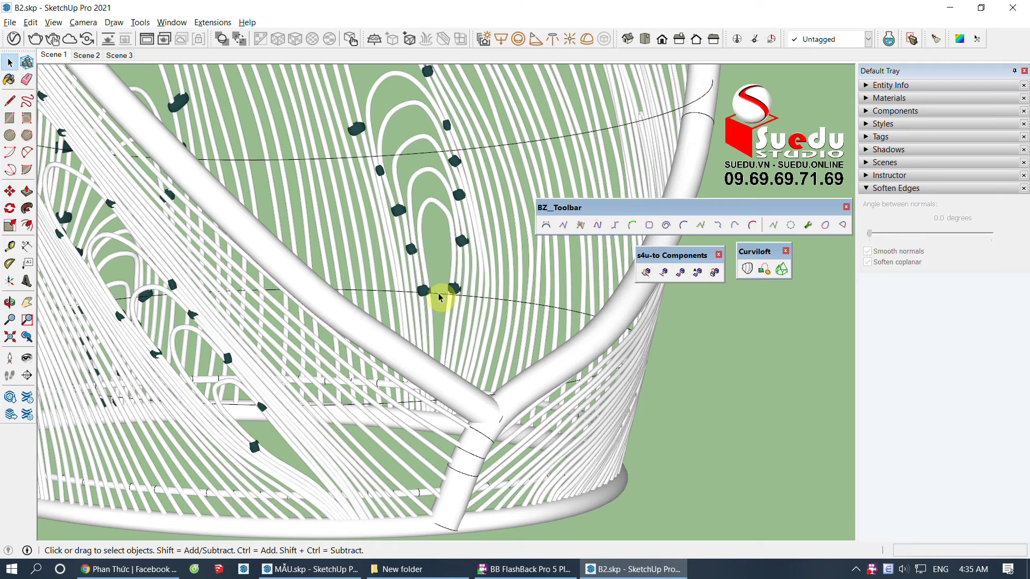
pyautogui.press('p')
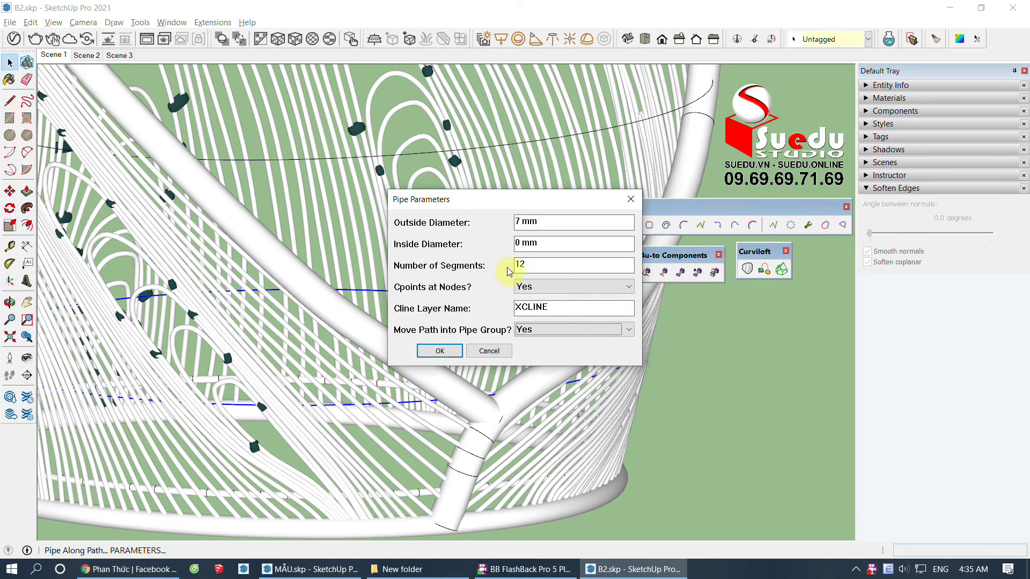
pyautogui.click(455, 348)
pyautogui.moveTo(433, 418)
pyautogui.mouseDown(button='middle')
pyautogui.moveTo(396, 359)
pyautogui.moveTo(356, 374)
pyautogui.moveTo(524, 391)
pyautogui.moveTo(436, 421)
pyautogui.moveTo(524, 292)
pyautogui.moveTo(545, 305)
pyautogui.moveTo(653, 272)
pyautogui.mouseUp(button='middle')
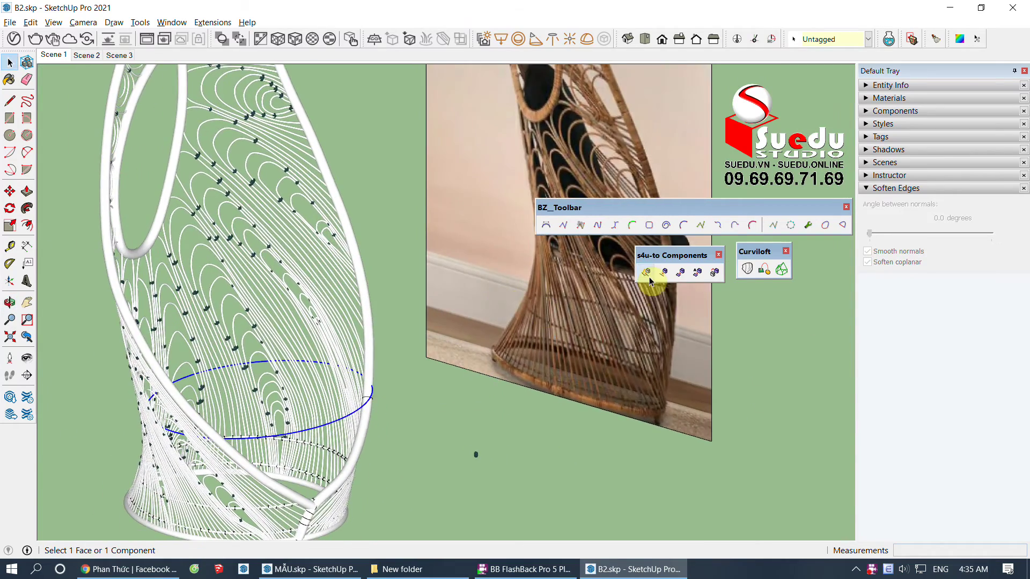
# Step: Zoom and orbit around the wireframe chair, comparing it with the reference photos
pyautogui.scroll(3, 615, 276)
pyautogui.scroll(-1, 616, 277)
pyautogui.scroll(2, 471, 342)
pyautogui.scroll(2, 368, 294)
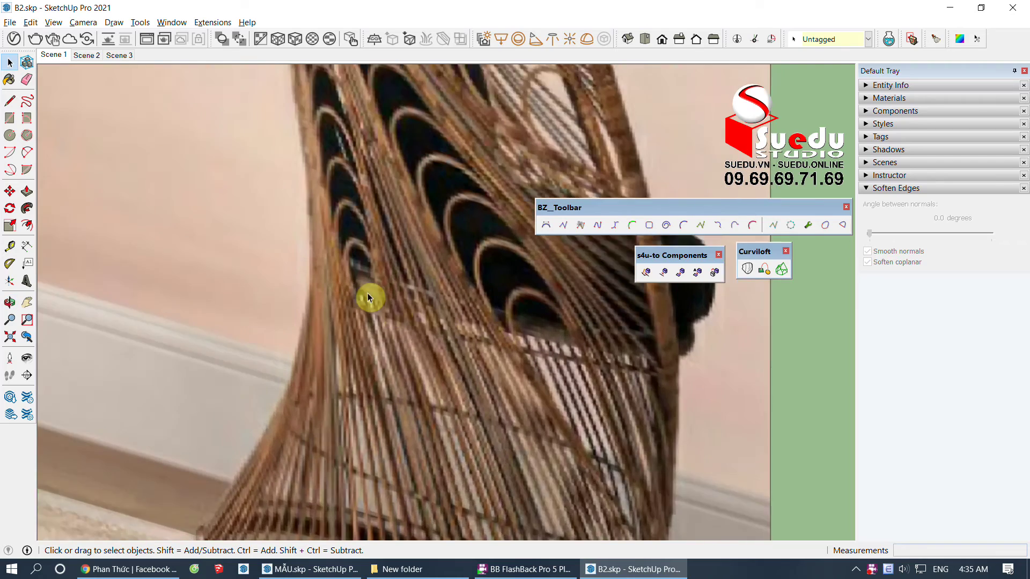
pyautogui.scroll(2, 373, 286)
pyautogui.scroll(-3, 697, 360)
pyautogui.moveTo(759, 357)
pyautogui.mouseDown(button='middle')
pyautogui.moveTo(275, 471)
pyautogui.moveTo(338, 453)
pyautogui.moveTo(406, 457)
pyautogui.mouseUp(button='middle')
pyautogui.moveTo(489, 429)
pyautogui.mouseDown(button='middle')
pyautogui.moveTo(573, 345)
pyautogui.moveTo(535, 282)
pyautogui.mouseUp(button='middle')
pyautogui.scroll(3, 194, 317)
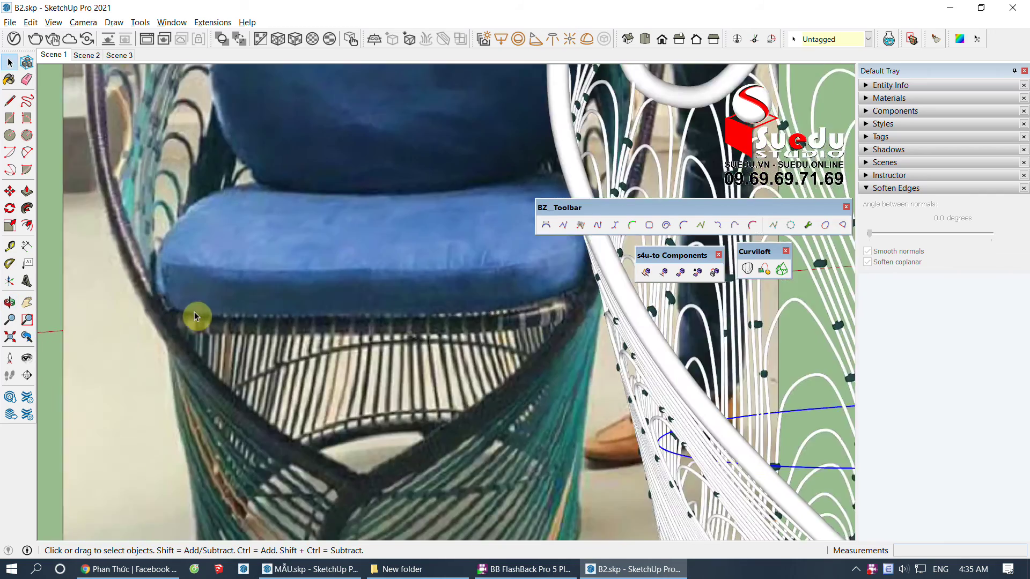
pyautogui.scroll(2, 194, 315)
pyautogui.scroll(-3, 229, 276)
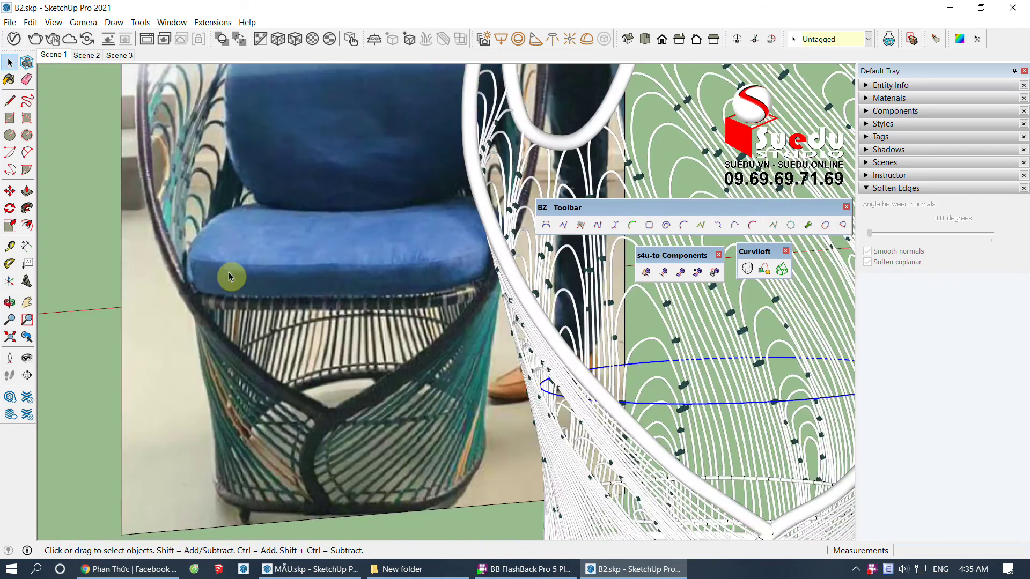
pyautogui.scroll(-2, 292, 268)
pyautogui.scroll(-2, 350, 298)
pyautogui.scroll(2, 295, 316)
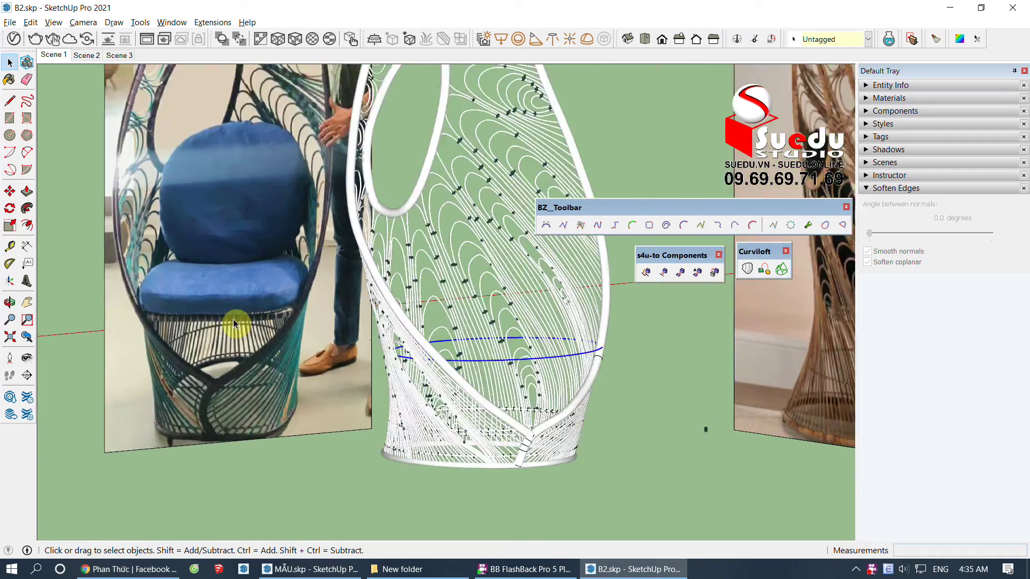
pyautogui.scroll(2, 157, 315)
pyautogui.scroll(-2, 298, 347)
pyautogui.scroll(-2, 487, 391)
pyautogui.scroll(2, 660, 376)
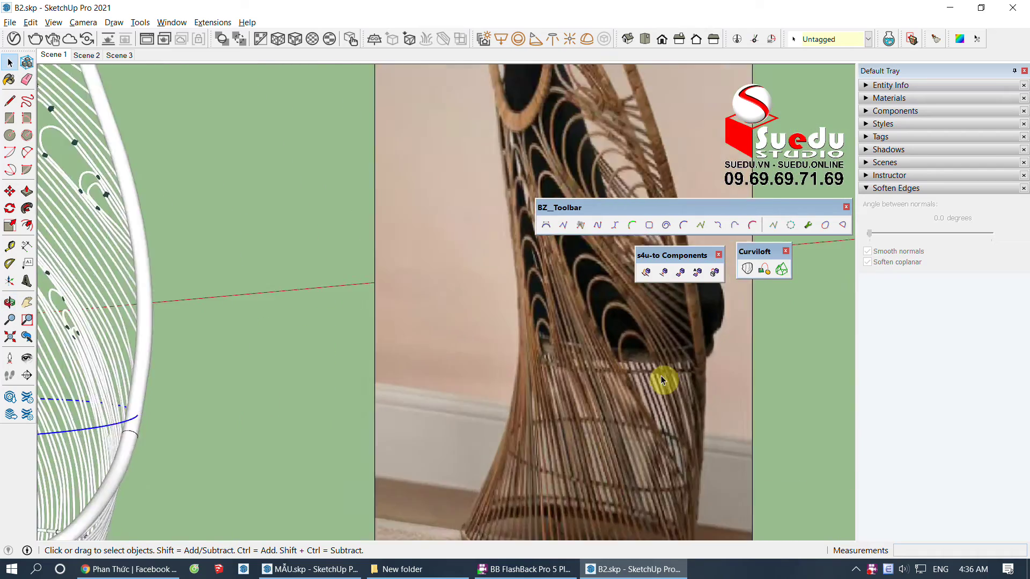
pyautogui.scroll(2, 704, 365)
pyautogui.scroll(1, 692, 368)
pyautogui.scroll(1, 531, 380)
pyautogui.scroll(-3, 376, 364)
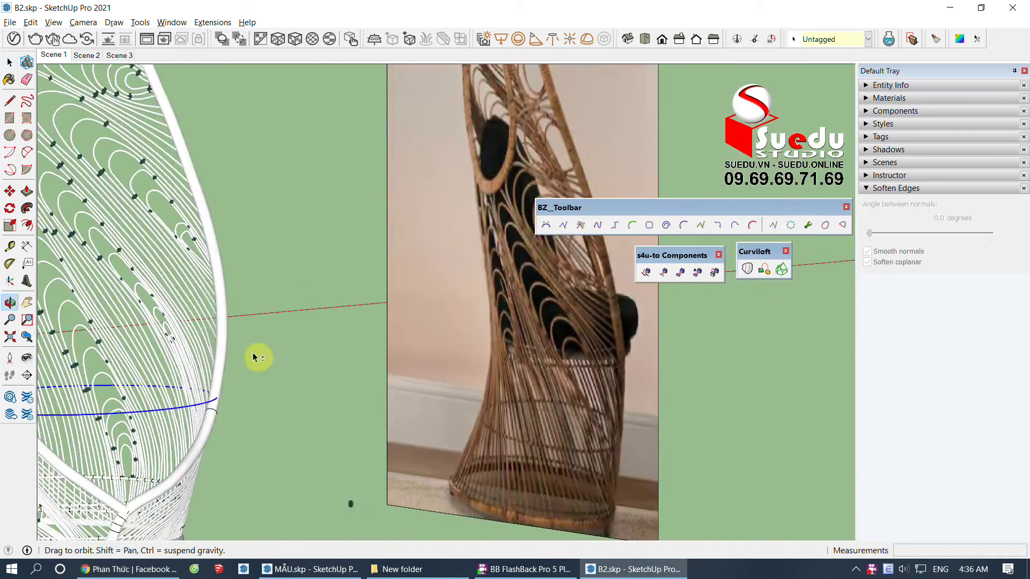
pyautogui.scroll(1, 215, 354)
pyautogui.scroll(2, 282, 339)
pyautogui.scroll(2, 208, 304)
pyautogui.scroll(-3, 207, 304)
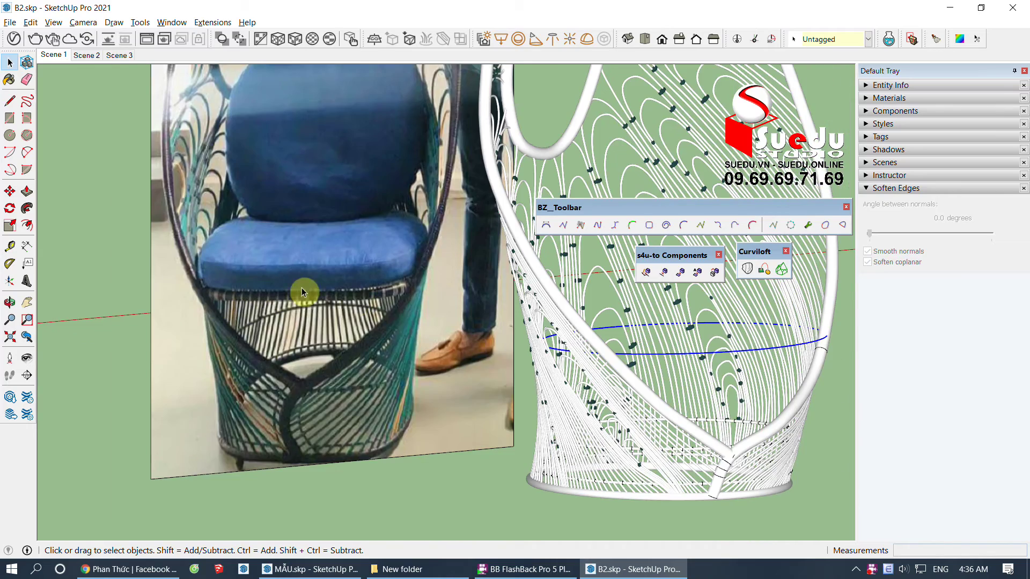
# Step: Orbit around the chair to bring the upper elliptical guide ring into view
pyautogui.moveTo(299, 292); pyautogui.dragTo(344, 459, button='middle')
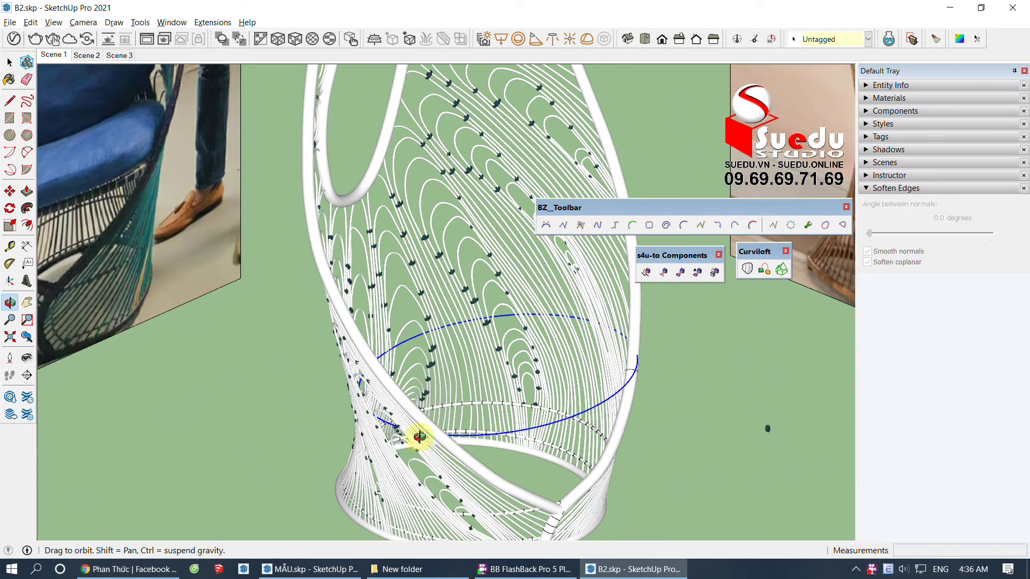
pyautogui.moveTo(322, 424); pyautogui.dragTo(84, 260, button='middle')
pyautogui.scroll(3, 84, 260)
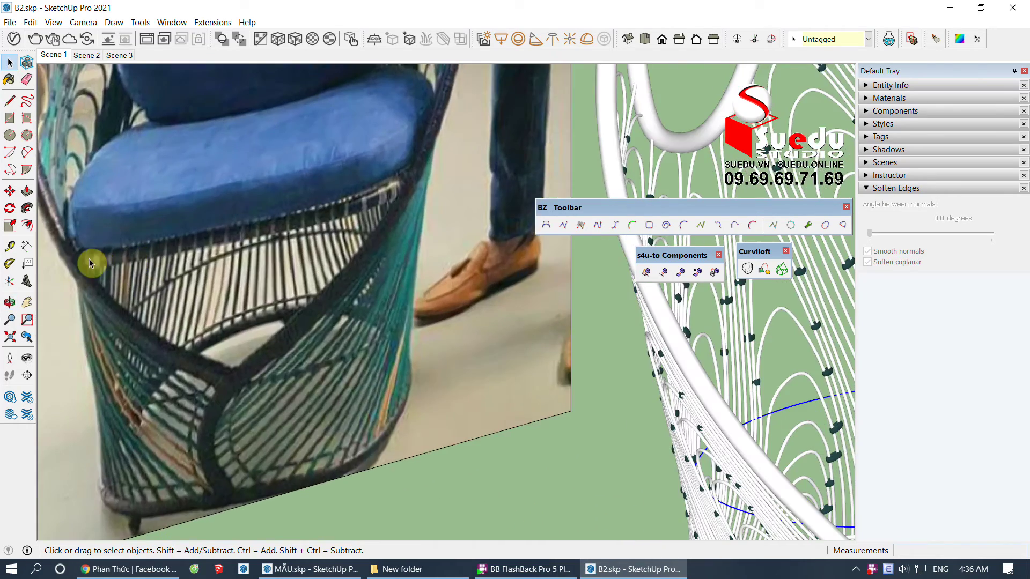
pyautogui.scroll(-3, 89, 263)
pyautogui.scroll(1, 402, 327)
pyautogui.scroll(3, 512, 364)
pyautogui.moveTo(532, 354)
pyautogui.keyDown('shift'); pyautogui.mouseDown(button='middle')
pyautogui.moveTo(584, 362)
pyautogui.moveTo(542, 384)
pyautogui.mouseUp(button='middle'); pyautogui.keyUp('shift')
# Step: Scale the upper blue seat ring to about 1.03 along the red axis
pyautogui.press('s')
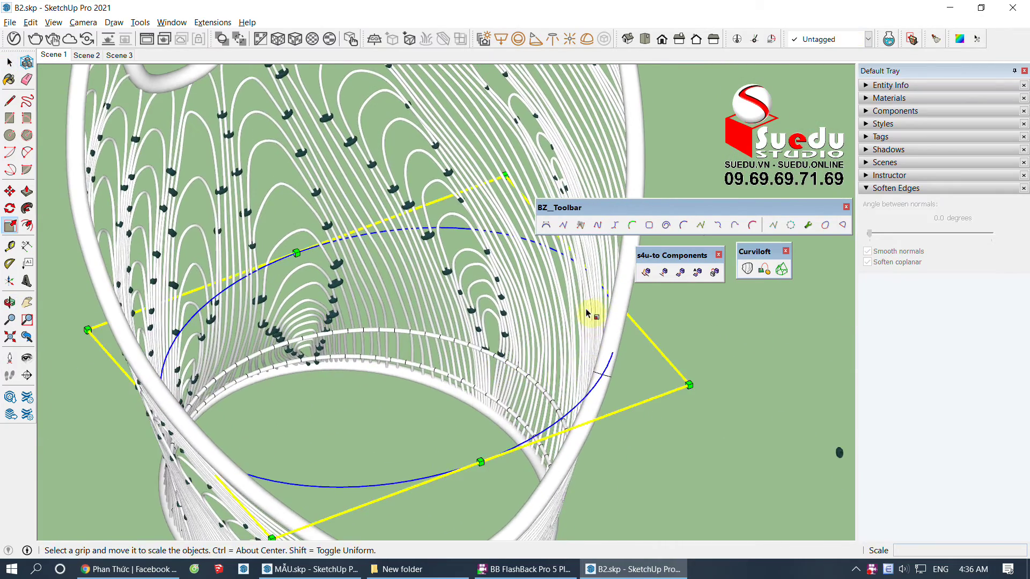
pyautogui.scroll(2, 589, 310)
pyautogui.scroll(2, 569, 290)
pyautogui.click(557, 309)
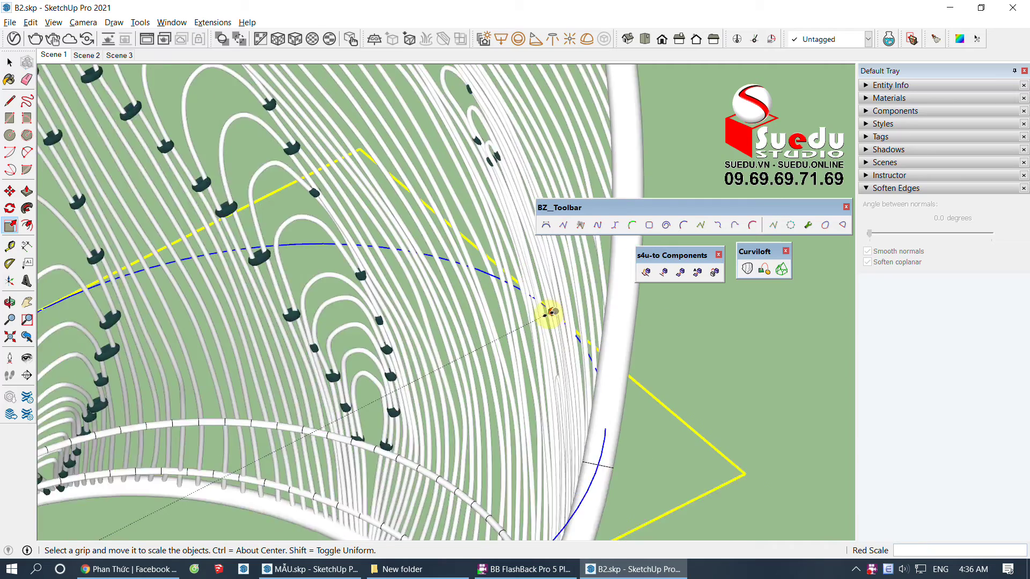
pyautogui.scroll(3, 544, 320)
pyautogui.scroll(2, 547, 306)
pyautogui.scroll(2, 536, 296)
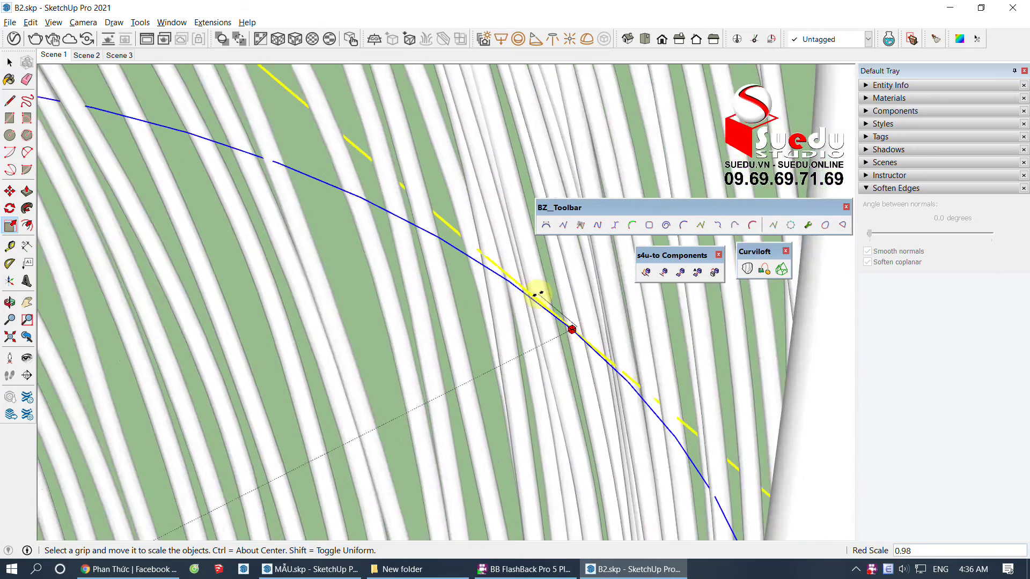
pyautogui.scroll(1, 530, 289)
pyautogui.scroll(-3, 526, 295)
pyautogui.moveTo(617, 337)
pyautogui.mouseDown(button='middle')
pyautogui.moveTo(292, 368)
pyautogui.moveTo(483, 427)
pyautogui.moveTo(650, 338)
pyautogui.moveTo(436, 269)
pyautogui.mouseUp(button='middle')
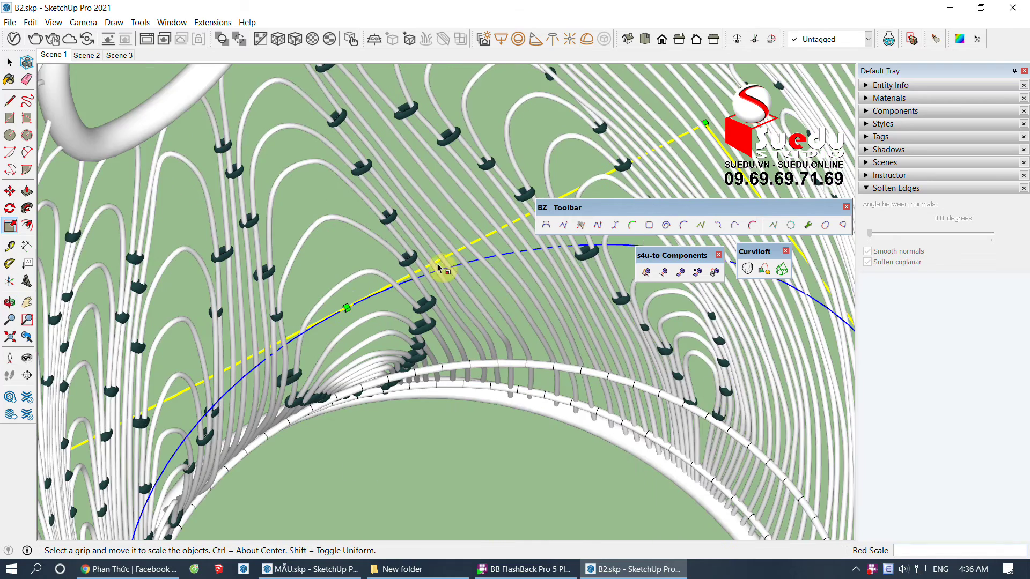
pyautogui.scroll(3, 375, 306)
pyautogui.scroll(1, 274, 354)
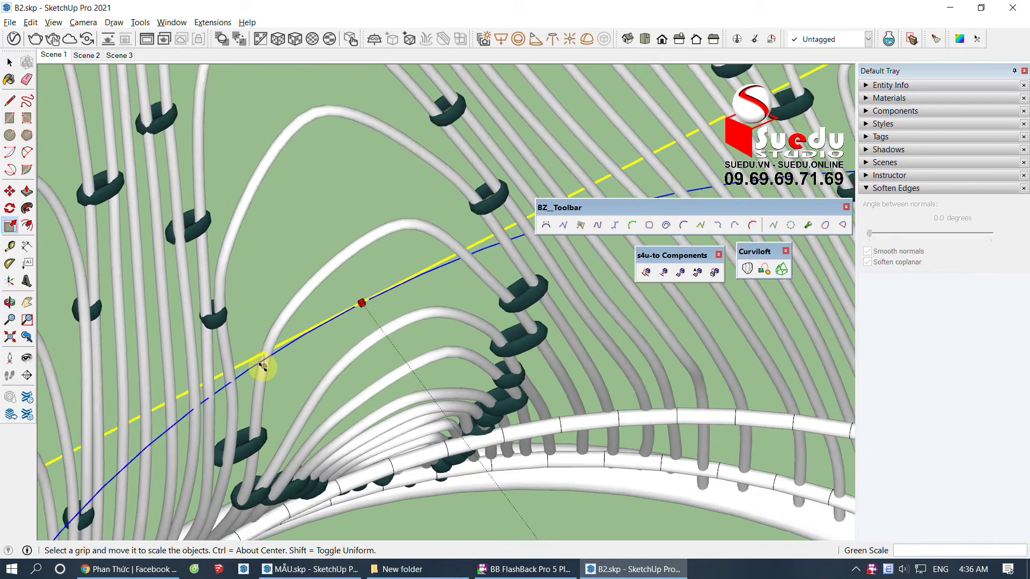
pyautogui.scroll(1, 262, 370)
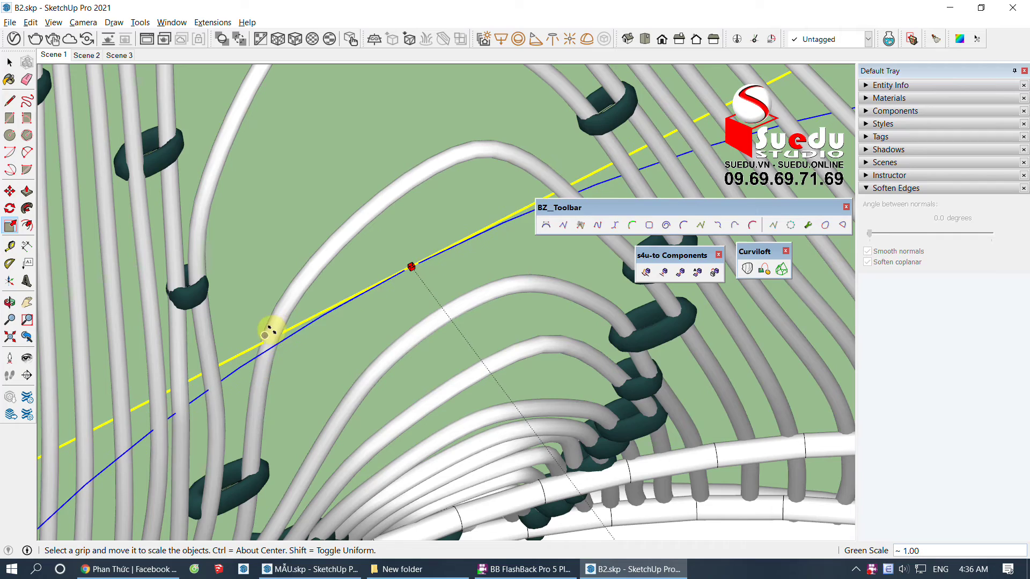
pyautogui.scroll(-3, 400, 299)
# Step: Narrow the ring to about 0.95 along green and check its fit
pyautogui.moveTo(400, 299)
pyautogui.mouseDown(button='middle')
pyautogui.moveTo(196, 418)
pyautogui.moveTo(295, 375)
pyautogui.moveTo(253, 340)
pyautogui.mouseUp(button='middle')
pyautogui.scroll(3, 254, 342)
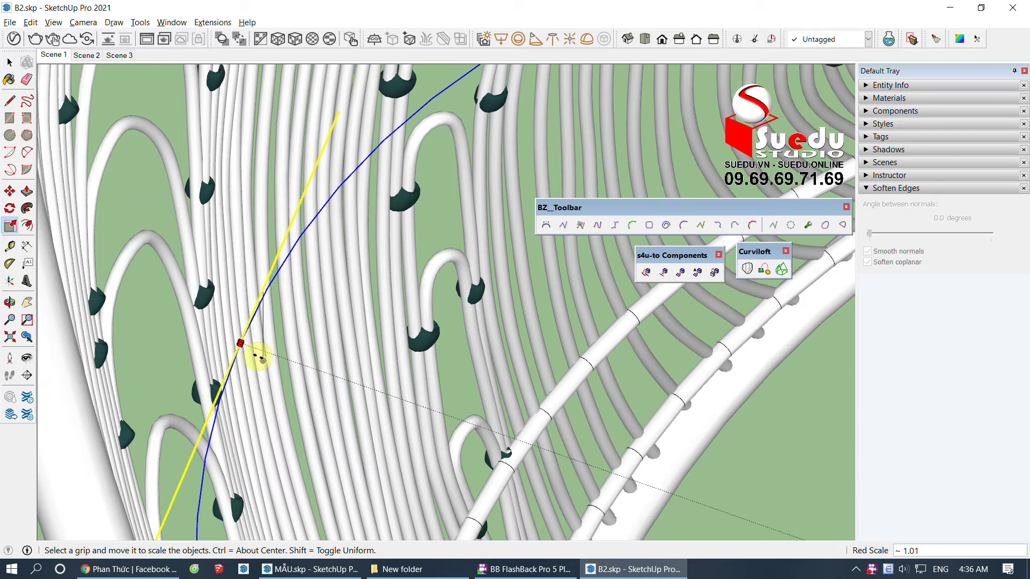
pyautogui.scroll(2, 261, 358)
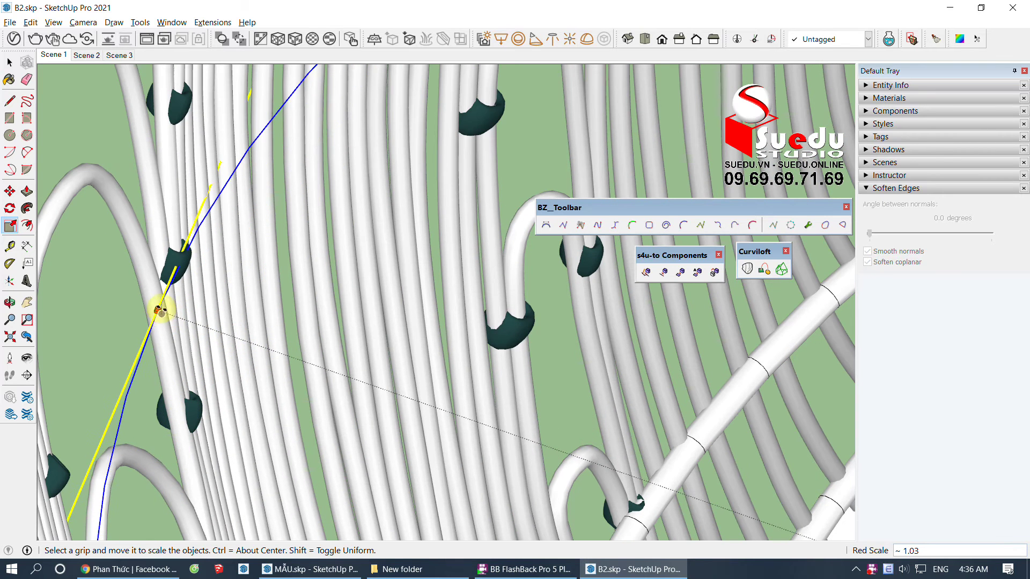
pyautogui.scroll(1, 149, 286)
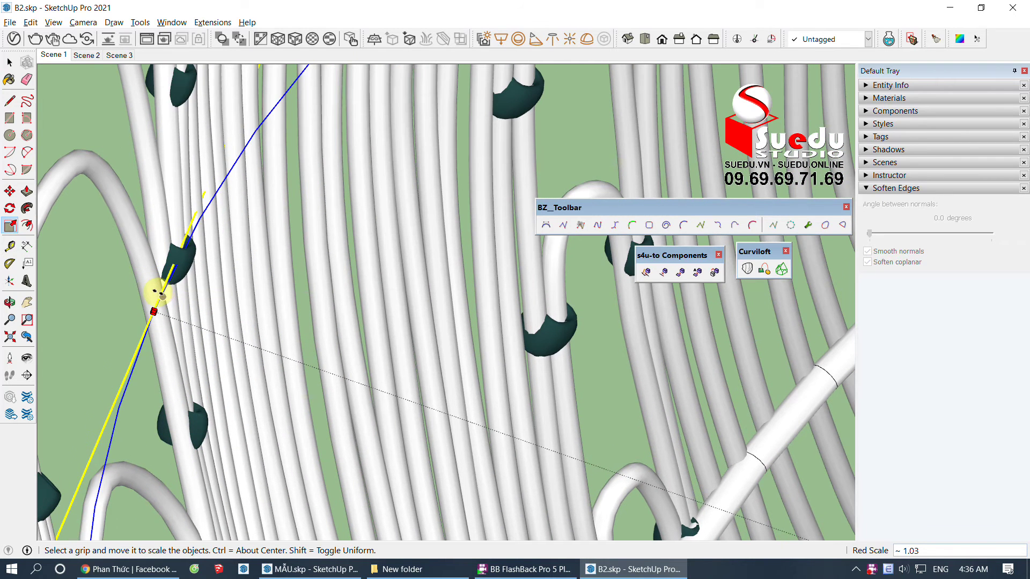
pyautogui.scroll(-5, 253, 257)
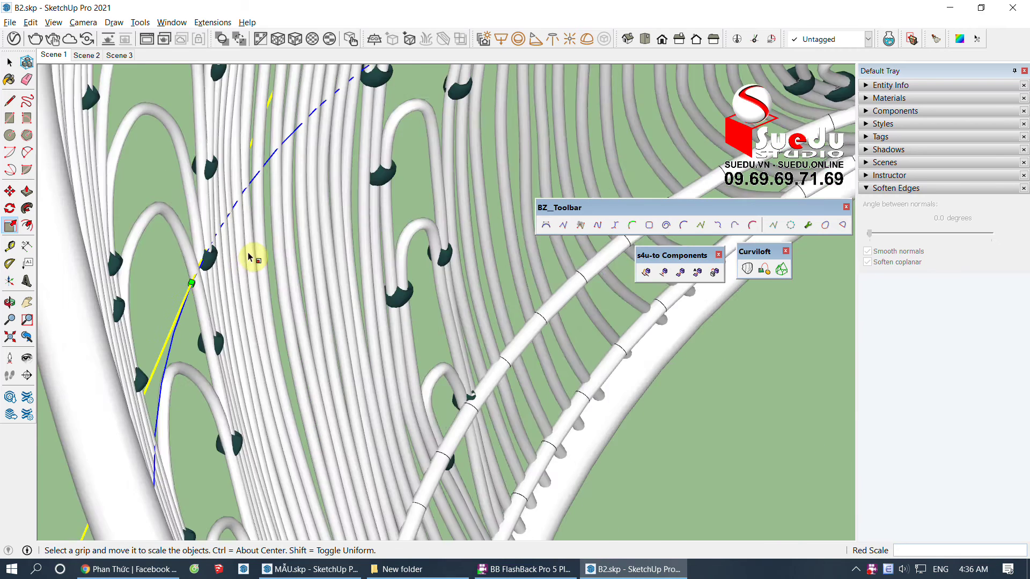
pyautogui.scroll(-3, 252, 257)
pyautogui.moveTo(252, 257)
pyautogui.keyDown('shift'); pyautogui.mouseDown(button='middle')
pyautogui.moveTo(320, 437)
pyautogui.moveTo(462, 327)
pyautogui.mouseUp(button='middle'); pyautogui.keyUp('shift')
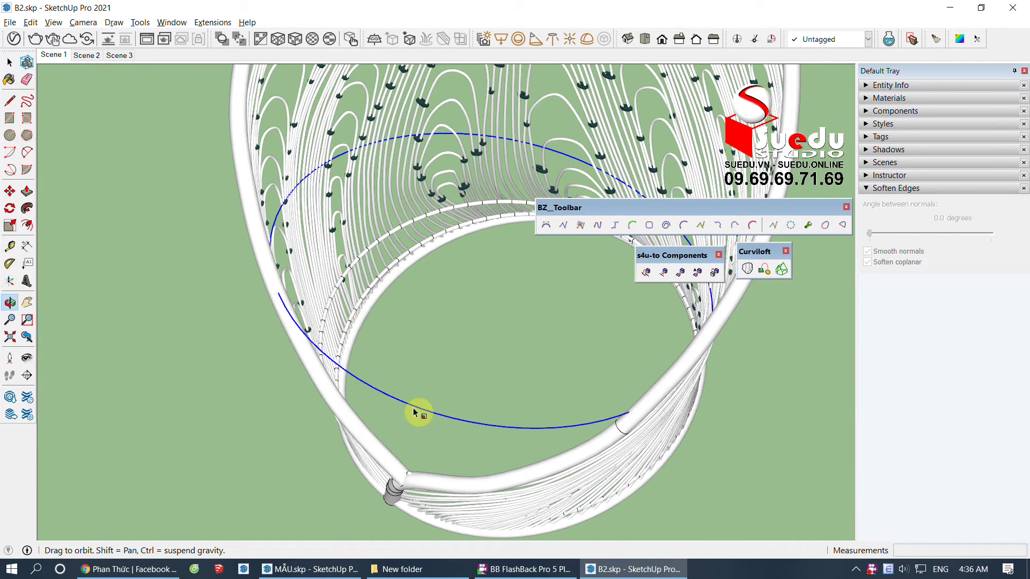
pyautogui.moveTo(413, 412); pyautogui.dragTo(387, 415, button='middle')
pyautogui.moveTo(384, 413); pyautogui.dragTo(391, 401)
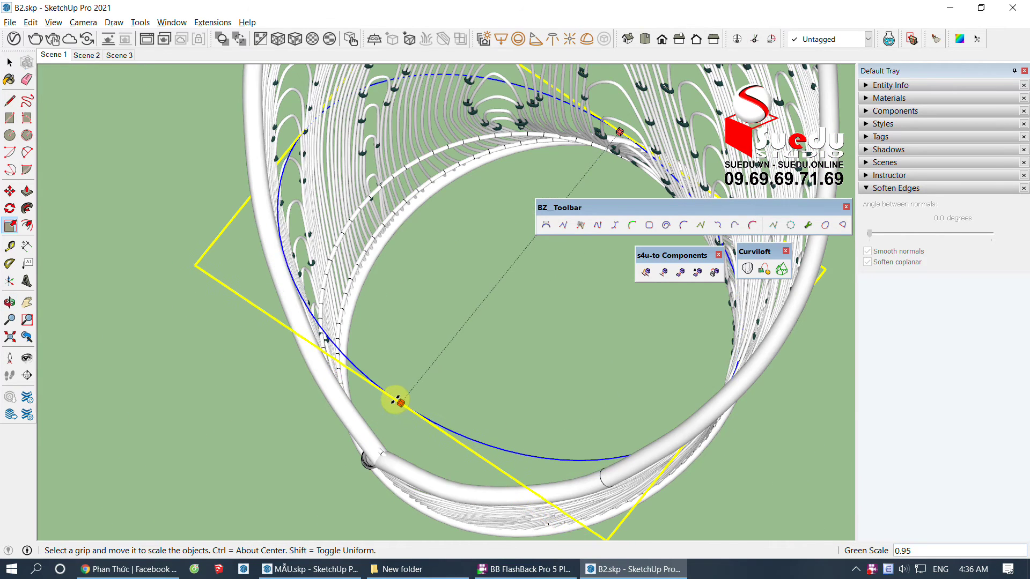
pyautogui.moveTo(391, 401)
pyautogui.mouseDown(button='middle')
pyautogui.moveTo(375, 407)
pyautogui.moveTo(492, 322)
pyautogui.moveTo(722, 395)
pyautogui.moveTo(626, 317)
pyautogui.moveTo(481, 315)
pyautogui.mouseUp(button='middle')
pyautogui.scroll(3, 329, 333)
pyautogui.scroll(3, 272, 321)
pyautogui.scroll(3, 260, 338)
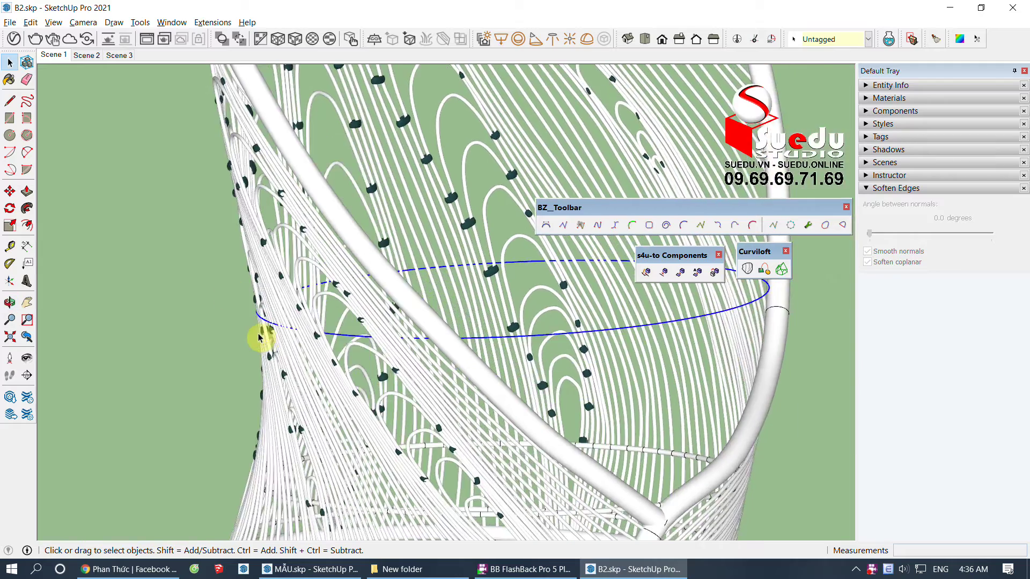
pyautogui.scroll(2, 264, 314)
pyautogui.scroll(2, 230, 306)
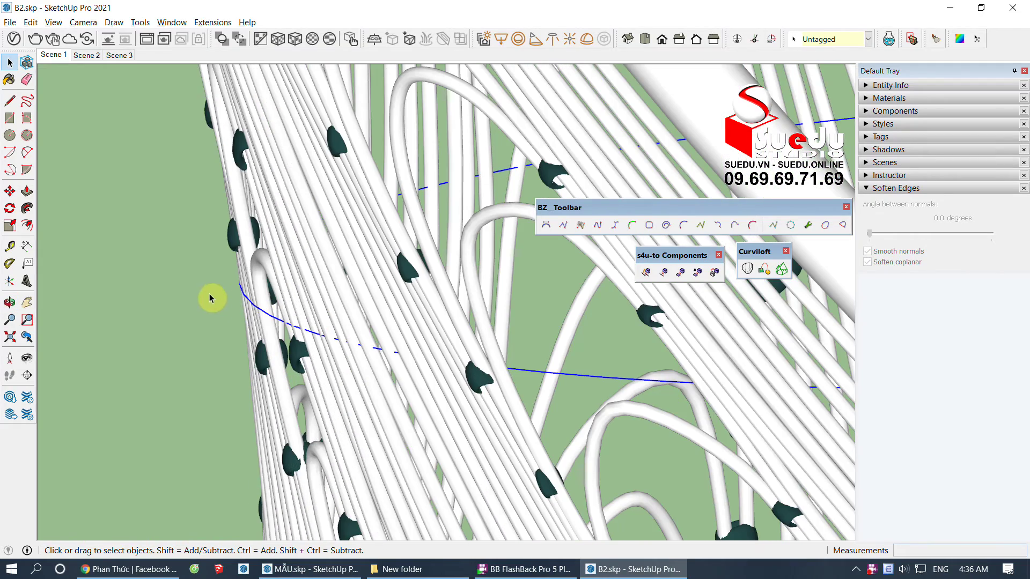
pyautogui.moveTo(232, 267)
pyautogui.mouseDown(button='middle')
pyautogui.moveTo(163, 232)
pyautogui.moveTo(159, 352)
pyautogui.moveTo(271, 355)
pyautogui.mouseUp(button='middle')
pyautogui.scroll(-5, 321, 357)
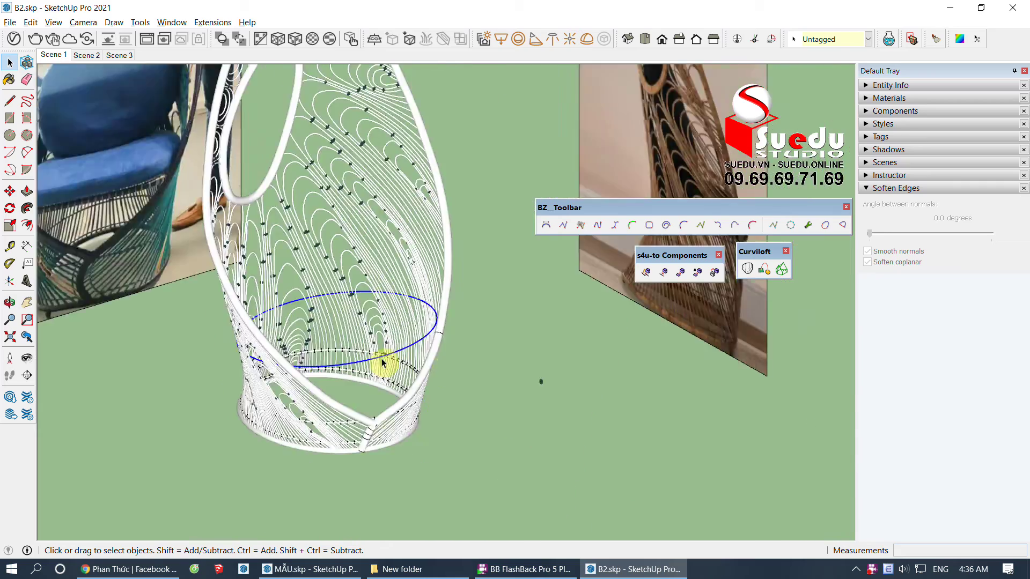
pyautogui.scroll(2, 131, 258)
pyautogui.scroll(3, 260, 288)
pyautogui.scroll(3, 270, 312)
pyautogui.scroll(-5, 268, 307)
pyautogui.scroll(2, 267, 303)
pyautogui.scroll(2, 323, 304)
pyautogui.scroll(2, 324, 298)
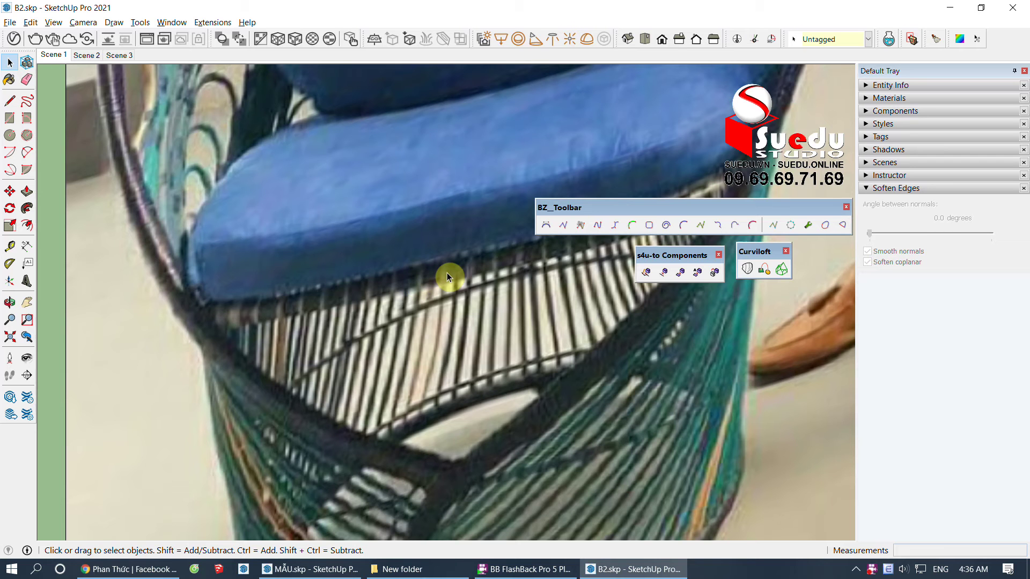
pyautogui.scroll(2, 214, 315)
pyautogui.scroll(2, 203, 316)
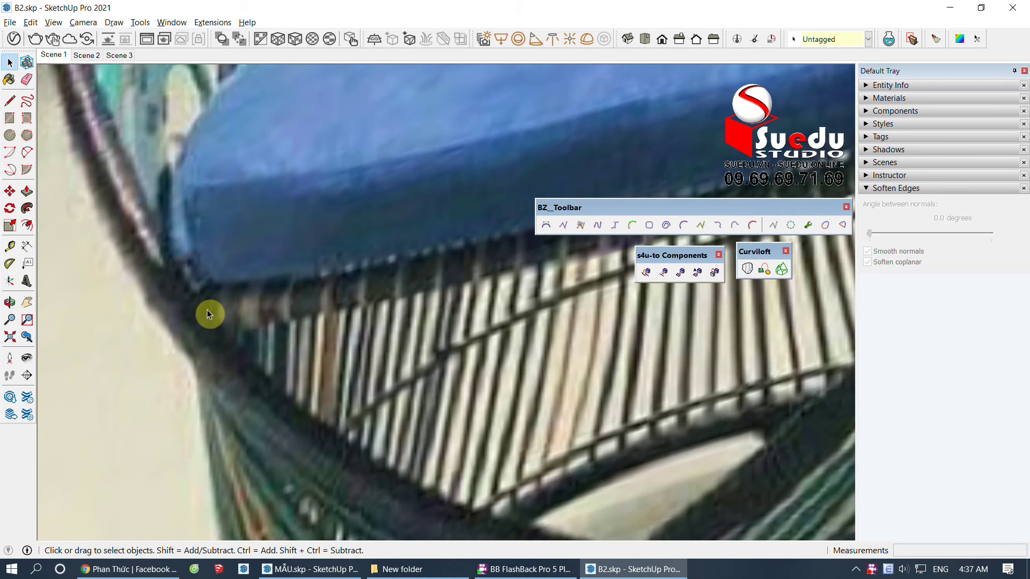
# Step: Offset the blue seat outline to create a large elliptical seat face
pyautogui.scroll(-2, 209, 314)
pyautogui.scroll(-3, 120, 327)
pyautogui.scroll(-2, 431, 421)
pyautogui.scroll(3, 418, 489)
pyautogui.moveTo(417, 489); pyautogui.dragTo(616, 436, button='middle')
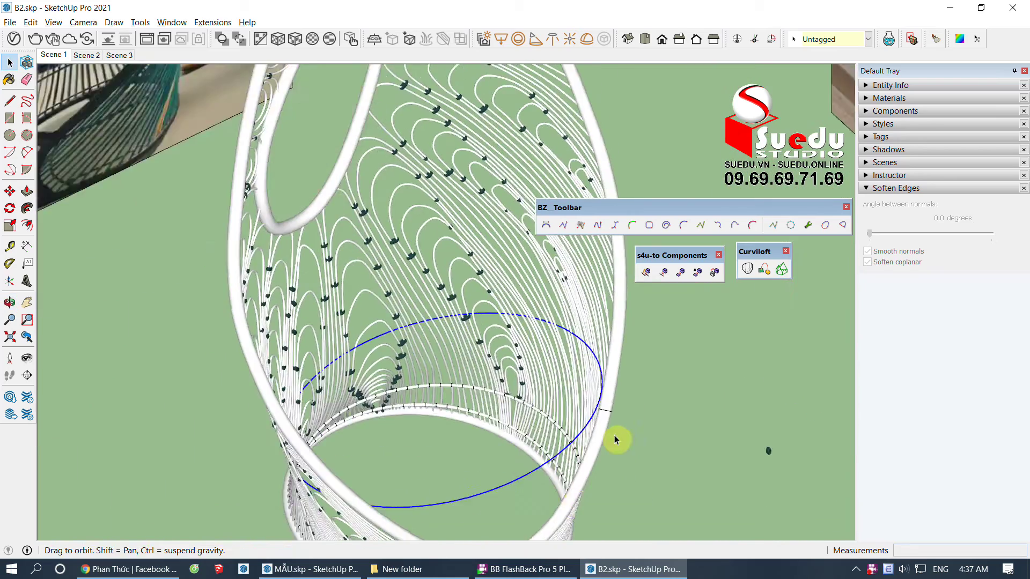
pyautogui.scroll(2, 593, 344)
pyautogui.scroll(2, 588, 340)
pyautogui.scroll(2, 587, 330)
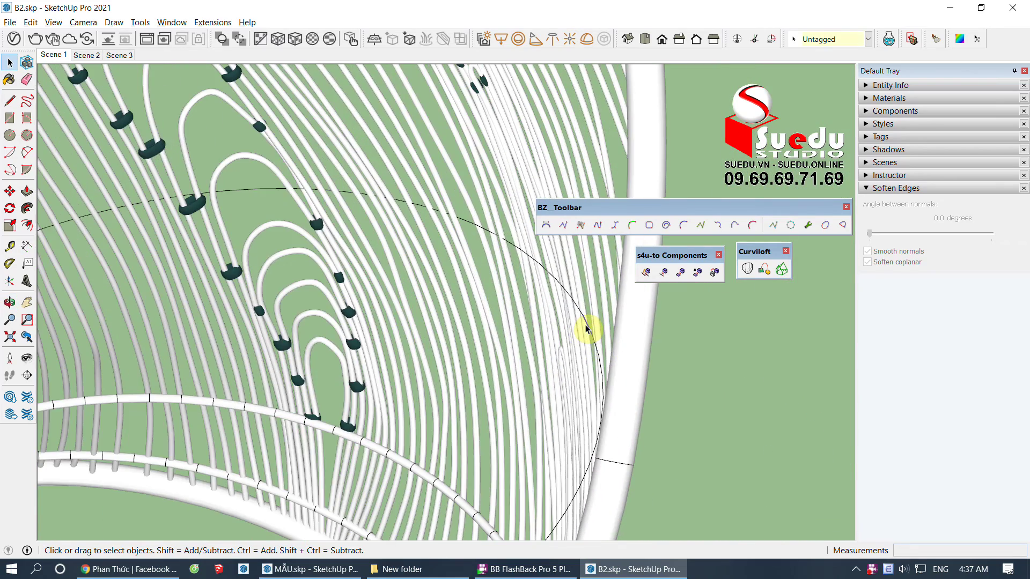
pyautogui.click(583, 317)
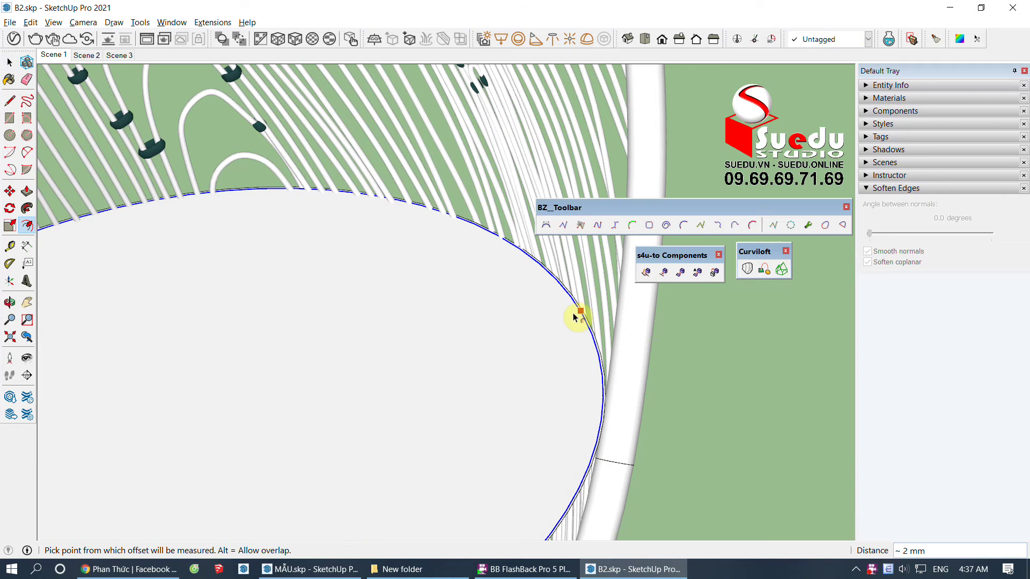
pyautogui.press('Escape')
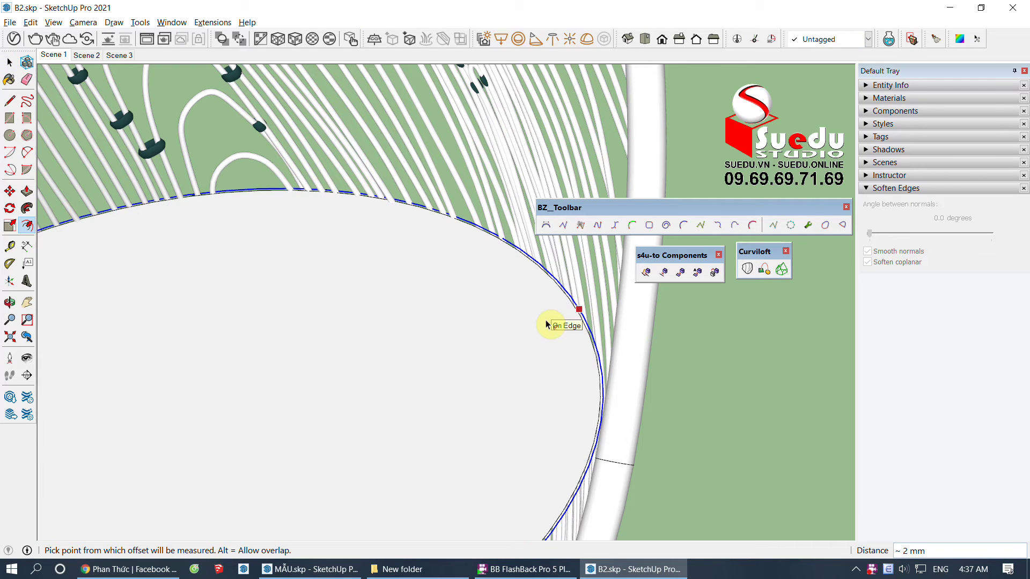
pyautogui.click(546, 324)
pyautogui.click(549, 310)
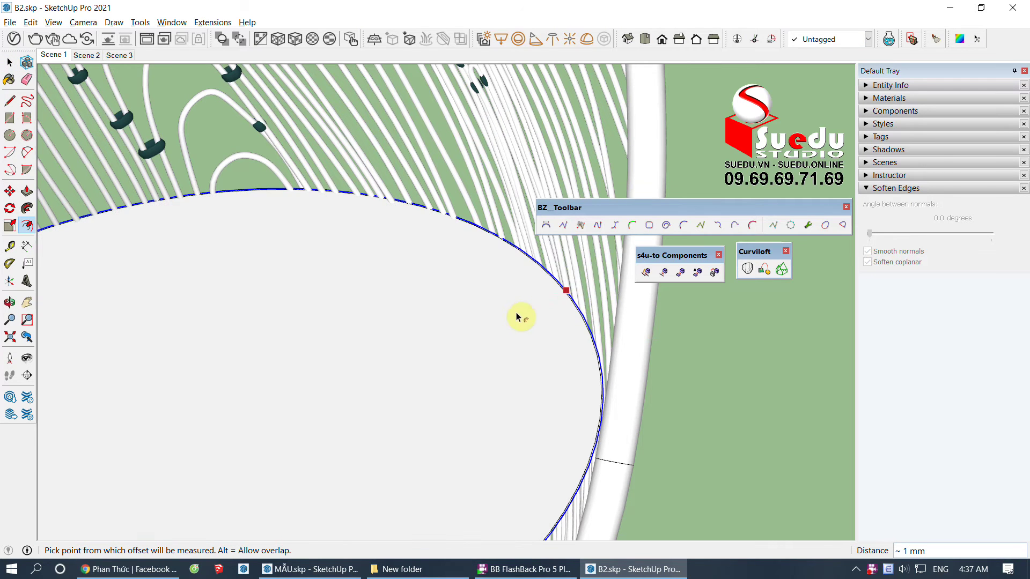
pyautogui.scroll(3, 467, 350)
pyautogui.scroll(3, 523, 266)
pyautogui.click(524, 262)
pyautogui.click(477, 278)
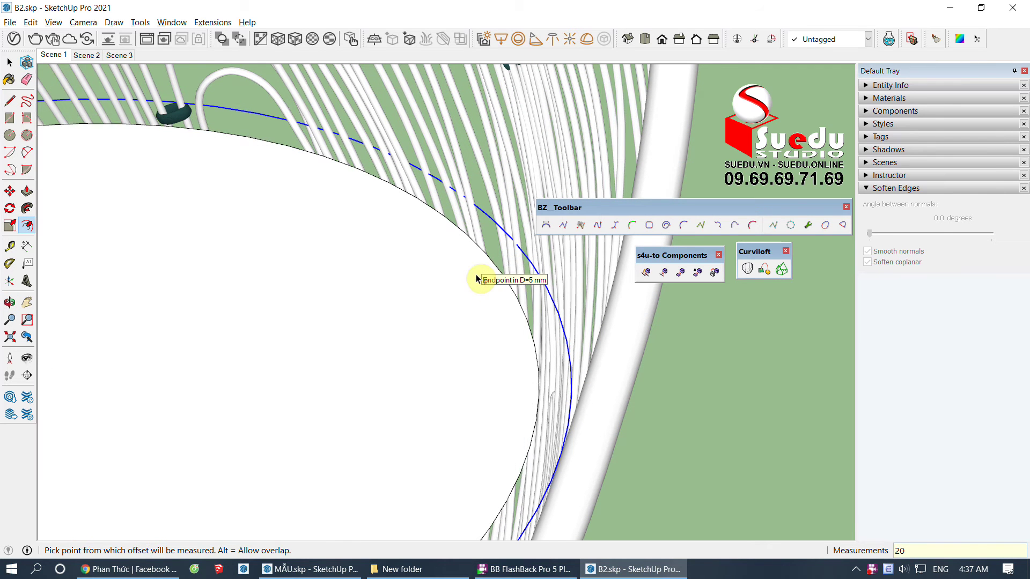
pyautogui.press('space')
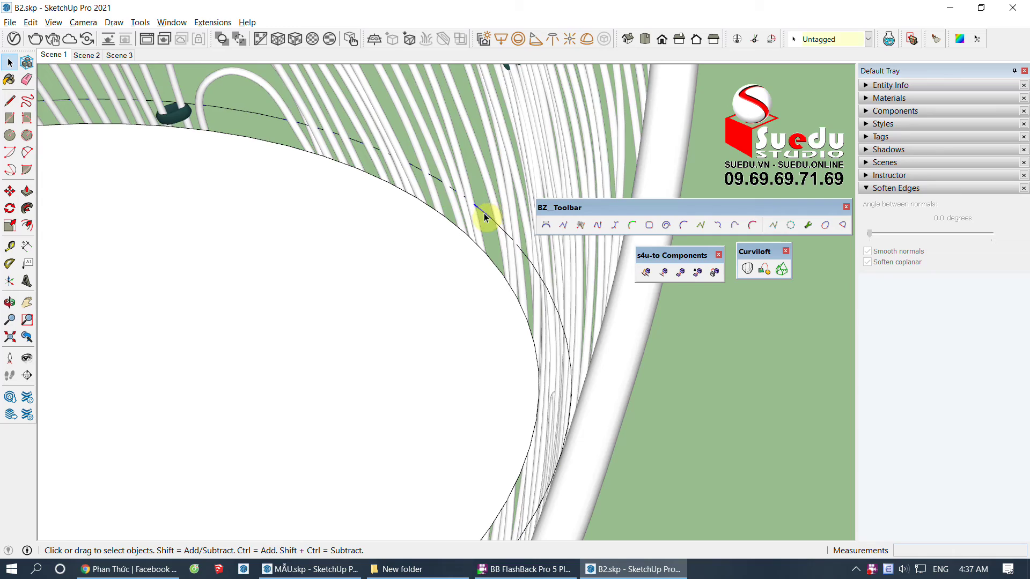
# Step: Offset the seat curve edge again by 15 mm
pyautogui.scroll(-2, 511, 288)
pyautogui.scroll(-3, 510, 288)
pyautogui.moveTo(524, 311)
pyautogui.mouseDown(button='middle')
pyautogui.moveTo(249, 401)
pyautogui.moveTo(356, 228)
pyautogui.moveTo(320, 313)
pyautogui.mouseUp(button='middle')
pyautogui.scroll(2, 317, 312)
pyautogui.scroll(2, 272, 301)
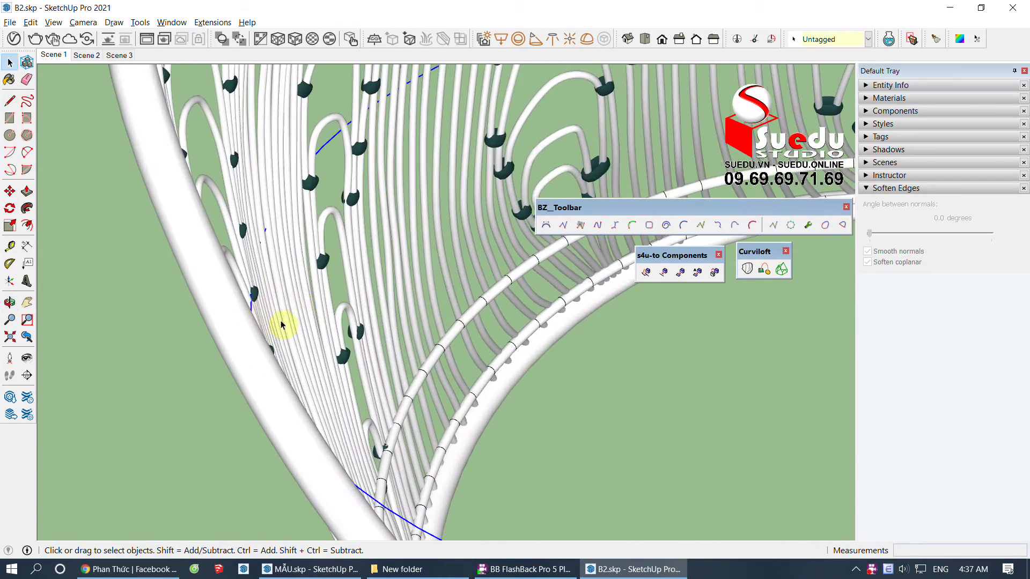
pyautogui.scroll(1, 280, 322)
pyautogui.press('f')
pyautogui.click(239, 304)
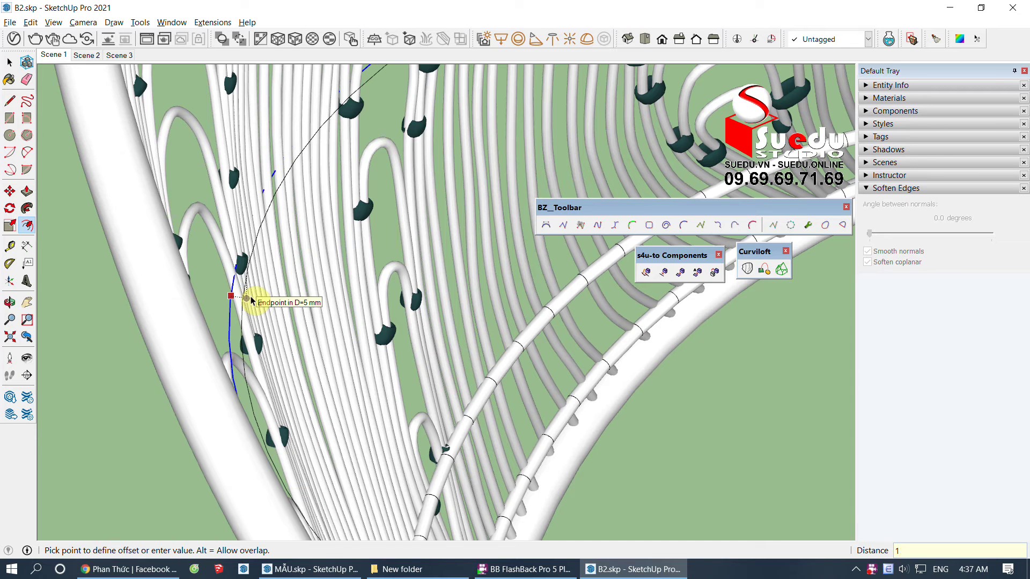
pyautogui.write('5')
pyautogui.press('Return')
# Step: Select the large elliptical seat face and orbit to view it
pyautogui.scroll(-5, 251, 301)
pyautogui.moveTo(338, 271)
pyautogui.mouseDown(button='middle')
pyautogui.moveTo(306, 166)
pyautogui.moveTo(276, 214)
pyautogui.moveTo(303, 385)
pyautogui.mouseUp(button='middle')
pyautogui.press('space')
pyautogui.click(361, 361)
pyautogui.scroll(-3, 354, 407)
pyautogui.moveTo(353, 407)
pyautogui.mouseDown(button='middle')
pyautogui.moveTo(451, 320)
pyautogui.moveTo(511, 320)
pyautogui.moveTo(472, 391)
pyautogui.mouseUp(button='middle')
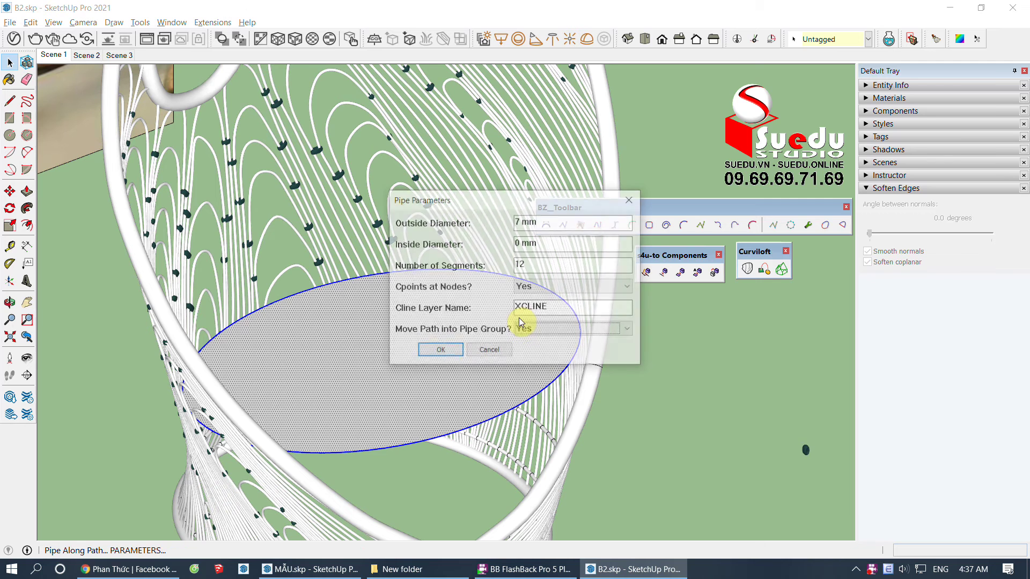
# Step: Run a 30 mm outside-diameter, 24-segment pipe around the seat ellipse edge
pyautogui.moveTo(563, 225); pyautogui.dragTo(474, 230)
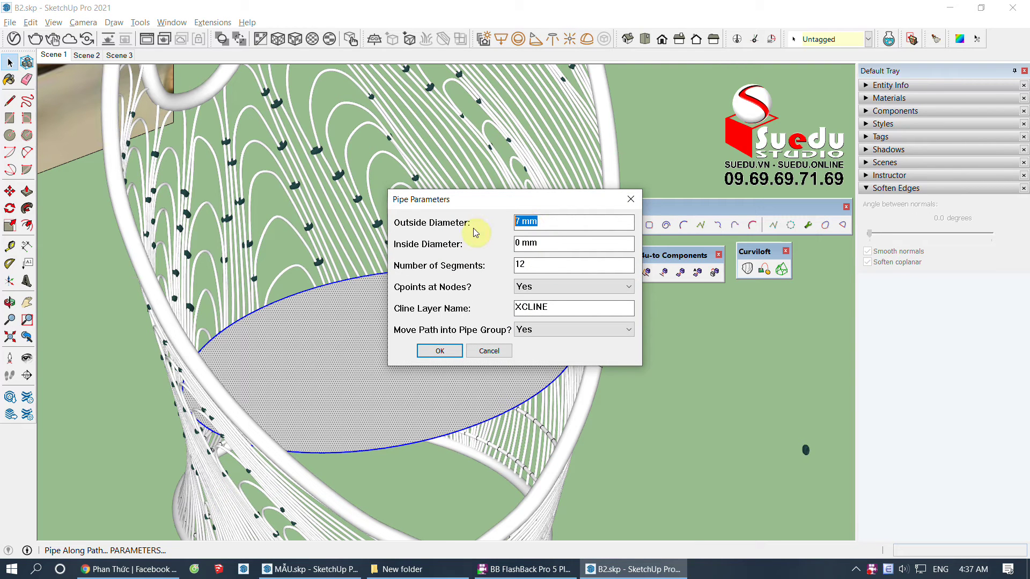
pyautogui.write('15')
pyautogui.click(440, 351)
pyautogui.moveTo(437, 373)
pyautogui.mouseDown(button='middle')
pyautogui.moveTo(526, 310)
pyautogui.moveTo(470, 357)
pyautogui.mouseUp(button='middle')
# Step: Orbit around the chair to inspect the seat pipe ring up close
pyautogui.scroll(-3, 431, 387)
pyautogui.scroll(2, 431, 387)
pyautogui.moveTo(372, 363); pyautogui.dragTo(524, 285, button='middle')
pyautogui.scroll(3, 449, 335)
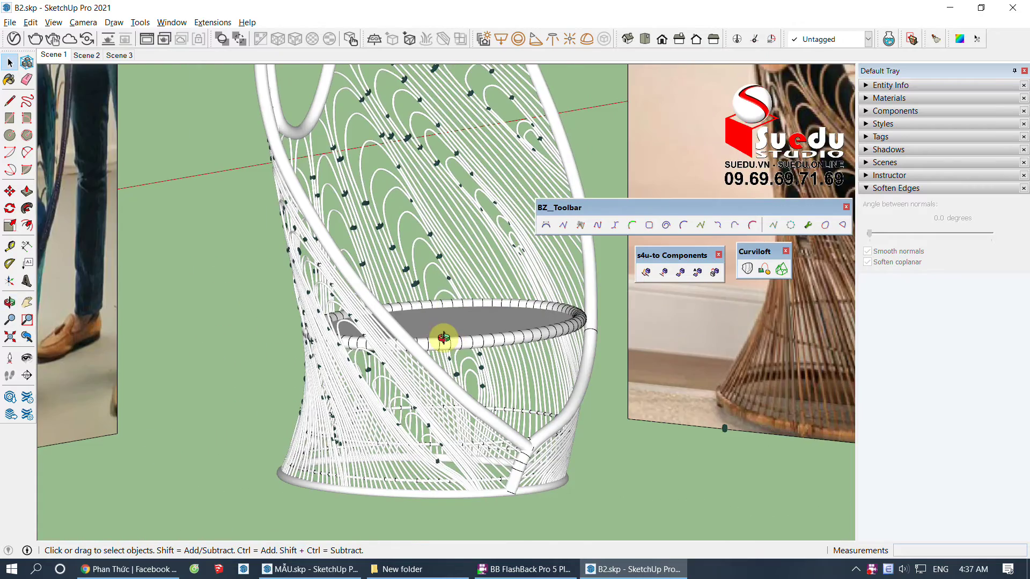
pyautogui.moveTo(443, 337); pyautogui.dragTo(571, 340, button='middle')
pyautogui.scroll(2, 428, 333)
pyautogui.scroll(2, 357, 345)
pyautogui.scroll(2, 353, 354)
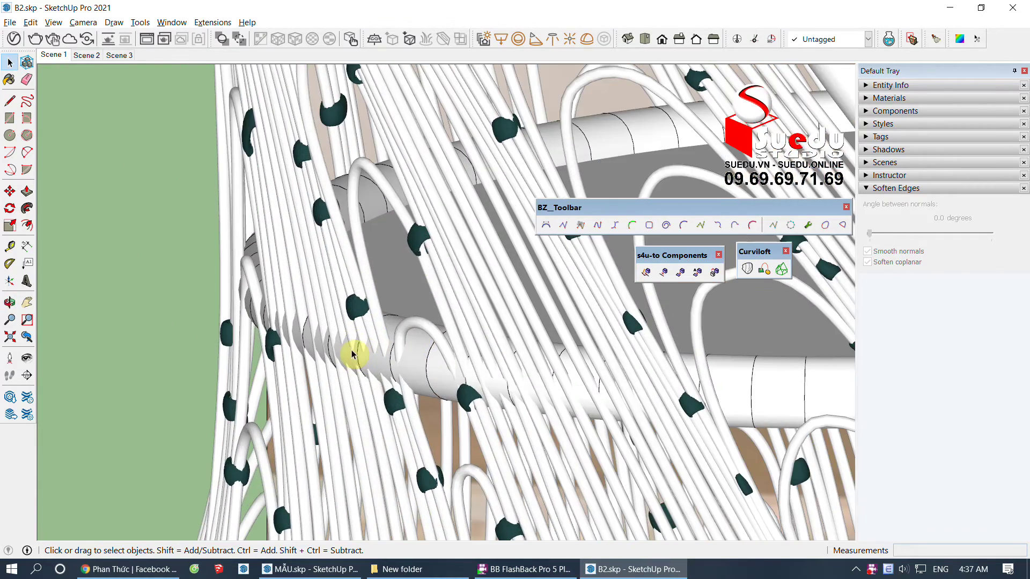
pyautogui.moveTo(355, 354)
pyautogui.mouseDown(button='middle')
pyautogui.moveTo(361, 368)
pyautogui.moveTo(620, 338)
pyautogui.moveTo(499, 284)
pyautogui.mouseUp(button='middle')
pyautogui.scroll(3, 218, 314)
pyautogui.scroll(-5, 218, 314)
pyautogui.moveTo(407, 374)
pyautogui.mouseDown(button='middle')
pyautogui.moveTo(315, 423)
pyautogui.moveTo(340, 407)
pyautogui.moveTo(236, 341)
pyautogui.mouseUp(button='middle')
pyautogui.scroll(2, 244, 336)
pyautogui.scroll(2, 268, 365)
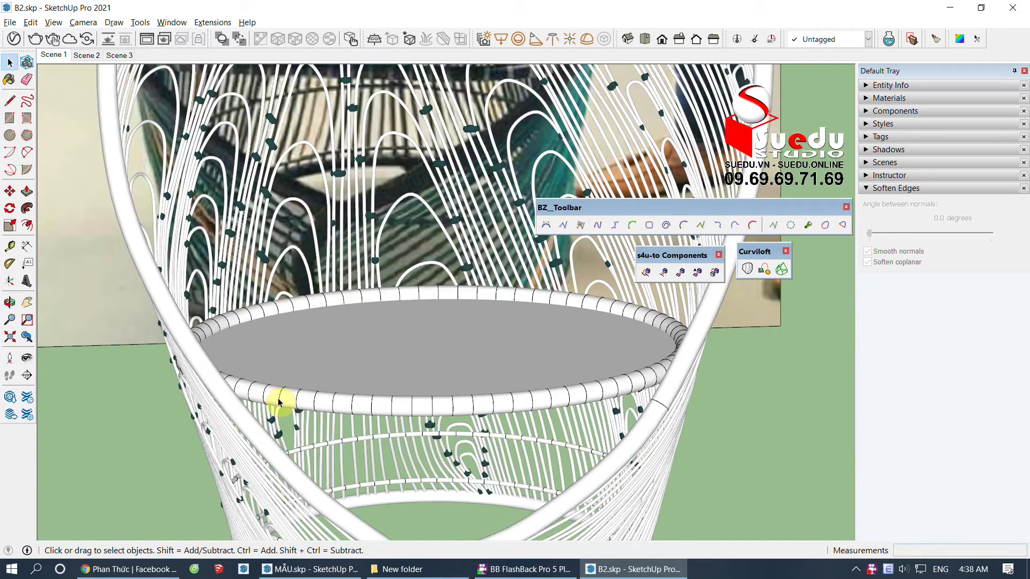
# Step: Delete the seat ring pipe and seat disk, then undo the deletion
pyautogui.click(278, 402)
pyautogui.moveTo(280, 402); pyautogui.dragTo(311, 423, button='middle')
pyautogui.press('Delete')
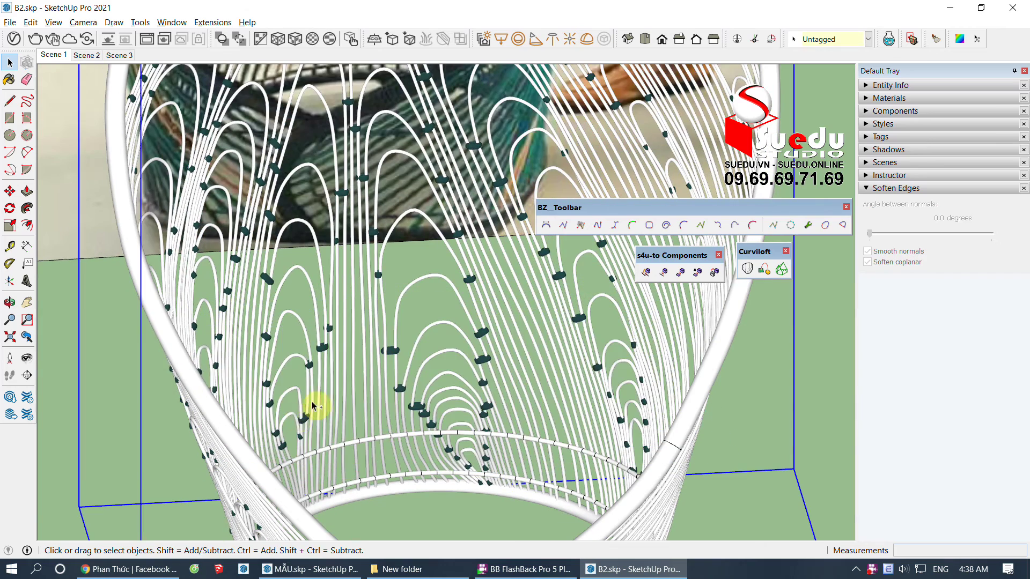
pyautogui.hotkey('ctrl', 'z')
# Step: Offset the seat face edge inward
pyautogui.scroll(2, 237, 413)
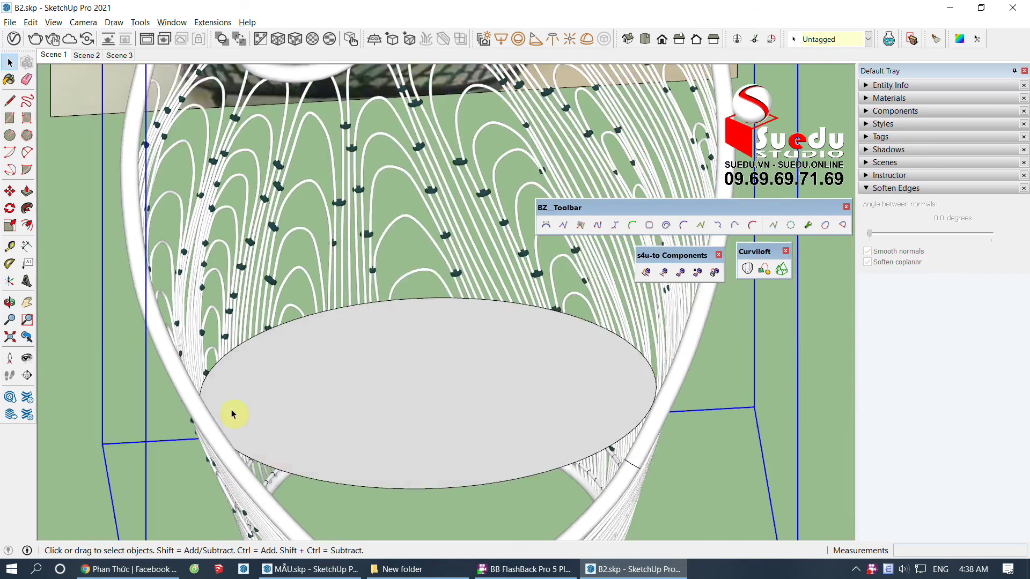
pyautogui.scroll(2, 212, 379)
pyautogui.scroll(2, 188, 363)
pyautogui.press('f')
pyautogui.click(192, 369)
pyautogui.press('Return')
pyautogui.press('space')
# Step: Select the inner seat face
pyautogui.scroll(1, 192, 369)
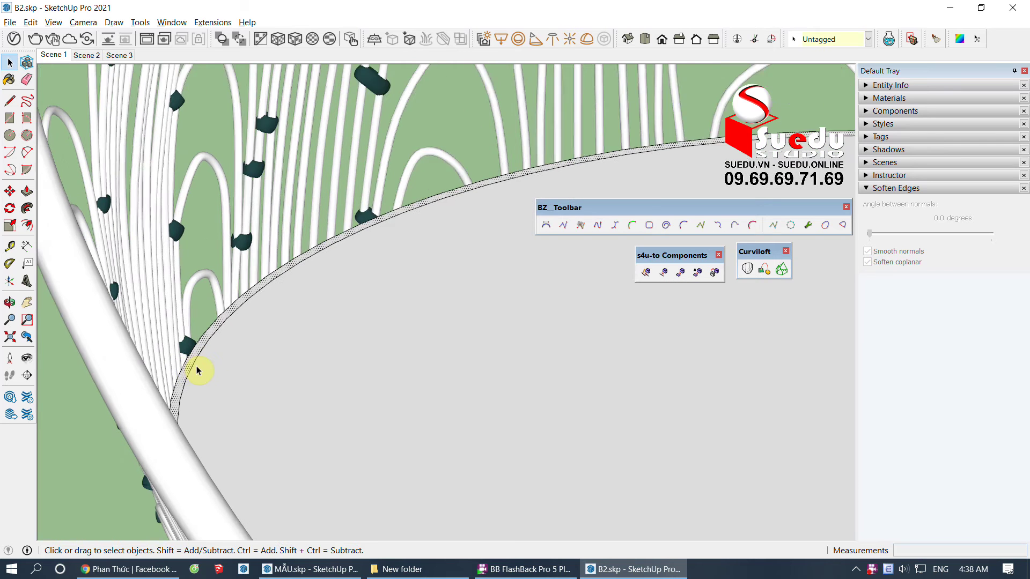
pyautogui.scroll(1, 185, 368)
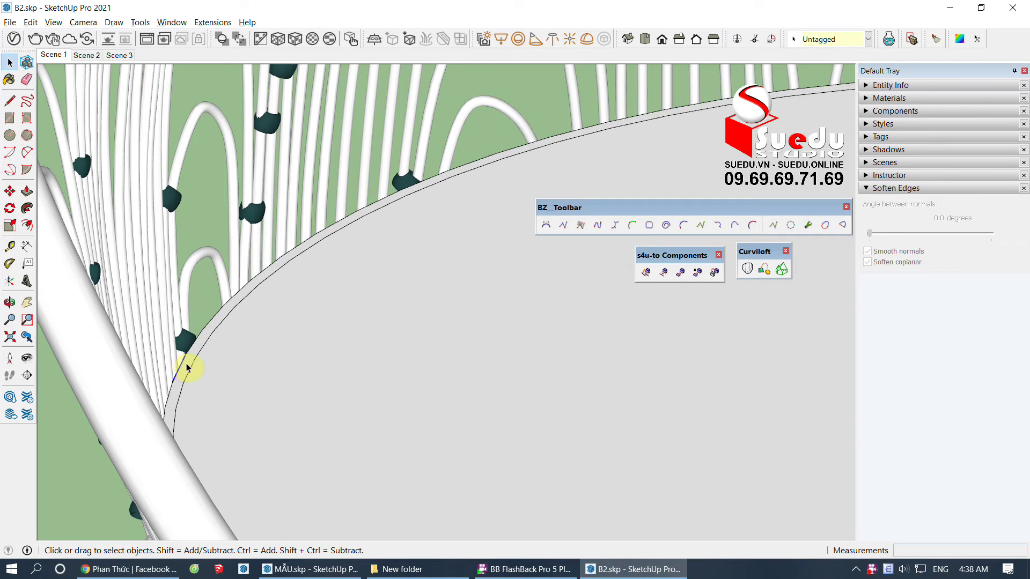
pyautogui.scroll(-1, 183, 371)
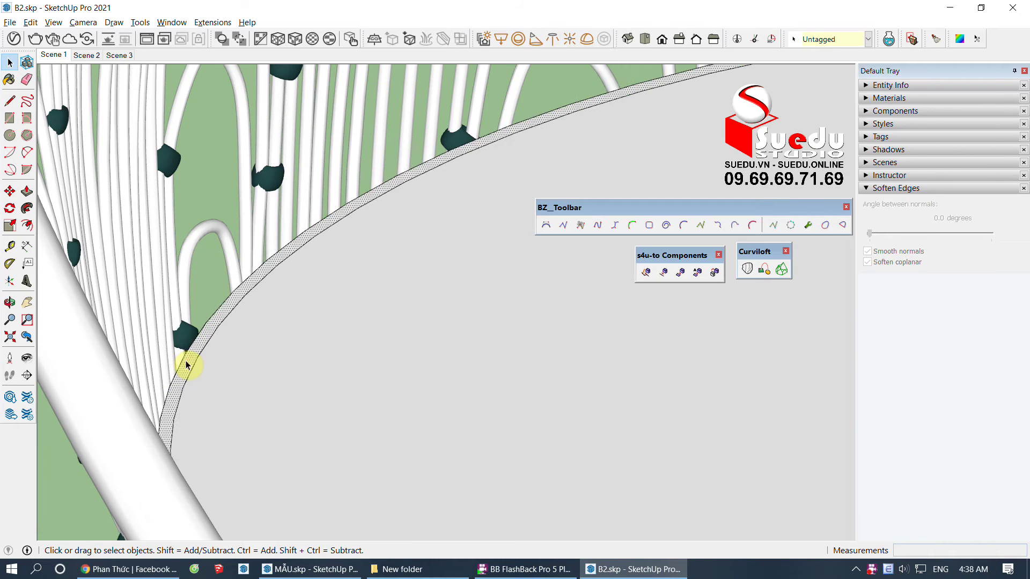
pyautogui.click(272, 364)
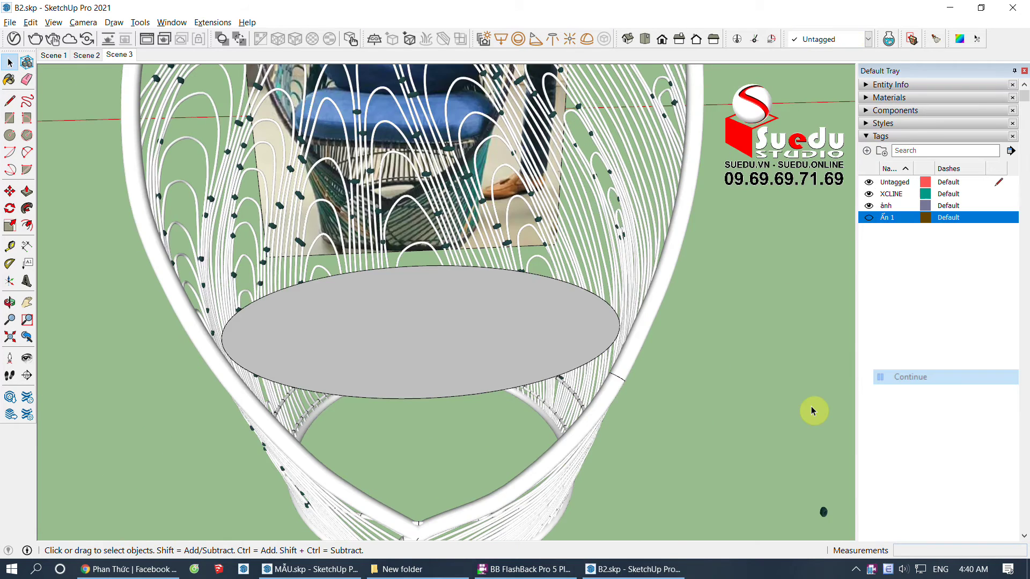
pyautogui.scroll(1, 353, 408)
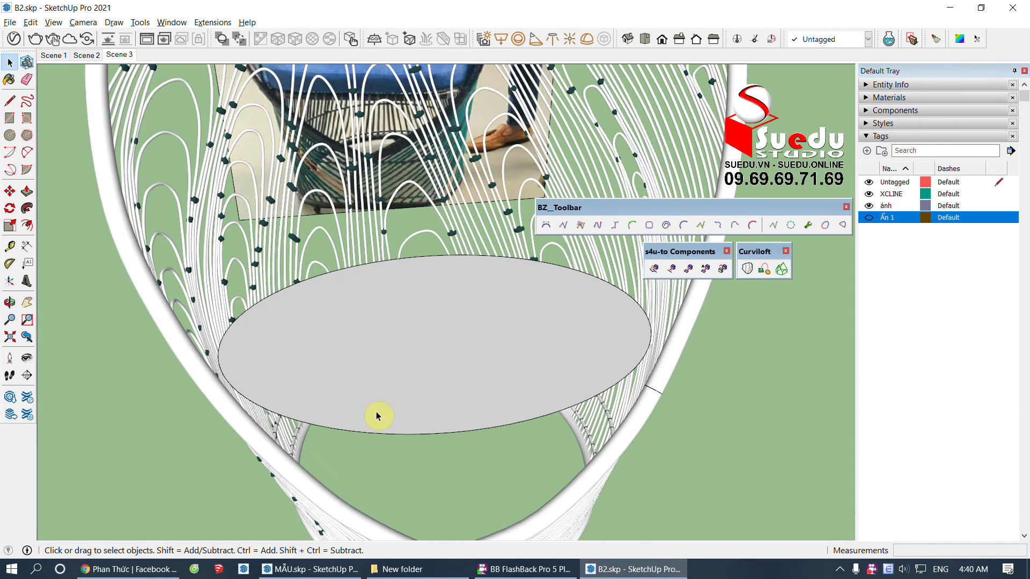
pyautogui.scroll(-2, 377, 417)
pyautogui.moveTo(427, 382)
pyautogui.mouseDown(button='middle')
pyautogui.moveTo(503, 416)
pyautogui.moveTo(338, 428)
pyautogui.moveTo(317, 370)
pyautogui.mouseUp(button='middle')
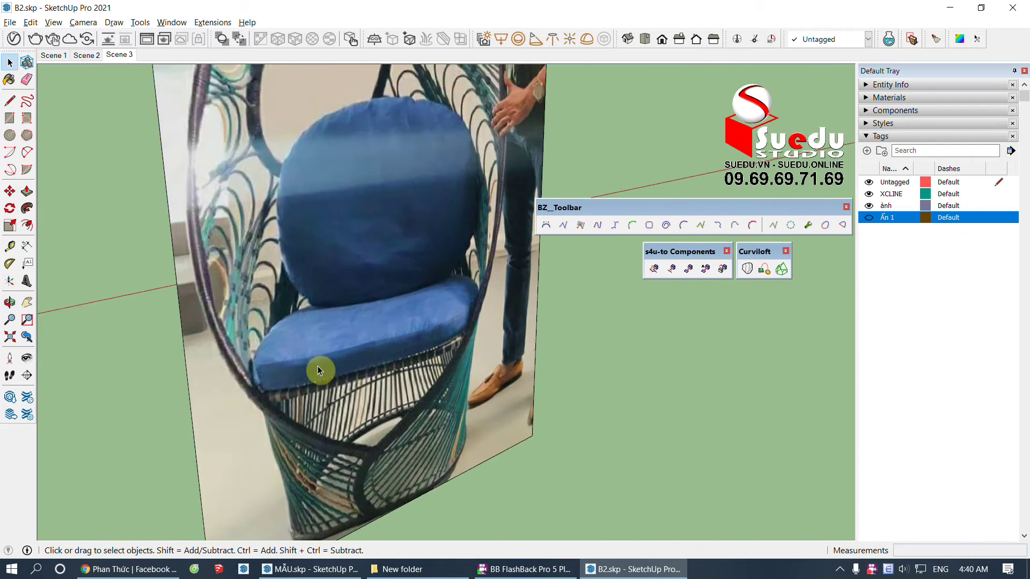
pyautogui.scroll(2, 322, 367)
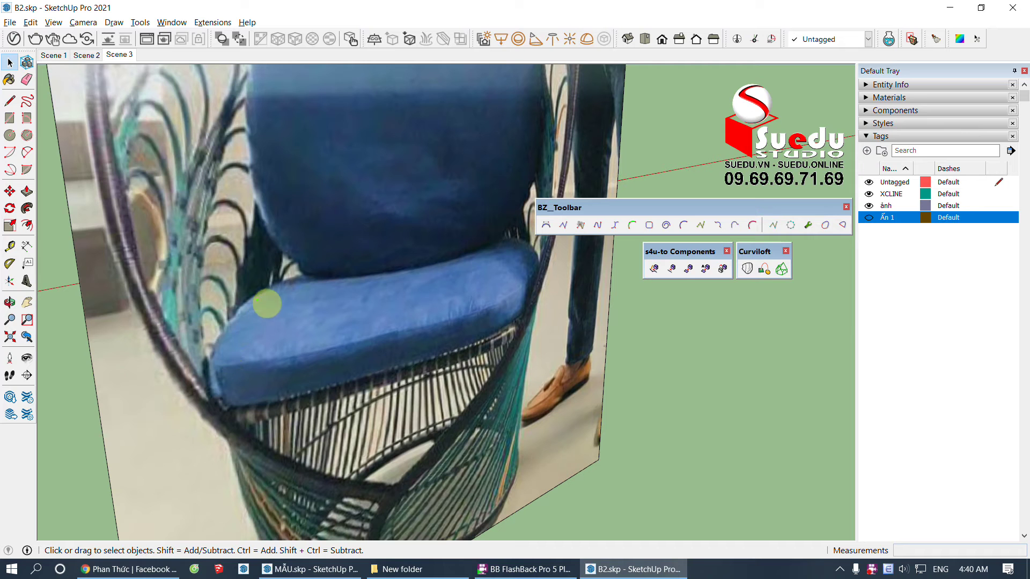
pyautogui.moveTo(257, 290); pyautogui.dragTo(231, 322)
pyautogui.moveTo(226, 360)
pyautogui.mouseDown()
pyautogui.moveTo(277, 366)
pyautogui.moveTo(425, 343)
pyautogui.moveTo(527, 310)
pyautogui.moveTo(538, 271)
pyautogui.moveTo(395, 260)
pyautogui.moveTo(271, 288)
pyautogui.mouseUp()
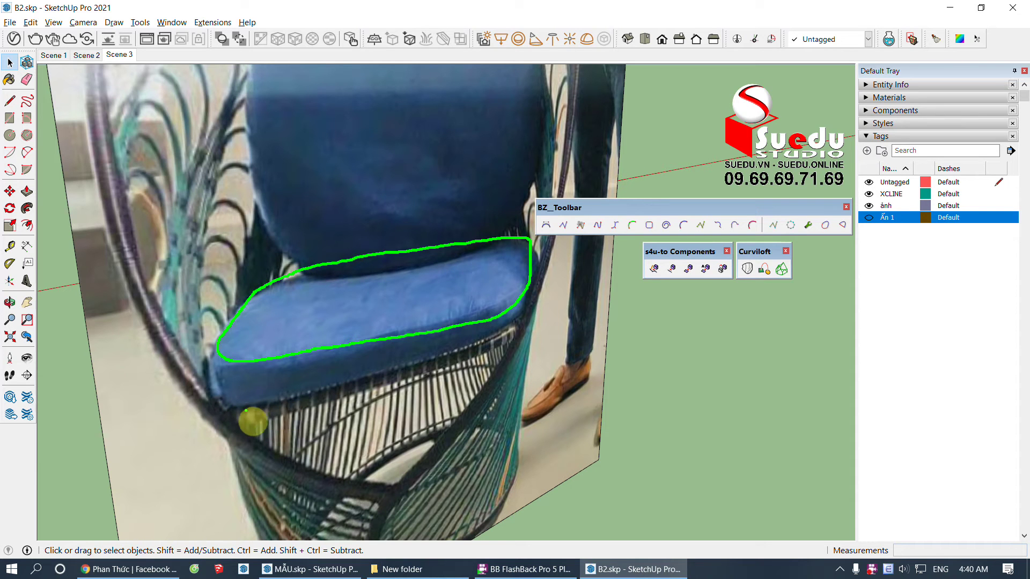
pyautogui.moveTo(232, 402)
pyautogui.mouseDown()
pyautogui.moveTo(266, 413)
pyautogui.moveTo(471, 352)
pyautogui.moveTo(500, 334)
pyautogui.mouseUp()
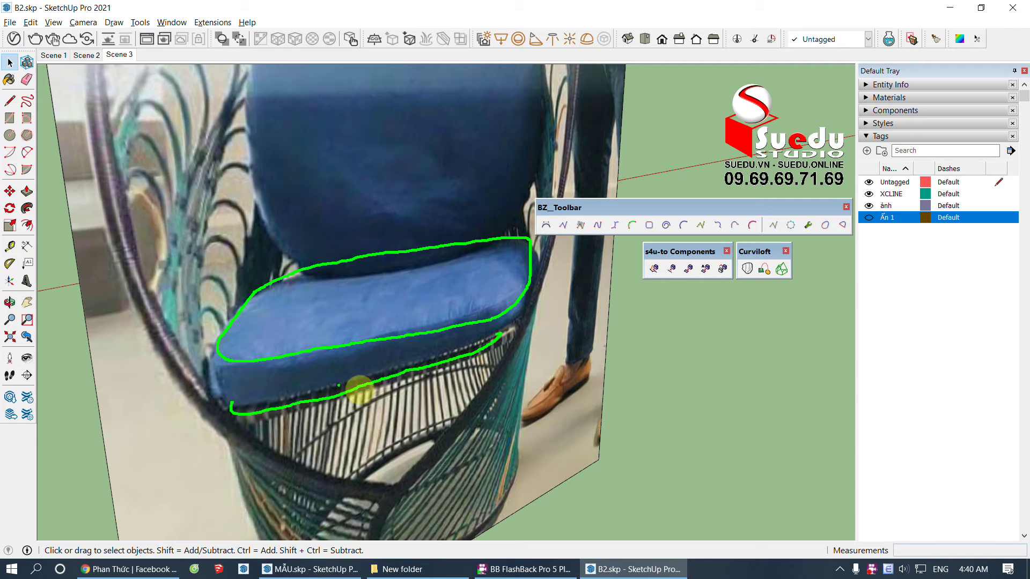
pyautogui.moveTo(271, 412)
pyautogui.mouseDown()
pyautogui.moveTo(322, 410)
pyautogui.moveTo(460, 367)
pyautogui.mouseUp()
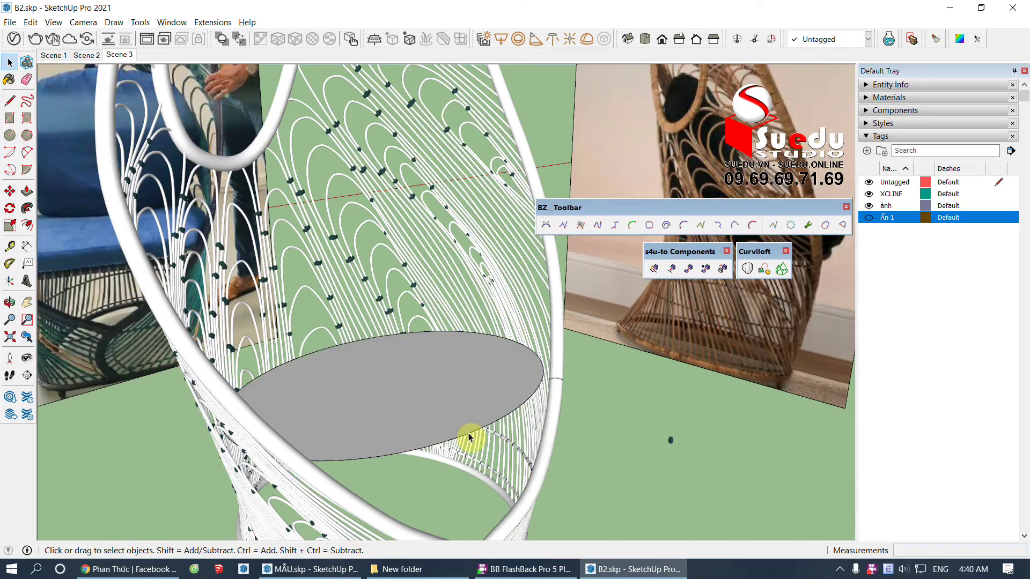
# Step: Enter the seat disc group and select its elliptical outline edge from below
pyautogui.click(471, 437)
pyautogui.moveTo(471, 436)
pyautogui.mouseDown(button='middle')
pyautogui.moveTo(379, 514)
pyautogui.moveTo(432, 414)
pyautogui.moveTo(365, 423)
pyautogui.moveTo(414, 395)
pyautogui.moveTo(465, 397)
pyautogui.mouseUp(button='middle')
pyautogui.doubleClick(436, 394)
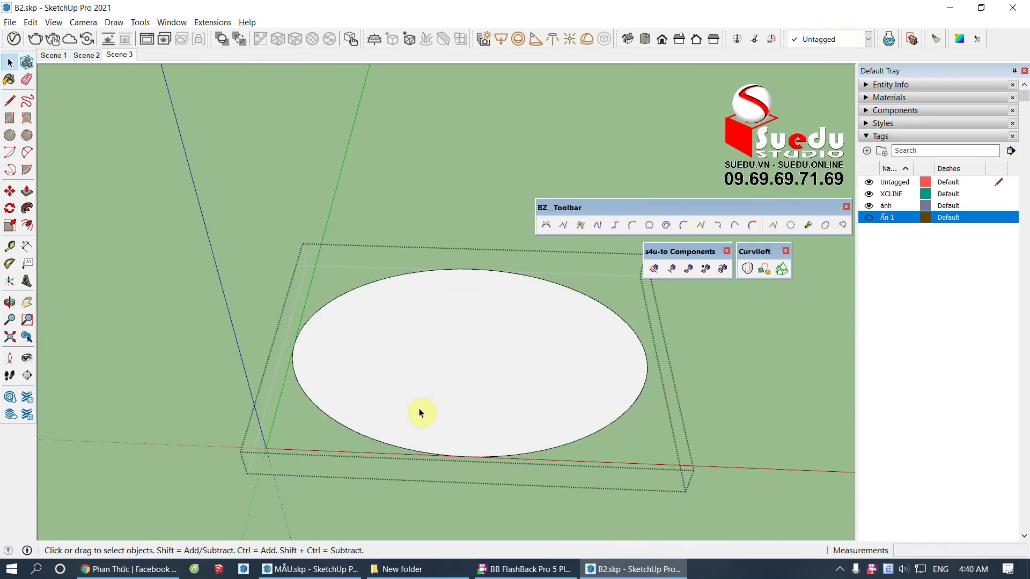
pyautogui.moveTo(438, 461)
pyautogui.mouseDown(button='middle')
pyautogui.moveTo(548, 433)
pyautogui.moveTo(306, 449)
pyautogui.moveTo(398, 388)
pyautogui.moveTo(483, 390)
pyautogui.mouseUp(button='middle')
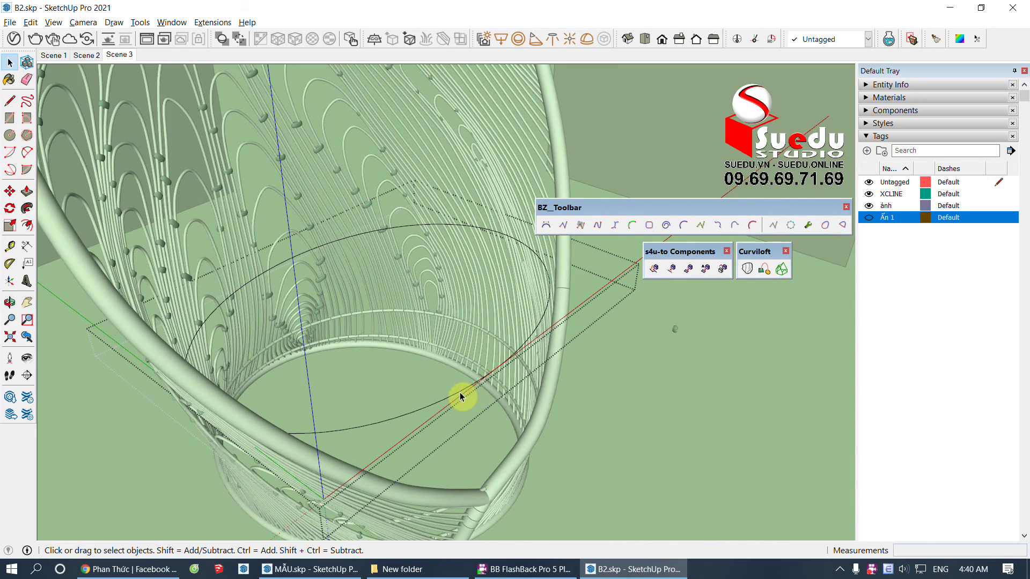
pyautogui.click(460, 394)
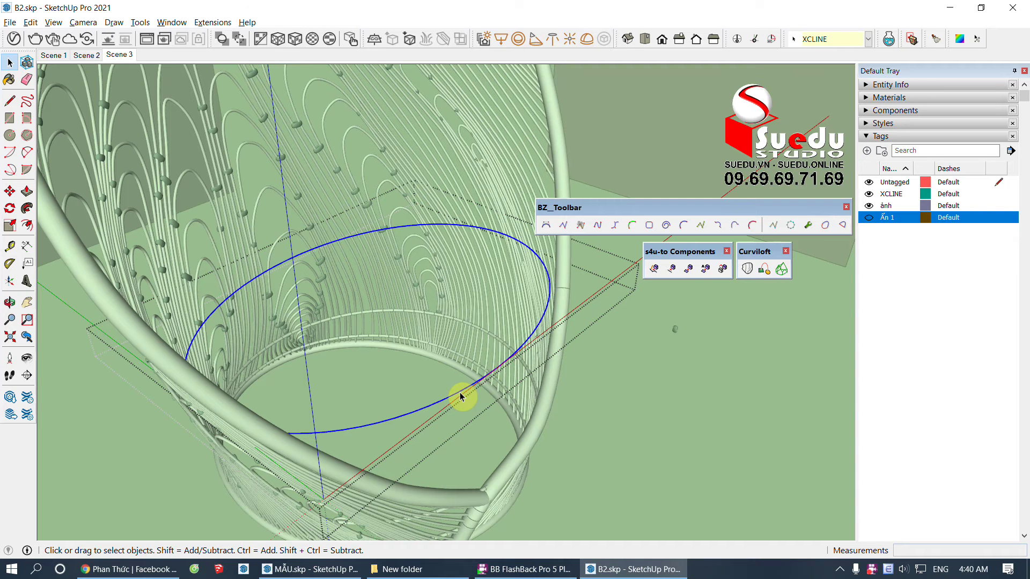
# Step: Show the Vertex Tools² Edit toolbar and move it aside
pyautogui.rightClick(509, 39)
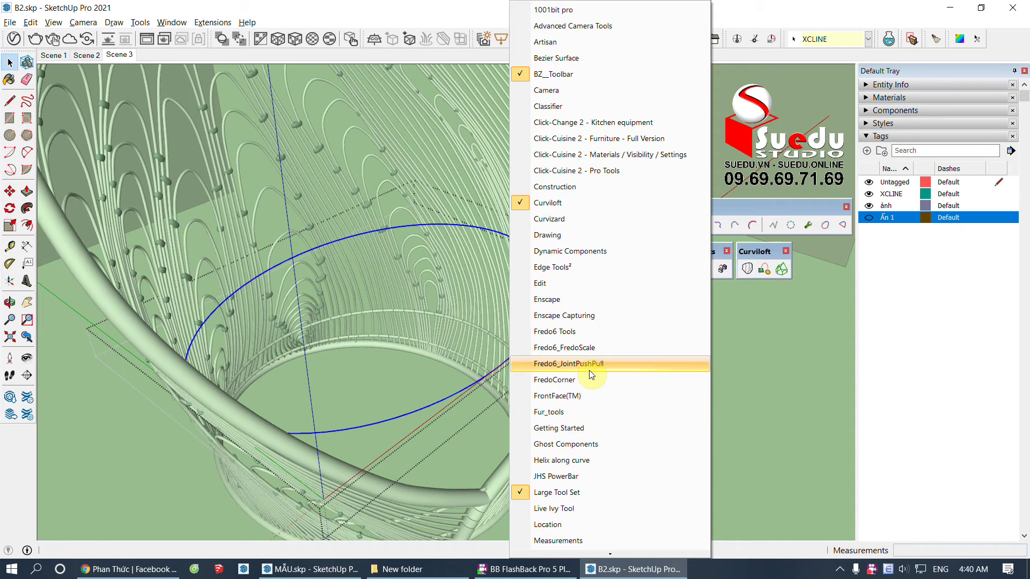
pyautogui.scroll(-2, 592, 374)
pyautogui.scroll(-5, 590, 371)
pyautogui.scroll(-5, 590, 371)
pyautogui.scroll(-2, 588, 370)
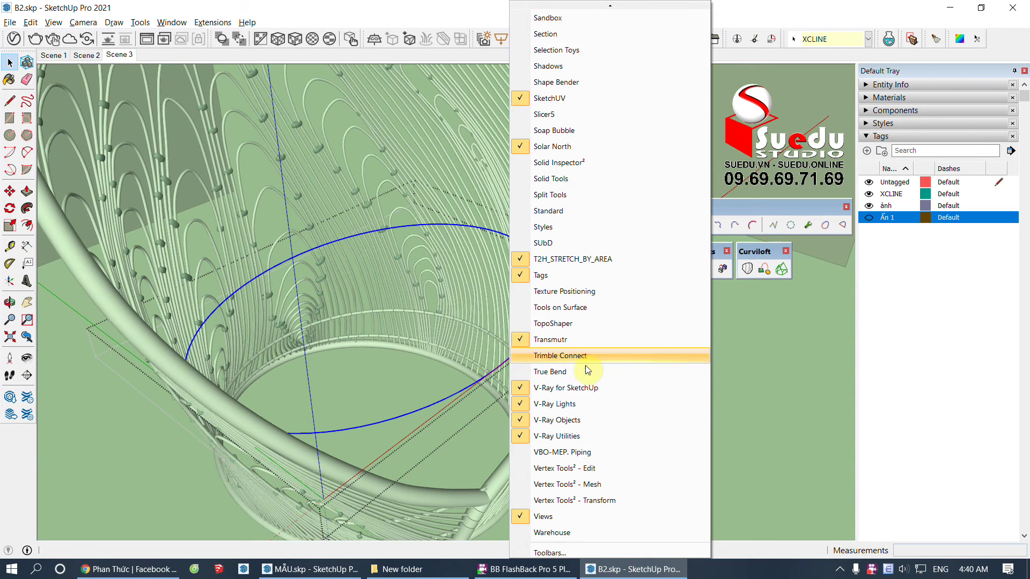
pyautogui.scroll(-1, 588, 370)
pyautogui.click(560, 455)
pyautogui.moveTo(617, 400); pyautogui.dragTo(487, 239)
# Step: Show the Vertex Tools² Mesh toolbar next to the Edit tools
pyautogui.rightClick(548, 49)
pyautogui.scroll(-6, 593, 429)
pyautogui.scroll(-16, 594, 488)
pyautogui.scroll(-8, 598, 483)
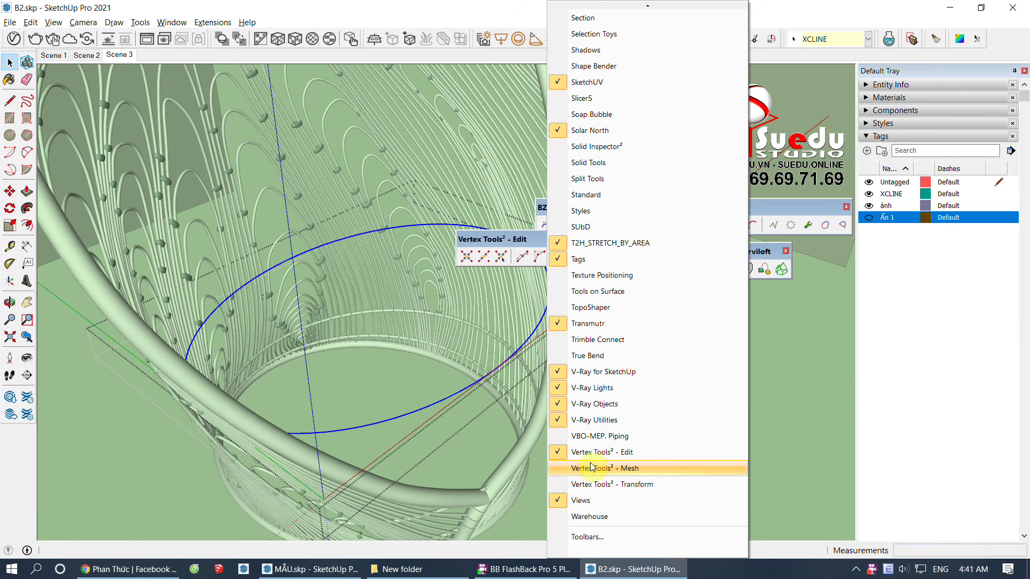
pyautogui.click(593, 469)
pyautogui.moveTo(597, 375); pyautogui.dragTo(616, 231)
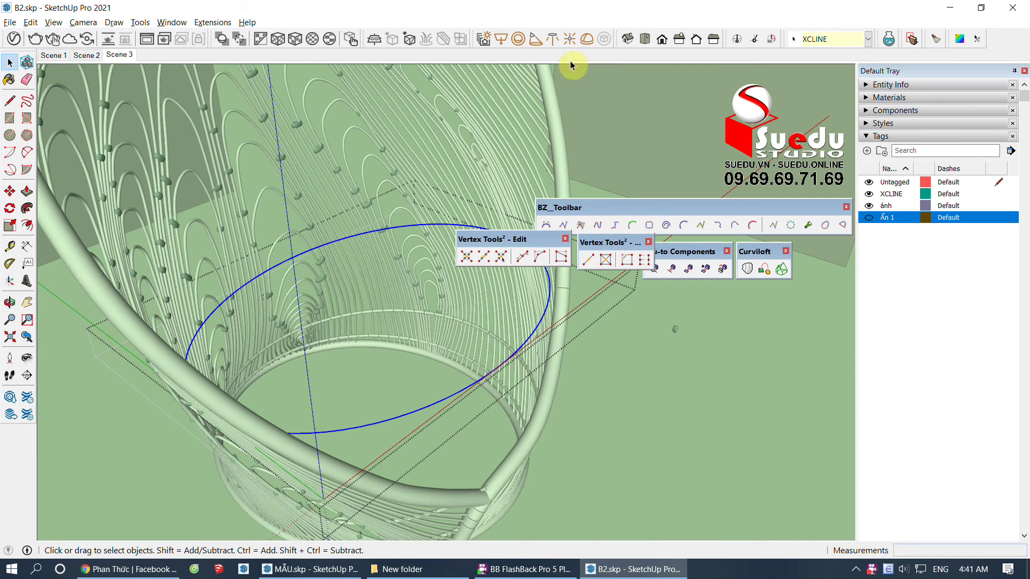
# Step: Show the Vertex Tools² Transform toolbar and group all three Vertex Tools² sets
pyautogui.rightClick(568, 58)
pyautogui.scroll(-5, 635, 352)
pyautogui.scroll(-5, 649, 379)
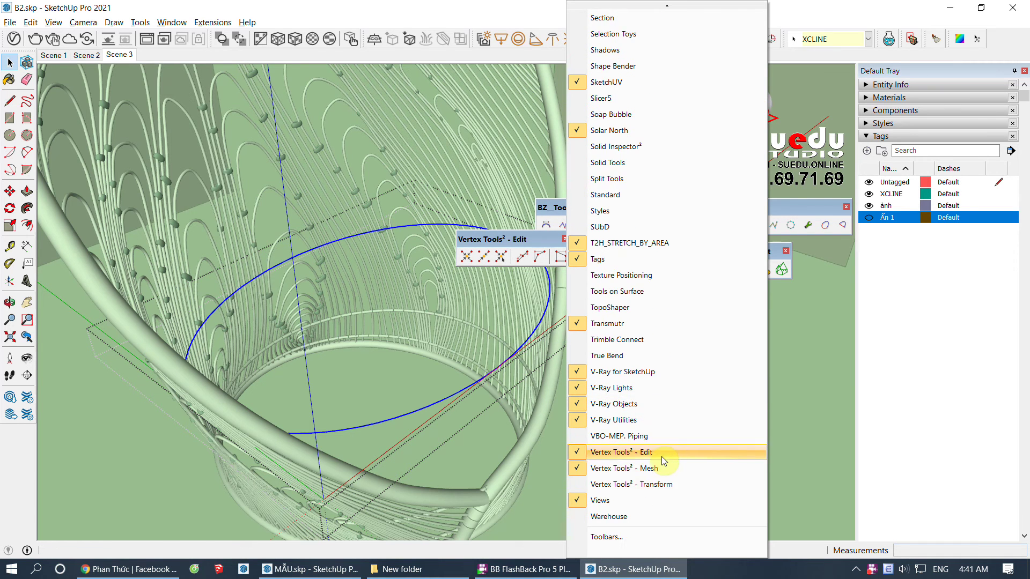
pyautogui.click(617, 486)
pyautogui.moveTo(547, 310); pyautogui.dragTo(389, 245)
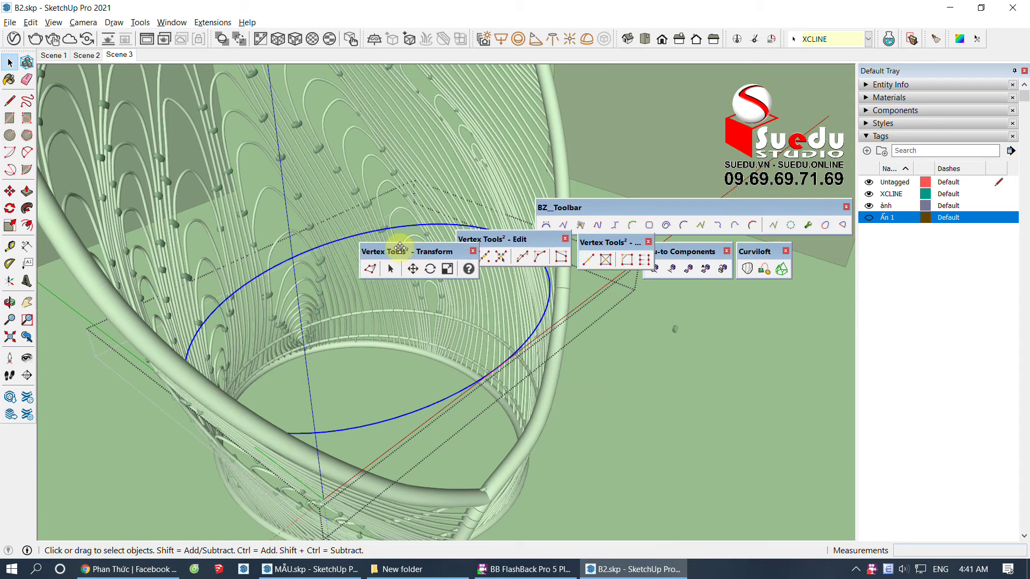
pyautogui.moveTo(492, 240); pyautogui.dragTo(739, 444)
pyautogui.moveTo(606, 242); pyautogui.dragTo(776, 409)
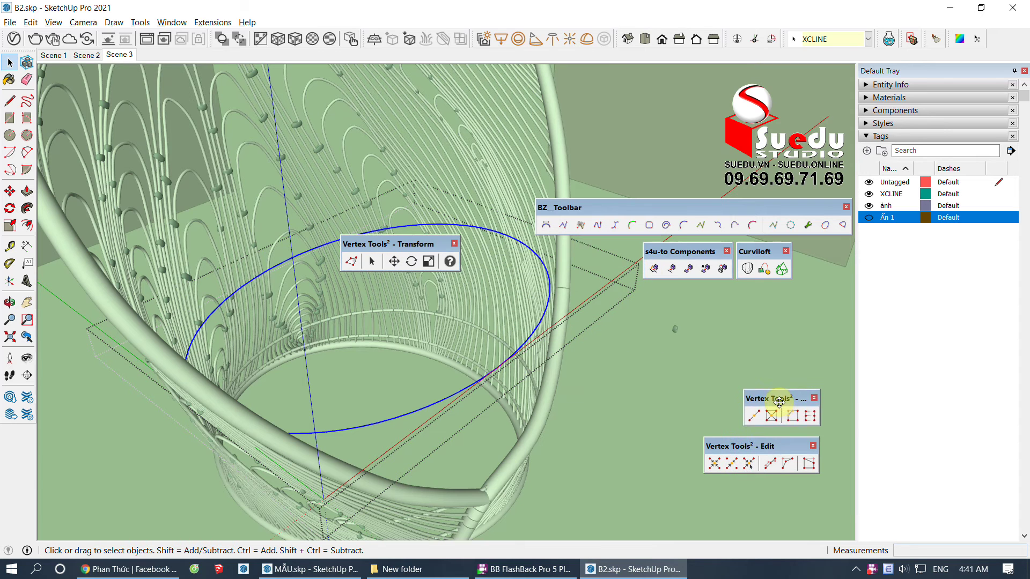
pyautogui.moveTo(403, 244); pyautogui.dragTo(580, 347)
pyautogui.moveTo(637, 377); pyautogui.dragTo(745, 431)
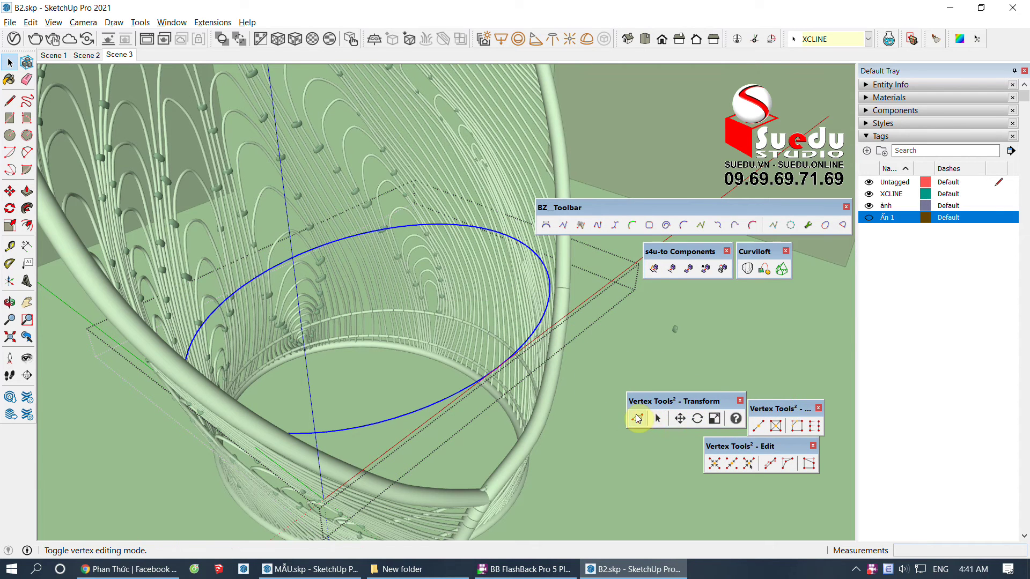
# Step: Switch on vertex mode and try editing the ellipse's vertices, then exit
pyautogui.click(637, 419)
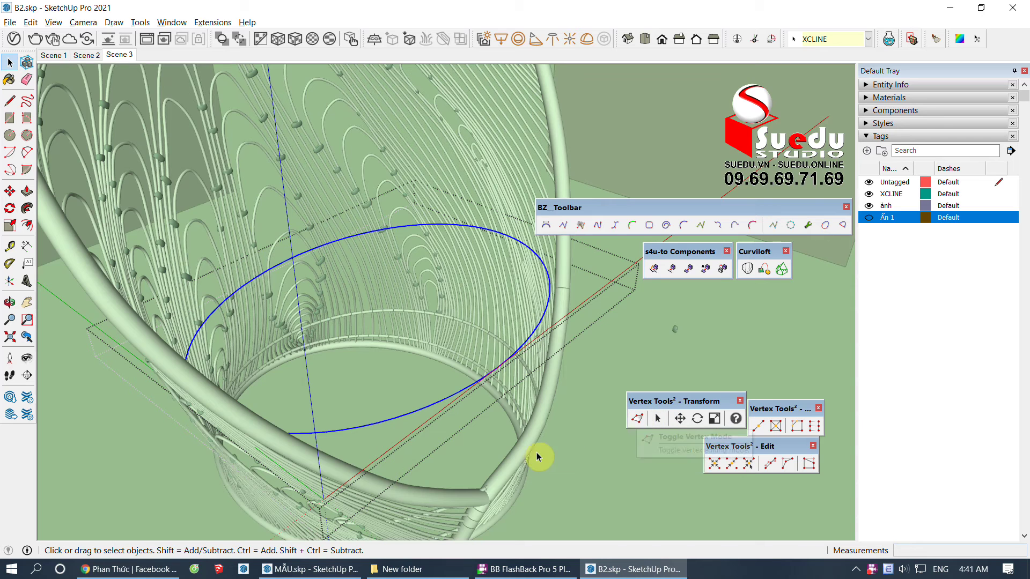
pyautogui.doubleClick(470, 392)
pyautogui.scroll(3, 466, 391)
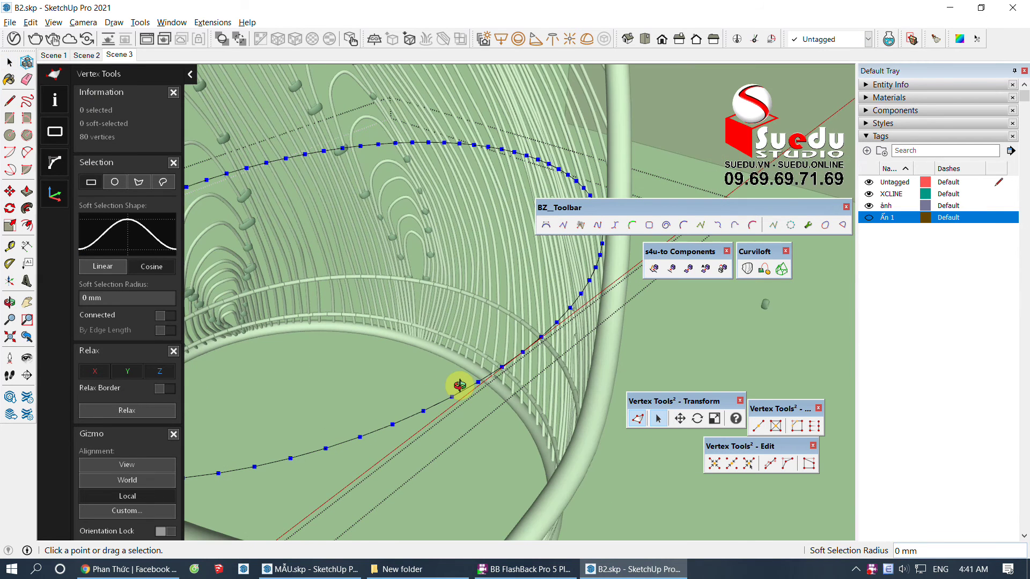
pyautogui.press('space')
# Step: Edit the ellipse's 80 vertices and select three vertices at its front
pyautogui.click(420, 434)
pyautogui.moveTo(419, 434)
pyautogui.mouseDown(button='middle')
pyautogui.moveTo(363, 426)
pyautogui.moveTo(455, 414)
pyautogui.moveTo(381, 428)
pyautogui.moveTo(368, 368)
pyautogui.moveTo(368, 405)
pyautogui.moveTo(460, 421)
pyautogui.moveTo(410, 405)
pyautogui.mouseUp(button='middle')
pyautogui.doubleClick(386, 420)
pyautogui.click(387, 413)
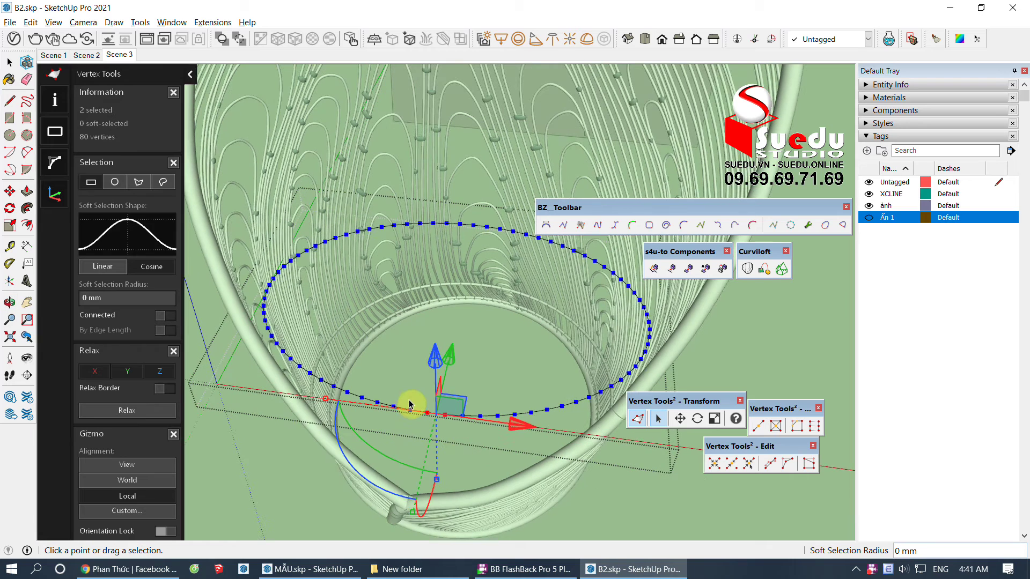
pyautogui.keyDown('shift'); pyautogui.click(431, 408); pyautogui.keyUp('shift')
pyautogui.moveTo(423, 368)
pyautogui.mouseDown(button='middle')
pyautogui.moveTo(481, 336)
pyautogui.moveTo(465, 407)
pyautogui.moveTo(494, 398)
pyautogui.moveTo(522, 223)
pyautogui.moveTo(504, 218)
pyautogui.moveTo(467, 359)
pyautogui.moveTo(476, 327)
pyautogui.mouseUp(button='middle')
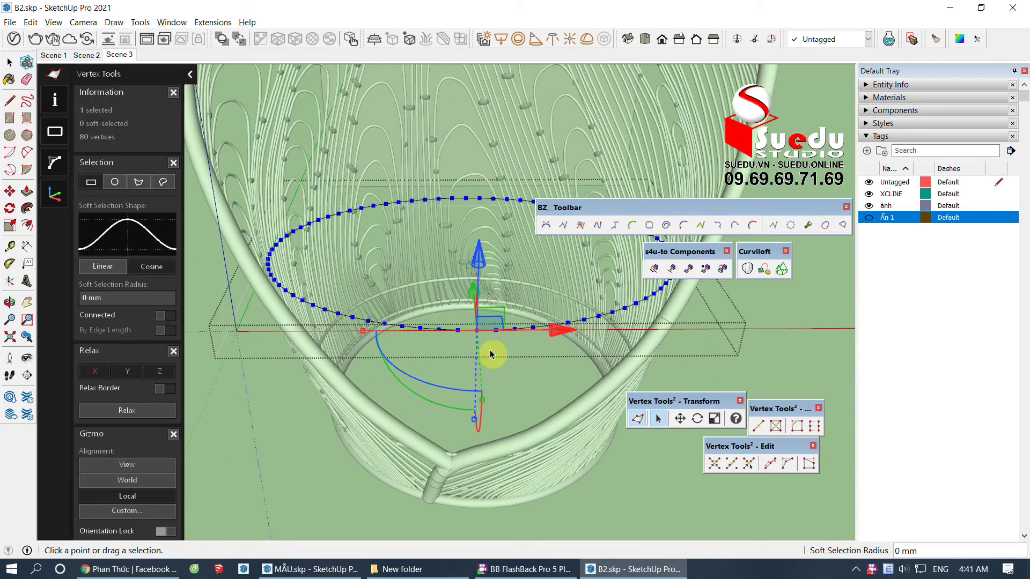
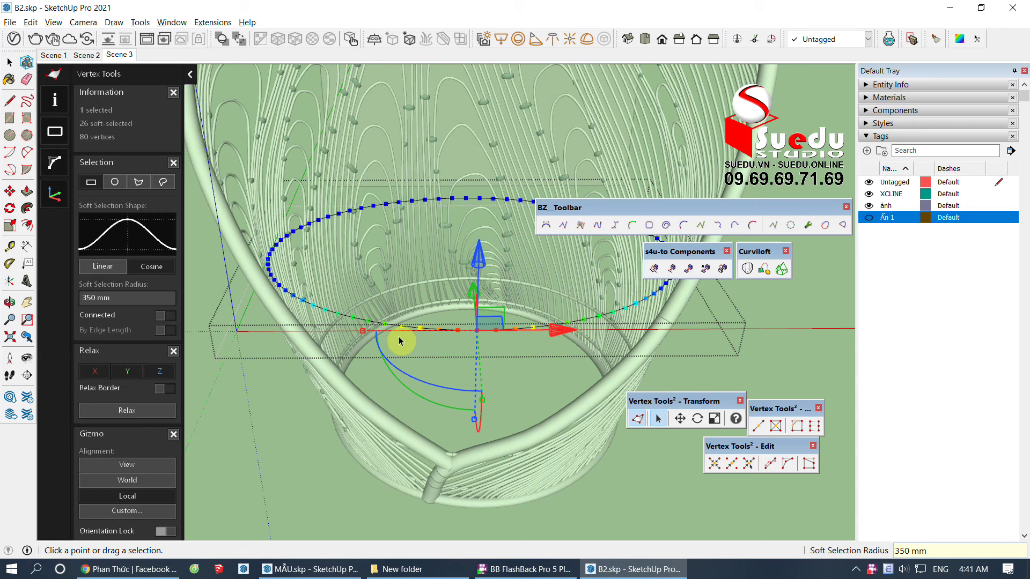
# Step: Select vertices on the ring's right and left sides and push them along one axis
pyautogui.moveTo(487, 352); pyautogui.dragTo(375, 430, button='middle')
pyautogui.moveTo(366, 367); pyautogui.dragTo(423, 392)
pyautogui.moveTo(423, 392)
pyautogui.mouseDown(button='middle')
pyautogui.moveTo(579, 420)
pyautogui.moveTo(542, 403)
pyautogui.moveTo(554, 406)
pyautogui.mouseUp(button='middle')
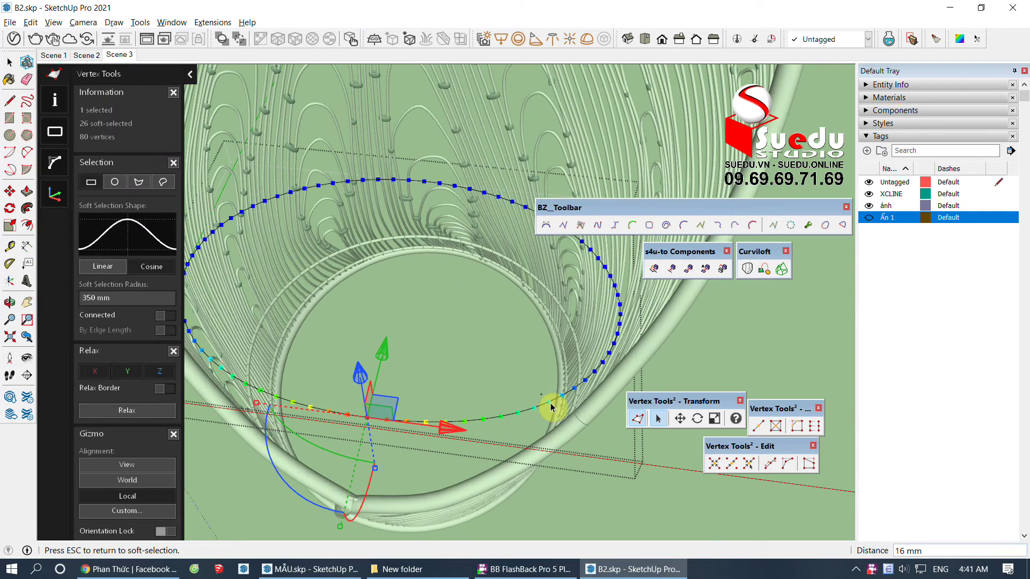
pyautogui.click(553, 406)
pyautogui.keyDown('shift'); pyautogui.click(232, 377); pyautogui.keyUp('shift')
pyautogui.moveTo(231, 378)
pyautogui.mouseDown(button='middle')
pyautogui.moveTo(368, 437)
pyautogui.moveTo(420, 395)
pyautogui.mouseUp(button='middle')
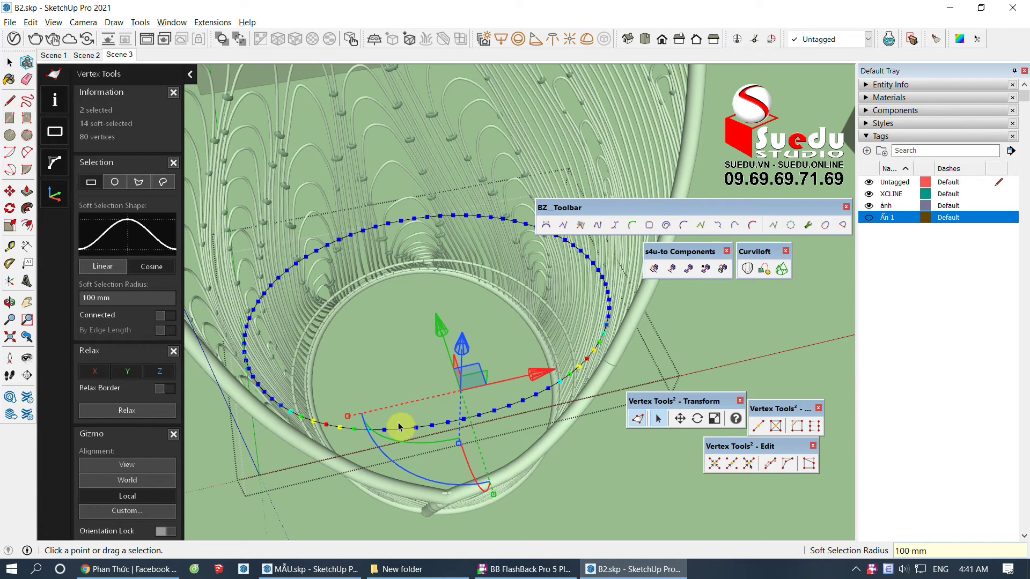
pyautogui.moveTo(444, 338); pyautogui.dragTo(453, 420)
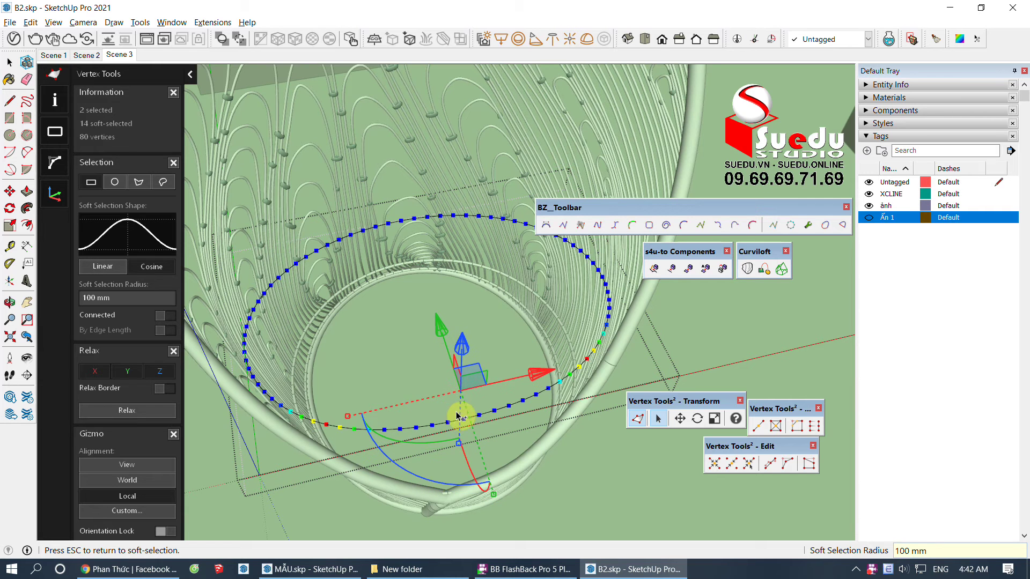
# Step: Move two front ring vertices to flatten the front edge, then orbit to check the profile
pyautogui.scroll(1, 333, 422)
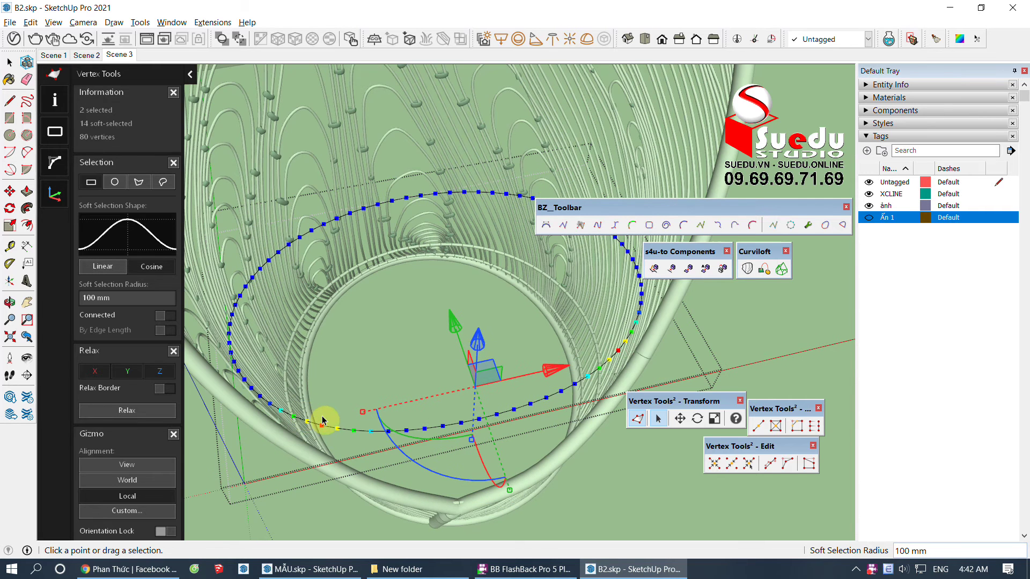
pyautogui.click(324, 429)
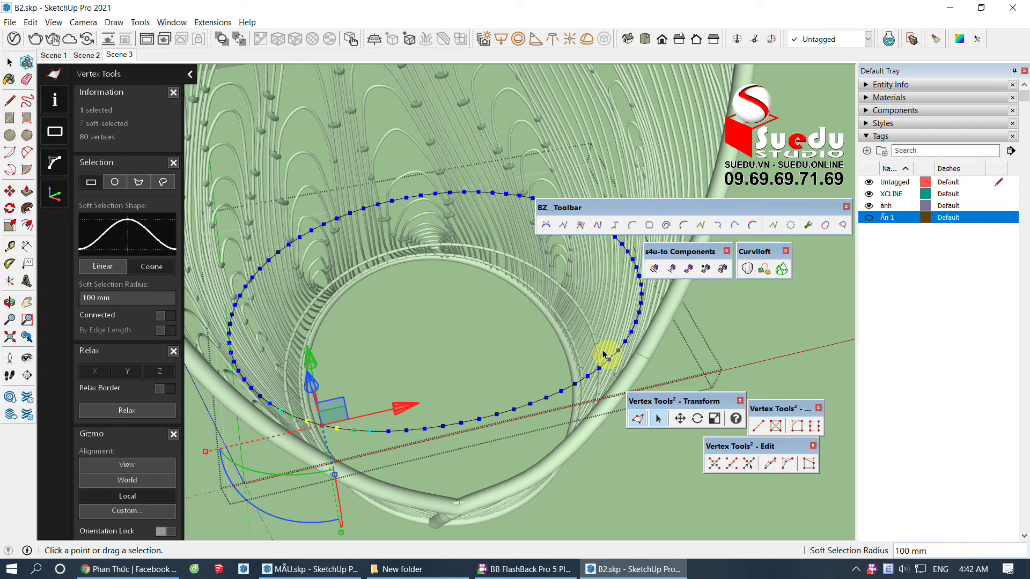
pyautogui.keyDown('ctrl'); pyautogui.moveTo(618, 368); pyautogui.dragTo(619, 369); pyautogui.keyUp('ctrl')
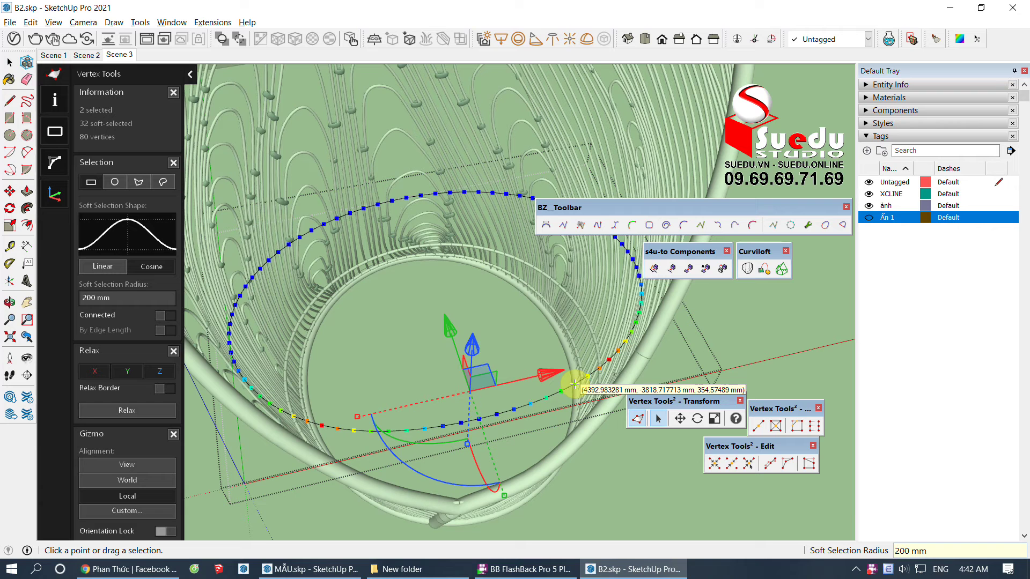
pyautogui.moveTo(454, 342); pyautogui.dragTo(460, 349)
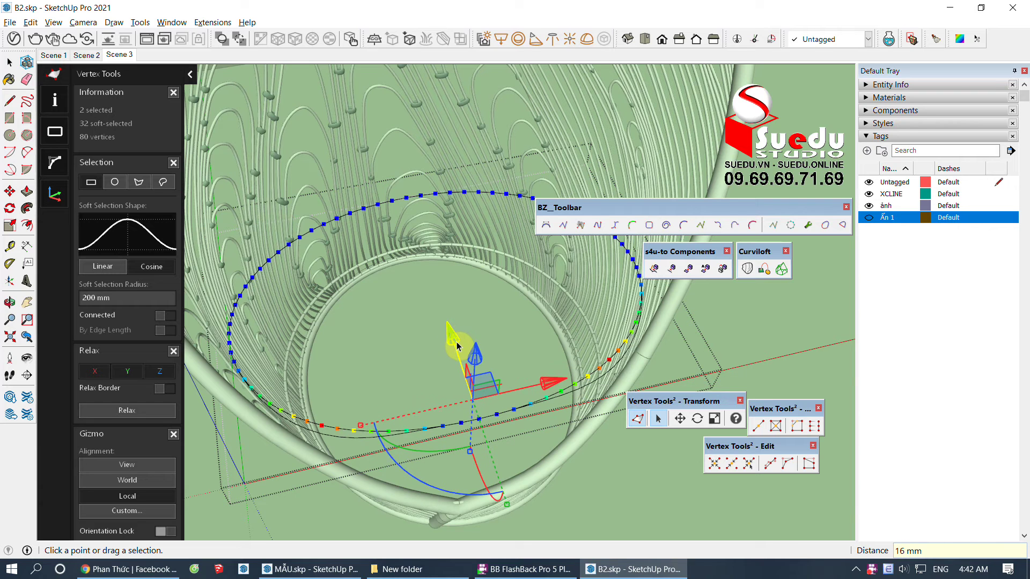
pyautogui.moveTo(409, 395)
pyautogui.mouseDown(button='middle')
pyautogui.moveTo(595, 375)
pyautogui.moveTo(609, 345)
pyautogui.moveTo(460, 361)
pyautogui.moveTo(586, 253)
pyautogui.moveTo(524, 315)
pyautogui.moveTo(489, 307)
pyautogui.moveTo(511, 329)
pyautogui.mouseUp(button='middle')
pyautogui.scroll(2, 489, 307)
pyautogui.scroll(1, 483, 301)
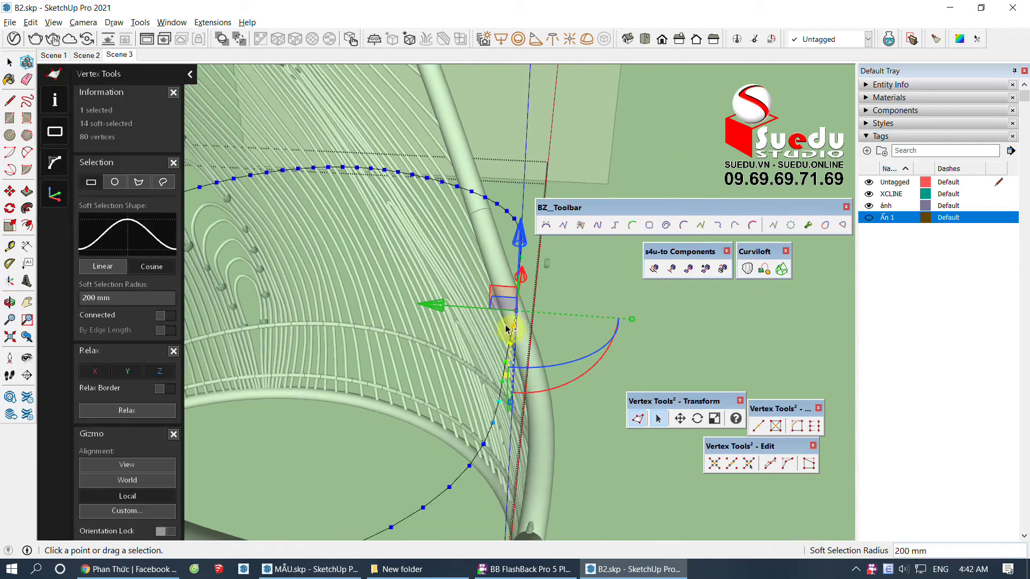
pyautogui.moveTo(439, 308)
pyautogui.mouseDown(button='middle')
pyautogui.moveTo(444, 352)
pyautogui.moveTo(18, 448)
pyautogui.moveTo(299, 421)
pyautogui.moveTo(161, 448)
pyautogui.moveTo(235, 161)
pyautogui.mouseUp(button='middle')
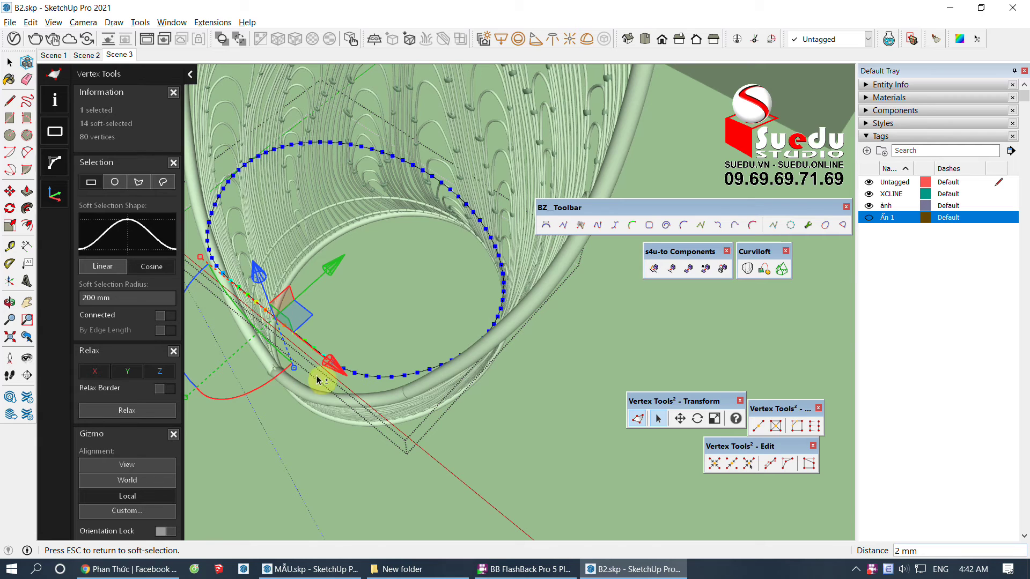
pyautogui.moveTo(361, 361)
pyautogui.mouseDown(button='middle')
pyautogui.moveTo(588, 113)
pyautogui.moveTo(490, 368)
pyautogui.moveTo(432, 363)
pyautogui.mouseUp(button='middle')
pyautogui.press('space')
# Step: Run Pipe Along Path on the oval ring curve and select the resulting tube ring
pyautogui.click(369, 372)
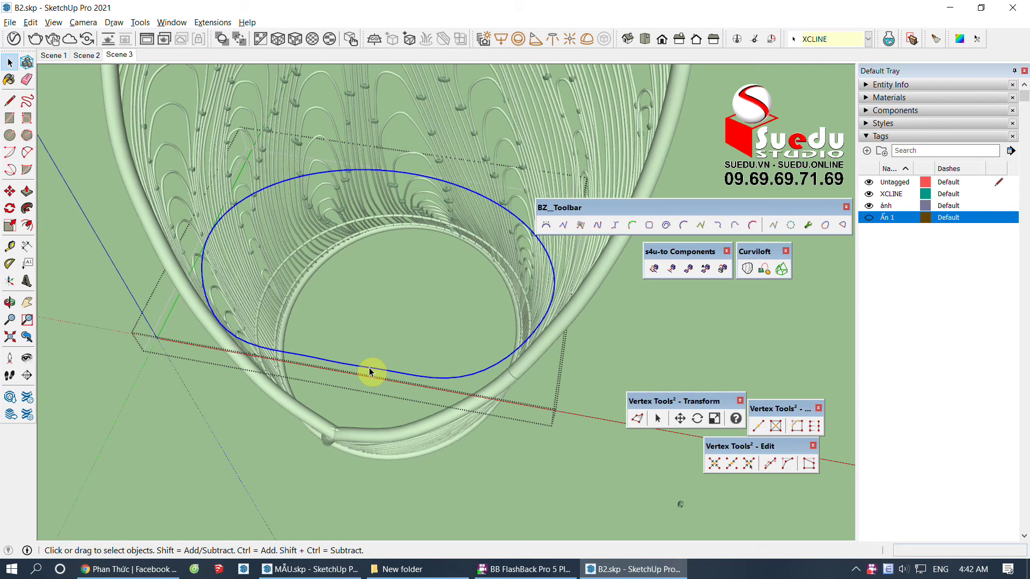
pyautogui.moveTo(368, 373); pyautogui.dragTo(458, 306, button='middle')
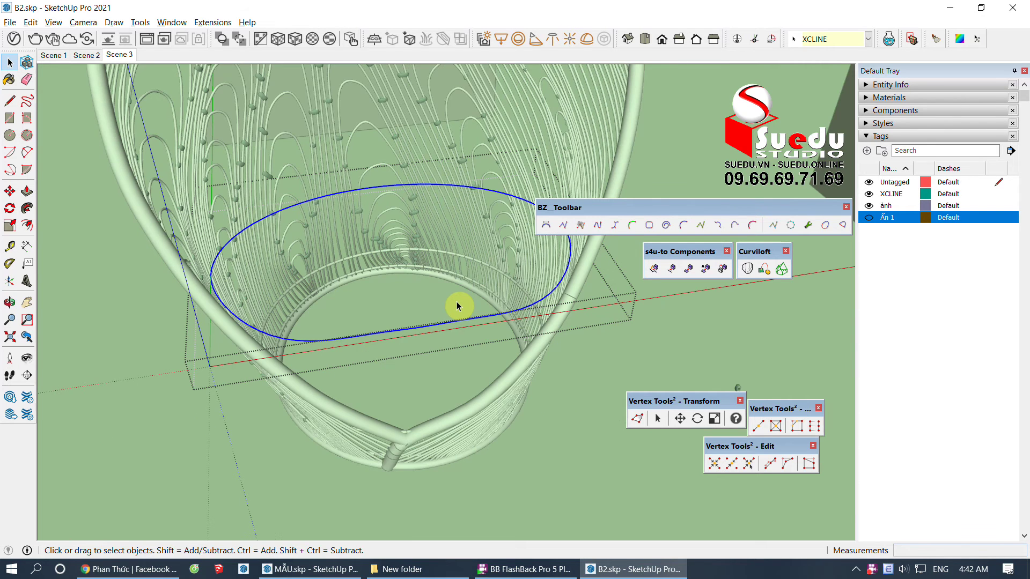
pyautogui.press('p')
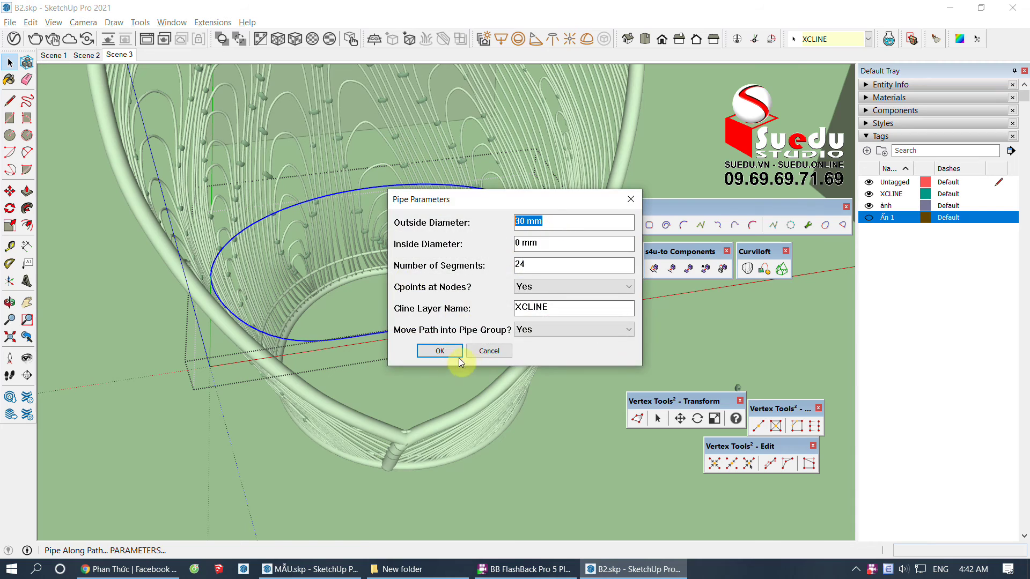
pyautogui.click(440, 351)
pyautogui.moveTo(341, 421)
pyautogui.mouseDown(button='middle')
pyautogui.moveTo(498, 224)
pyautogui.moveTo(430, 195)
pyautogui.moveTo(298, 324)
pyautogui.moveTo(239, 428)
pyautogui.moveTo(277, 412)
pyautogui.mouseUp(button='middle')
pyautogui.scroll(2, 275, 325)
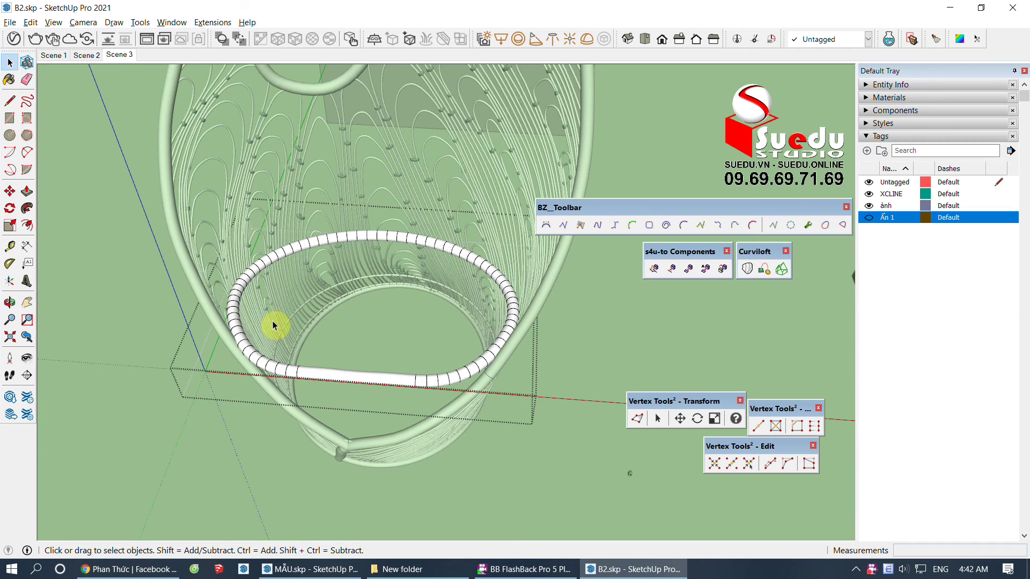
pyautogui.click(338, 378)
pyautogui.doubleClick(333, 375)
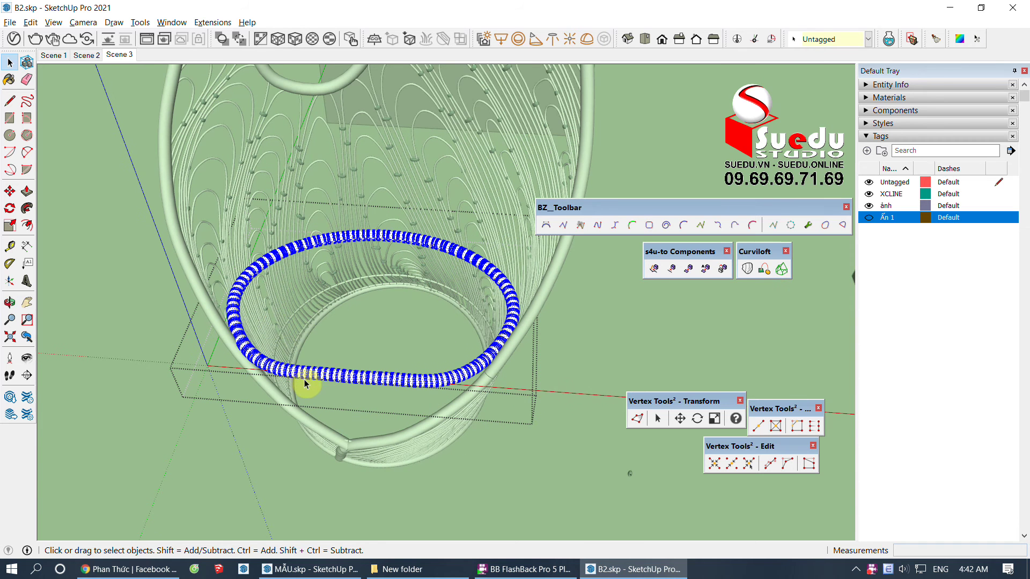
pyautogui.press('m')
pyautogui.press('space')
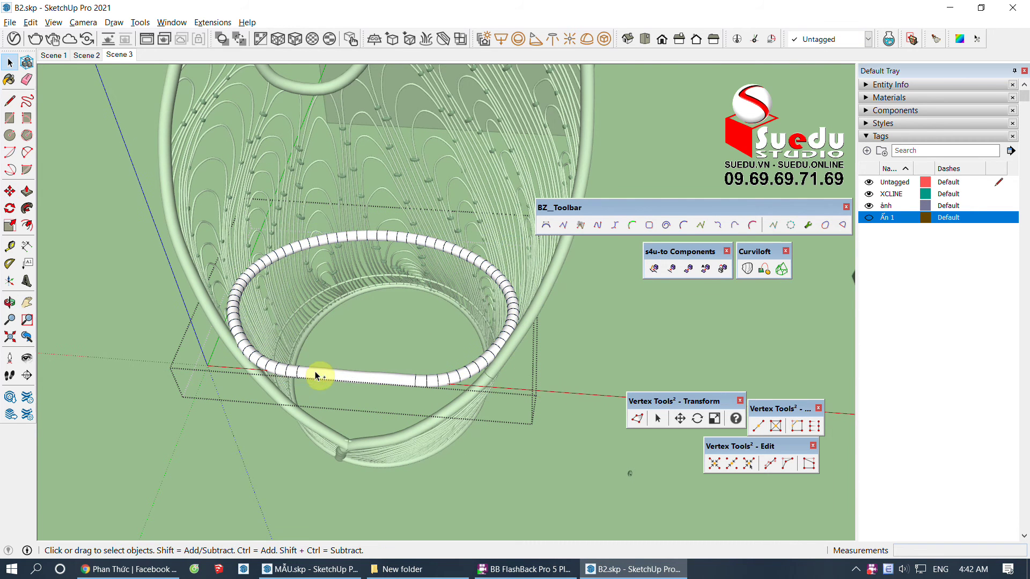
pyautogui.scroll(2, 305, 379)
pyautogui.scroll(1, 322, 380)
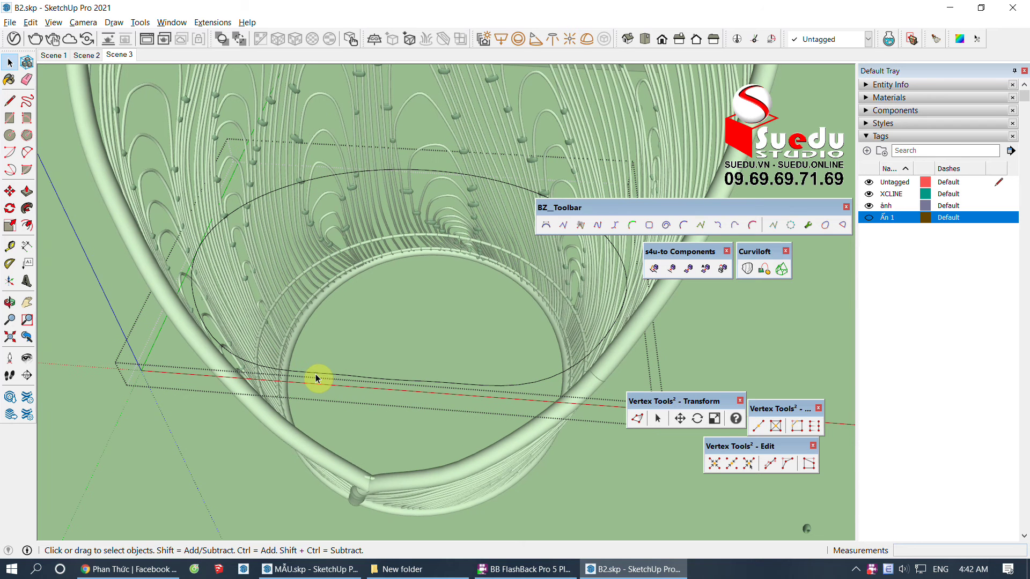
# Step: Re-pipe the oval curve at 30 mm with Move Path into Pipe Group set to No
pyautogui.click(316, 378)
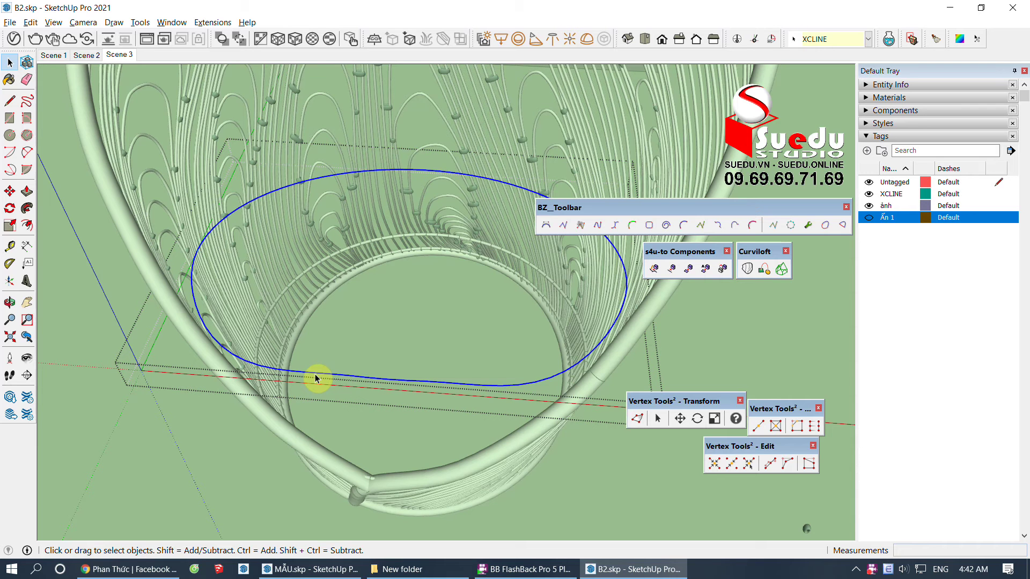
pyautogui.press('p')
pyautogui.click(528, 334)
pyautogui.click(532, 354)
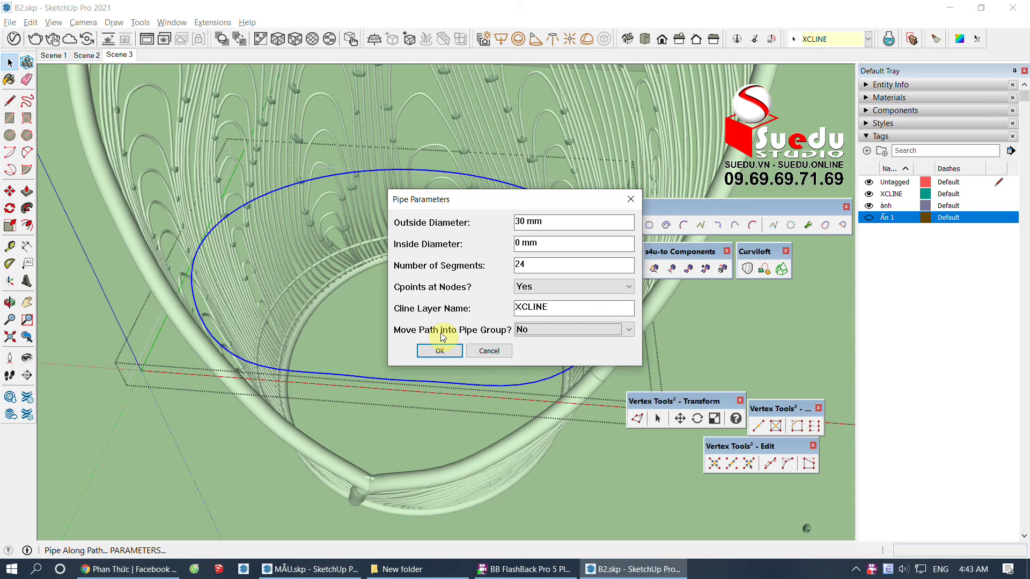
pyautogui.click(439, 351)
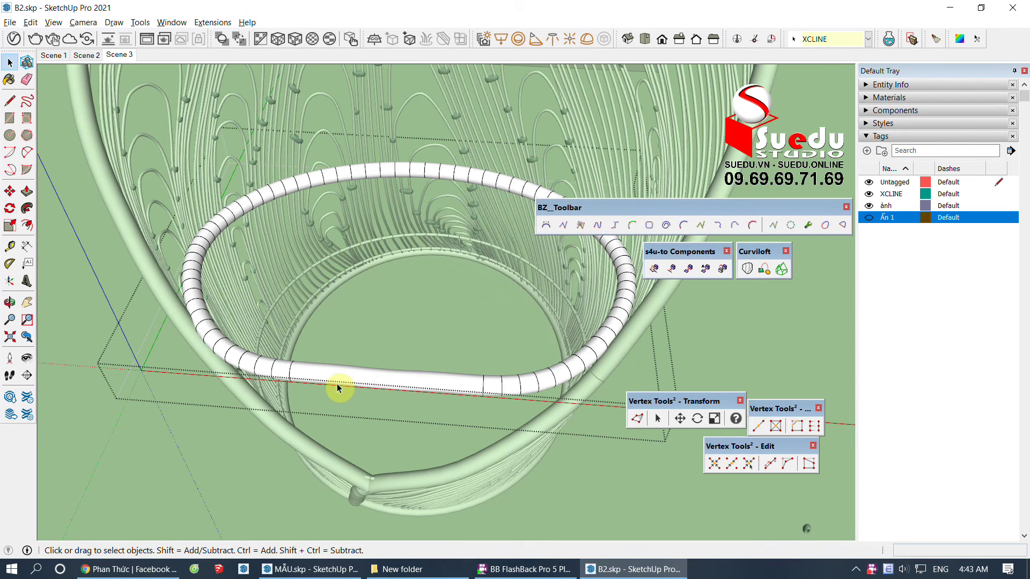
# Step: Move the new tube upward, then undo the move
pyautogui.click(334, 381)
pyautogui.press('m')
pyautogui.click(357, 375)
pyautogui.press('space')
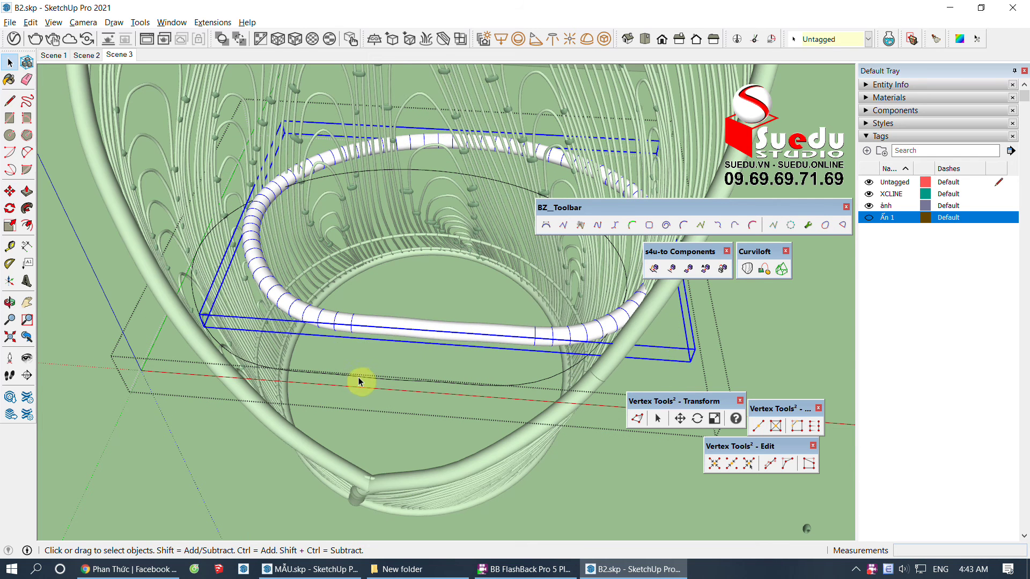
pyautogui.click(354, 378)
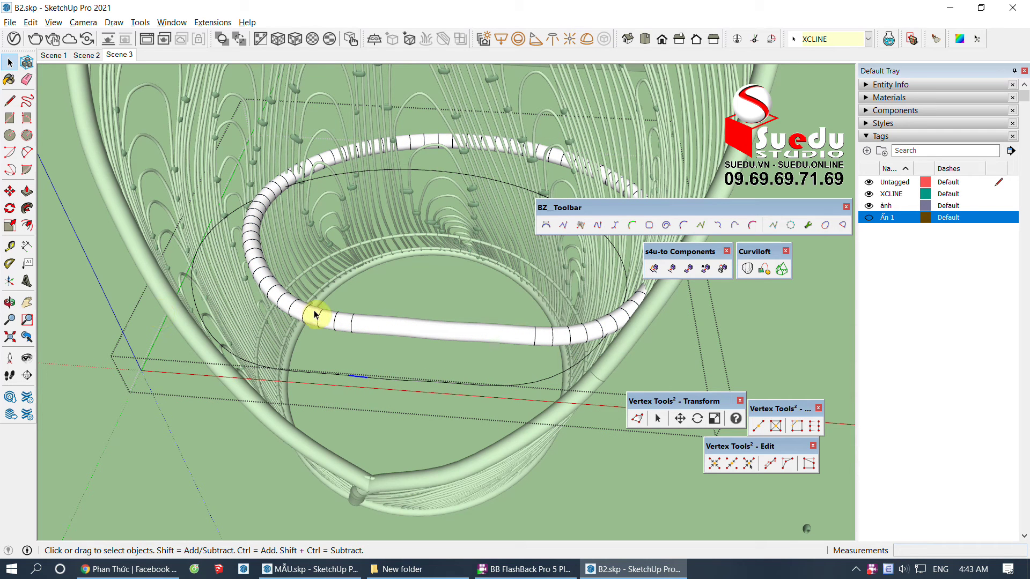
pyautogui.hotkey('ctrl', 'z')
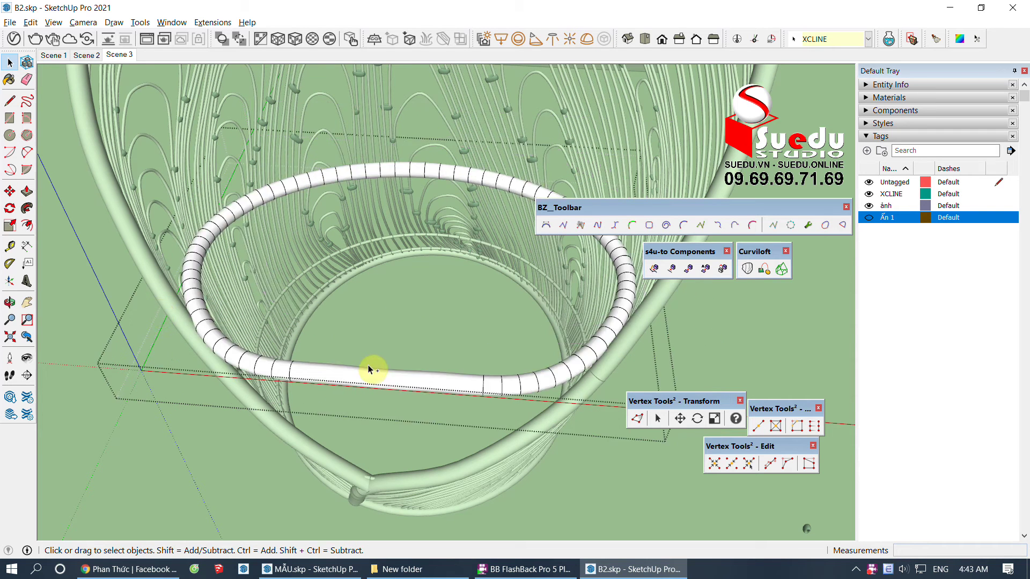
# Step: Zoom out to the whole chair and undo the tube, leaving only the guide curve
pyautogui.scroll(-3, 368, 365)
pyautogui.moveTo(361, 431)
pyautogui.mouseDown(button='middle')
pyautogui.moveTo(548, 389)
pyautogui.moveTo(375, 416)
pyautogui.moveTo(332, 416)
pyautogui.moveTo(322, 402)
pyautogui.mouseUp(button='middle')
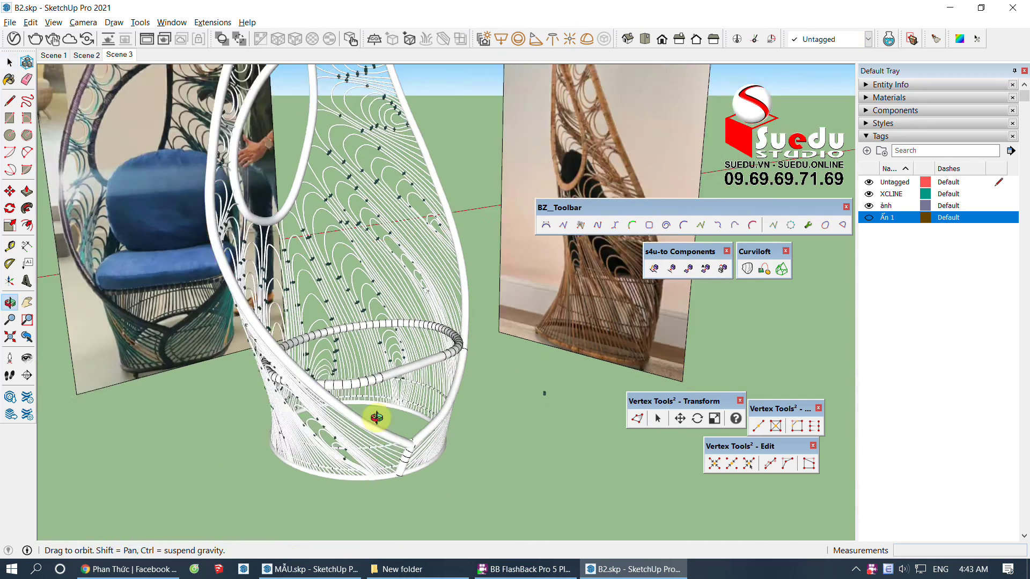
pyautogui.scroll(3, 376, 405)
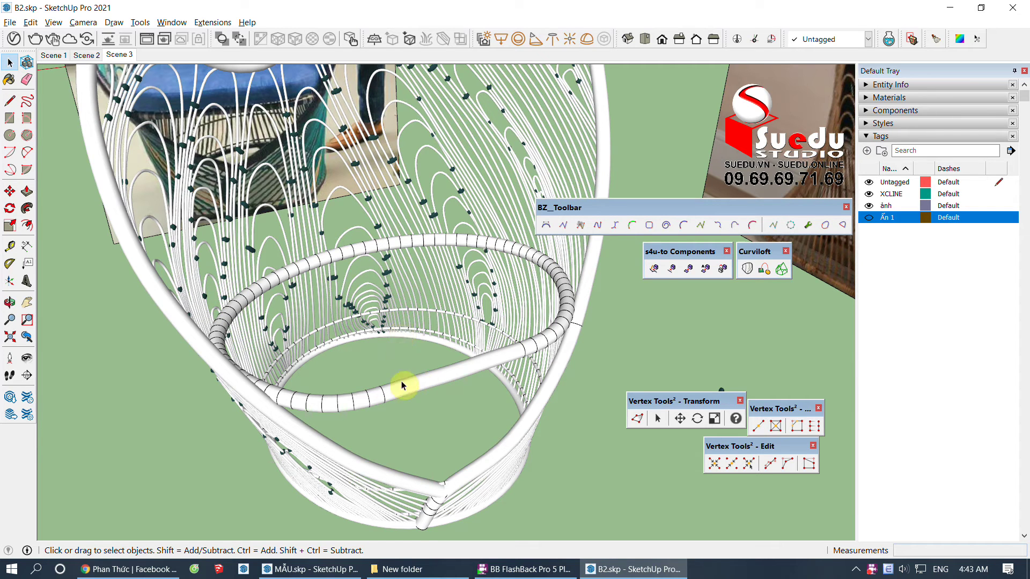
pyautogui.scroll(-2, 402, 386)
pyautogui.scroll(-1, 360, 345)
pyautogui.scroll(2, 386, 357)
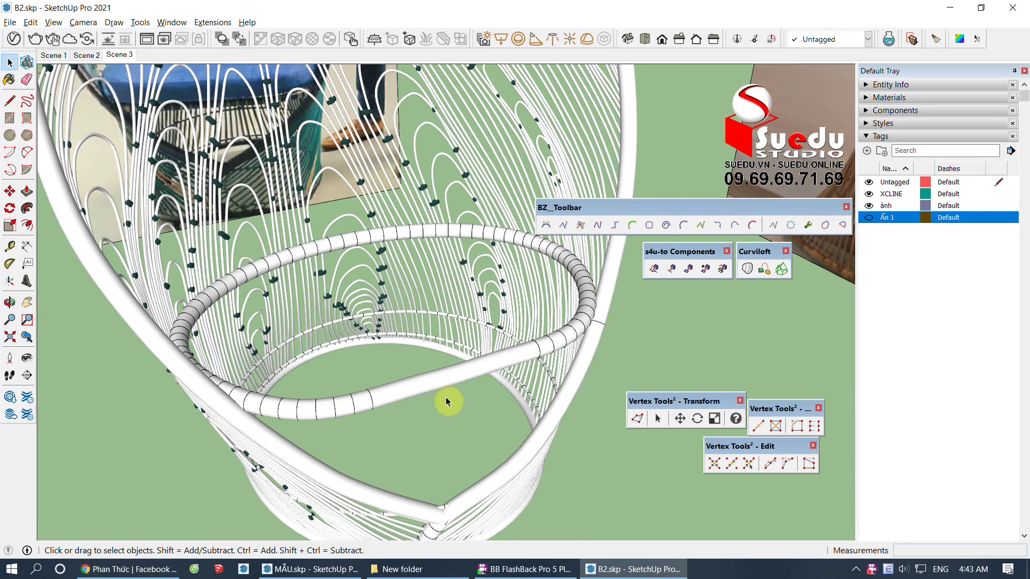
pyautogui.hotkey('ctrl', 'z')
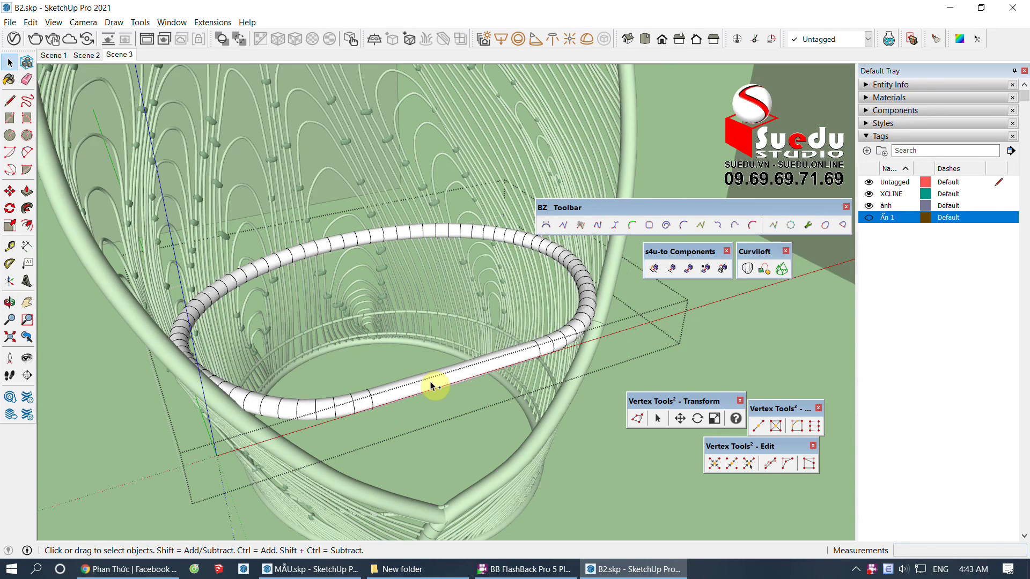
pyautogui.hotkey('ctrl', 'z')
pyautogui.scroll(1, 437, 392)
pyautogui.scroll(1, 453, 386)
# Step: Inside the group, offset the oval seat outline inward twice with the Offset tool (F)
pyautogui.press('Escape')
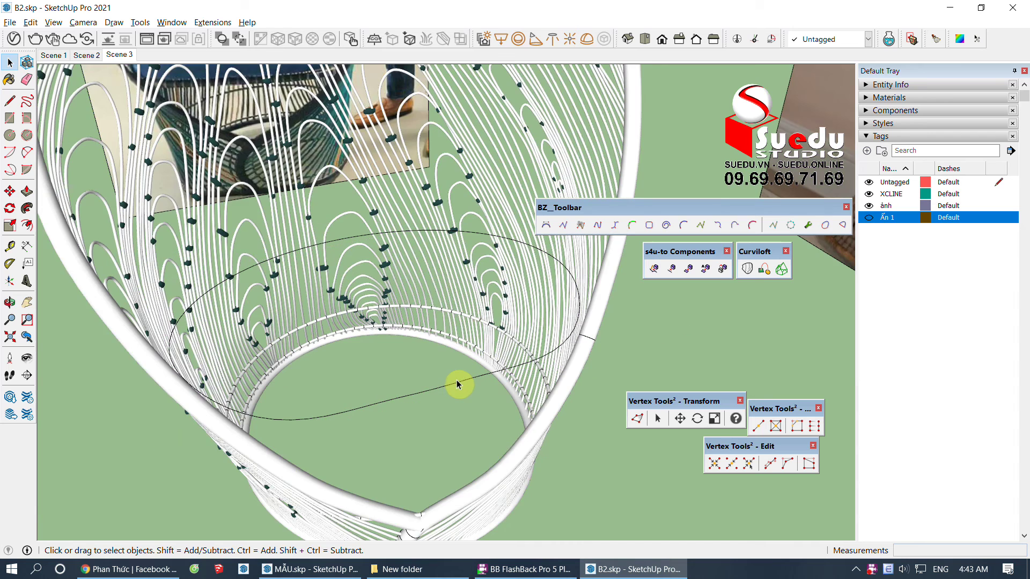
pyautogui.doubleClick(458, 386)
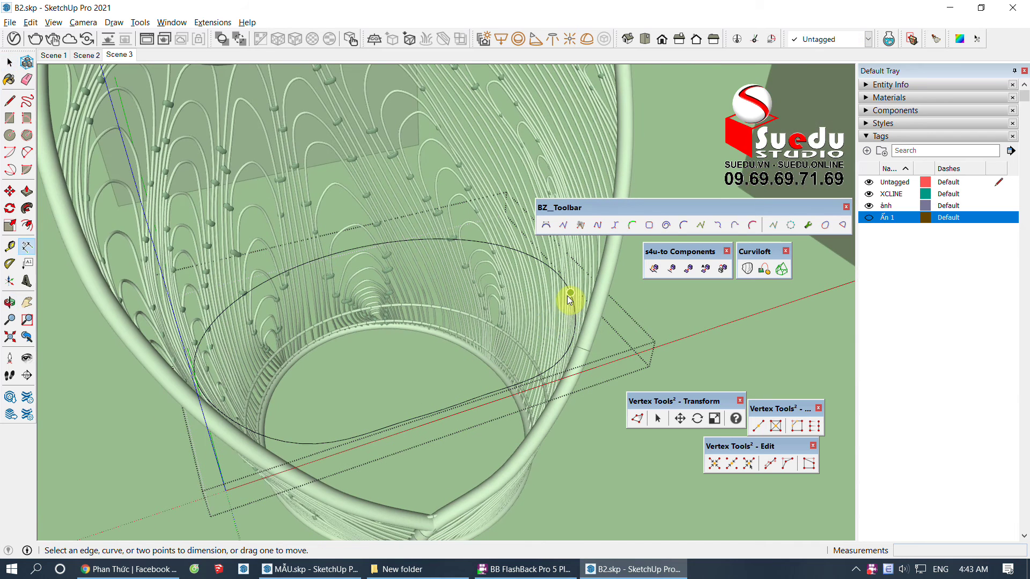
pyautogui.click(569, 295)
pyautogui.press('f')
pyautogui.click(570, 292)
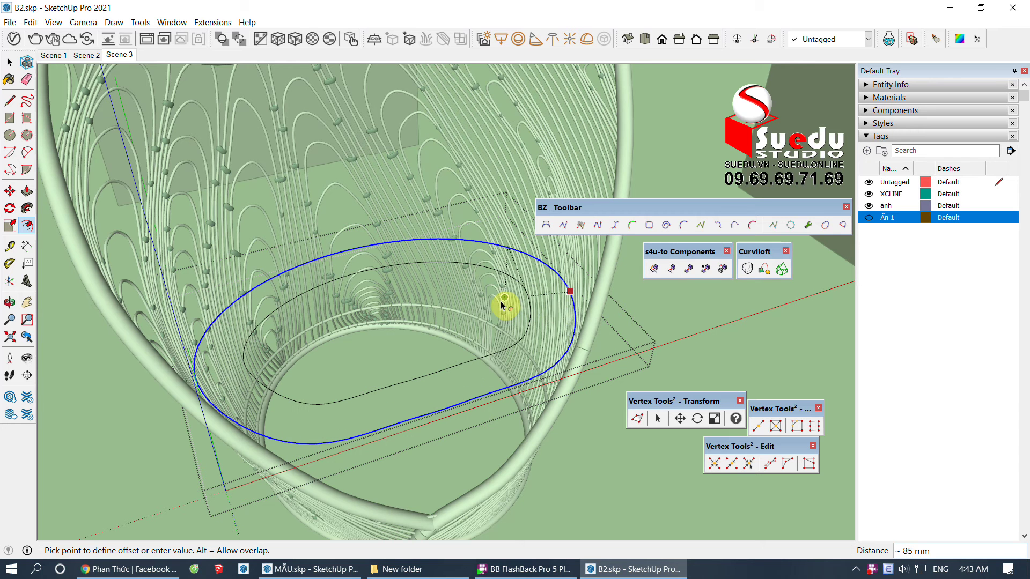
pyautogui.click(502, 304)
pyautogui.scroll(2, 482, 314)
pyautogui.click(518, 298)
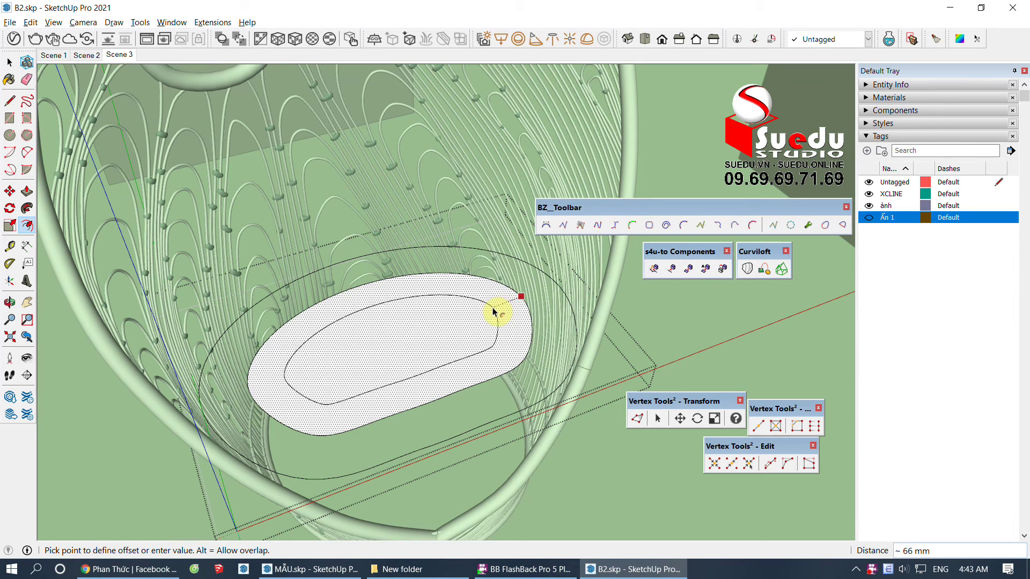
pyautogui.click(478, 341)
# Step: Delete the white offset face and orbit to view the concentric outlines
pyautogui.press('space')
pyautogui.click(437, 340)
pyautogui.press('Delete')
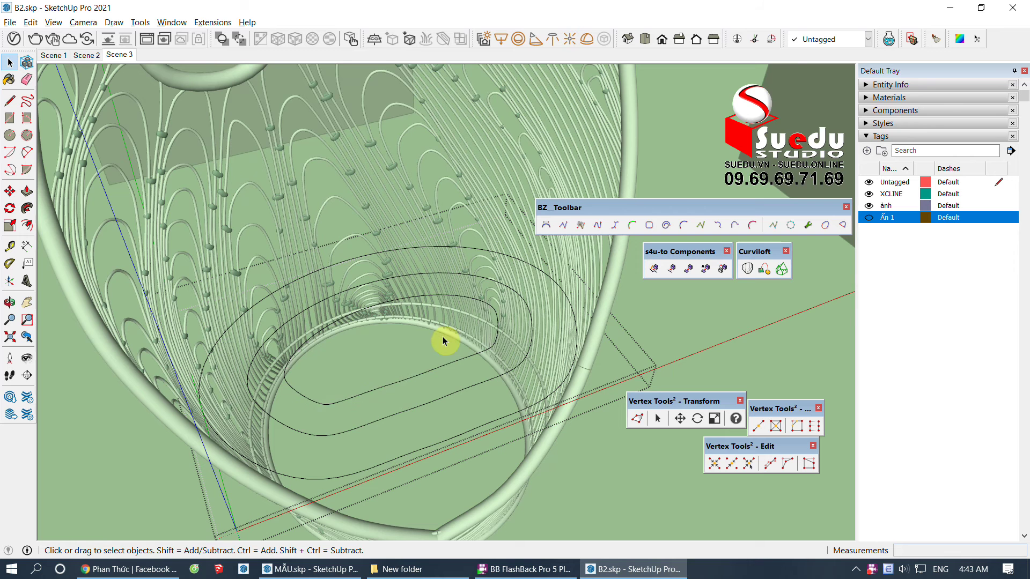
pyautogui.moveTo(441, 340); pyautogui.dragTo(265, 385, button='middle')
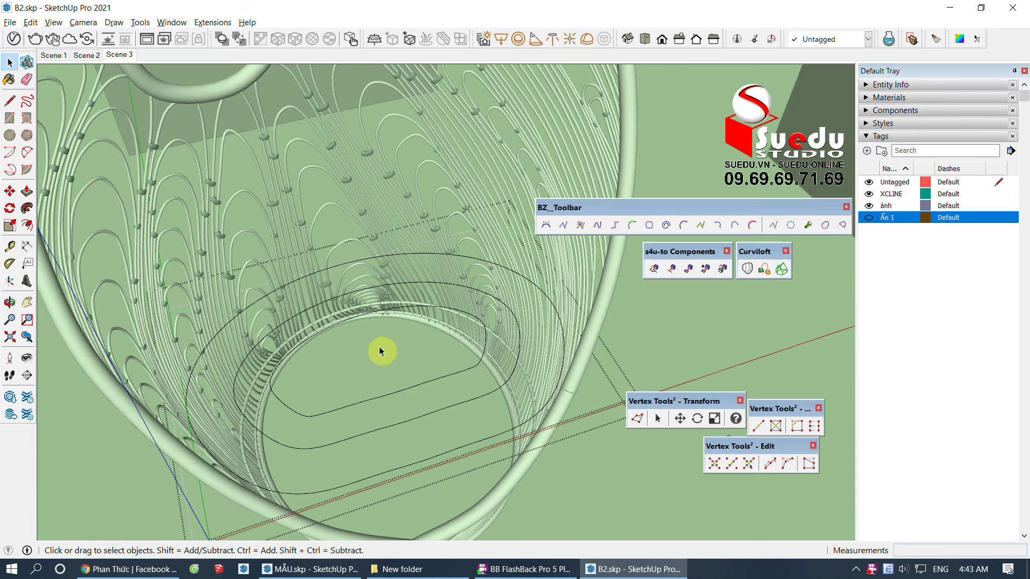
pyautogui.moveTo(386, 356)
pyautogui.mouseDown(button='middle')
pyautogui.moveTo(391, 379)
pyautogui.moveTo(506, 430)
pyautogui.moveTo(411, 374)
pyautogui.mouseUp(button='middle')
# Step: Draw a trial line across the outlines, then undo it
pyautogui.press('l')
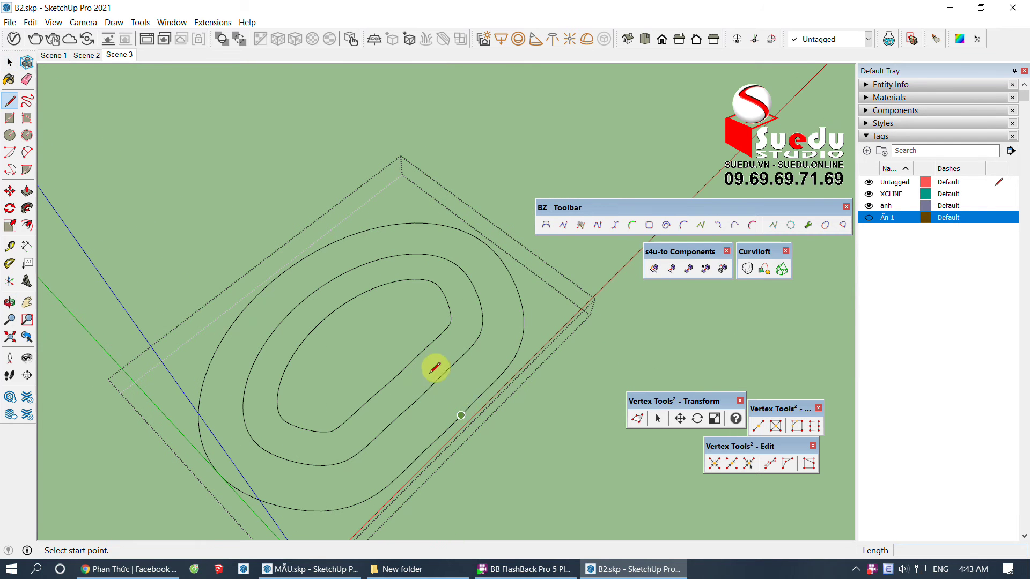
pyautogui.click(460, 415)
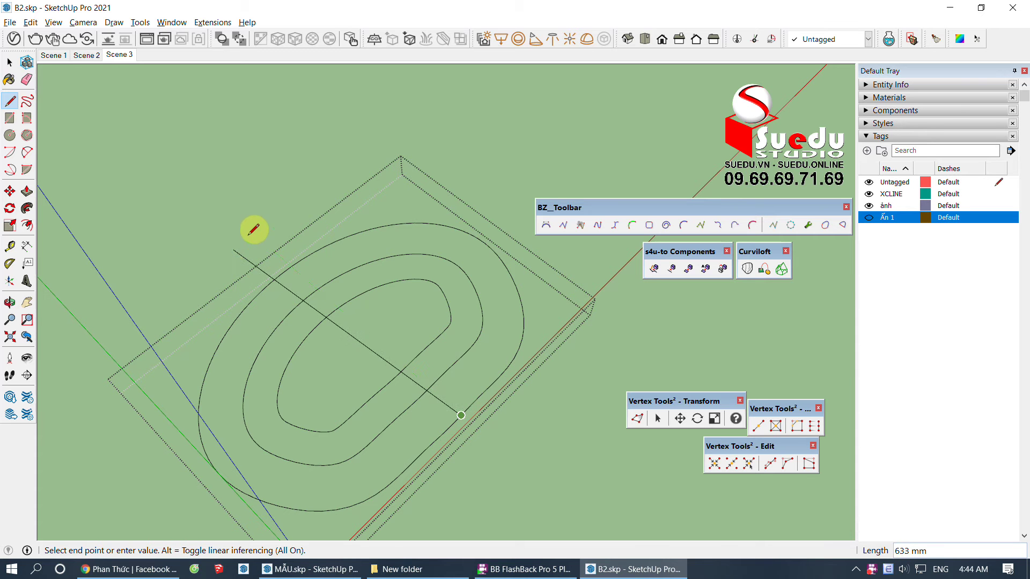
pyautogui.click(259, 220)
pyautogui.press('e')
pyautogui.moveTo(270, 390); pyautogui.dragTo(126, 445, button='middle')
pyautogui.press('l')
pyautogui.moveTo(379, 267); pyautogui.dragTo(420, 397, button='middle')
pyautogui.scroll(2, 384, 317)
pyautogui.scroll(2, 379, 319)
pyautogui.scroll(-2, 380, 318)
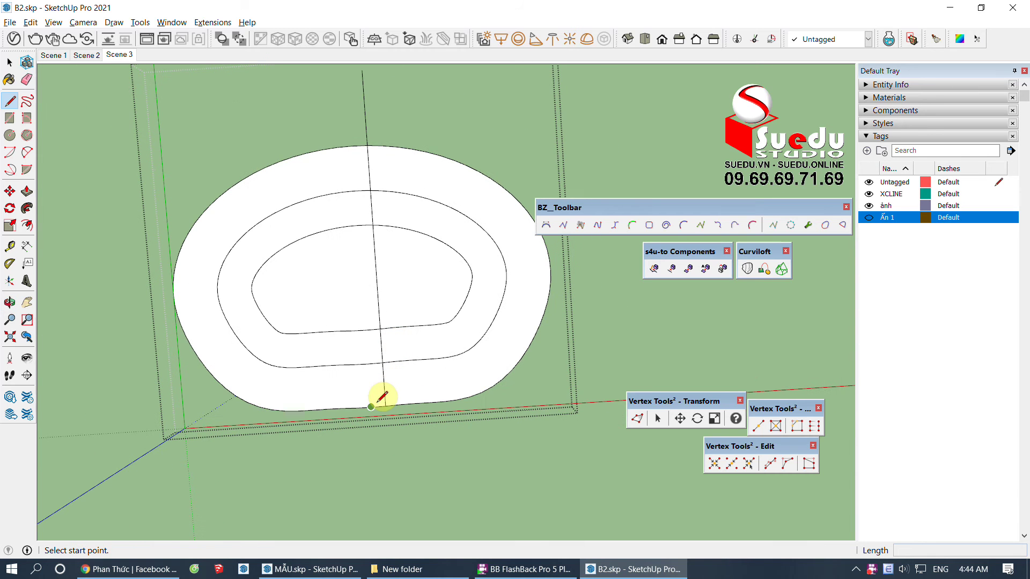
pyautogui.hotkey('ctrl', 'z')
# Step: Draw a vertical line across the outer ring and a horizontal line through the centre
pyautogui.click(371, 406)
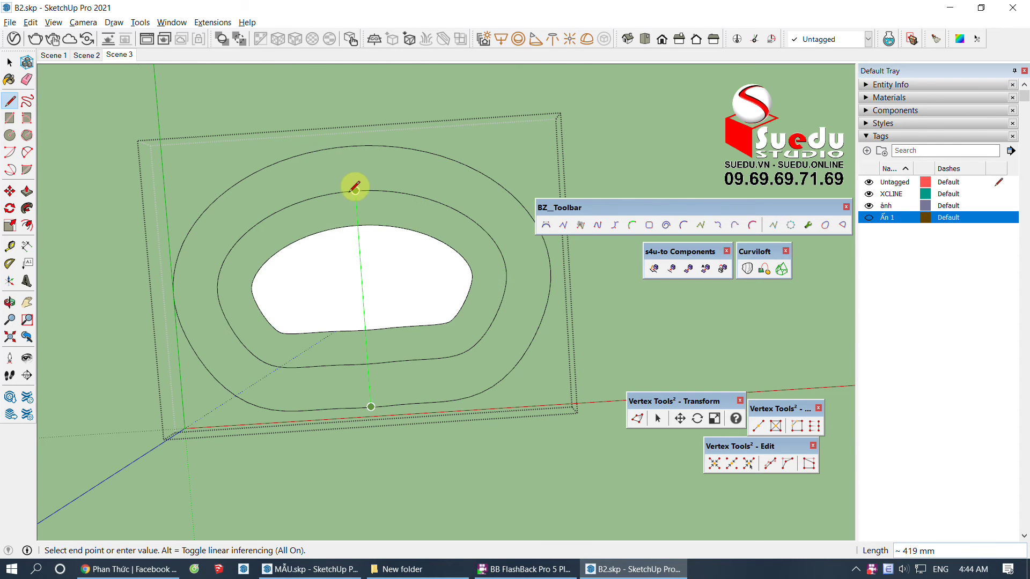
pyautogui.moveTo(340, 138); pyautogui.dragTo(340, 110, button='middle')
pyautogui.click(344, 102)
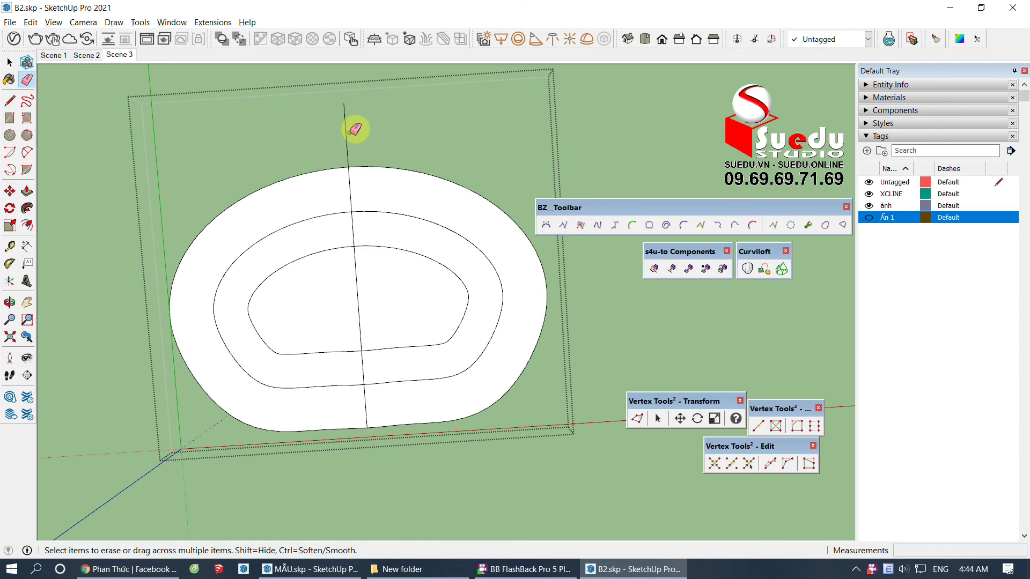
pyautogui.click(358, 298)
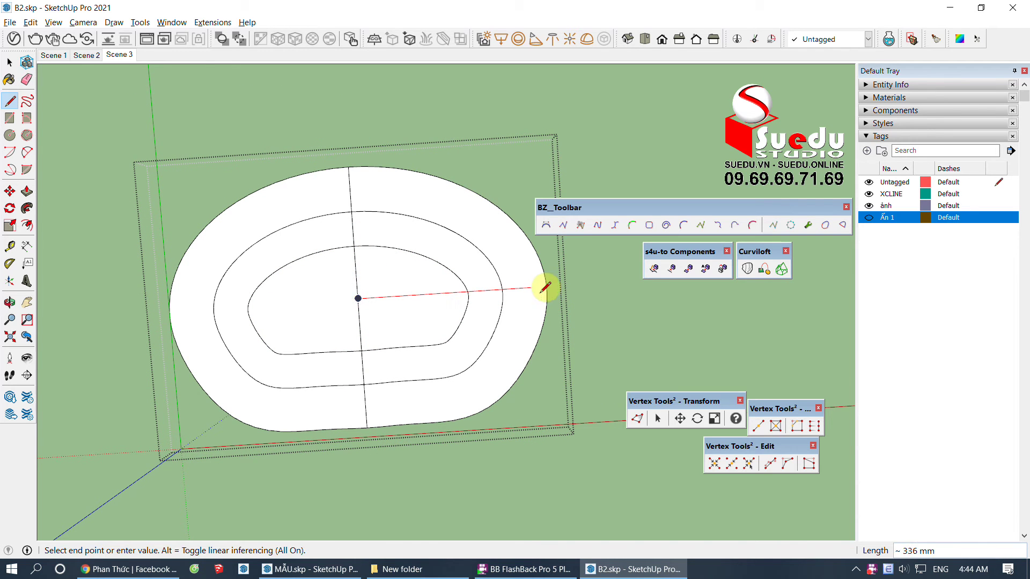
pyautogui.click(559, 285)
pyautogui.click(134, 313)
# Step: Draw two diagonal lines through the centre to the upper-right, lower-left, lower-right and upper-left edges
pyautogui.click(358, 299)
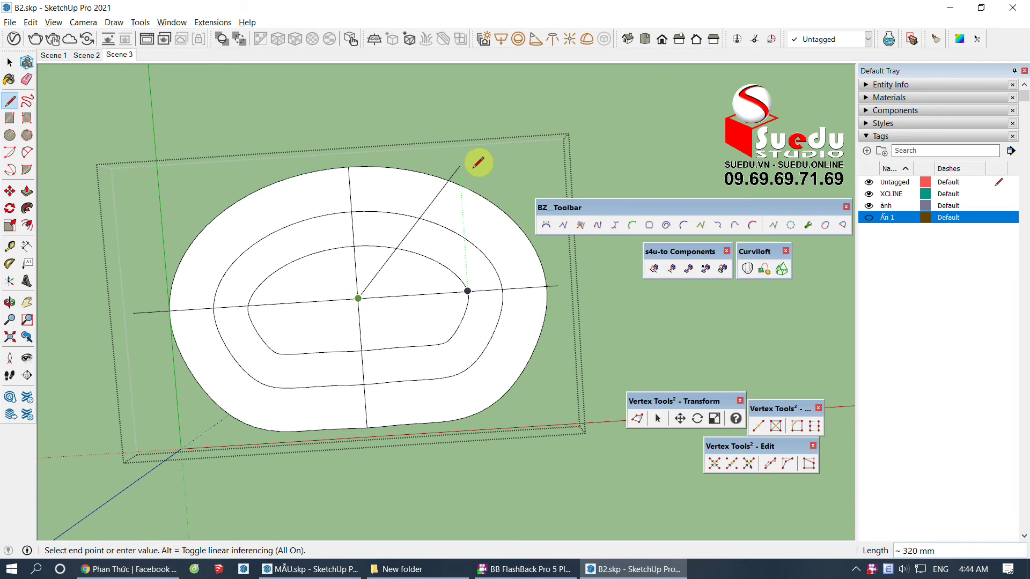
pyautogui.click(488, 176)
pyautogui.click(358, 298)
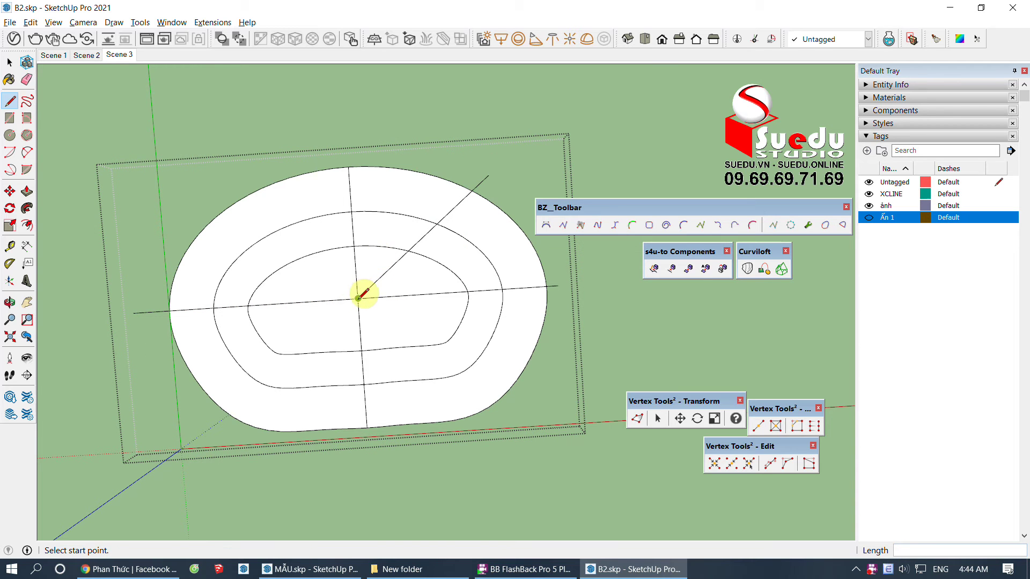
pyautogui.click(199, 446)
pyautogui.click(358, 298)
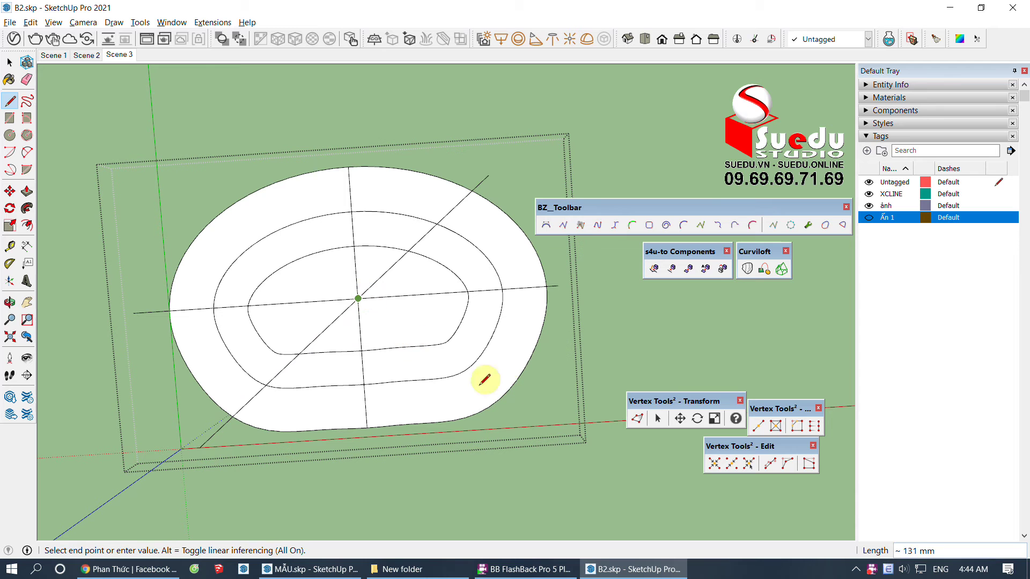
pyautogui.click(510, 390)
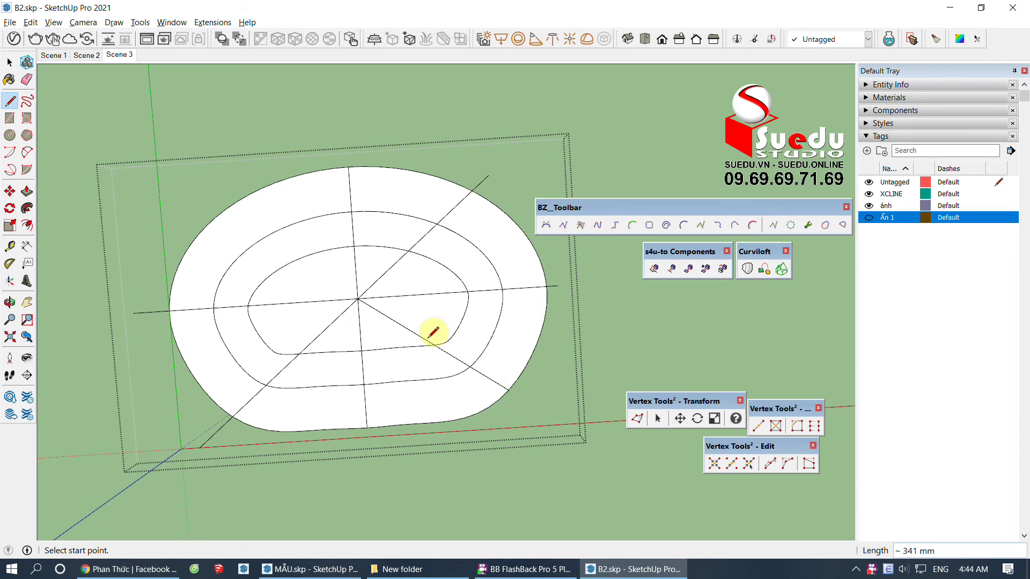
pyautogui.click(358, 298)
pyautogui.click(220, 215)
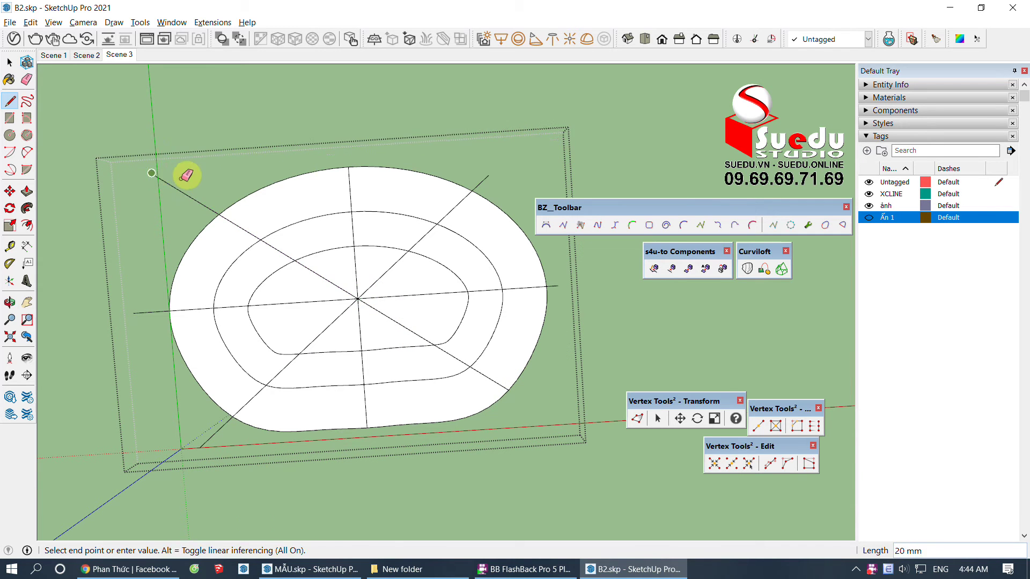
# Step: Erase the four line ends overhanging the outer edge
pyautogui.press('e')
pyautogui.click(149, 311)
pyautogui.click(212, 434)
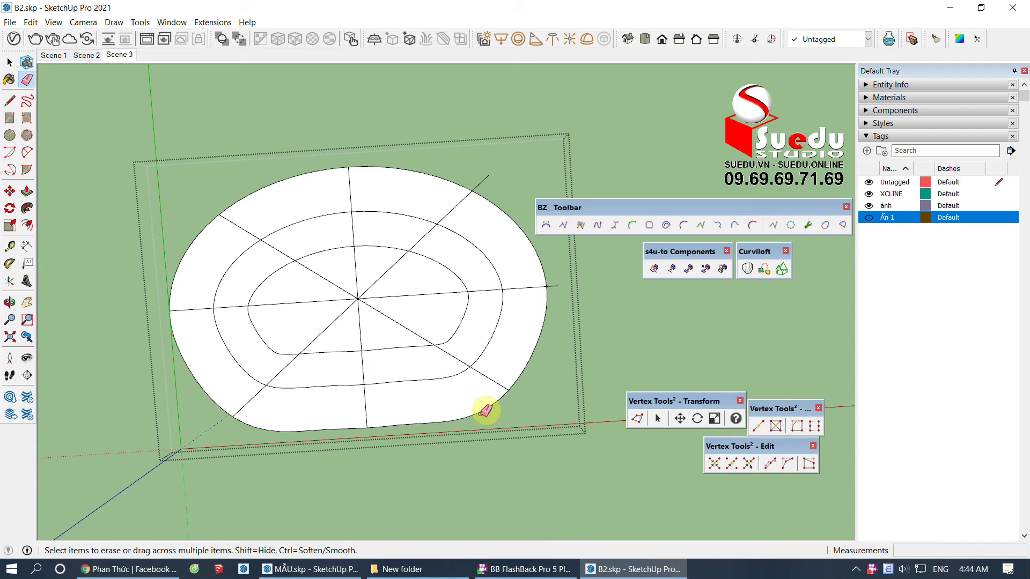
pyautogui.click(480, 184)
pyautogui.click(556, 285)
pyautogui.press('space')
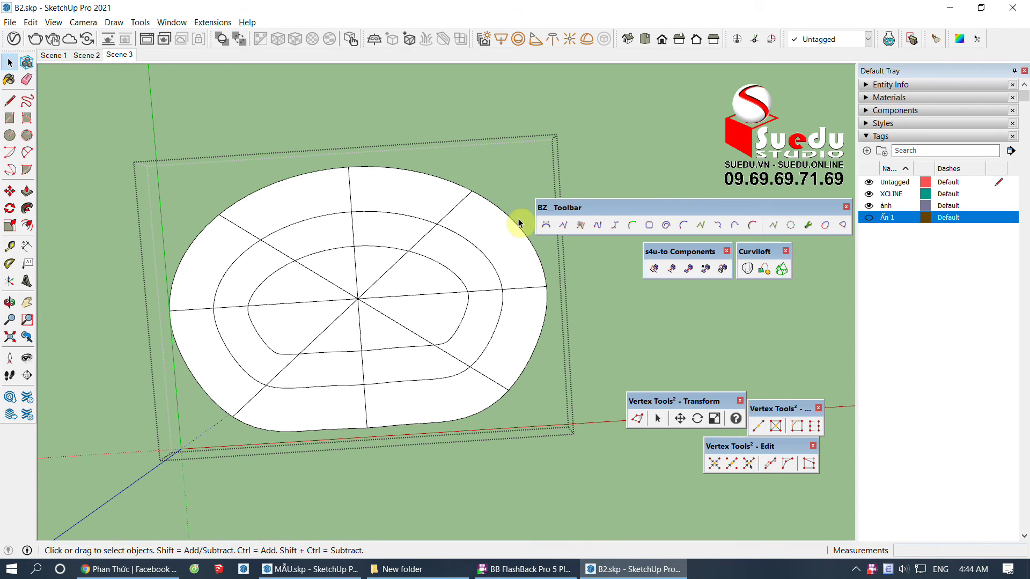
# Step: Select all segments of the upper-right to lower-left diagonal
pyautogui.click(448, 215)
pyautogui.keyDown('shift'); pyautogui.click(424, 245); pyautogui.keyUp('shift')
pyautogui.keyDown('shift'); pyautogui.click(387, 273); pyautogui.keyUp('shift')
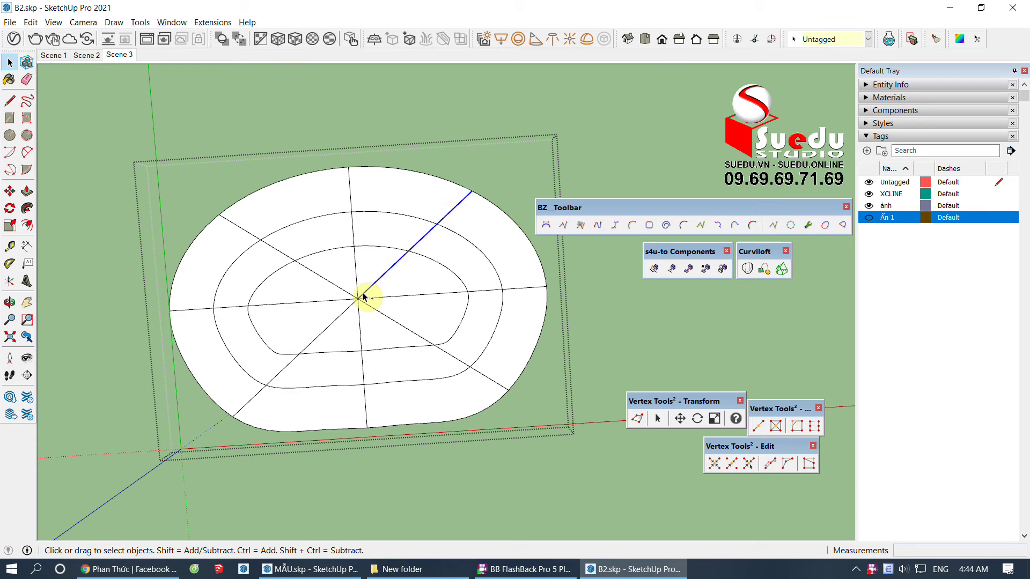
pyautogui.keyDown('shift'); pyautogui.click(330, 326); pyautogui.keyUp('shift')
pyautogui.keyDown('shift'); pyautogui.click(291, 367); pyautogui.keyUp('shift')
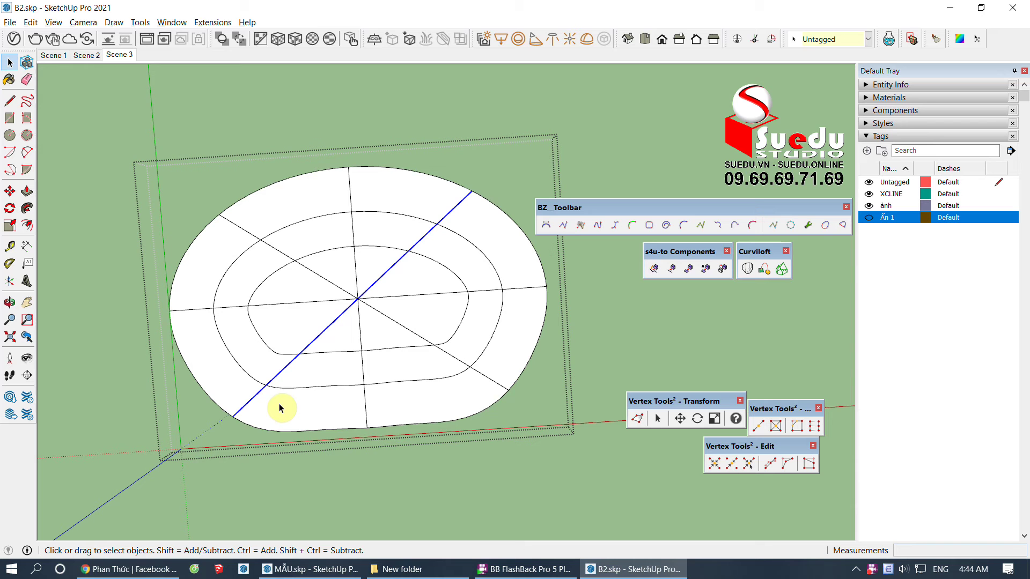
# Step: Pipe the selected diagonal at 15 mm diameter, 12 segments, with Move Path into Pipe Group Yes
pyautogui.press('p')
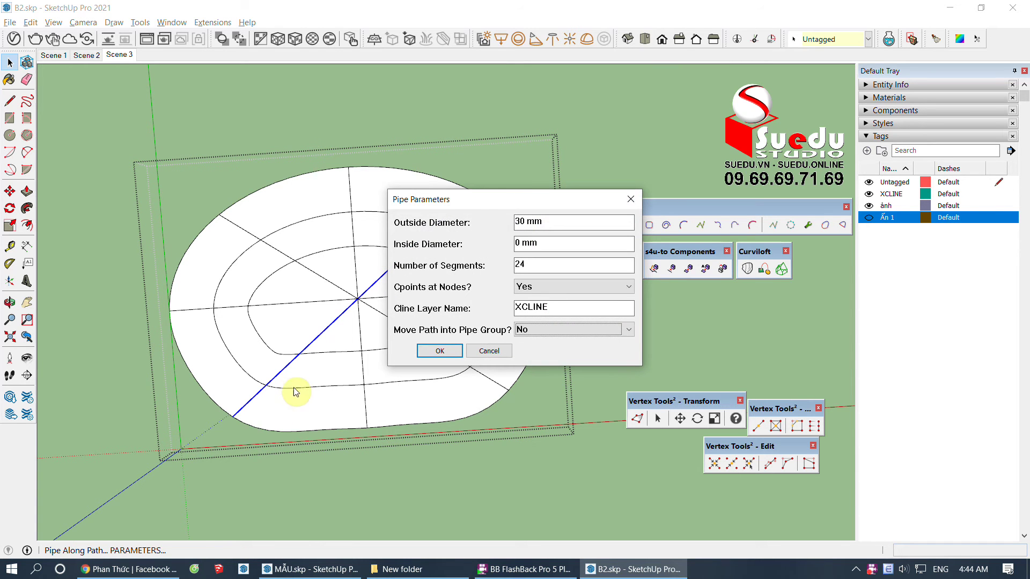
pyautogui.click(531, 326)
pyautogui.click(520, 343)
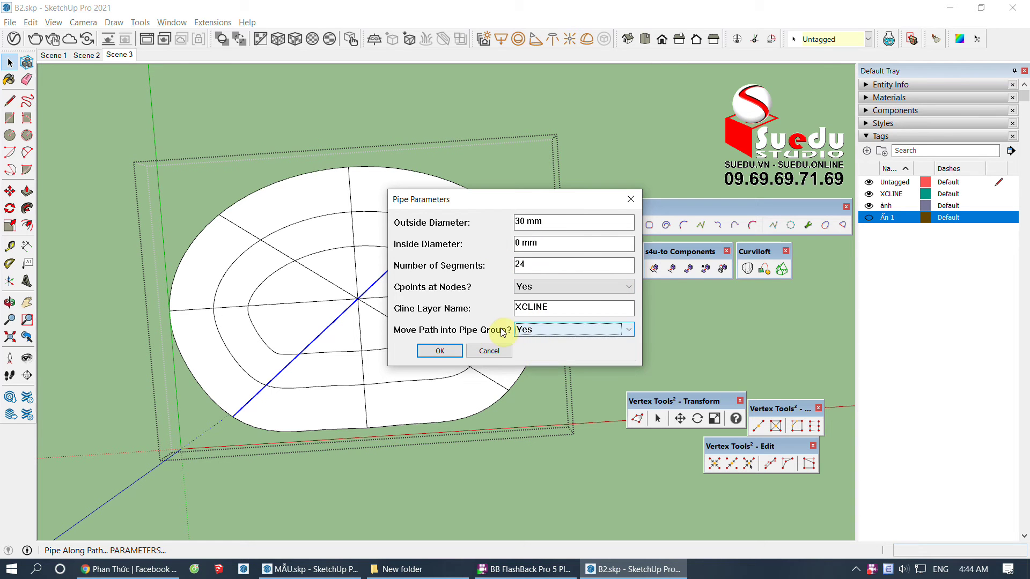
pyautogui.moveTo(554, 215); pyautogui.dragTo(416, 232)
pyautogui.write('20')
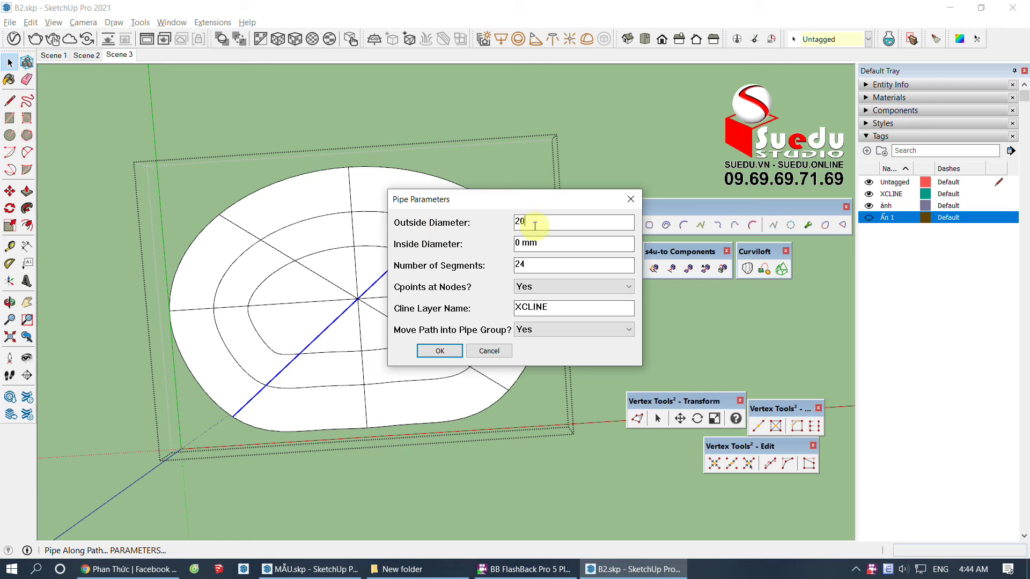
pyautogui.write('15')
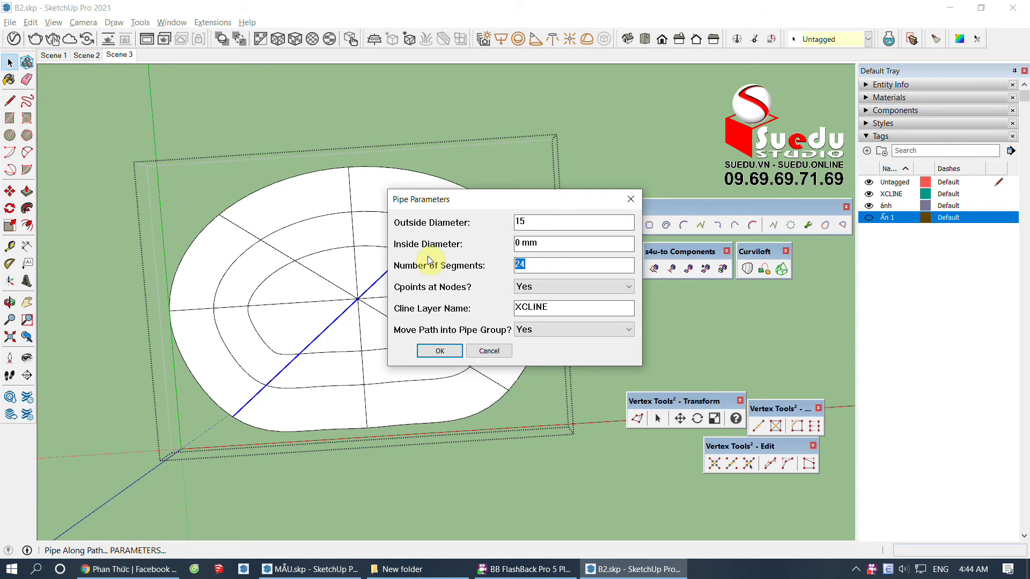
pyautogui.click(440, 351)
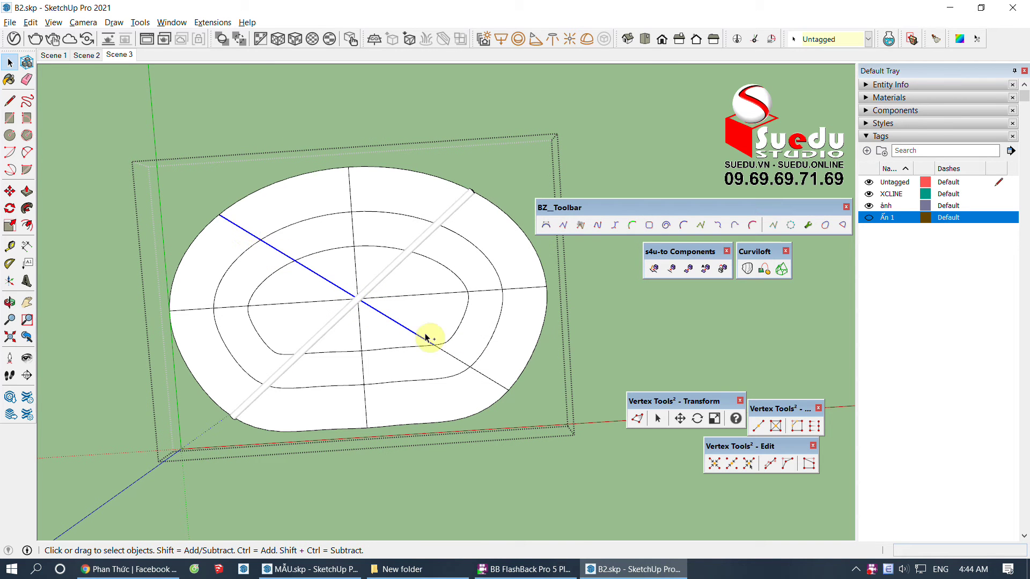
# Step: Pipe the second diagonal and the vertical line with the same 15 mm settings
pyautogui.keyDown('shift'); pyautogui.click(457, 355); pyautogui.keyUp('shift')
pyautogui.press('p')
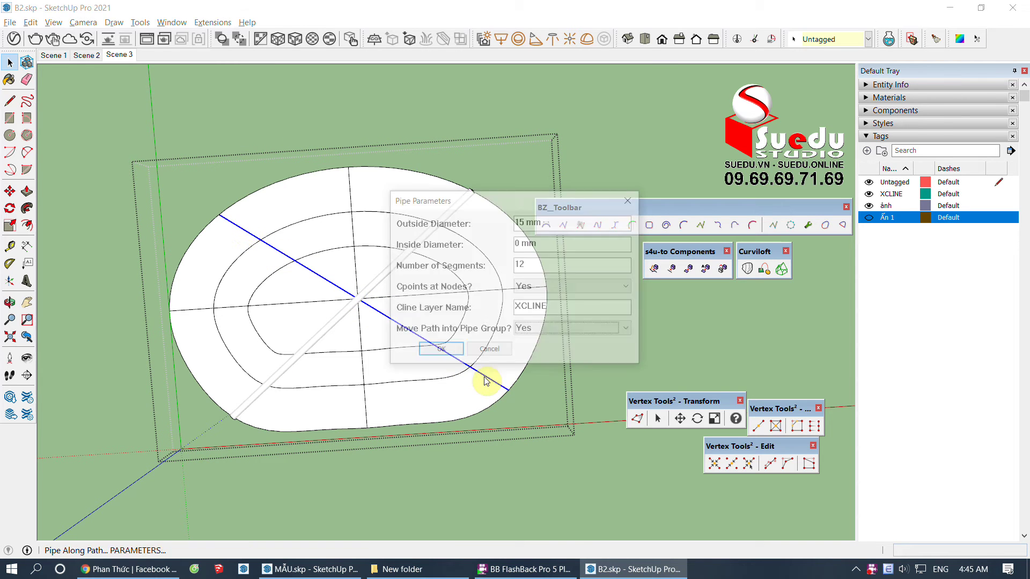
pyautogui.click(454, 353)
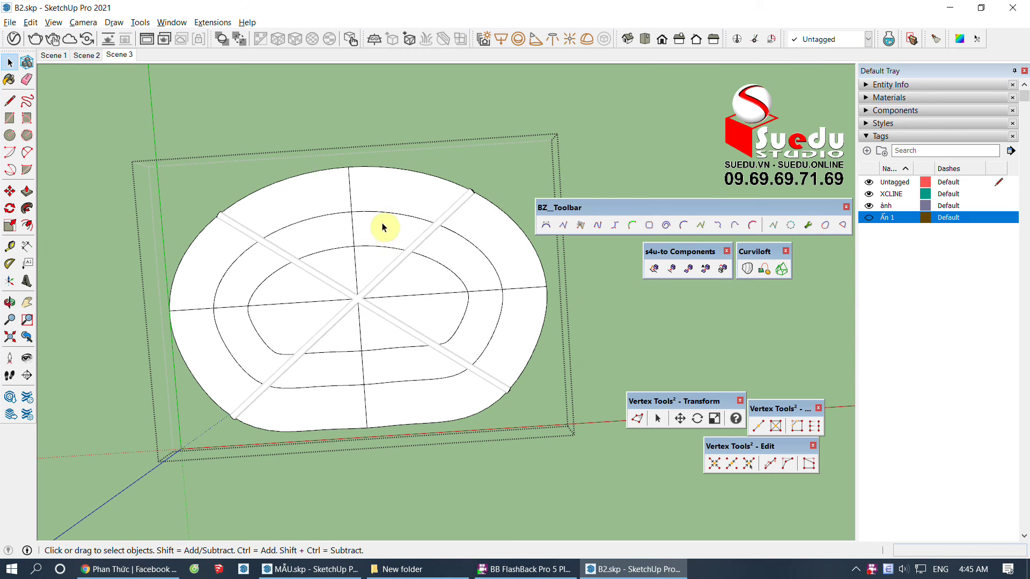
pyautogui.click(351, 207)
pyautogui.keyDown('shift'); pyautogui.click(354, 231); pyautogui.keyUp('shift')
pyautogui.keyDown('shift'); pyautogui.click(357, 265); pyautogui.keyUp('shift')
pyautogui.keyDown('shift'); pyautogui.click(360, 316); pyautogui.keyUp('shift')
pyautogui.keyDown('shift'); pyautogui.click(365, 400); pyautogui.keyUp('shift')
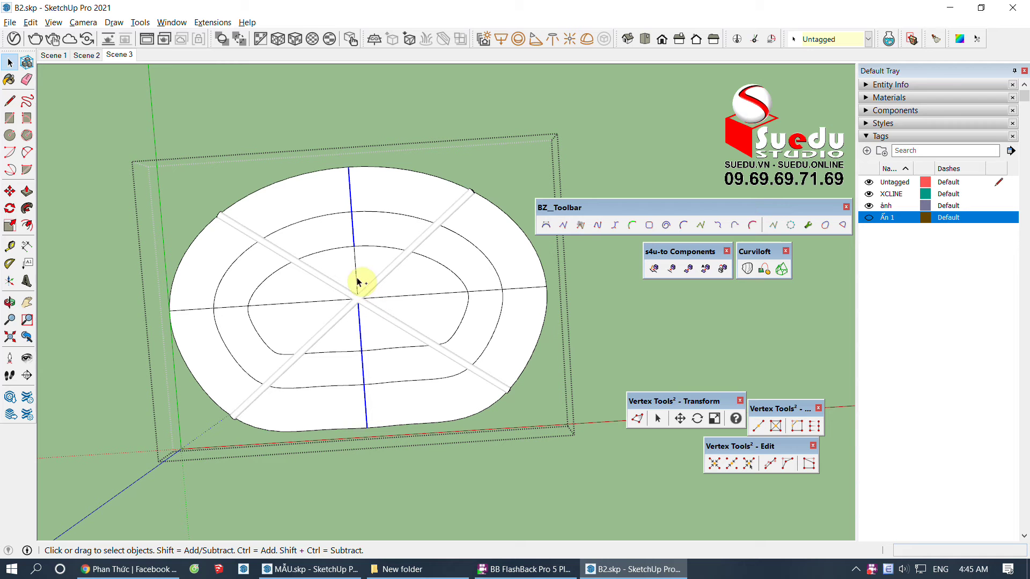
pyautogui.press('p')
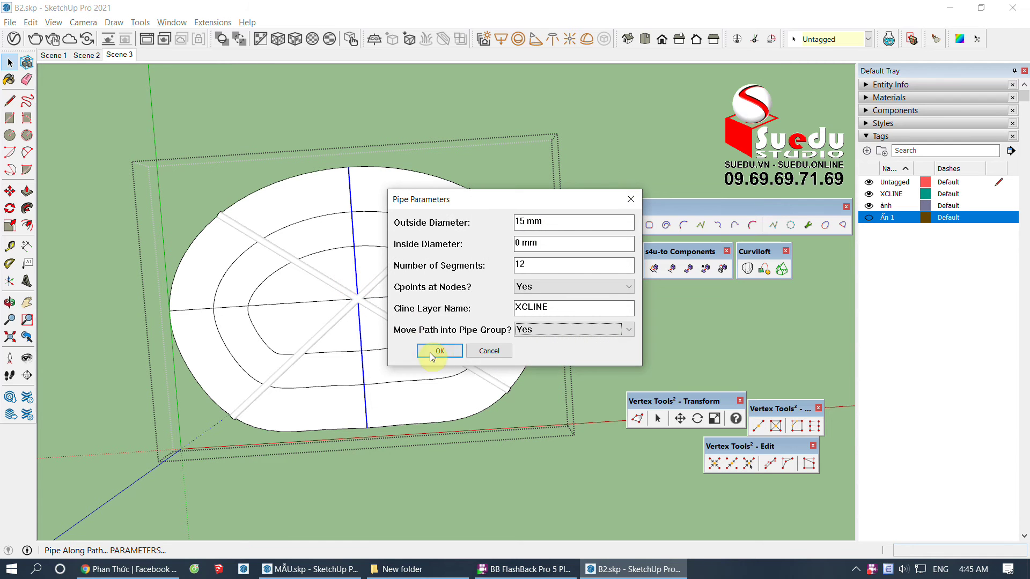
pyautogui.click(439, 351)
# Step: Pipe the horizontal line at 15 mm and select the resulting cross pipe
pyautogui.click(202, 310)
pyautogui.keyDown('shift'); pyautogui.click(282, 309); pyautogui.keyUp('shift')
pyautogui.keyDown('shift'); pyautogui.click(440, 295); pyautogui.keyUp('shift')
pyautogui.keyDown('shift'); pyautogui.click(485, 292); pyautogui.keyUp('shift')
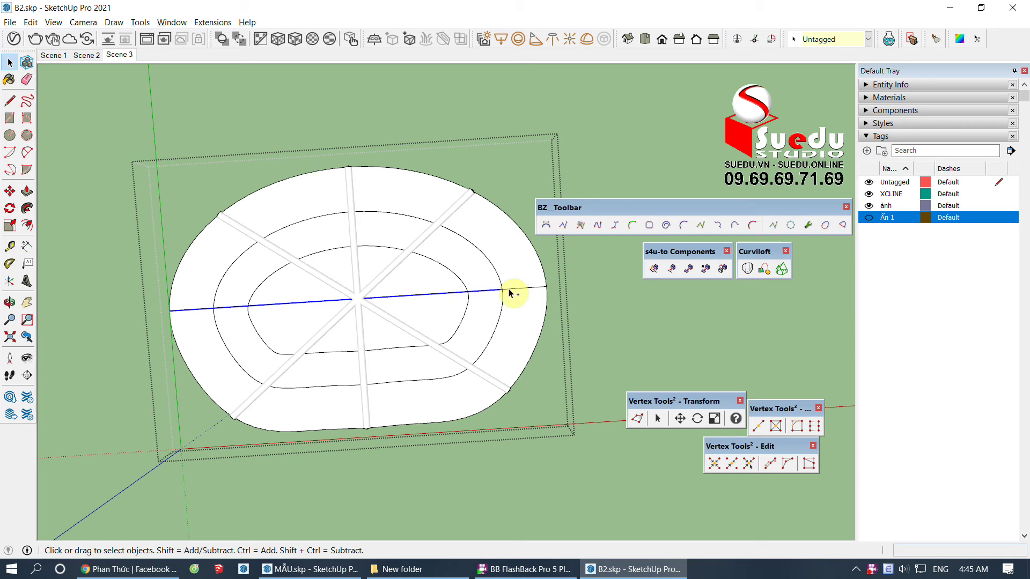
pyautogui.press('p')
pyautogui.click(451, 350)
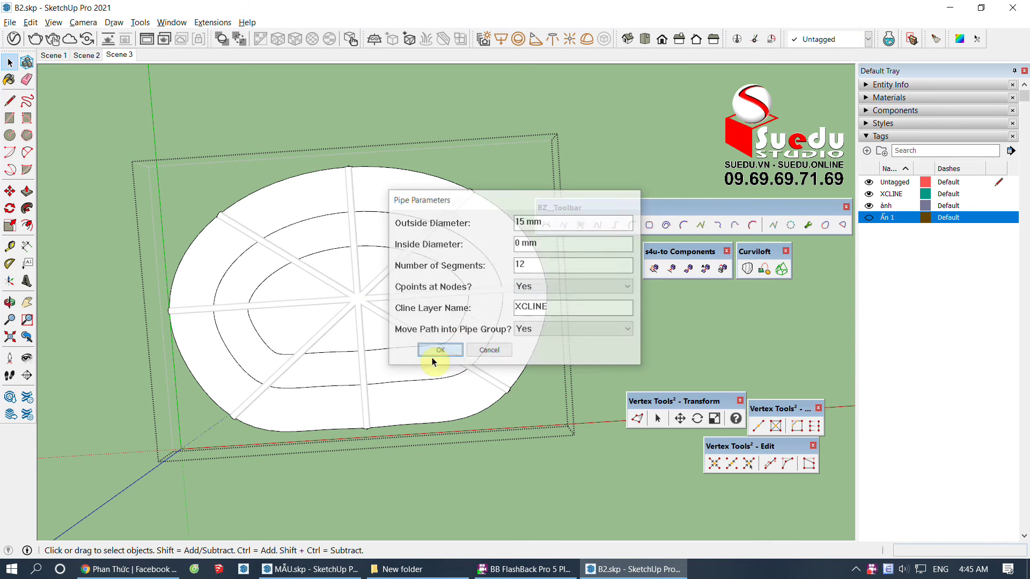
pyautogui.click(384, 299)
# Step: Select the cross pipe groups and try moving them aside, cancelling so they stay in place
pyautogui.keyDown('shift'); pyautogui.click(352, 278); pyautogui.keyUp('shift')
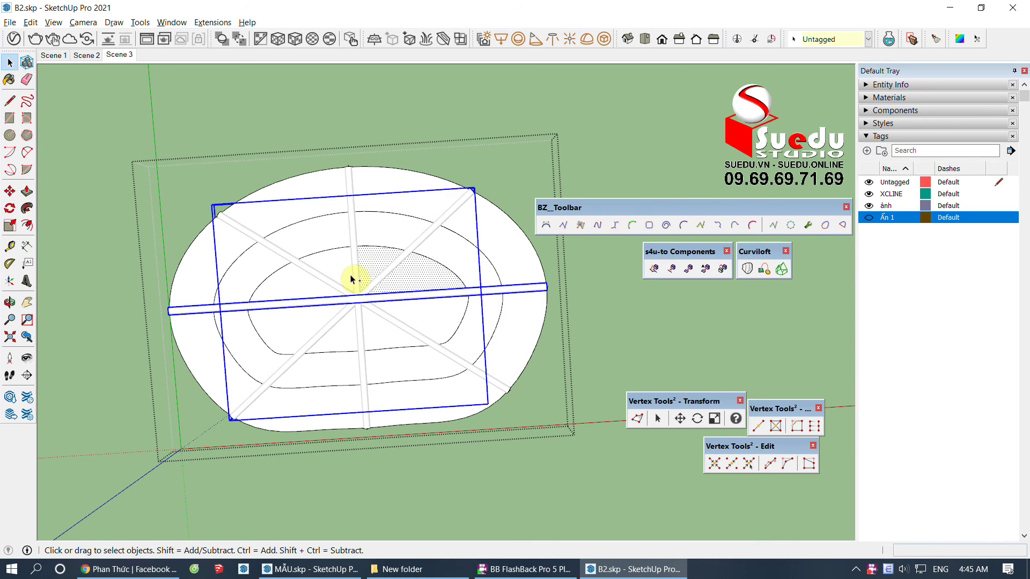
pyautogui.click(356, 279)
pyautogui.keyDown('shift'); pyautogui.click(373, 294); pyautogui.keyUp('shift')
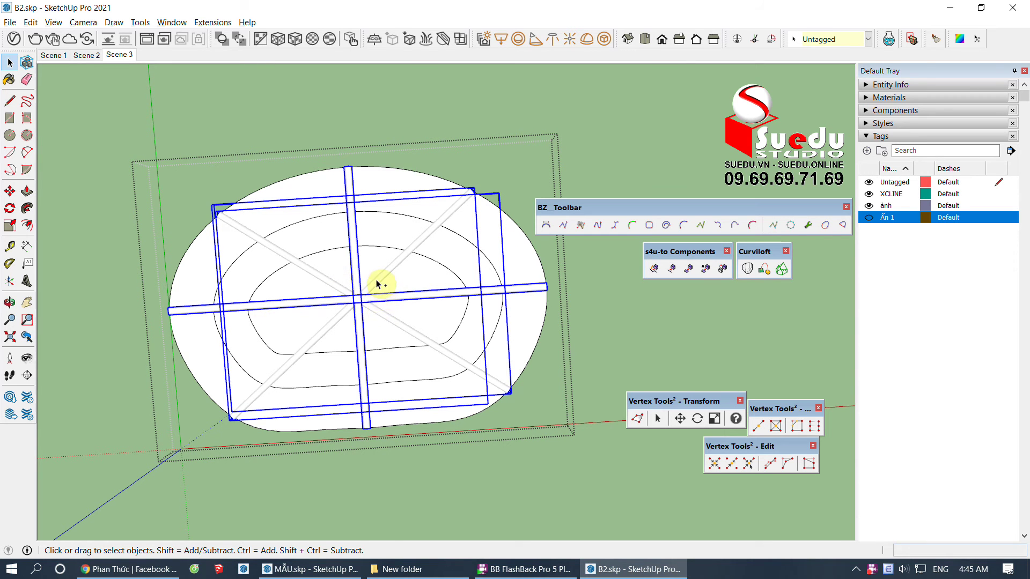
pyautogui.moveTo(377, 285); pyautogui.dragTo(386, 305, button='middle')
pyautogui.press('m')
pyautogui.press('space')
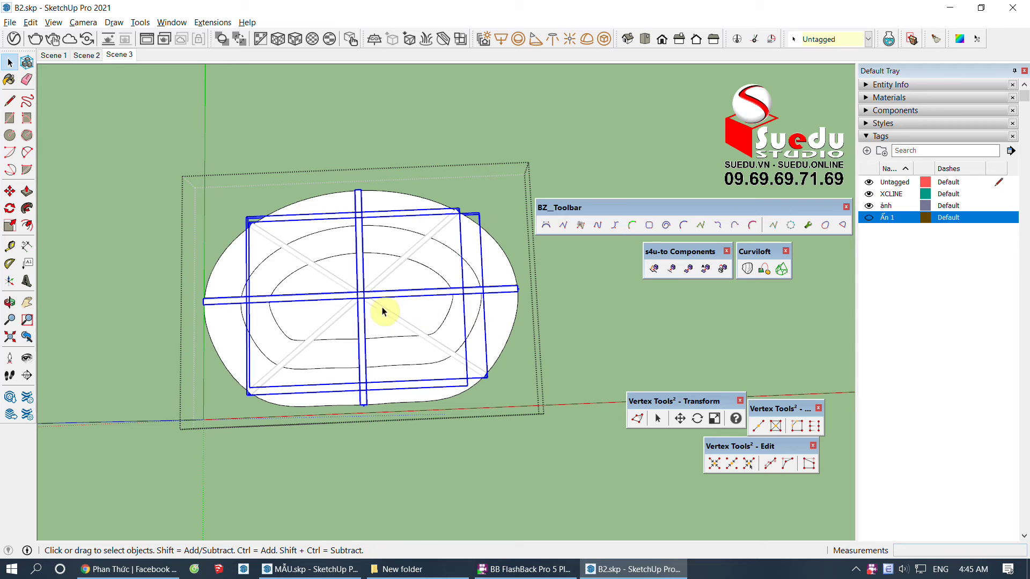
pyautogui.press('m')
pyautogui.click(453, 310)
pyautogui.press('space')
# Step: Make the flat seat outline and its edges into a component
pyautogui.tripleClick(389, 206)
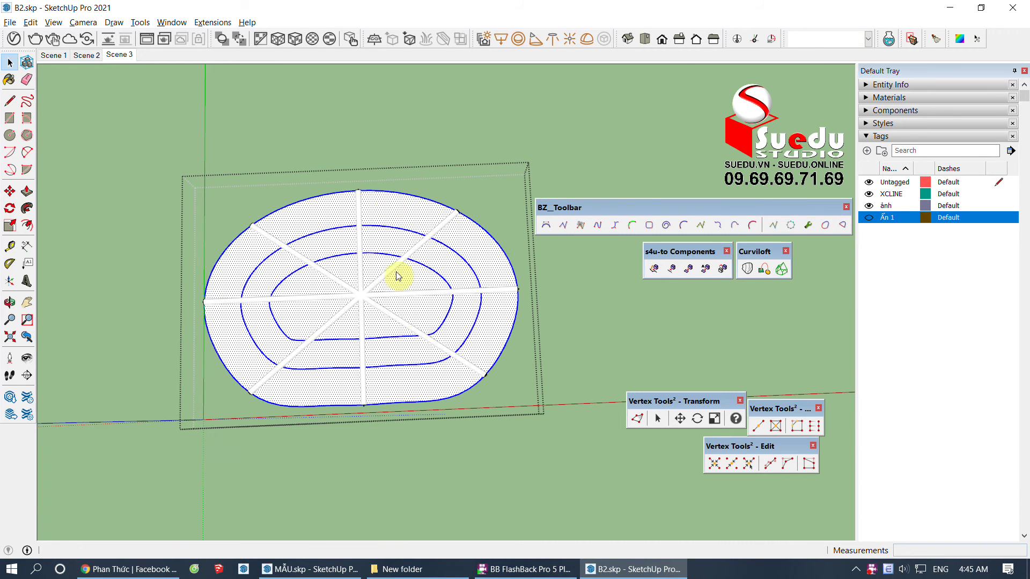
pyautogui.press('g')
pyautogui.click(530, 417)
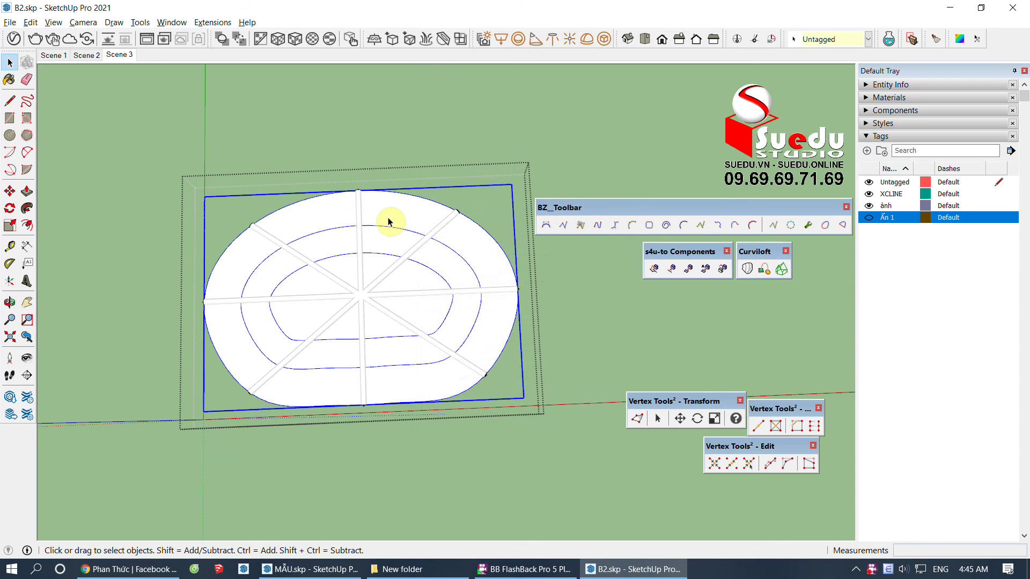
pyautogui.scroll(2, 375, 237)
# Step: Erase the radial spoke lines and the right horizontal line from the outline
pyautogui.press('e')
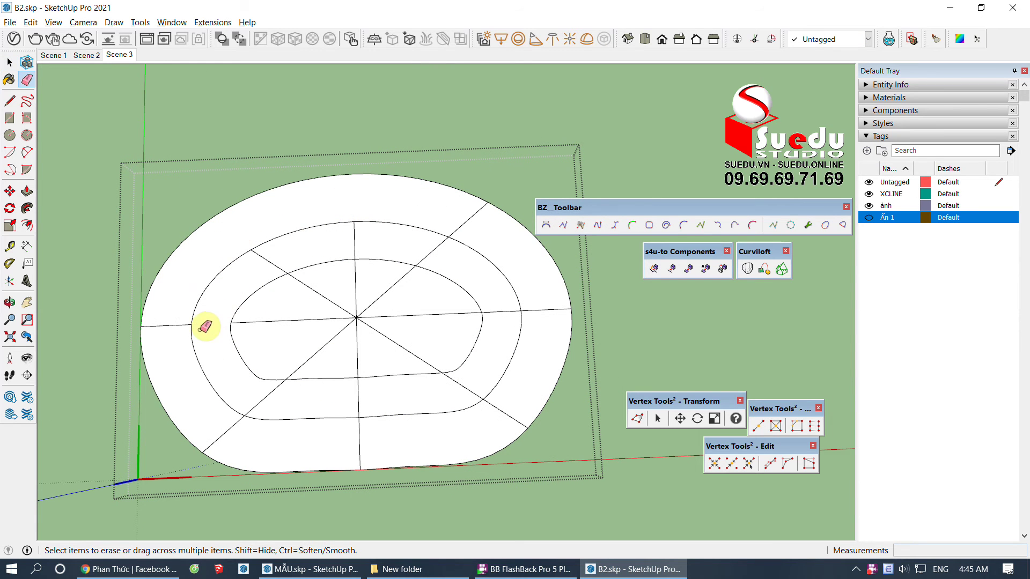
pyautogui.click(217, 440)
pyautogui.moveTo(489, 419)
pyautogui.mouseDown()
pyautogui.moveTo(392, 306)
pyautogui.moveTo(401, 240)
pyautogui.mouseUp()
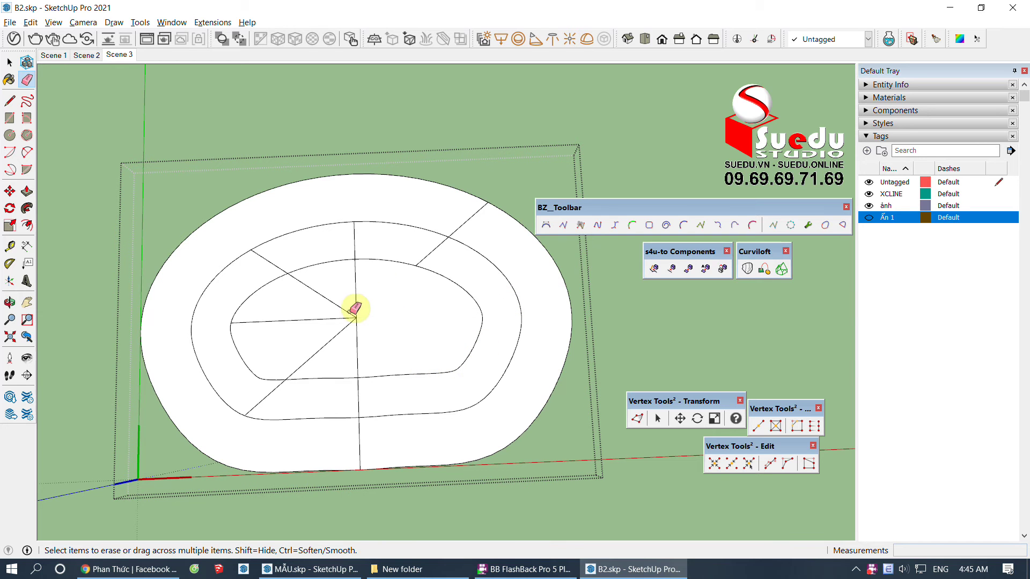
pyautogui.click(268, 261)
pyautogui.click(278, 387)
pyautogui.click(360, 436)
pyautogui.click(355, 241)
pyautogui.press('space')
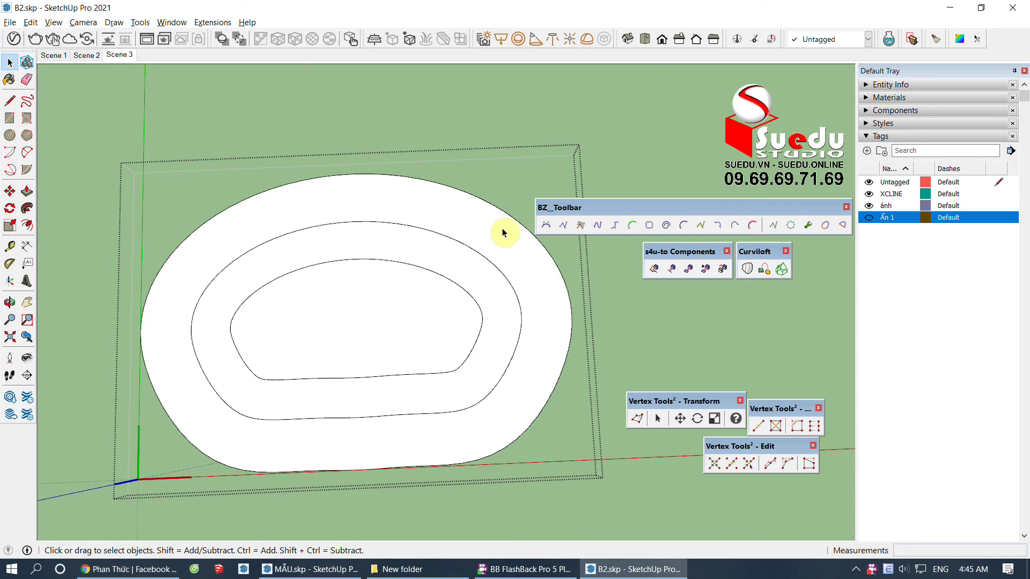
# Step: Delete the outer ring, middle ring and inner faces
pyautogui.click(501, 231)
pyautogui.press('Delete')
pyautogui.click(414, 257)
pyautogui.press('Delete')
pyautogui.click(368, 298)
pyautogui.press('Delete')
# Step: Run Pipe Along Path on the outer curve at diameter 30, and on the middle and inner curves at 15 mm
pyautogui.click(460, 194)
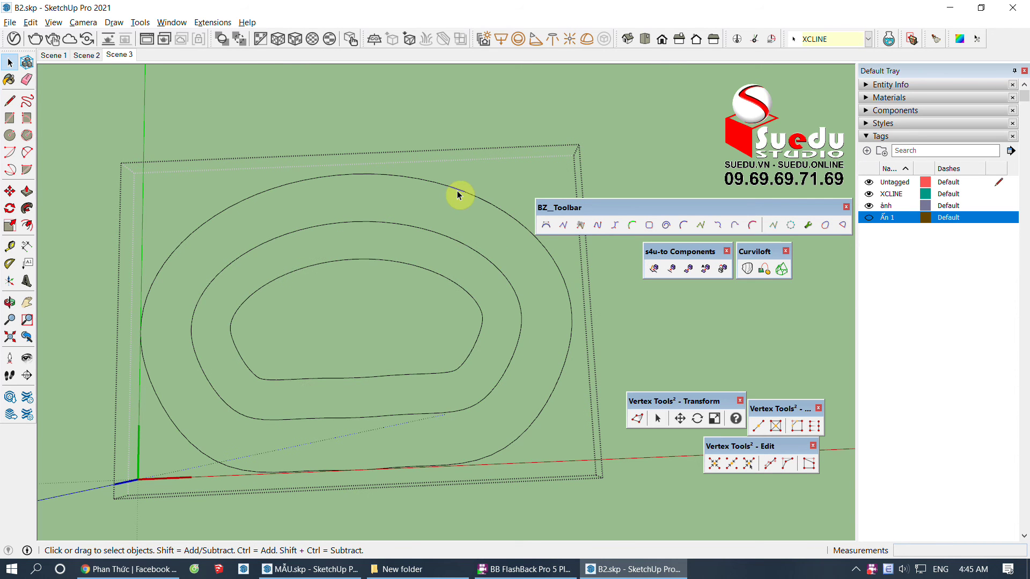
pyautogui.press('p')
pyautogui.write('30')
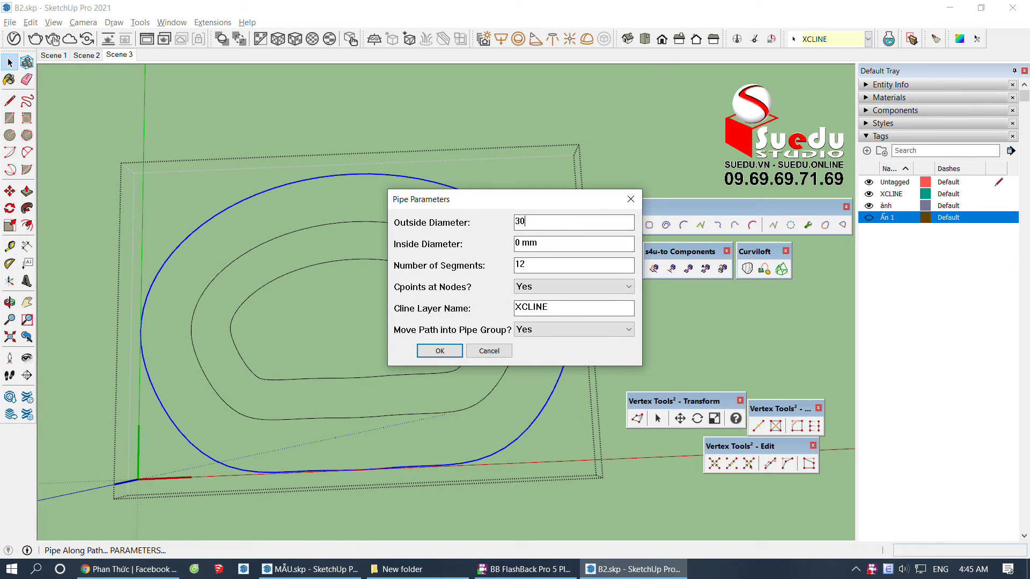
pyautogui.click(446, 352)
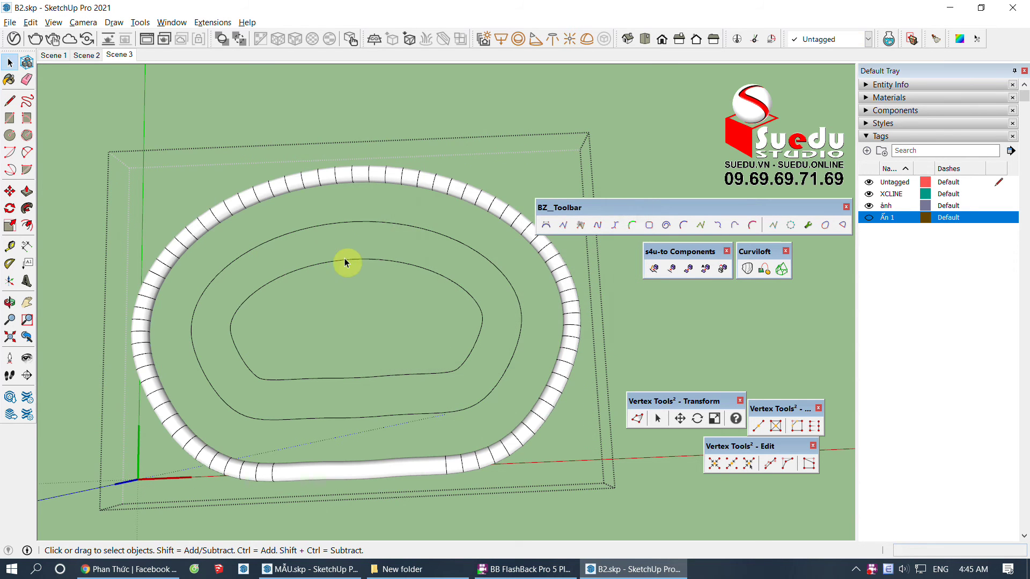
pyautogui.click(392, 225)
pyautogui.hotkey('alt', 'p')
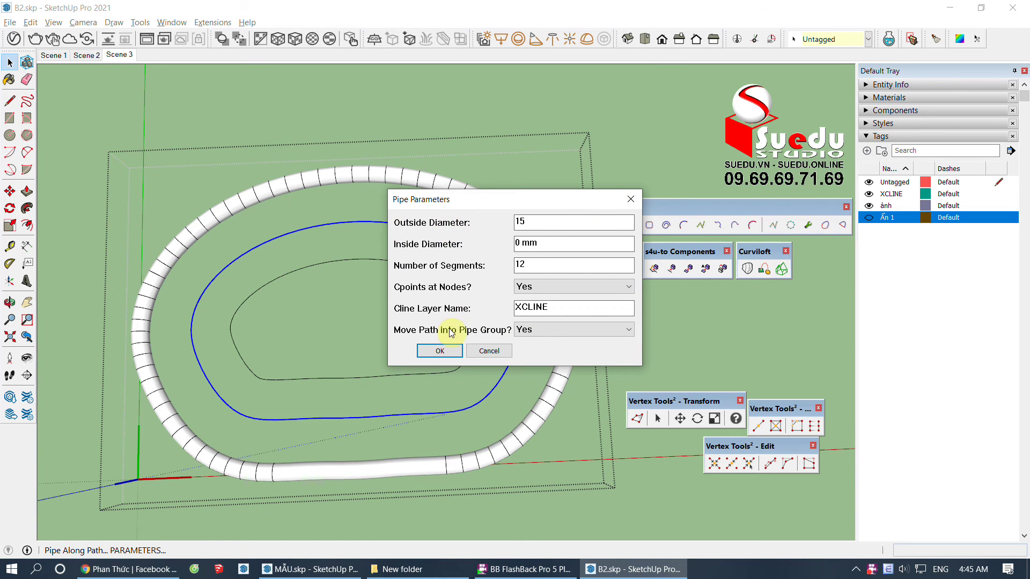
pyautogui.click(443, 351)
pyautogui.click(434, 279)
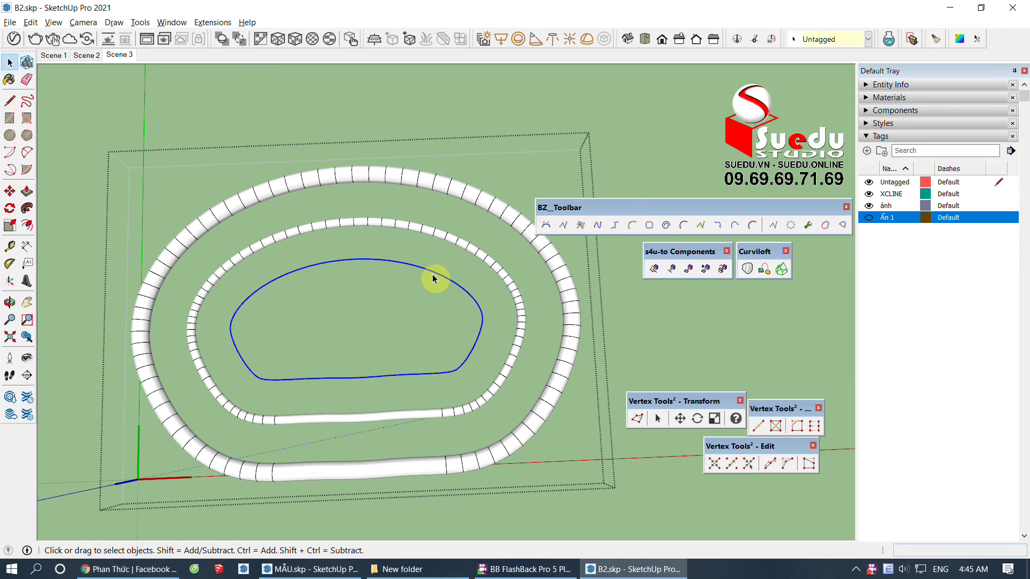
pyautogui.hotkey('alt', 'p')
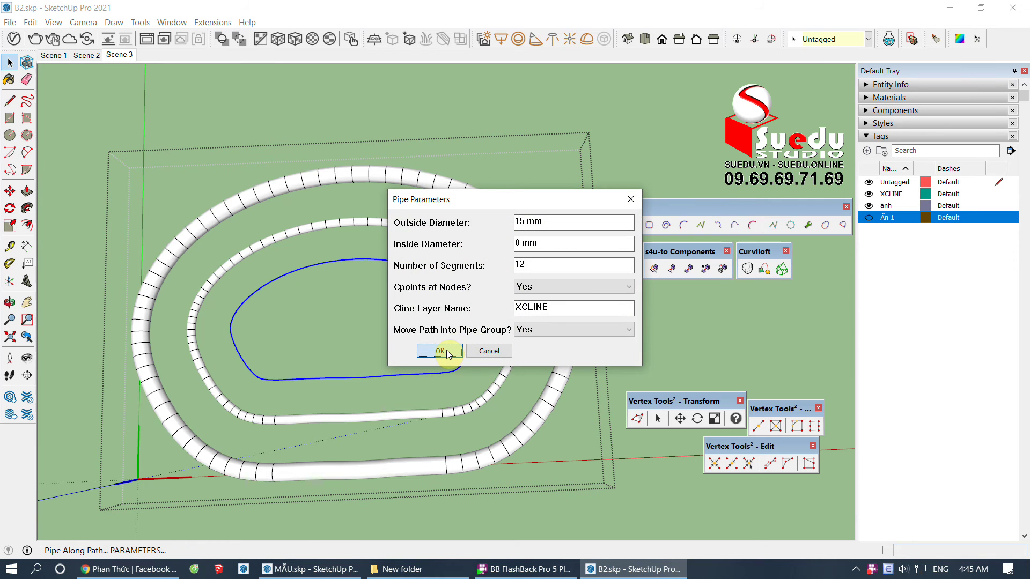
pyautogui.click(447, 354)
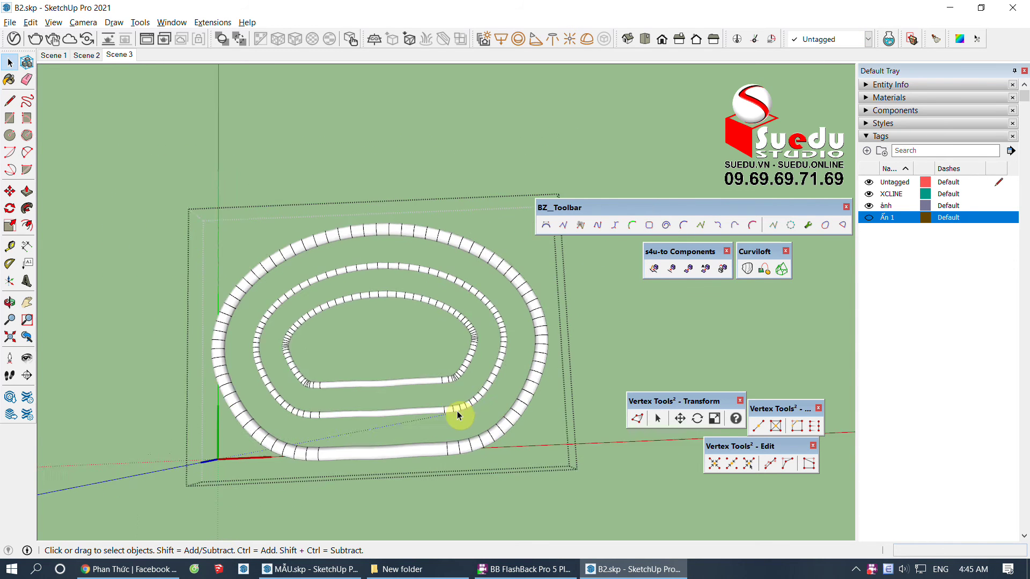
pyautogui.moveTo(449, 405); pyautogui.dragTo(593, 350, button='middle')
# Step: Select the seat ring component and bring up the Soften Edges panel
pyautogui.moveTo(455, 364)
pyautogui.mouseDown(button='middle')
pyautogui.moveTo(501, 276)
pyautogui.moveTo(517, 315)
pyautogui.moveTo(397, 356)
pyautogui.moveTo(577, 225)
pyautogui.moveTo(490, 271)
pyautogui.moveTo(482, 290)
pyautogui.mouseUp(button='middle')
pyautogui.scroll(2, 496, 292)
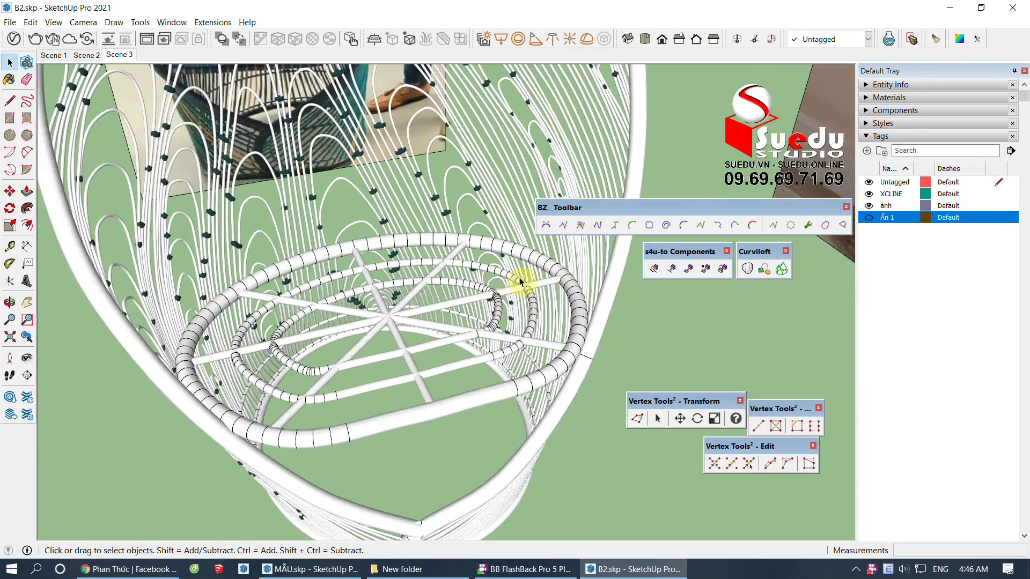
pyautogui.moveTo(412, 347)
pyautogui.mouseDown(button='middle')
pyautogui.moveTo(289, 481)
pyautogui.moveTo(237, 329)
pyautogui.moveTo(259, 310)
pyautogui.moveTo(302, 392)
pyautogui.mouseUp(button='middle')
pyautogui.click(259, 310)
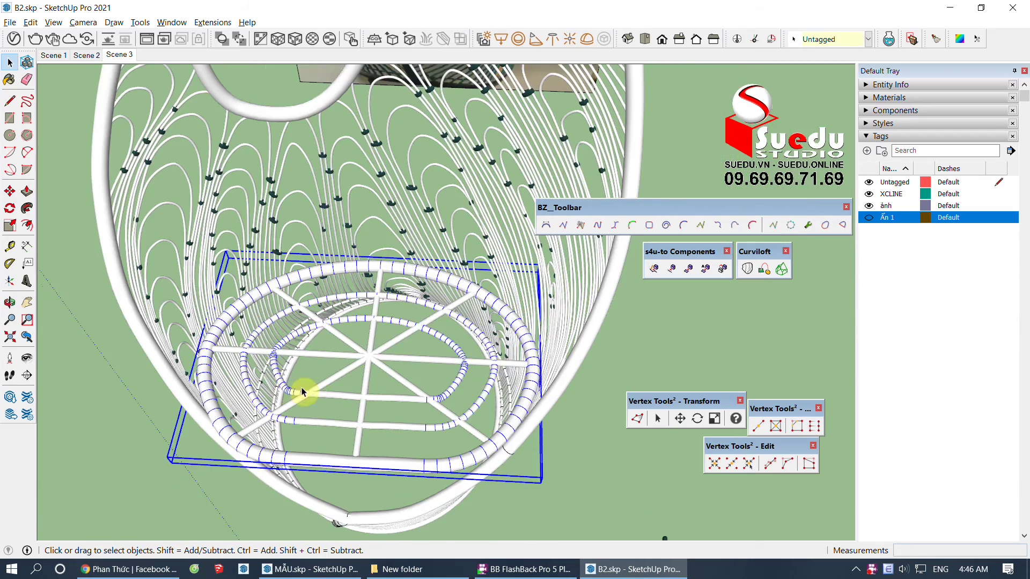
pyautogui.scroll(3, 482, 364)
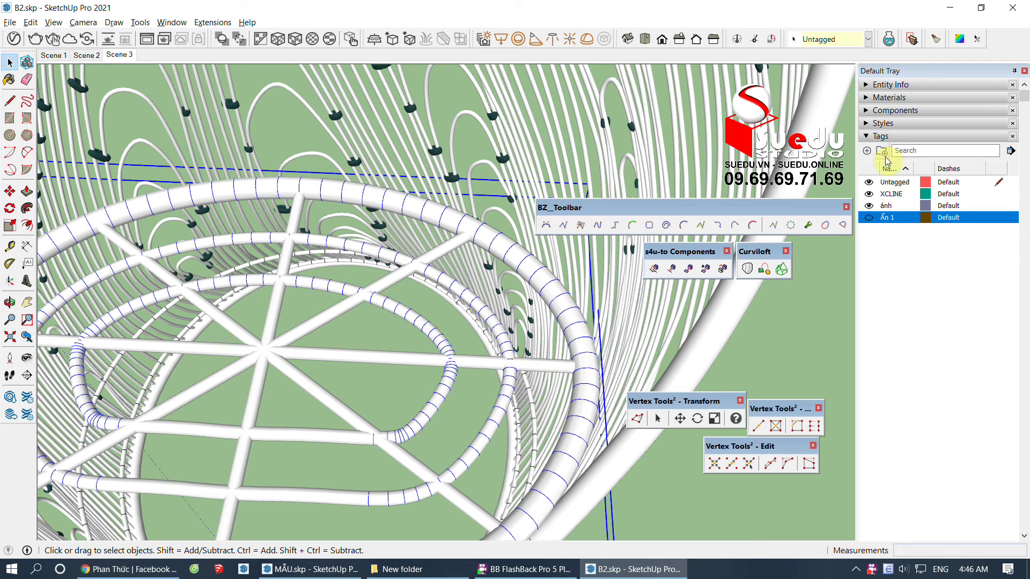
pyautogui.click(890, 138)
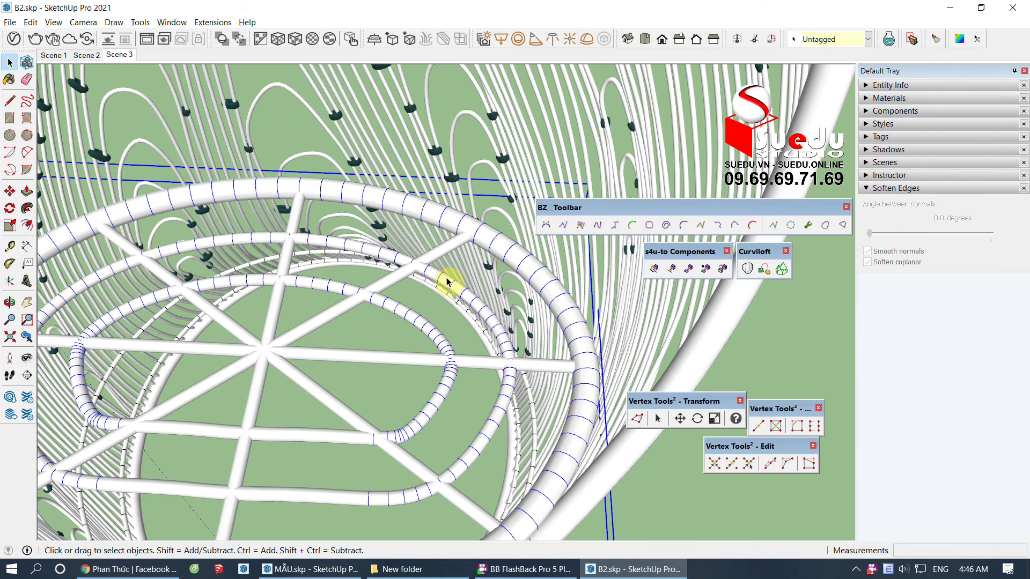
# Step: Inside the ring component, delete the spoke tubes and soften all edges at 36.5 degrees
pyautogui.doubleClick(447, 281)
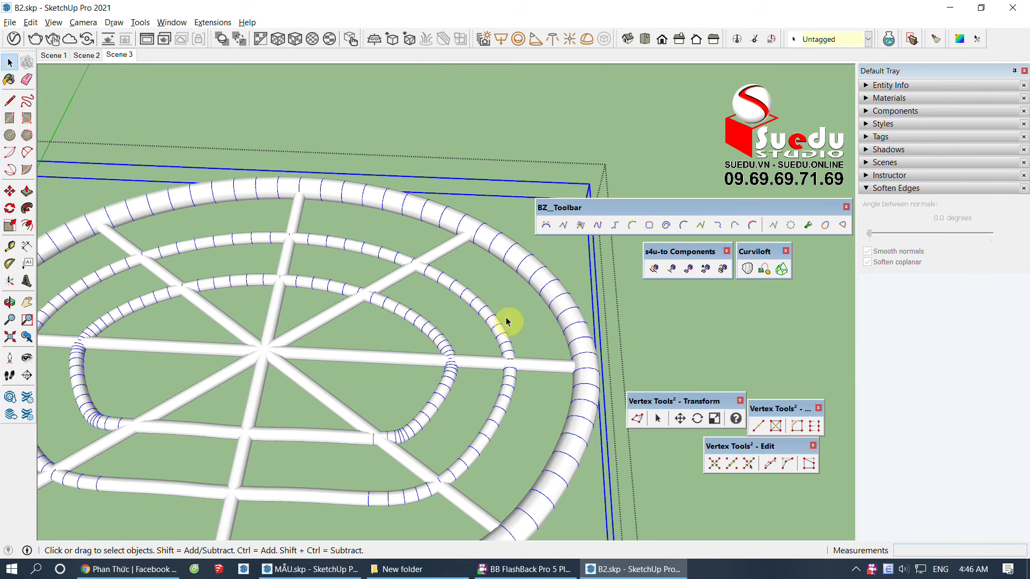
pyautogui.press('Delete')
pyautogui.hotkey('ctrl', 'a')
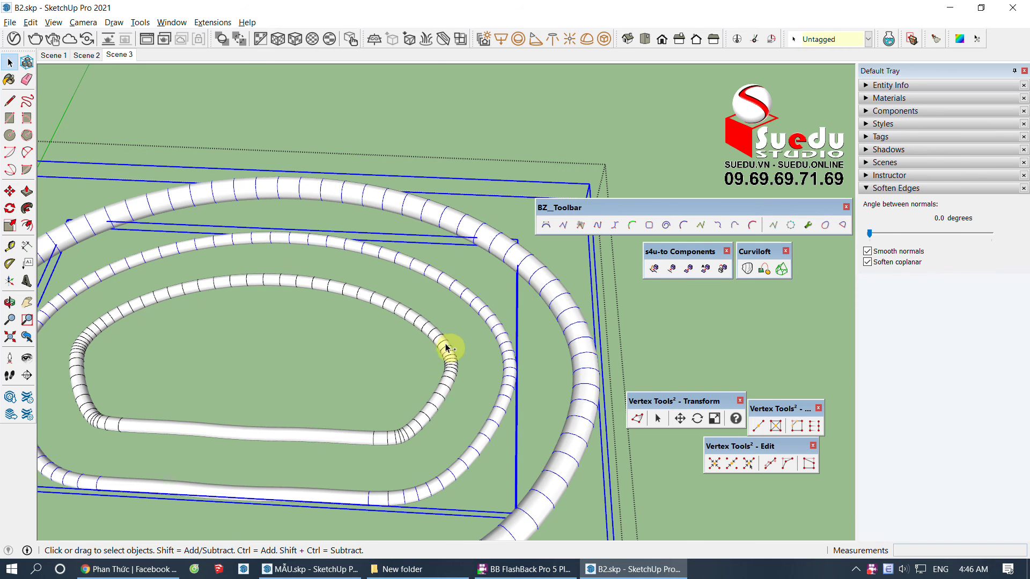
pyautogui.moveTo(875, 239); pyautogui.dragTo(893, 233)
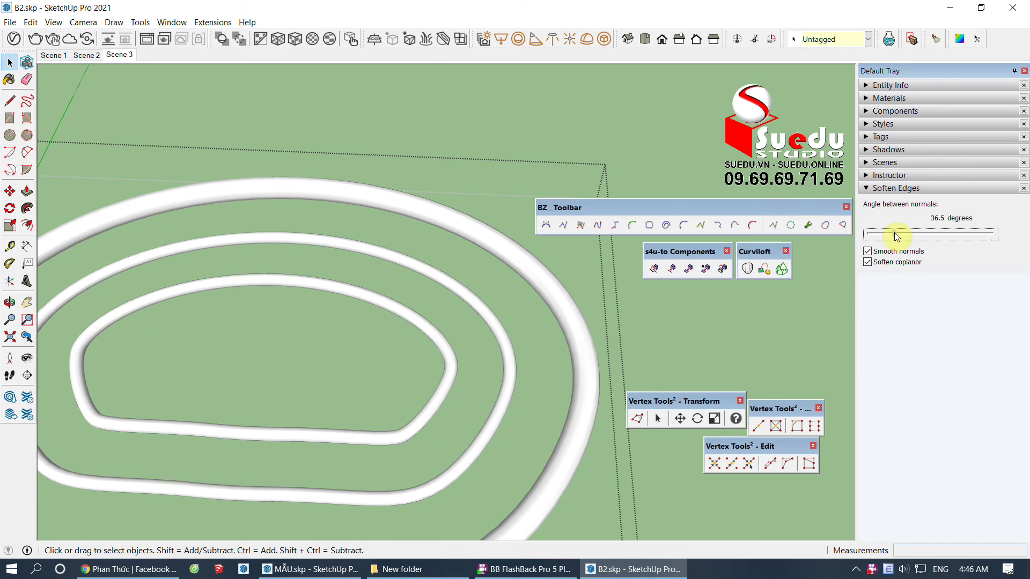
pyautogui.scroll(-3, 542, 317)
pyautogui.moveTo(502, 336)
pyautogui.mouseDown(button='middle')
pyautogui.moveTo(340, 403)
pyautogui.moveTo(547, 230)
pyautogui.moveTo(437, 356)
pyautogui.moveTo(304, 415)
pyautogui.moveTo(367, 374)
pyautogui.moveTo(460, 356)
pyautogui.mouseUp(button='middle')
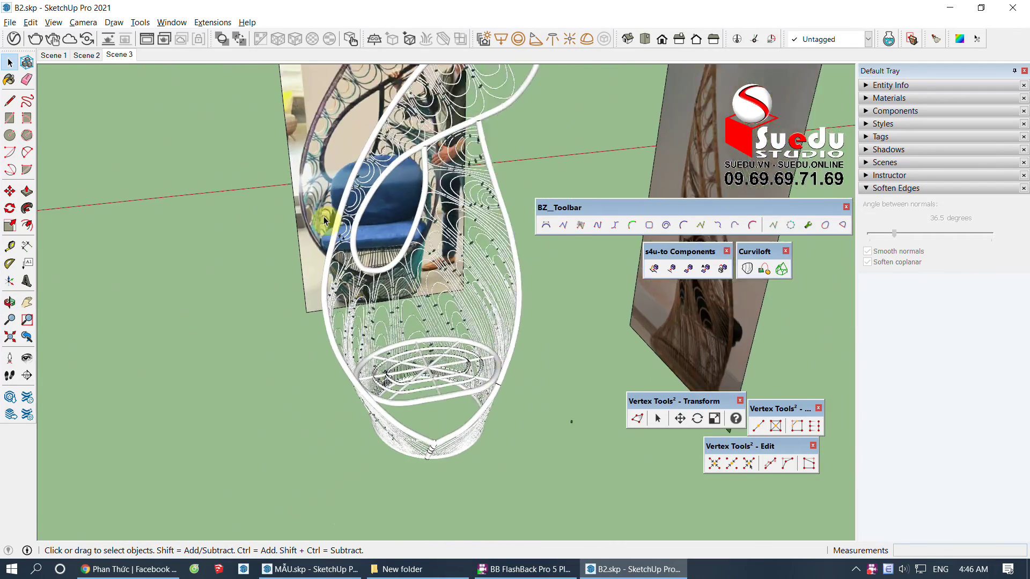
# Step: Open the seat cushion group, select all its geometry, then exit the group
pyautogui.scroll(3, 371, 237)
pyautogui.scroll(-3, 372, 238)
pyautogui.moveTo(355, 299); pyautogui.dragTo(308, 253, button='middle')
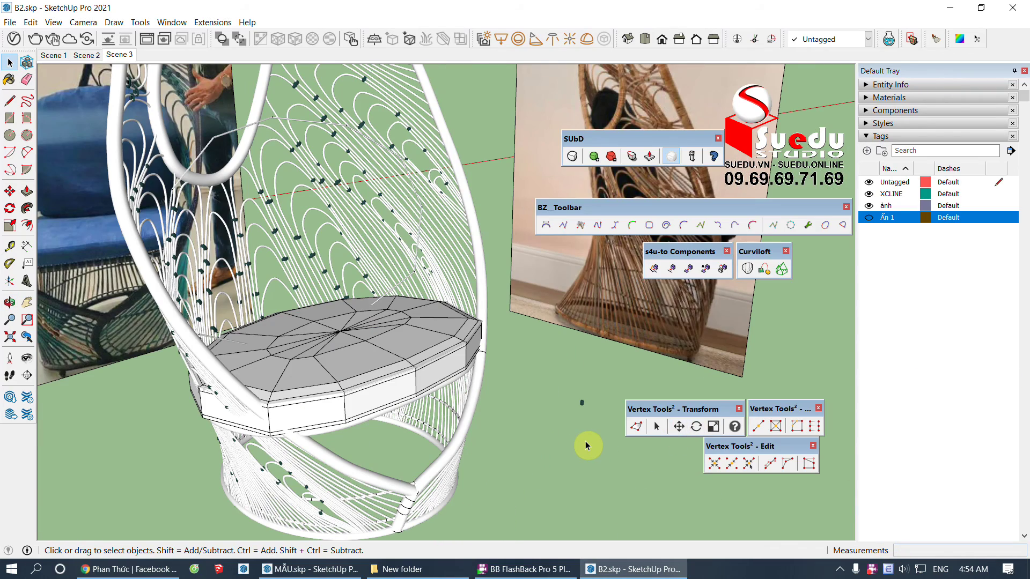
pyautogui.doubleClick(354, 370)
pyautogui.tripleClick(336, 366)
pyautogui.moveTo(336, 366)
pyautogui.mouseDown(button='middle')
pyautogui.moveTo(361, 261)
pyautogui.moveTo(335, 302)
pyautogui.mouseUp(button='middle')
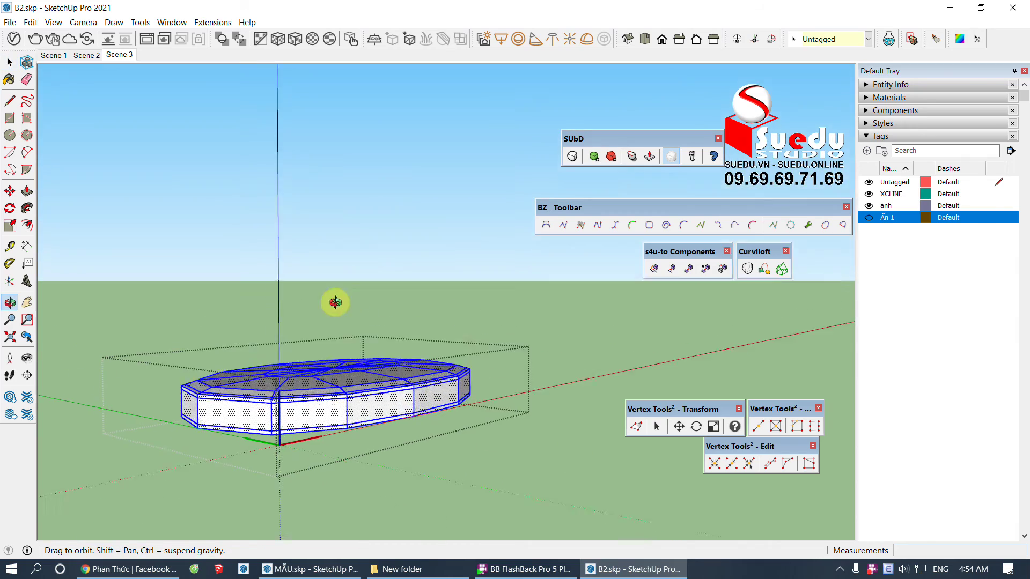
pyautogui.scroll(3, 295, 407)
pyautogui.scroll(2, 391, 386)
pyautogui.scroll(2, 467, 379)
pyautogui.scroll(2, 479, 352)
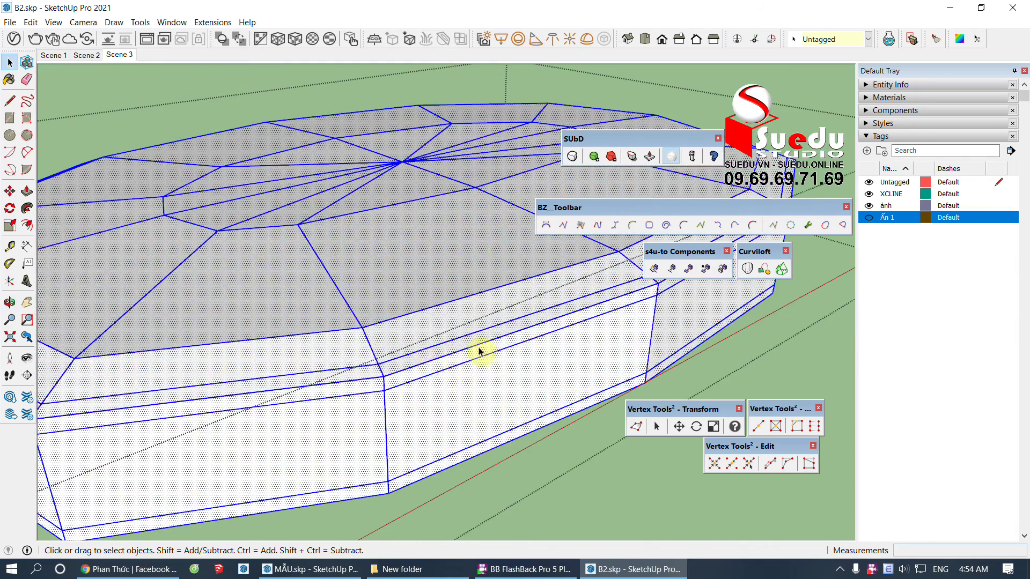
pyautogui.press('Escape')
# Step: Select the seat cushion and apply SUbD Toggle Subdivision to smooth it
pyautogui.scroll(-2, 466, 348)
pyautogui.scroll(2, 422, 363)
pyautogui.scroll(3, 375, 375)
pyautogui.scroll(5, 371, 380)
pyautogui.click(372, 380)
pyautogui.moveTo(372, 379)
pyautogui.mouseDown(button='middle')
pyautogui.moveTo(617, 255)
pyautogui.moveTo(453, 310)
pyautogui.moveTo(377, 378)
pyautogui.mouseUp(button='middle')
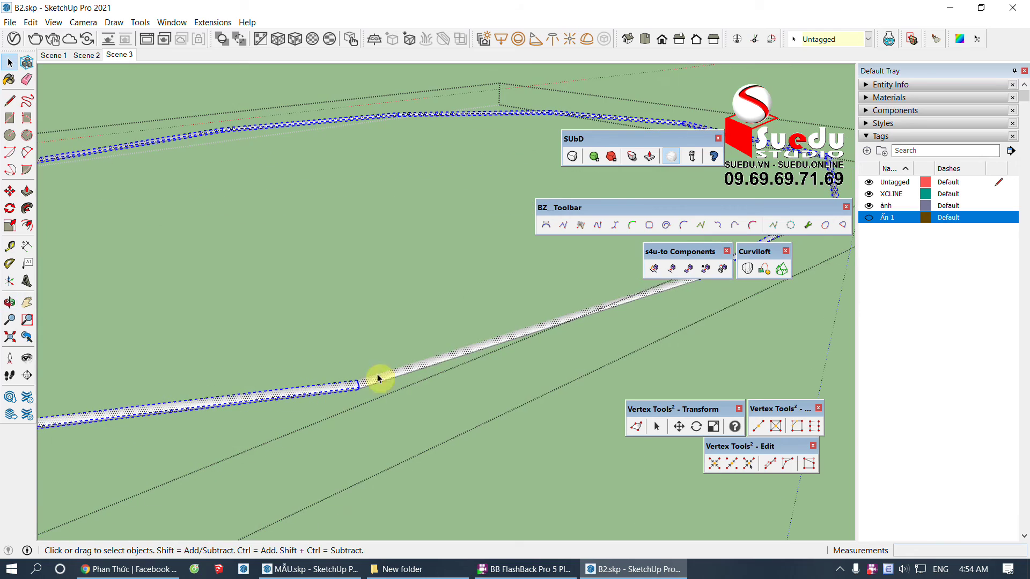
pyautogui.scroll(-2, 389, 377)
pyautogui.scroll(3, 437, 356)
pyautogui.moveTo(437, 356)
pyautogui.mouseDown(button='middle')
pyautogui.moveTo(832, 249)
pyautogui.moveTo(701, 202)
pyautogui.moveTo(451, 348)
pyautogui.moveTo(426, 340)
pyautogui.mouseUp(button='middle')
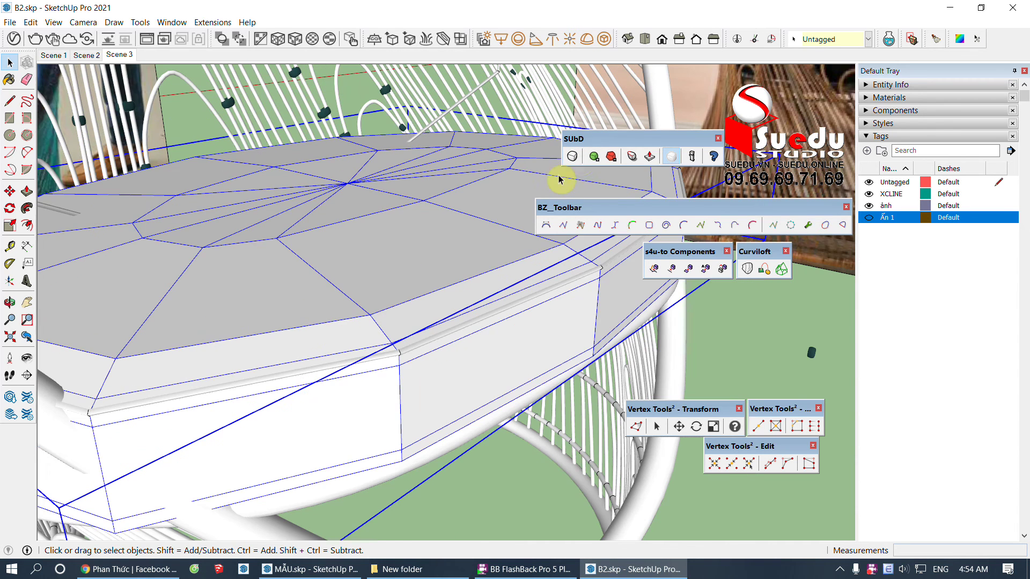
pyautogui.click(572, 156)
# Step: Adjust the seat cushion's subdivision level down and up, ending on the smoother setting
pyautogui.moveTo(385, 314)
pyautogui.mouseDown(button='middle')
pyautogui.moveTo(390, 368)
pyautogui.moveTo(266, 321)
pyautogui.mouseUp(button='middle')
pyautogui.moveTo(346, 338); pyautogui.dragTo(334, 338, button='middle')
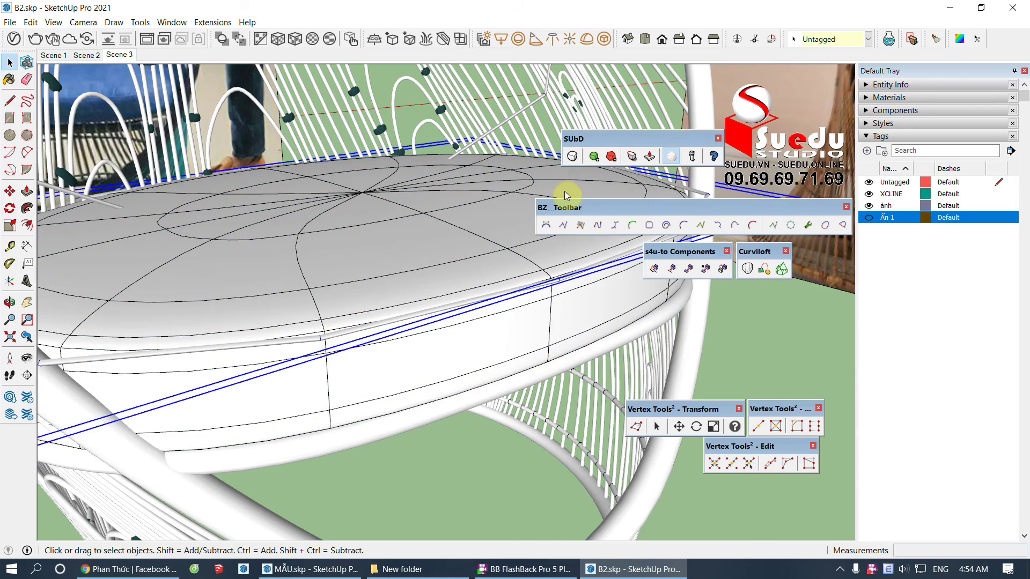
pyautogui.moveTo(421, 260)
pyautogui.mouseDown(button='middle')
pyautogui.moveTo(552, 259)
pyautogui.moveTo(419, 308)
pyautogui.moveTo(482, 258)
pyautogui.mouseUp(button='middle')
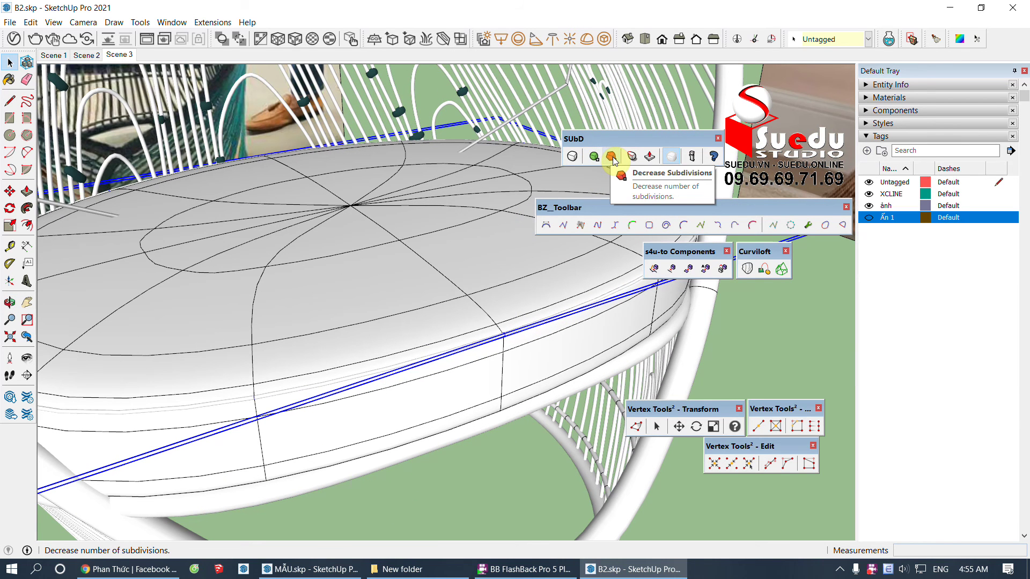
pyautogui.click(612, 157)
pyautogui.click(594, 157)
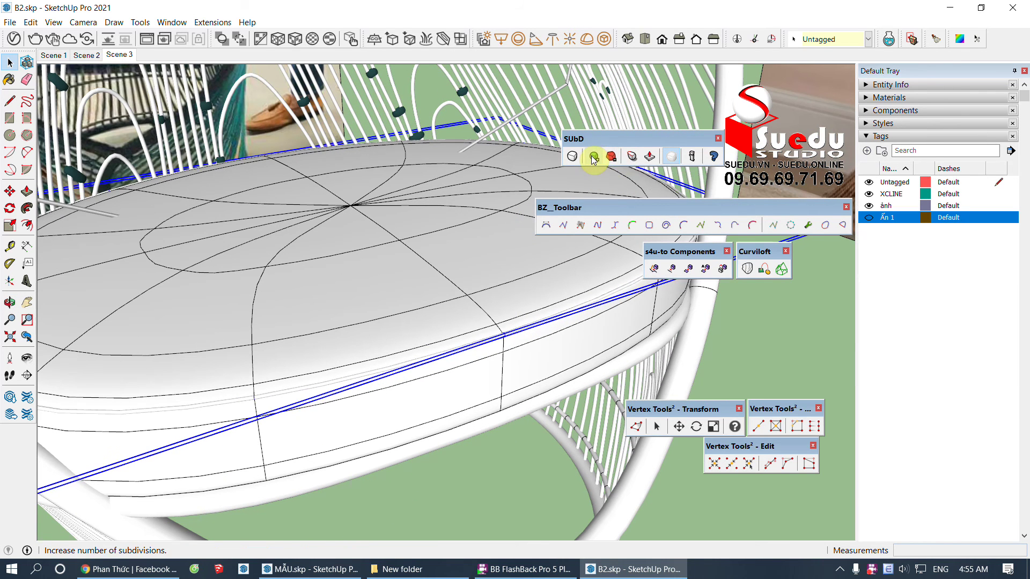
pyautogui.click(417, 280)
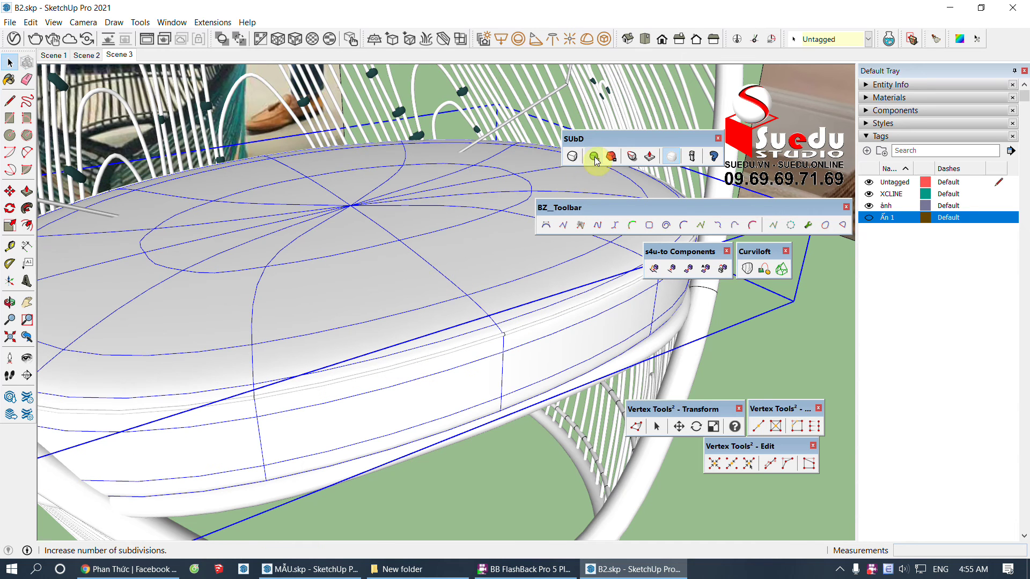
pyautogui.click(612, 158)
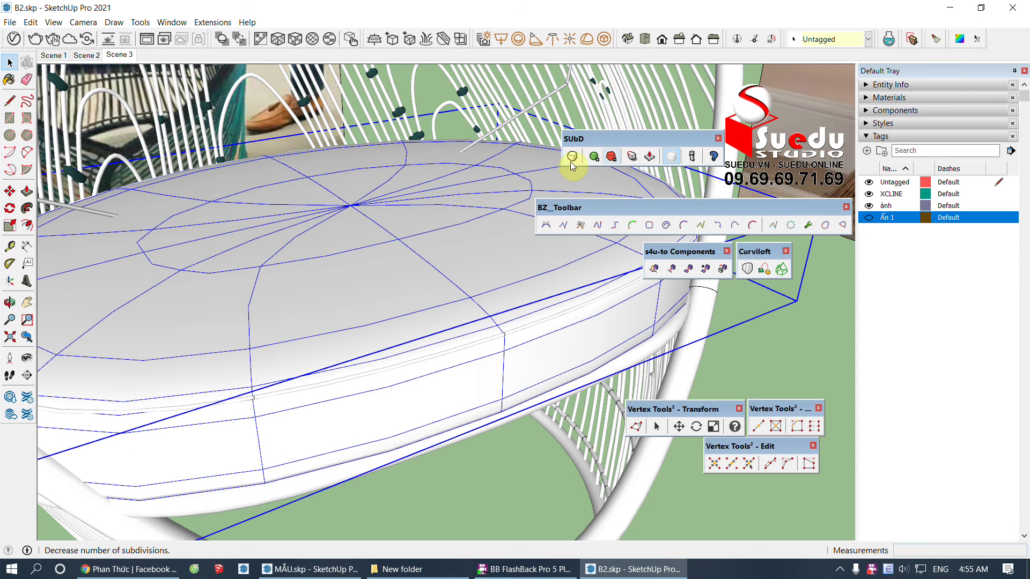
pyautogui.click(594, 158)
pyautogui.moveTo(295, 386)
pyautogui.mouseDown(button='middle')
pyautogui.moveTo(511, 472)
pyautogui.moveTo(458, 478)
pyautogui.moveTo(433, 319)
pyautogui.moveTo(421, 443)
pyautogui.mouseUp(button='middle')
pyautogui.click(458, 478)
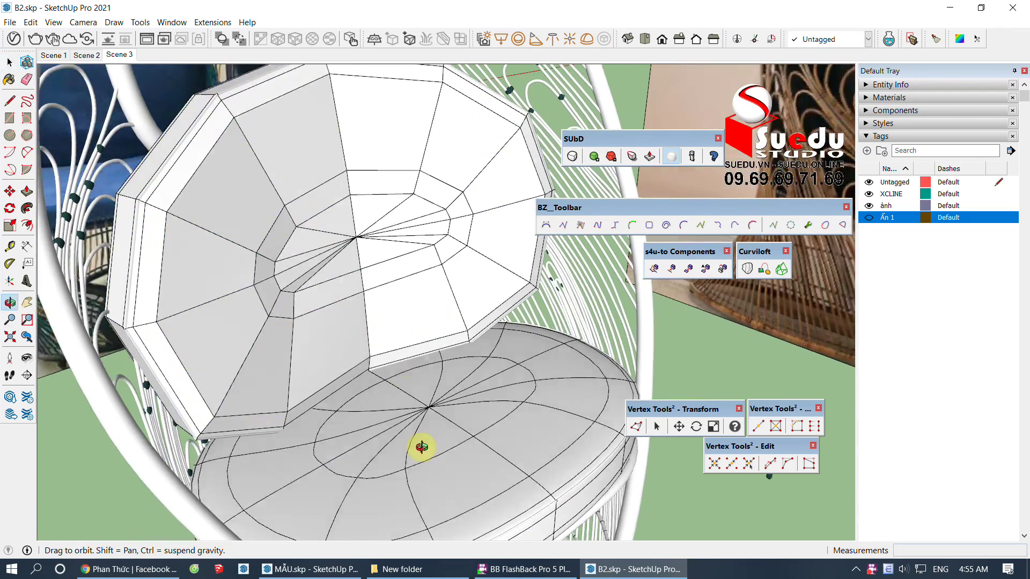
# Step: Select the backrest cushion and toggle SUbD subdivision to smooth it
pyautogui.click(281, 266)
pyautogui.moveTo(280, 267)
pyautogui.mouseDown(button='middle')
pyautogui.moveTo(392, 337)
pyautogui.moveTo(368, 311)
pyautogui.moveTo(375, 299)
pyautogui.moveTo(329, 257)
pyautogui.moveTo(264, 234)
pyautogui.mouseUp(button='middle')
pyautogui.tripleClick(374, 245)
pyautogui.moveTo(368, 242)
pyautogui.mouseDown(button='middle')
pyautogui.moveTo(667, 283)
pyautogui.moveTo(374, 306)
pyautogui.moveTo(410, 252)
pyautogui.moveTo(402, 269)
pyautogui.moveTo(666, 156)
pyautogui.moveTo(402, 269)
pyautogui.moveTo(180, 340)
pyautogui.moveTo(333, 271)
pyautogui.mouseUp(button='middle')
pyautogui.press('Escape')
pyautogui.click(364, 295)
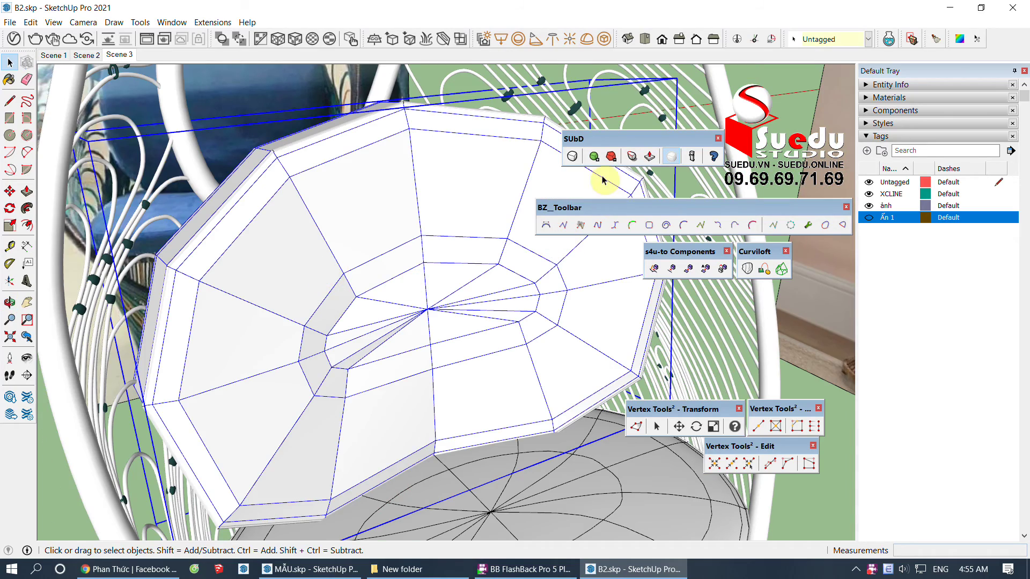
pyautogui.click(572, 156)
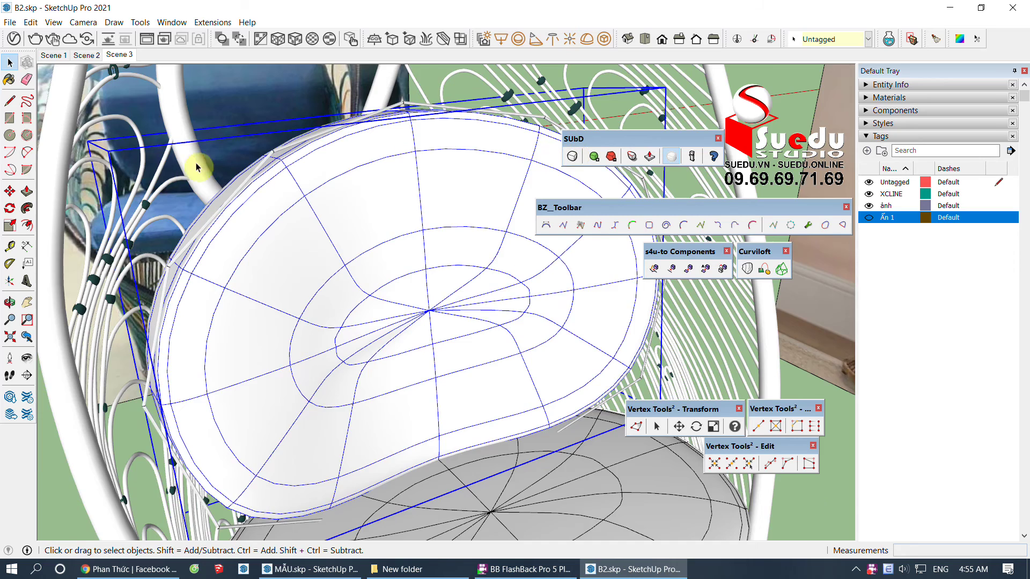
# Step: Open the seat cushion group and select all its geometry
pyautogui.scroll(2, 197, 167)
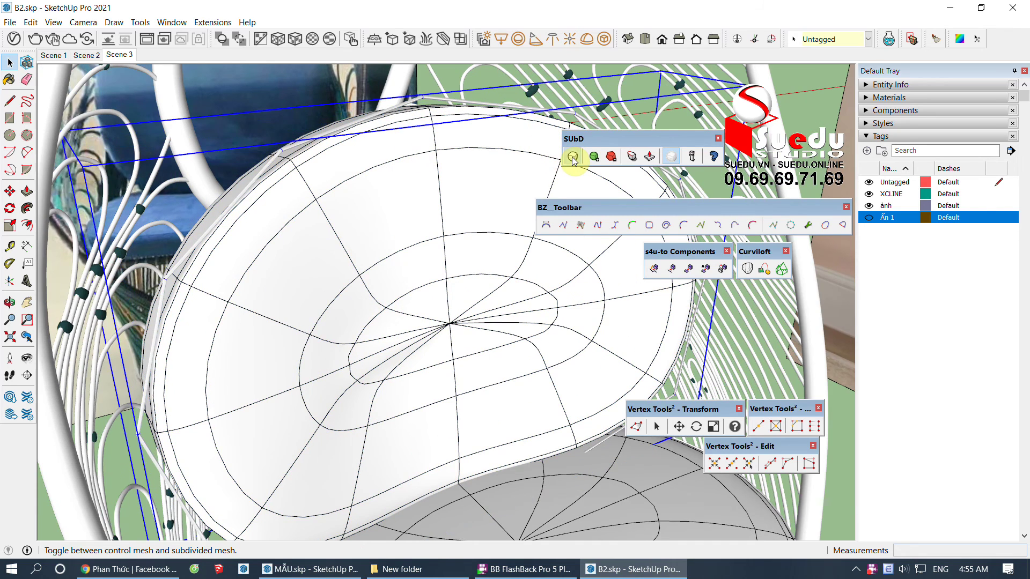
pyautogui.scroll(-3, 427, 260)
pyautogui.moveTo(427, 260); pyautogui.dragTo(421, 361, button='middle')
pyautogui.scroll(2, 466, 392)
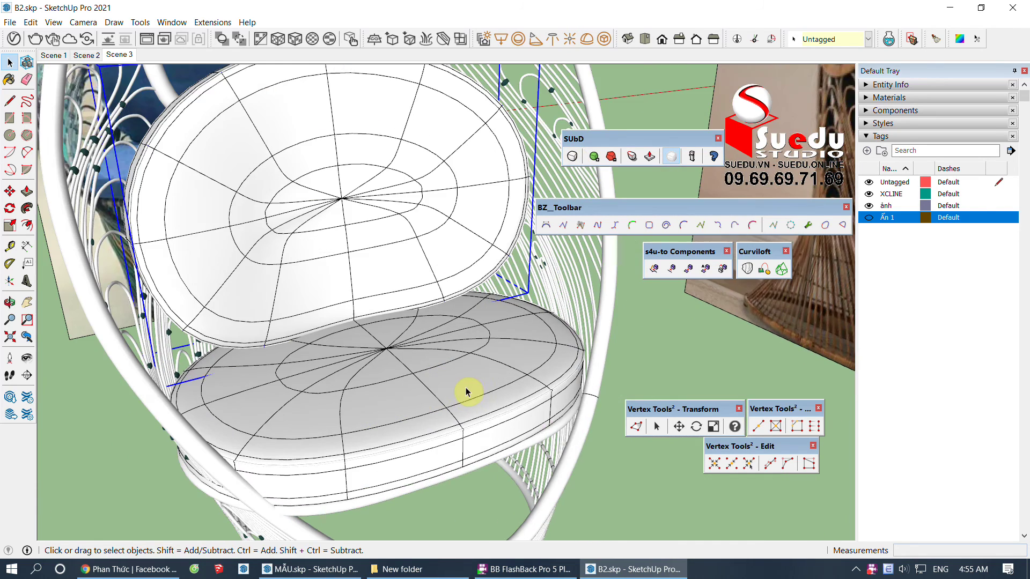
pyautogui.doubleClick(489, 385)
pyautogui.tripleClick(490, 386)
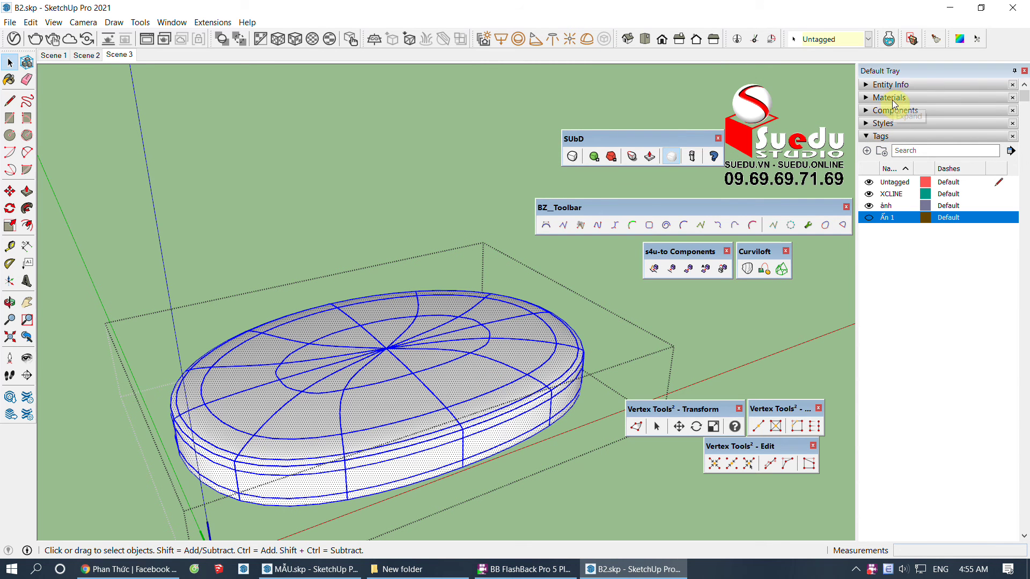
# Step: Paint the seat cushion geometry with the blue VAI DEM fabric and exit the group
pyautogui.click(951, 311)
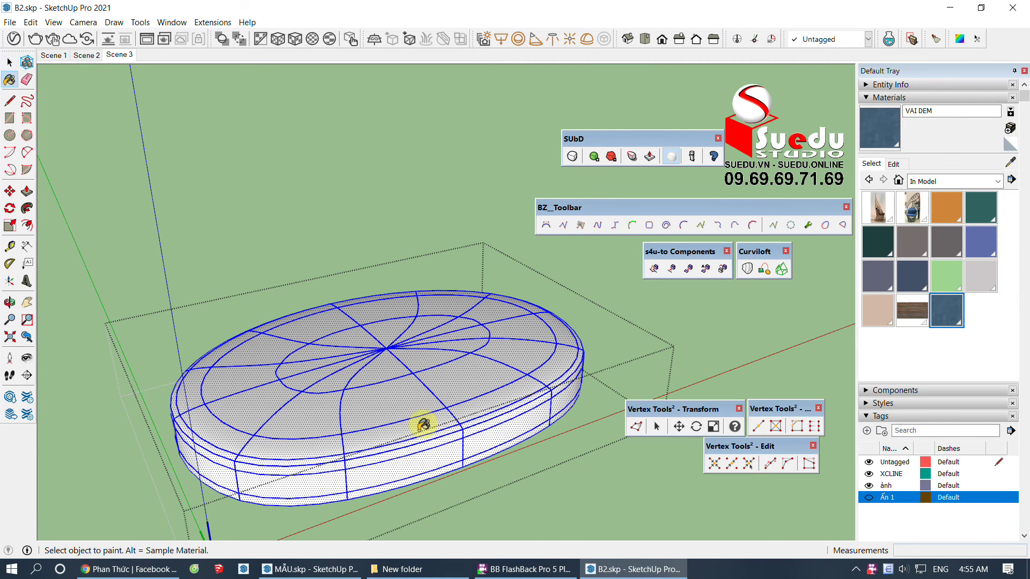
pyautogui.click(450, 397)
pyautogui.moveTo(451, 397); pyautogui.dragTo(418, 533, button='middle')
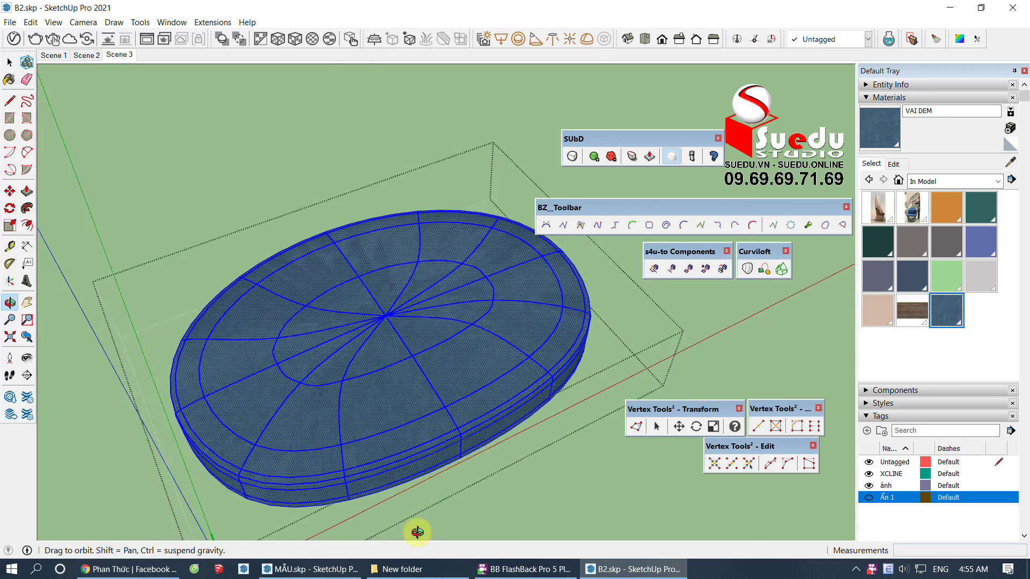
pyautogui.press('space')
pyautogui.scroll(3, 408, 451)
pyautogui.scroll(5, 361, 411)
pyautogui.scroll(-3, 361, 410)
pyautogui.scroll(-3, 377, 361)
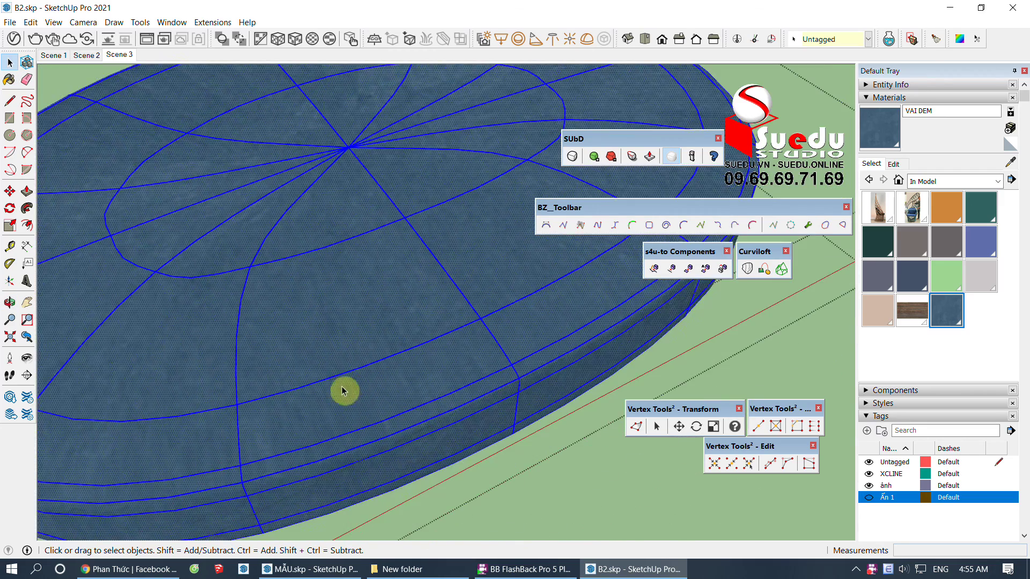
pyautogui.scroll(-3, 345, 391)
pyautogui.scroll(-2, 324, 391)
pyautogui.scroll(3, 231, 262)
pyautogui.scroll(3, 236, 230)
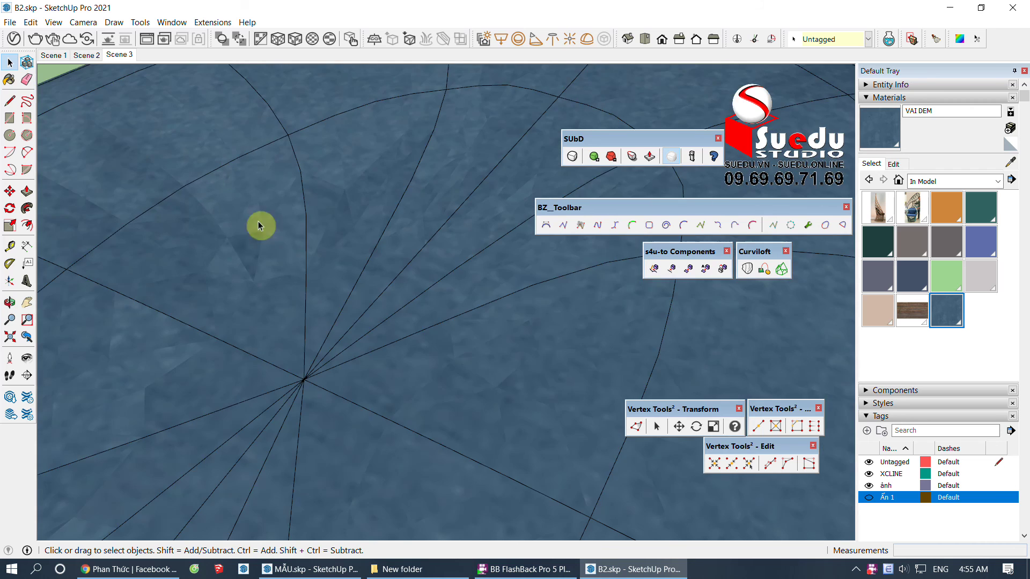
pyautogui.scroll(1, 234, 242)
pyautogui.scroll(-3, 229, 248)
pyautogui.moveTo(363, 352); pyautogui.dragTo(257, 292, button='middle')
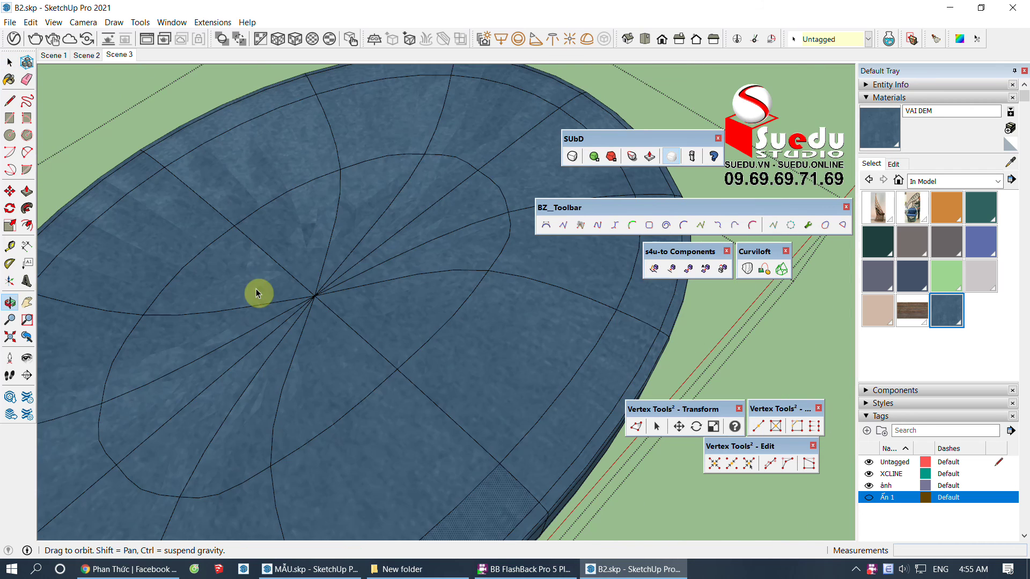
pyautogui.scroll(-2, 438, 369)
pyautogui.press('Escape')
# Step: Switch the seat to its faceted control mesh and paint that mesh dark blue as well
pyautogui.moveTo(426, 378); pyautogui.dragTo(544, 294, button='middle')
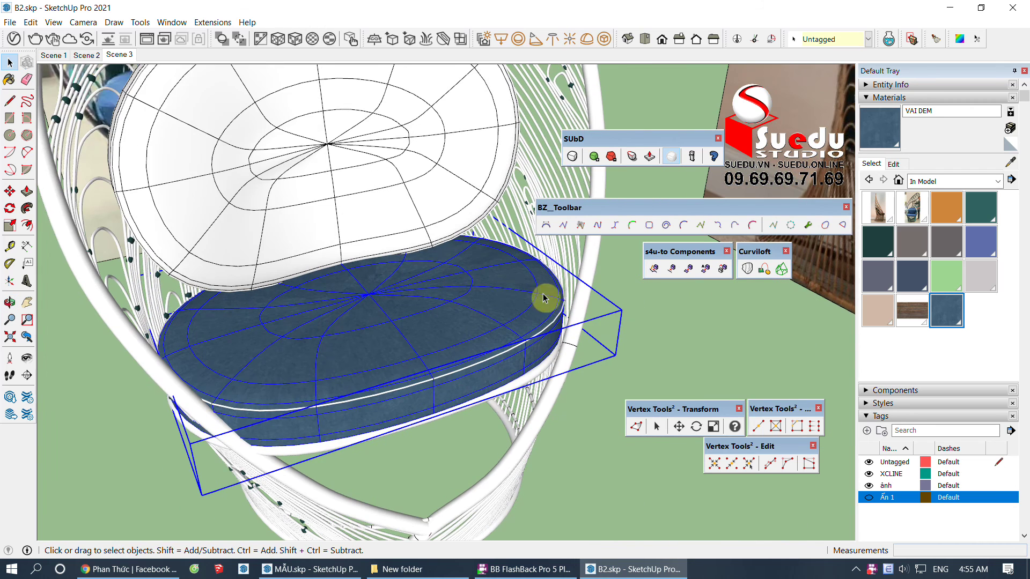
pyautogui.click(572, 156)
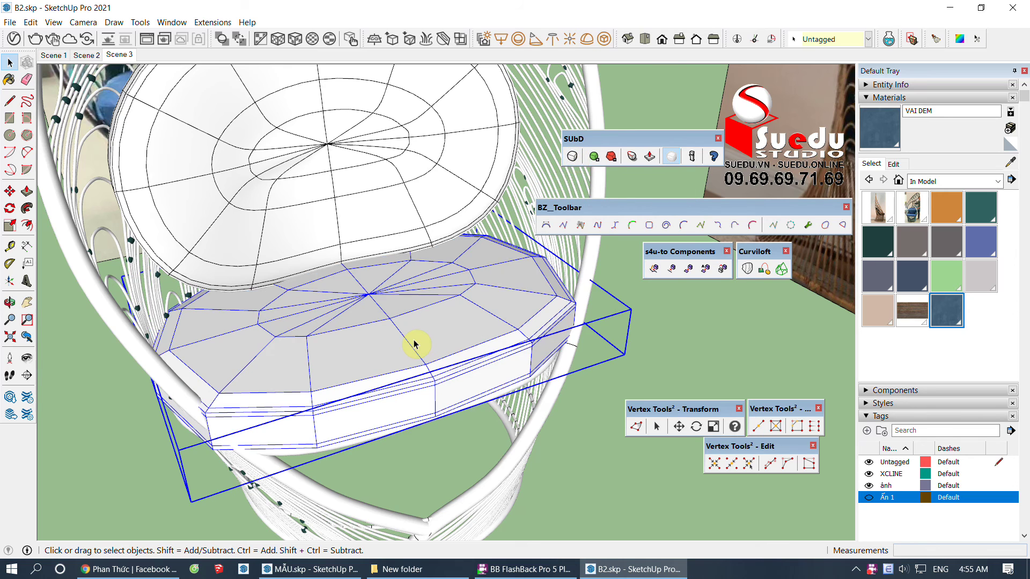
pyautogui.doubleClick(414, 344)
pyautogui.scroll(2, 425, 345)
pyautogui.press('b')
pyautogui.click(422, 324)
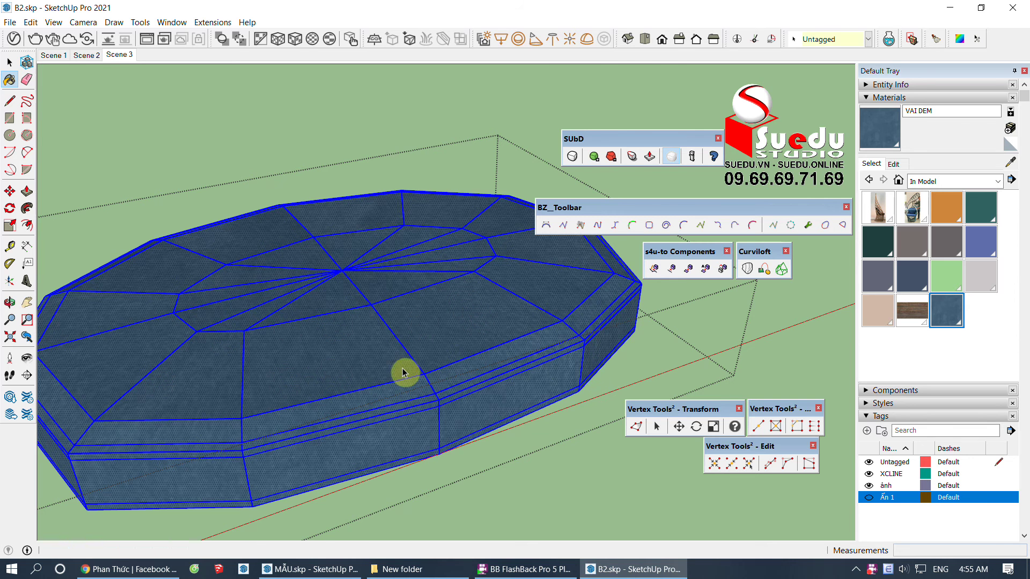
pyautogui.press('space')
pyautogui.press('Escape')
# Step: Open the curve group around the cushion and pick the Color I04 material
pyautogui.click(488, 392)
pyautogui.doubleClick(485, 390)
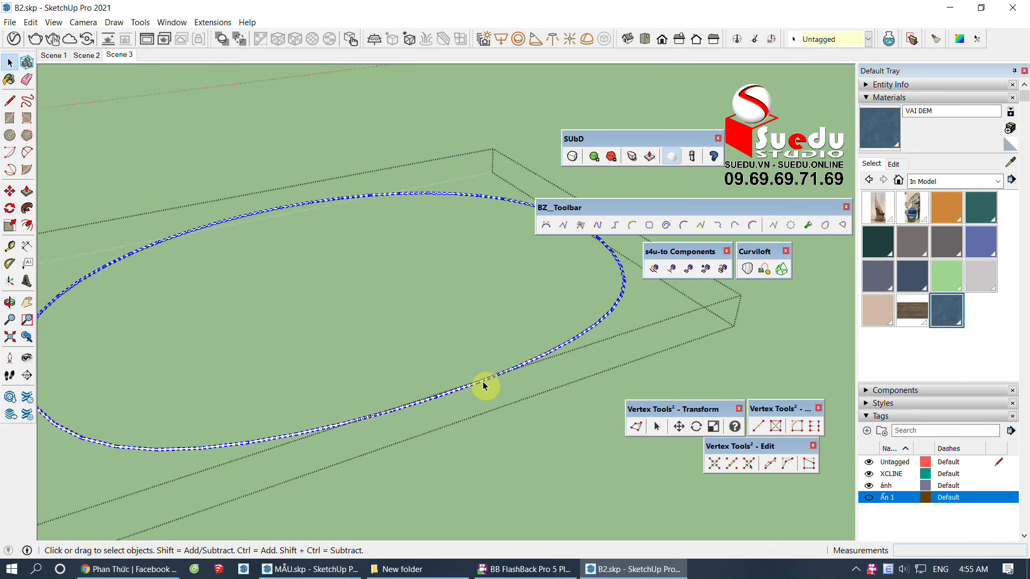
pyautogui.scroll(2, 478, 386)
pyautogui.scroll(1, 474, 385)
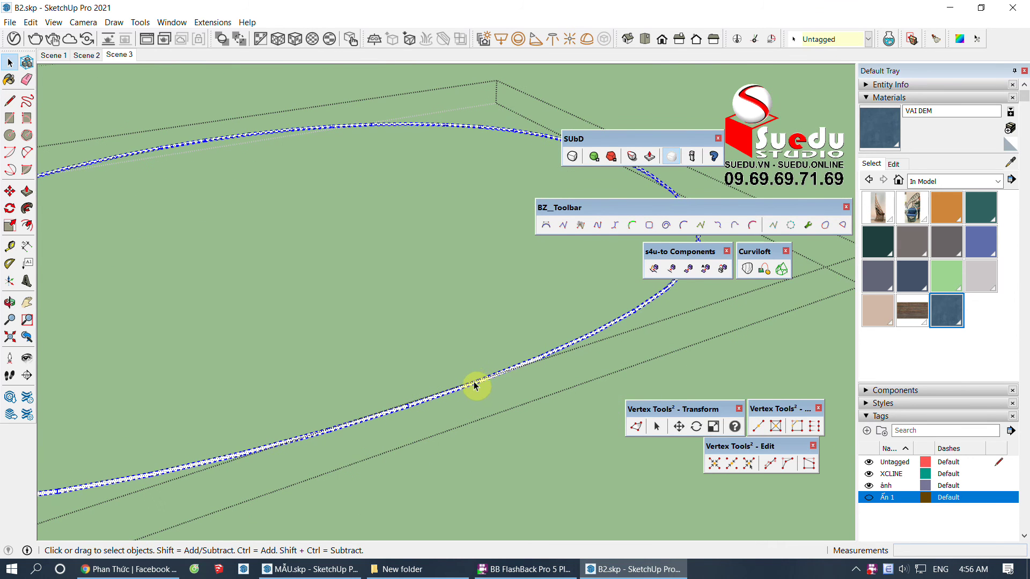
pyautogui.click(980, 215)
pyautogui.press('space')
pyautogui.scroll(-3, 589, 349)
pyautogui.press('Escape')
# Step: Paint all of the backrest cushion's geometry with the VAI DEM fabric
pyautogui.moveTo(589, 356)
pyautogui.mouseDown(button='middle')
pyautogui.moveTo(444, 340)
pyautogui.moveTo(394, 313)
pyautogui.mouseUp(button='middle')
pyautogui.doubleClick(394, 313)
pyautogui.tripleClick(394, 313)
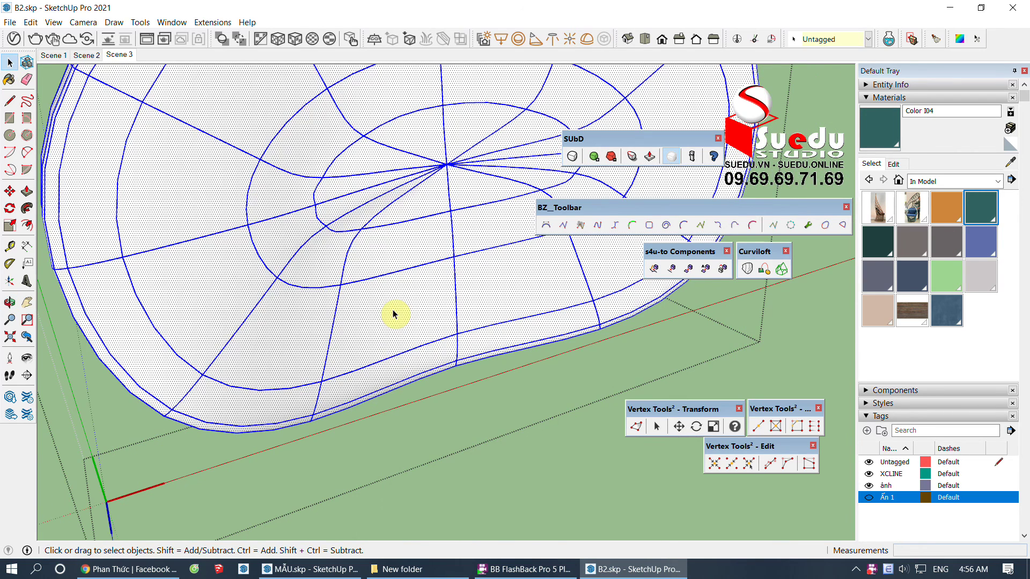
pyautogui.click(951, 311)
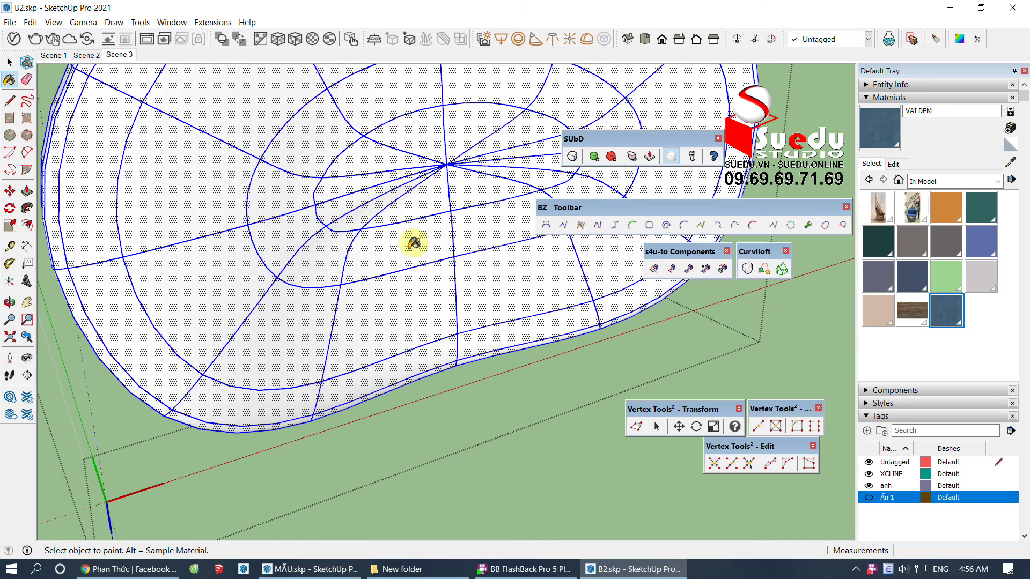
pyautogui.click(413, 245)
pyautogui.press('space')
pyautogui.scroll(-3, 352, 300)
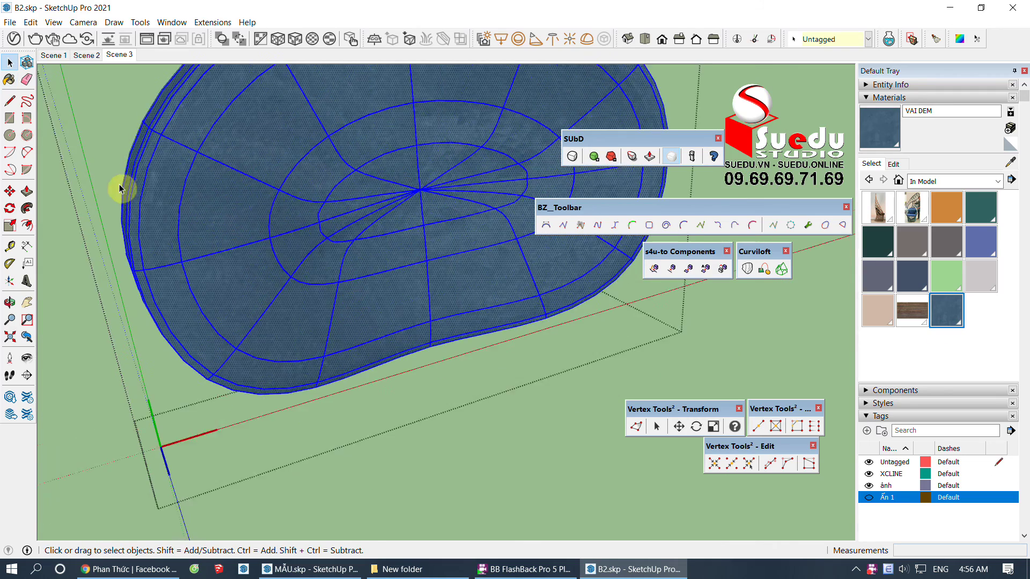
pyautogui.scroll(5, 348, 156)
pyautogui.press('space')
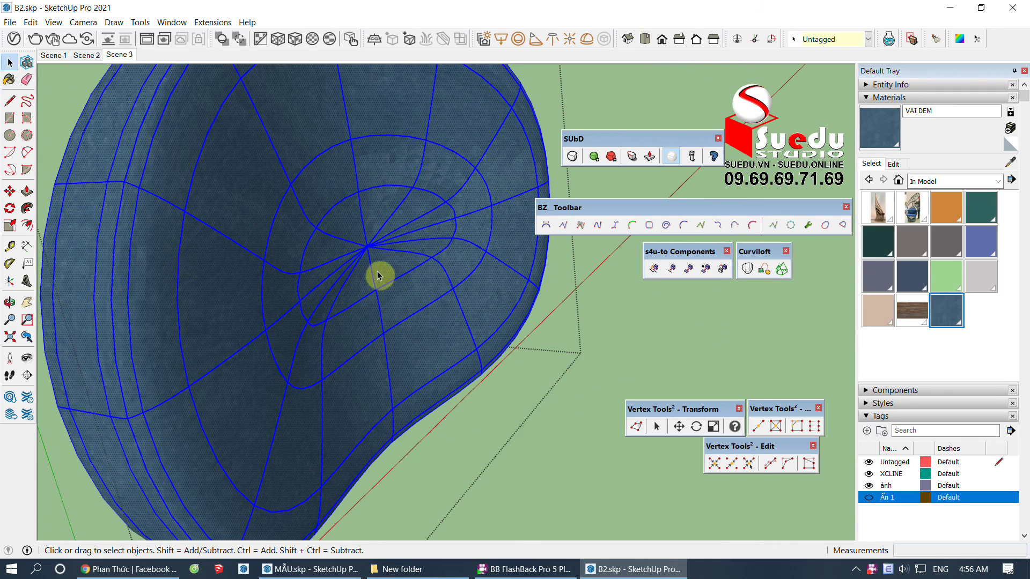
pyautogui.scroll(-5, 379, 276)
pyautogui.moveTo(372, 299); pyautogui.dragTo(357, 254, button='middle')
pyautogui.scroll(5, 348, 241)
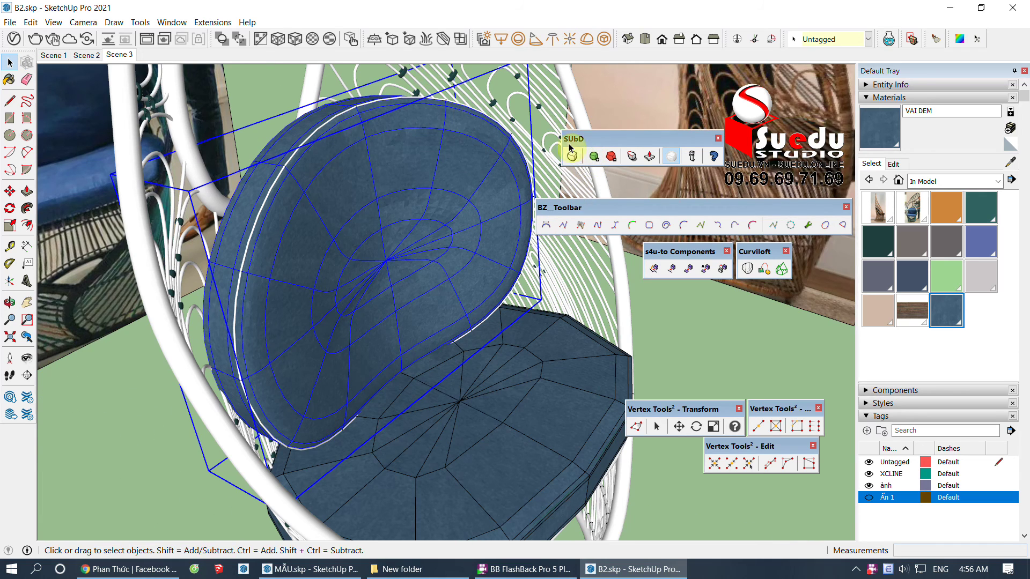
# Step: Select the backrest control mesh and apply the Color I04 material sampled from the cushion
pyautogui.scroll(2, 321, 123)
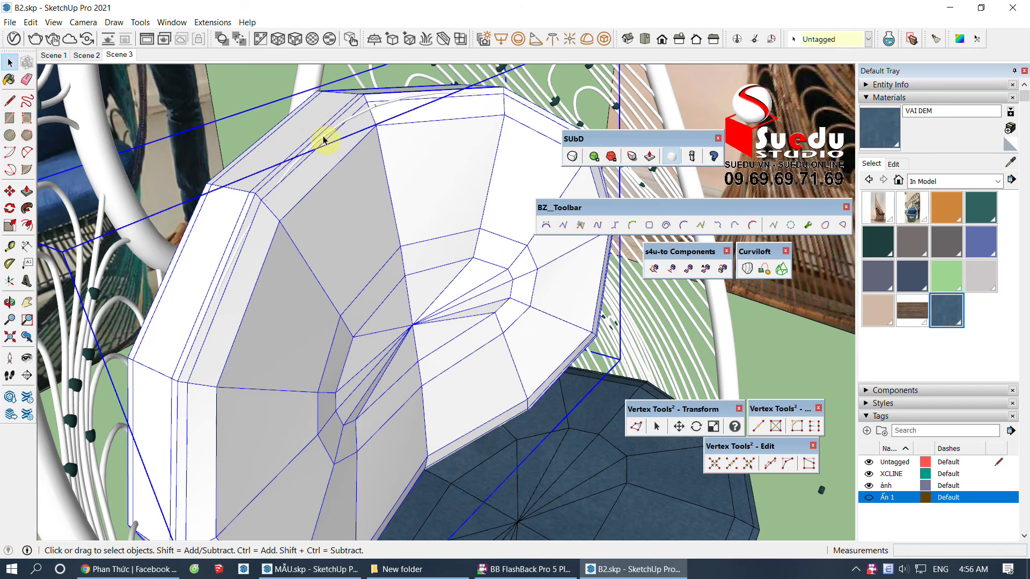
pyautogui.tripleClick(349, 166)
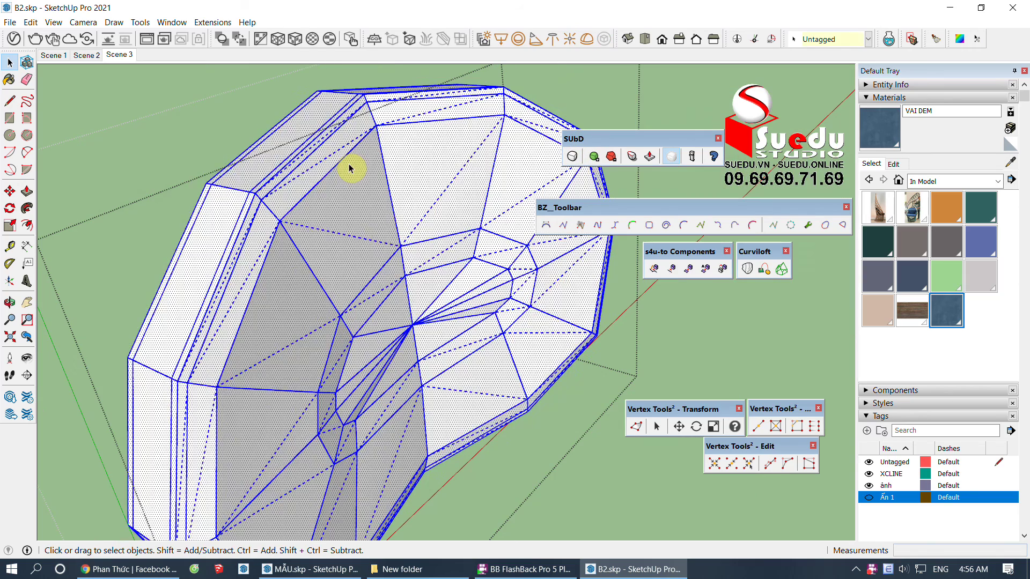
pyautogui.scroll(-3, 302, 232)
pyautogui.press('Escape')
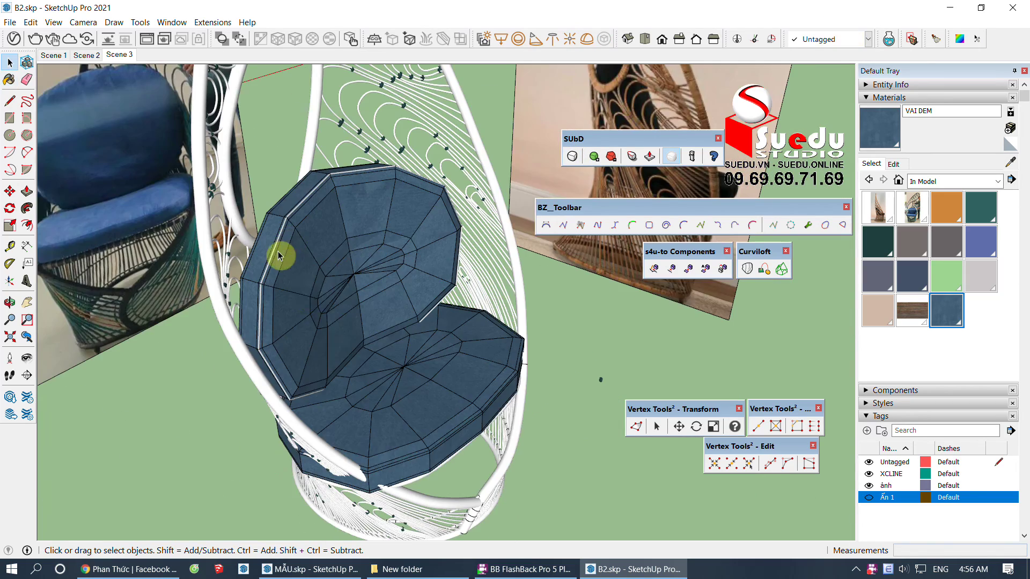
pyautogui.scroll(2, 413, 479)
pyautogui.scroll(2, 424, 482)
pyautogui.press('b')
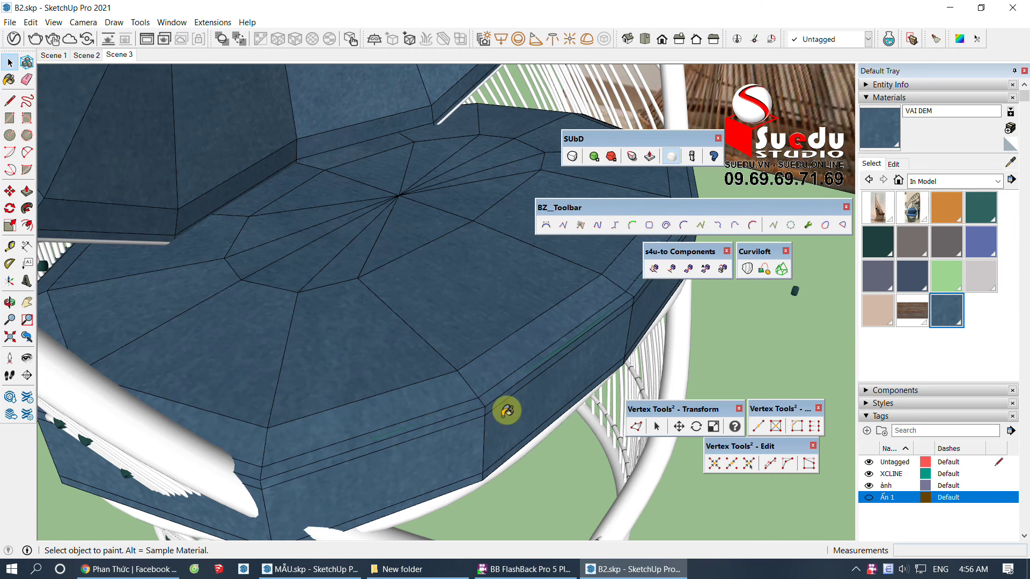
pyautogui.scroll(1, 574, 334)
pyautogui.keyDown('alt'); pyautogui.click(570, 337); pyautogui.keyUp('alt')
pyautogui.moveTo(446, 403); pyautogui.dragTo(319, 361, button='middle')
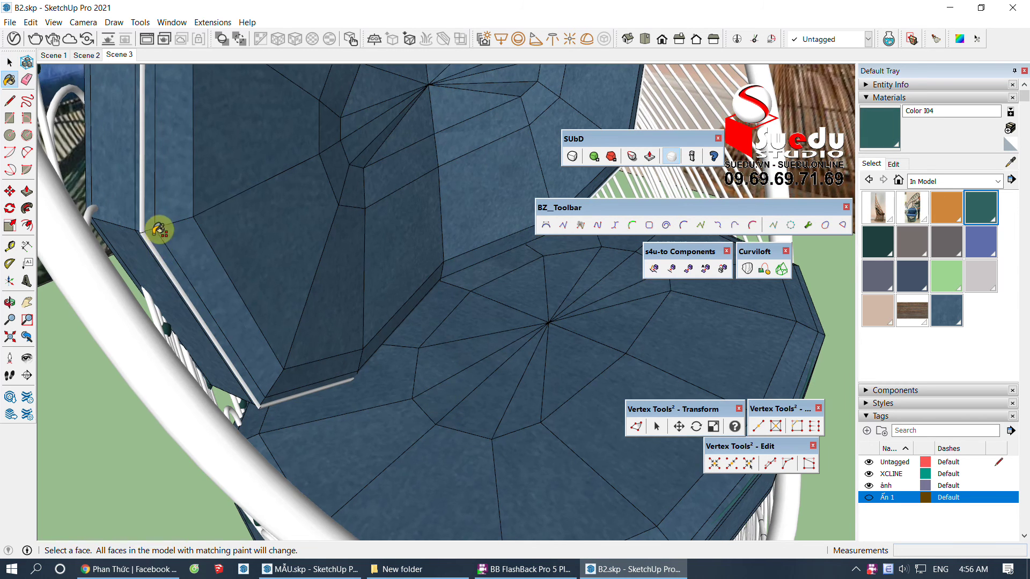
pyautogui.press('space')
# Step: Switch the upper cushion to its smooth subdivided form
pyautogui.click(144, 230)
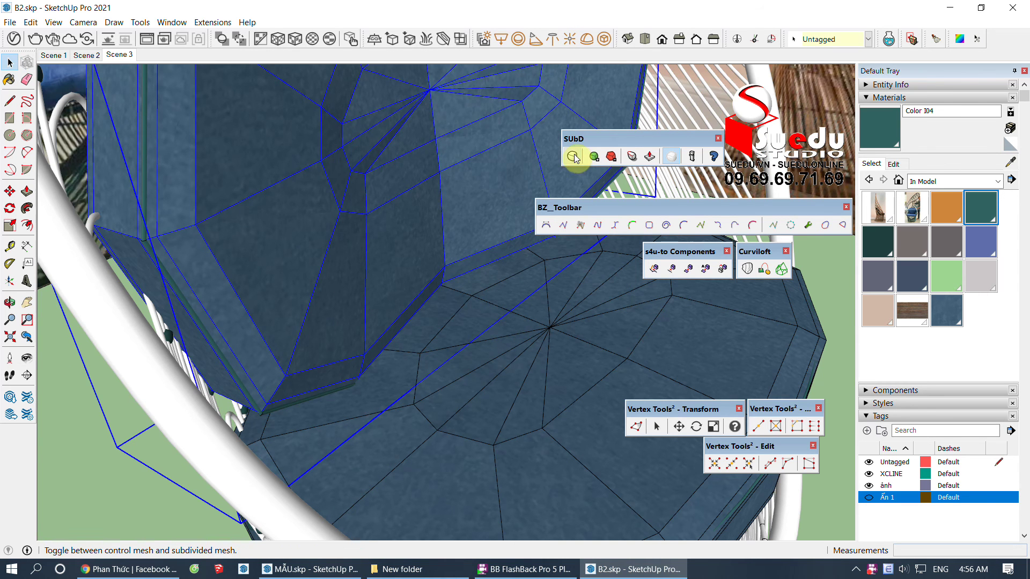
pyautogui.click(572, 156)
pyautogui.scroll(-3, 267, 209)
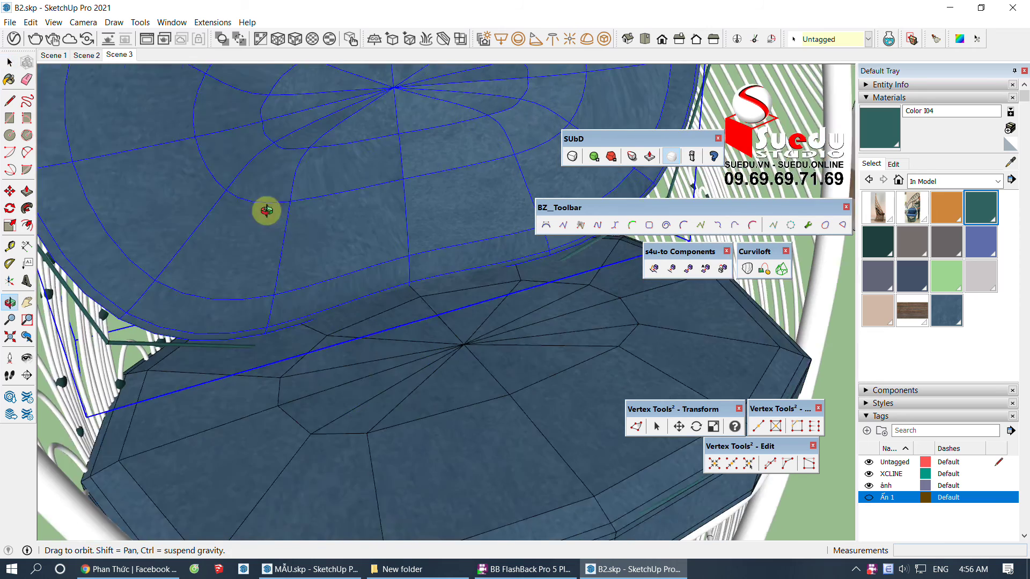
pyautogui.scroll(-3, 343, 179)
pyautogui.scroll(3, 479, 384)
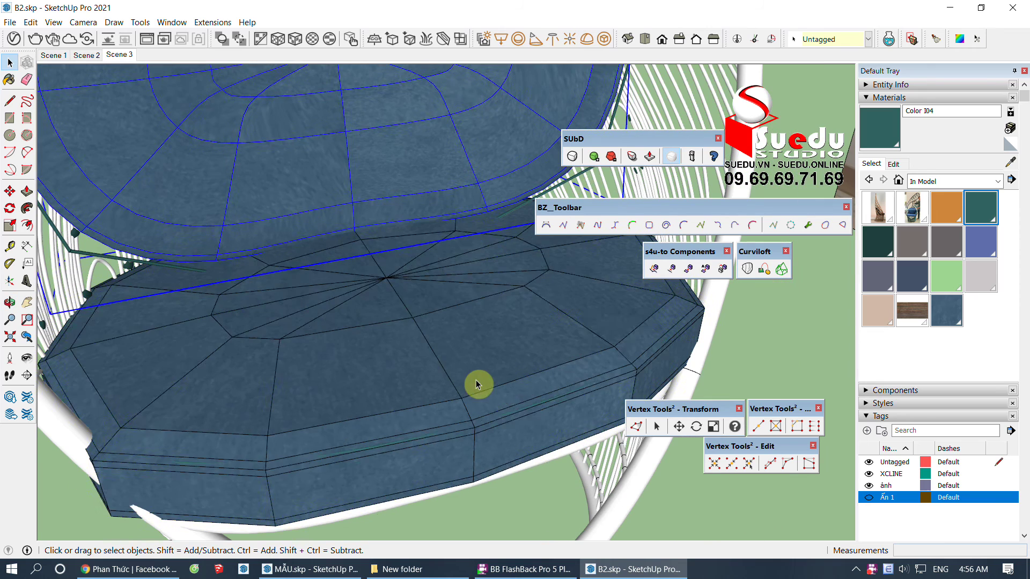
# Step: Smooth the lower seat cushion, inspect it, then return it to its control mesh
pyautogui.click(478, 385)
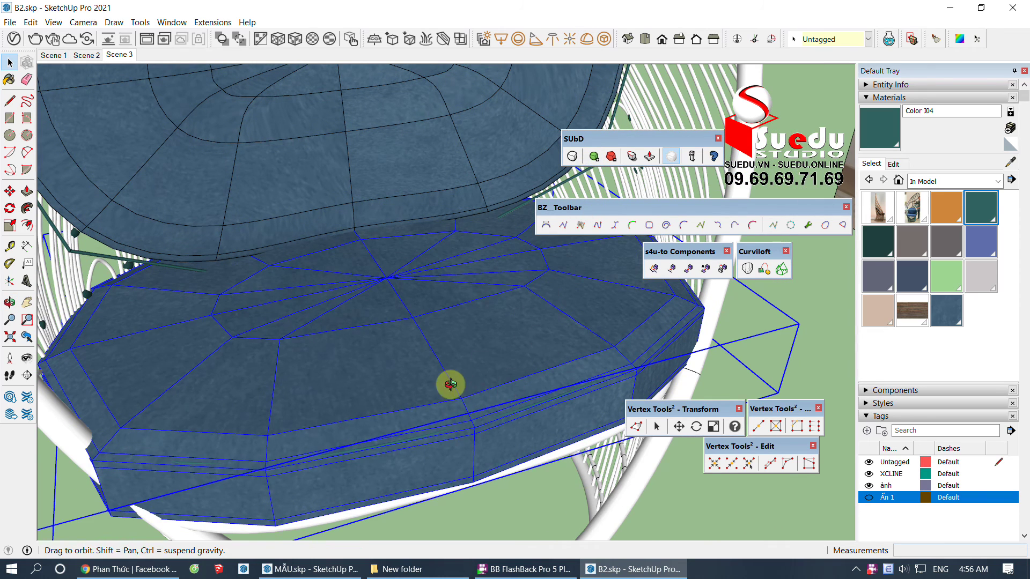
pyautogui.moveTo(448, 385); pyautogui.dragTo(481, 382, button='middle')
pyautogui.click(573, 158)
pyautogui.moveTo(472, 311)
pyautogui.mouseDown(button='middle')
pyautogui.moveTo(437, 395)
pyautogui.moveTo(481, 337)
pyautogui.moveTo(408, 285)
pyautogui.moveTo(443, 397)
pyautogui.moveTo(372, 268)
pyautogui.moveTo(520, 205)
pyautogui.moveTo(407, 230)
pyautogui.mouseUp(button='middle')
pyautogui.scroll(2, 437, 396)
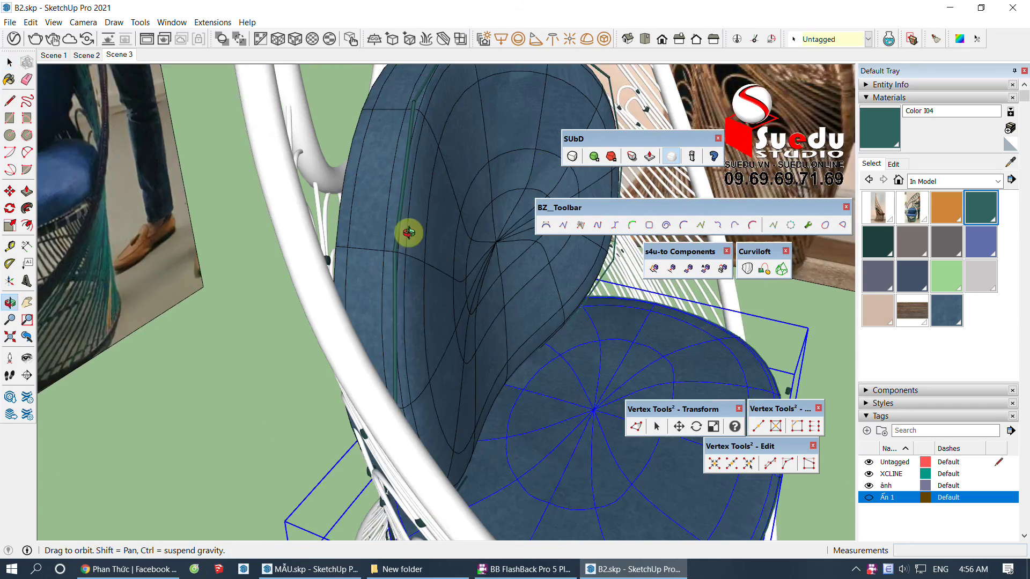
pyautogui.scroll(3, 427, 217)
pyautogui.scroll(1, 409, 253)
pyautogui.click(571, 156)
pyautogui.moveTo(396, 295)
pyautogui.mouseDown(button='middle')
pyautogui.moveTo(369, 260)
pyautogui.moveTo(391, 245)
pyautogui.mouseUp(button='middle')
pyautogui.scroll(-5, 370, 260)
# Step: Sample the VAI DEM fabric material from the cushion
pyautogui.press('b')
pyautogui.keyDown('alt'); pyautogui.click(292, 197); pyautogui.keyUp('alt')
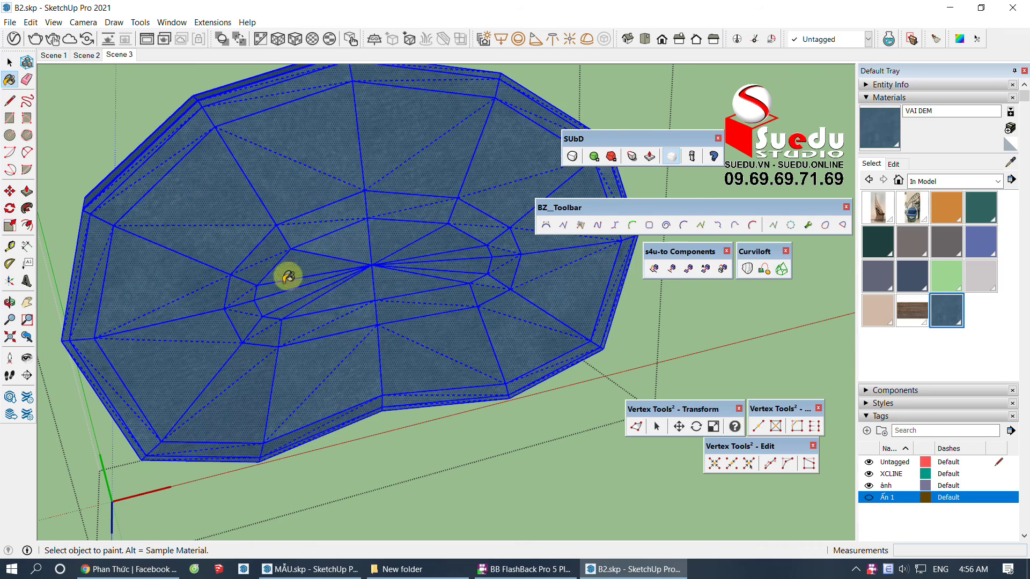
pyautogui.scroll(1, 268, 276)
pyautogui.scroll(1, 375, 247)
pyautogui.moveTo(212, 281); pyautogui.dragTo(413, 340, button='middle')
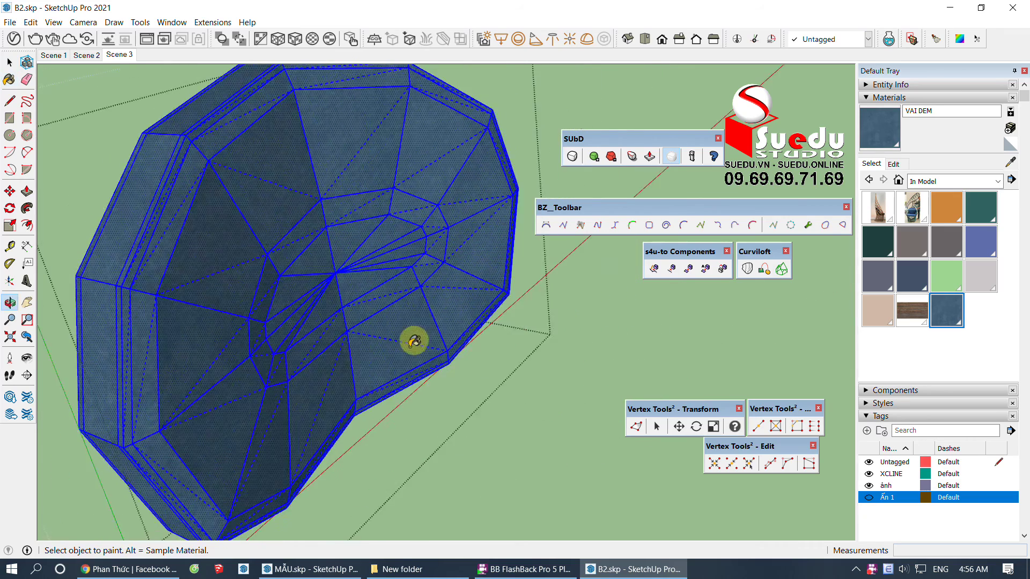
pyautogui.press('space')
pyautogui.scroll(-2, 283, 287)
pyautogui.scroll(3, 306, 283)
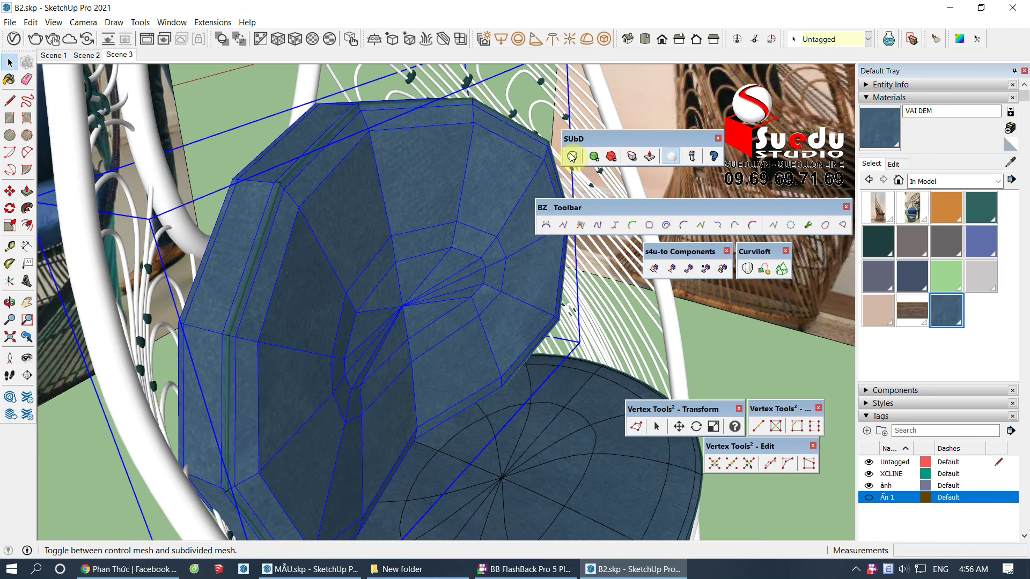
# Step: Switch the back cushion to its smooth form and orbit to inspect it from above
pyautogui.click(593, 156)
pyautogui.moveTo(300, 370)
pyautogui.mouseDown(button='middle')
pyautogui.moveTo(202, 381)
pyautogui.moveTo(240, 381)
pyautogui.mouseUp(button='middle')
pyautogui.moveTo(205, 338)
pyautogui.mouseDown(button='middle')
pyautogui.moveTo(202, 255)
pyautogui.moveTo(345, 202)
pyautogui.moveTo(375, 251)
pyautogui.moveTo(307, 248)
pyautogui.moveTo(379, 283)
pyautogui.moveTo(365, 314)
pyautogui.moveTo(352, 280)
pyautogui.mouseUp(button='middle')
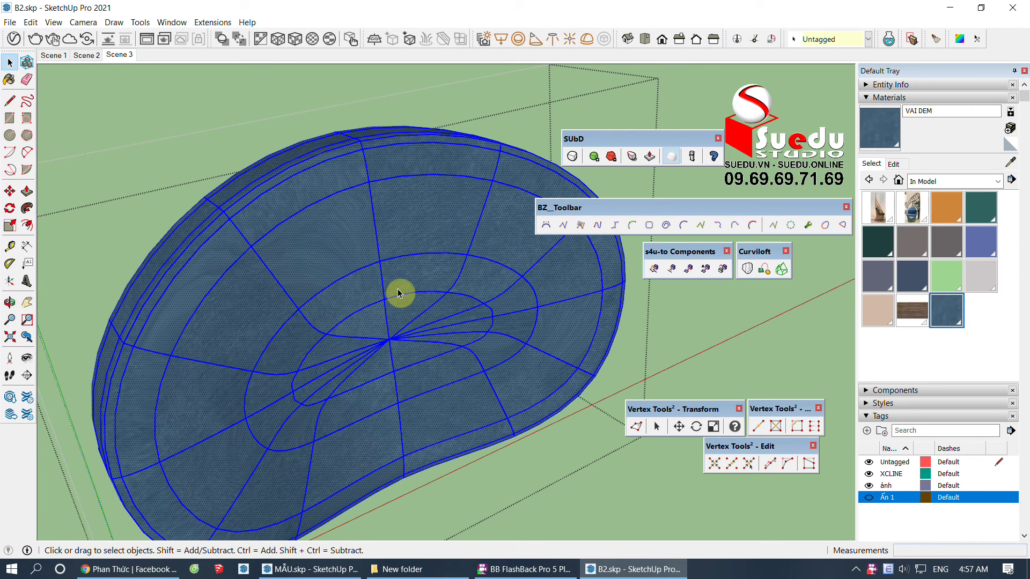
pyautogui.moveTo(349, 212)
pyautogui.mouseDown(button='middle')
pyautogui.moveTo(205, 264)
pyautogui.moveTo(444, 243)
pyautogui.mouseUp(button='middle')
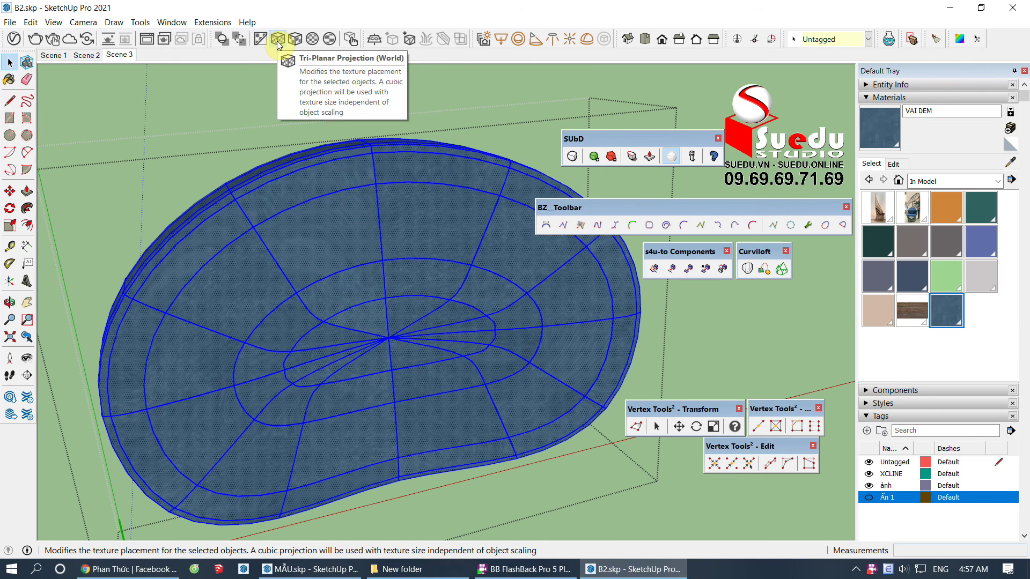
pyautogui.click(323, 266)
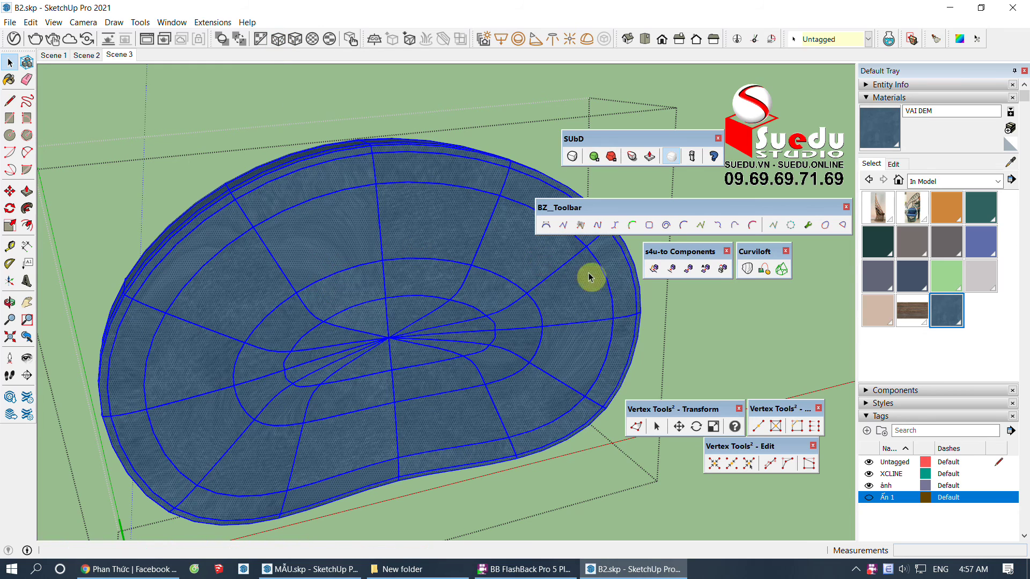
pyautogui.moveTo(452, 335); pyautogui.dragTo(513, 368, button='middle')
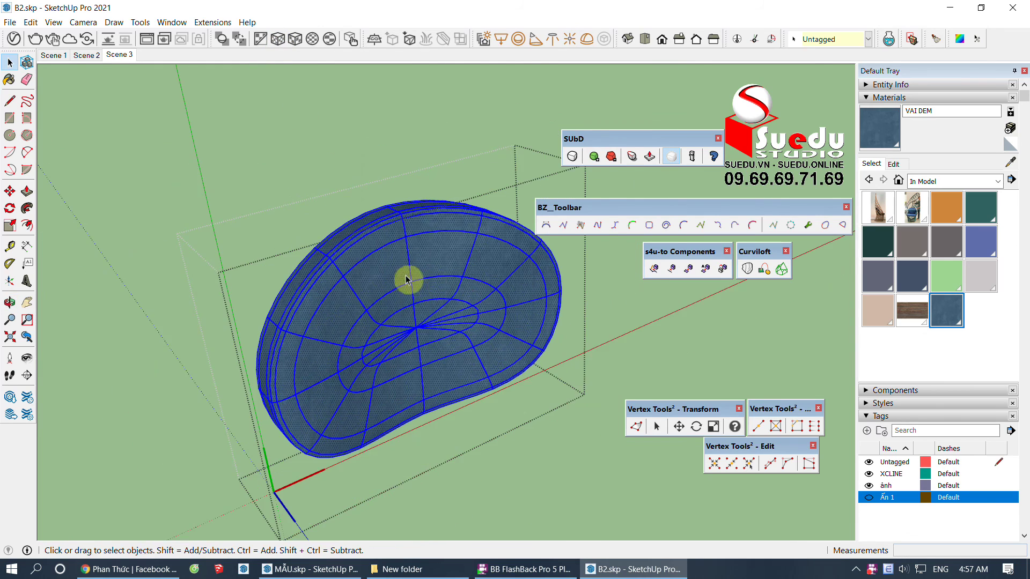
# Step: Open the seat cushion group for editing
pyautogui.scroll(5, 409, 278)
pyautogui.doubleClick(429, 410)
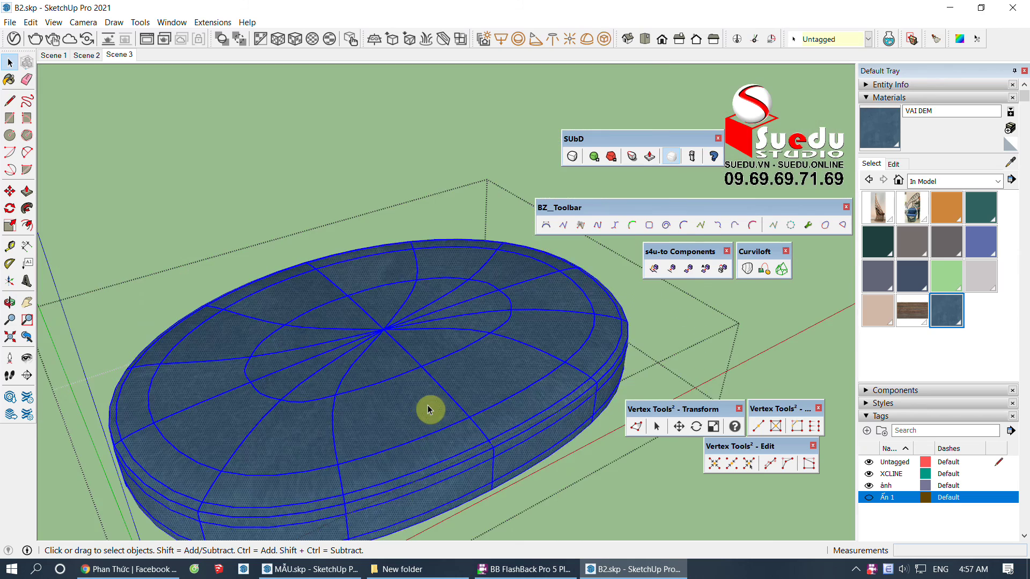
pyautogui.scroll(3, 423, 456)
pyautogui.scroll(2, 470, 438)
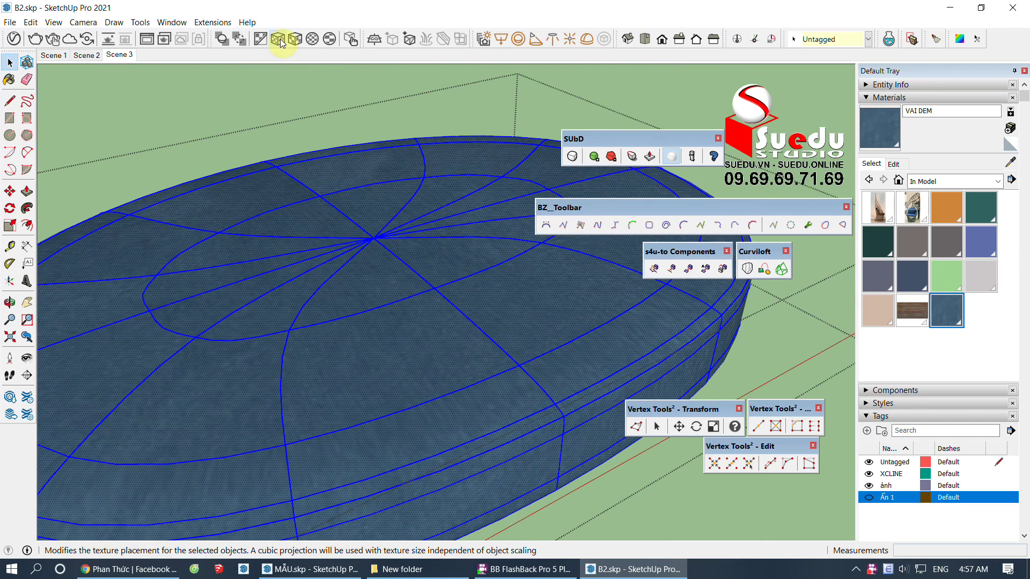
# Step: Exit the cushion group, increase the seat cushion's subdivisions and toggle it smooth
pyautogui.scroll(-3, 470, 429)
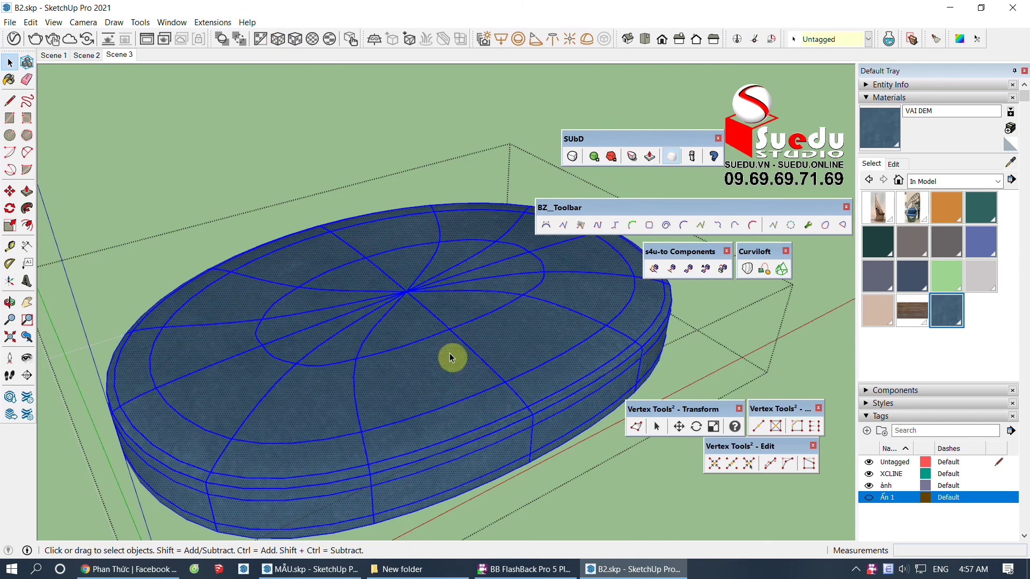
pyautogui.press('Escape')
pyautogui.scroll(3, 310, 244)
pyautogui.scroll(2, 354, 290)
pyautogui.click(370, 222)
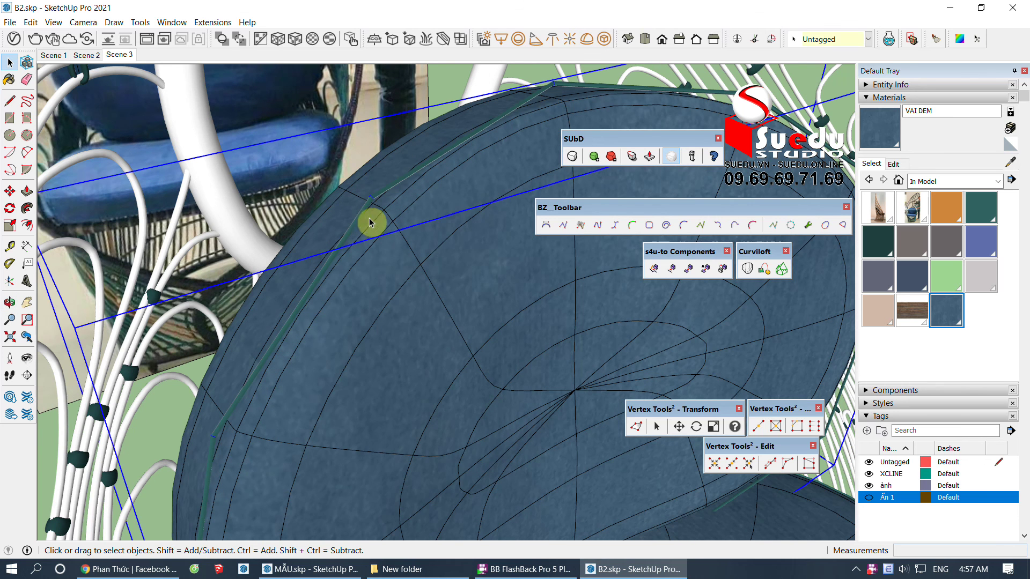
pyautogui.click(594, 159)
pyautogui.click(572, 156)
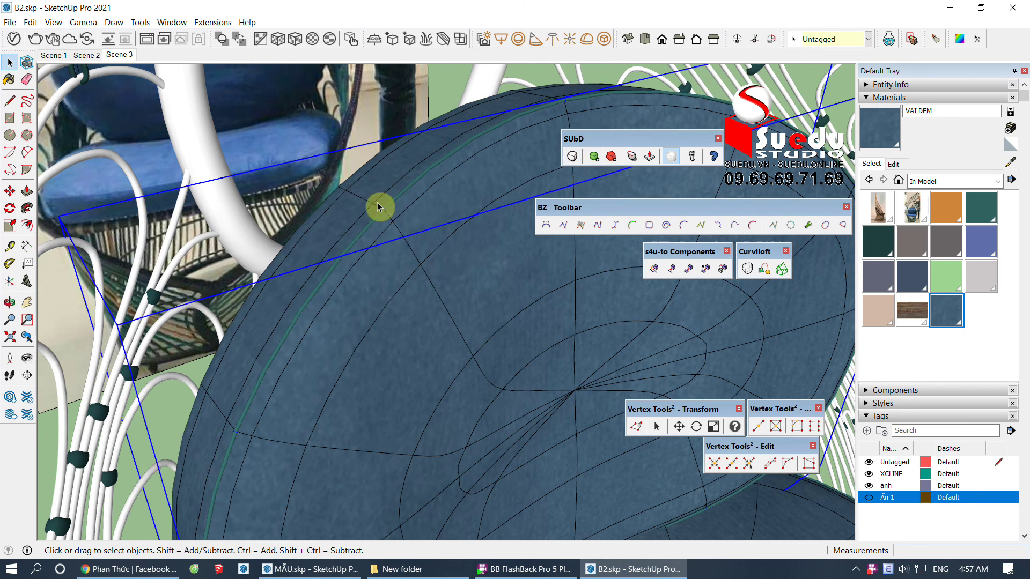
pyautogui.scroll(-5, 349, 279)
# Step: Orbit and zoom to see the whole chair along the cushion edge
pyautogui.moveTo(322, 340); pyautogui.dragTo(380, 414, button='middle')
pyautogui.scroll(3, 469, 418)
pyautogui.scroll(3, 490, 328)
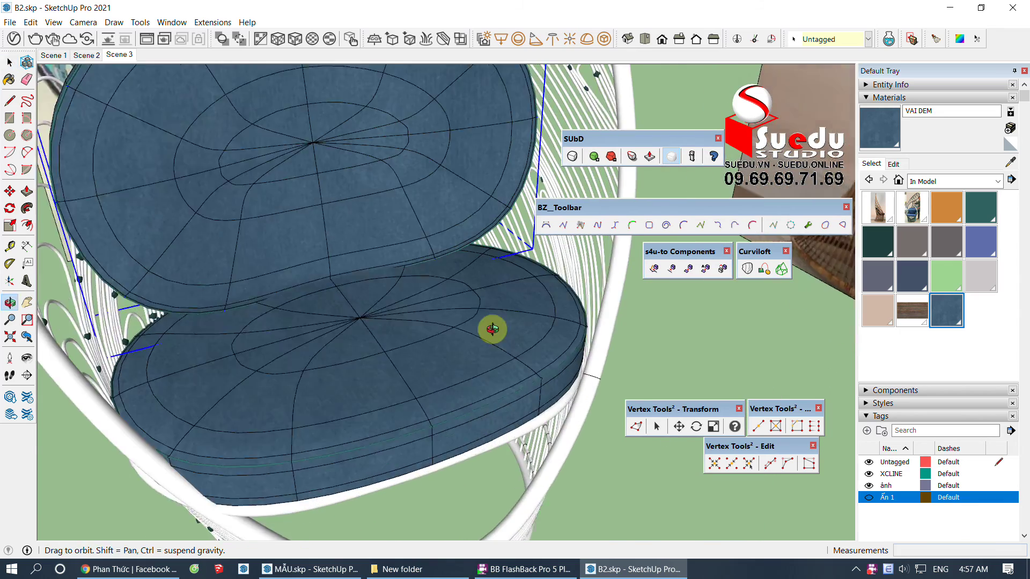
pyautogui.scroll(2, 465, 317)
pyautogui.scroll(2, 497, 400)
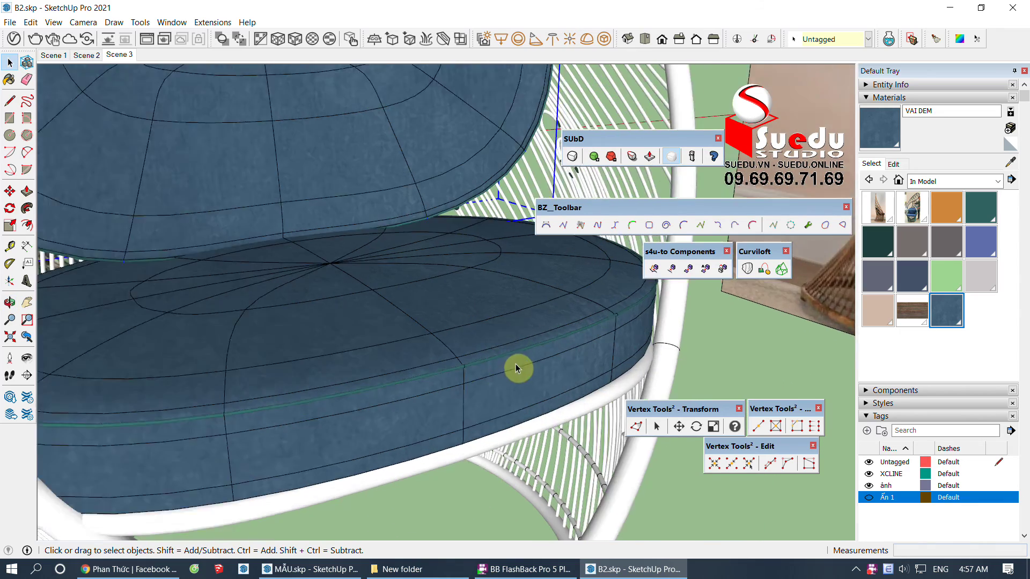
pyautogui.scroll(2, 520, 368)
pyautogui.moveTo(520, 350); pyautogui.dragTo(644, 323, button='middle')
pyautogui.scroll(-3, 535, 427)
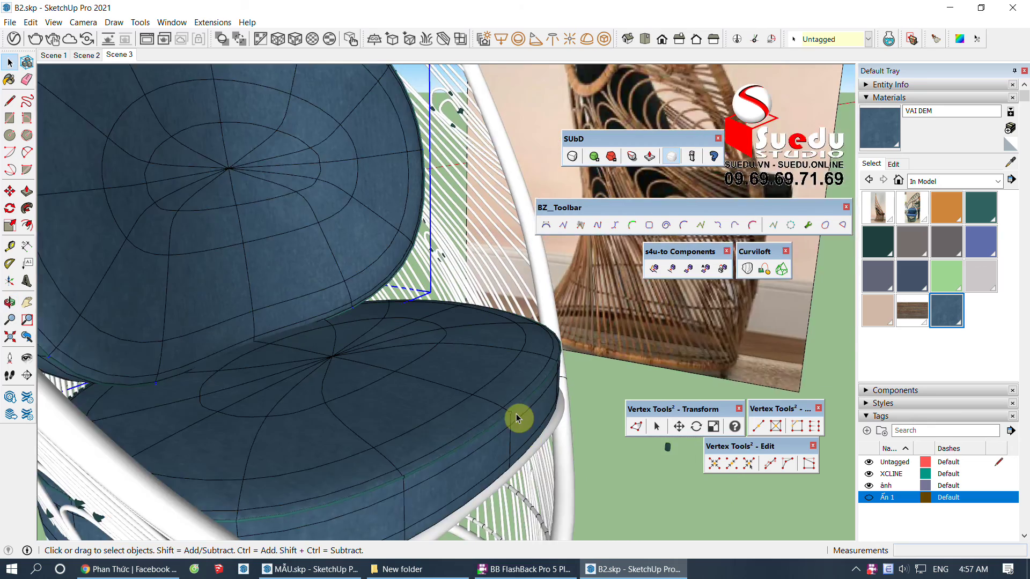
pyautogui.scroll(3, 559, 388)
# Step: Orbit around the seat cushion to front and three-quarter views of the chair
pyautogui.moveTo(558, 388)
pyautogui.mouseDown(button='middle')
pyautogui.moveTo(626, 336)
pyautogui.moveTo(583, 342)
pyautogui.moveTo(550, 364)
pyautogui.mouseUp(button='middle')
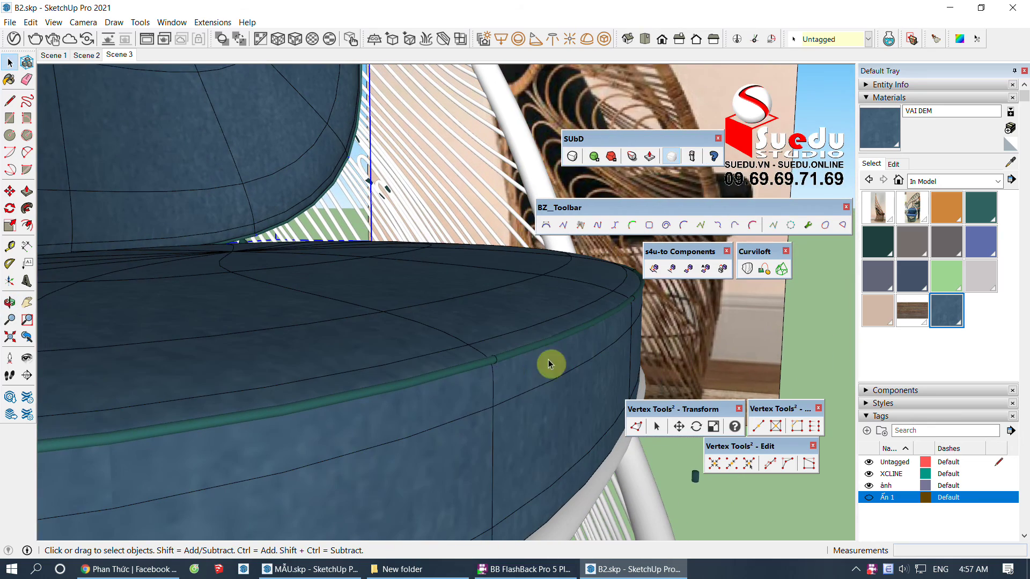
pyautogui.moveTo(524, 411); pyautogui.dragTo(345, 490, button='middle')
pyautogui.scroll(-2, 212, 429)
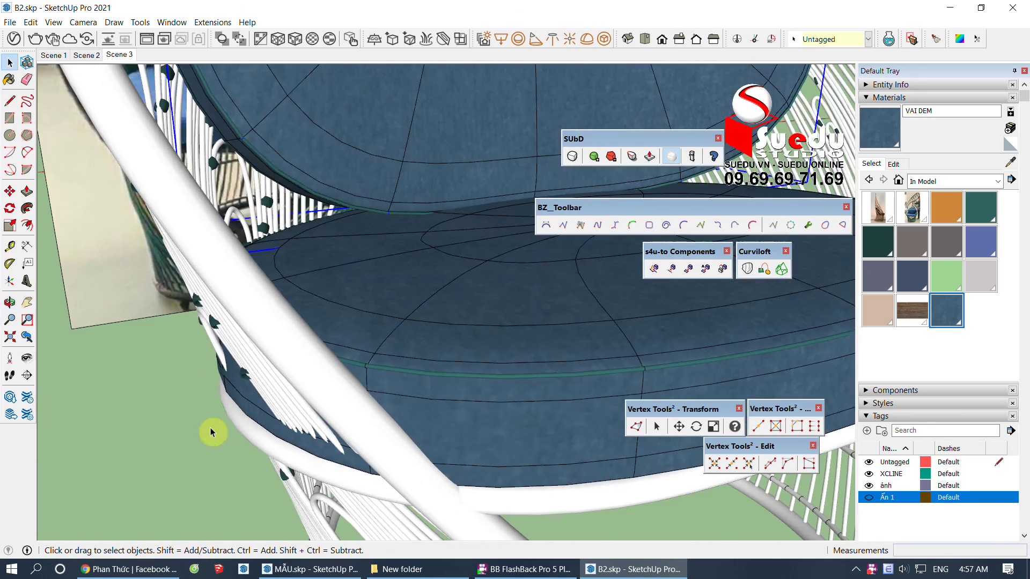
pyautogui.moveTo(211, 430); pyautogui.dragTo(436, 379, button='middle')
pyautogui.scroll(3, 436, 379)
pyautogui.scroll(2, 472, 369)
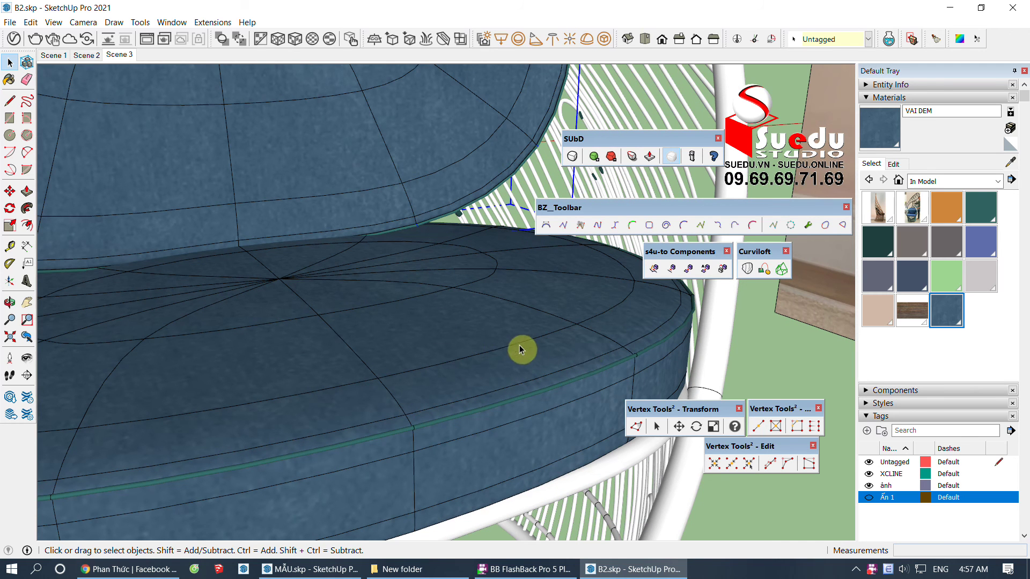
pyautogui.scroll(-2, 572, 381)
pyautogui.scroll(-3, 443, 393)
pyautogui.moveTo(443, 393)
pyautogui.mouseDown(button='middle')
pyautogui.moveTo(202, 322)
pyautogui.moveTo(431, 286)
pyautogui.moveTo(625, 352)
pyautogui.moveTo(557, 356)
pyautogui.moveTo(426, 334)
pyautogui.moveTo(342, 432)
pyautogui.moveTo(391, 434)
pyautogui.mouseUp(button='middle')
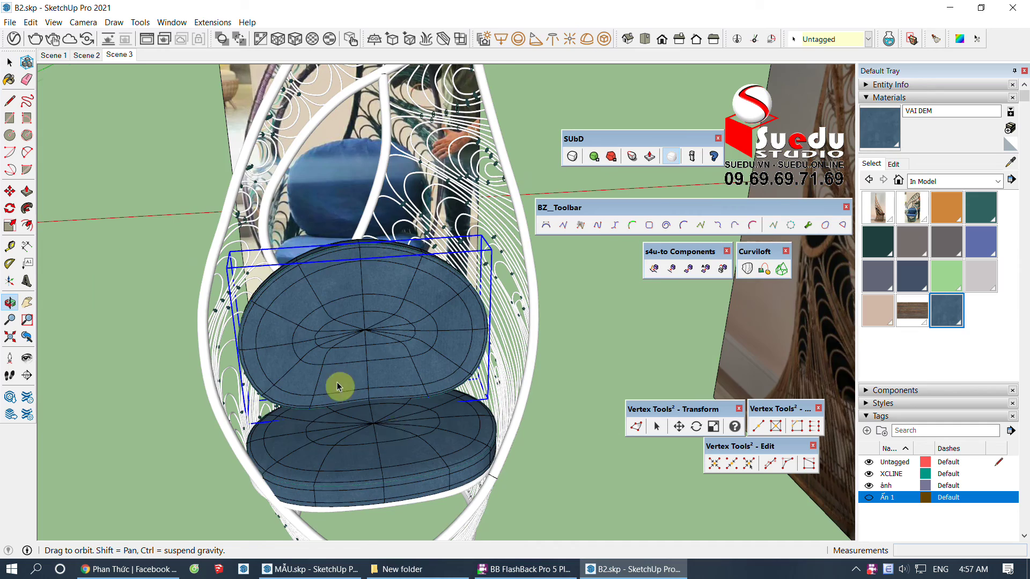
pyautogui.scroll(-2, 338, 386)
pyautogui.moveTo(391, 363)
pyautogui.mouseDown(button='middle')
pyautogui.moveTo(487, 363)
pyautogui.moveTo(478, 391)
pyautogui.mouseUp(button='middle')
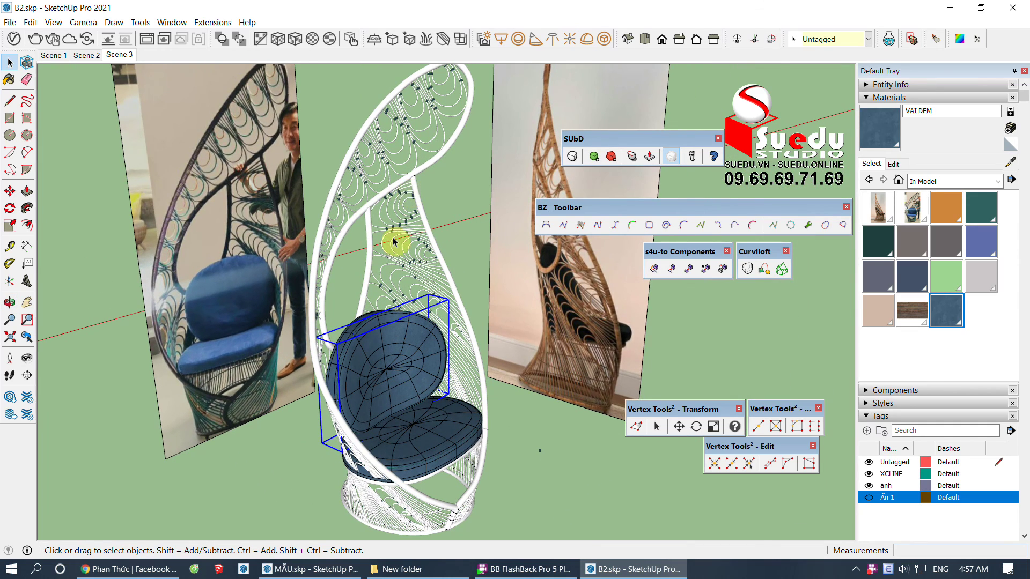
pyautogui.scroll(3, 429, 250)
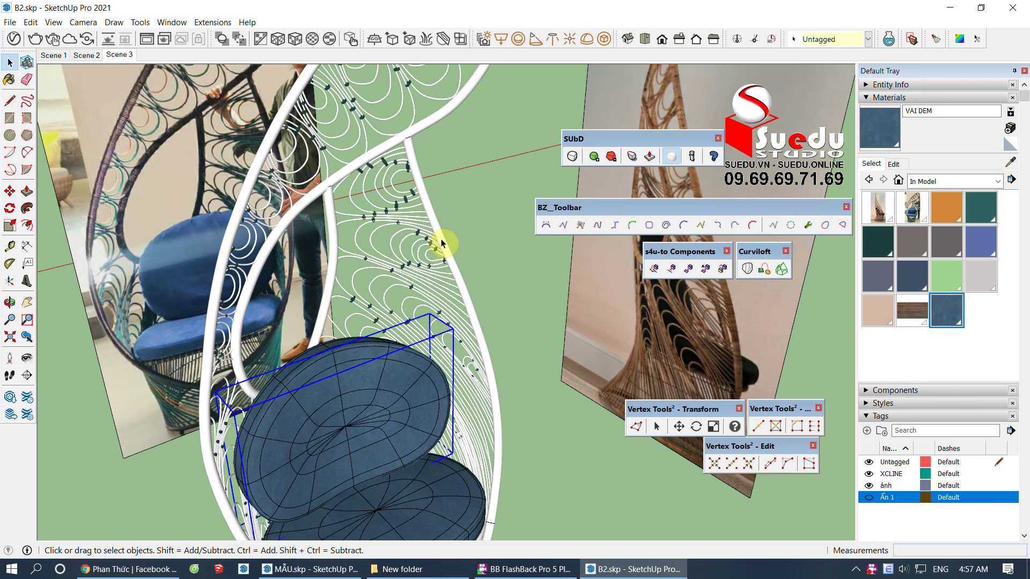
# Step: Paint the white frame tube with the Upholstery Striped Multi-Colored material
pyautogui.doubleClick(461, 283)
pyautogui.click(460, 280)
pyautogui.scroll(-3, 479, 434)
pyautogui.scroll(3, 479, 435)
pyautogui.moveTo(471, 402)
pyautogui.mouseDown(button='middle')
pyautogui.moveTo(448, 392)
pyautogui.moveTo(444, 372)
pyautogui.mouseUp(button='middle')
pyautogui.click(908, 306)
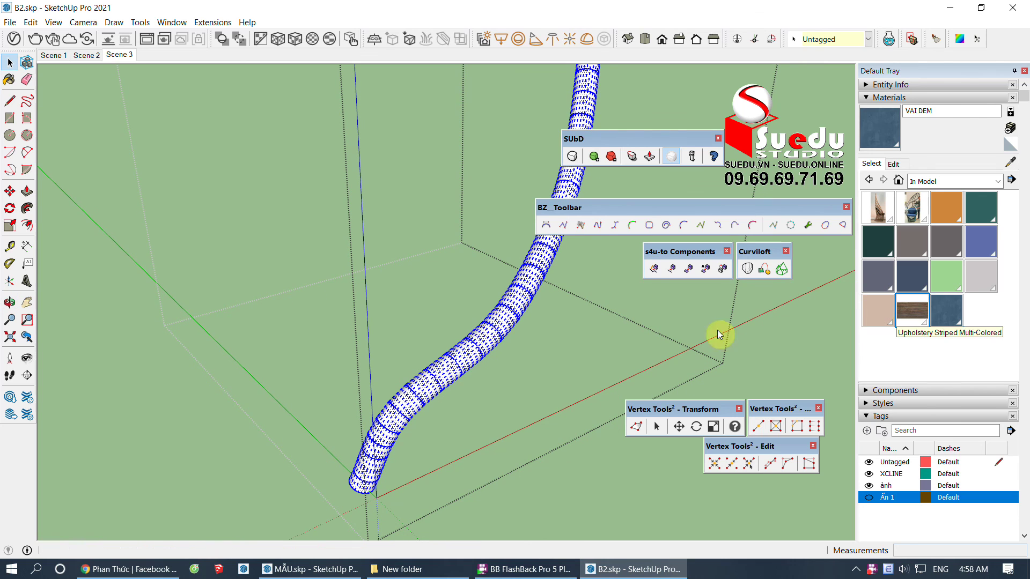
pyautogui.click(479, 340)
pyautogui.moveTo(480, 342)
pyautogui.mouseDown(button='middle')
pyautogui.moveTo(311, 375)
pyautogui.moveTo(563, 333)
pyautogui.moveTo(449, 361)
pyautogui.mouseUp(button='middle')
pyautogui.press('space')
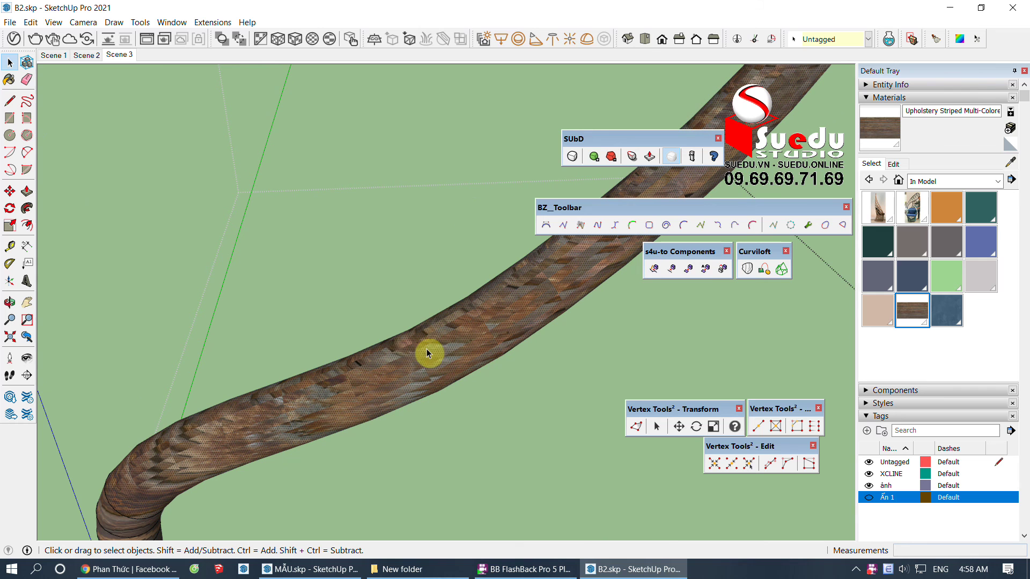
# Step: Bring up the toolbar list and scroll to the Fredo6 Tools entry
pyautogui.rightClick(489, 46)
pyautogui.scroll(-3, 572, 268)
pyautogui.scroll(-2, 574, 269)
pyautogui.scroll(-3, 574, 269)
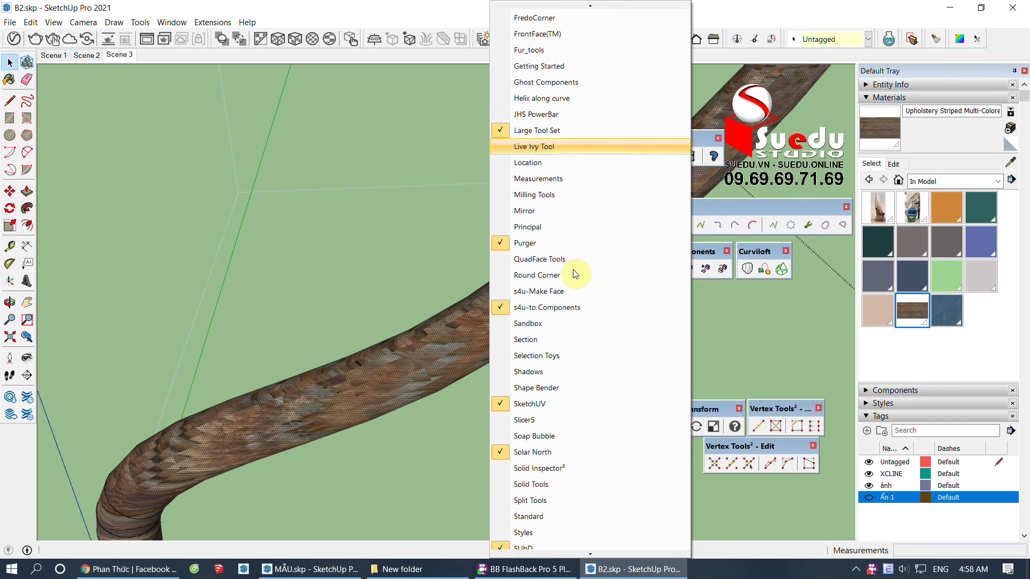
pyautogui.scroll(-3, 573, 270)
pyautogui.scroll(3, 574, 266)
pyautogui.scroll(2, 575, 268)
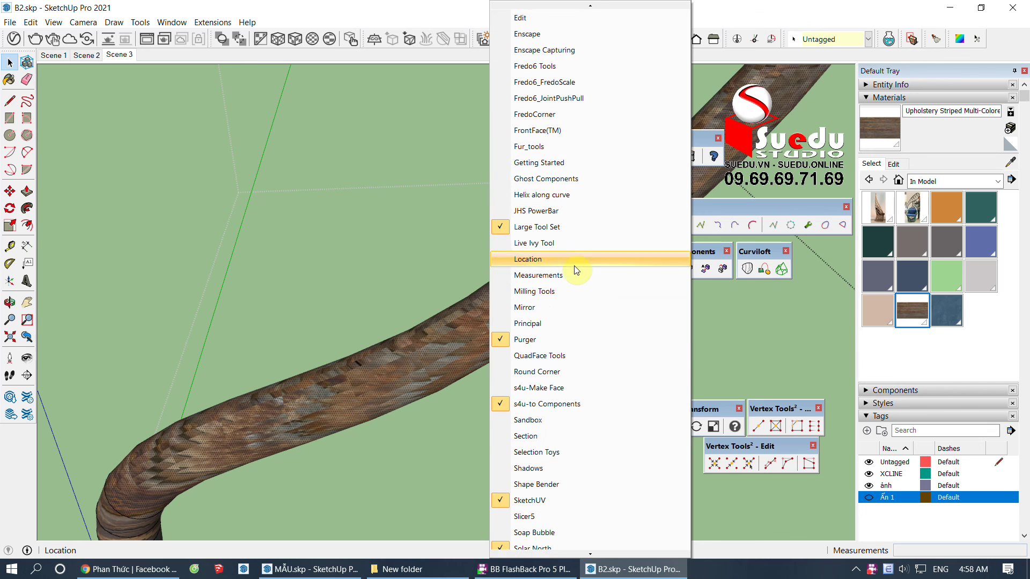
pyautogui.scroll(2, 566, 225)
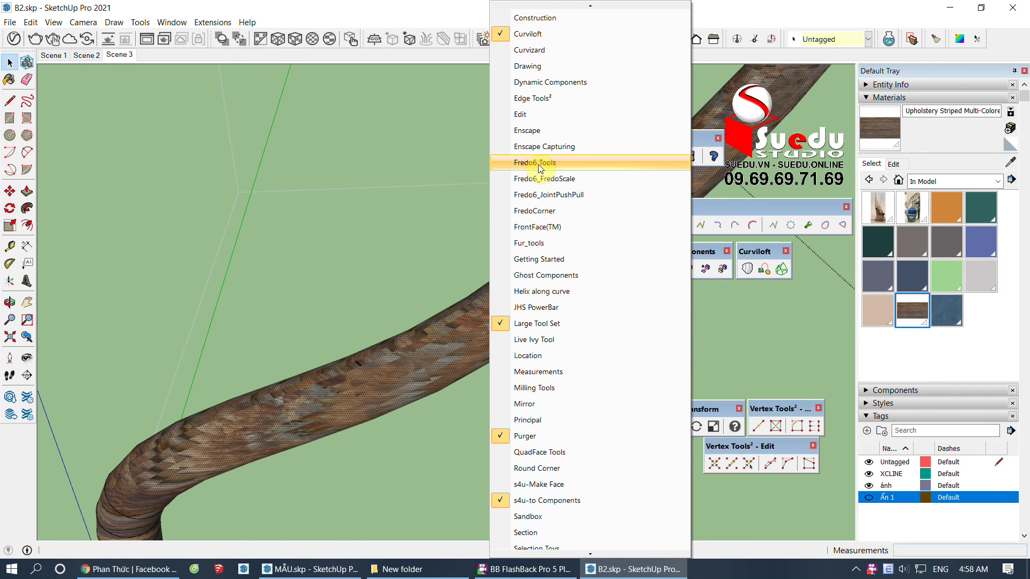
# Step: Enable Fredo6 Tools and repaint the tube with ThruPaint in QuadMesh mode
pyautogui.click(541, 167)
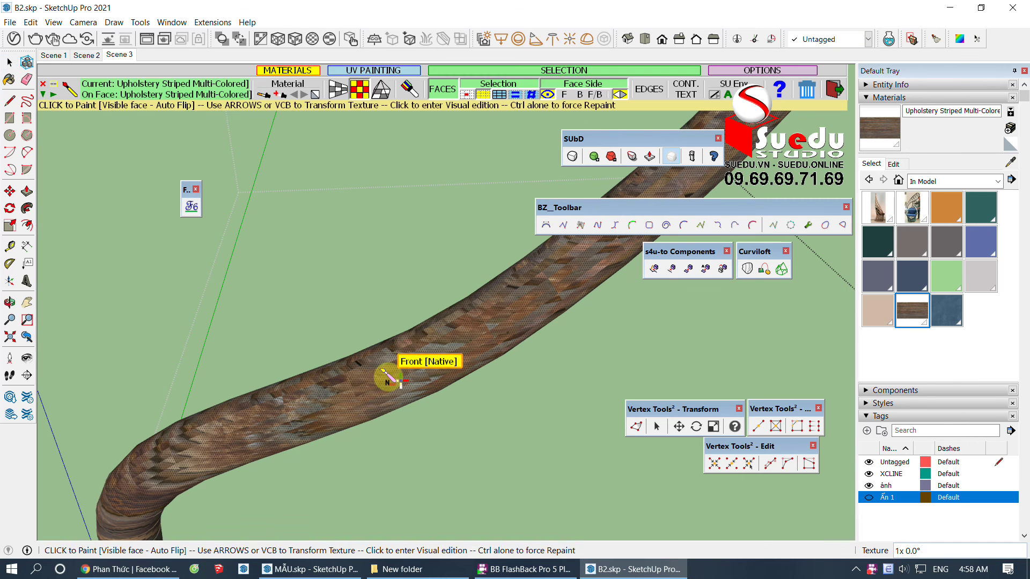
pyautogui.click(191, 206)
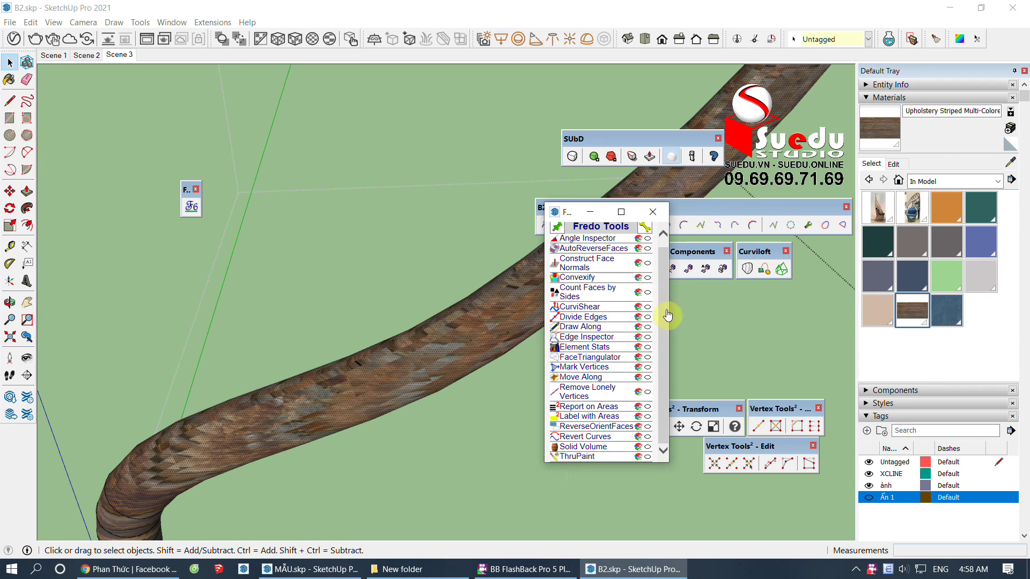
pyautogui.click(660, 219)
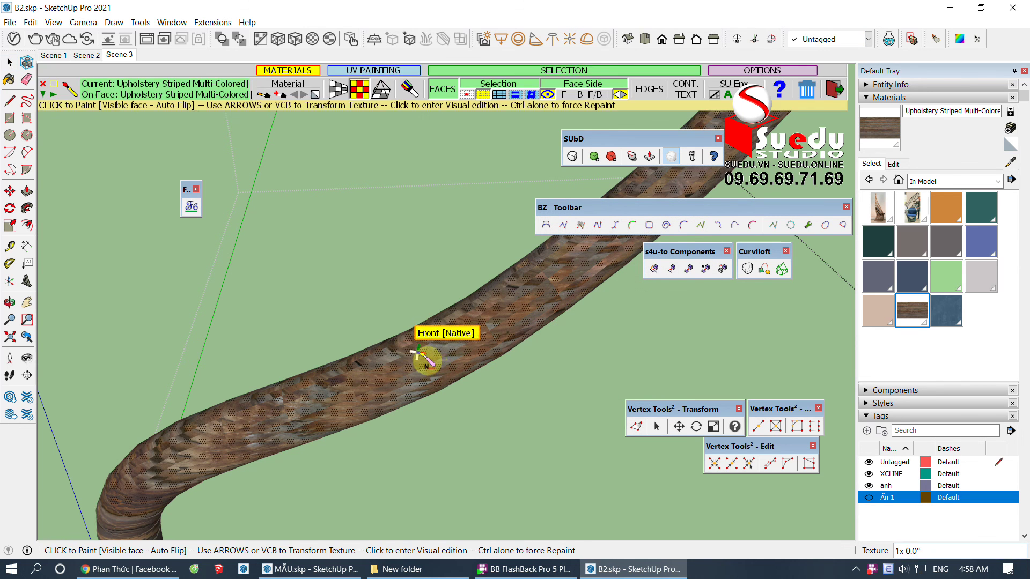
pyautogui.moveTo(424, 359); pyautogui.dragTo(407, 194, button='middle')
pyautogui.click(337, 91)
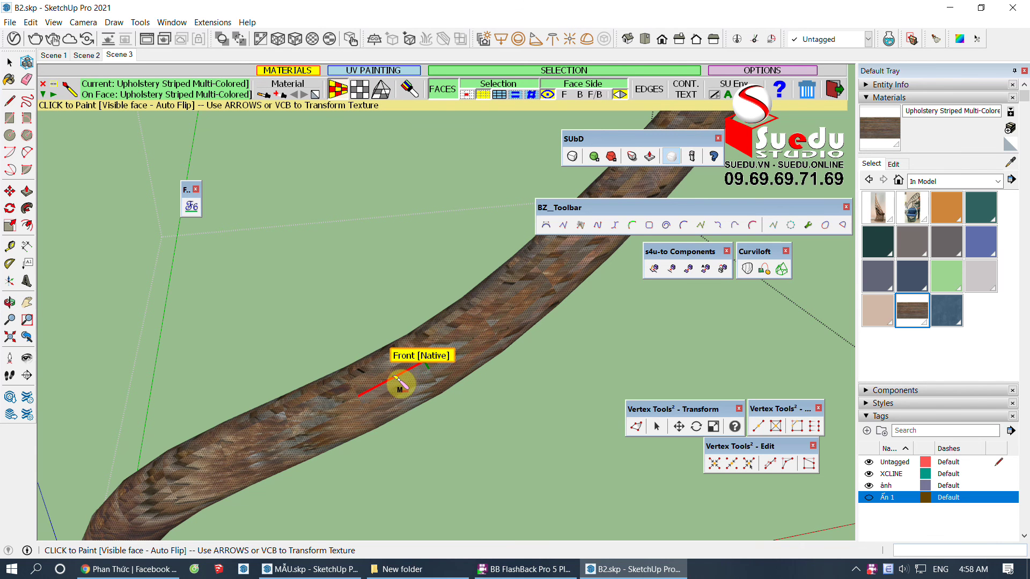
pyautogui.scroll(1, 403, 388)
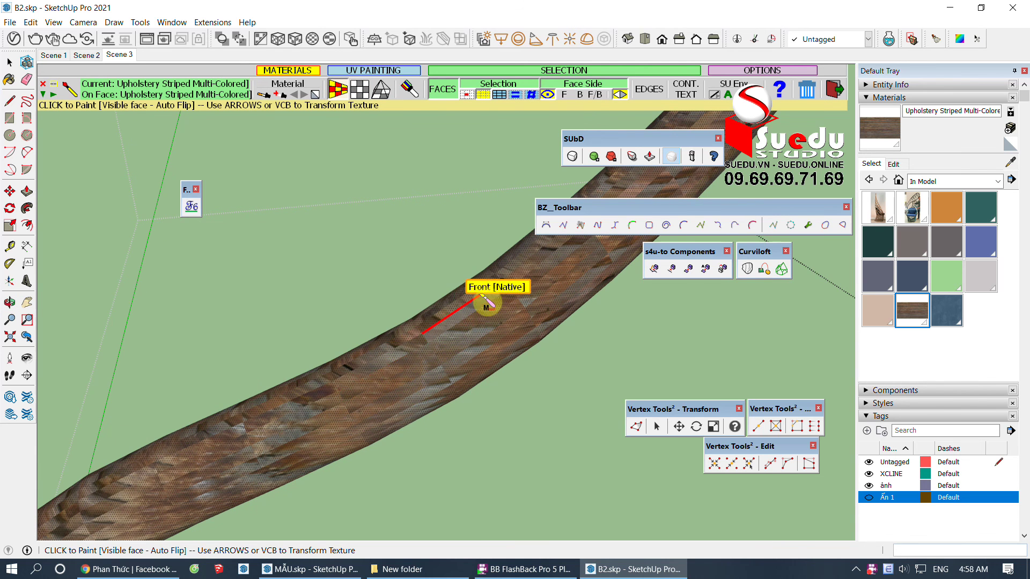
pyautogui.click(399, 388)
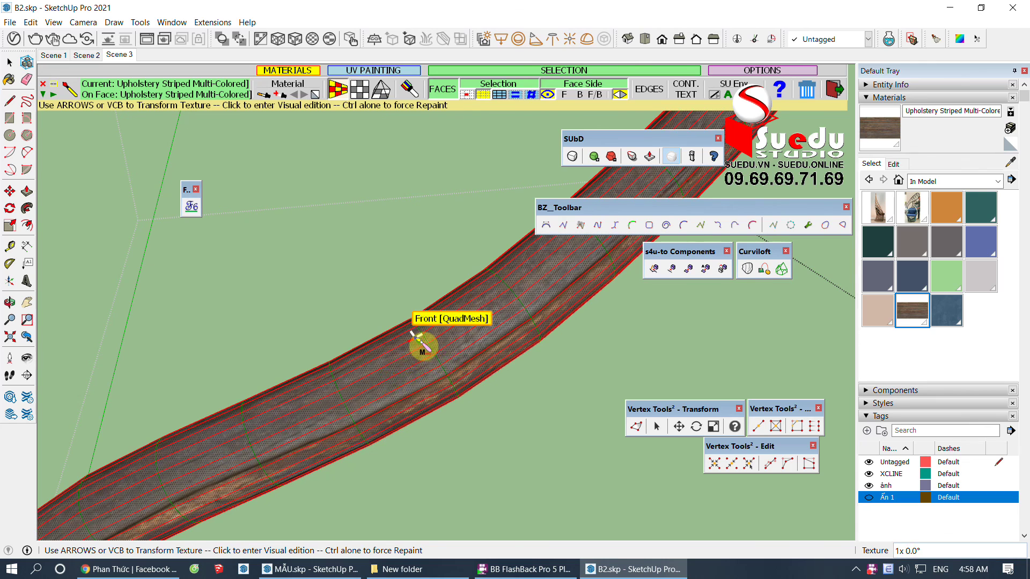
# Step: Rotate the tube texture 90° and scale it to about 0.64 in U and 0.7 in V
pyautogui.scroll(-2, 424, 342)
pyautogui.scroll(2, 259, 420)
pyautogui.scroll(1, 259, 444)
pyautogui.scroll(1, 276, 450)
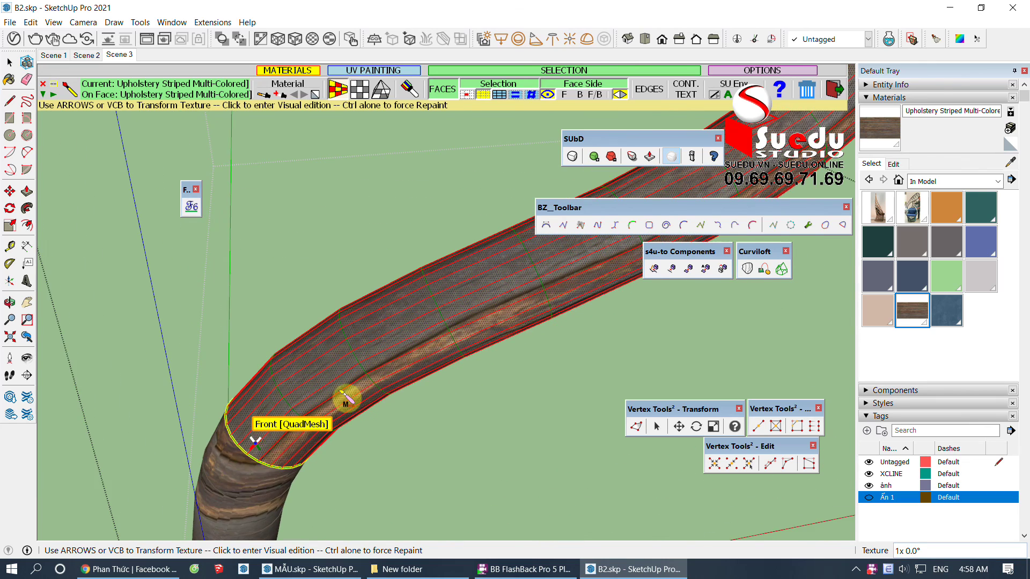
pyautogui.moveTo(346, 398); pyautogui.dragTo(436, 336, button='middle')
pyautogui.click(451, 294)
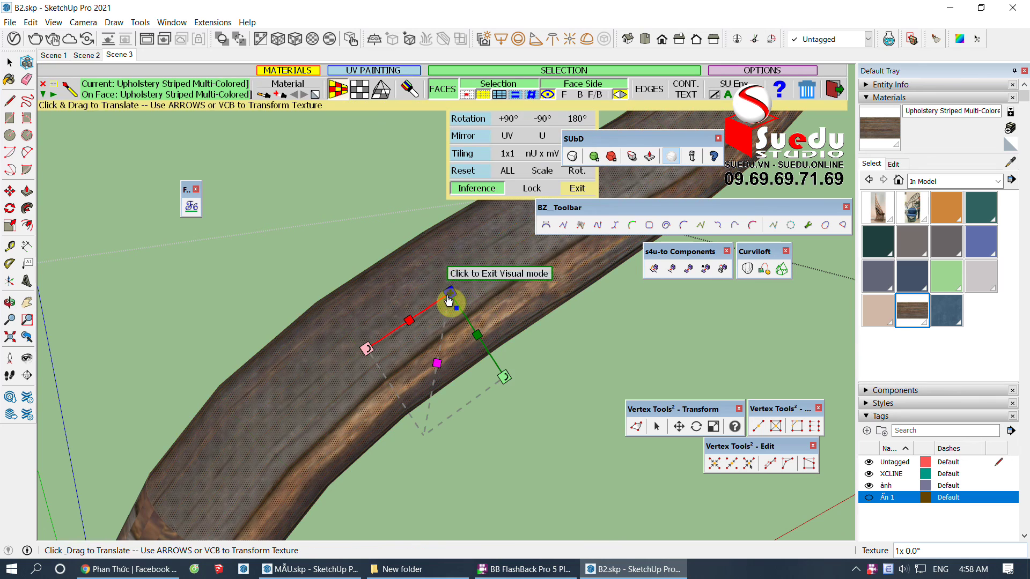
pyautogui.click(508, 118)
pyautogui.scroll(-1, 417, 313)
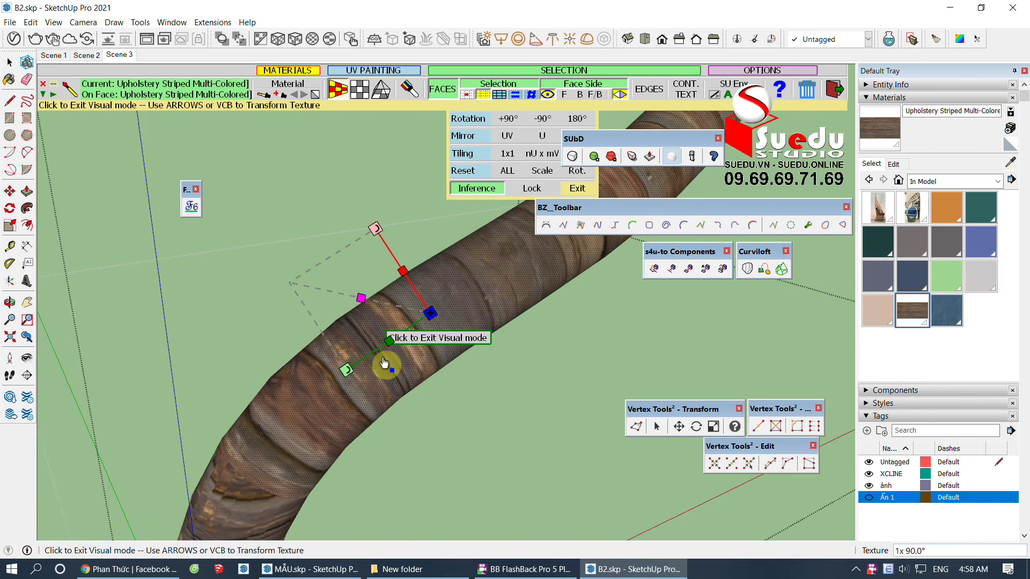
pyautogui.scroll(-2, 399, 352)
pyautogui.scroll(2, 399, 351)
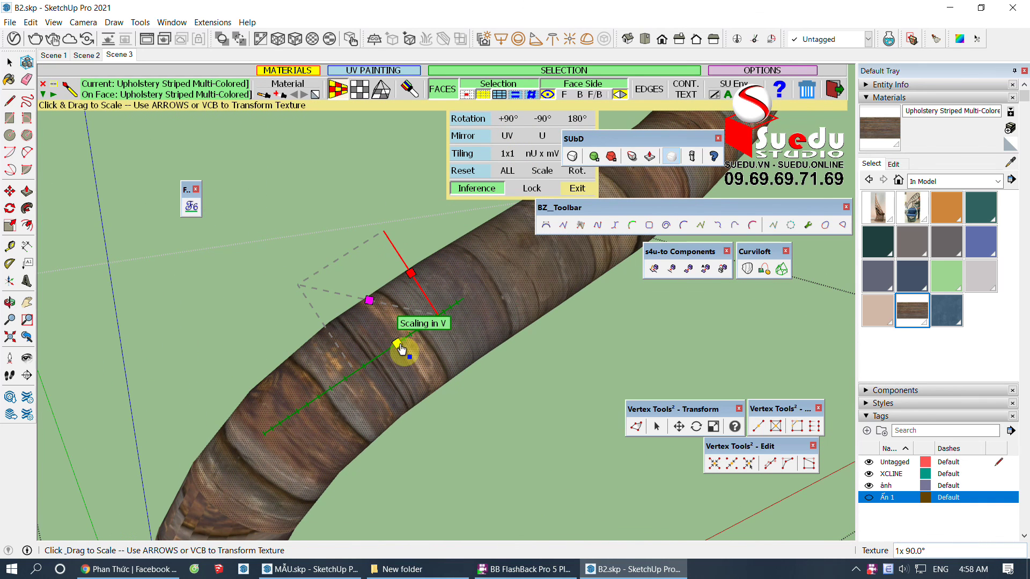
pyautogui.moveTo(399, 348)
pyautogui.mouseDown()
pyautogui.moveTo(416, 346)
pyautogui.moveTo(424, 329)
pyautogui.mouseUp()
pyautogui.moveTo(416, 279)
pyautogui.mouseDown()
pyautogui.moveTo(444, 310)
pyautogui.moveTo(428, 303)
pyautogui.mouseUp()
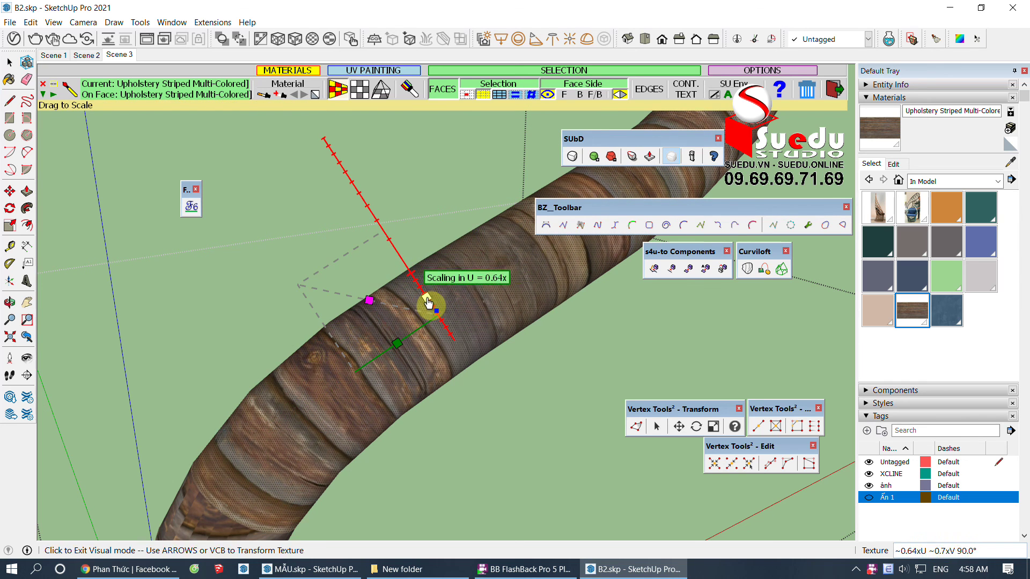
pyautogui.scroll(-3, 361, 277)
pyautogui.click(360, 276)
# Step: Change the face selection mode and paint the lower tube sections with the adjusted texture
pyautogui.scroll(3, 333, 348)
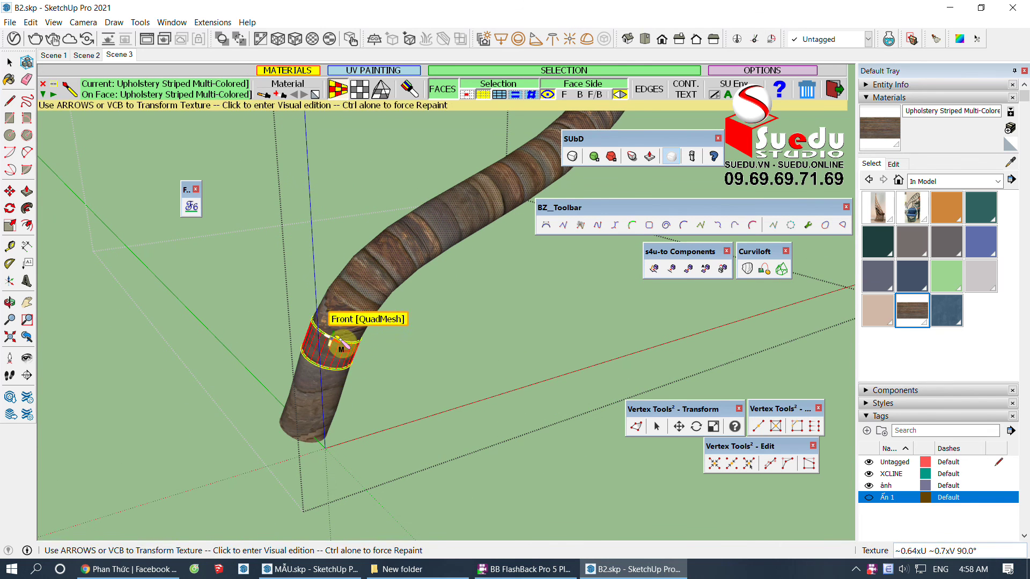
pyautogui.click(316, 437)
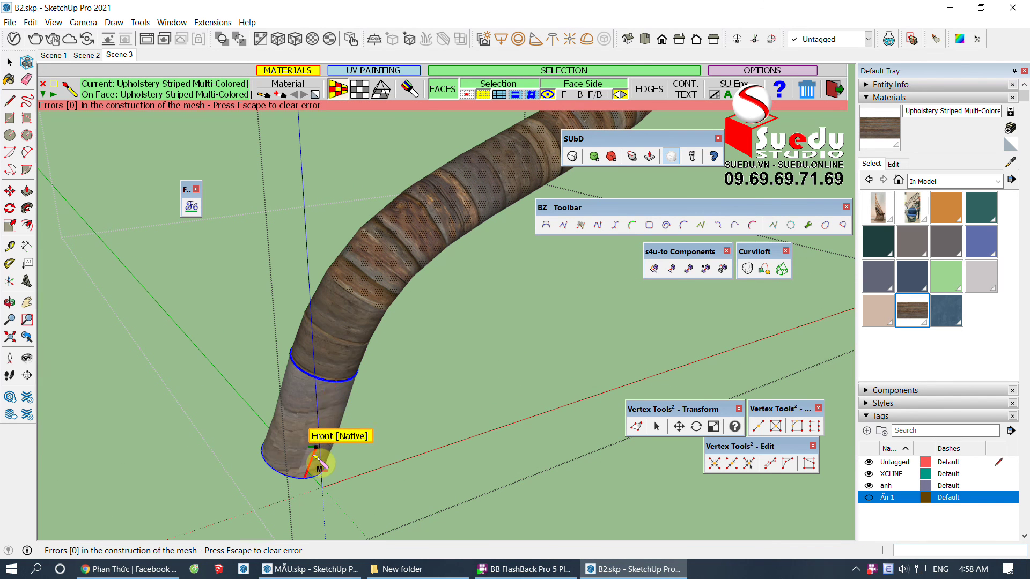
pyautogui.click(313, 446)
pyautogui.scroll(2, 332, 423)
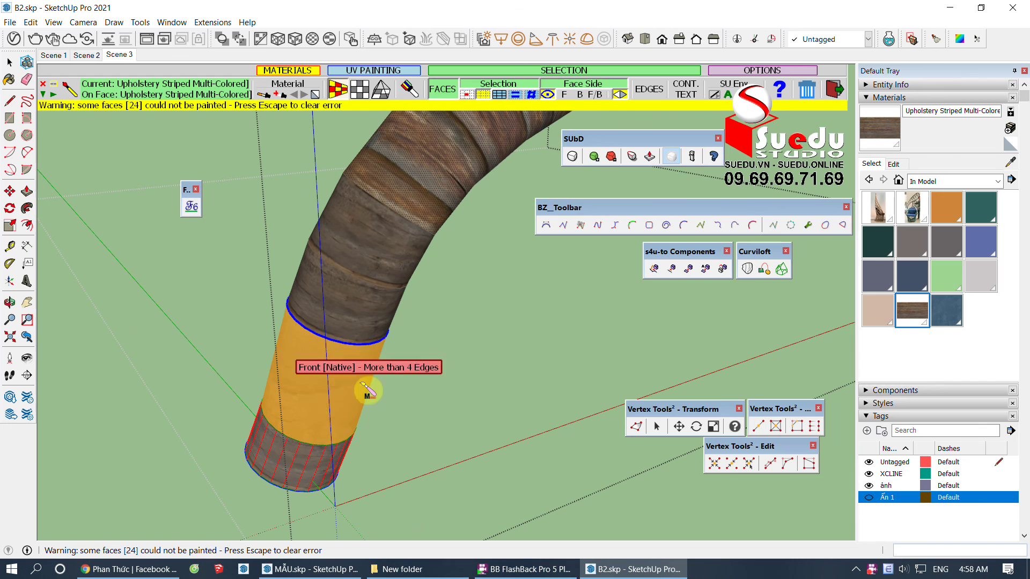
pyautogui.click(359, 89)
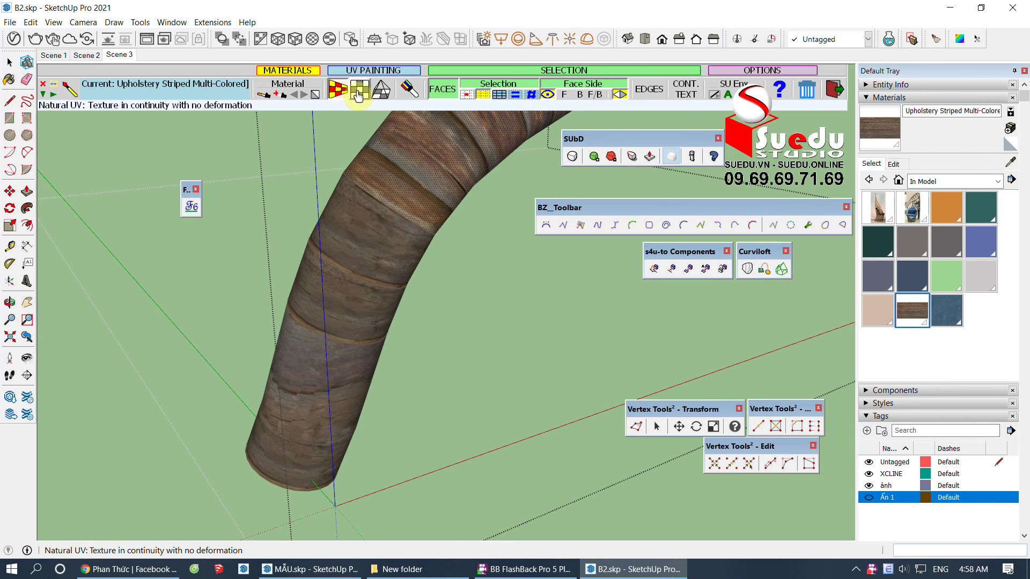
pyautogui.click(368, 367)
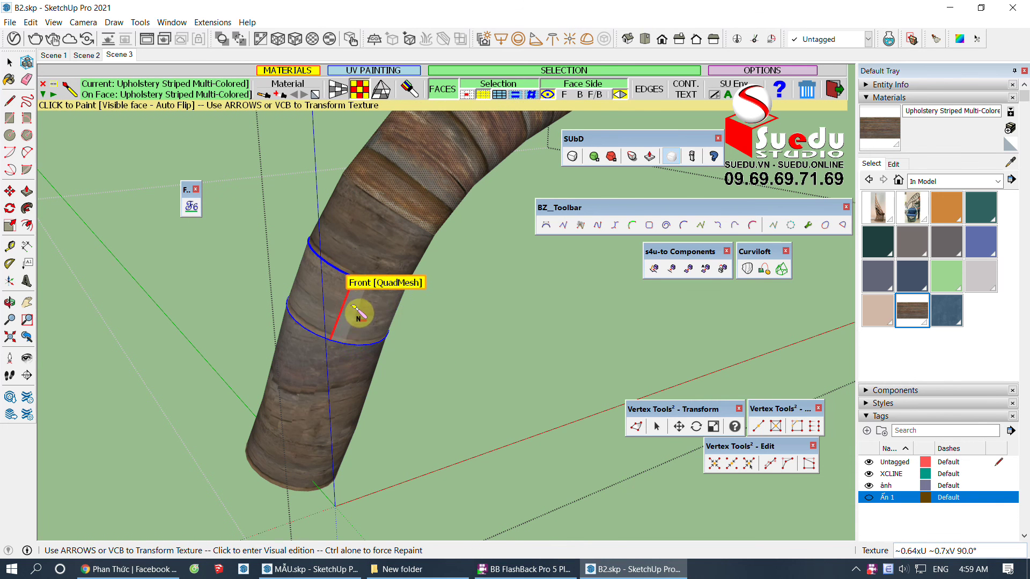
pyautogui.click(304, 432)
pyautogui.moveTo(295, 421)
pyautogui.mouseDown(button='middle')
pyautogui.moveTo(267, 569)
pyautogui.moveTo(338, 432)
pyautogui.moveTo(426, 318)
pyautogui.mouseUp(button='middle')
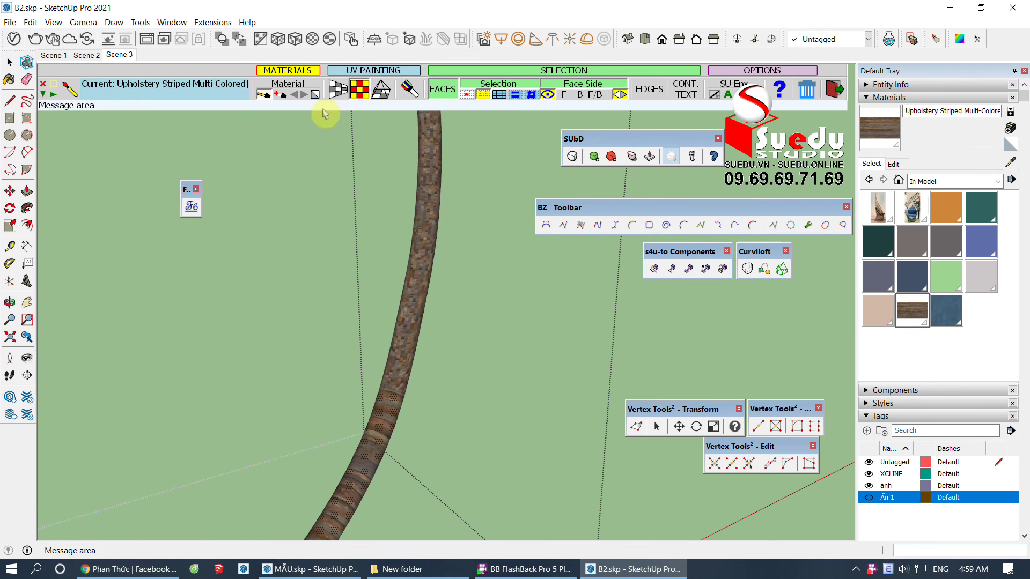
# Step: Try Natural UV mapping, revert to QuadMesh, and paint the thin frame branch
pyautogui.click(376, 160)
pyautogui.click(358, 96)
pyautogui.click(343, 96)
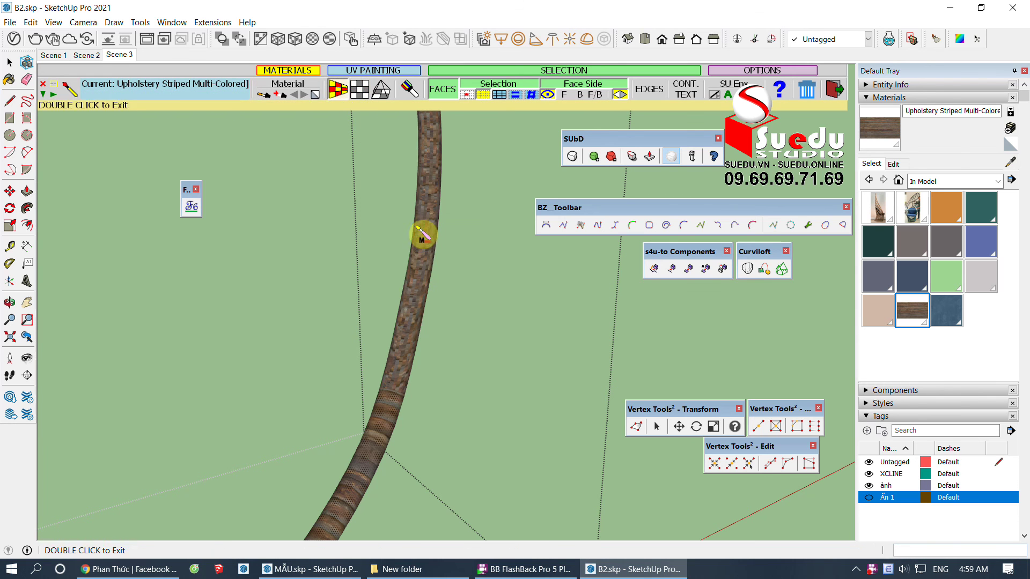
pyautogui.click(420, 279)
pyautogui.moveTo(421, 329)
pyautogui.mouseDown(button='middle')
pyautogui.moveTo(378, 412)
pyautogui.moveTo(385, 429)
pyautogui.moveTo(458, 294)
pyautogui.moveTo(497, 417)
pyautogui.moveTo(472, 322)
pyautogui.moveTo(442, 295)
pyautogui.moveTo(445, 304)
pyautogui.mouseUp(button='middle')
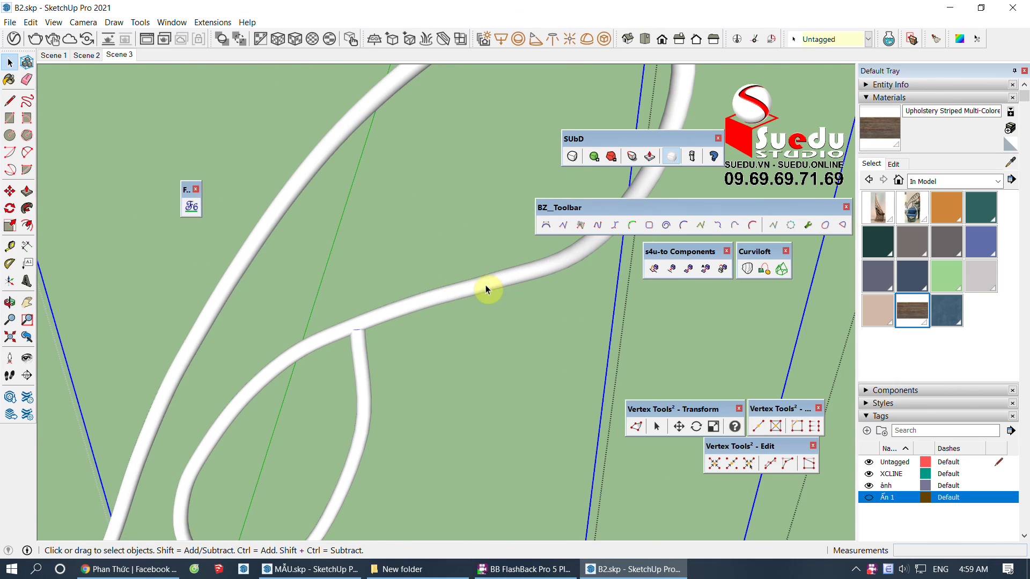
# Step: Orbit around the finished chair and settle on a front viewing angle
pyautogui.scroll(-5, 486, 290)
pyautogui.moveTo(418, 272)
pyautogui.mouseDown(button='middle')
pyautogui.moveTo(418, 345)
pyautogui.moveTo(459, 356)
pyautogui.moveTo(448, 358)
pyautogui.mouseUp(button='middle')
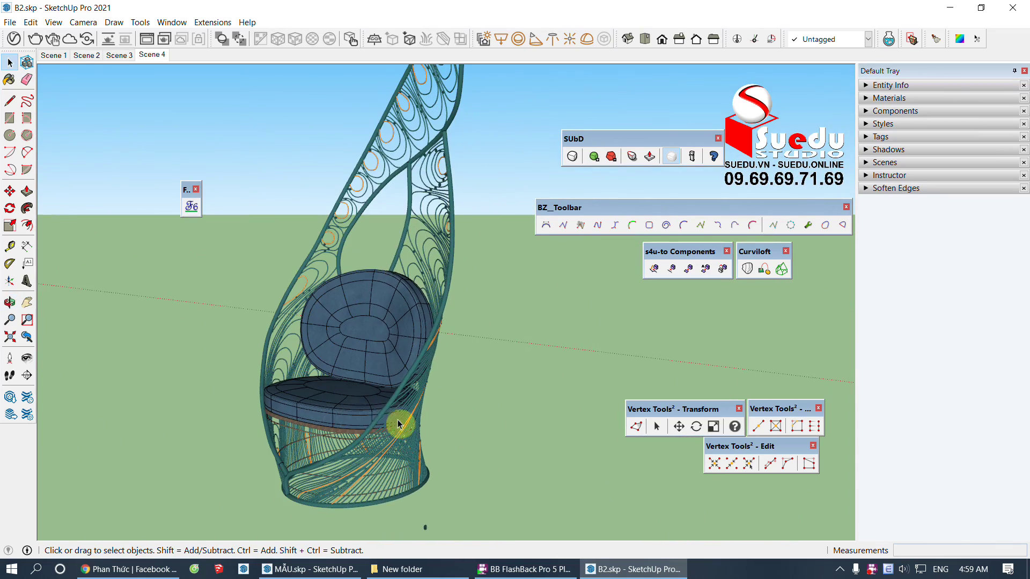
pyautogui.moveTo(397, 425)
pyautogui.mouseDown(button='middle')
pyautogui.moveTo(379, 416)
pyautogui.moveTo(535, 396)
pyautogui.moveTo(446, 425)
pyautogui.moveTo(288, 299)
pyautogui.moveTo(345, 326)
pyautogui.moveTo(368, 381)
pyautogui.moveTo(592, 391)
pyautogui.moveTo(414, 386)
pyautogui.moveTo(446, 382)
pyautogui.mouseUp(button='middle')
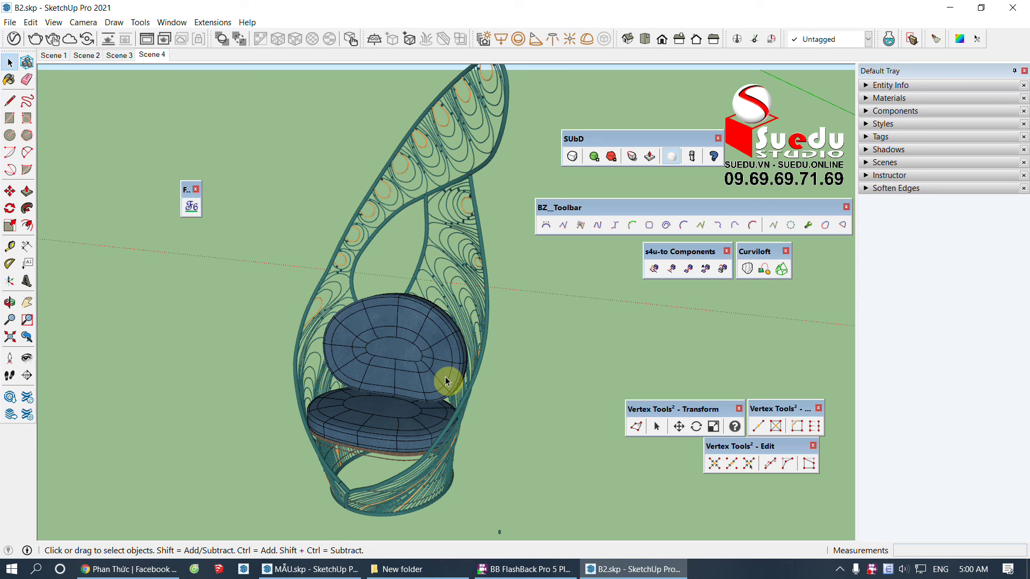
pyautogui.moveTo(390, 395)
pyautogui.mouseDown(button='middle')
pyautogui.moveTo(472, 375)
pyautogui.moveTo(552, 317)
pyautogui.moveTo(392, 276)
pyautogui.moveTo(304, 340)
pyautogui.moveTo(255, 400)
pyautogui.moveTo(382, 414)
pyautogui.moveTo(436, 443)
pyautogui.moveTo(397, 478)
pyautogui.moveTo(359, 311)
pyautogui.moveTo(482, 340)
pyautogui.moveTo(413, 451)
pyautogui.moveTo(317, 414)
pyautogui.moveTo(367, 287)
pyautogui.moveTo(480, 400)
pyautogui.moveTo(481, 417)
pyautogui.moveTo(409, 407)
pyautogui.moveTo(412, 383)
pyautogui.moveTo(328, 379)
pyautogui.mouseUp(button='middle')
pyautogui.moveTo(328, 379)
pyautogui.mouseDown()
pyautogui.moveTo(340, 357)
pyautogui.moveTo(388, 409)
pyautogui.moveTo(451, 420)
pyautogui.moveTo(391, 397)
pyautogui.mouseUp()
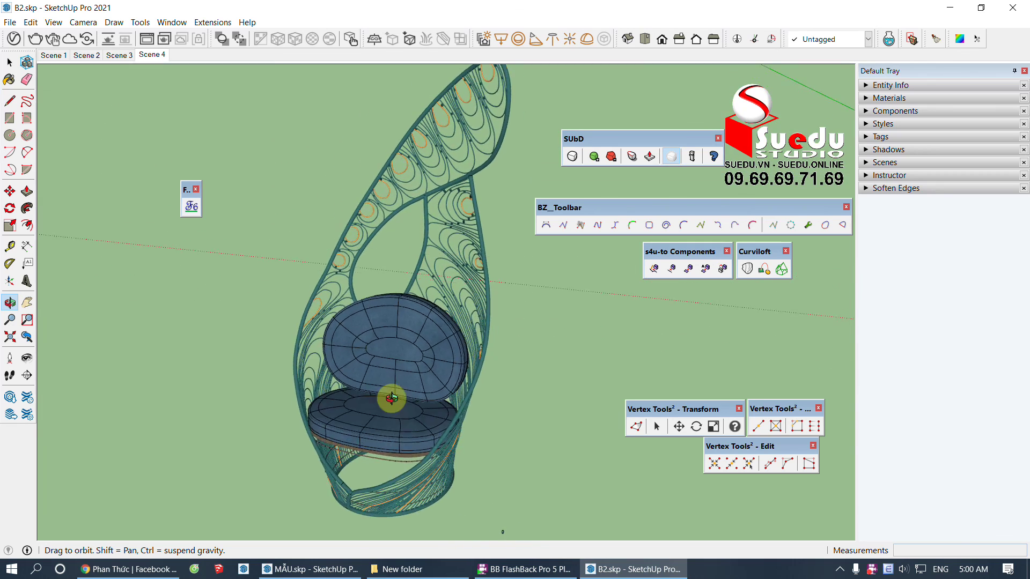